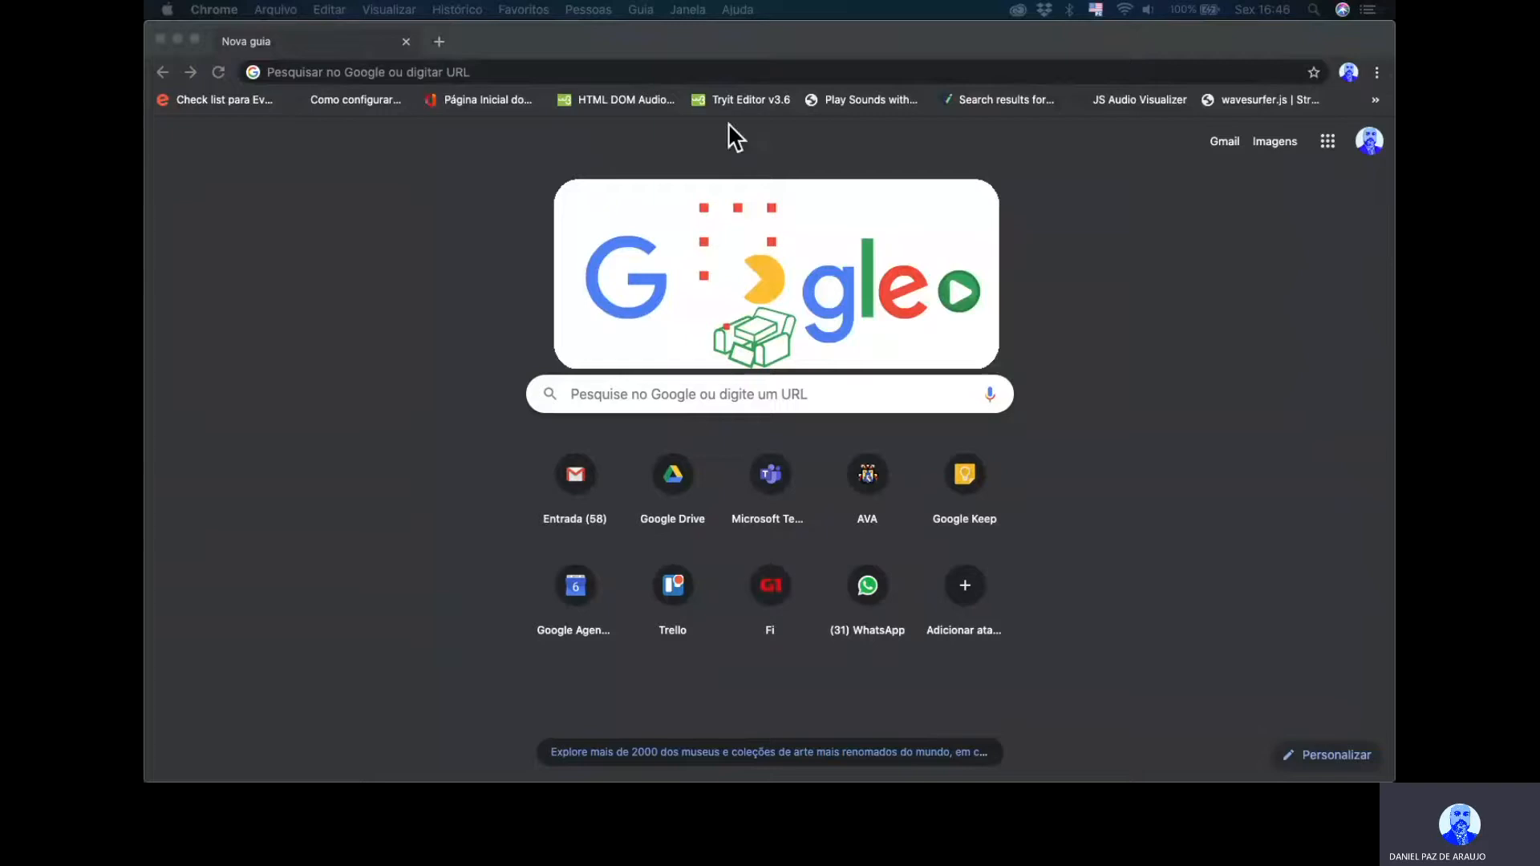
Open the cospaces.io website.
{"action": "left_click", "coordinate": [633, 65]}
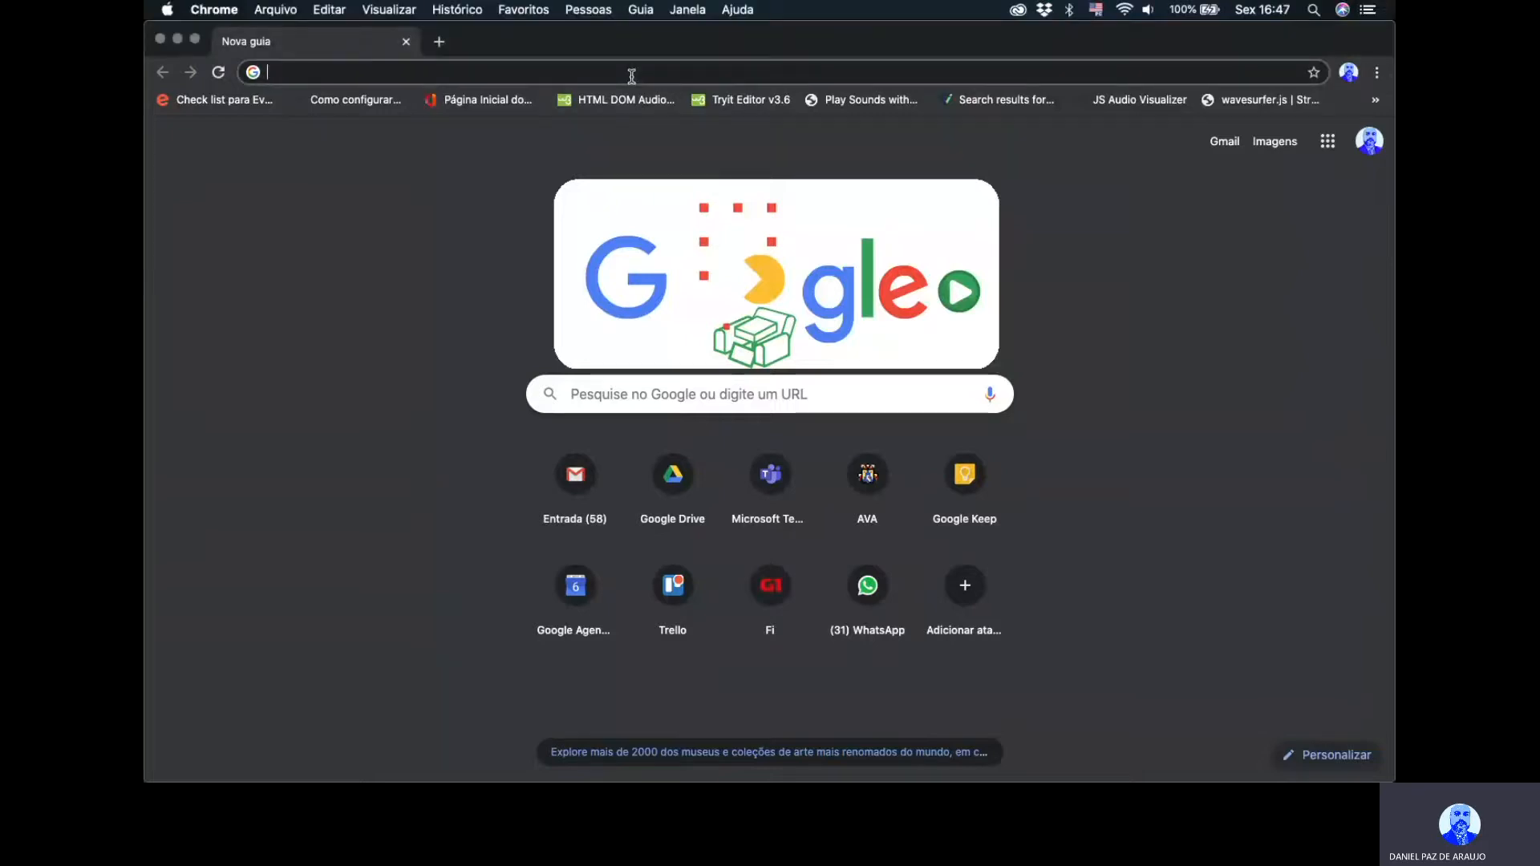
{"action": "type", "text": "cospaces.io"}
{"action": "key", "text": "Return"}
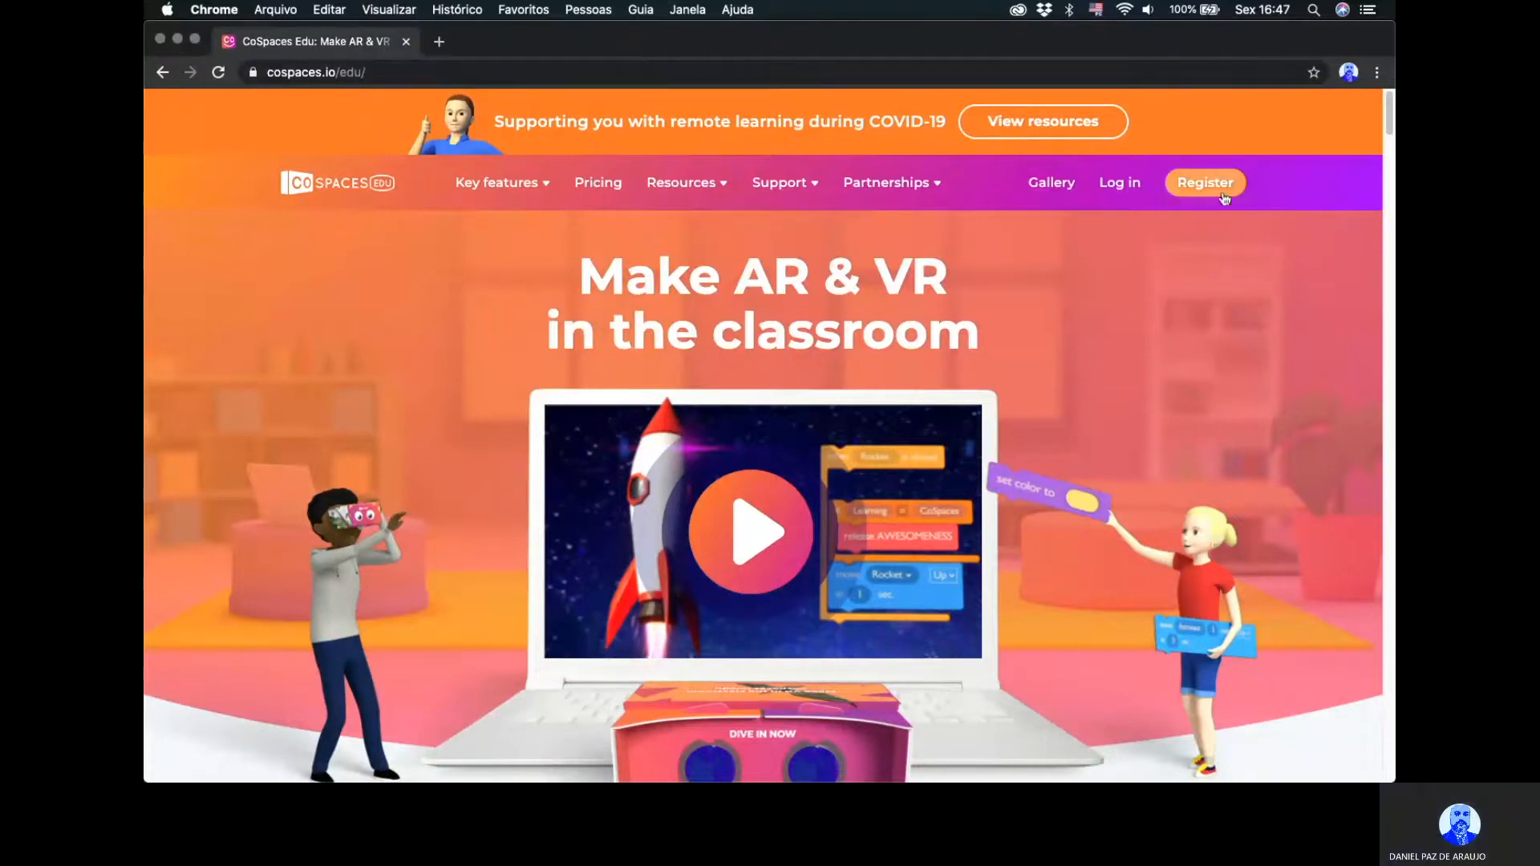
Log in to CoSpaces Edu from its home page and close the home page, keeping only the studio open.
{"action": "left_click", "coordinate": [1197, 189]}
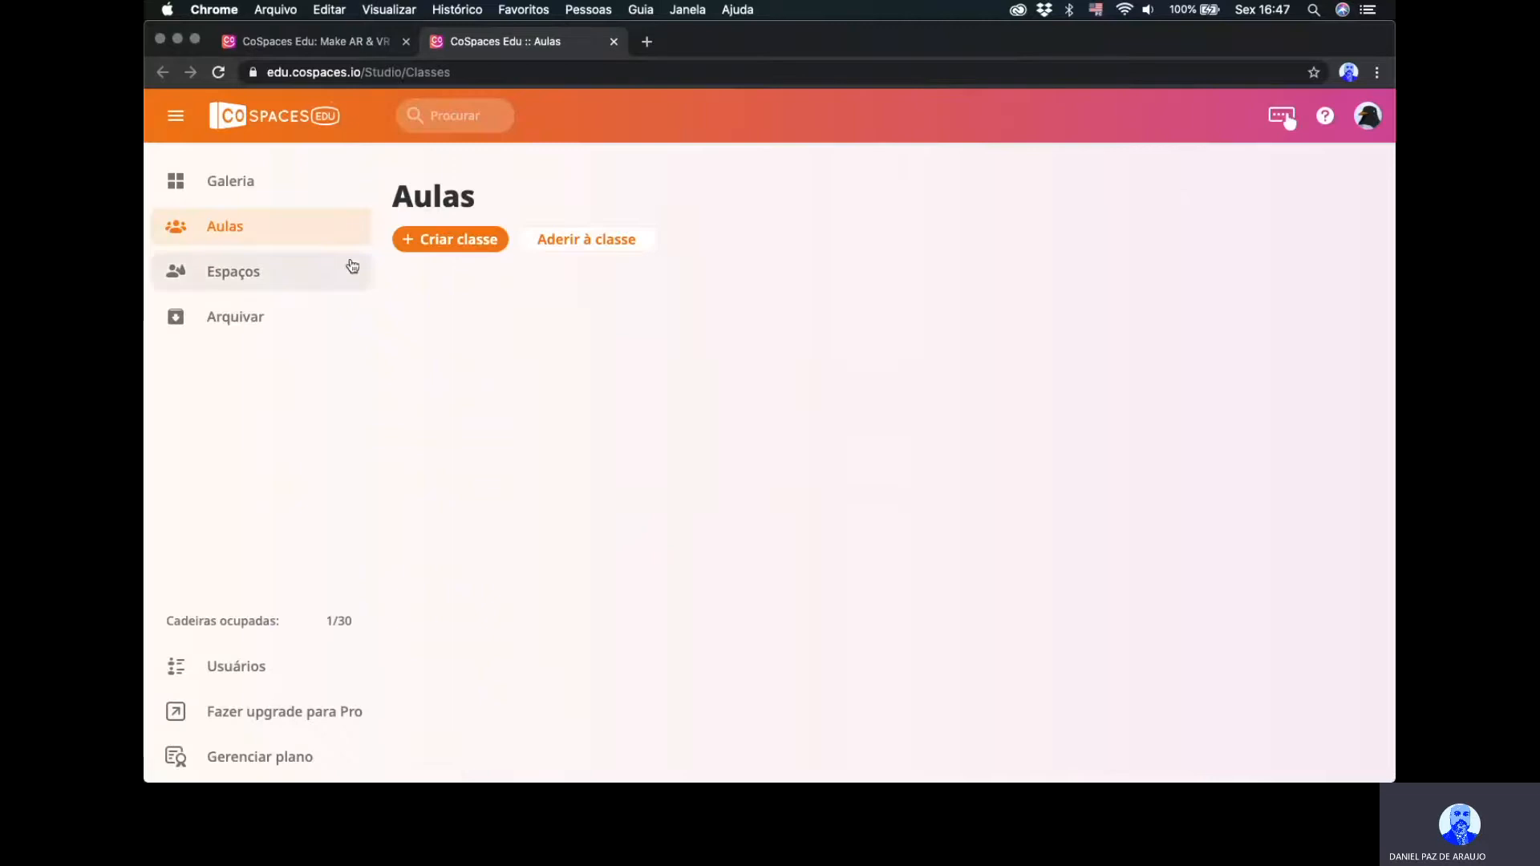
{"action": "left_click", "coordinate": [614, 41]}
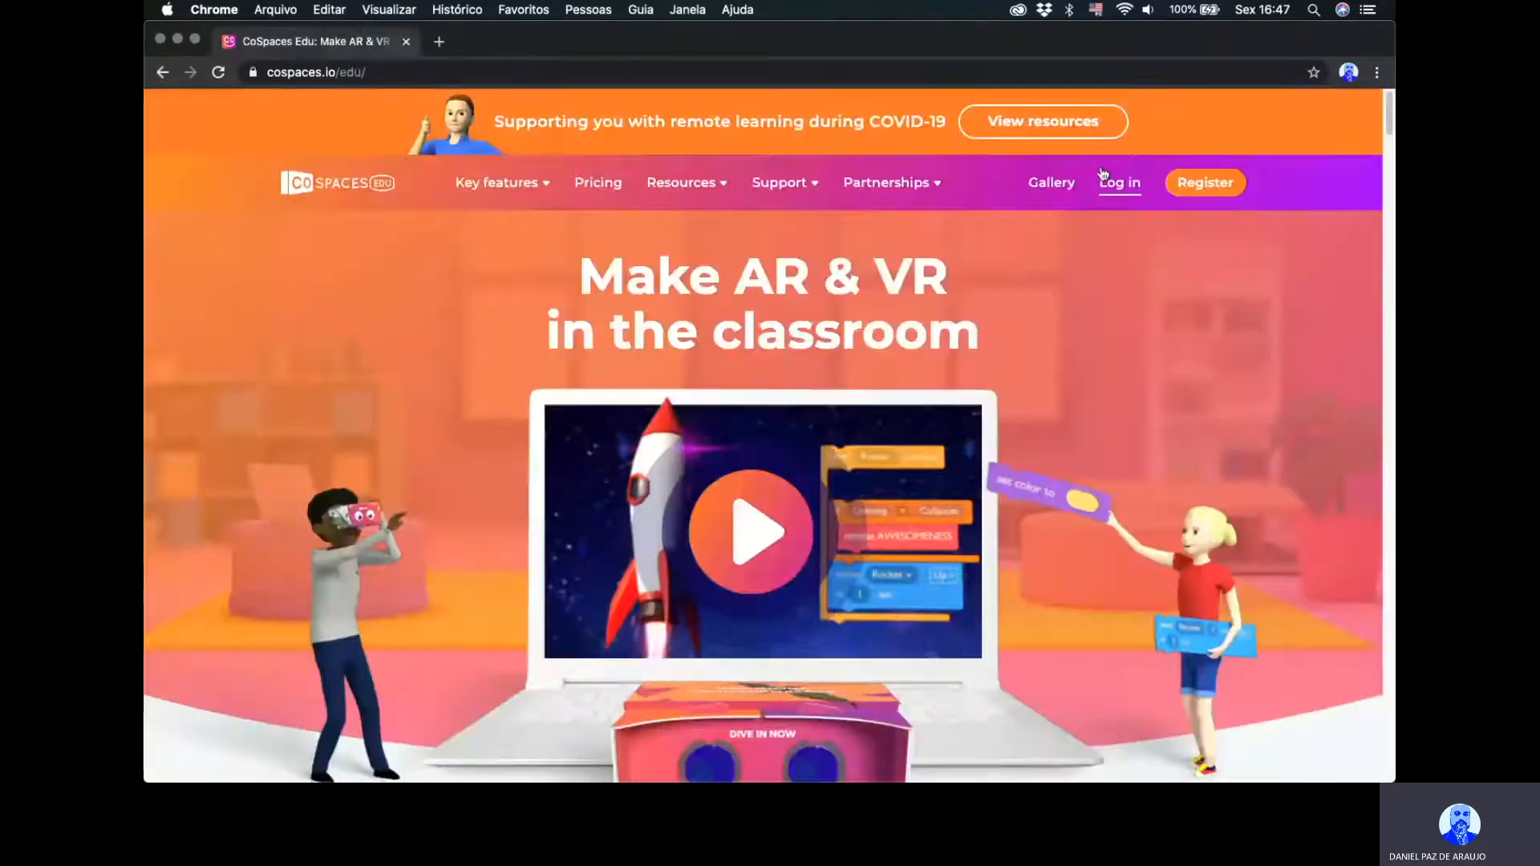
{"action": "left_click", "coordinate": [1128, 180]}
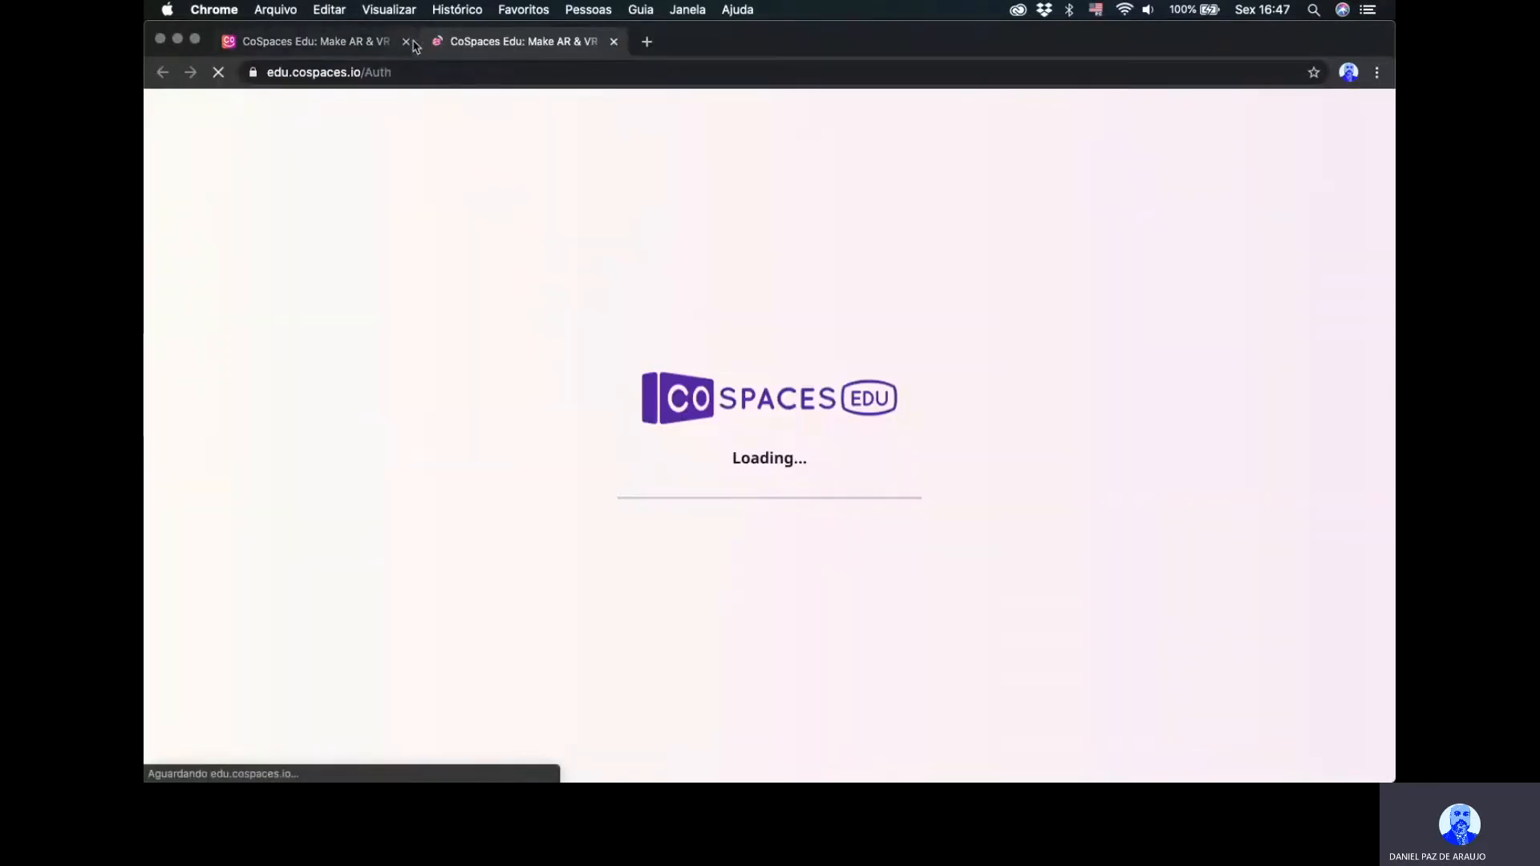
{"action": "left_click", "coordinate": [406, 40]}
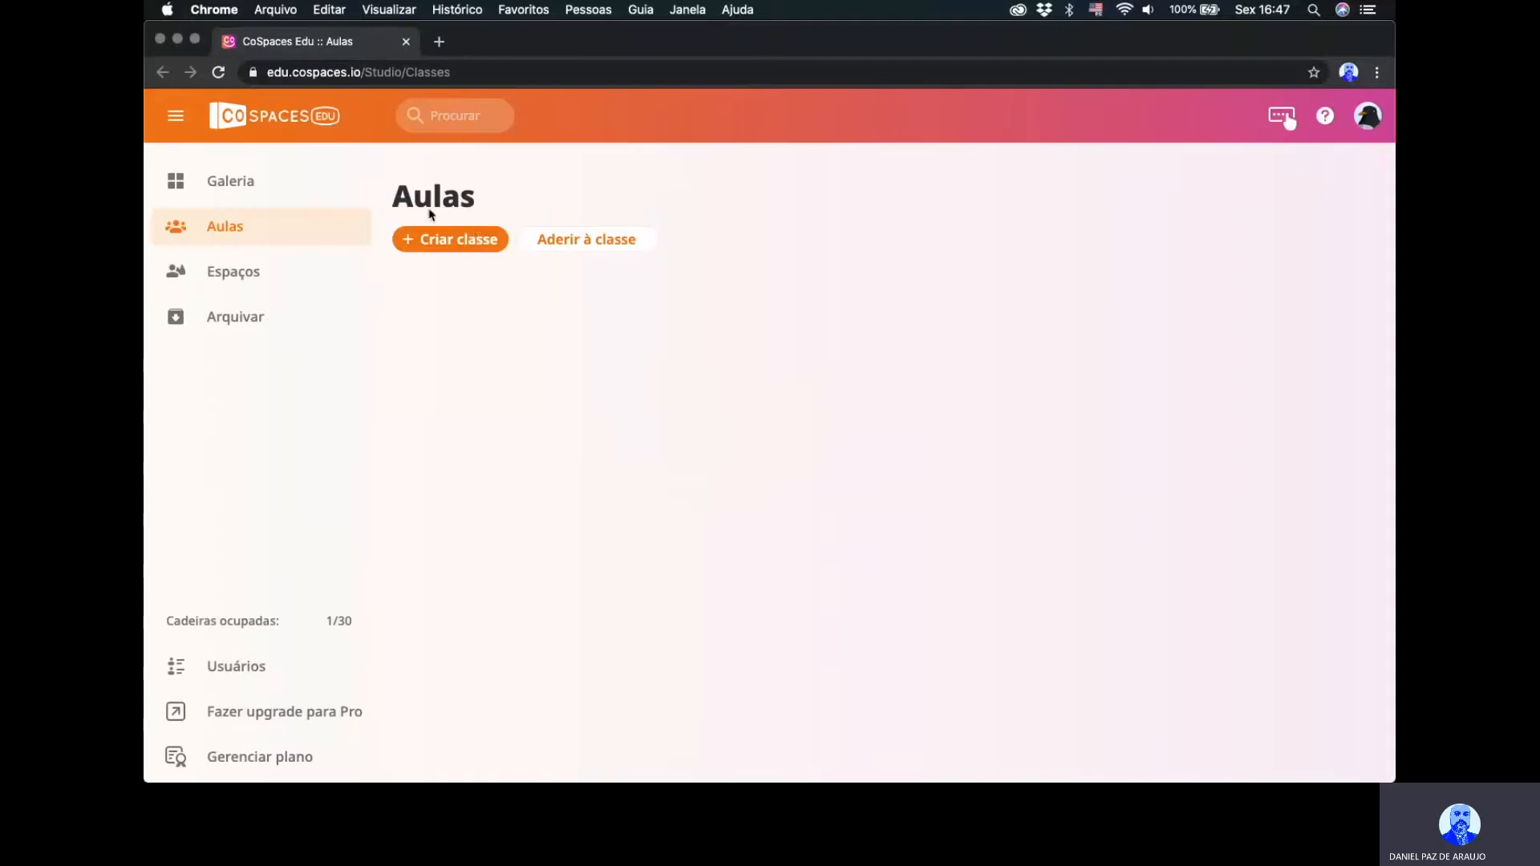
Create a new space of the 3D environment type (Ambiente 3D).
{"action": "left_click", "coordinate": [275, 282]}
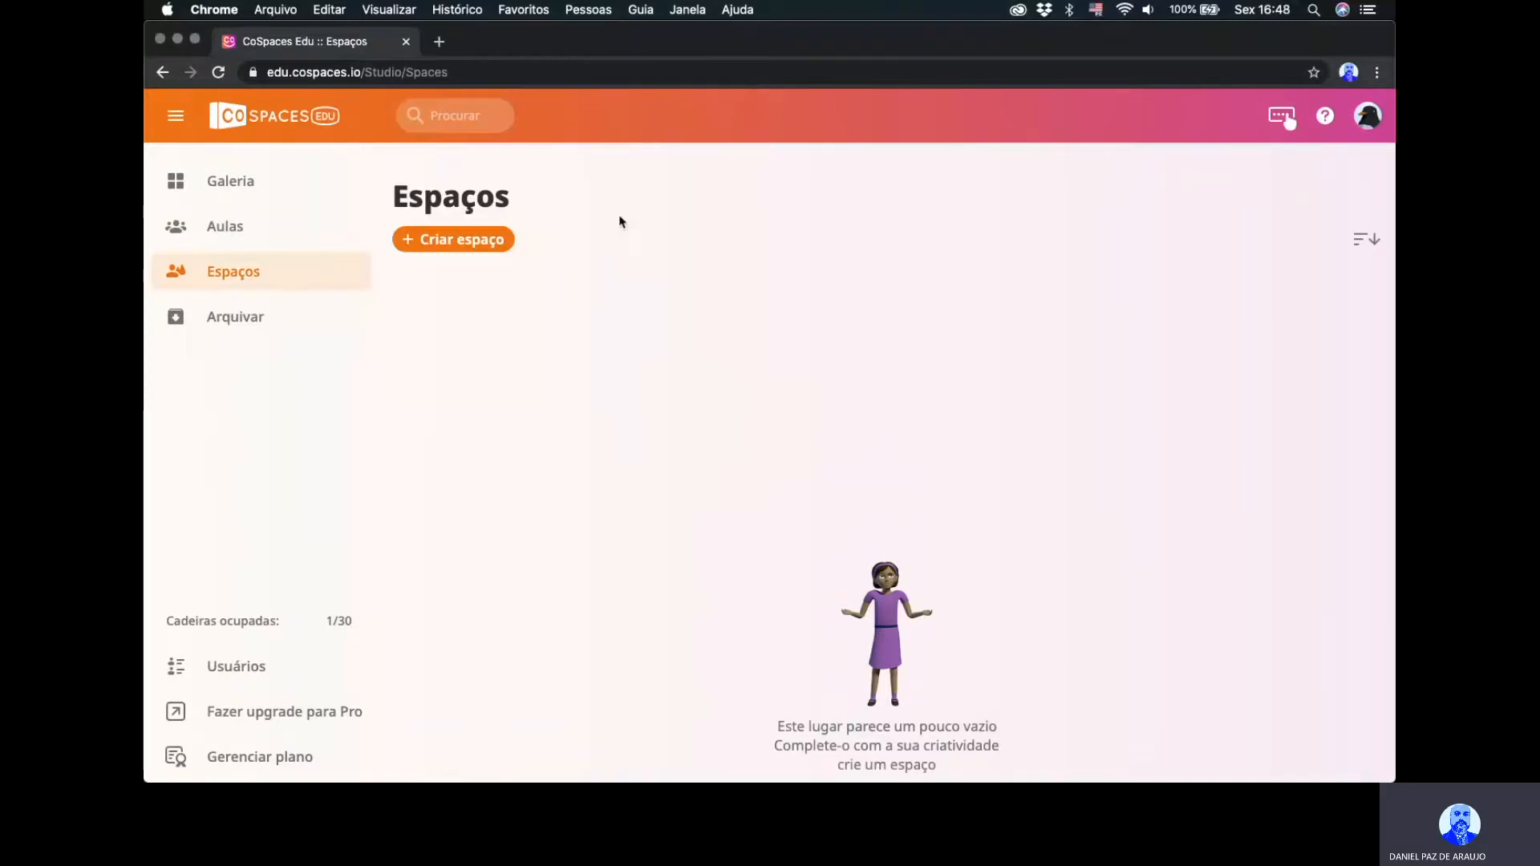
{"action": "left_click", "coordinate": [463, 235]}
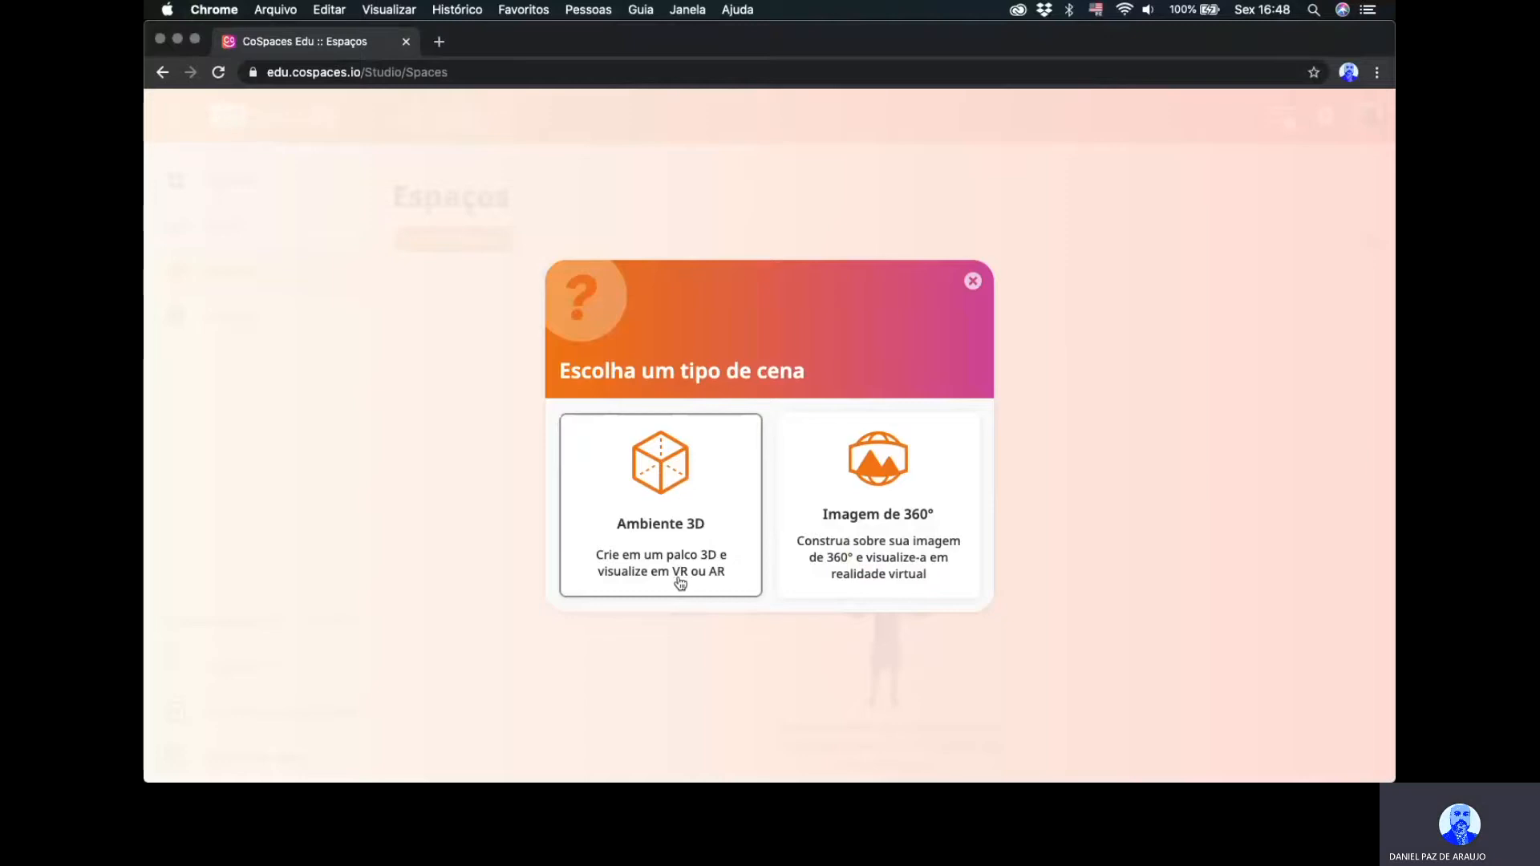
{"action": "left_click", "coordinate": [693, 489]}
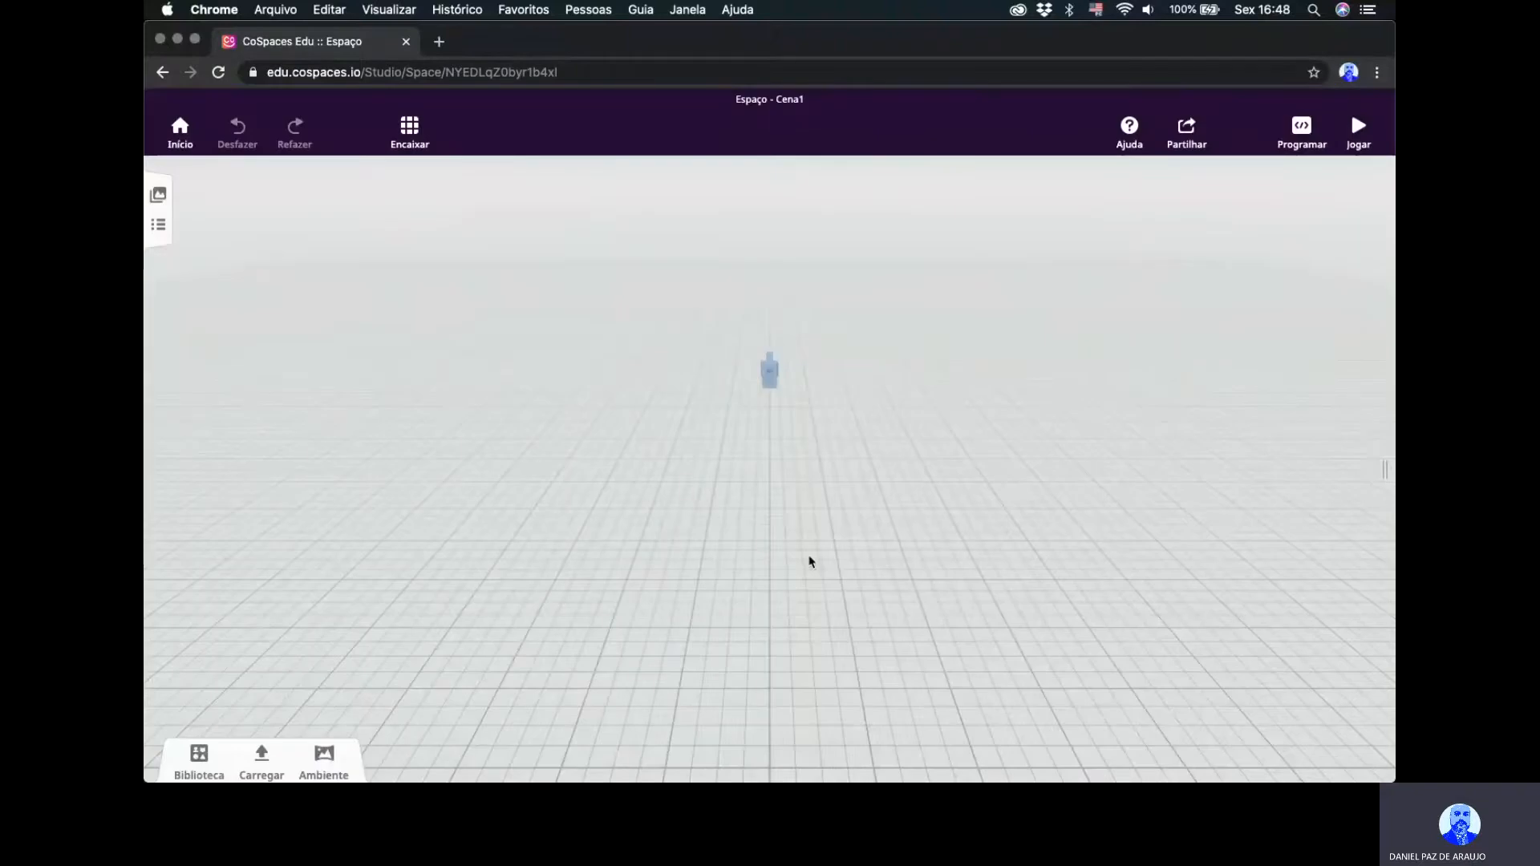
Examine the empty scene and its camera from several angles.
{"action": "left_click_drag", "start_coordinate": [813, 561], "coordinate": [848, 528]}
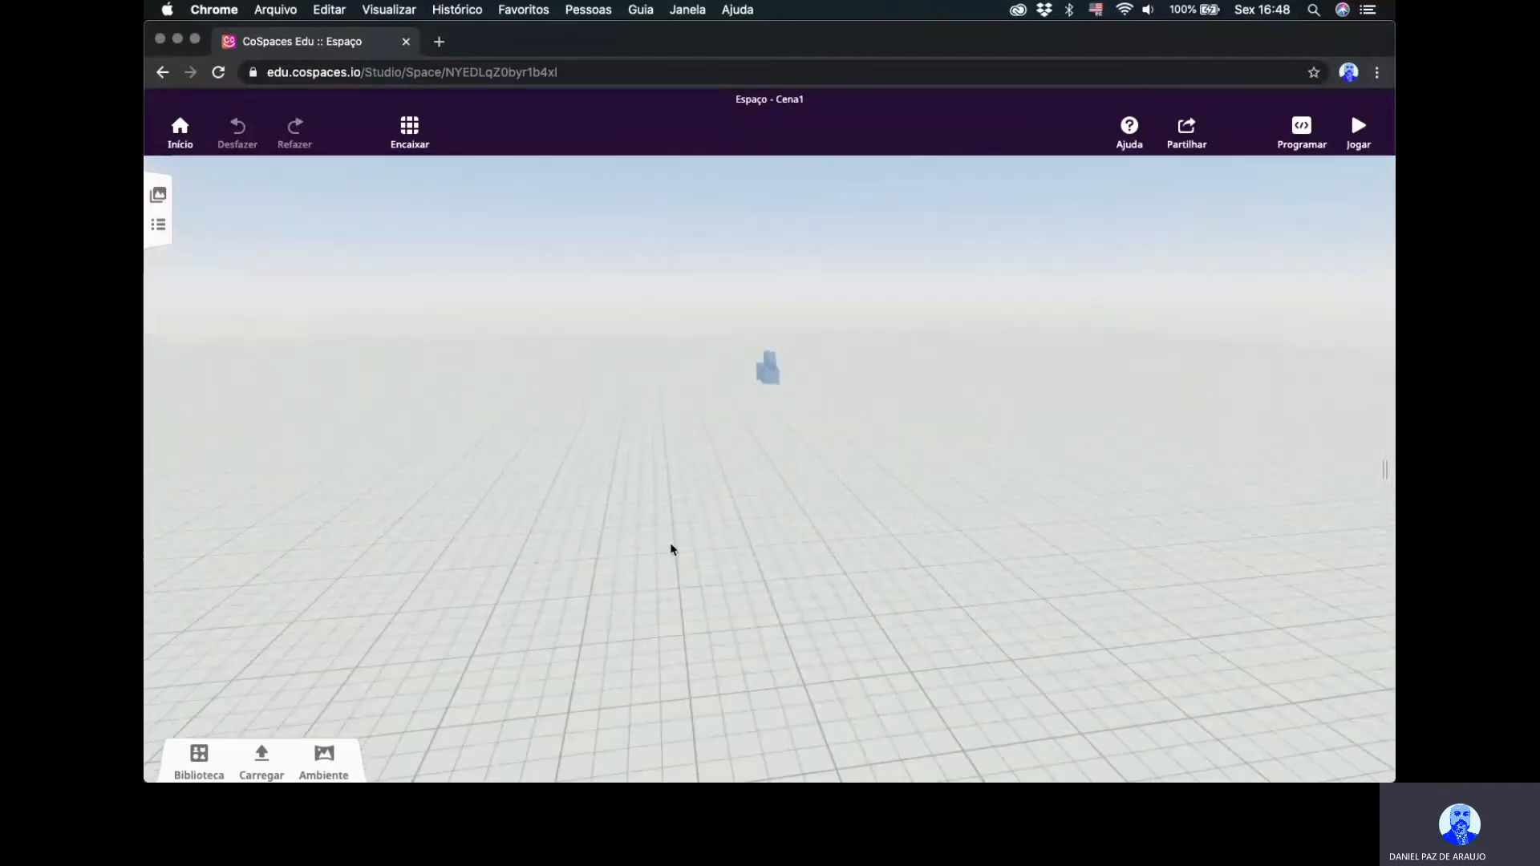
{"action": "left_click_drag", "start_coordinate": [705, 543], "coordinate": [763, 382]}
{"action": "left_click", "coordinate": [764, 383]}
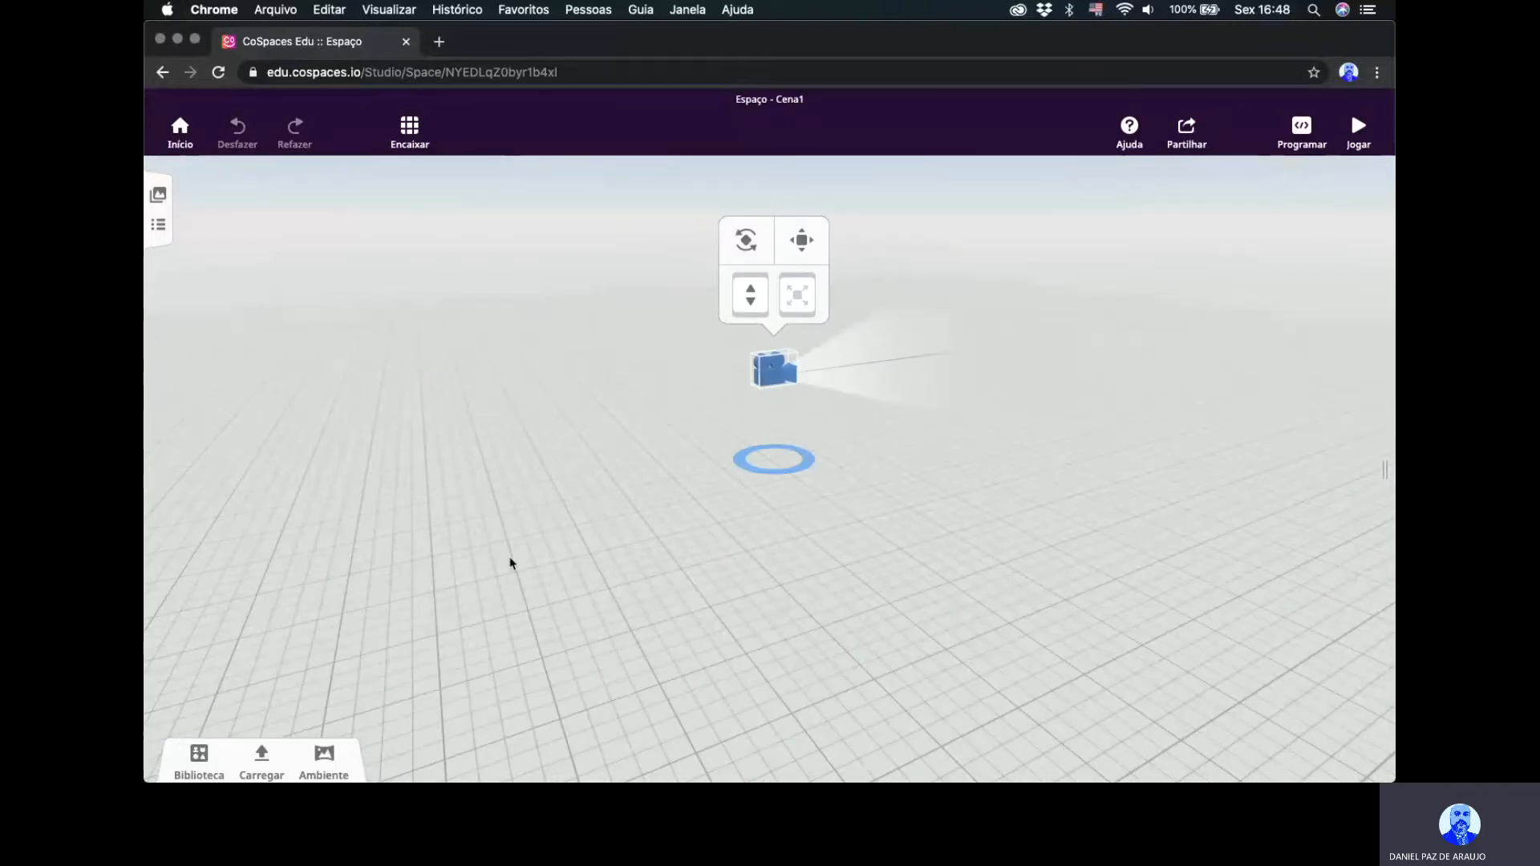
{"action": "left_click_drag", "start_coordinate": [557, 568], "coordinate": [709, 550]}
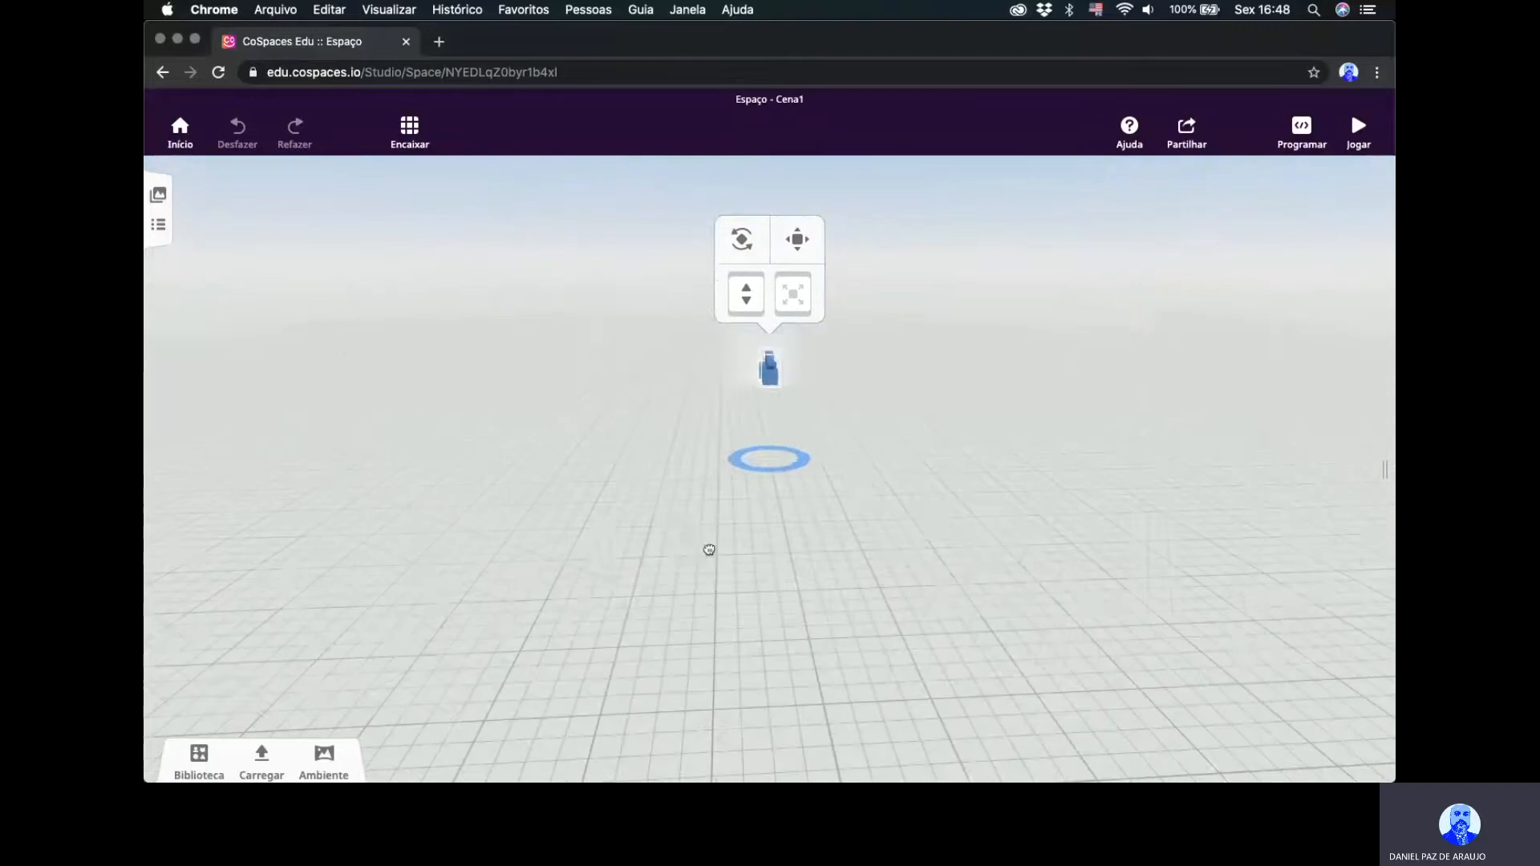
{"action": "left_click", "coordinate": [710, 550]}
{"action": "left_click_drag", "start_coordinate": [591, 533], "coordinate": [516, 533]}
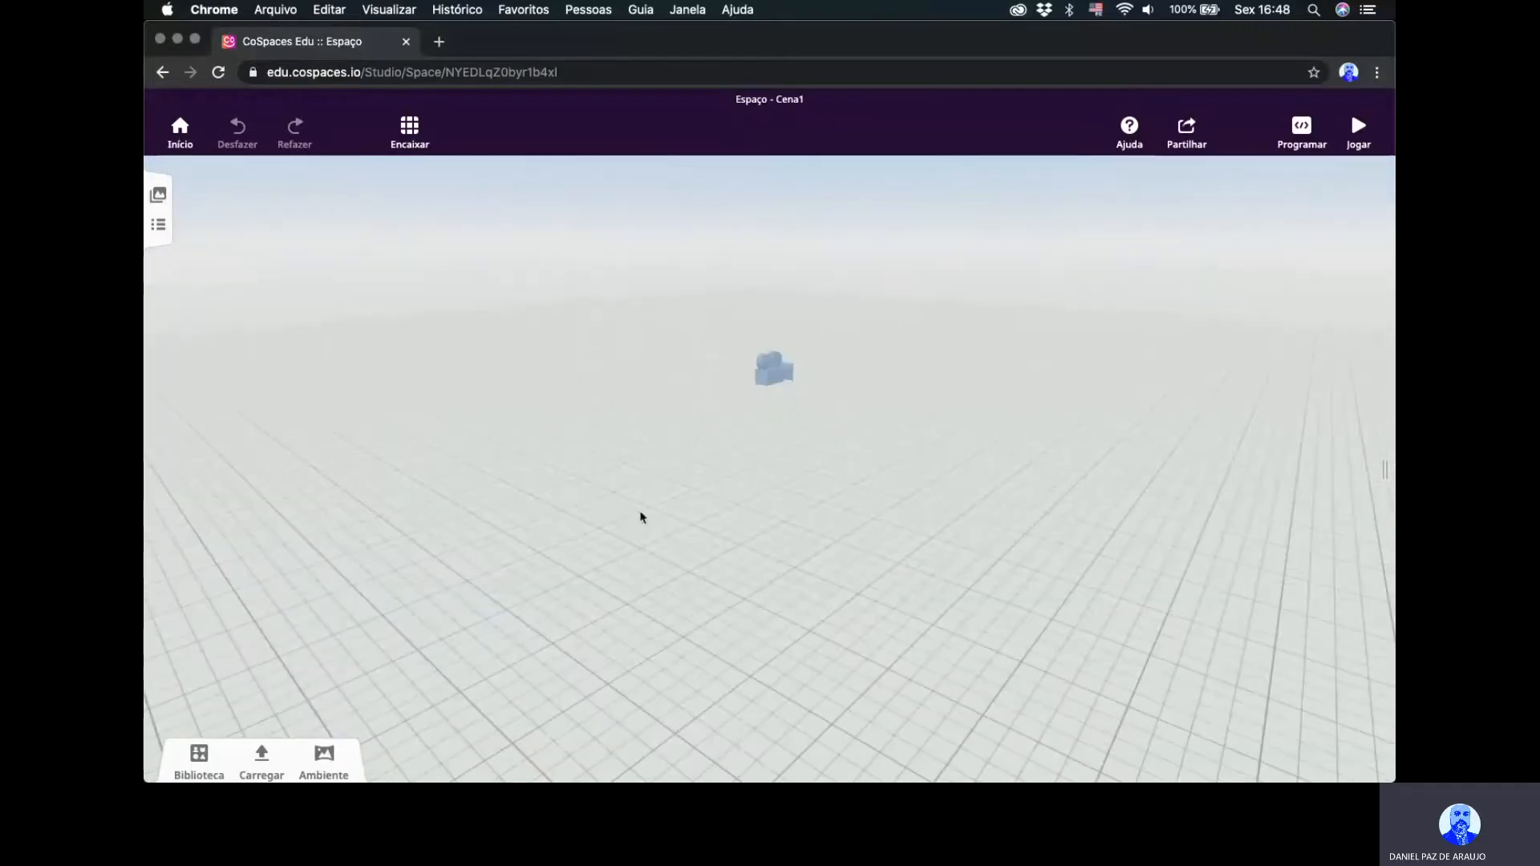
{"action": "left_click_drag", "start_coordinate": [642, 514], "coordinate": [845, 522]}
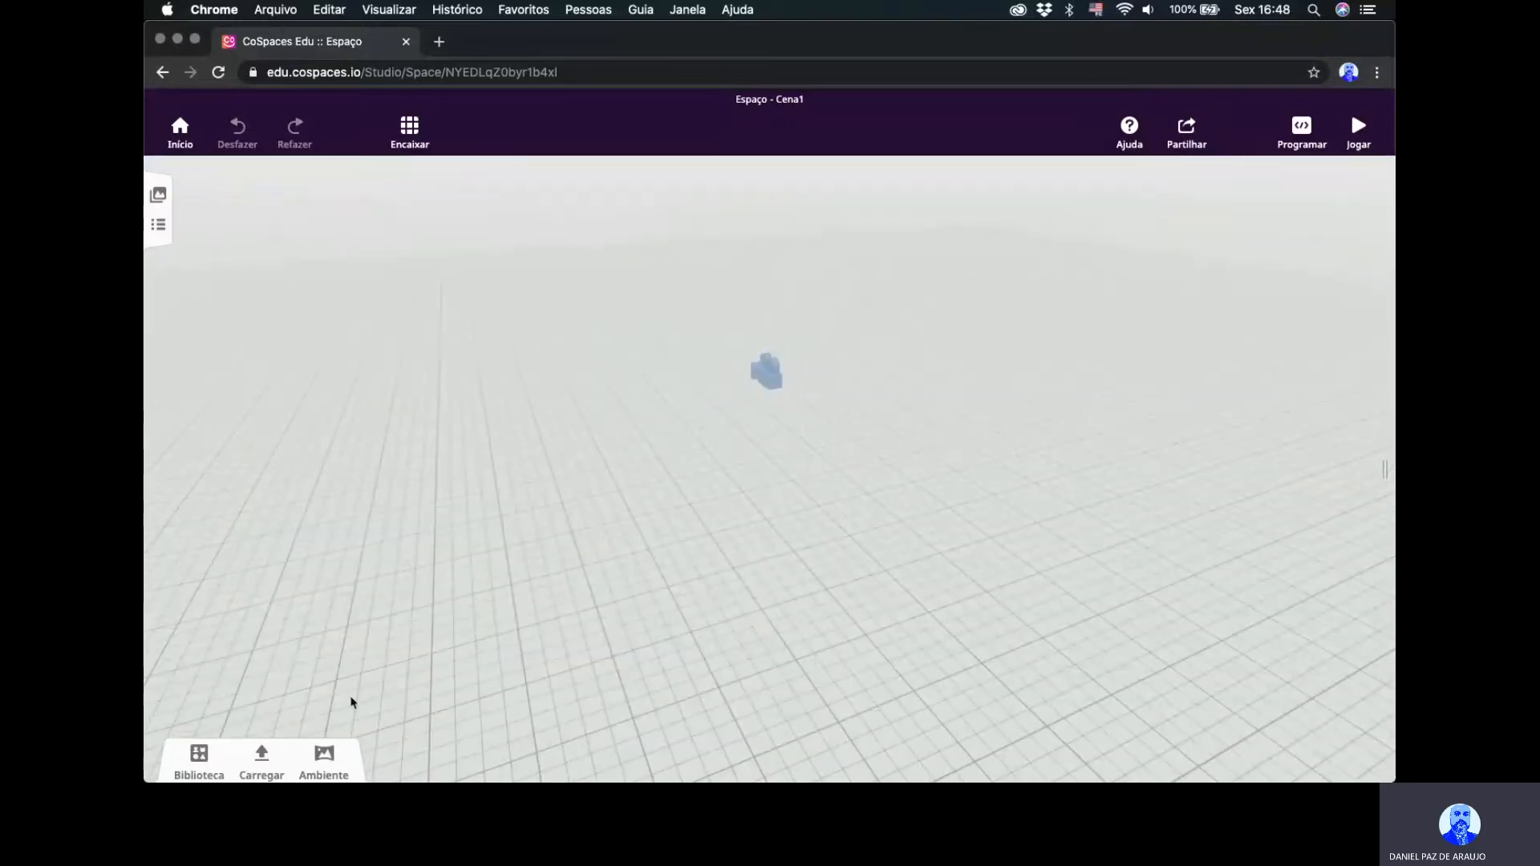
Set the scene's surroundings to the green forest clearing with hills and look around it.
{"action": "left_click", "coordinate": [324, 760]}
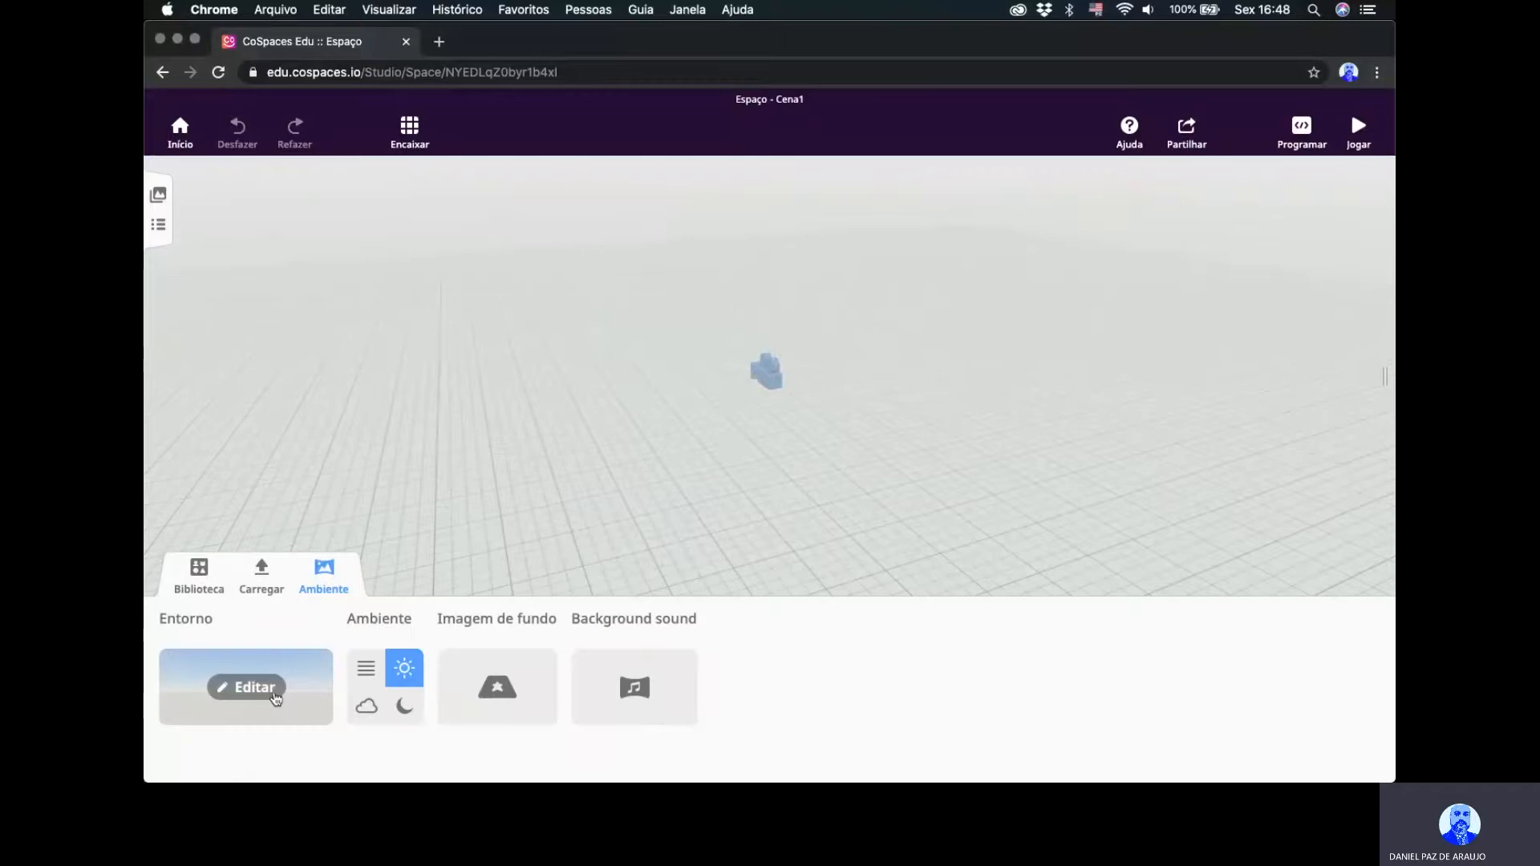
{"action": "left_click", "coordinate": [274, 700]}
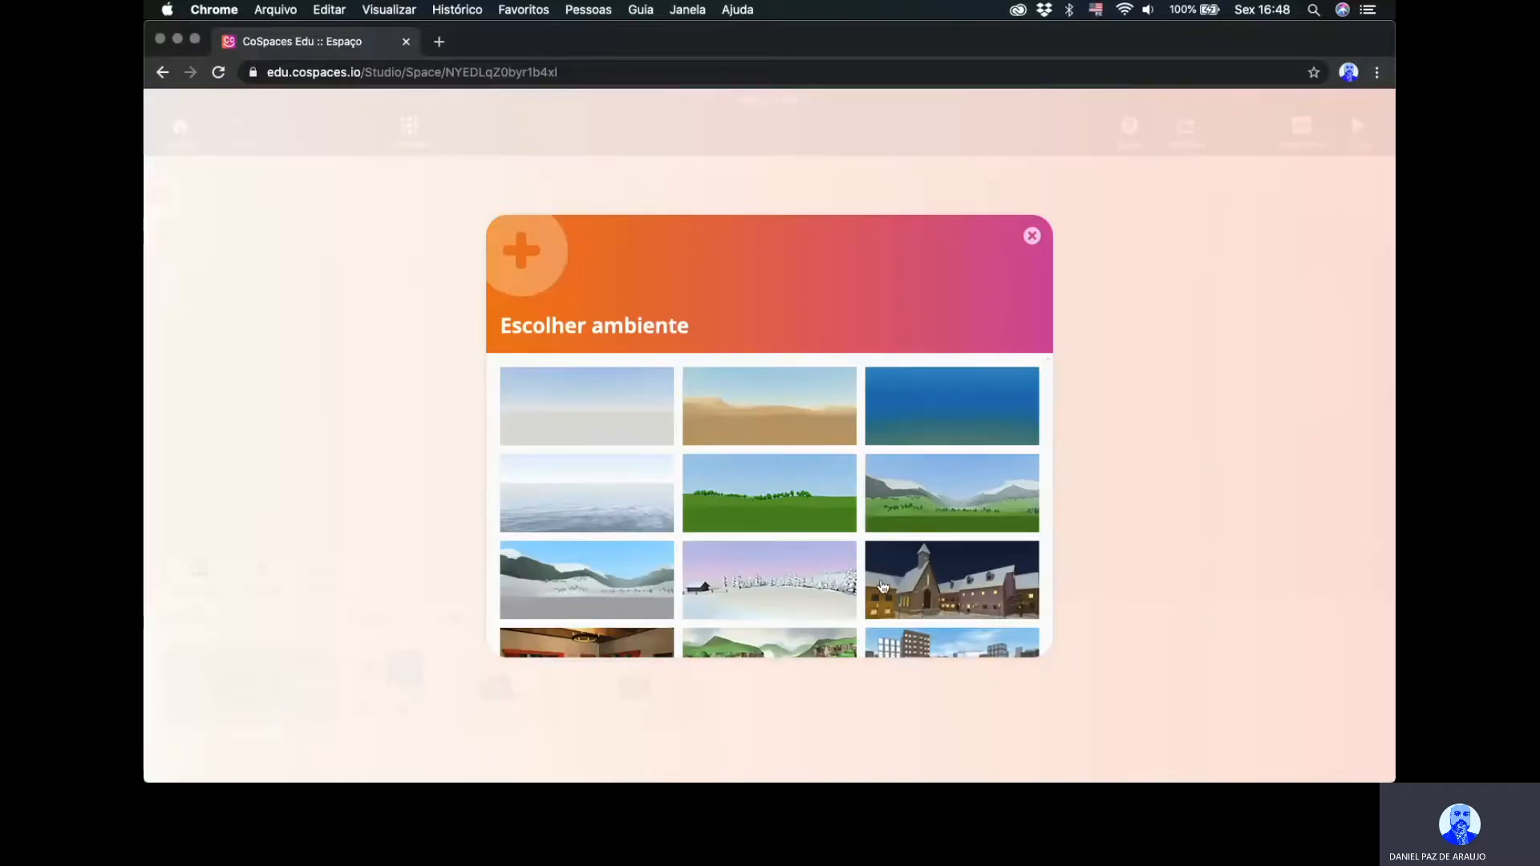
{"action": "scroll", "coordinate": [886, 585], "scroll_direction": "down", "scroll_amount": 3}
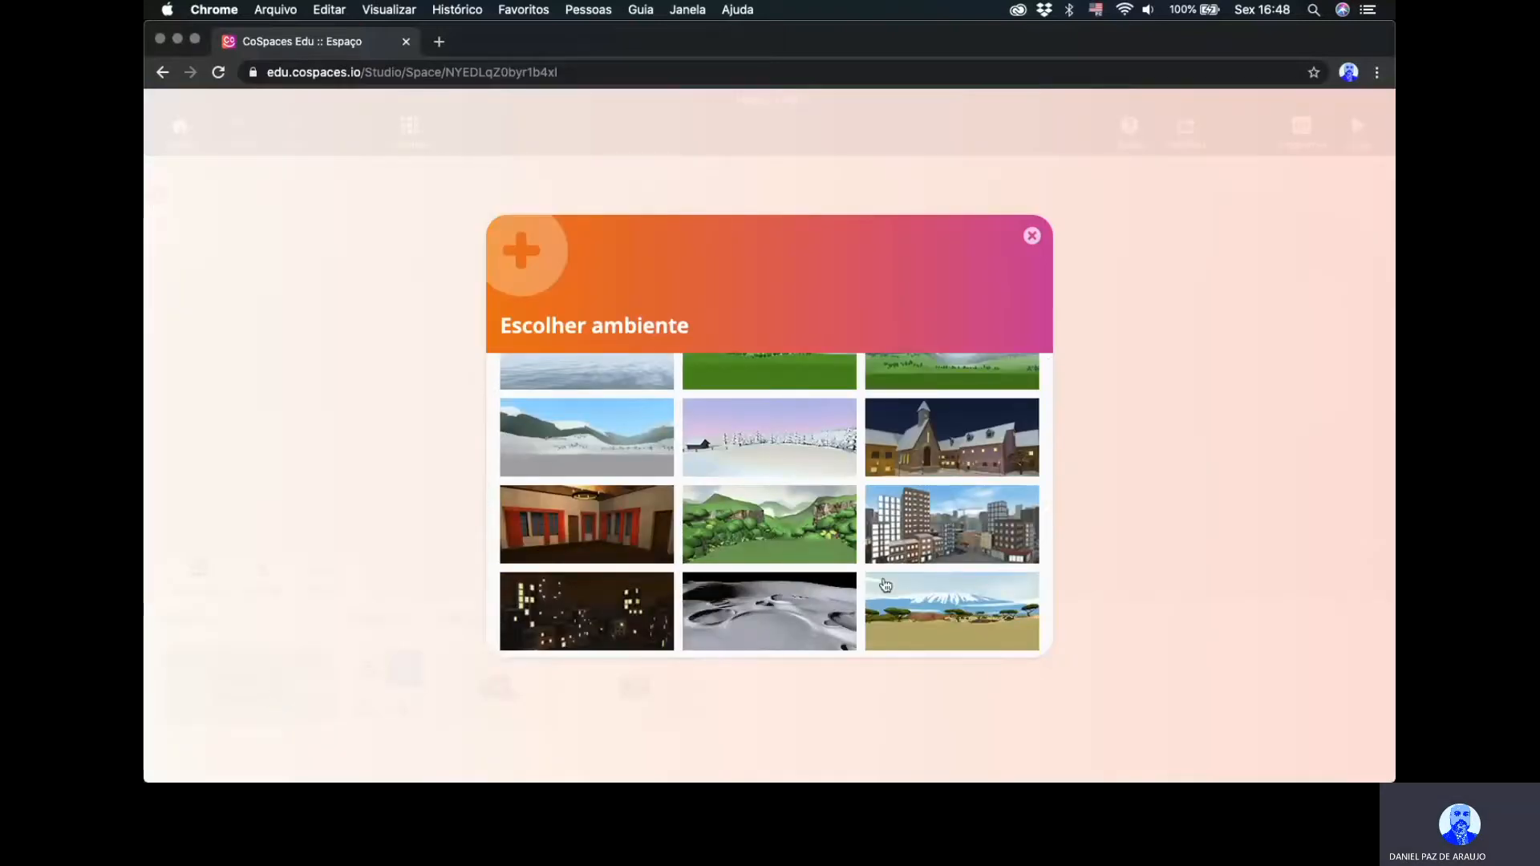
{"action": "scroll", "coordinate": [886, 585], "scroll_direction": "down", "scroll_amount": 2}
{"action": "scroll", "coordinate": [886, 585], "scroll_direction": "up", "scroll_amount": 3}
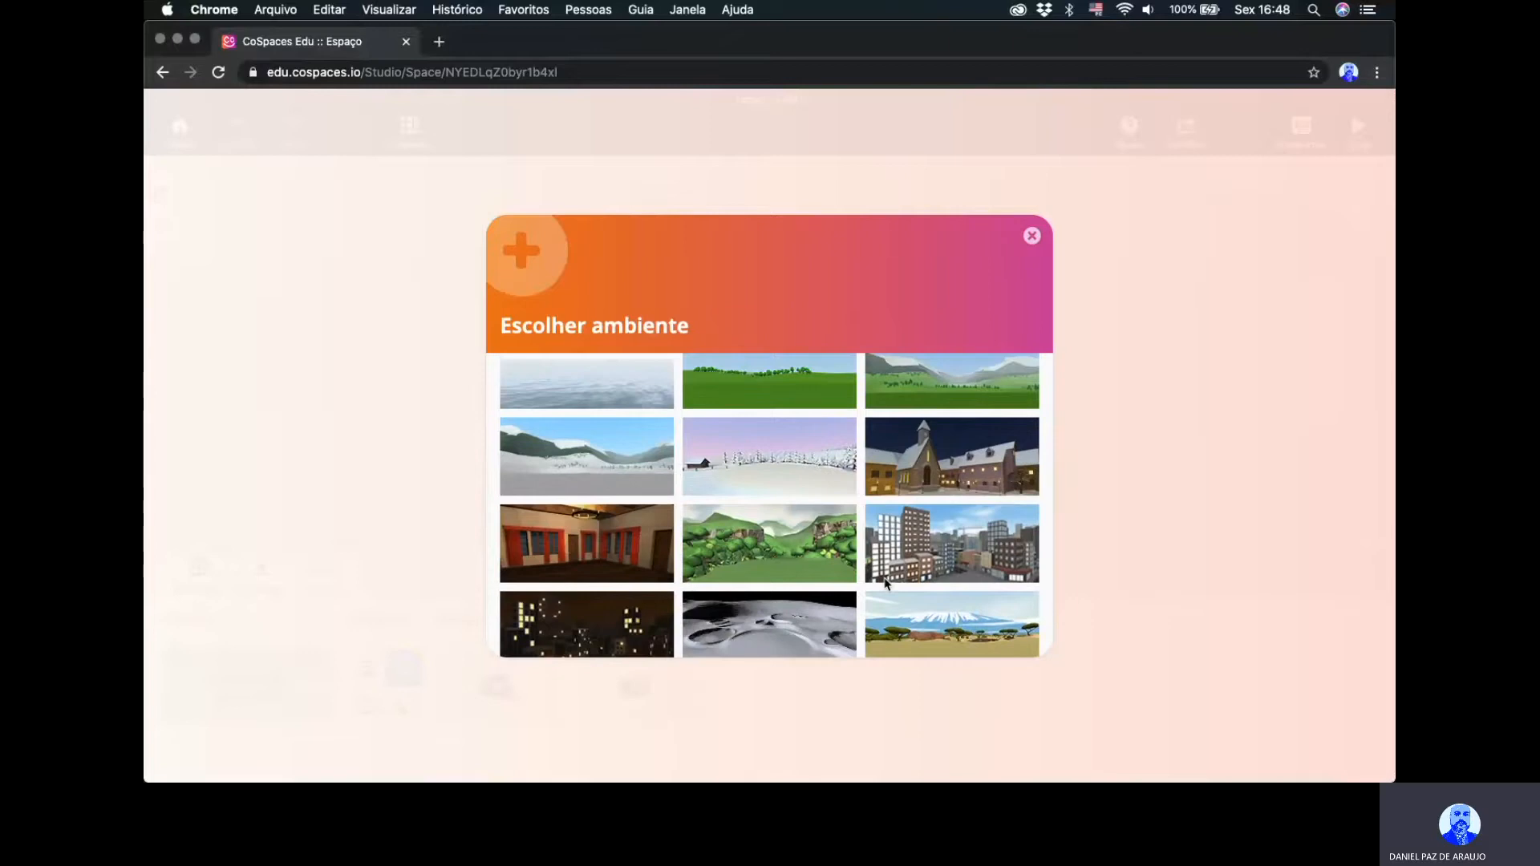
{"action": "scroll", "coordinate": [886, 584], "scroll_direction": "up", "scroll_amount": 2}
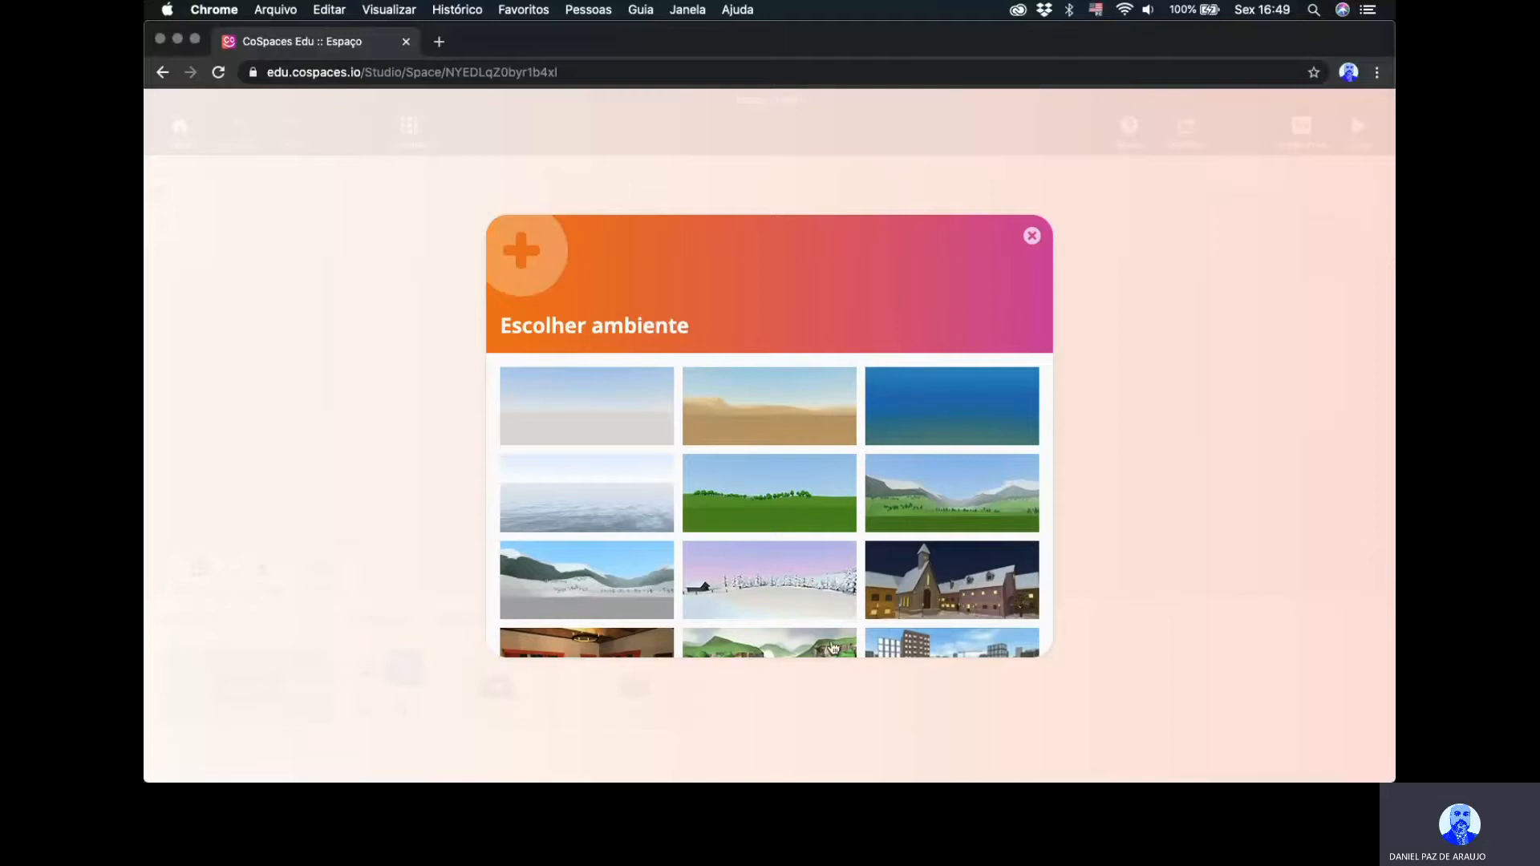
{"action": "left_click", "coordinate": [815, 652]}
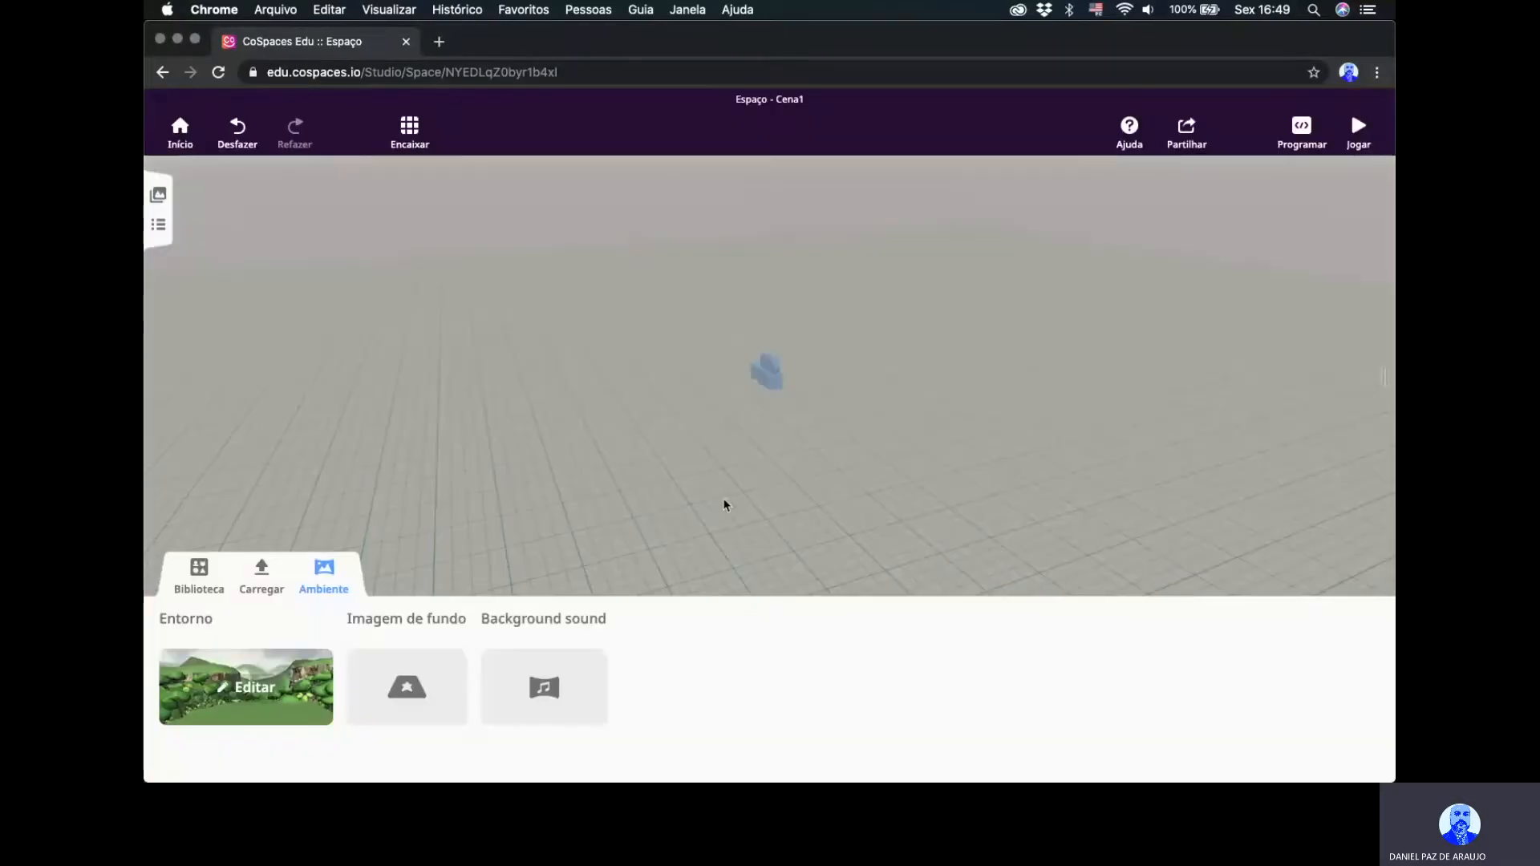
{"action": "left_click_drag", "start_coordinate": [715, 368], "coordinate": [916, 417]}
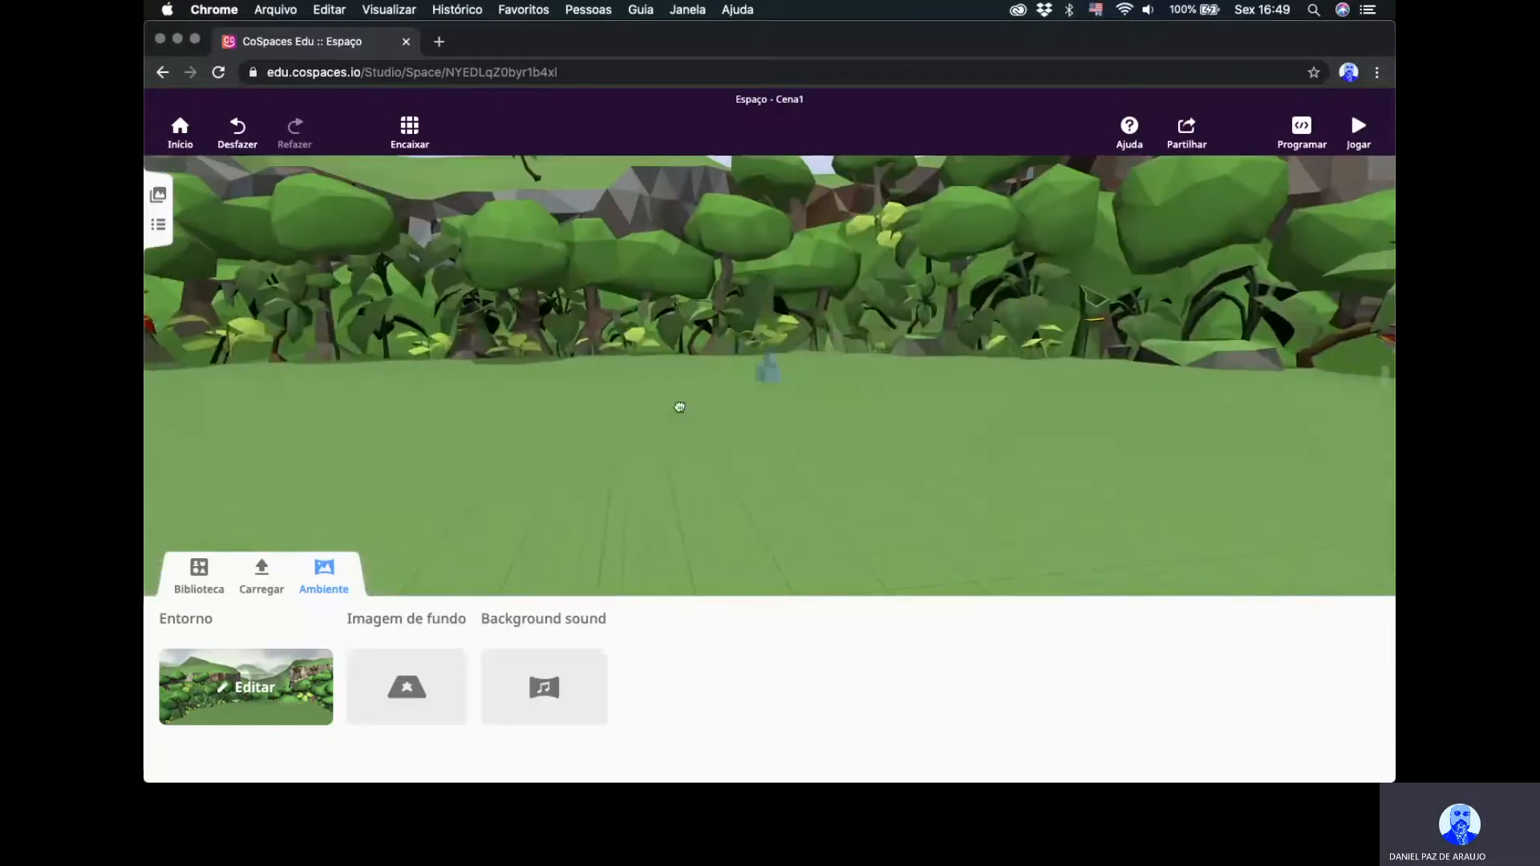
{"action": "left_click_drag", "start_coordinate": [679, 407], "coordinate": [457, 244]}
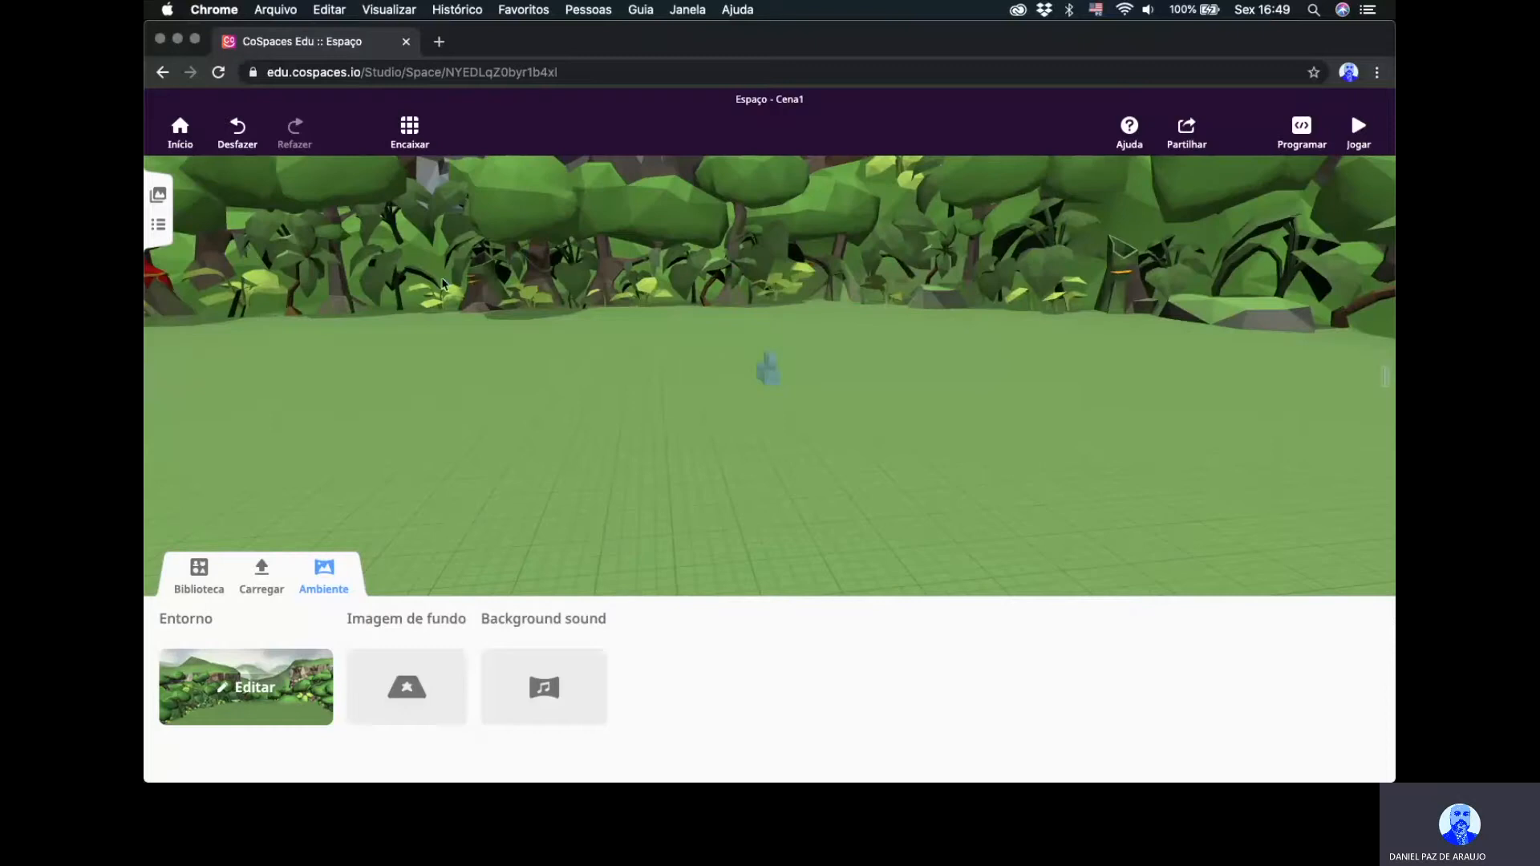
{"action": "left_click_drag", "start_coordinate": [446, 364], "coordinate": [566, 312]}
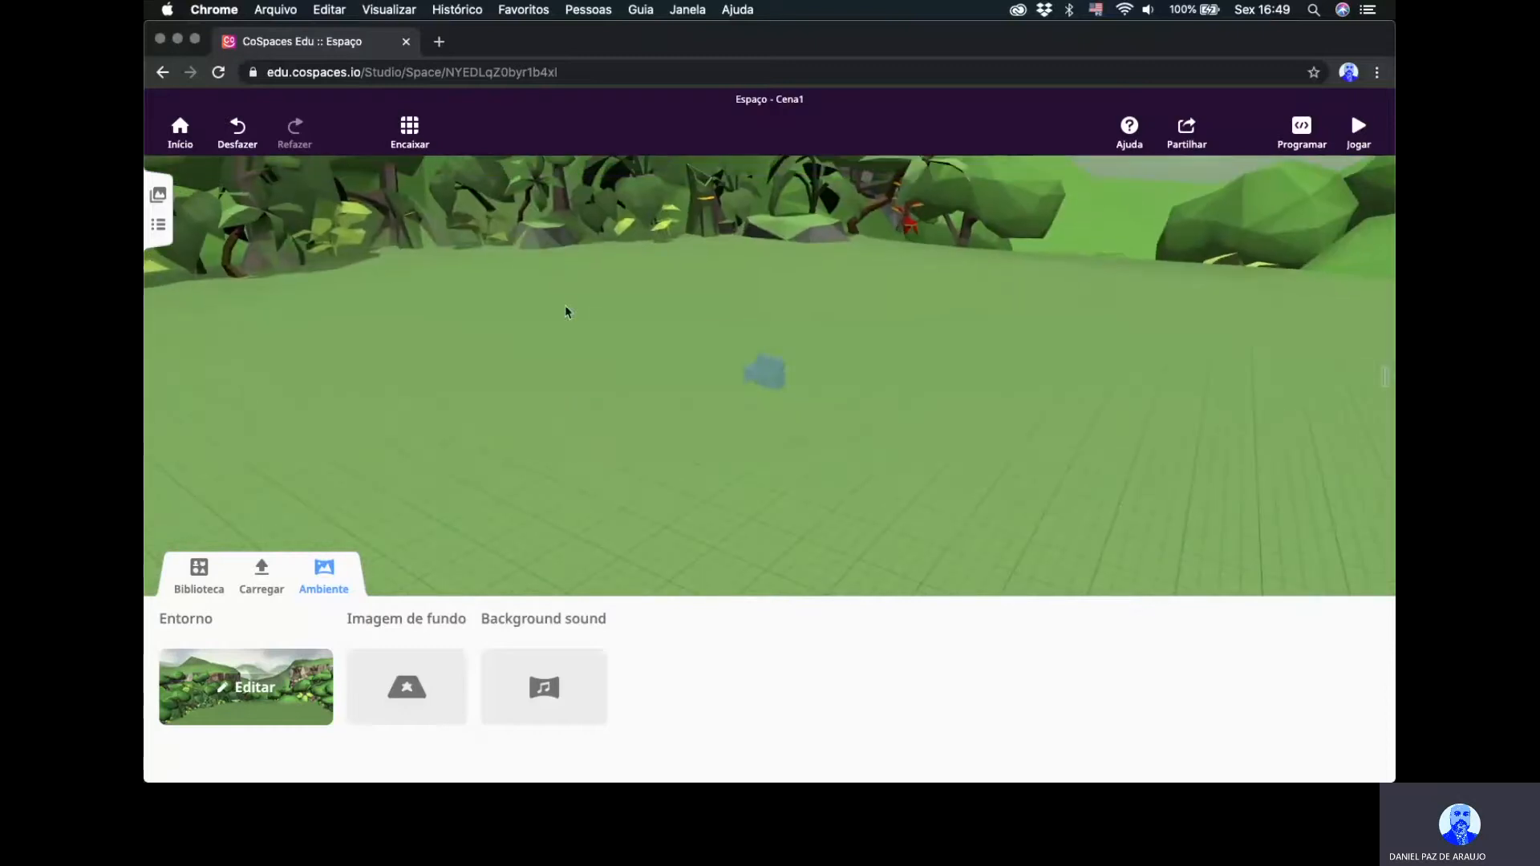
{"action": "left_click_drag", "start_coordinate": [959, 471], "coordinate": [401, 576]}
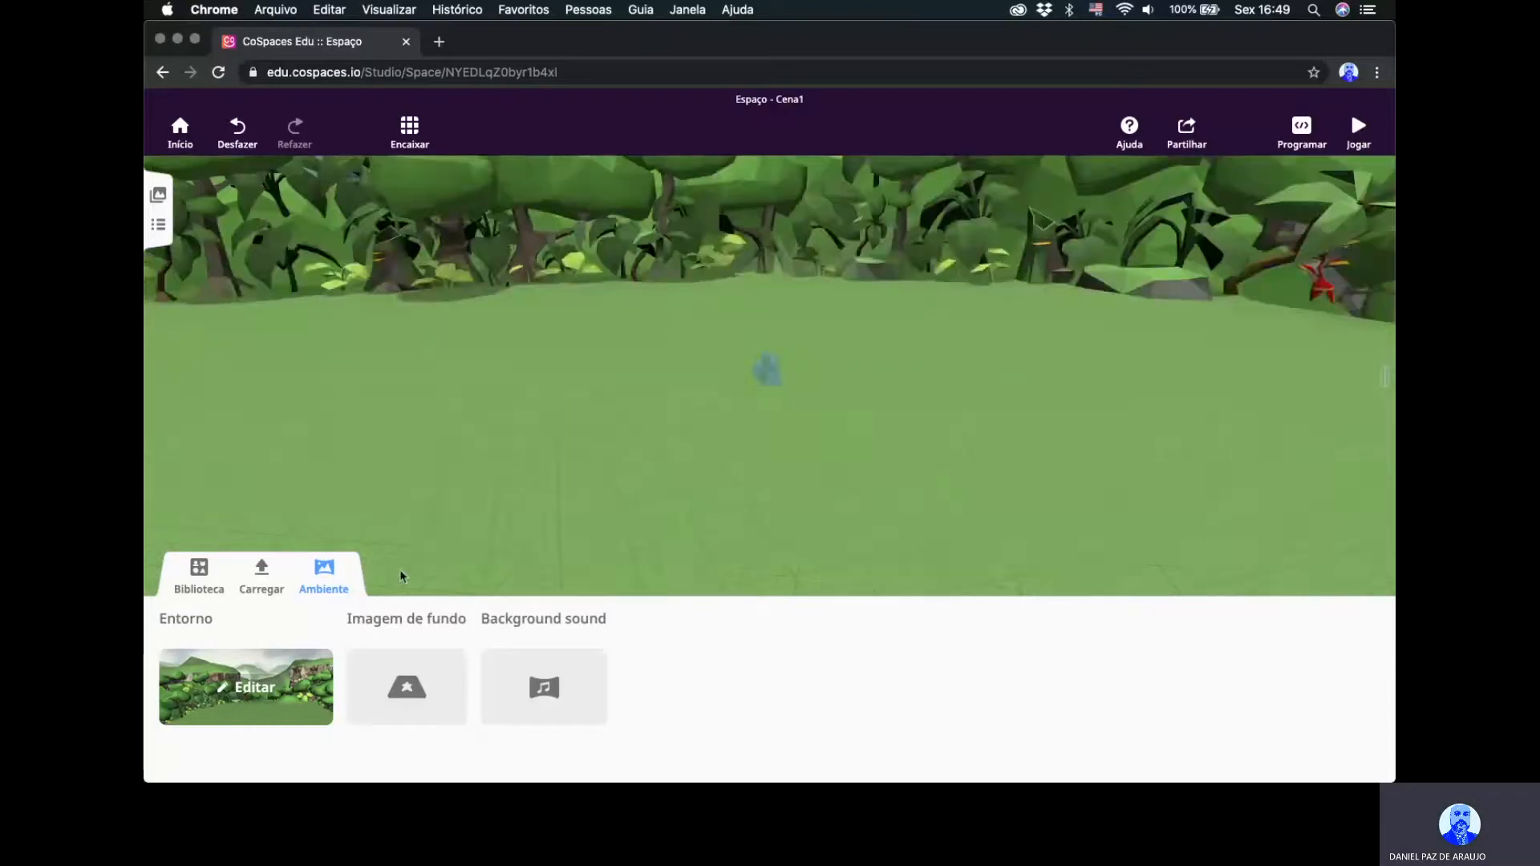
Set the scene's surroundings to the snowy town square at night and look around it.
{"action": "left_click", "coordinate": [246, 687]}
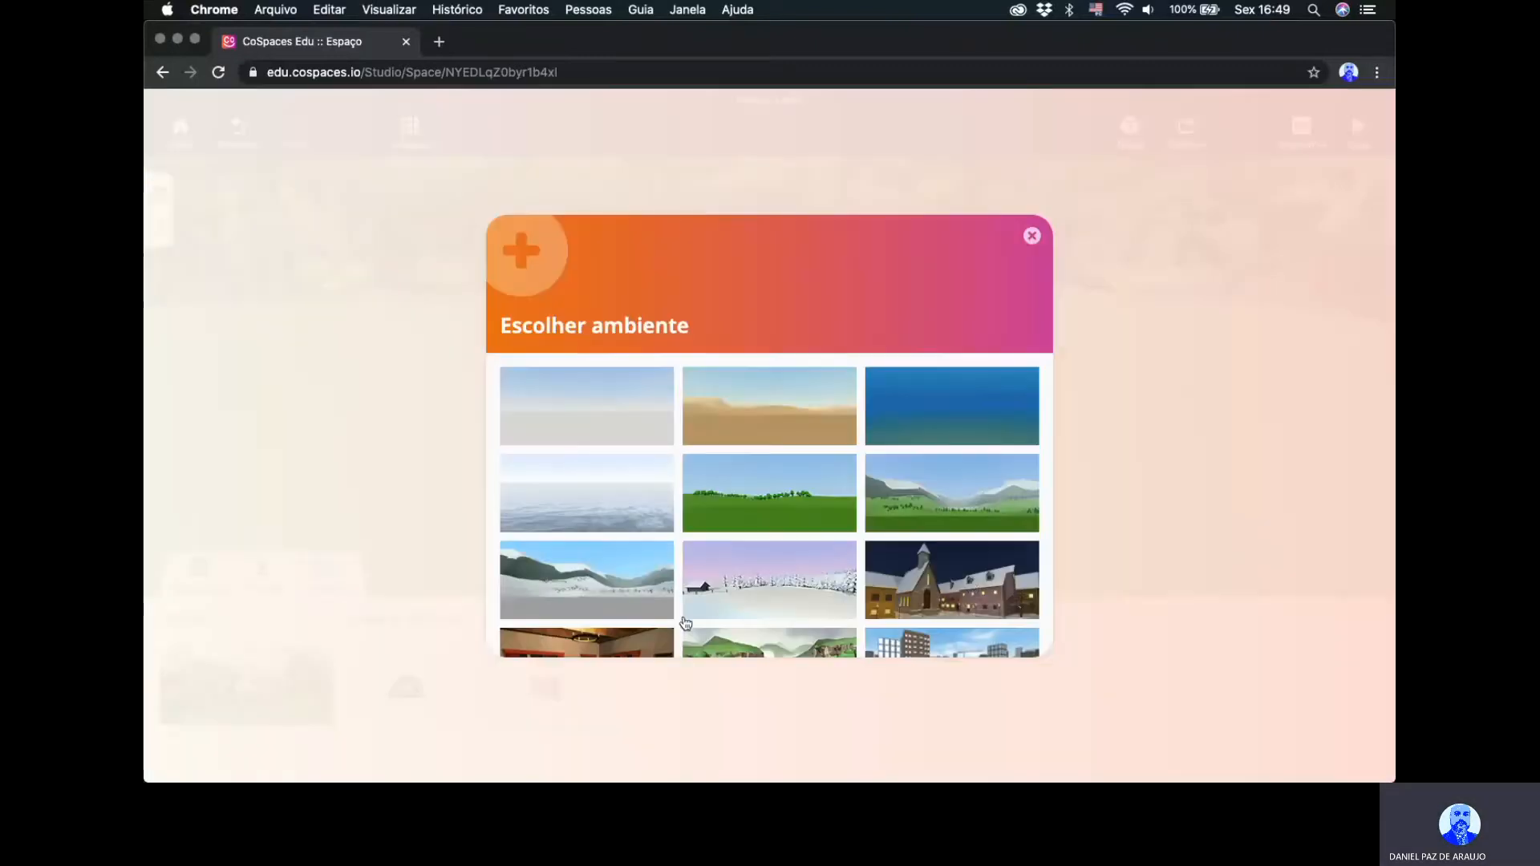
{"action": "left_click", "coordinate": [972, 587]}
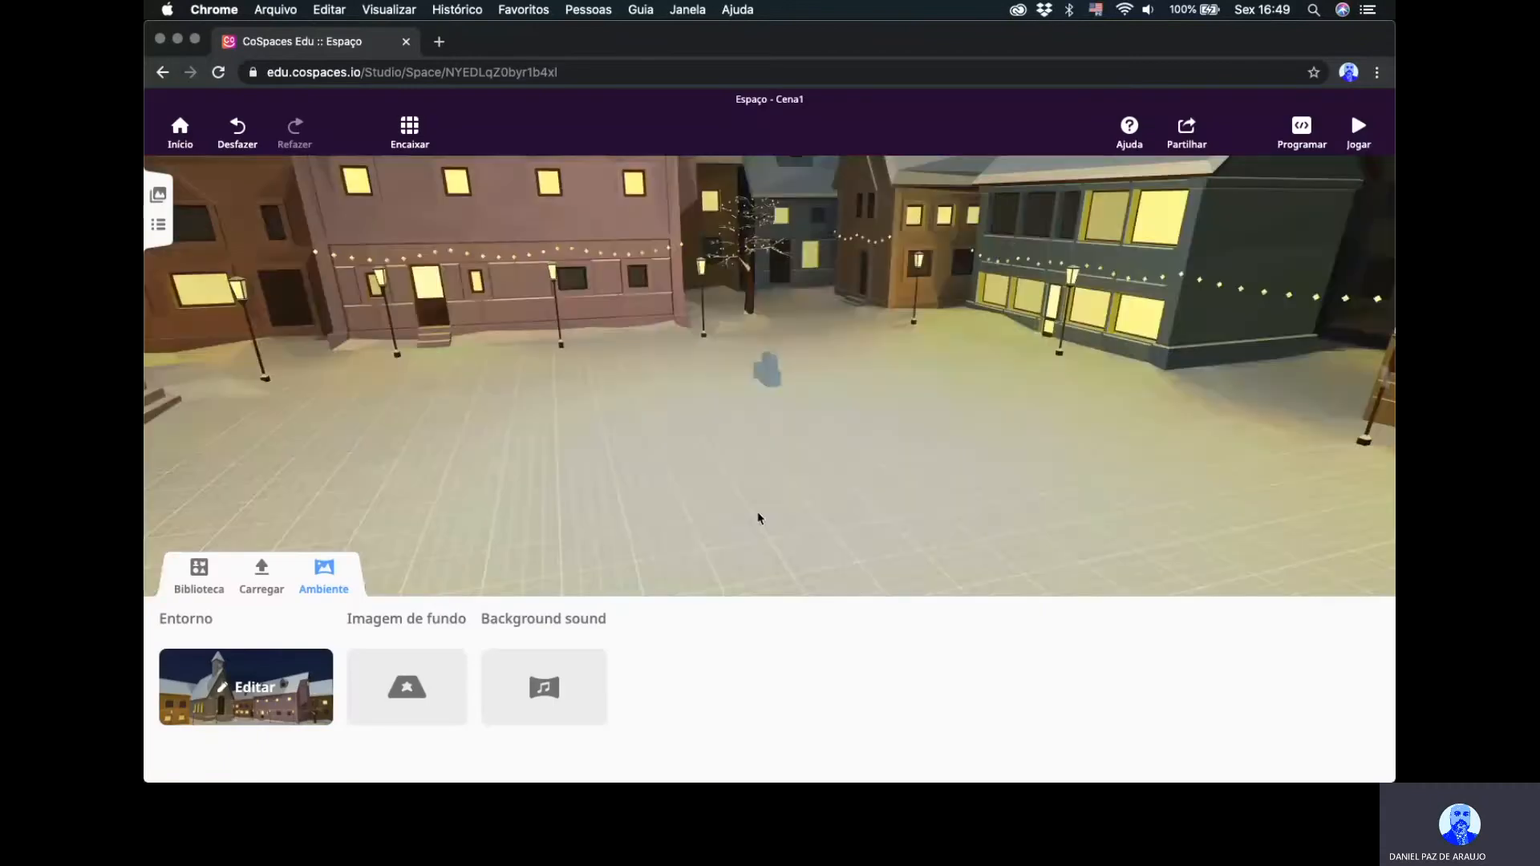
{"action": "left_click_drag", "start_coordinate": [660, 426], "coordinate": [731, 400]}
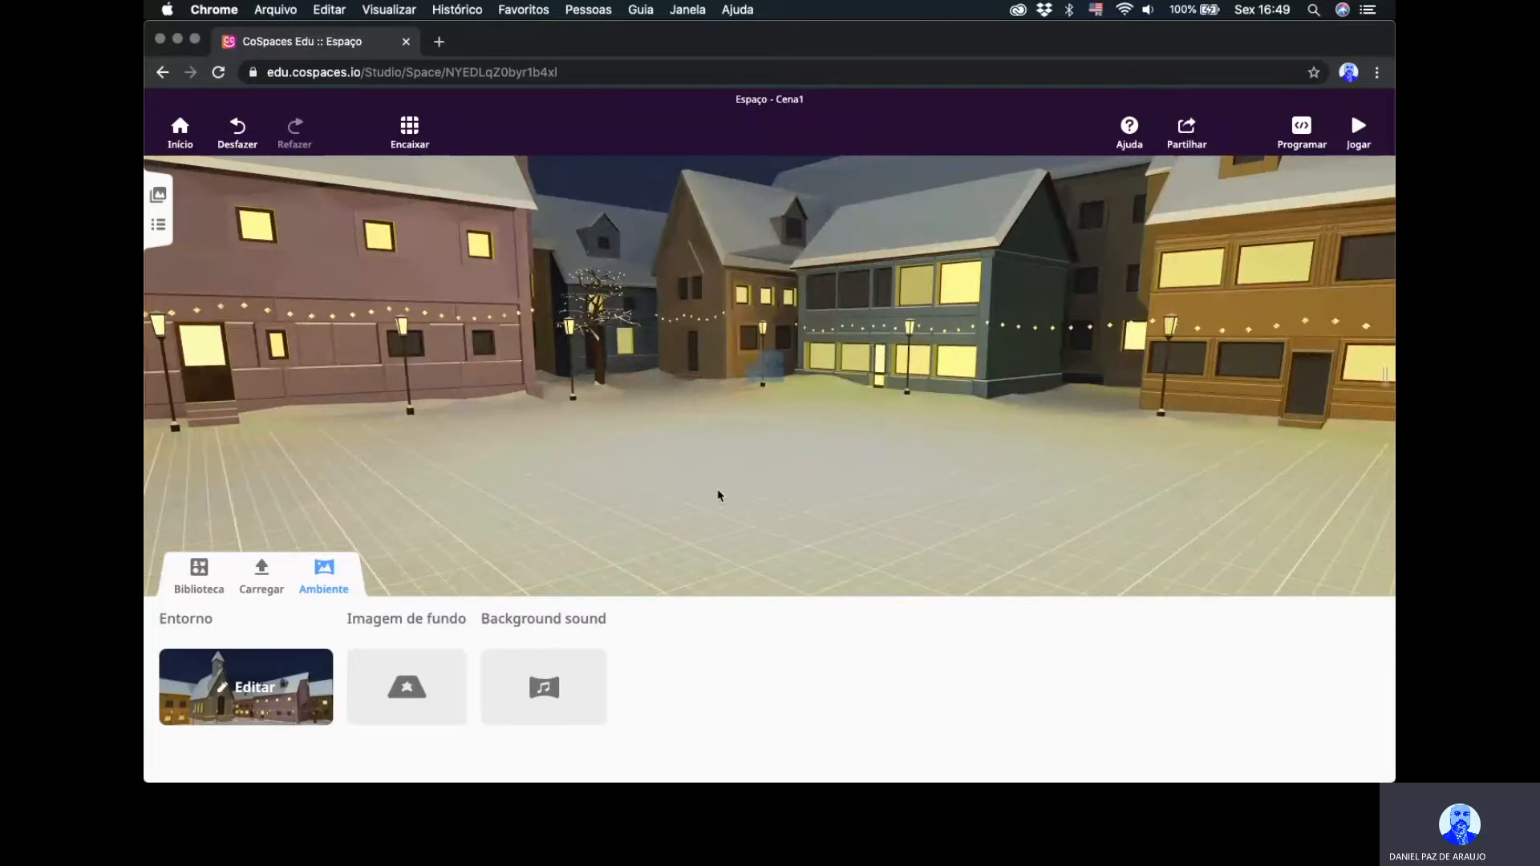
{"action": "mouse_move", "coordinate": [719, 492]}
{"action": "left_mouse_down"}
{"action": "mouse_move", "coordinate": [503, 487]}
{"action": "mouse_move", "coordinate": [715, 523]}
{"action": "left_mouse_up"}
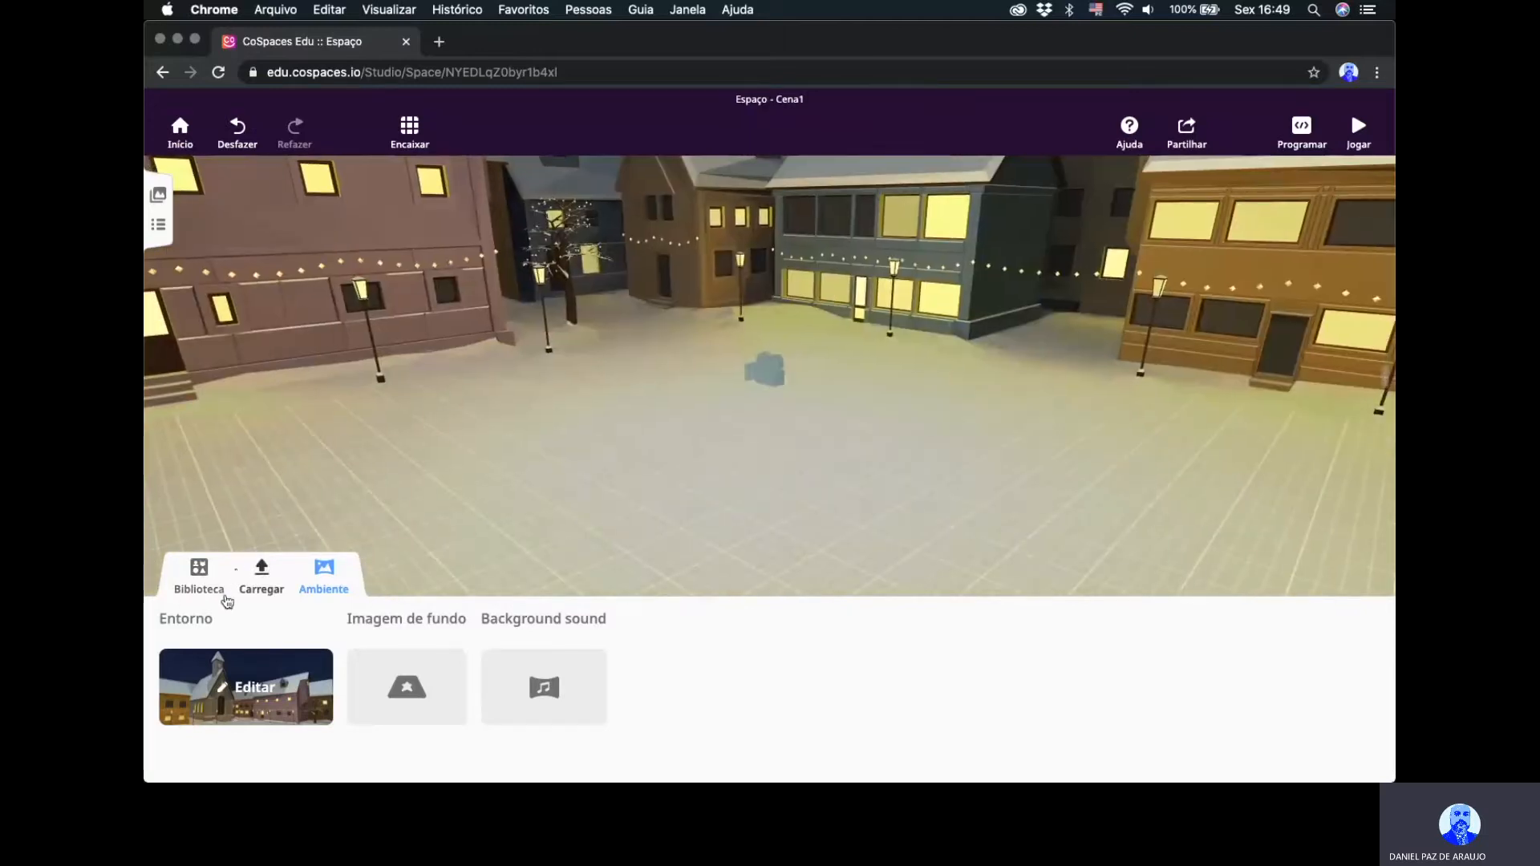
Place the man in the red shirt from the library's people characters on the square beside the camera.
{"action": "left_click", "coordinate": [199, 573]}
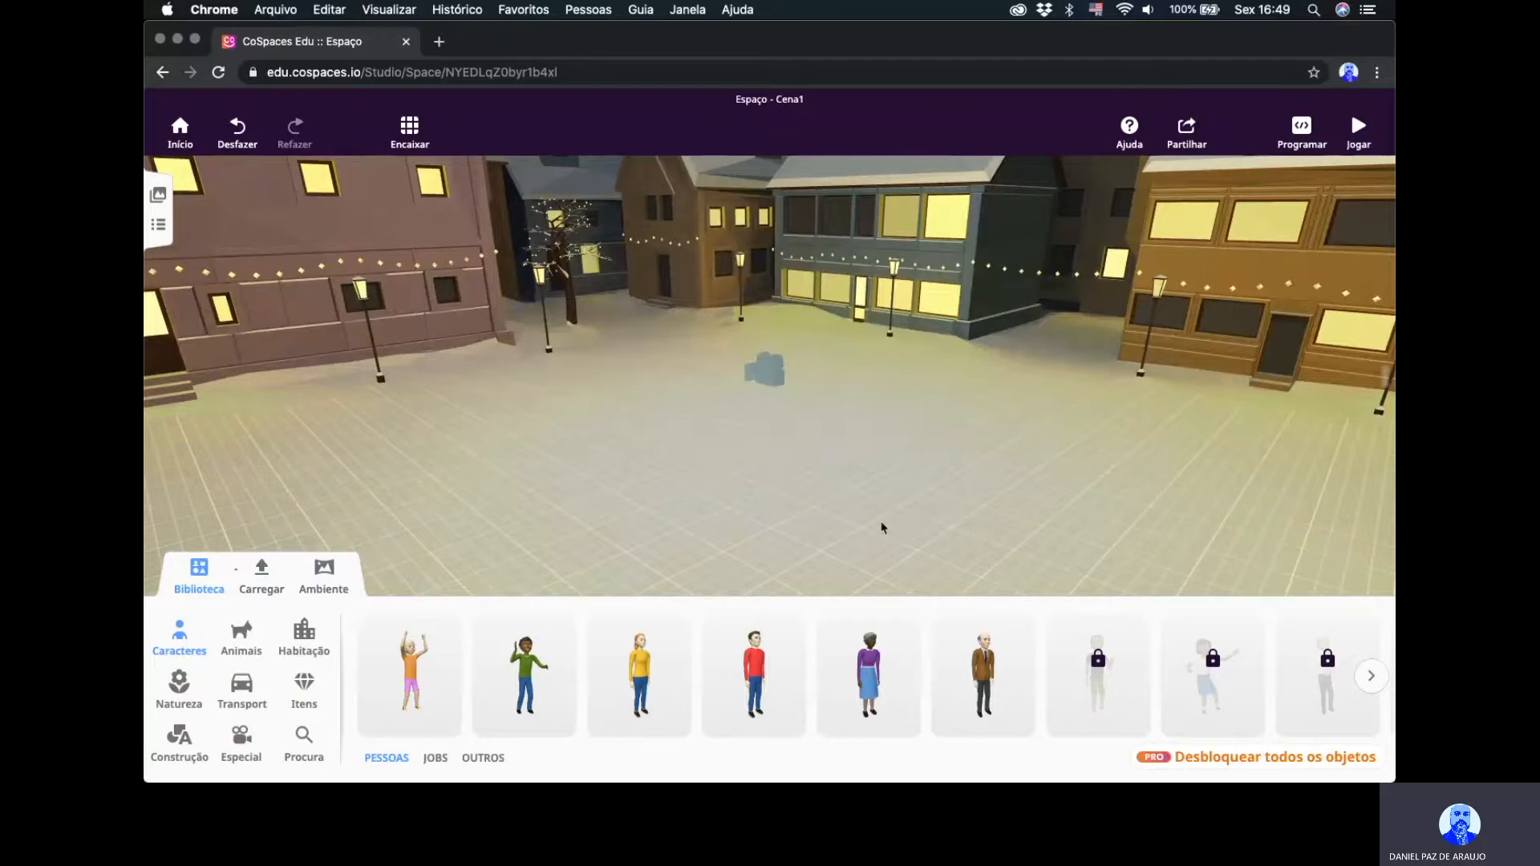
{"action": "left_click_drag", "start_coordinate": [845, 544], "coordinate": [739, 543]}
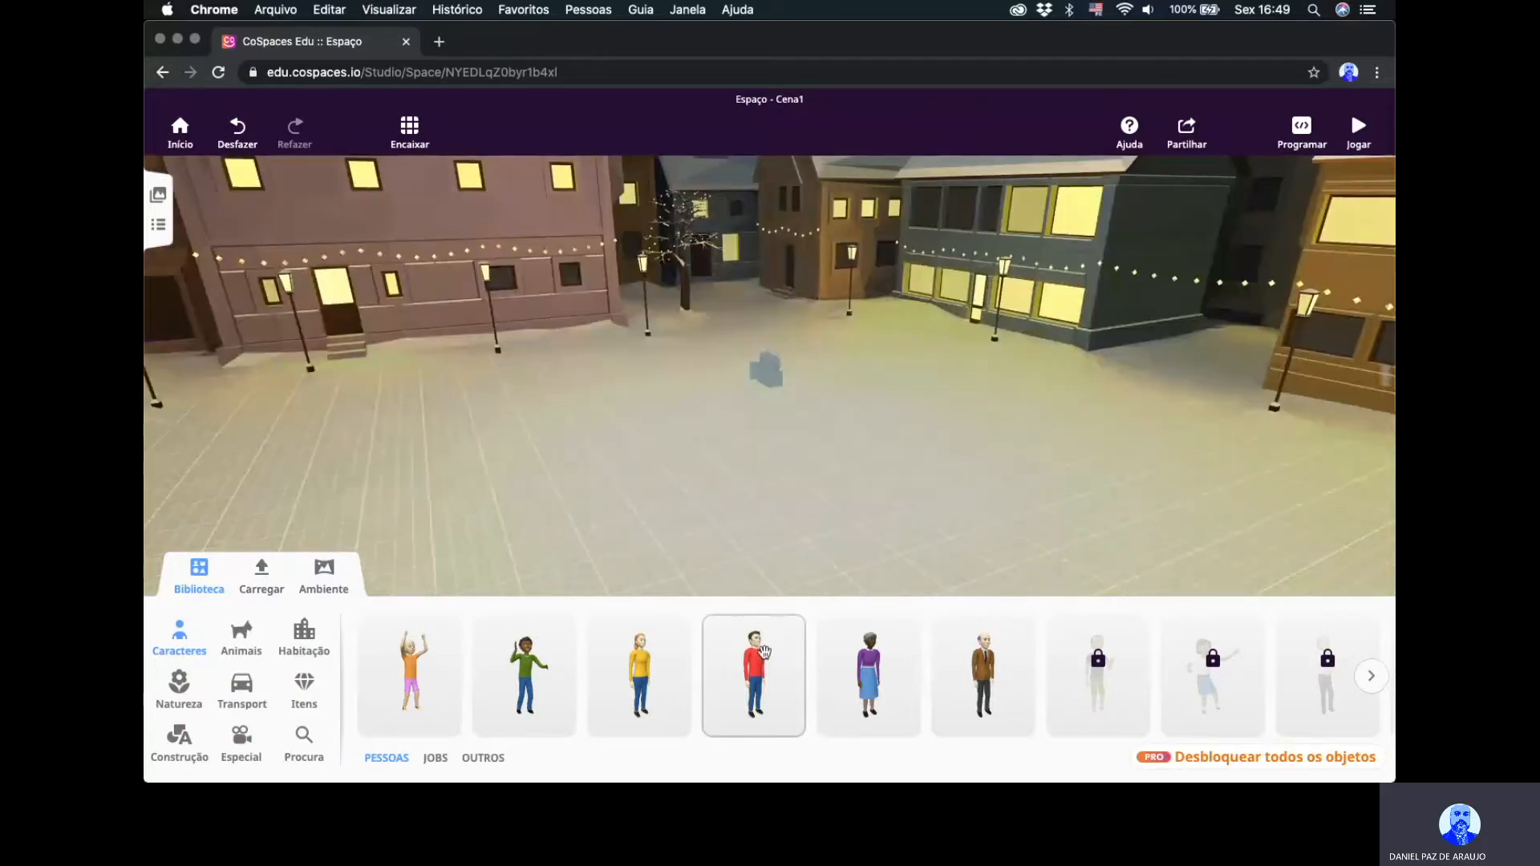
{"action": "left_click_drag", "start_coordinate": [763, 652], "coordinate": [722, 378]}
{"action": "left_click", "coordinate": [726, 433]}
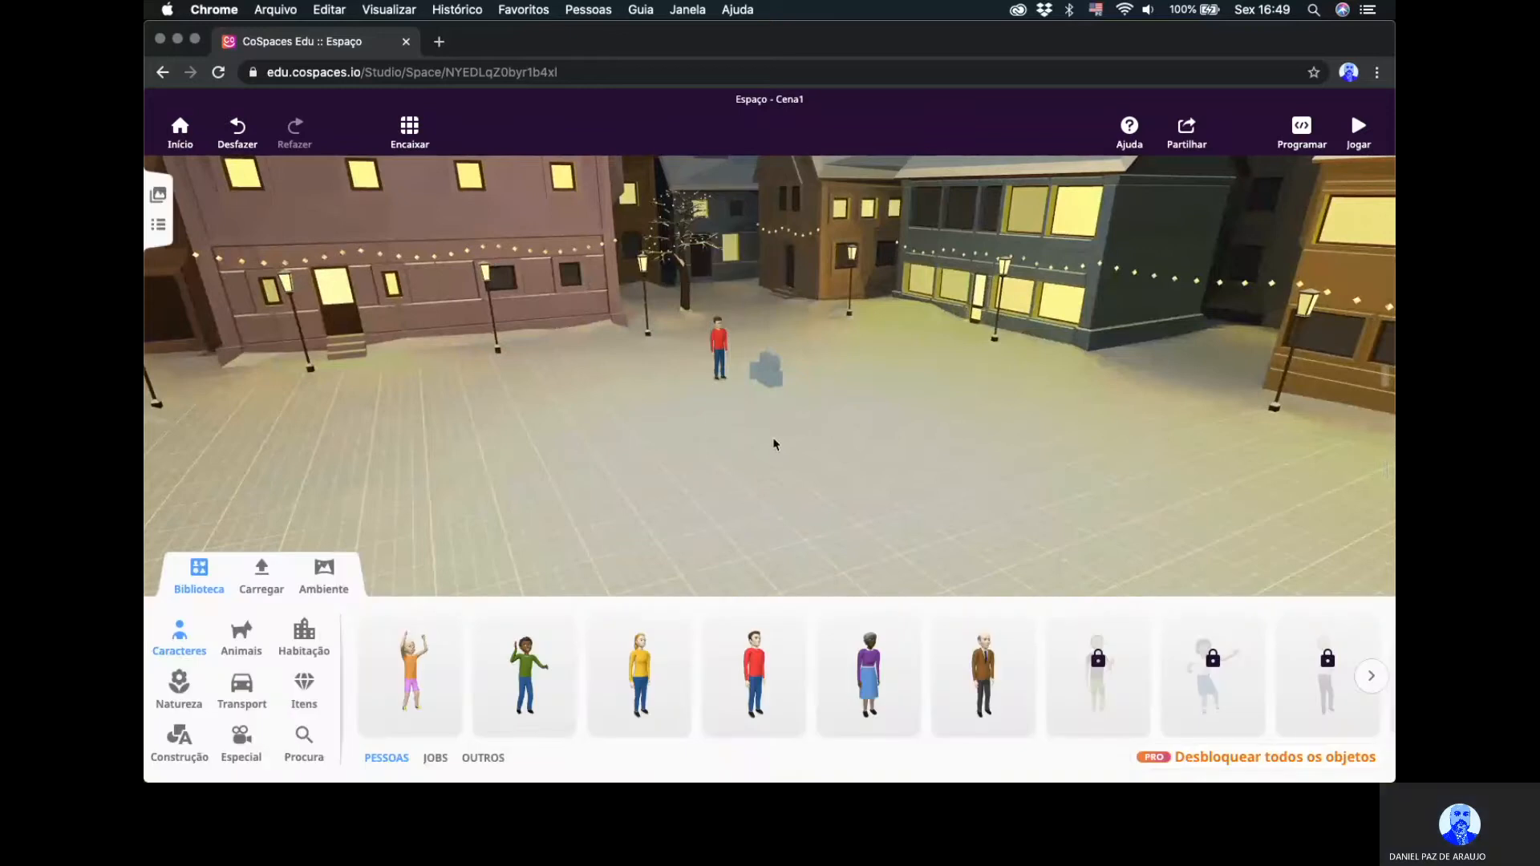
{"action": "left_click_drag", "start_coordinate": [773, 441], "coordinate": [666, 414]}
{"action": "left_click_drag", "start_coordinate": [794, 341], "coordinate": [765, 347]}
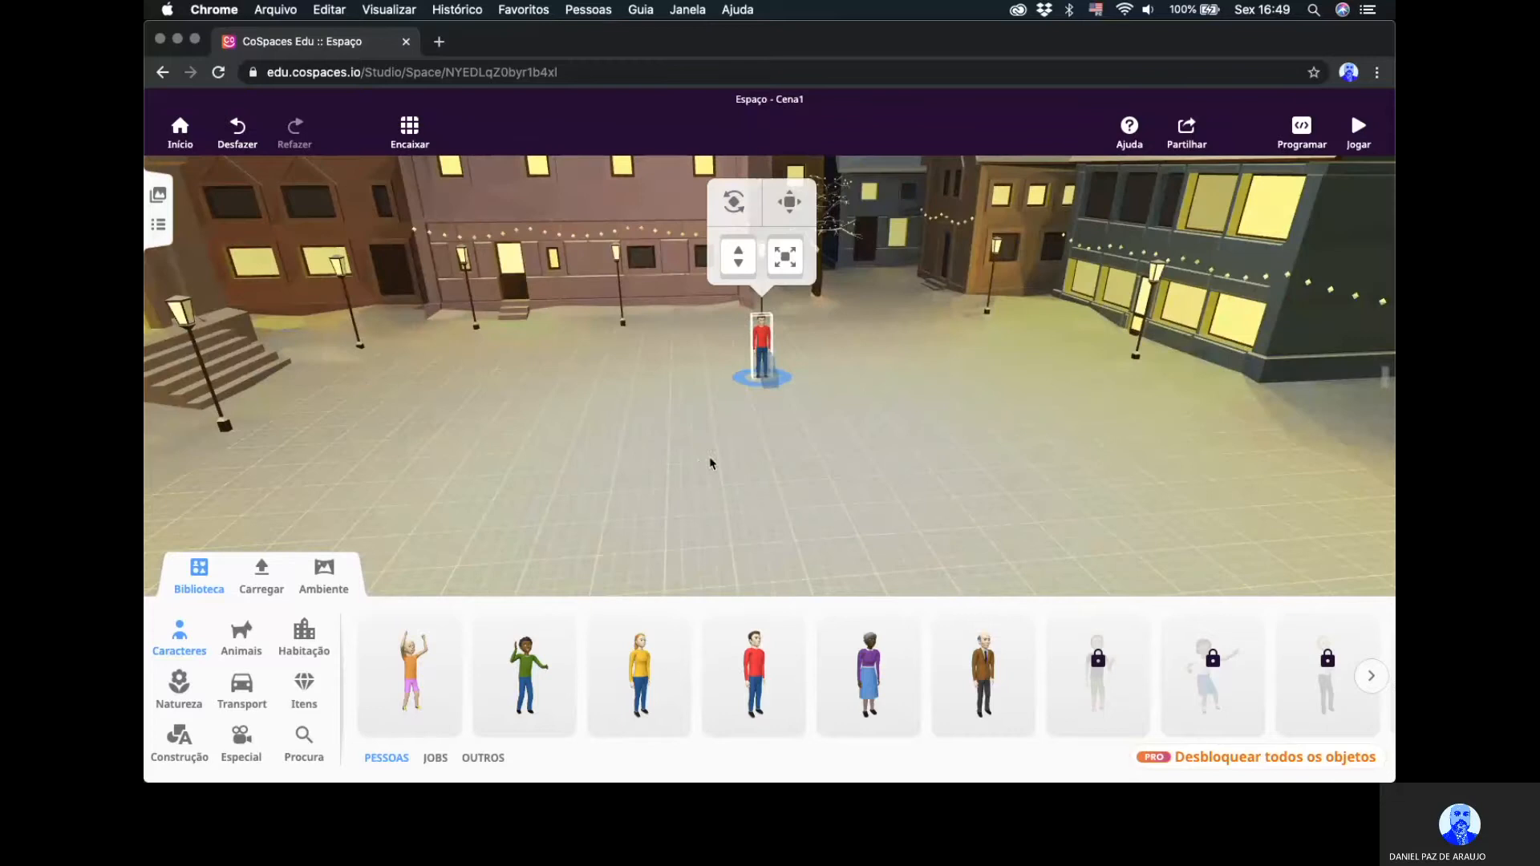
{"action": "left_click_drag", "start_coordinate": [710, 463], "coordinate": [808, 449]}
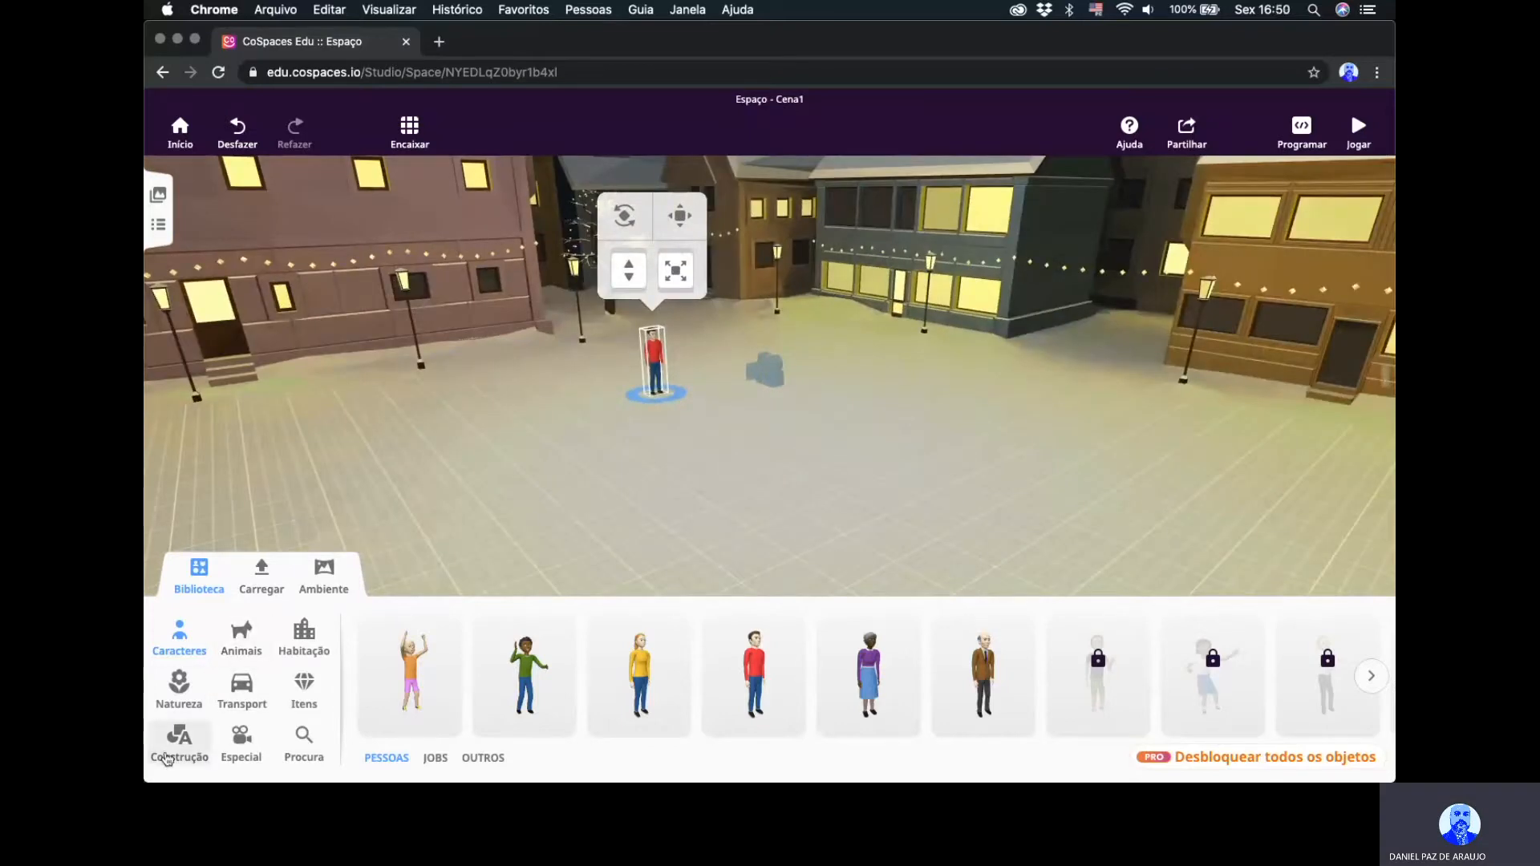
Place an object from the library's construction category (Construção) on the ground beside the man in the red shirt.
{"action": "left_click", "coordinate": [166, 758]}
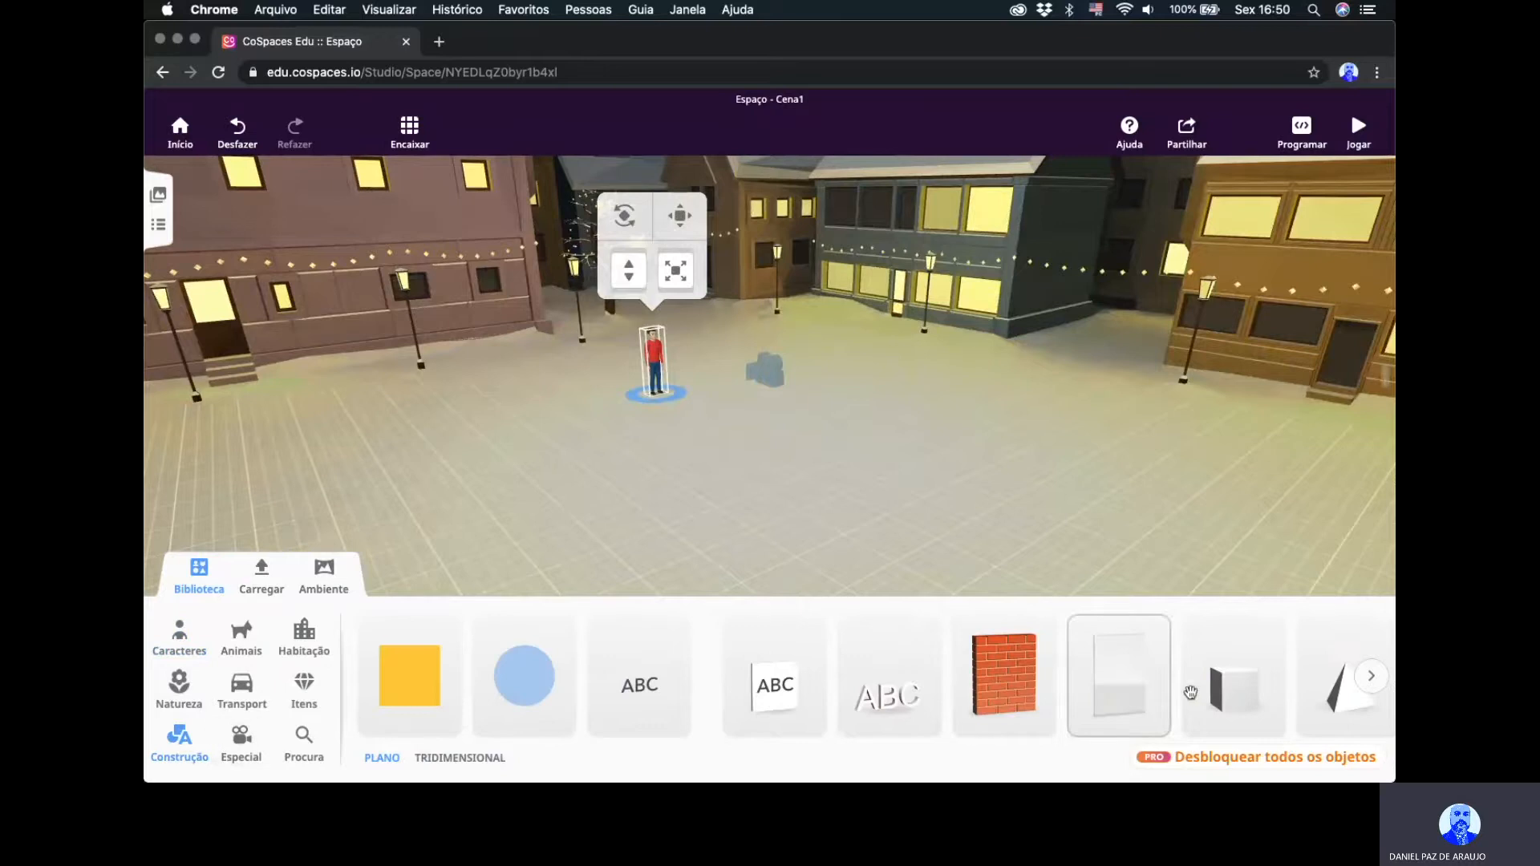
{"action": "left_click_drag", "start_coordinate": [1208, 686], "coordinate": [619, 407]}
{"action": "mouse_move", "coordinate": [753, 451]}
{"action": "left_mouse_down"}
{"action": "mouse_move", "coordinate": [698, 451]}
{"action": "mouse_move", "coordinate": [764, 455]}
{"action": "left_mouse_up"}
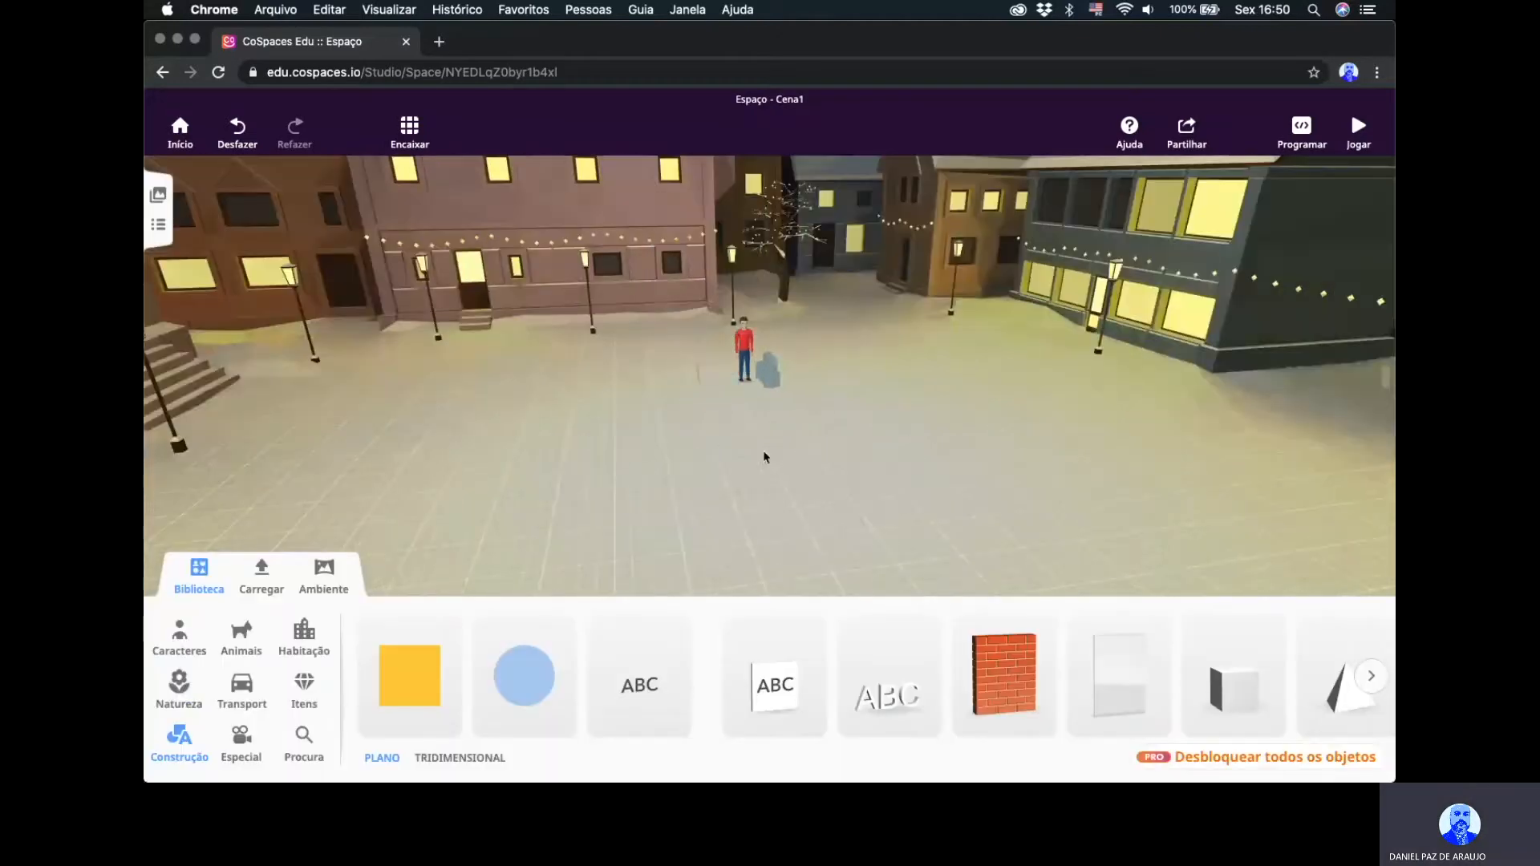
Play the scene, look around and walk forward towards the man in the red shirt, and return to editing.
{"action": "left_click", "coordinate": [1368, 146]}
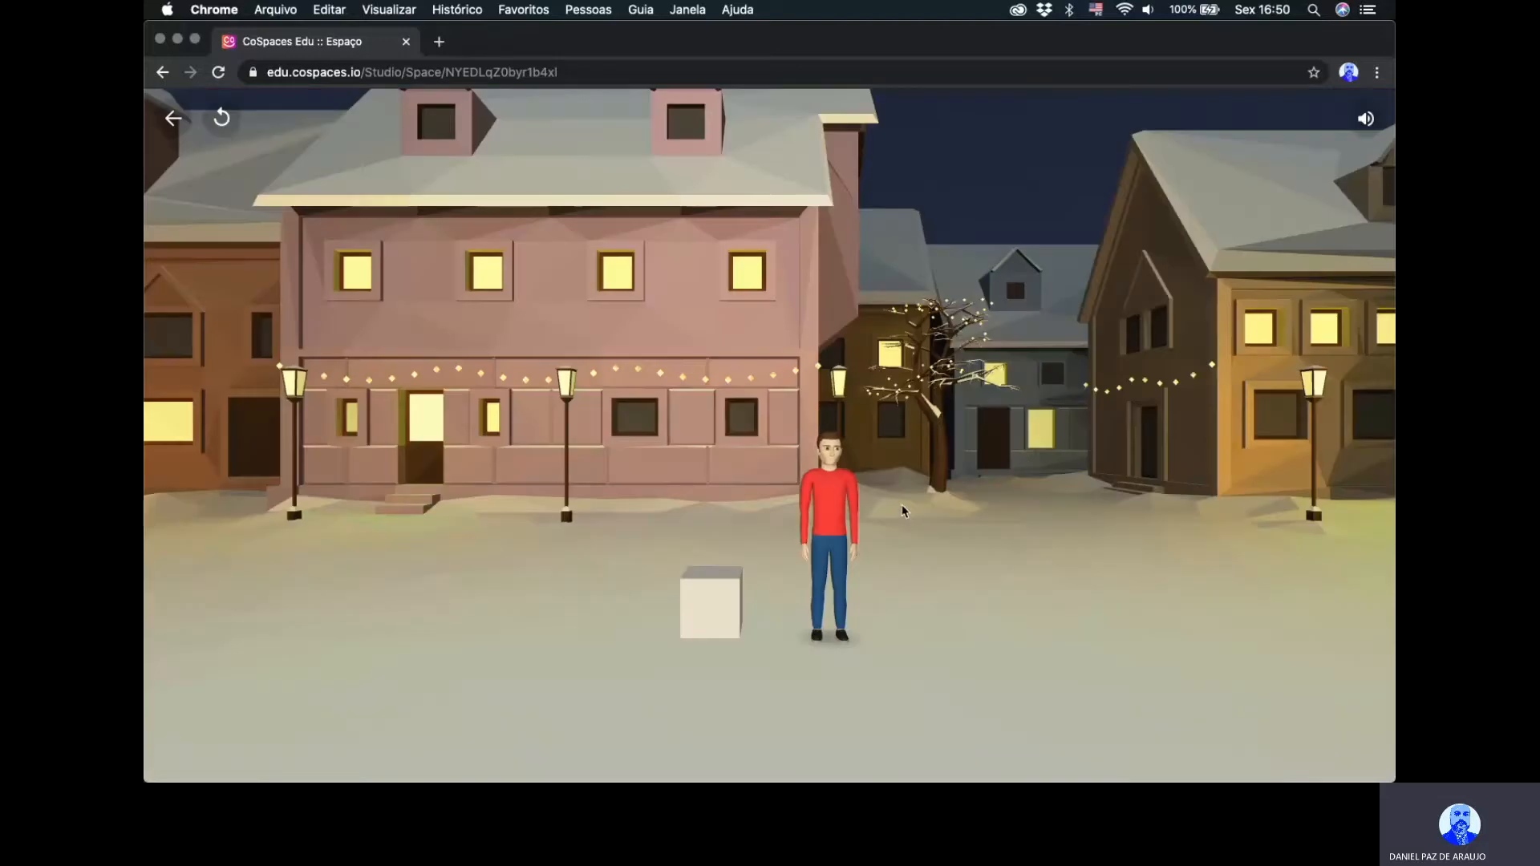
{"action": "left_click_drag", "start_coordinate": [902, 505], "coordinate": [992, 554]}
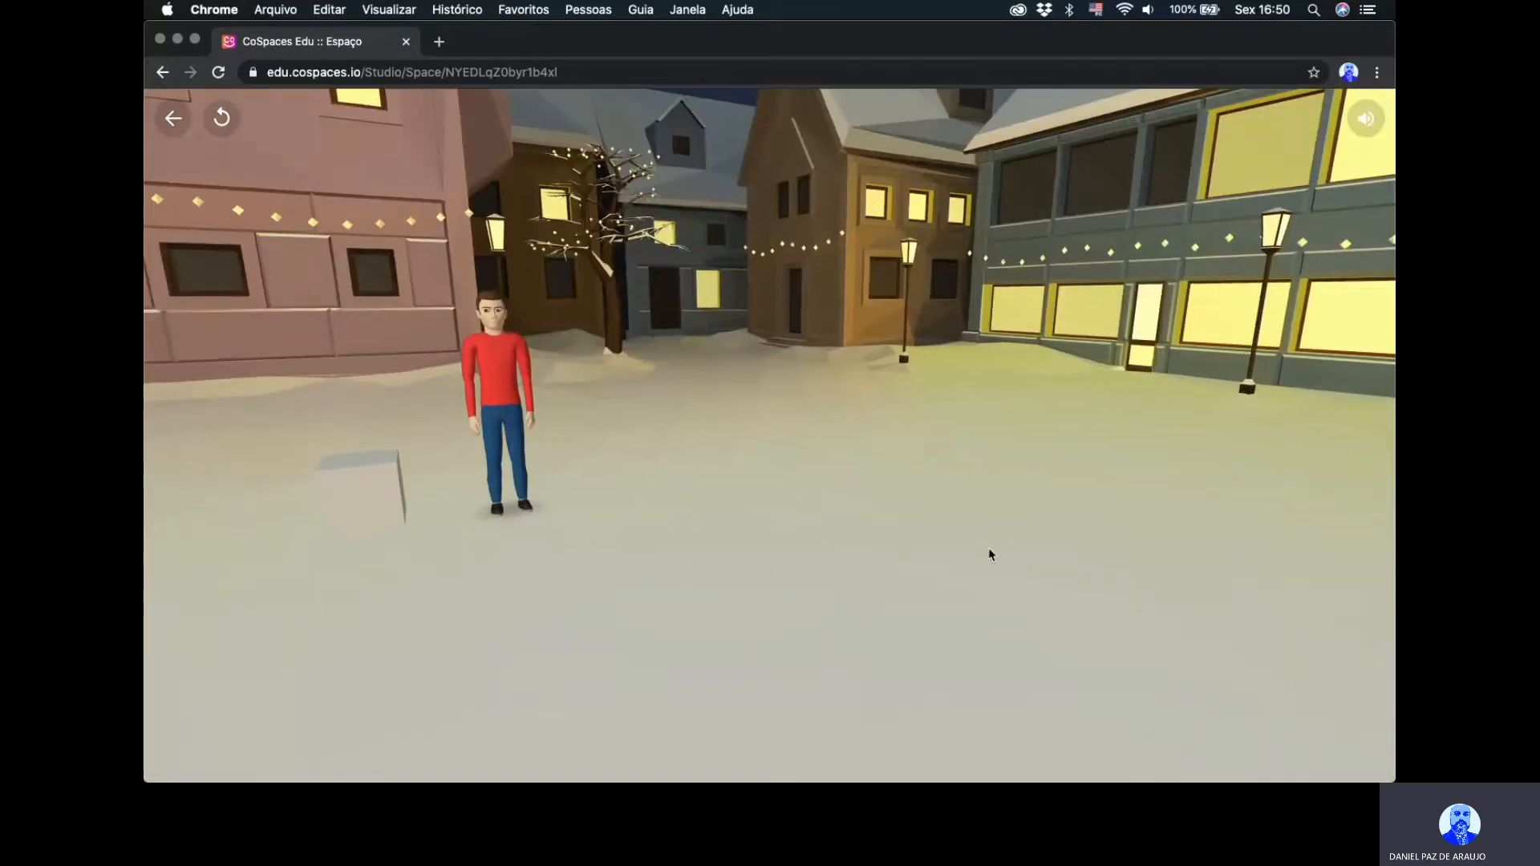
{"action": "key", "text": "w"}
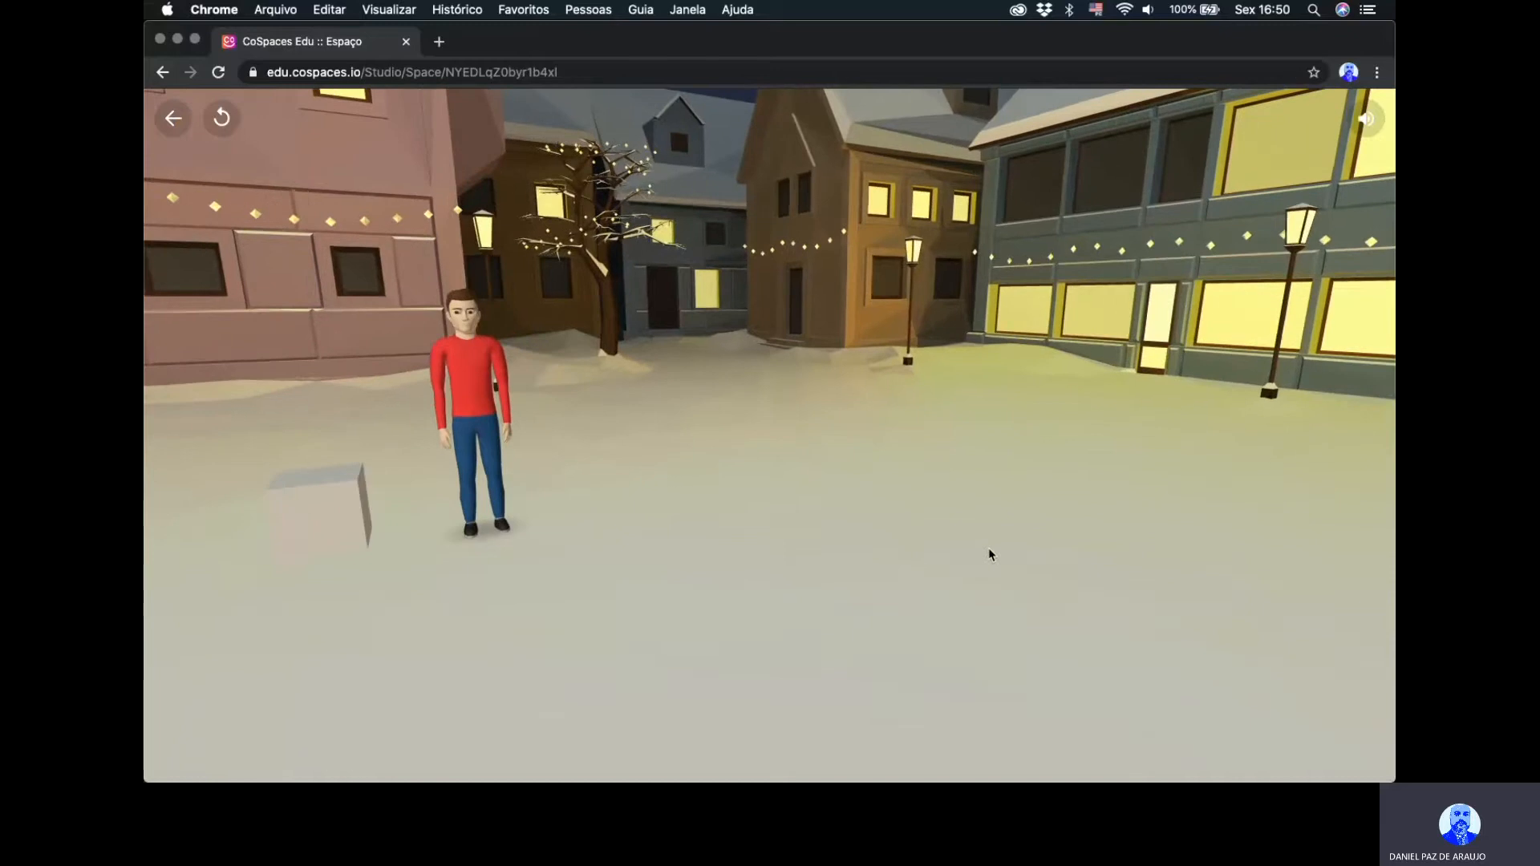
{"action": "left_click_drag", "start_coordinate": [991, 555], "coordinate": [337, 490]}
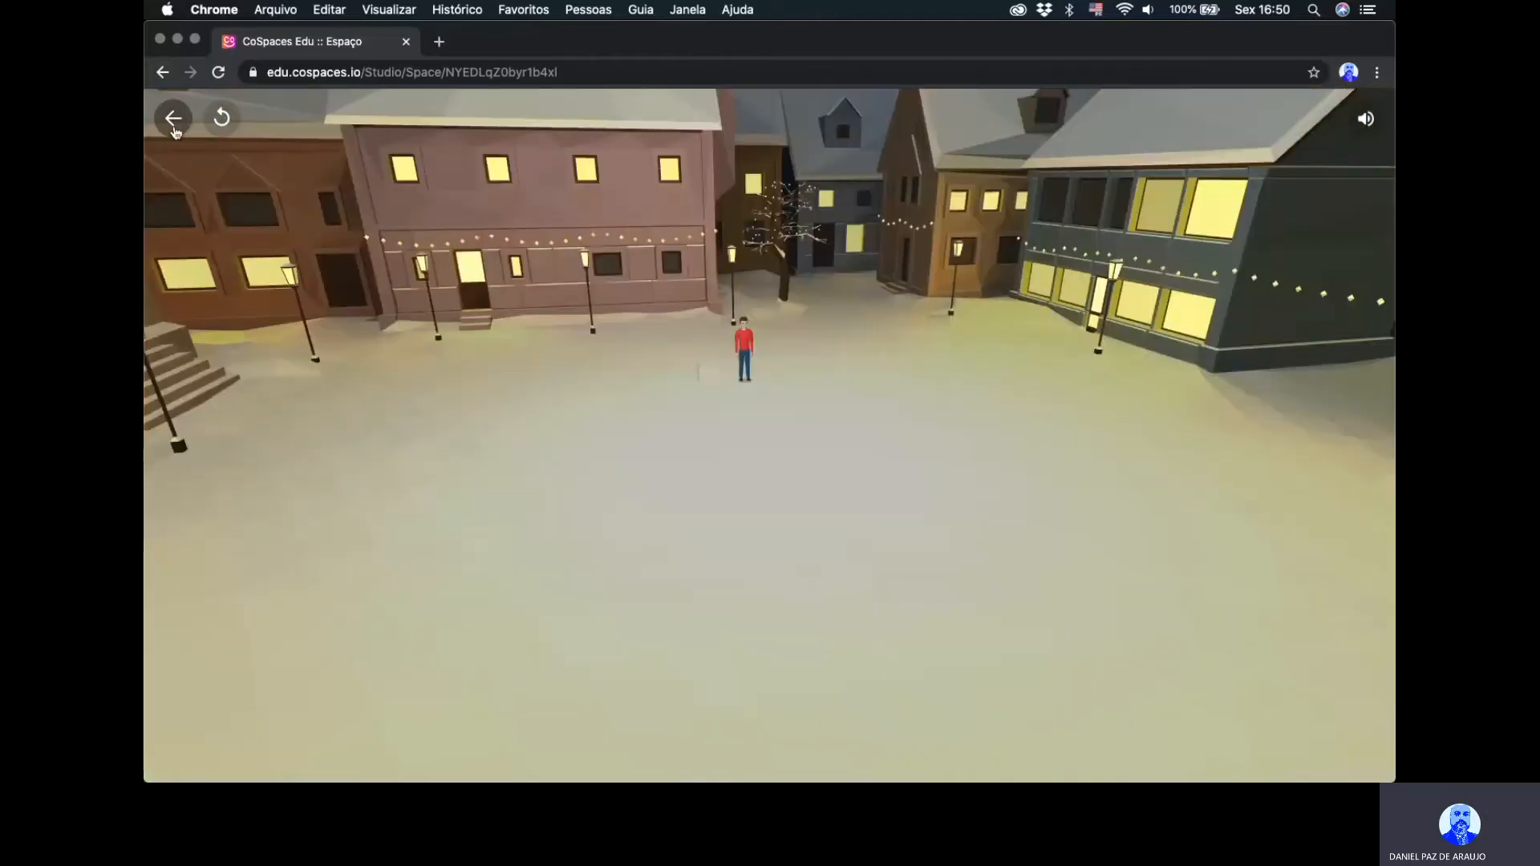
{"action": "left_click", "coordinate": [173, 118]}
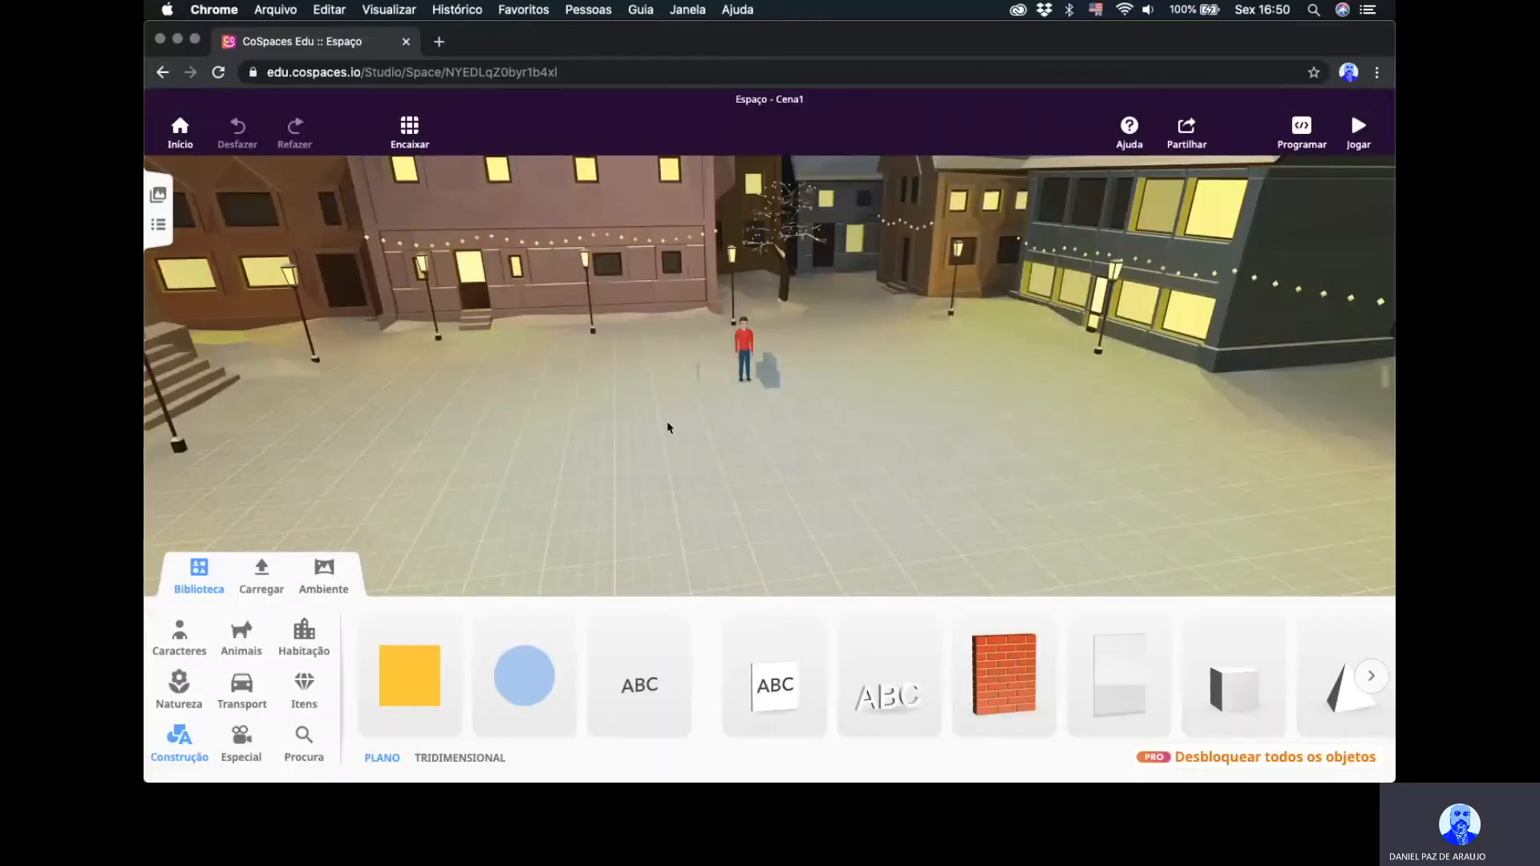
Move the camera to the open ground on the man's other side, away from the cuboid, and preview the scene from there.
{"action": "left_click_drag", "start_coordinate": [666, 426], "coordinate": [750, 458]}
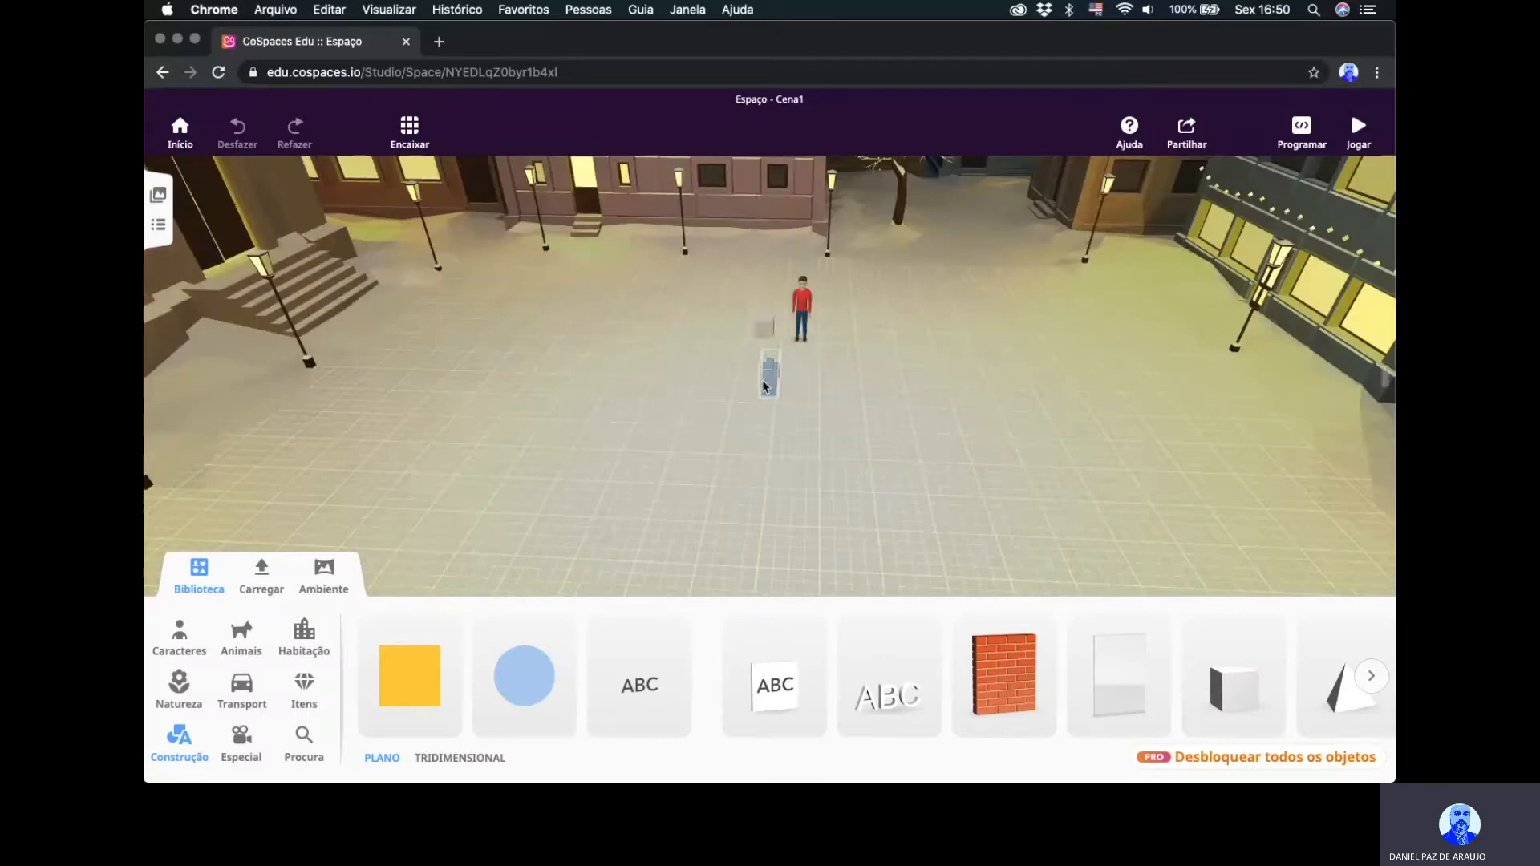
{"action": "left_click_drag", "start_coordinate": [763, 371], "coordinate": [973, 401]}
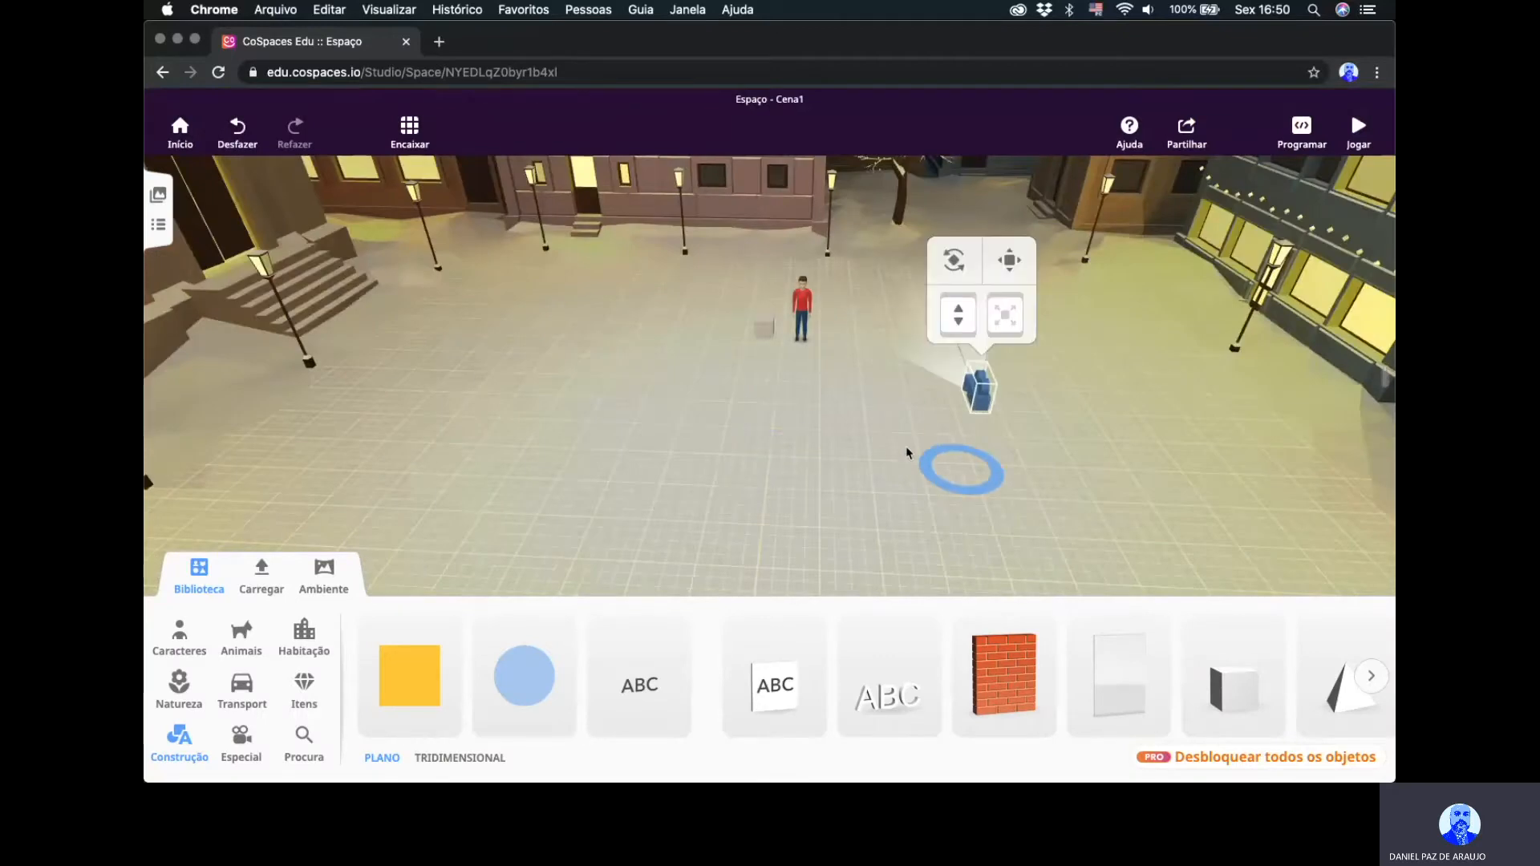
{"action": "left_click", "coordinate": [951, 419]}
{"action": "left_click", "coordinate": [1368, 146]}
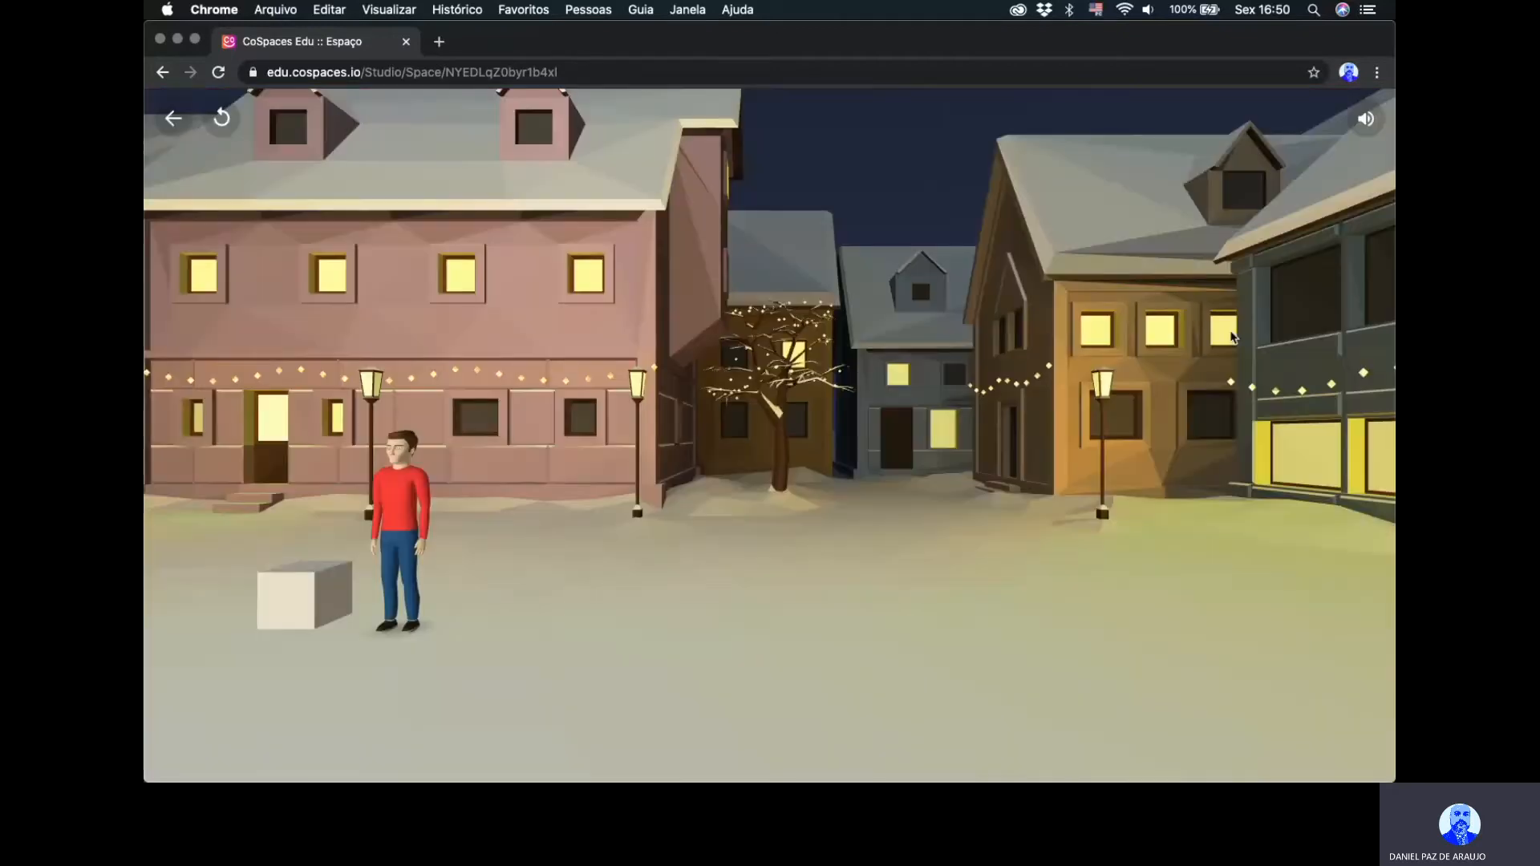
{"action": "left_click", "coordinate": [173, 120]}
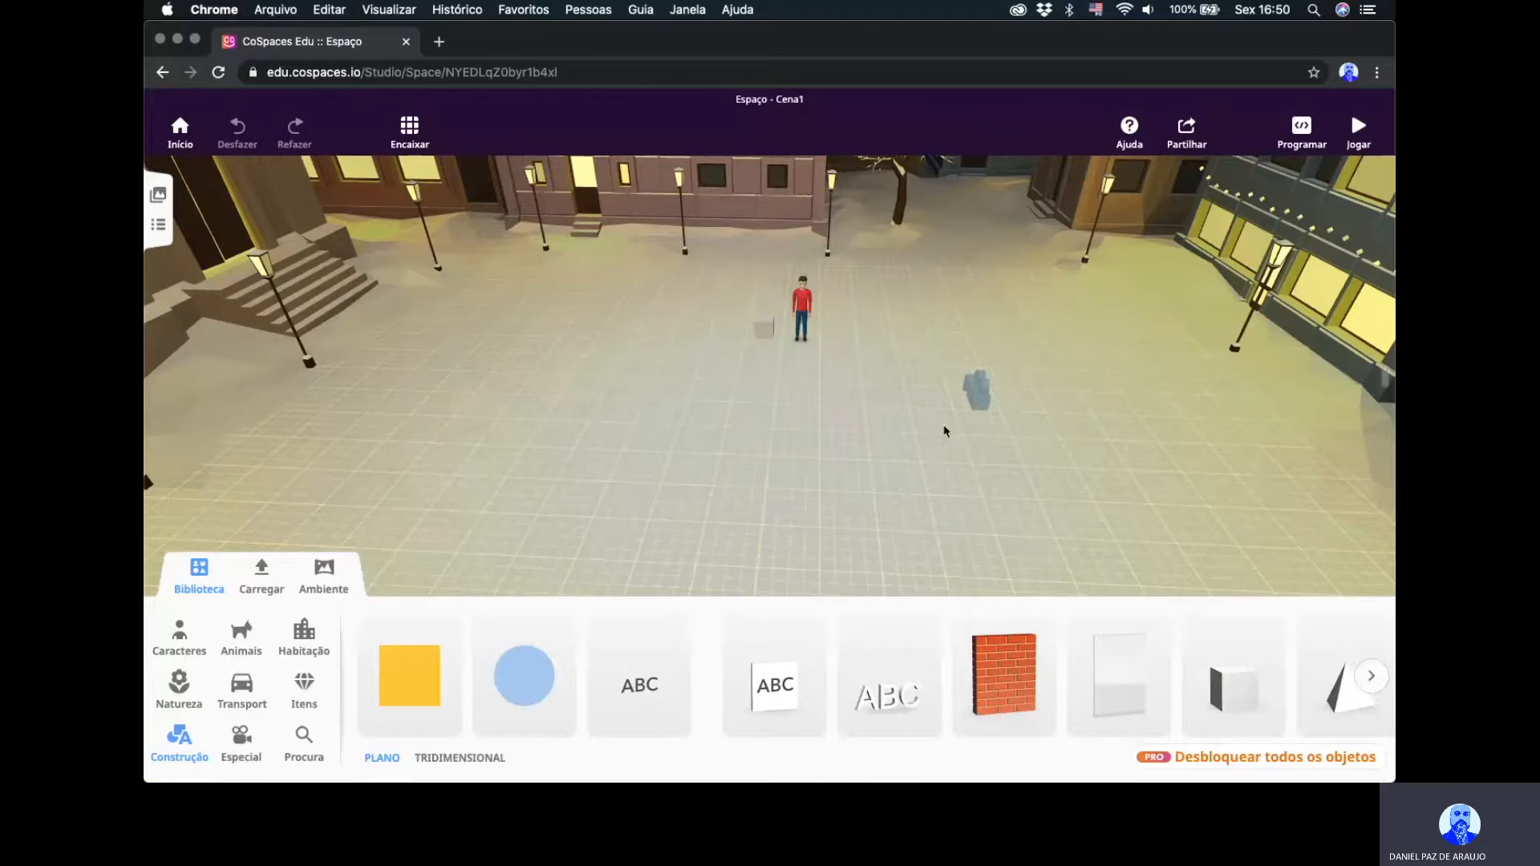
Stretch the small cuboid beside the man into a wide, deep block and raise its height to about his shoulders.
{"action": "left_click_drag", "start_coordinate": [944, 431], "coordinate": [895, 460]}
{"action": "left_click_drag", "start_coordinate": [759, 486], "coordinate": [757, 454]}
{"action": "scroll", "coordinate": [770, 390], "scroll_direction": "up", "scroll_amount": 3}
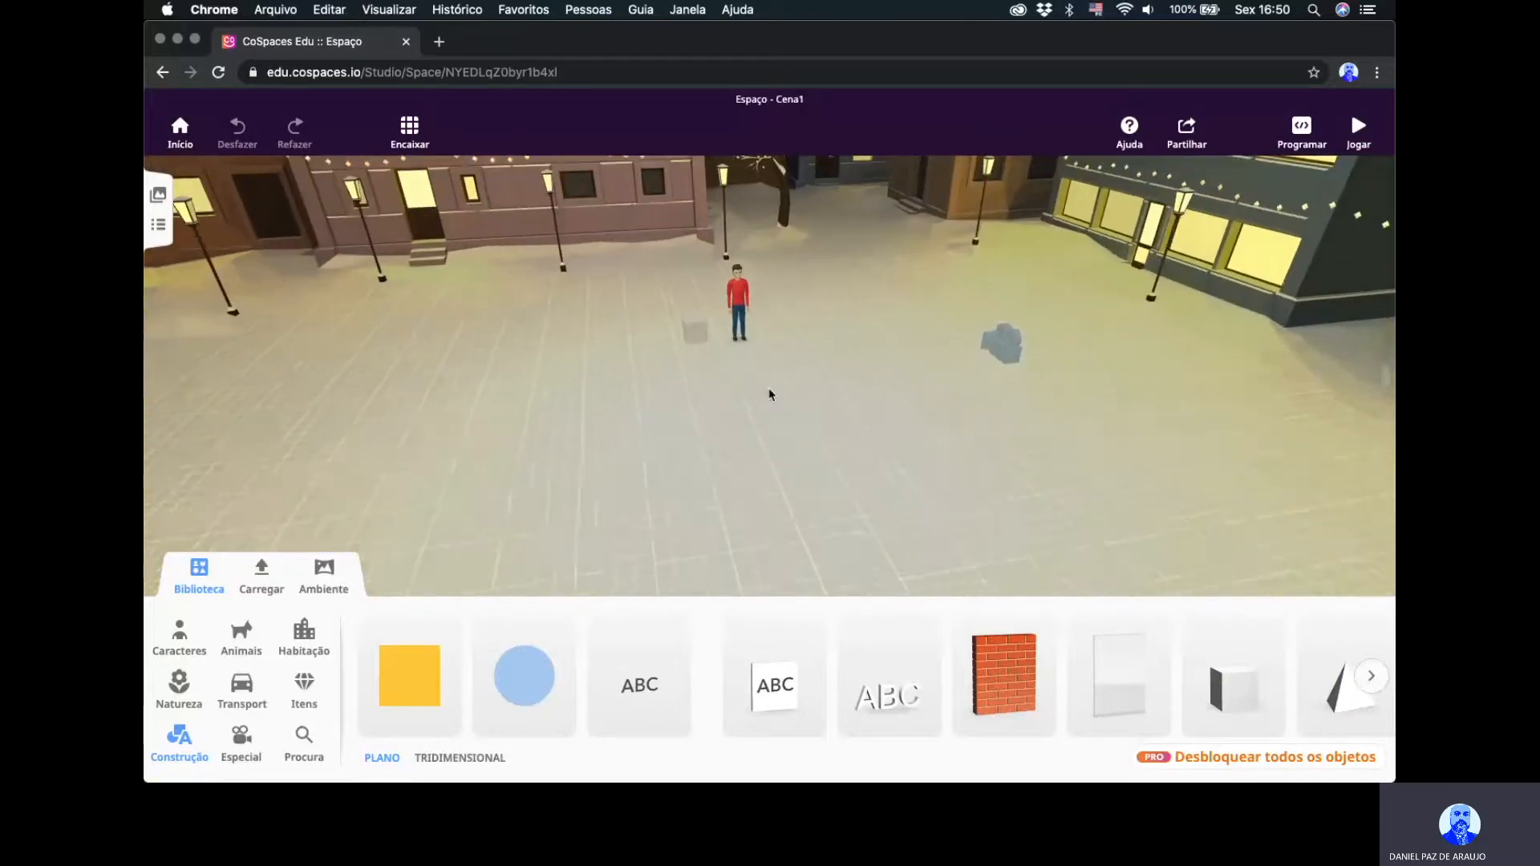
{"action": "scroll", "coordinate": [740, 379], "scroll_direction": "up", "scroll_amount": 1}
{"action": "left_click_drag", "start_coordinate": [738, 380], "coordinate": [700, 383]}
{"action": "left_click", "coordinate": [561, 371]}
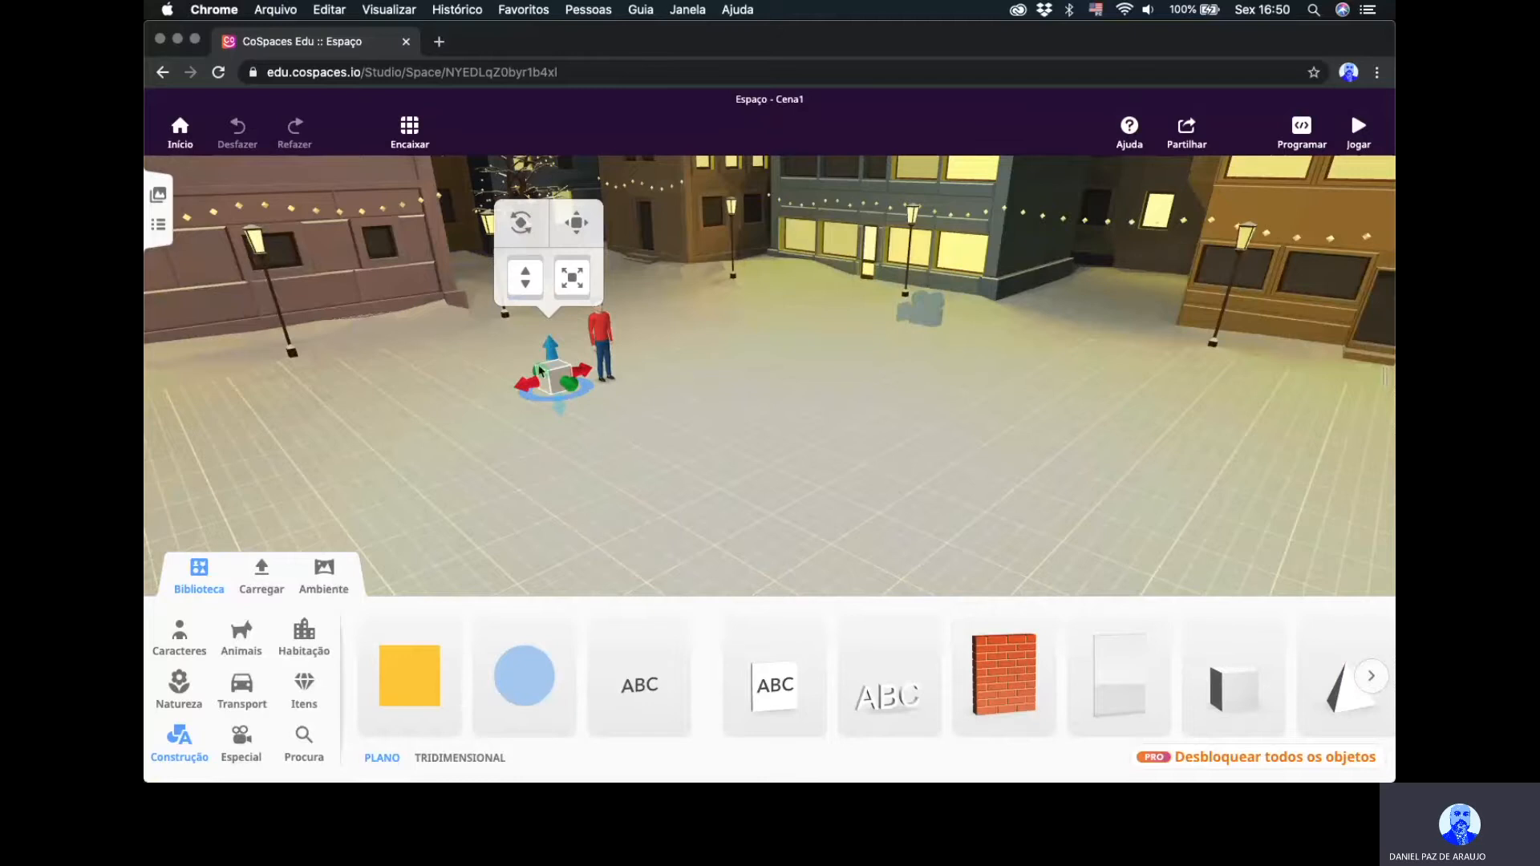
{"action": "left_click_drag", "start_coordinate": [555, 382], "coordinate": [491, 424]}
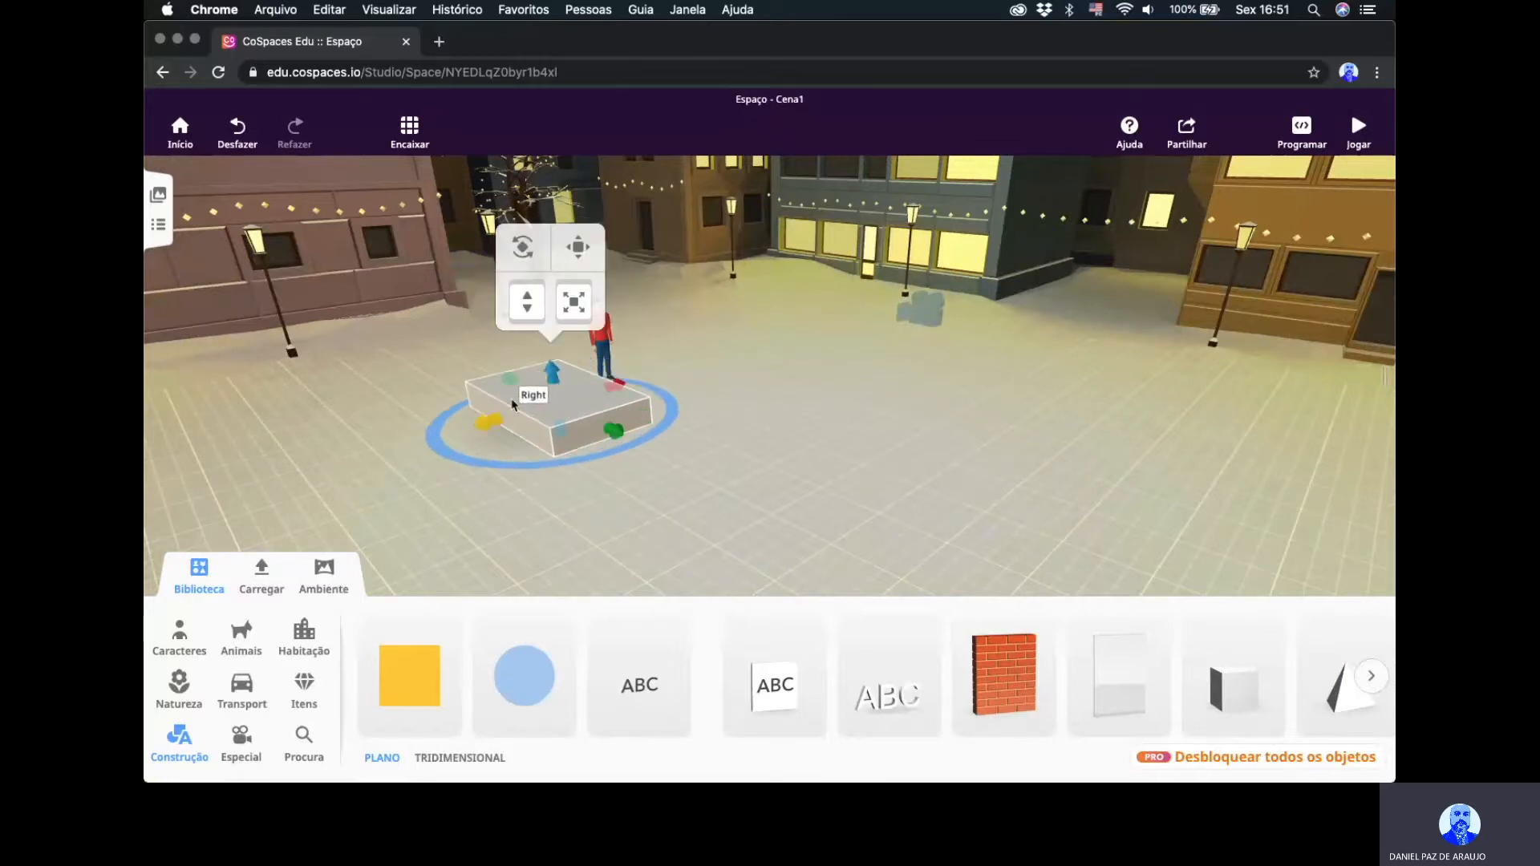
{"action": "left_click_drag", "start_coordinate": [551, 381], "coordinate": [543, 326]}
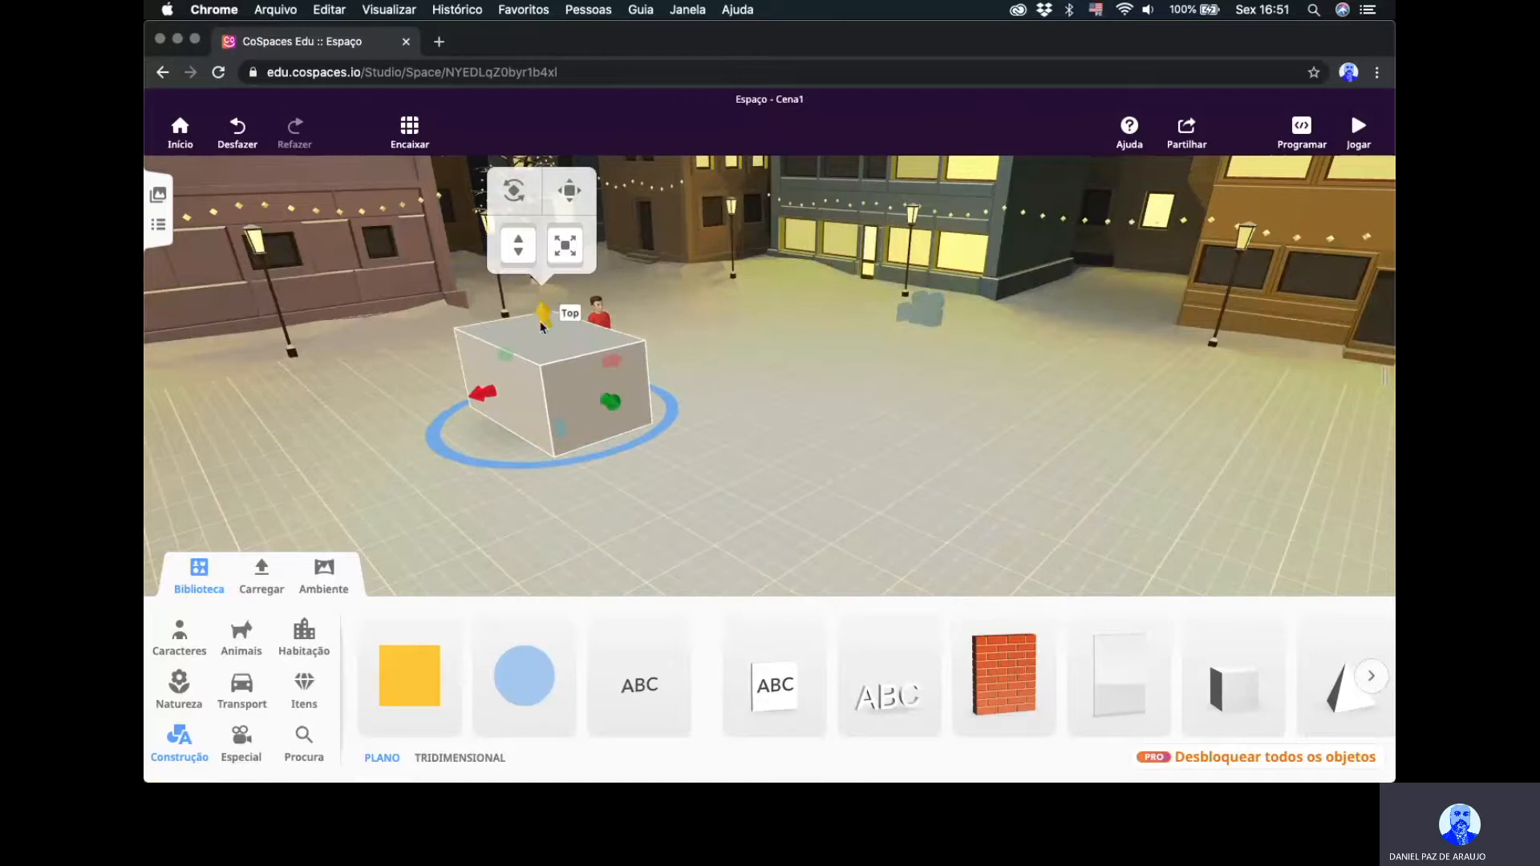
Rotate the enlarged cuboid about two of its axes so that it stands tilted on the ground.
{"action": "mouse_move", "coordinate": [586, 449]}
{"action": "left_mouse_down"}
{"action": "mouse_move", "coordinate": [602, 498]}
{"action": "mouse_move", "coordinate": [540, 498]}
{"action": "mouse_move", "coordinate": [600, 499]}
{"action": "mouse_move", "coordinate": [604, 449]}
{"action": "left_mouse_up"}
{"action": "left_click", "coordinate": [600, 378]}
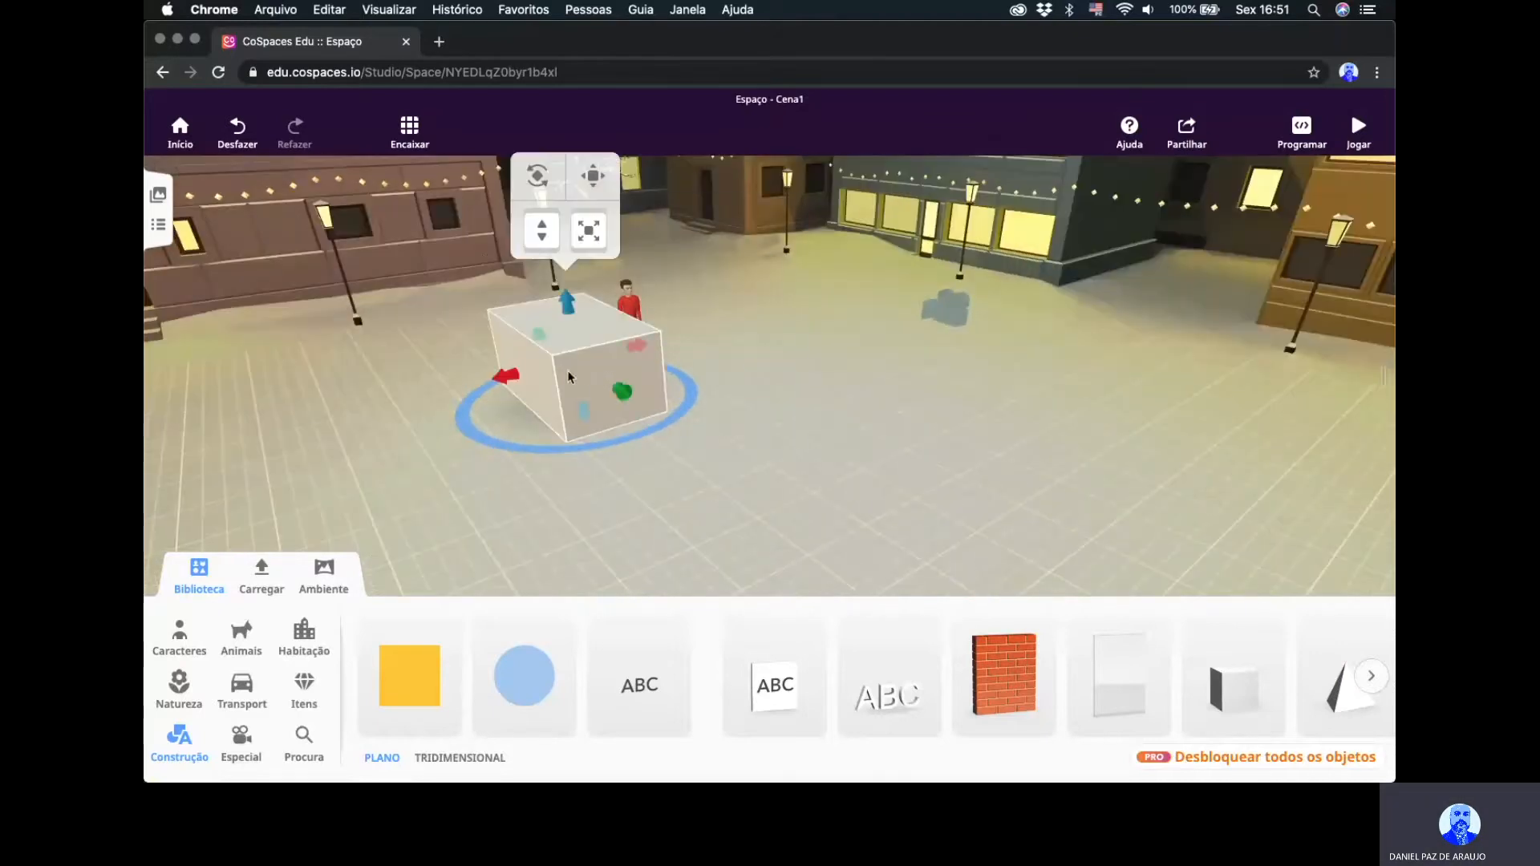
{"action": "left_click", "coordinate": [537, 187]}
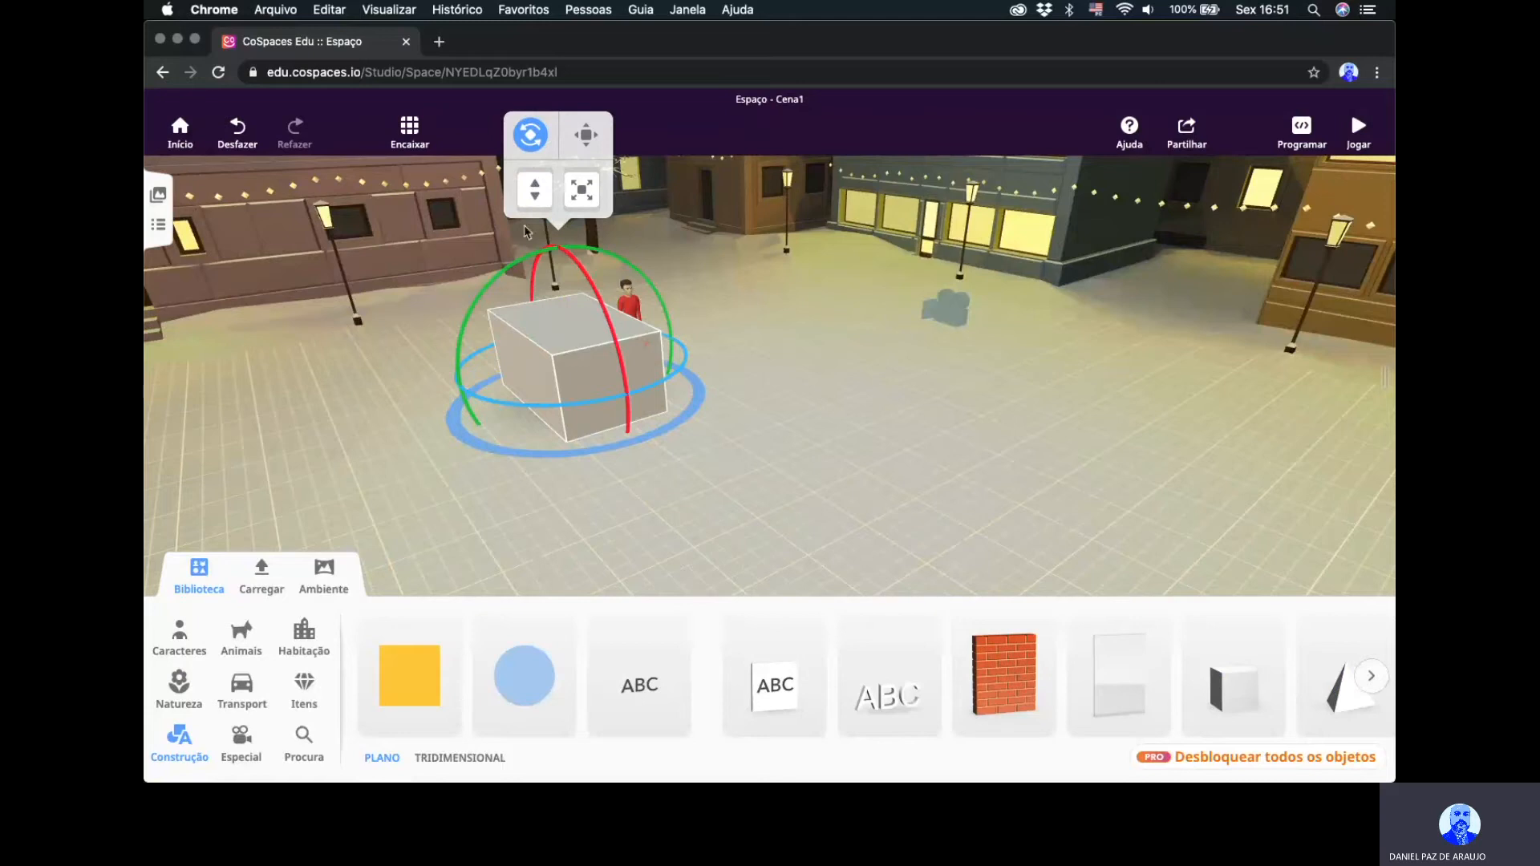
{"action": "left_click_drag", "start_coordinate": [459, 370], "coordinate": [458, 324]}
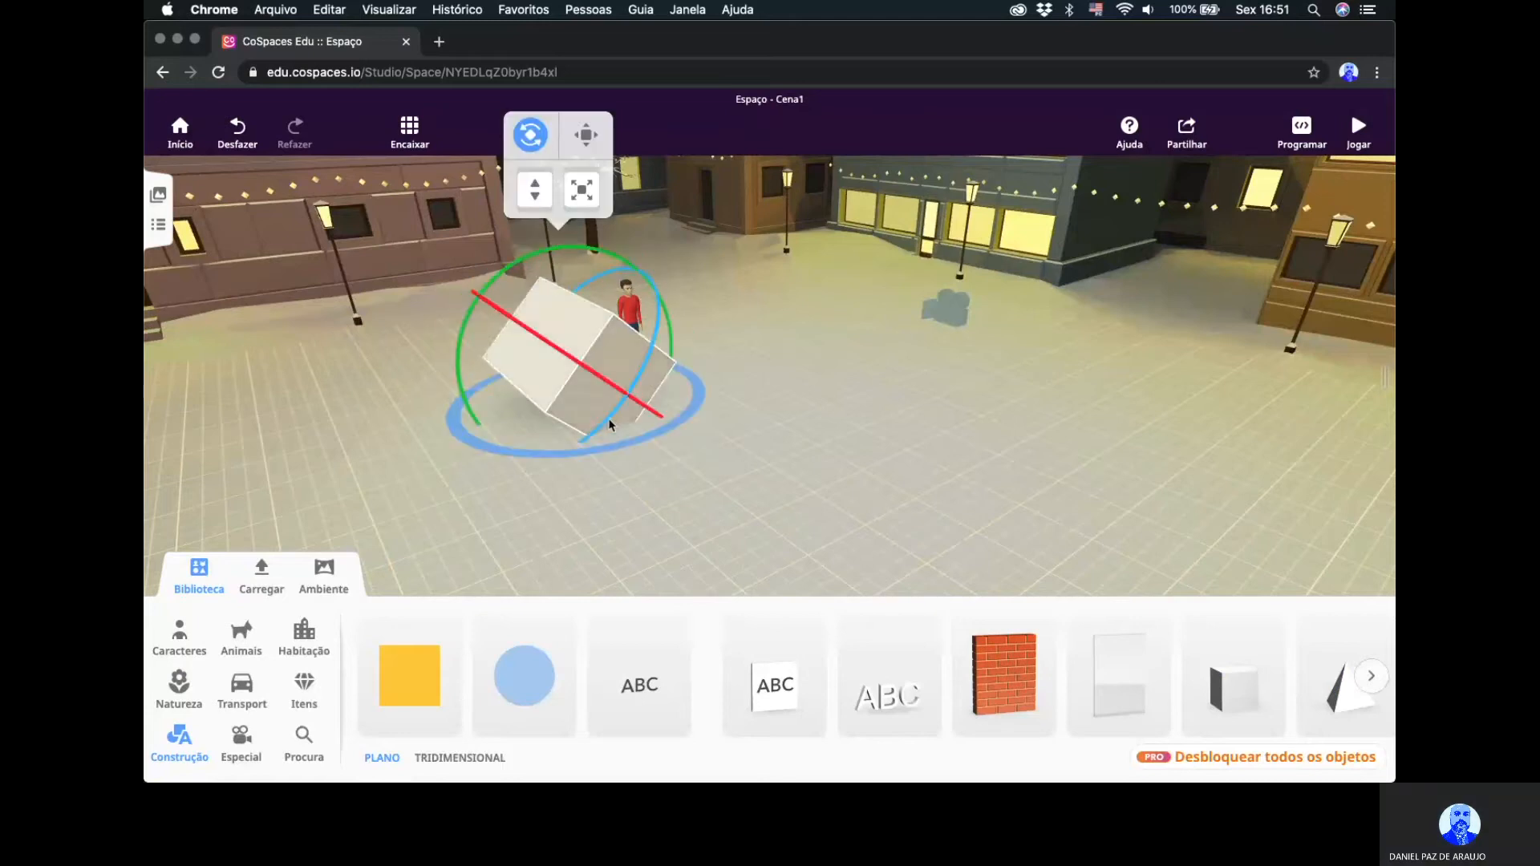
{"action": "left_click_drag", "start_coordinate": [609, 425], "coordinate": [650, 275]}
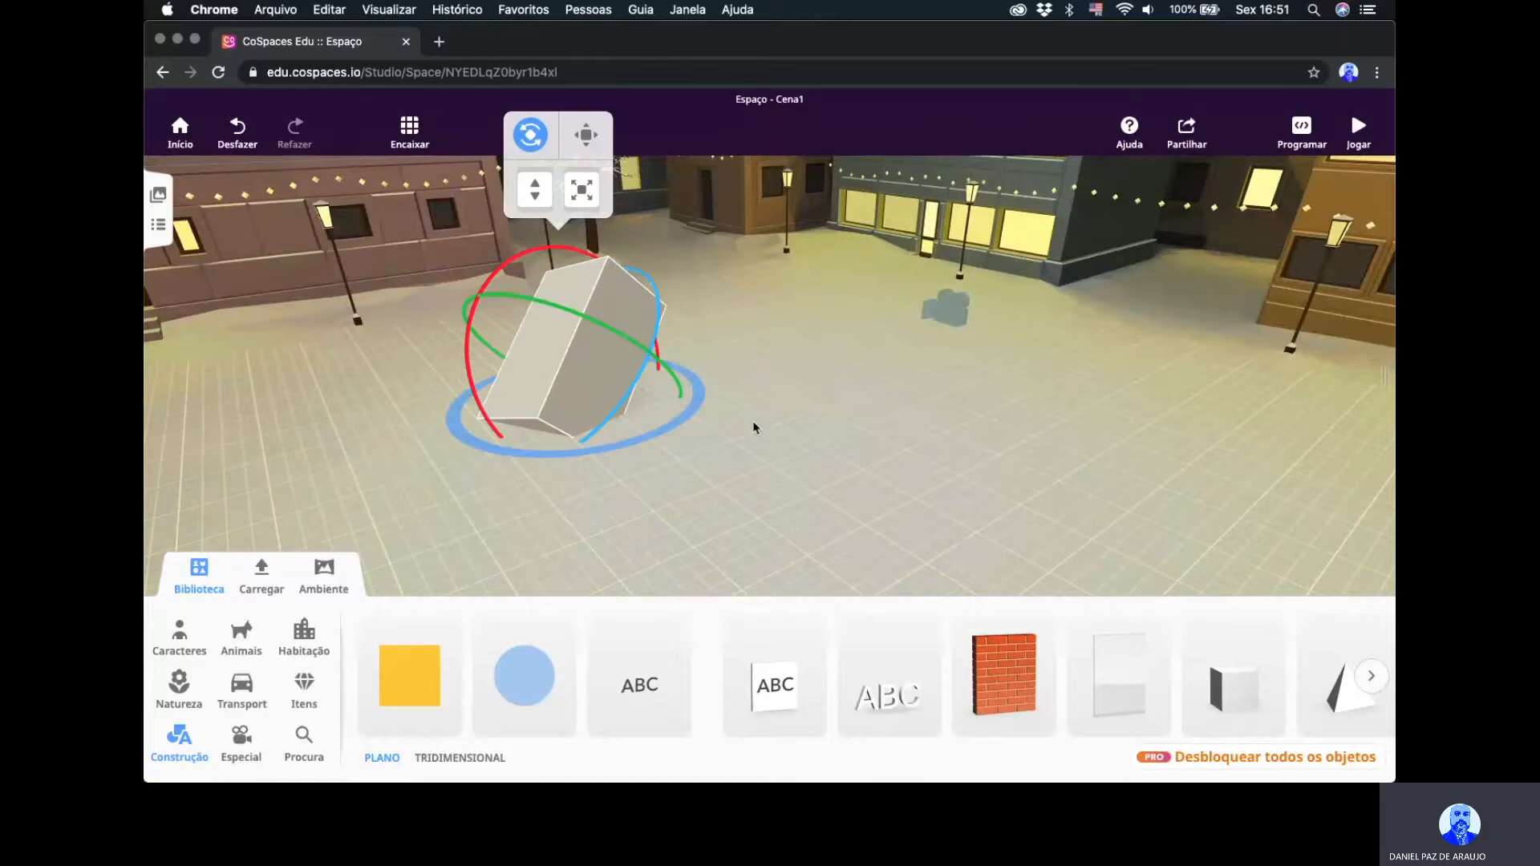
Move the tilted cuboid up into the air and away from the man, and shorten its long side.
{"action": "left_click_drag", "start_coordinate": [754, 428], "coordinate": [506, 450]}
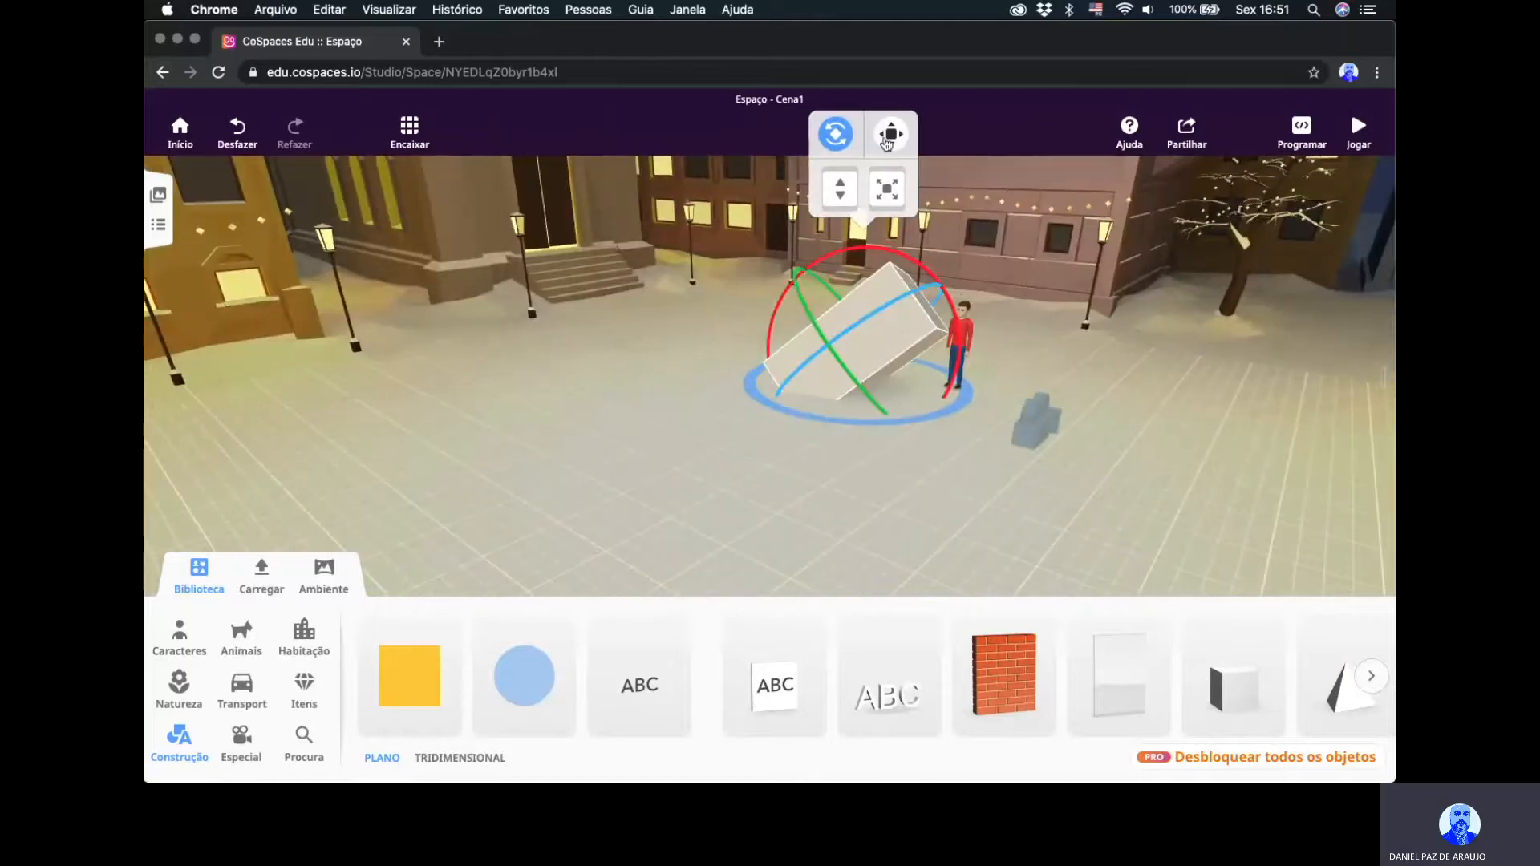
{"action": "left_click", "coordinate": [886, 141]}
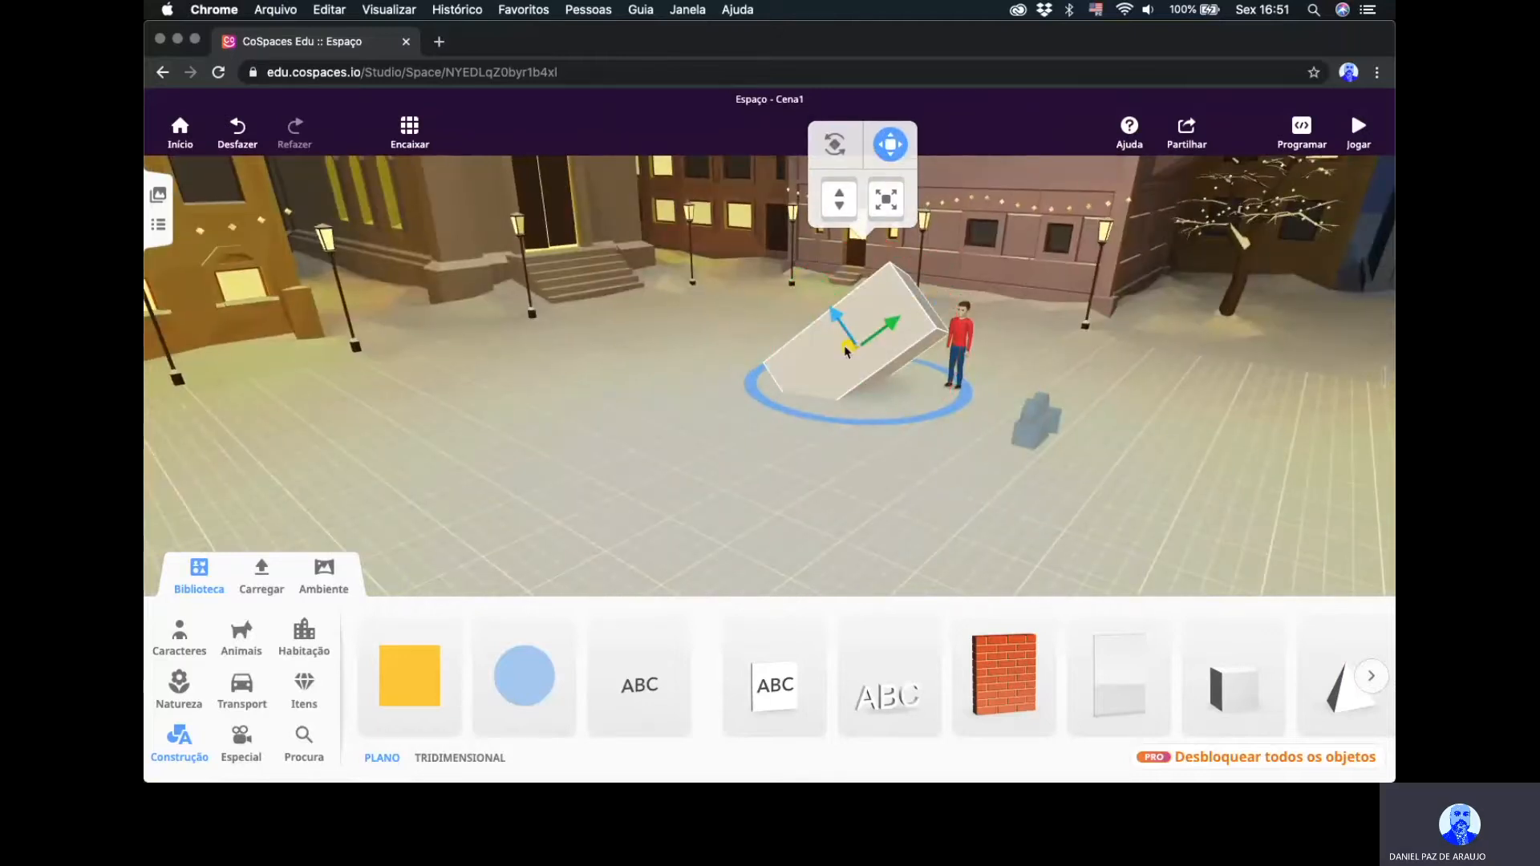
{"action": "left_click_drag", "start_coordinate": [842, 355], "coordinate": [708, 272]}
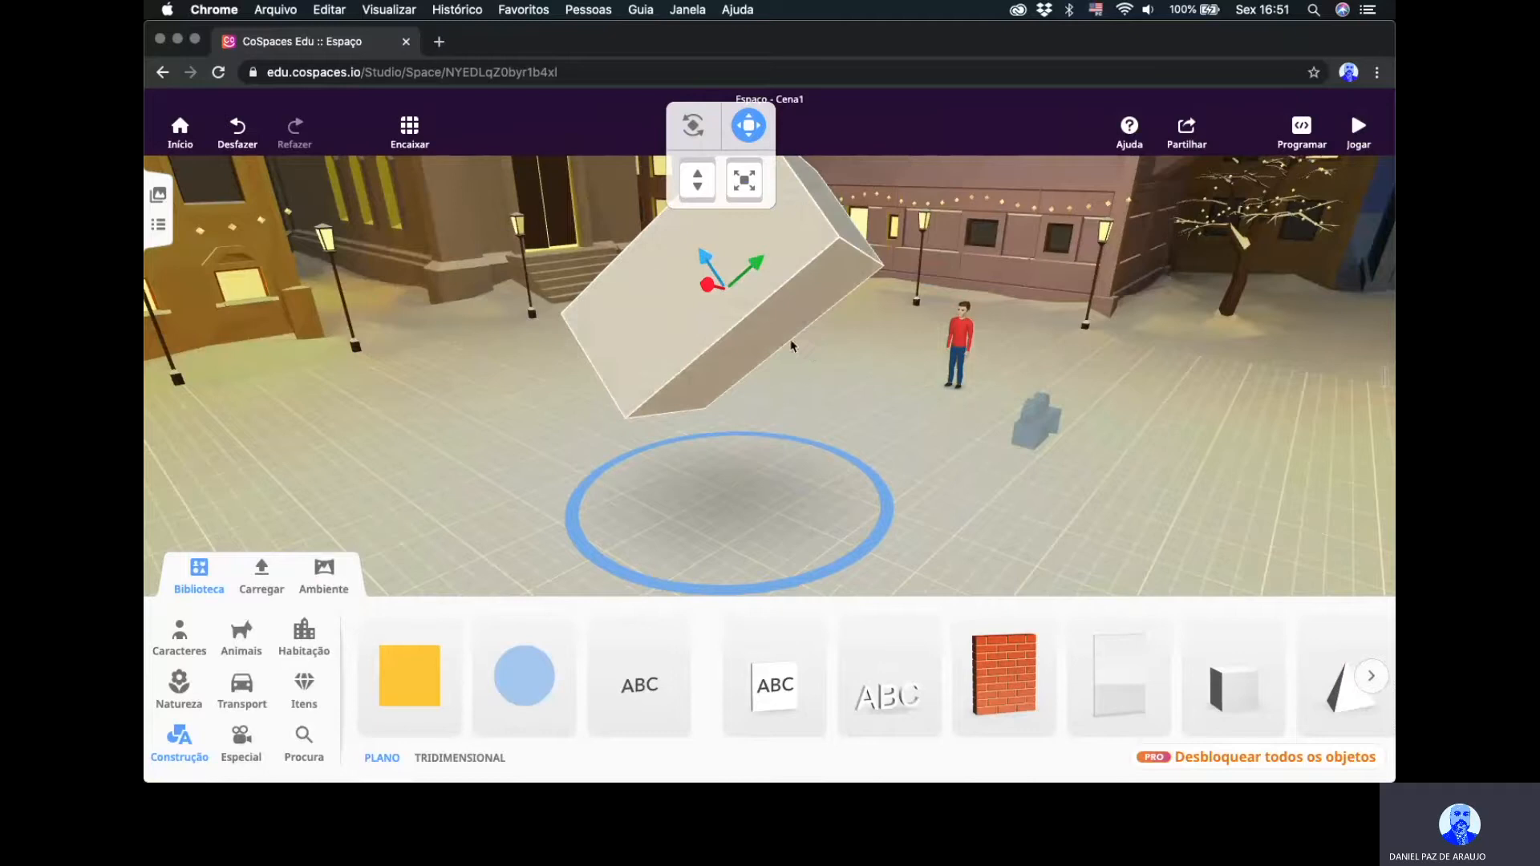
{"action": "left_click", "coordinate": [746, 132]}
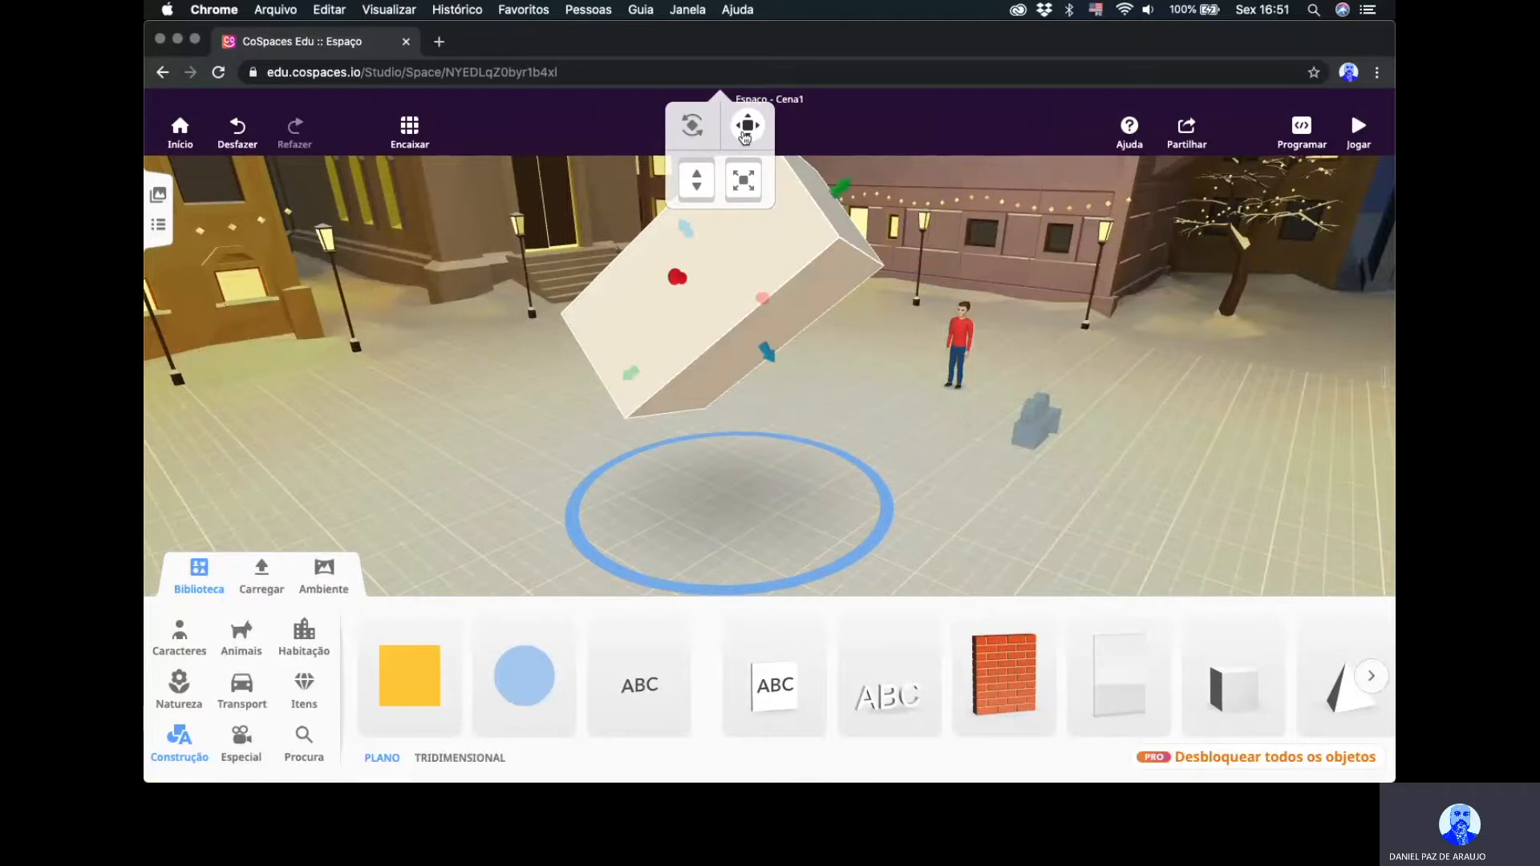
{"action": "left_click_drag", "start_coordinate": [840, 187], "coordinate": [733, 258]}
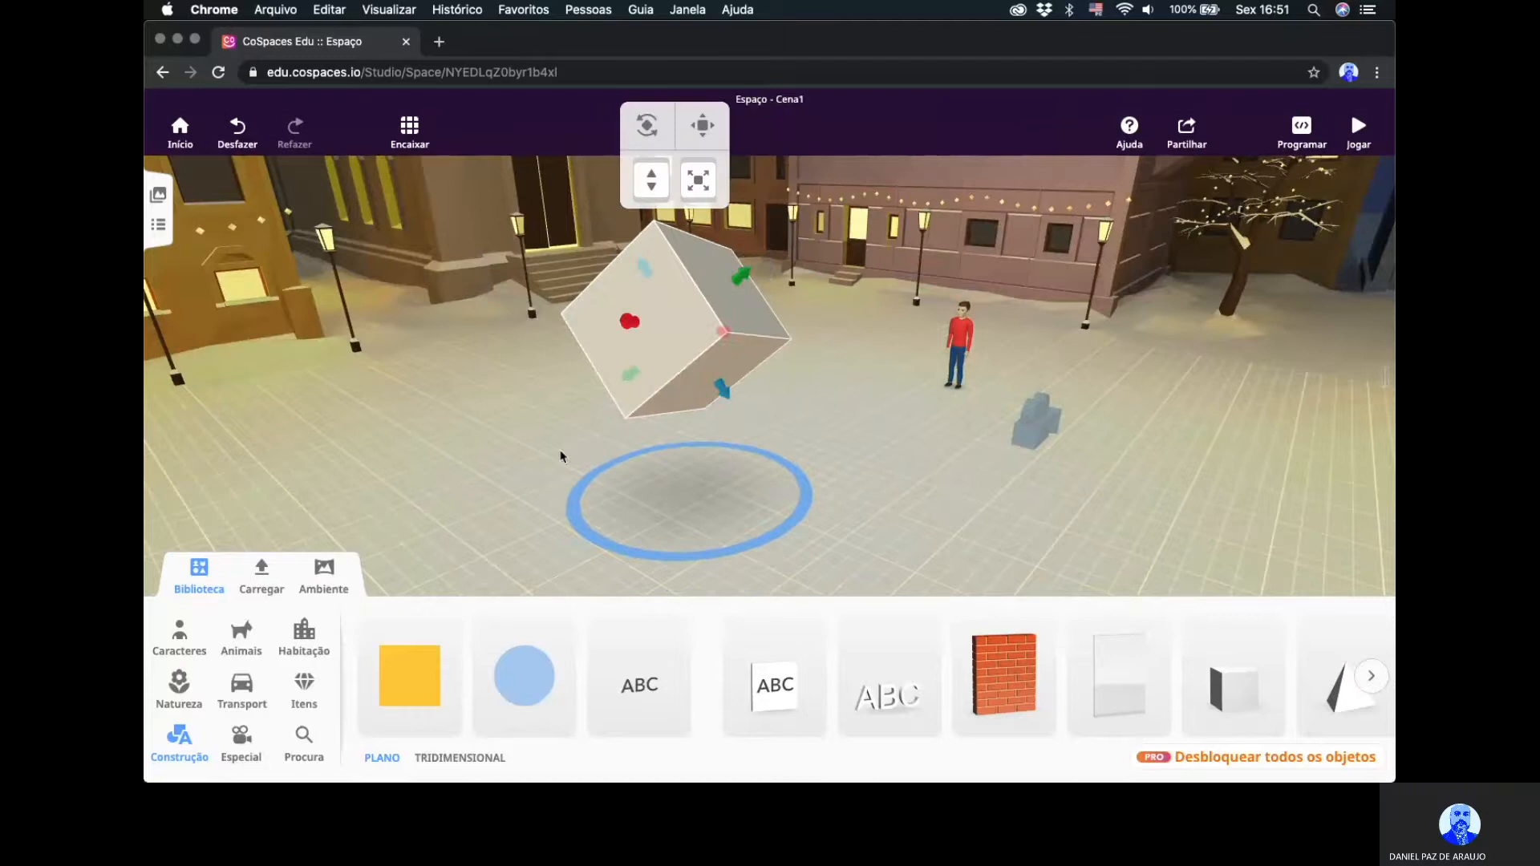
Lower the floating cuboid slightly towards the ground and scale it down.
{"action": "left_click_drag", "start_coordinate": [561, 457], "coordinate": [554, 494]}
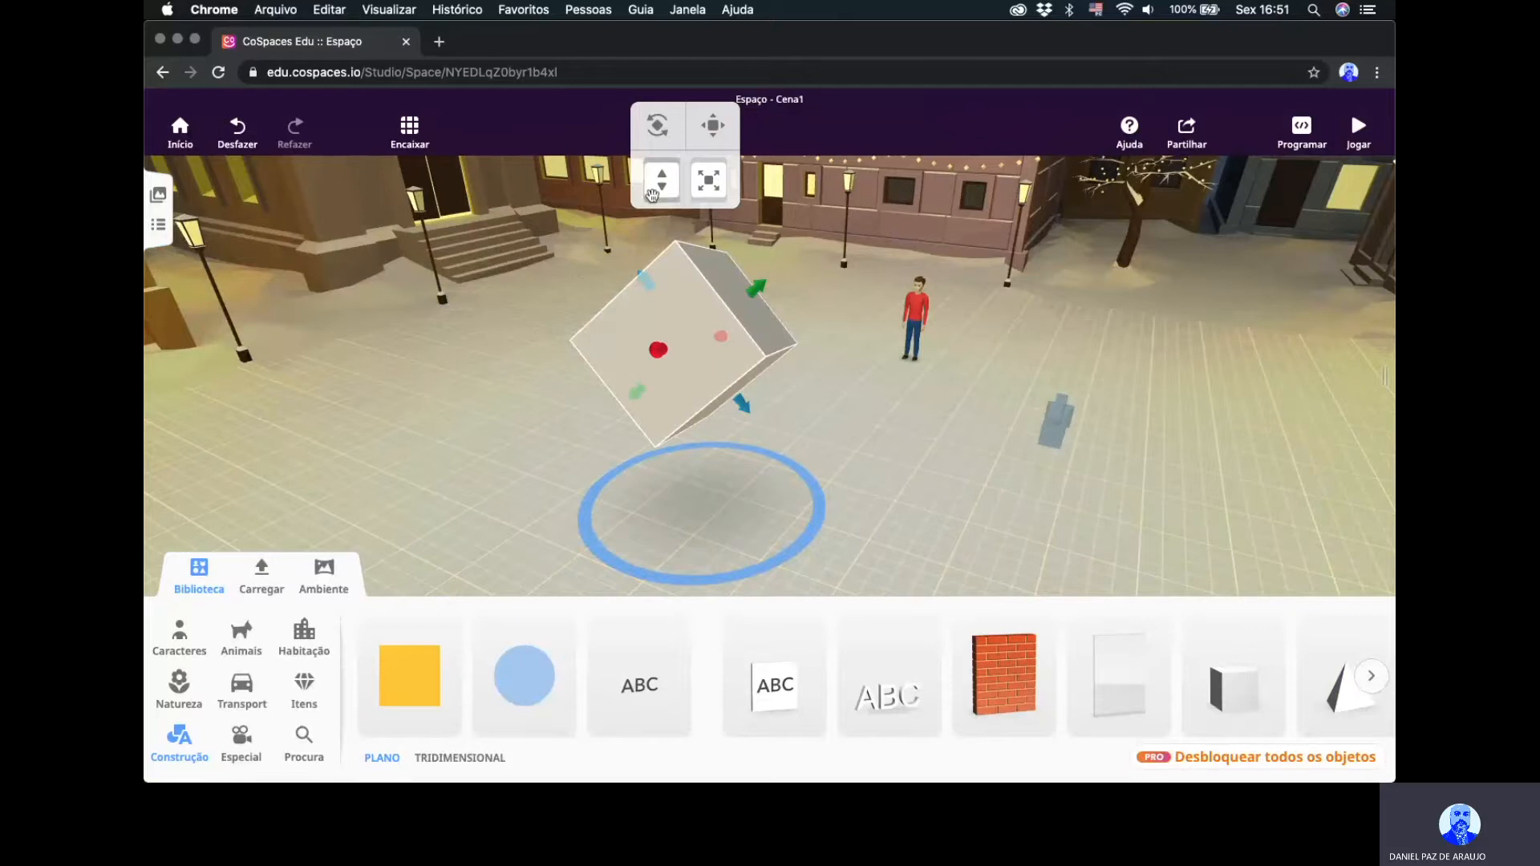
{"action": "mouse_move", "coordinate": [662, 188]}
{"action": "left_mouse_down"}
{"action": "mouse_move", "coordinate": [650, 170]}
{"action": "mouse_move", "coordinate": [649, 221]}
{"action": "mouse_move", "coordinate": [650, 141]}
{"action": "mouse_move", "coordinate": [666, 296]}
{"action": "mouse_move", "coordinate": [660, 200]}
{"action": "left_mouse_up"}
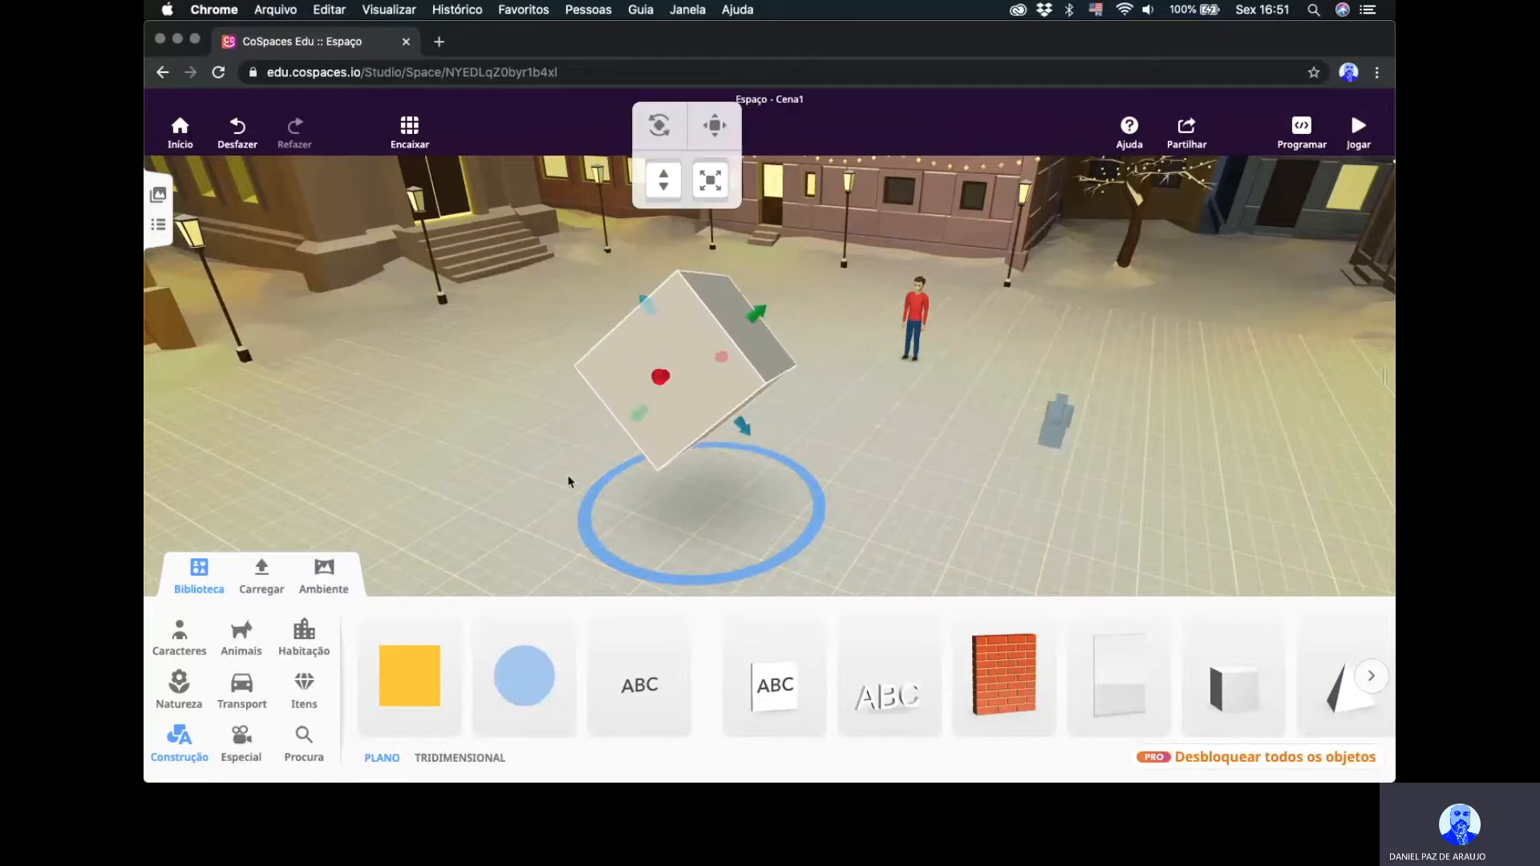
{"action": "left_click_drag", "start_coordinate": [568, 481], "coordinate": [369, 485]}
{"action": "left_click_drag", "start_coordinate": [791, 183], "coordinate": [749, 211]}
{"action": "left_click_drag", "start_coordinate": [979, 430], "coordinate": [746, 443]}
{"action": "left_click_drag", "start_coordinate": [709, 183], "coordinate": [702, 265]}
Rotate the floating cuboid slightly further about one of its axes.
{"action": "left_click", "coordinate": [825, 478]}
{"action": "left_click_drag", "start_coordinate": [826, 478], "coordinate": [981, 488]}
{"action": "left_click", "coordinate": [848, 374]}
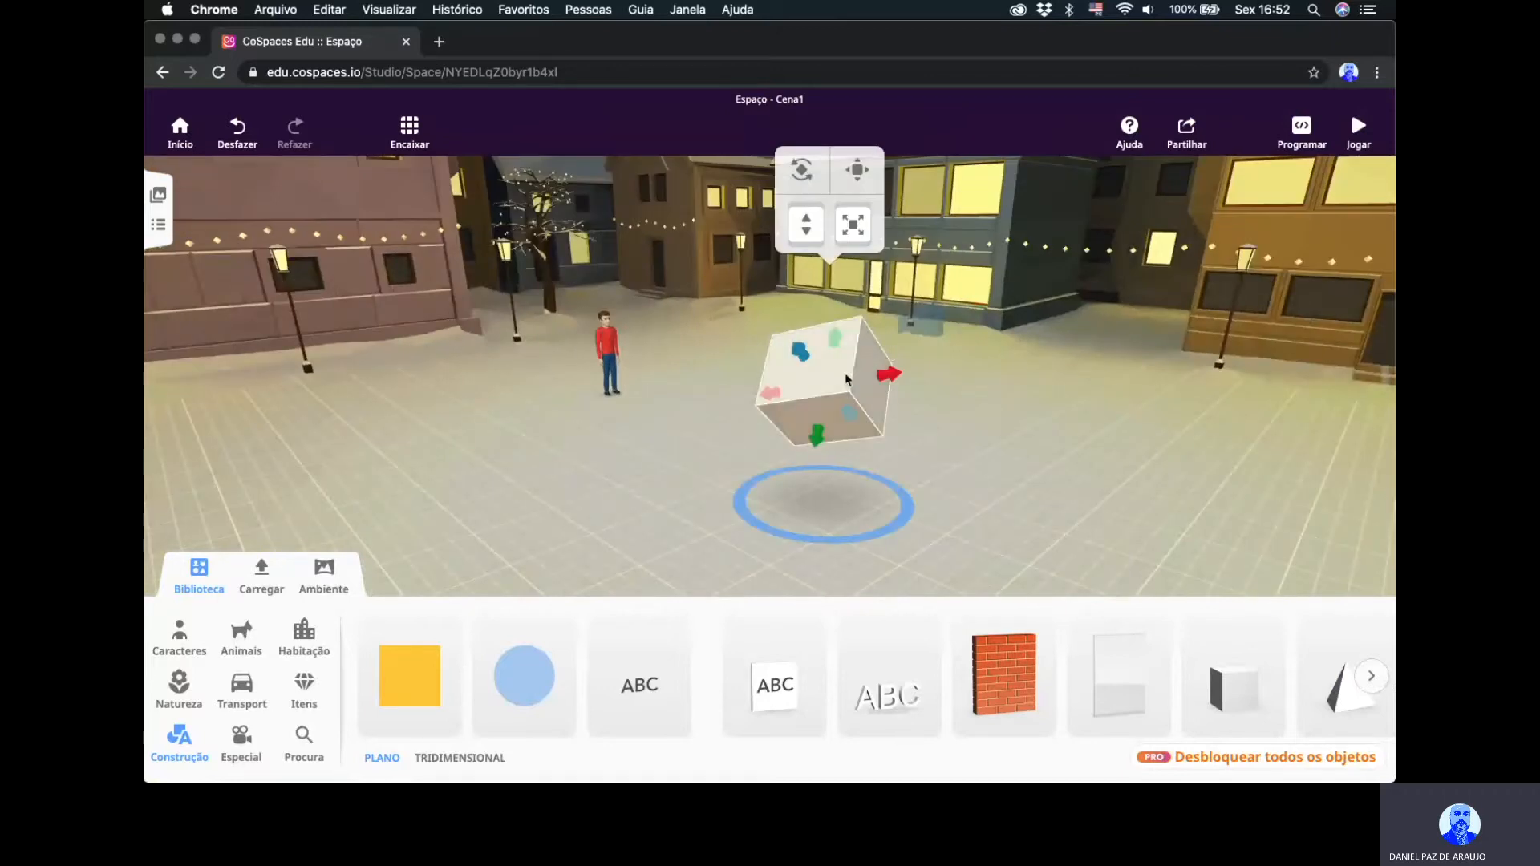
{"action": "left_click", "coordinate": [802, 170]}
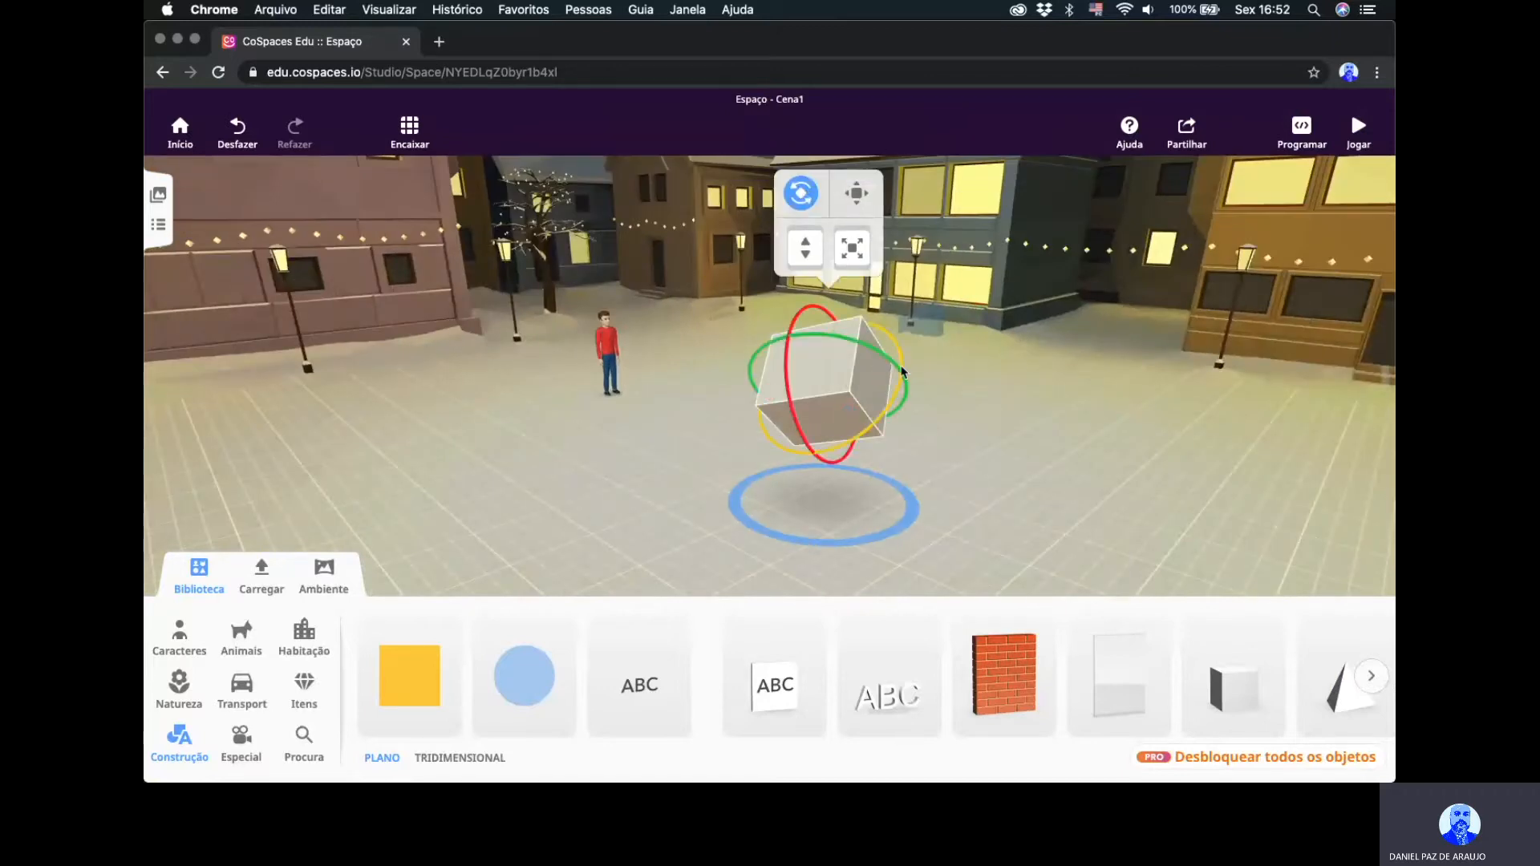
{"action": "left_click_drag", "start_coordinate": [902, 370], "coordinate": [895, 343]}
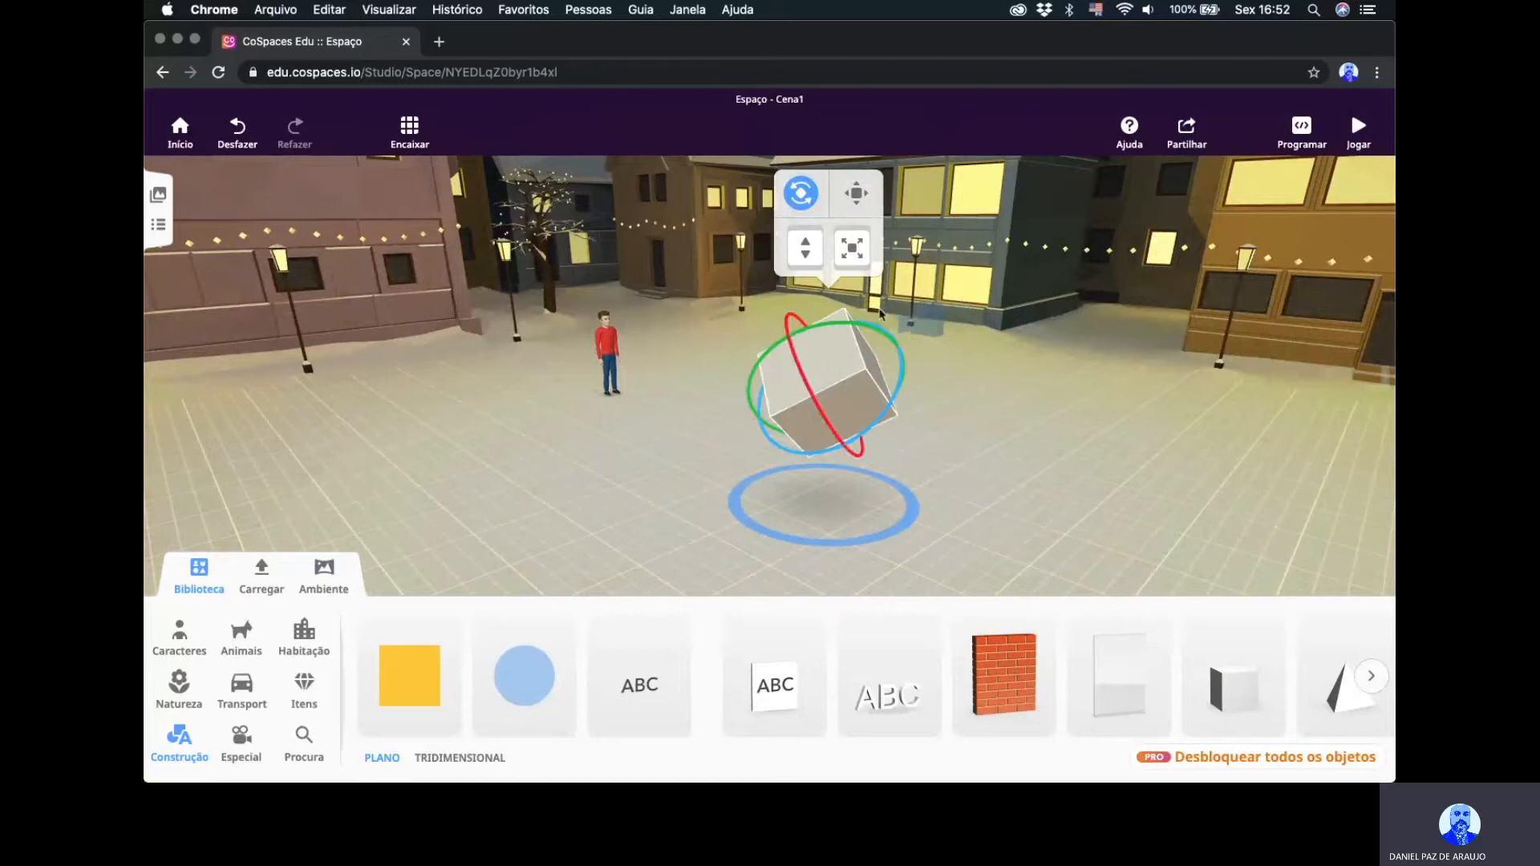
Try the orange brick and dark brown textures on the floating cuboid, and settle on the grey stone texture.
{"action": "left_click_drag", "start_coordinate": [977, 425], "coordinate": [773, 389]}
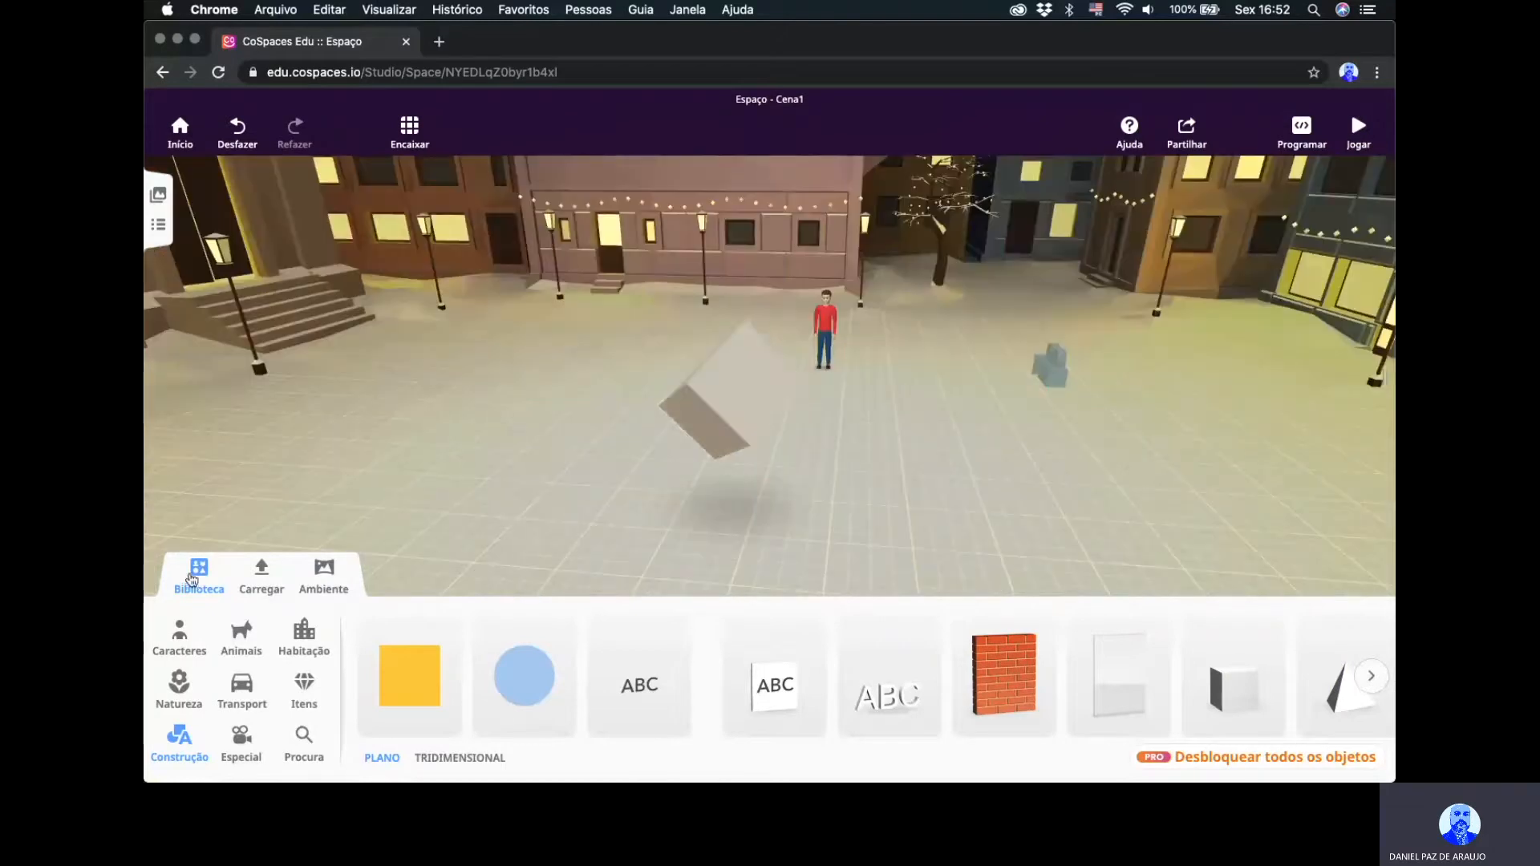
{"action": "left_click", "coordinate": [763, 388]}
{"action": "right_click", "coordinate": [725, 402]}
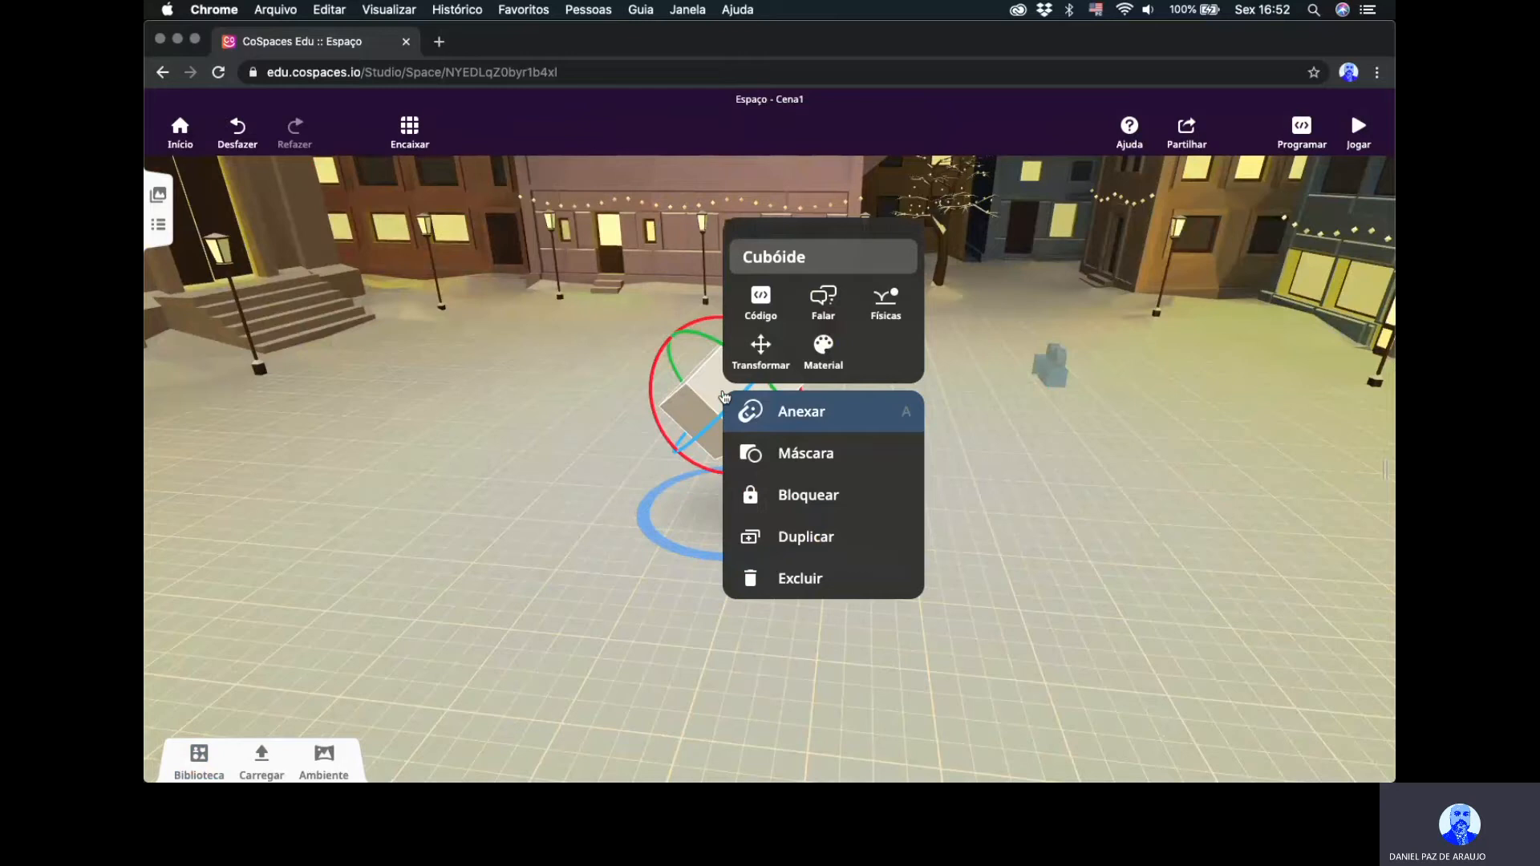
{"action": "left_click", "coordinate": [826, 343]}
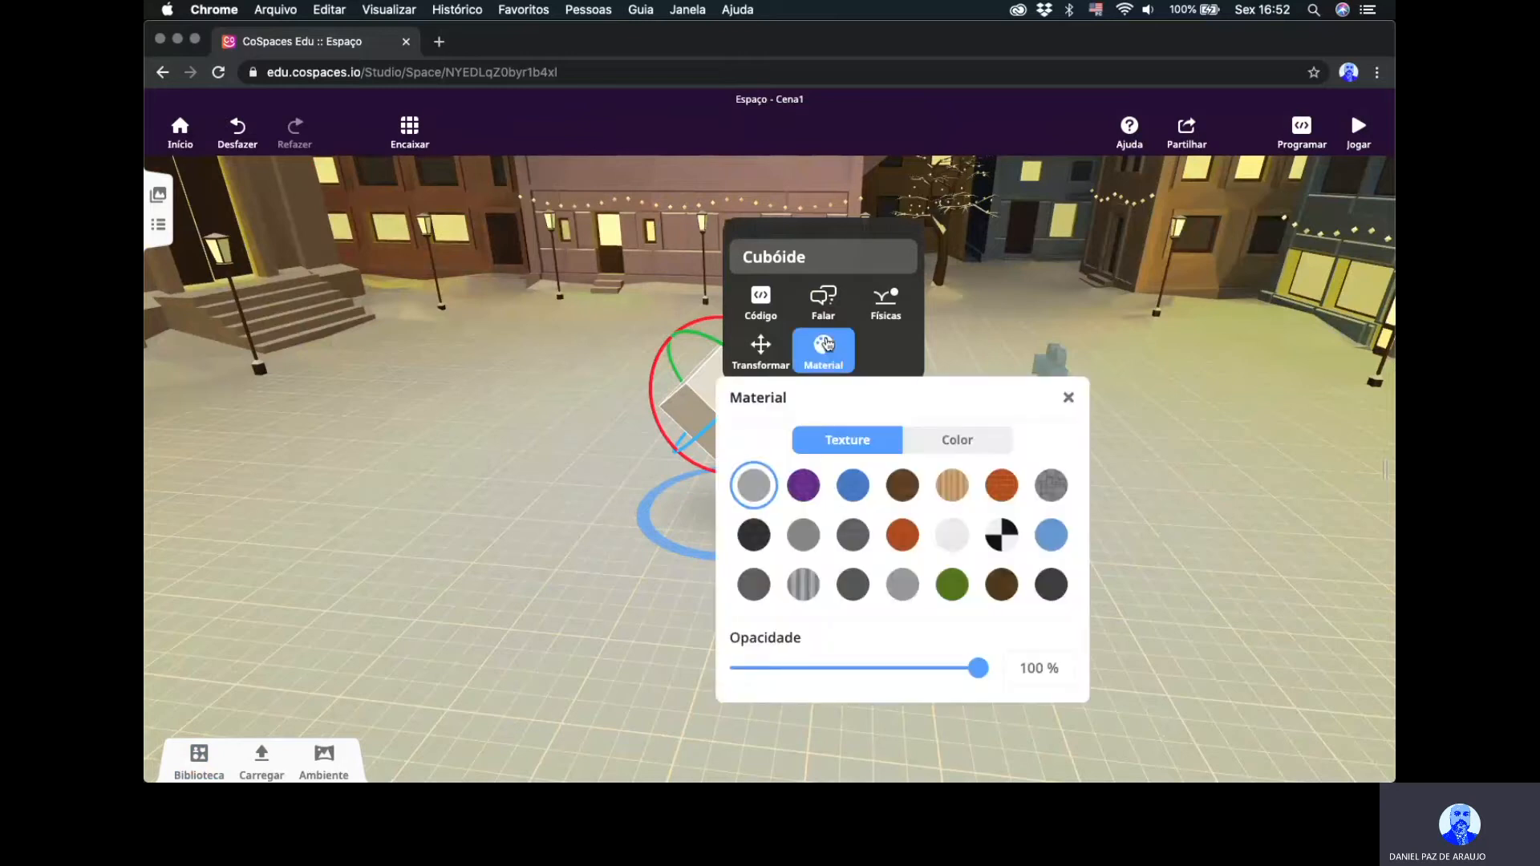
{"action": "left_click", "coordinate": [1001, 487]}
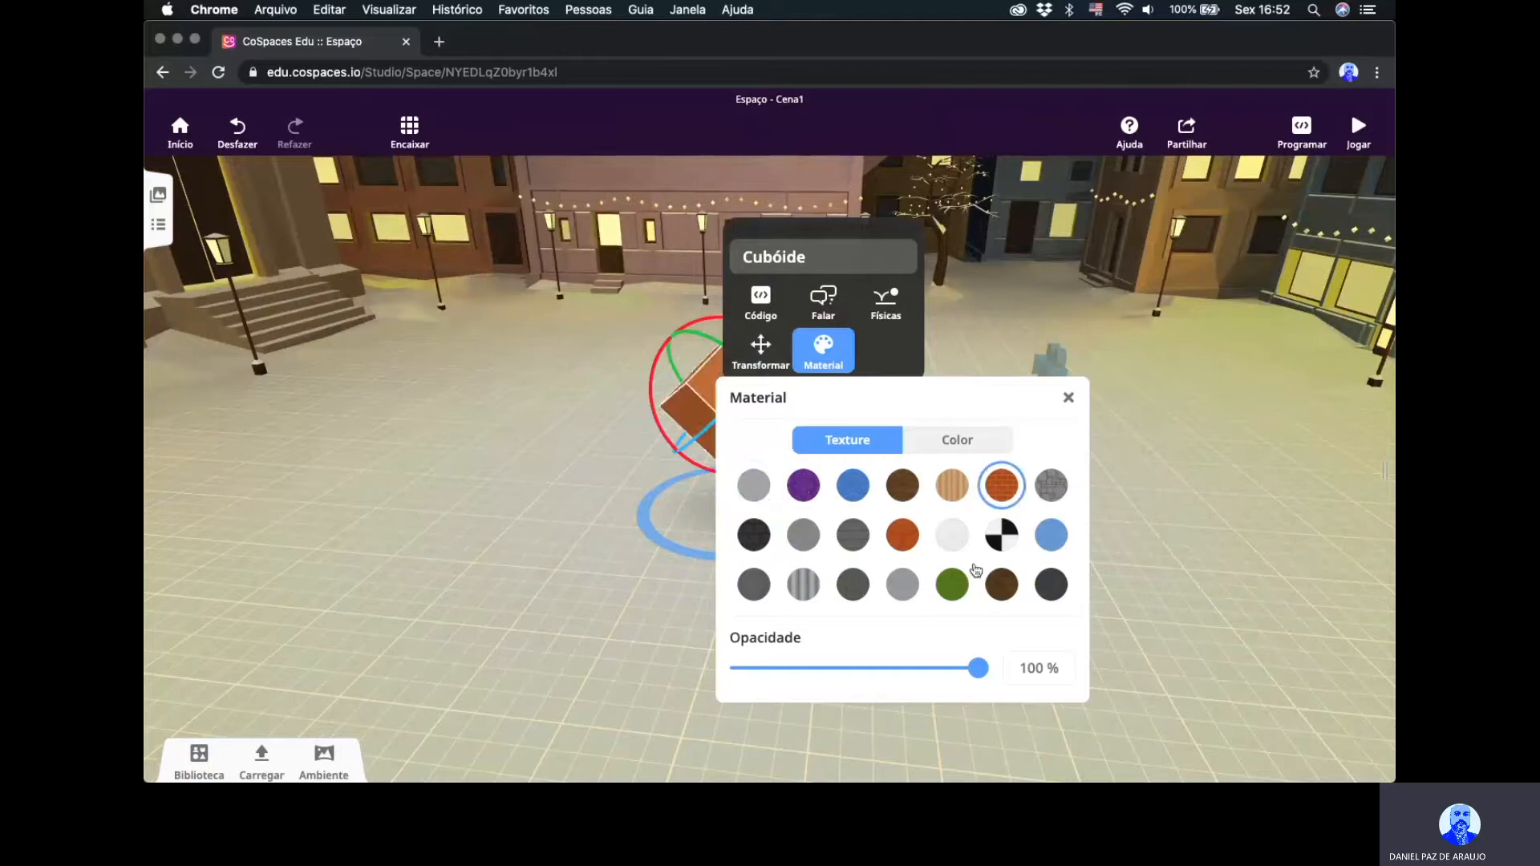
{"action": "left_click", "coordinate": [1052, 490]}
{"action": "left_click", "coordinate": [919, 501]}
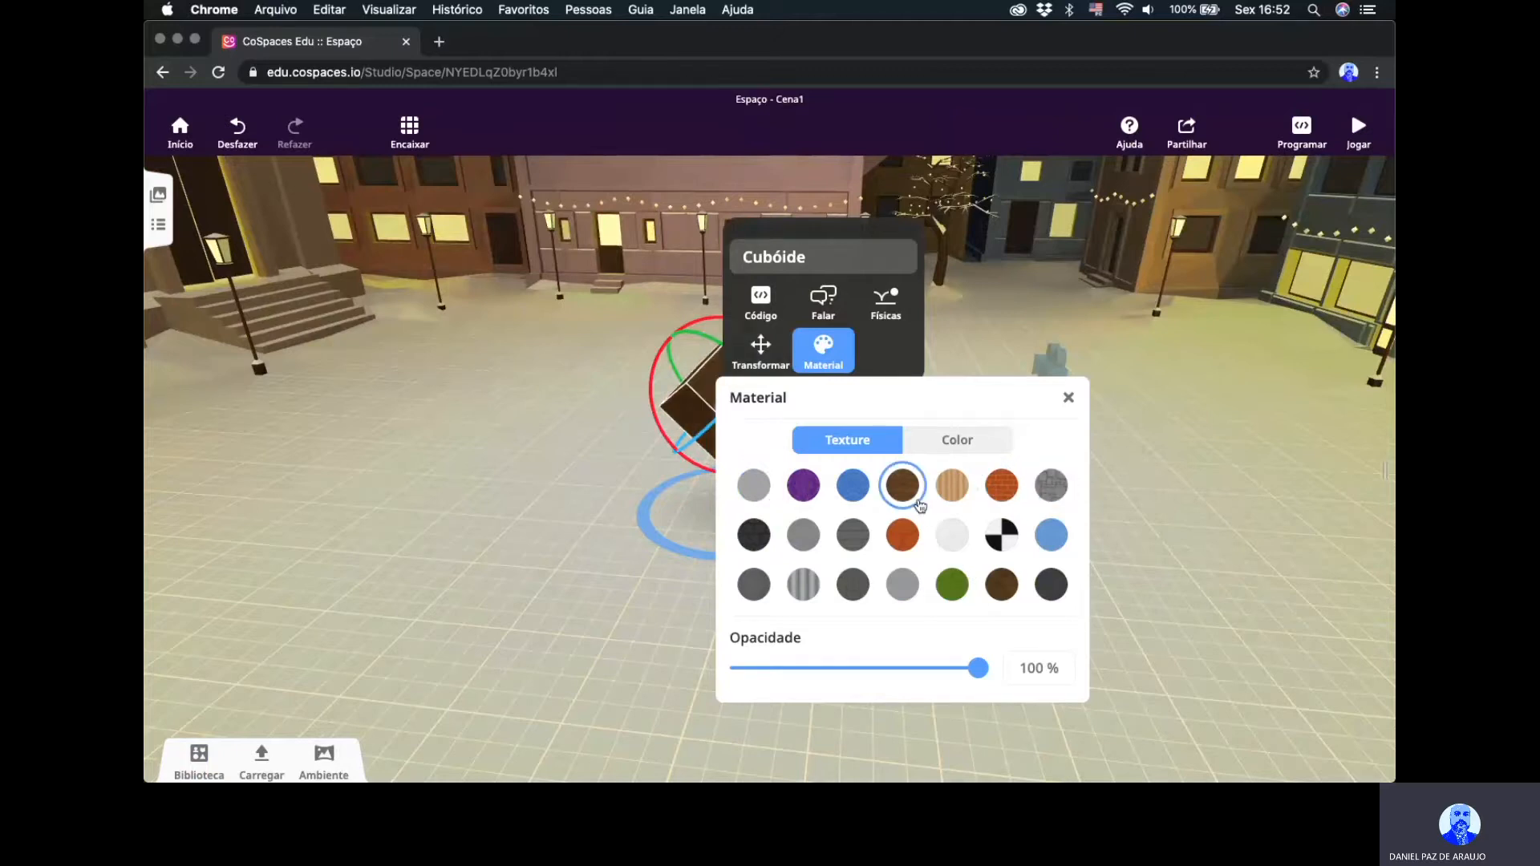
{"action": "left_click", "coordinate": [1051, 487]}
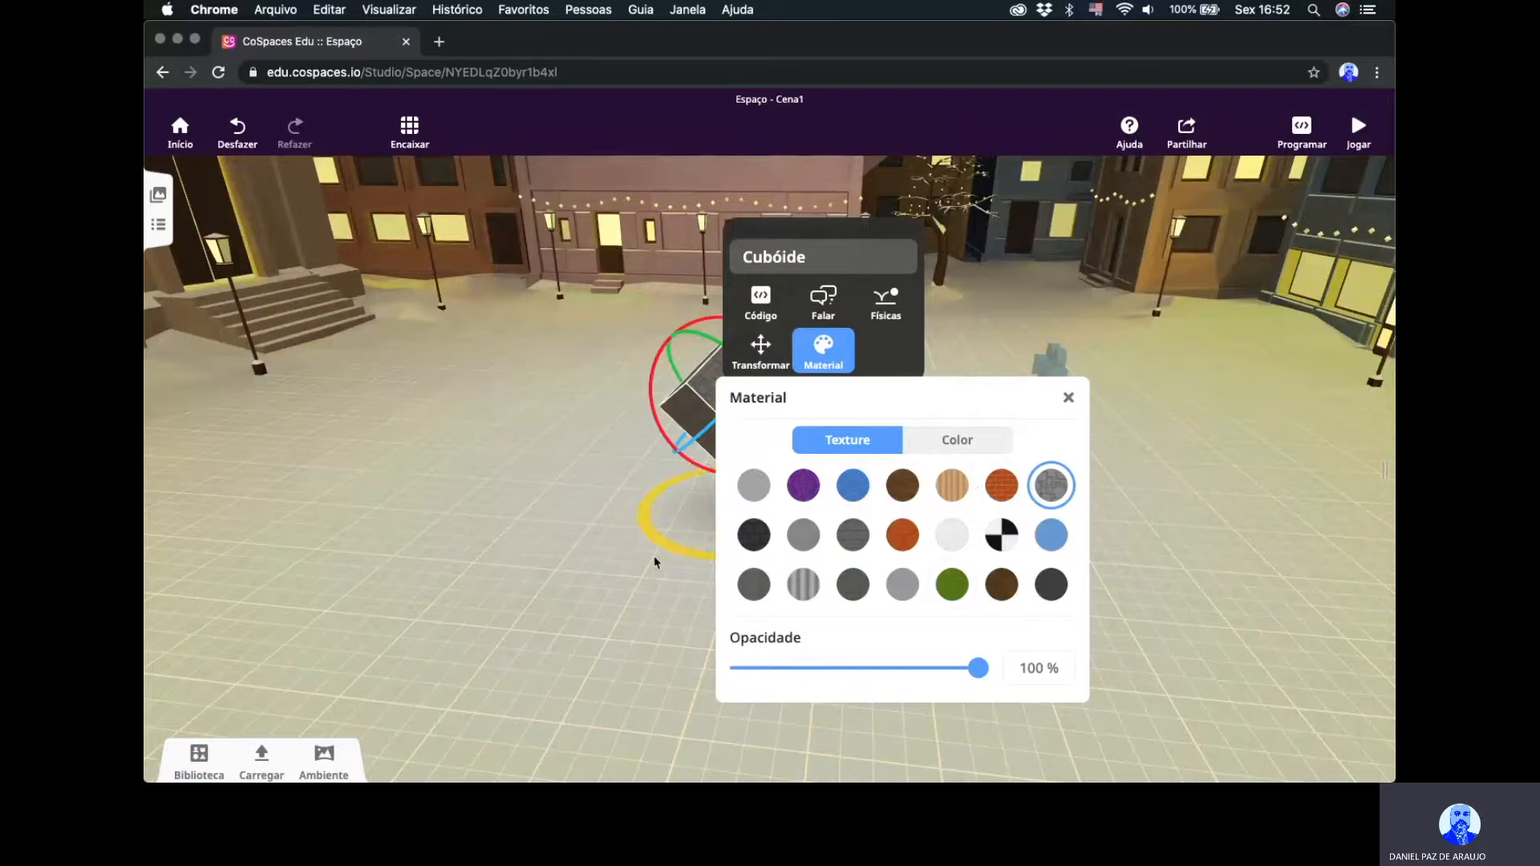
{"action": "double_click", "coordinate": [642, 584]}
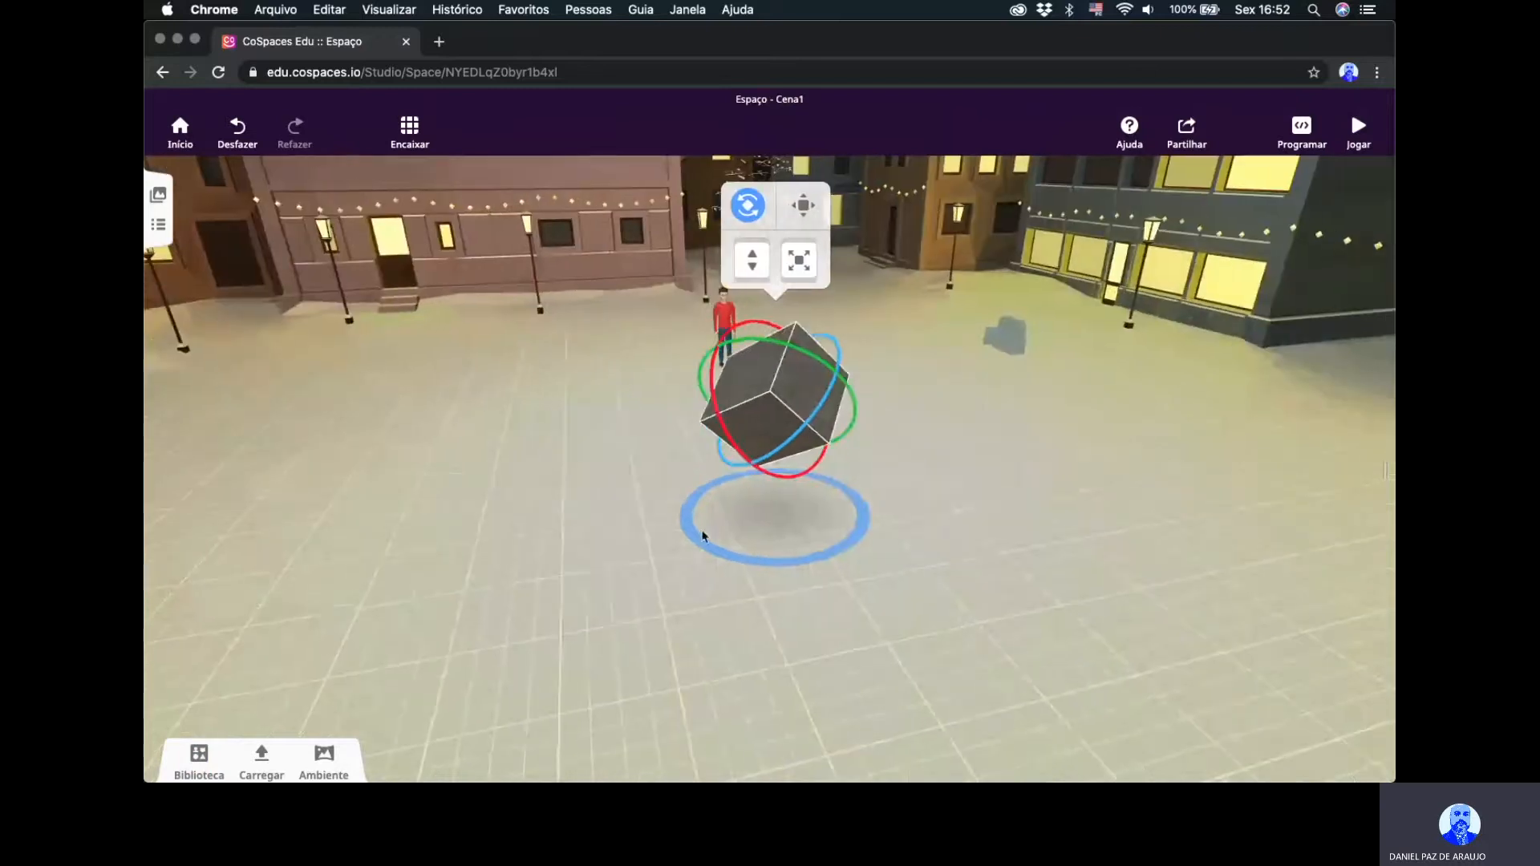
{"action": "scroll", "coordinate": [795, 161], "scroll_direction": "up", "scroll_amount": 3}
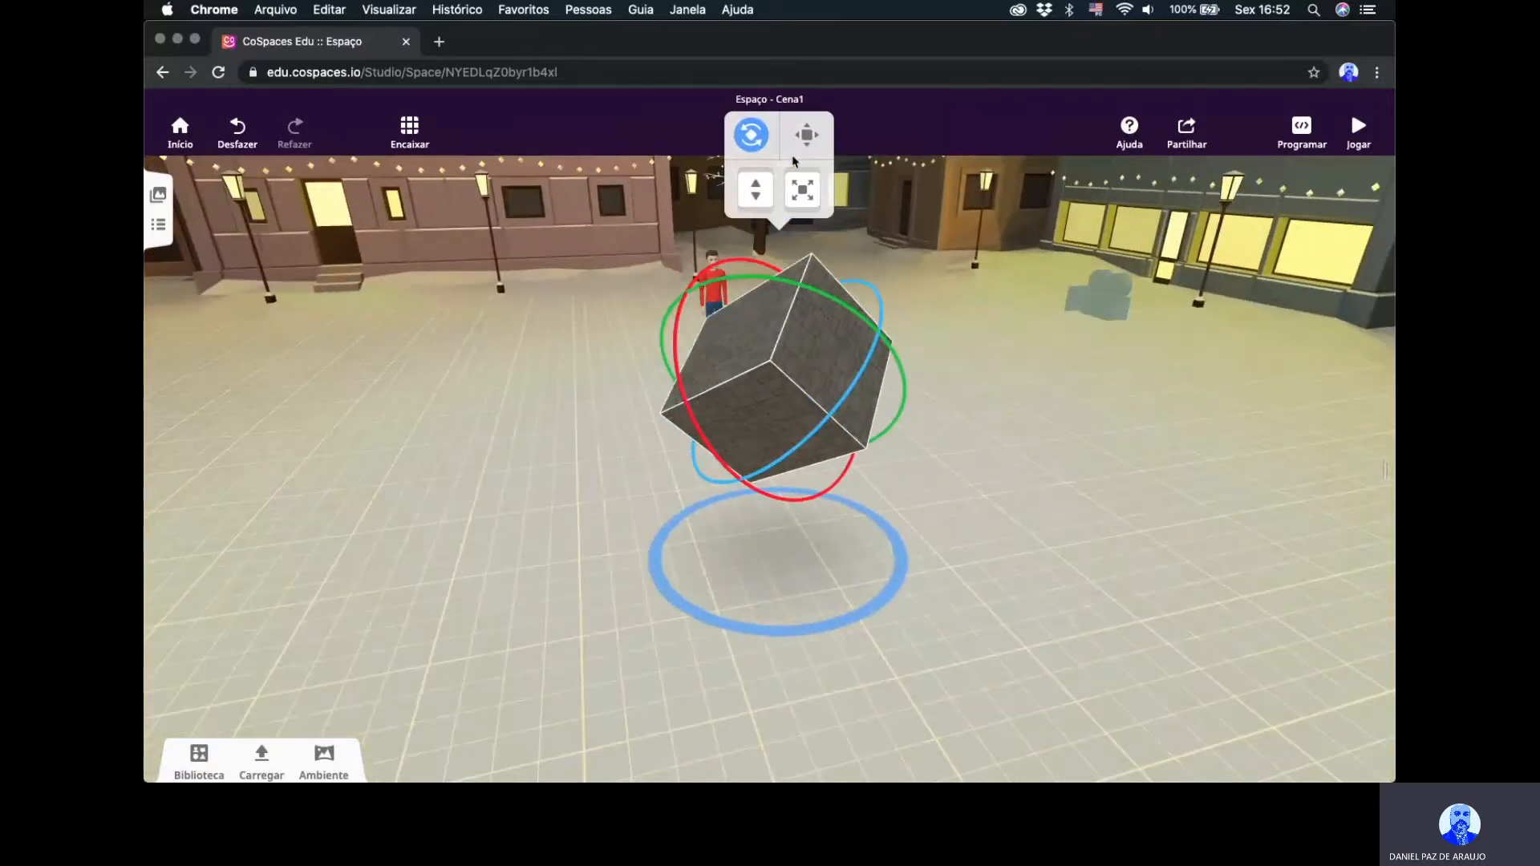
Apply the medium tan brown colour to the floating cuboid.
{"action": "left_click", "coordinate": [738, 345]}
{"action": "left_click", "coordinate": [926, 319]}
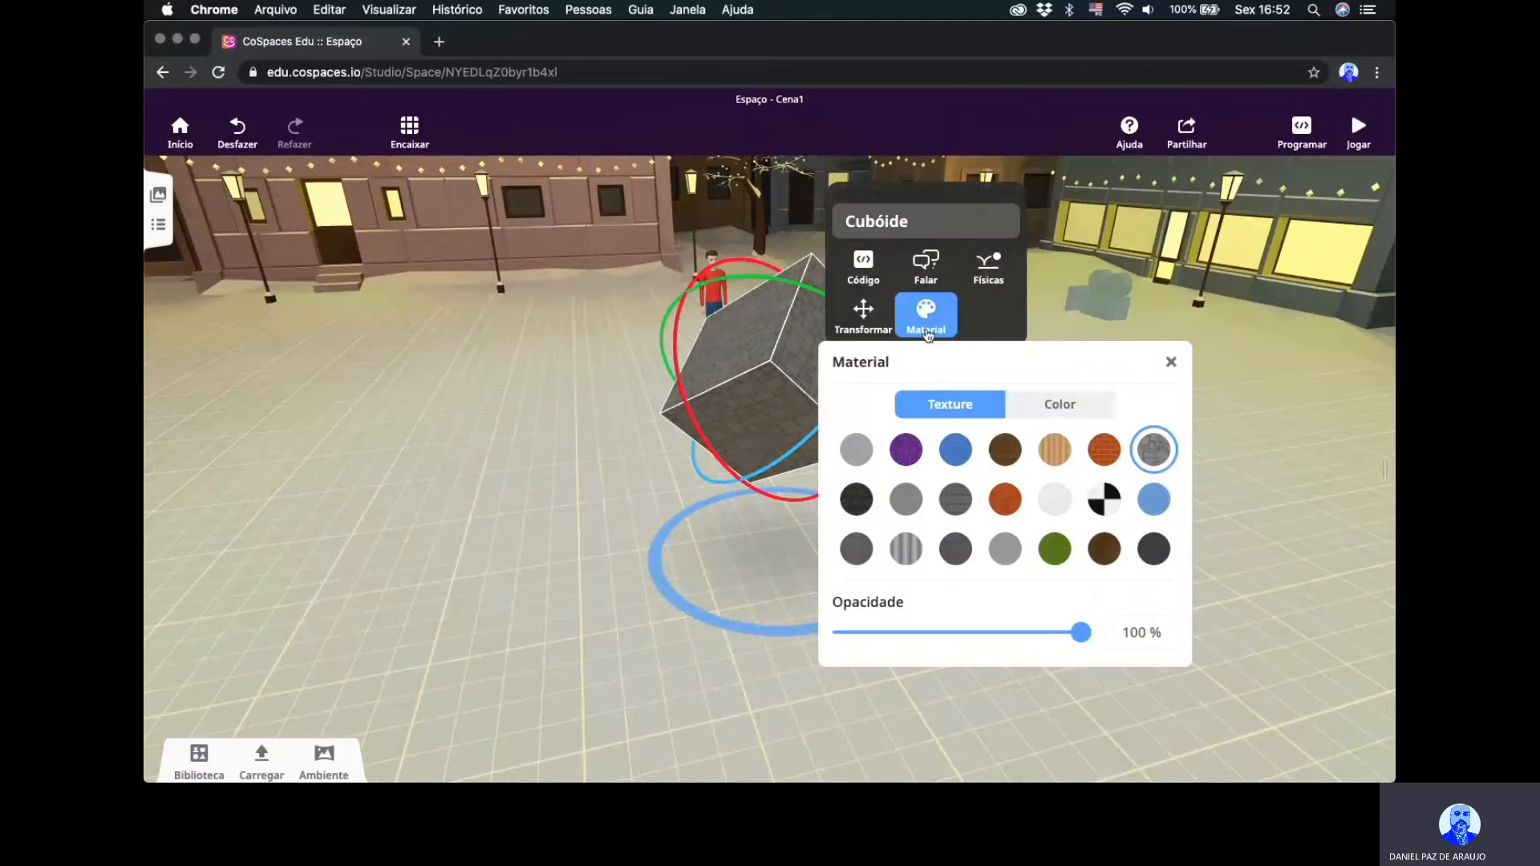
{"action": "left_click", "coordinate": [1045, 405]}
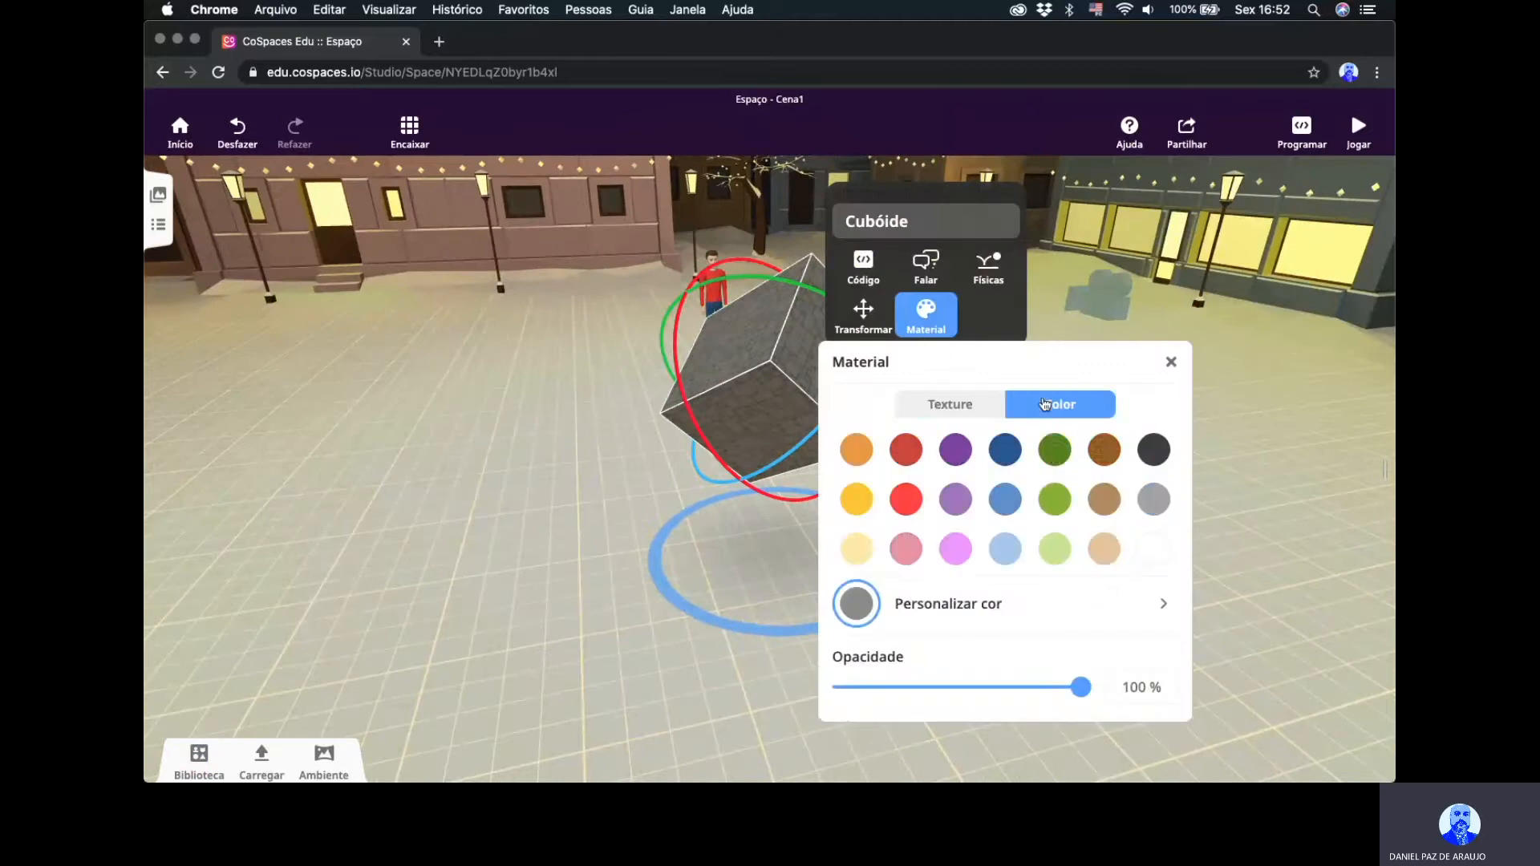
{"action": "left_click", "coordinate": [1111, 507]}
{"action": "left_click", "coordinate": [636, 534]}
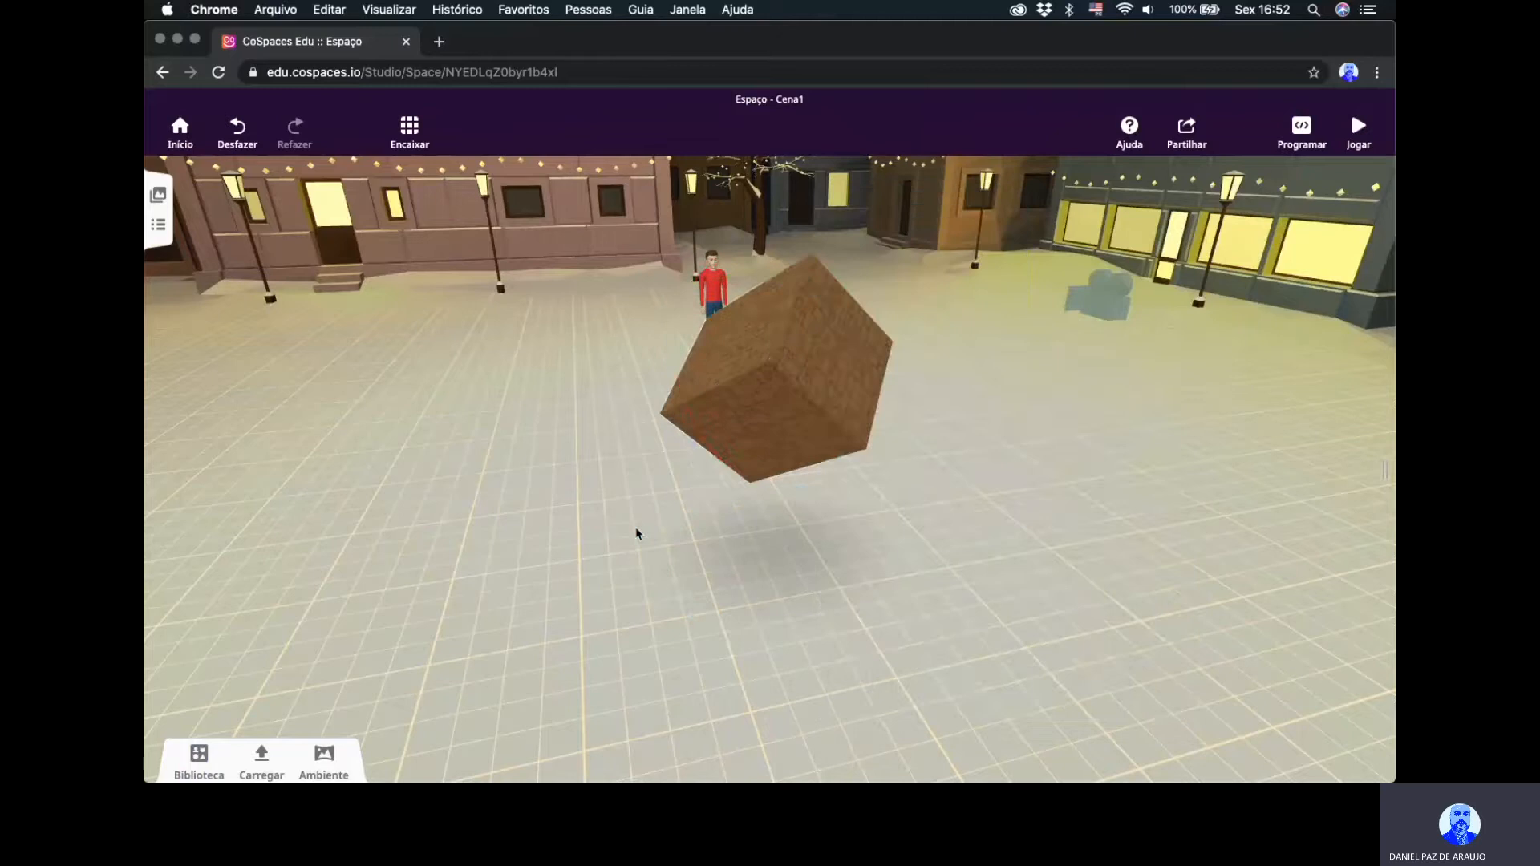
Turn the floating cuboid into a mask and view its effect from different angles.
{"action": "left_click_drag", "start_coordinate": [636, 534], "coordinate": [541, 587]}
{"action": "left_click_drag", "start_coordinate": [725, 426], "coordinate": [678, 170]}
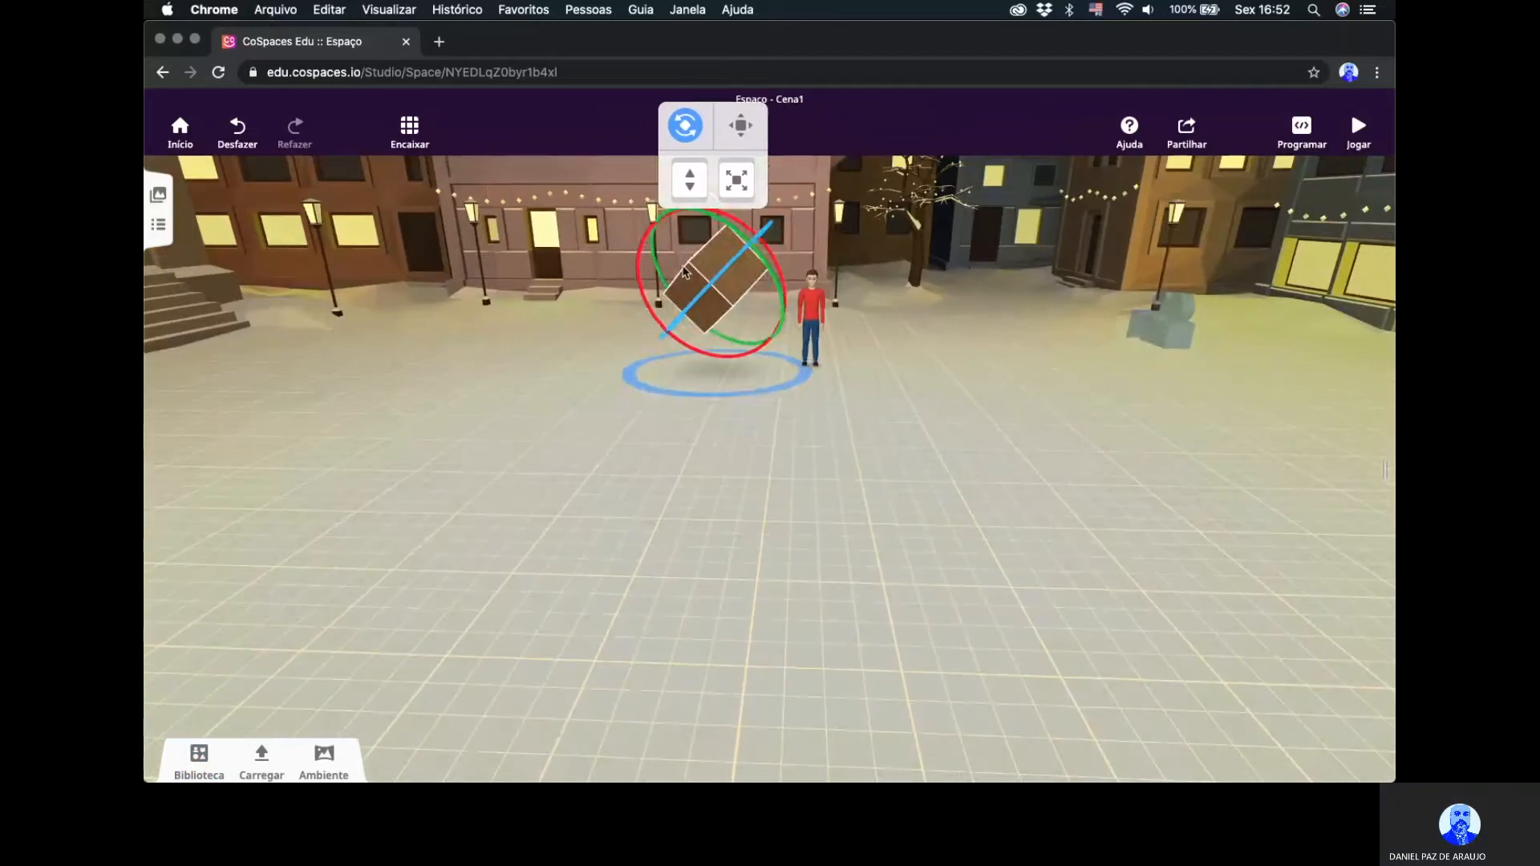
{"action": "right_click", "coordinate": [696, 283]}
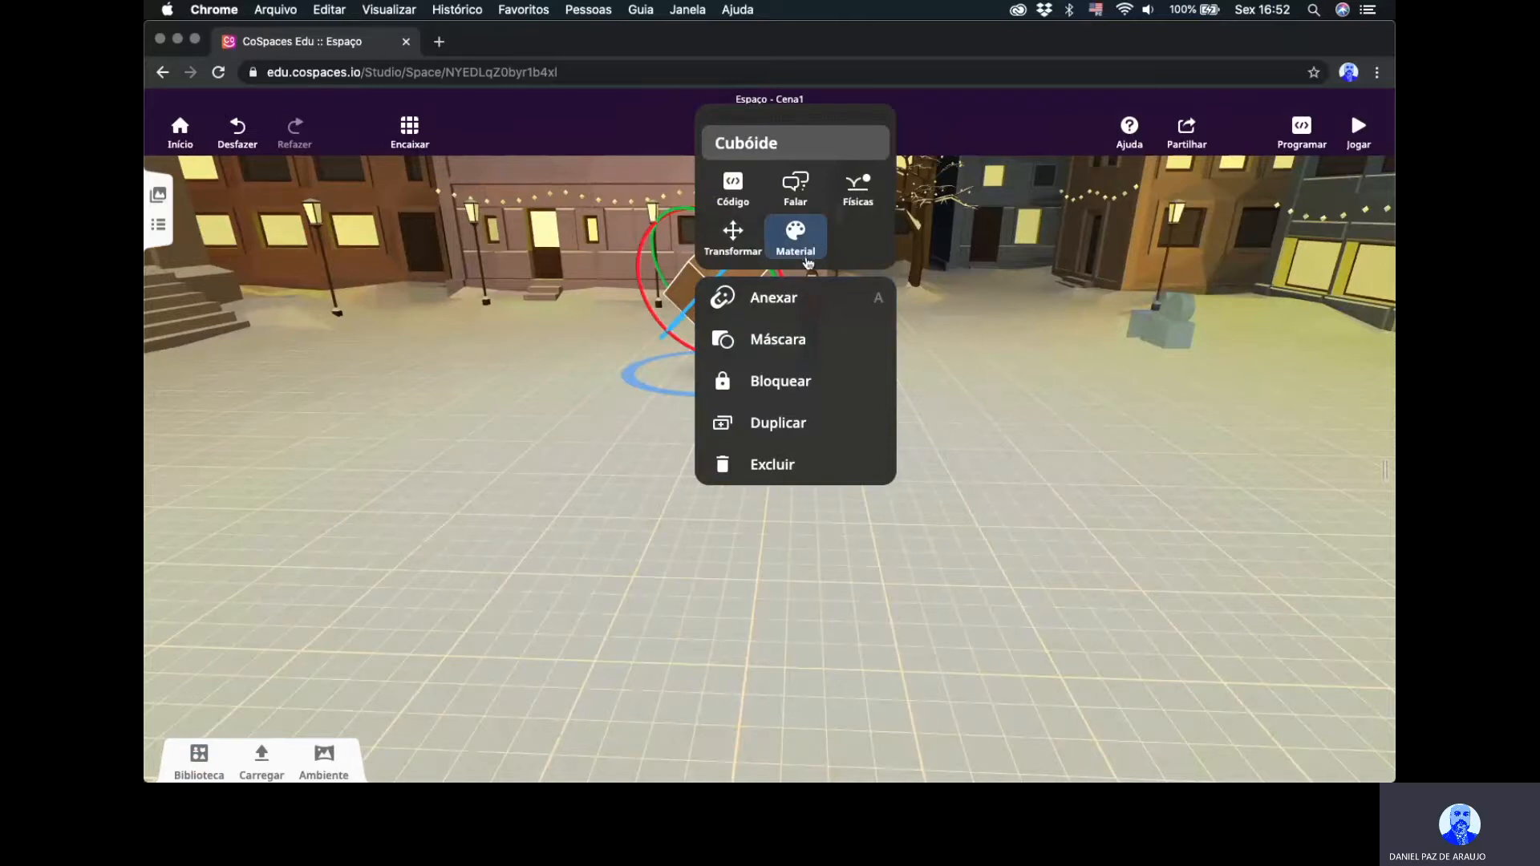
{"action": "left_click", "coordinate": [762, 340]}
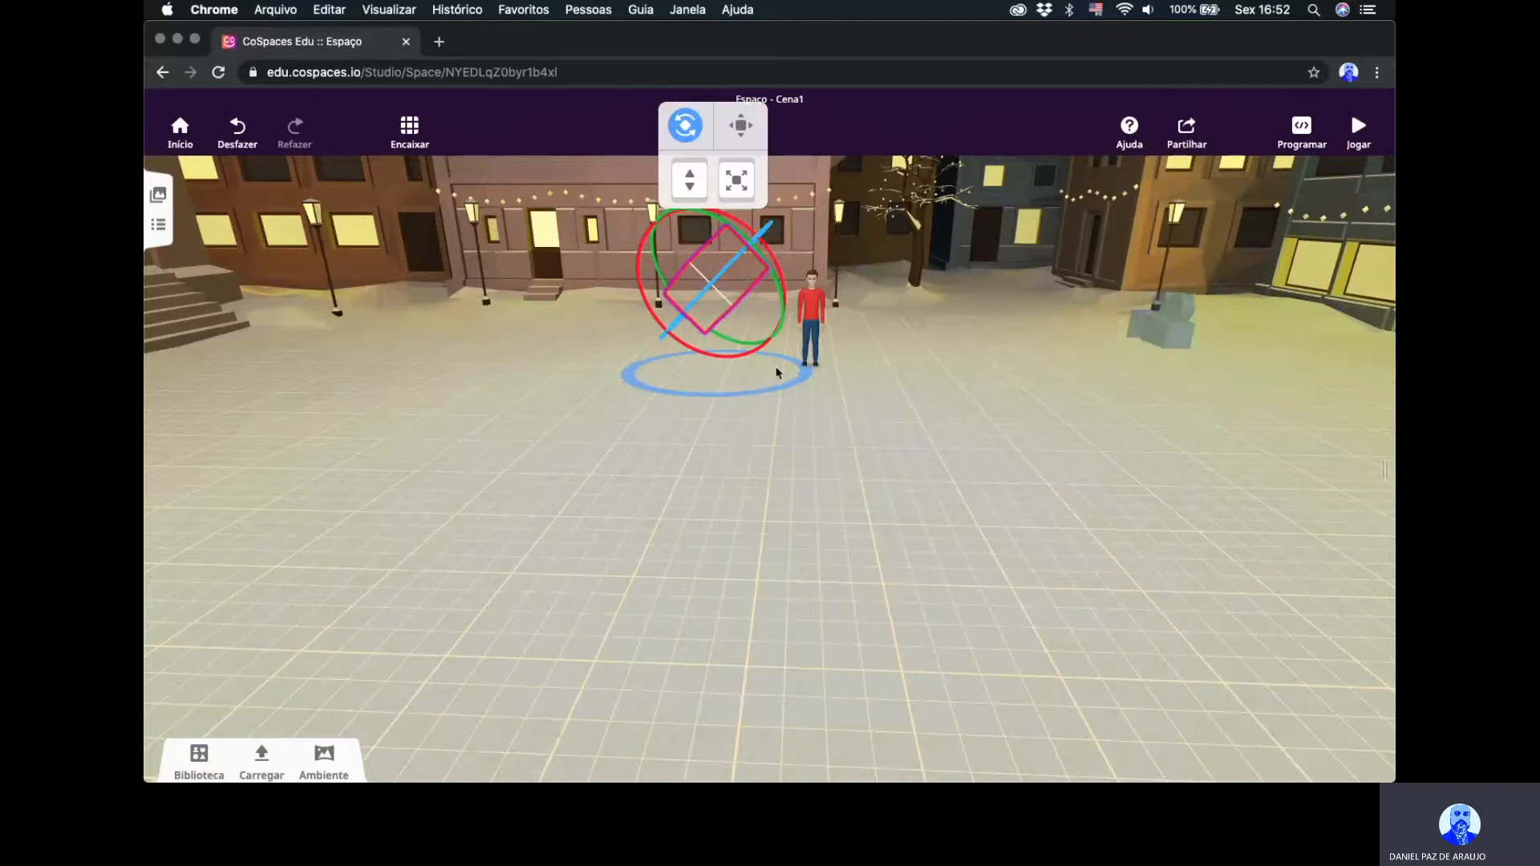
{"action": "left_click_drag", "start_coordinate": [639, 440], "coordinate": [795, 304]}
{"action": "left_click_drag", "start_coordinate": [797, 305], "coordinate": [625, 314]}
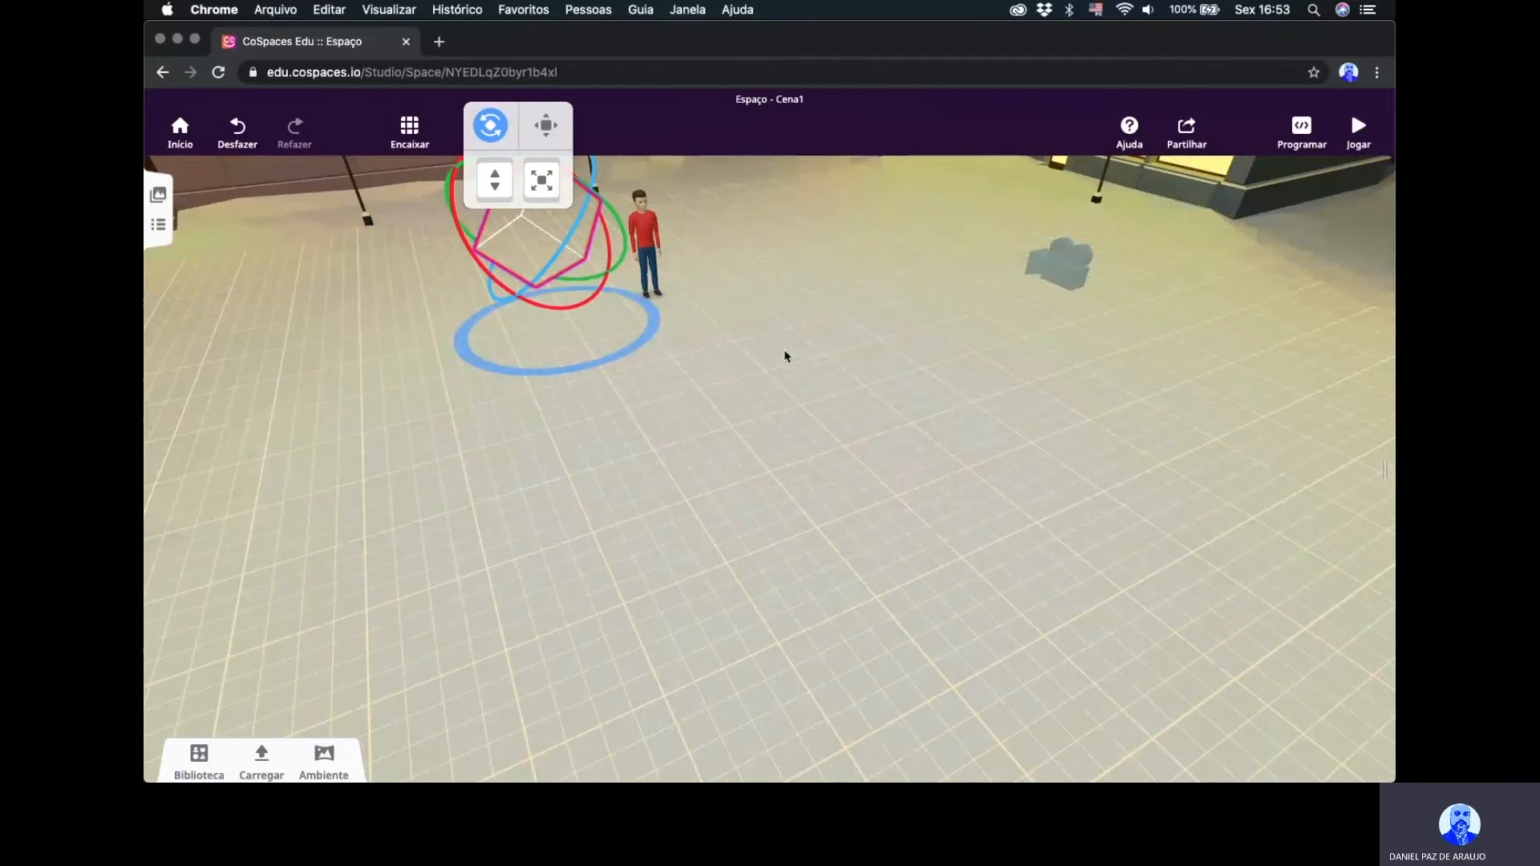
{"action": "left_click_drag", "start_coordinate": [800, 361], "coordinate": [756, 318]}
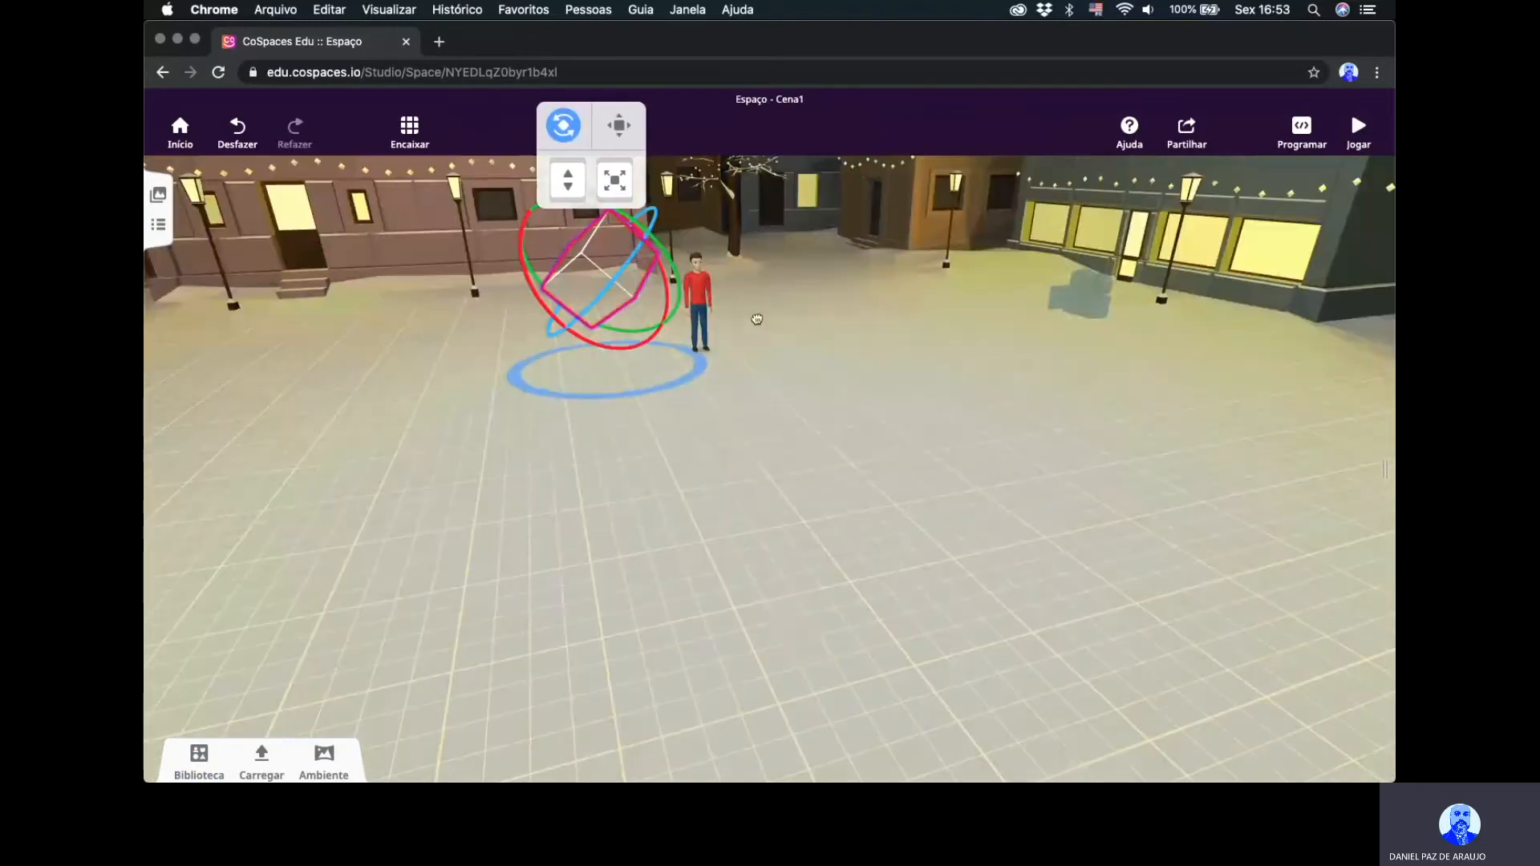
Remove the mask from the floating cuboid.
{"action": "left_click", "coordinate": [565, 135]}
{"action": "left_click", "coordinate": [607, 293]}
{"action": "left_click", "coordinate": [607, 296]}
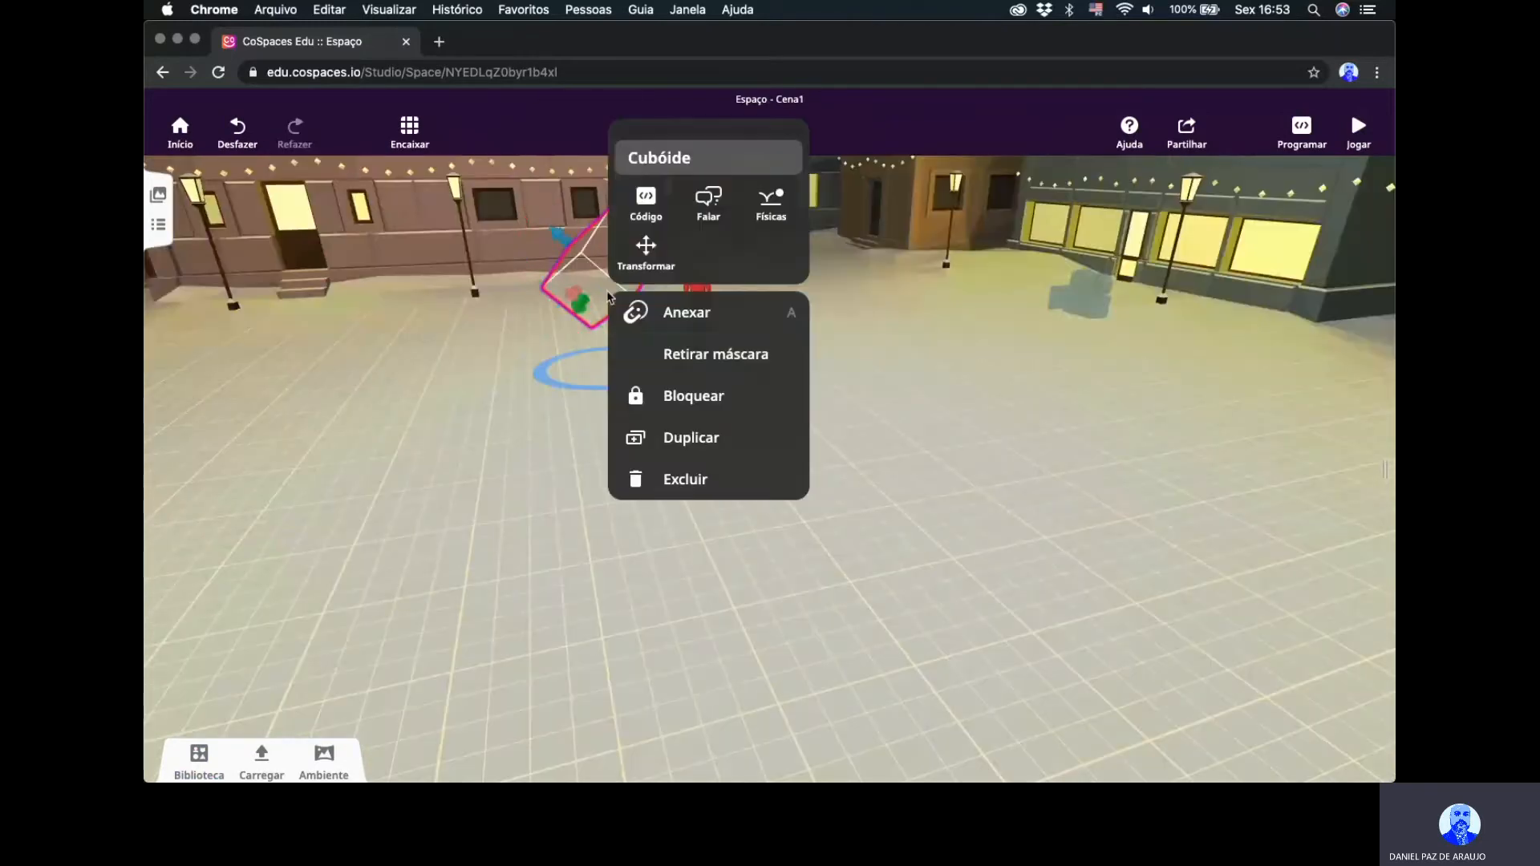
{"action": "left_click", "coordinate": [673, 354]}
{"action": "left_click", "coordinate": [664, 457]}
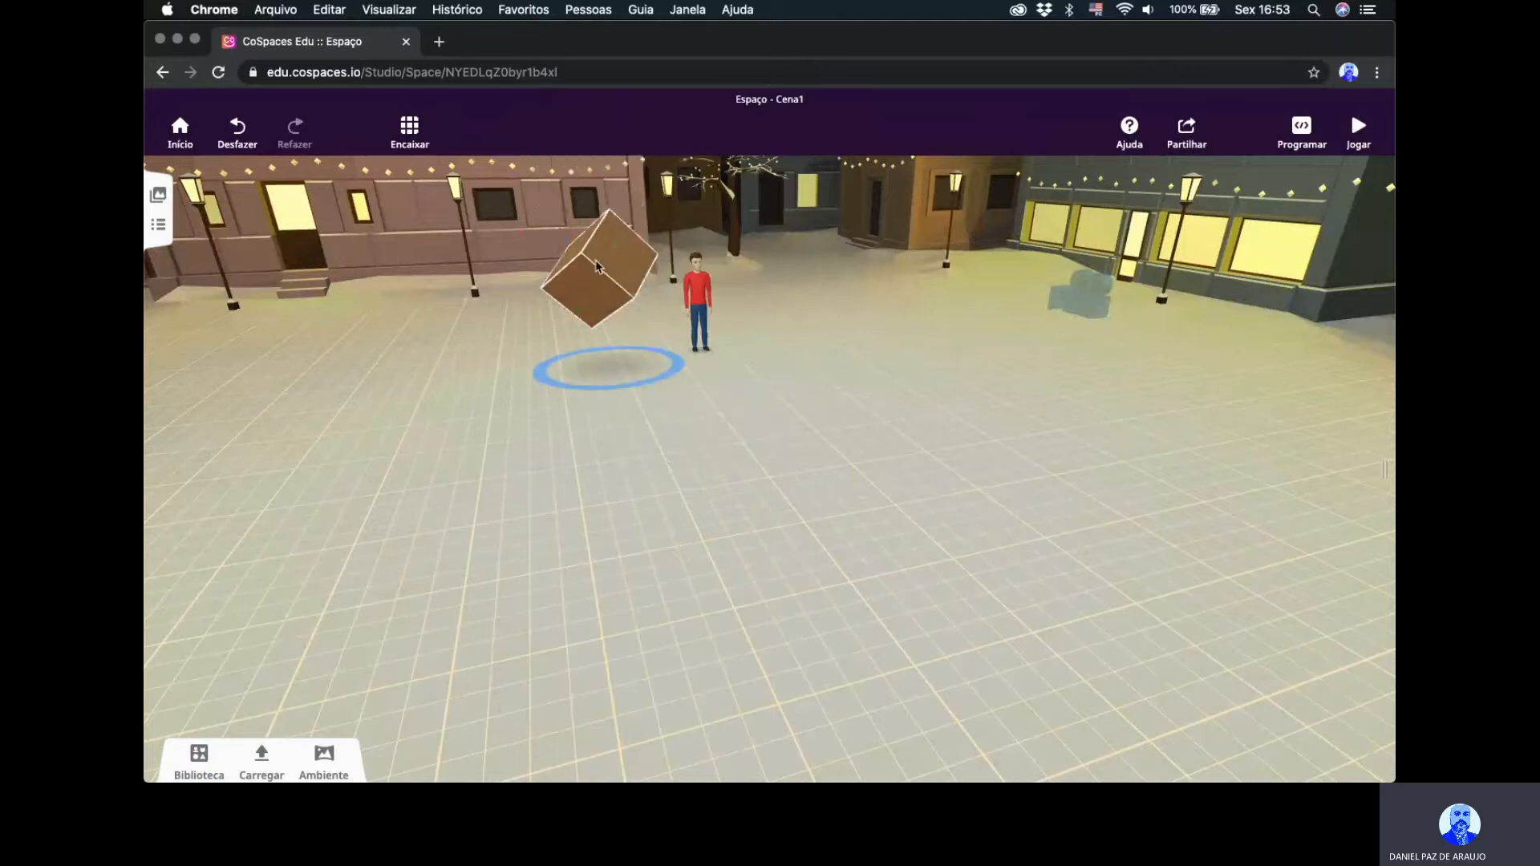
Lock the floating cuboid and try to move it.
{"action": "left_click", "coordinate": [597, 267]}
{"action": "left_click", "coordinate": [598, 268]}
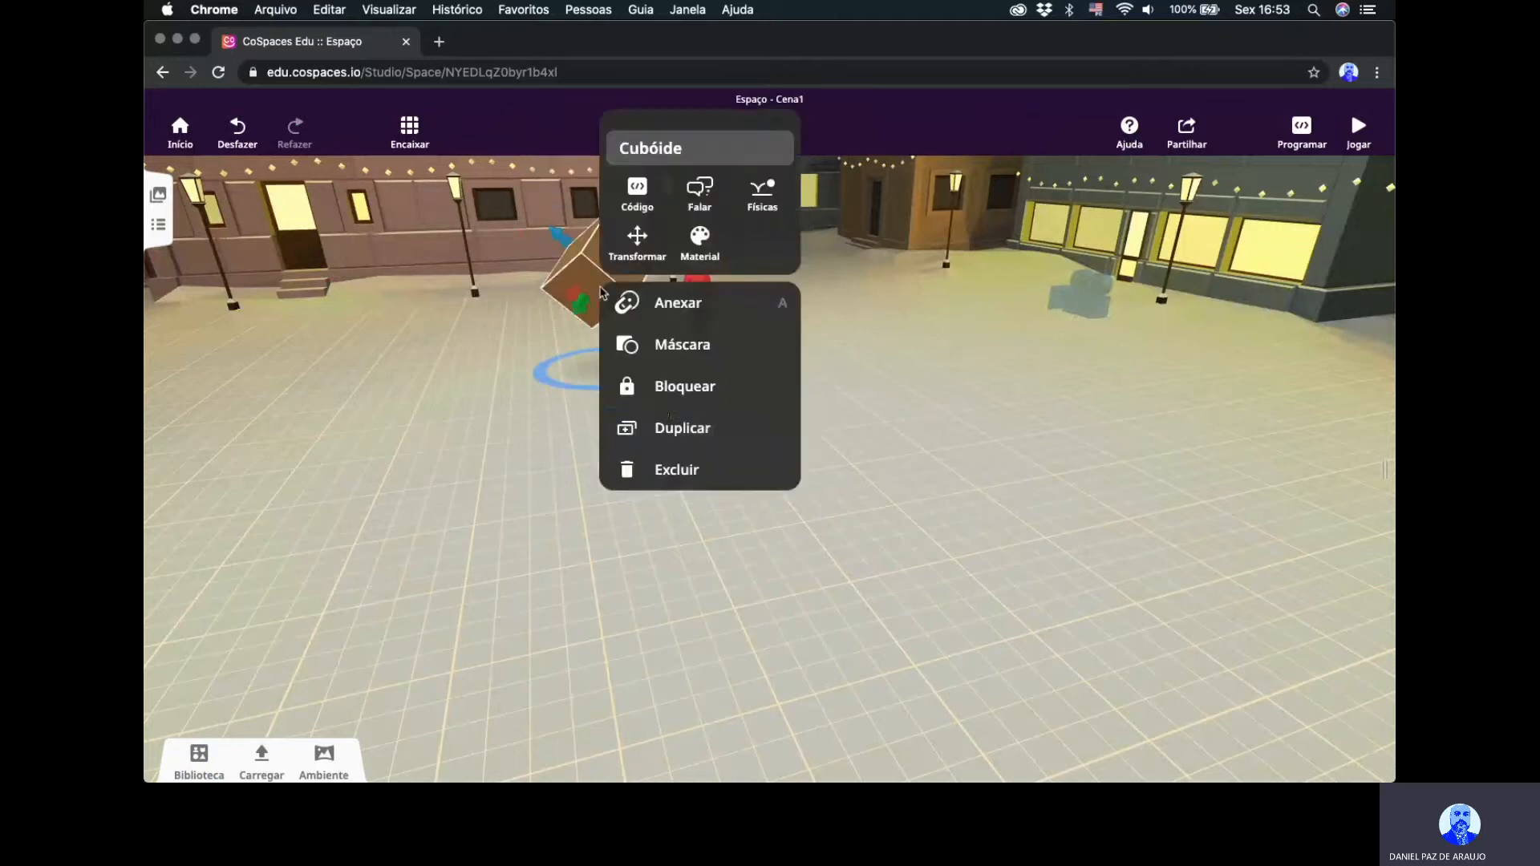
{"action": "left_click", "coordinate": [664, 393]}
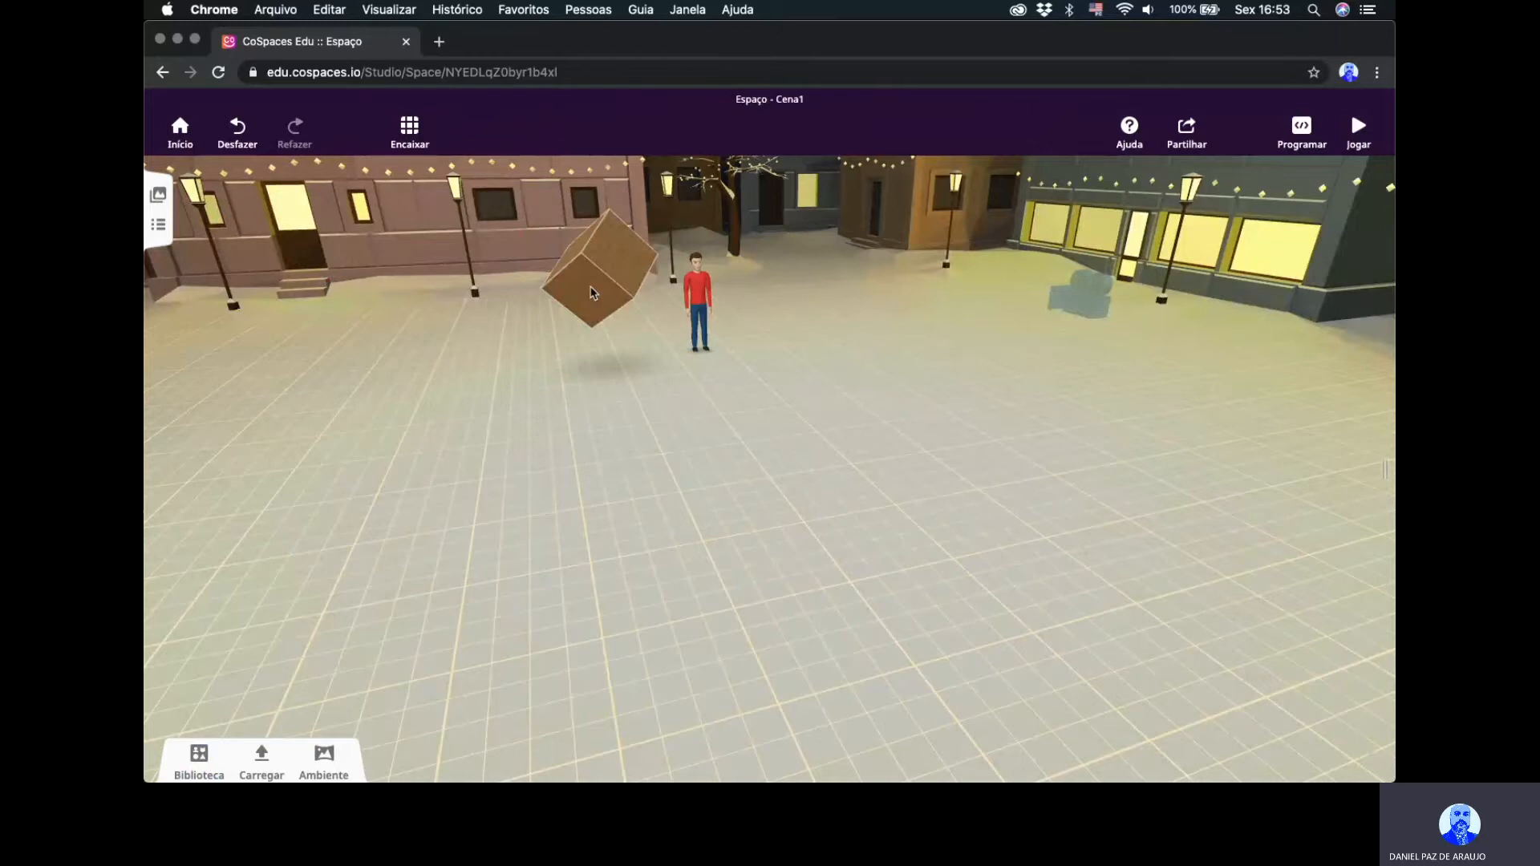
{"action": "left_click_drag", "start_coordinate": [584, 293], "coordinate": [664, 209]}
Unlock the floating cuboid and select it.
{"action": "left_click", "coordinate": [664, 209]}
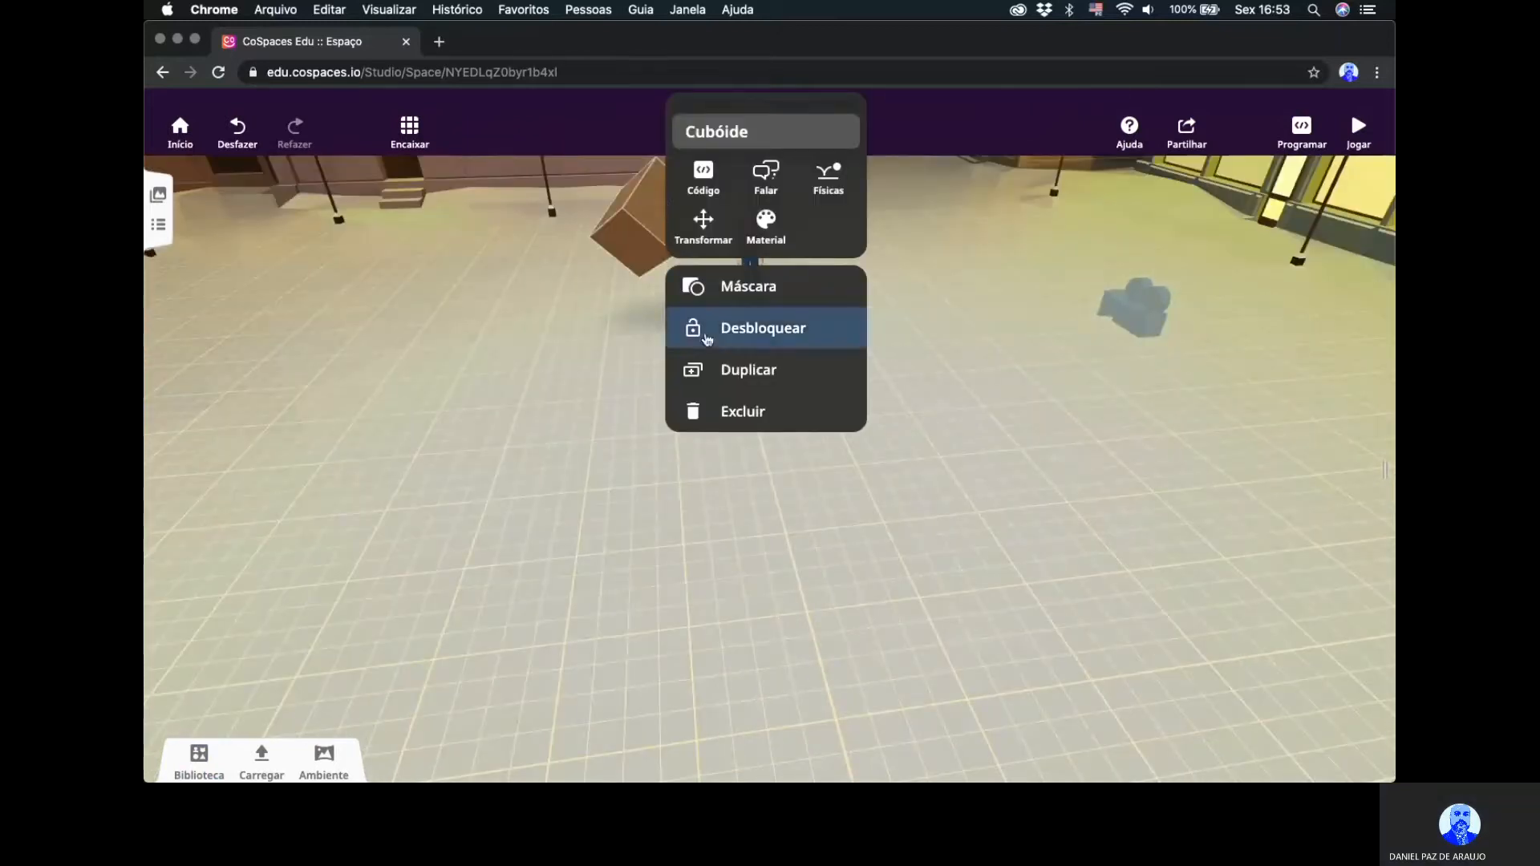
{"action": "left_click", "coordinate": [700, 329]}
{"action": "left_click", "coordinate": [654, 221]}
{"action": "left_click", "coordinate": [654, 221]}
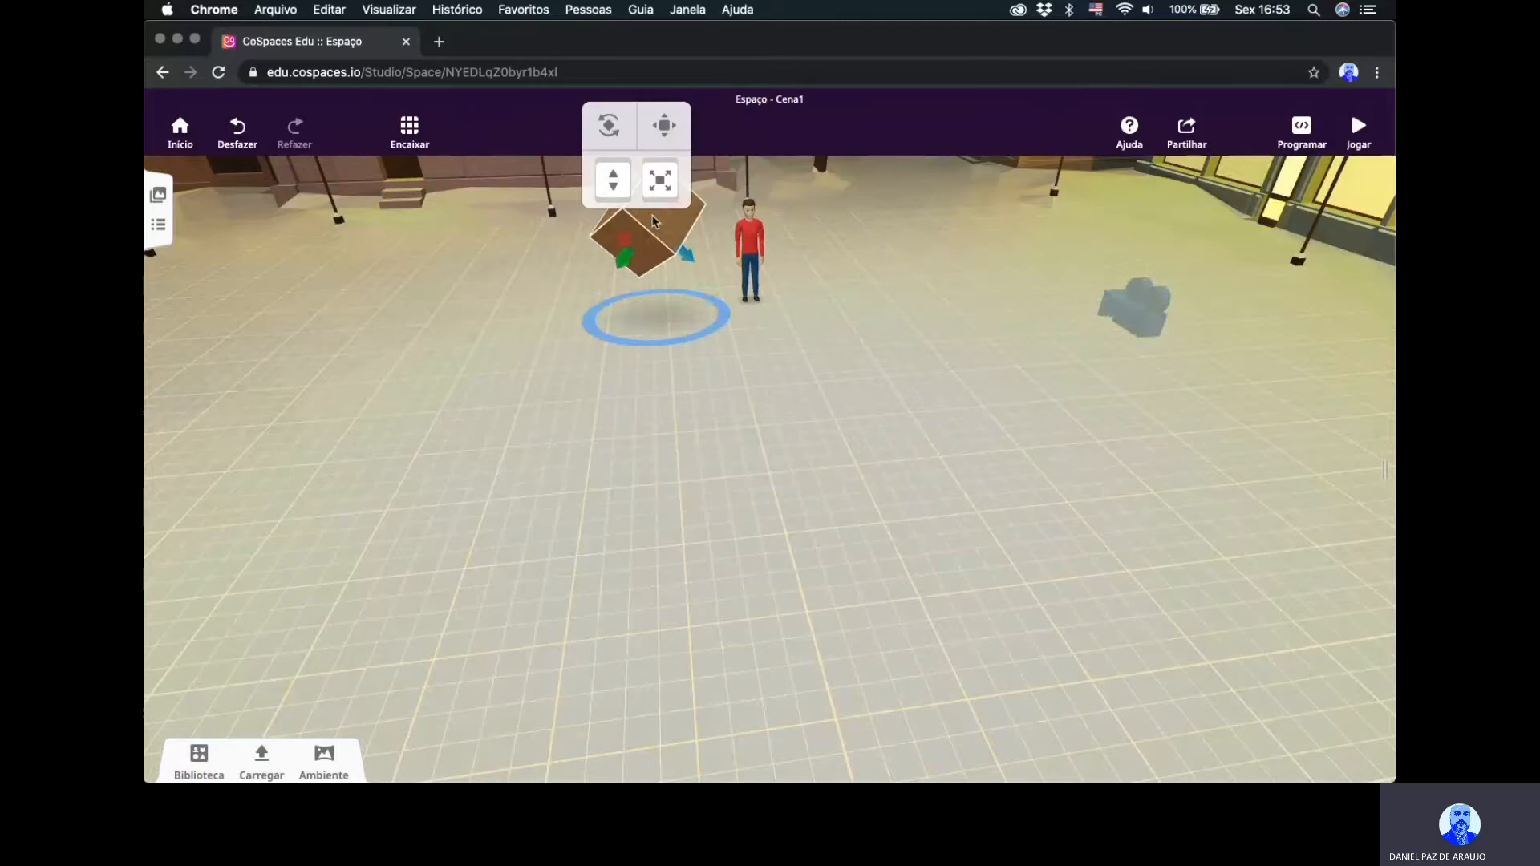
Set the floating cuboid's scale factor to 1.0.
{"action": "right_click", "coordinate": [663, 254]}
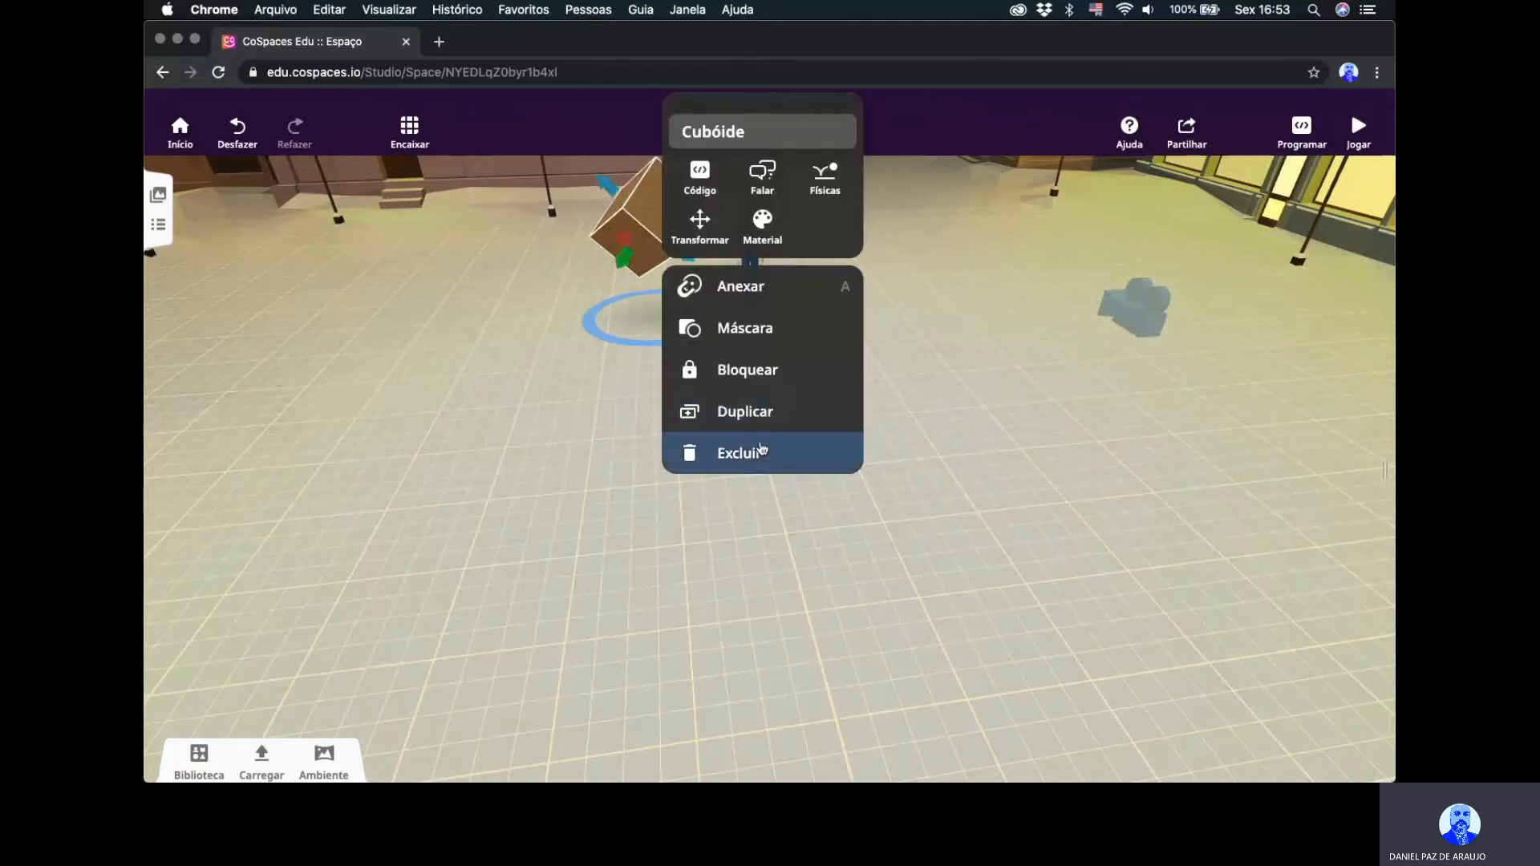
{"action": "left_click", "coordinate": [693, 231]}
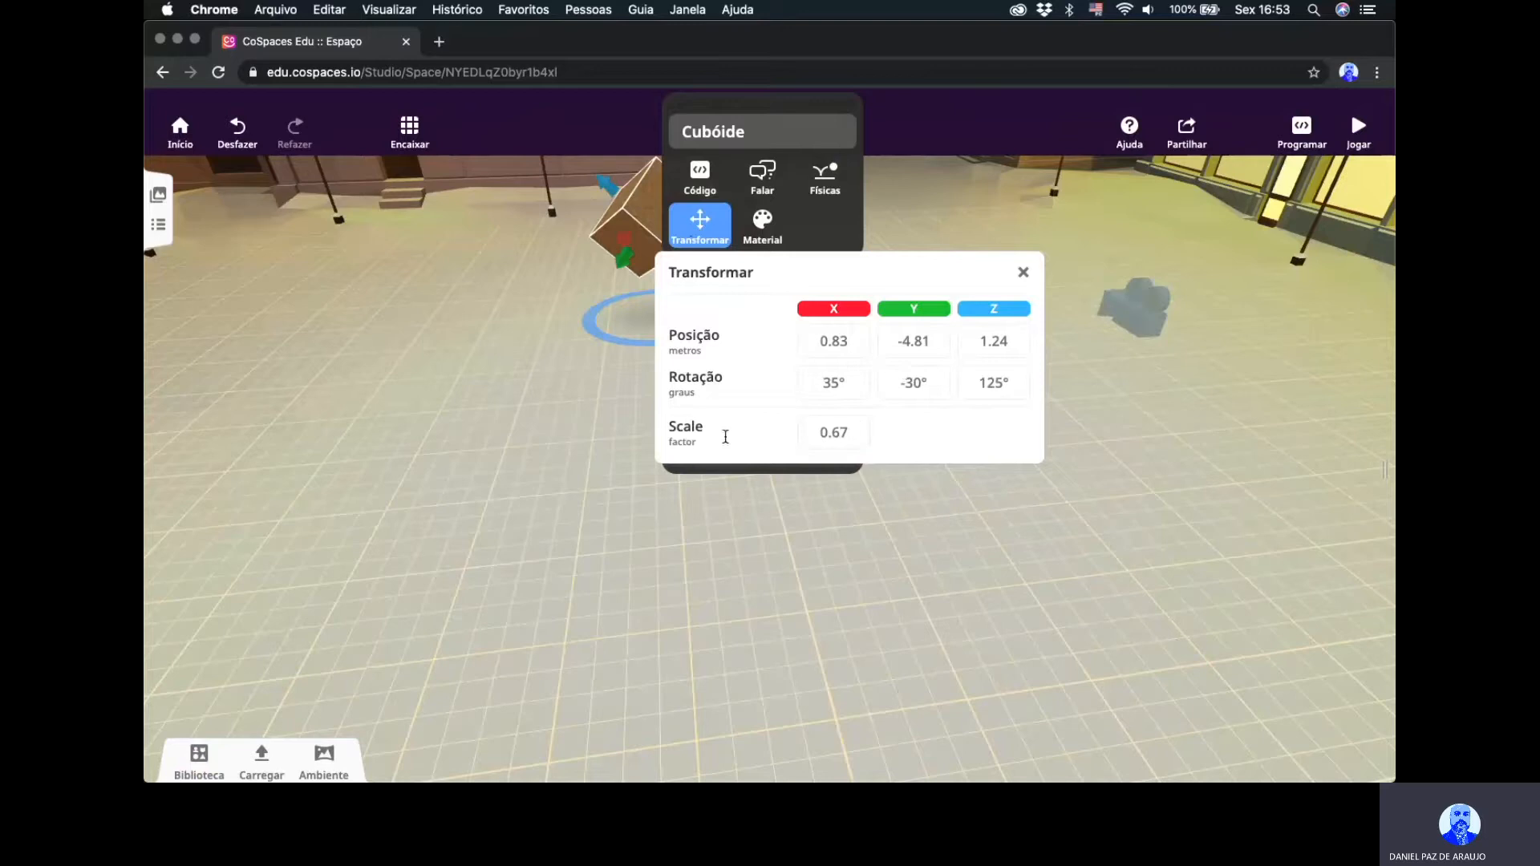
{"action": "left_click", "coordinate": [833, 434]}
{"action": "key", "text": "BackSpace"}
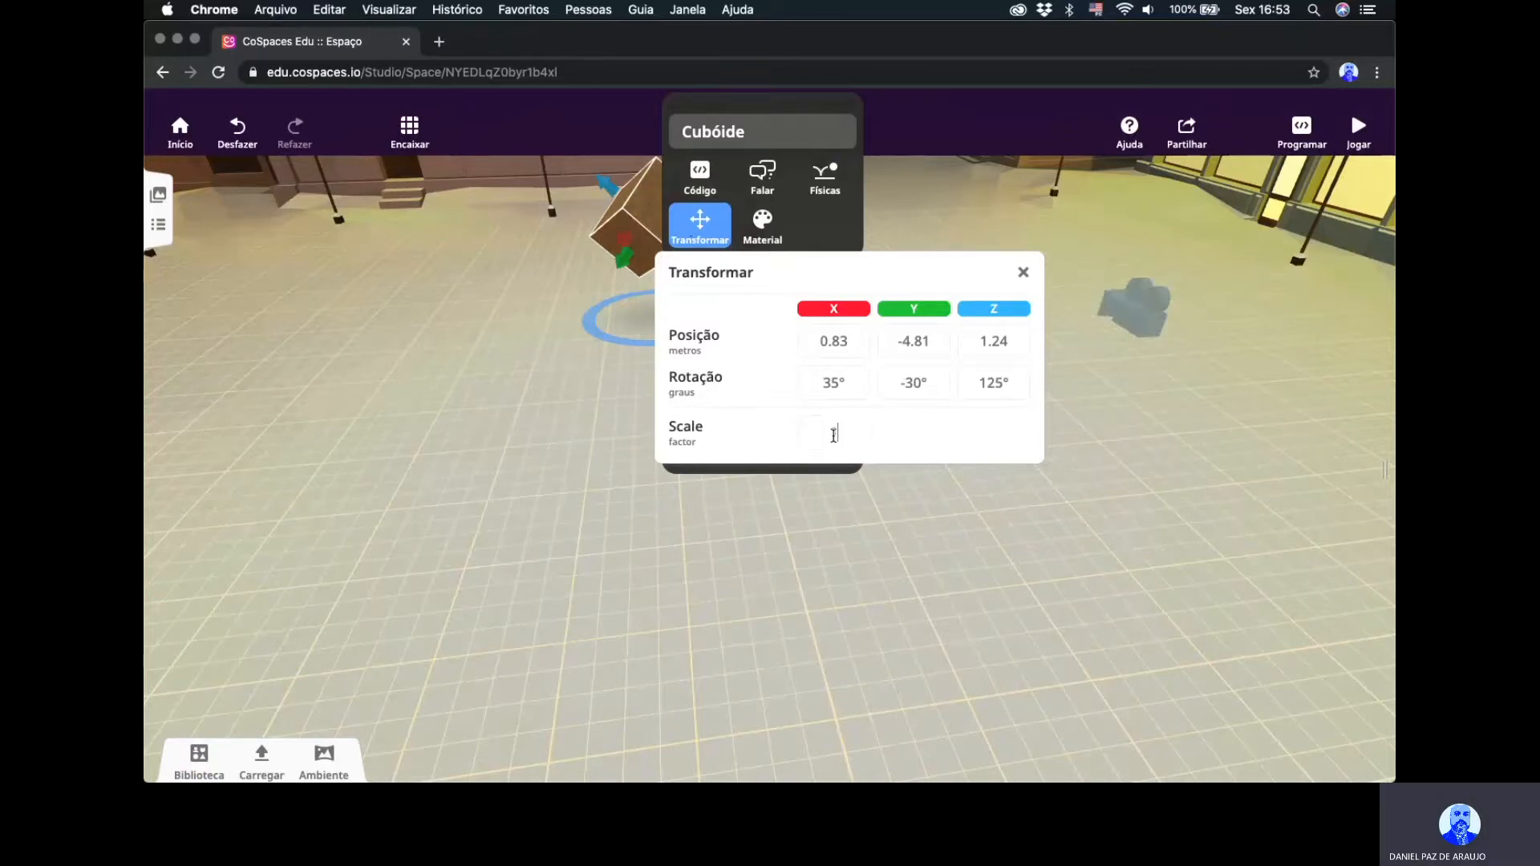
{"action": "left_click", "coordinate": [789, 515]}
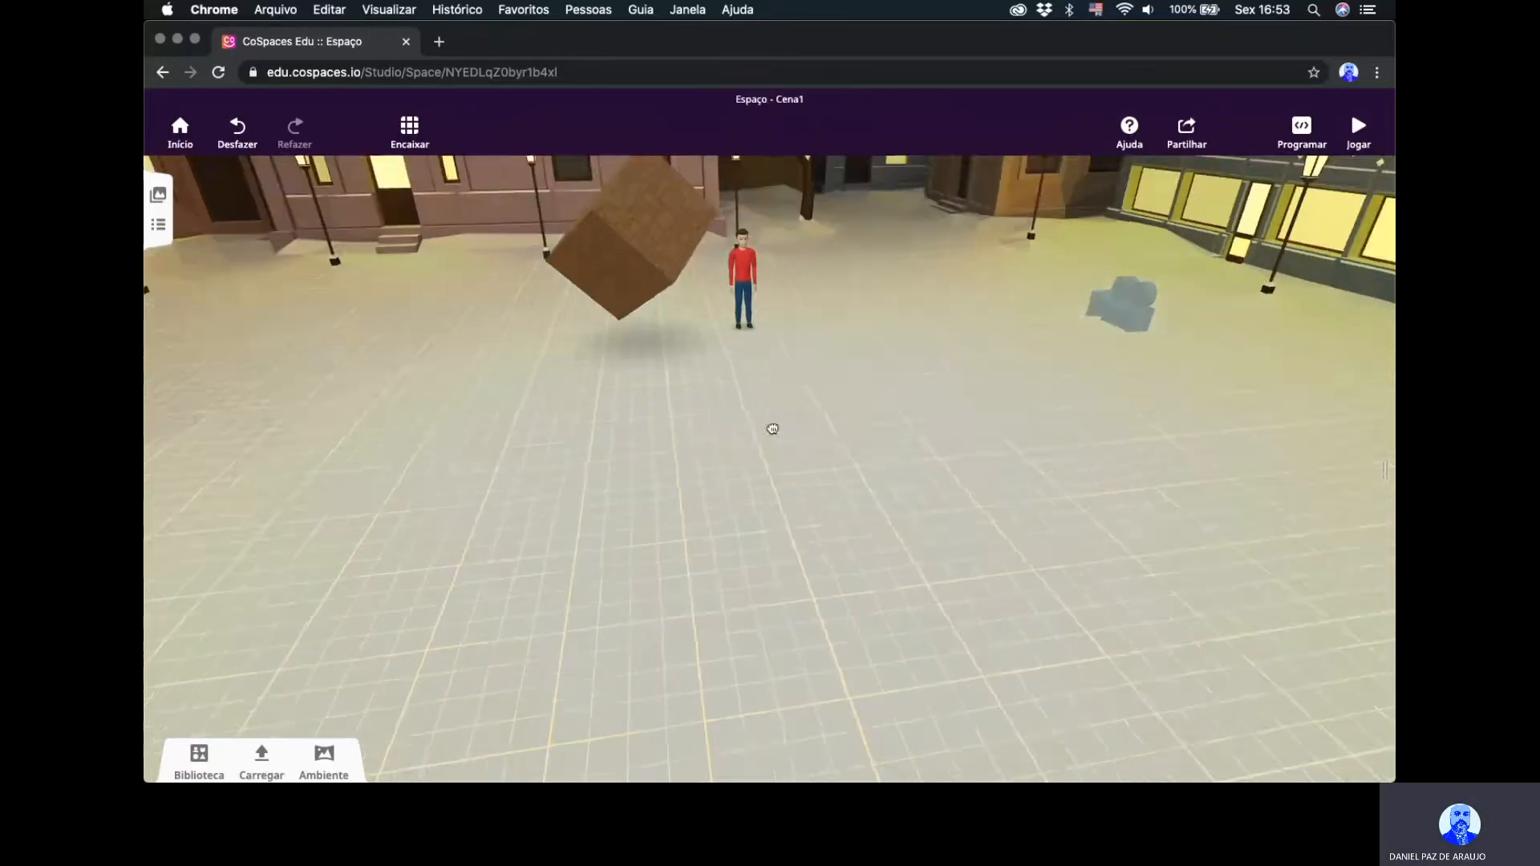
Check the floating cuboid's transform values, delete the cuboid and undo the deletion.
{"action": "left_click", "coordinate": [640, 247]}
{"action": "left_click", "coordinate": [643, 285]}
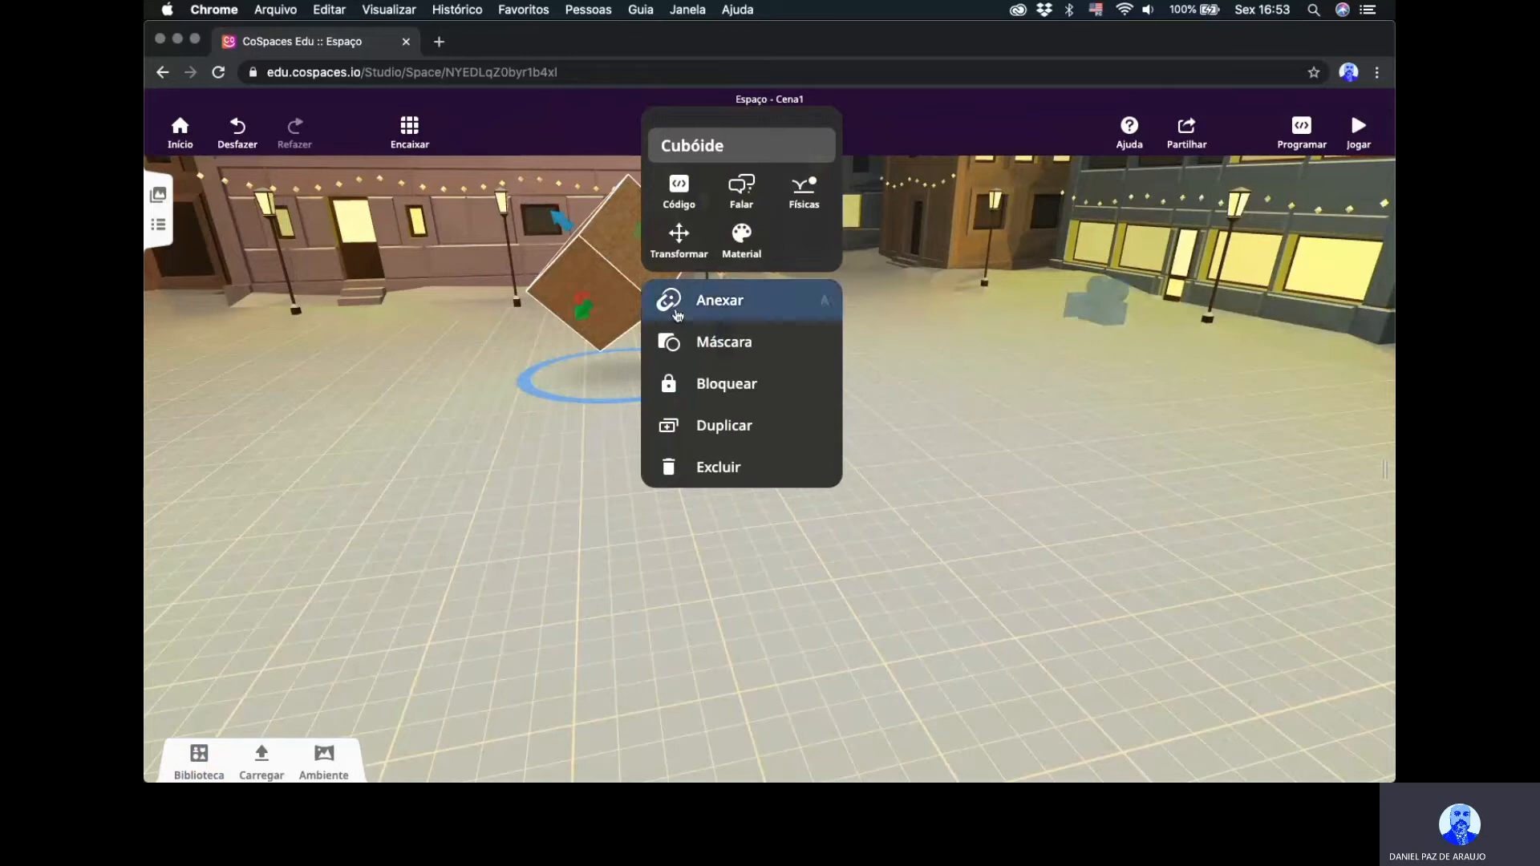
{"action": "left_click", "coordinate": [678, 239]}
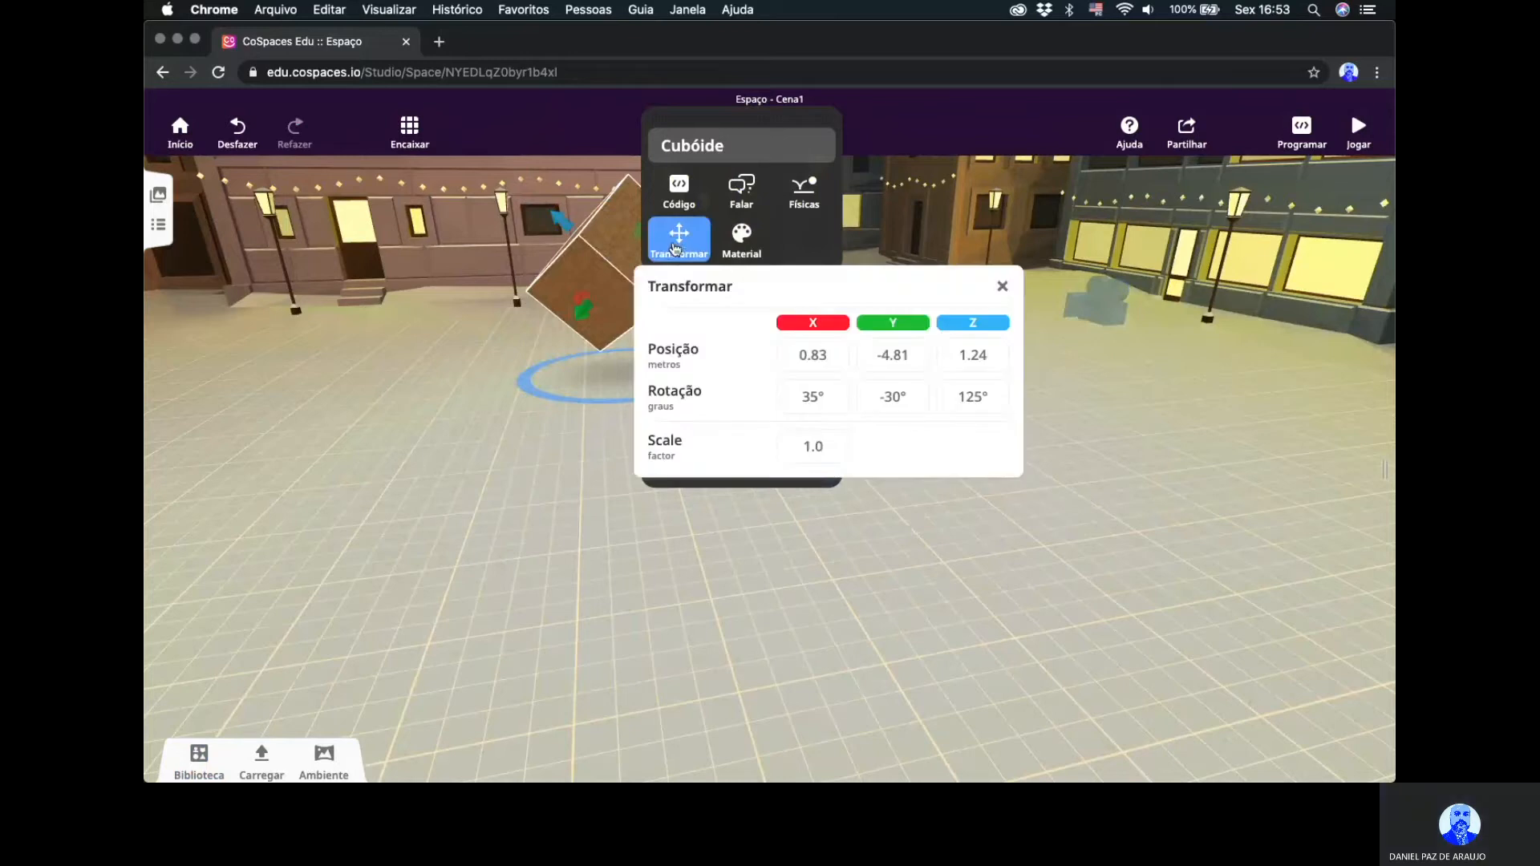
{"action": "key", "text": "Delete"}
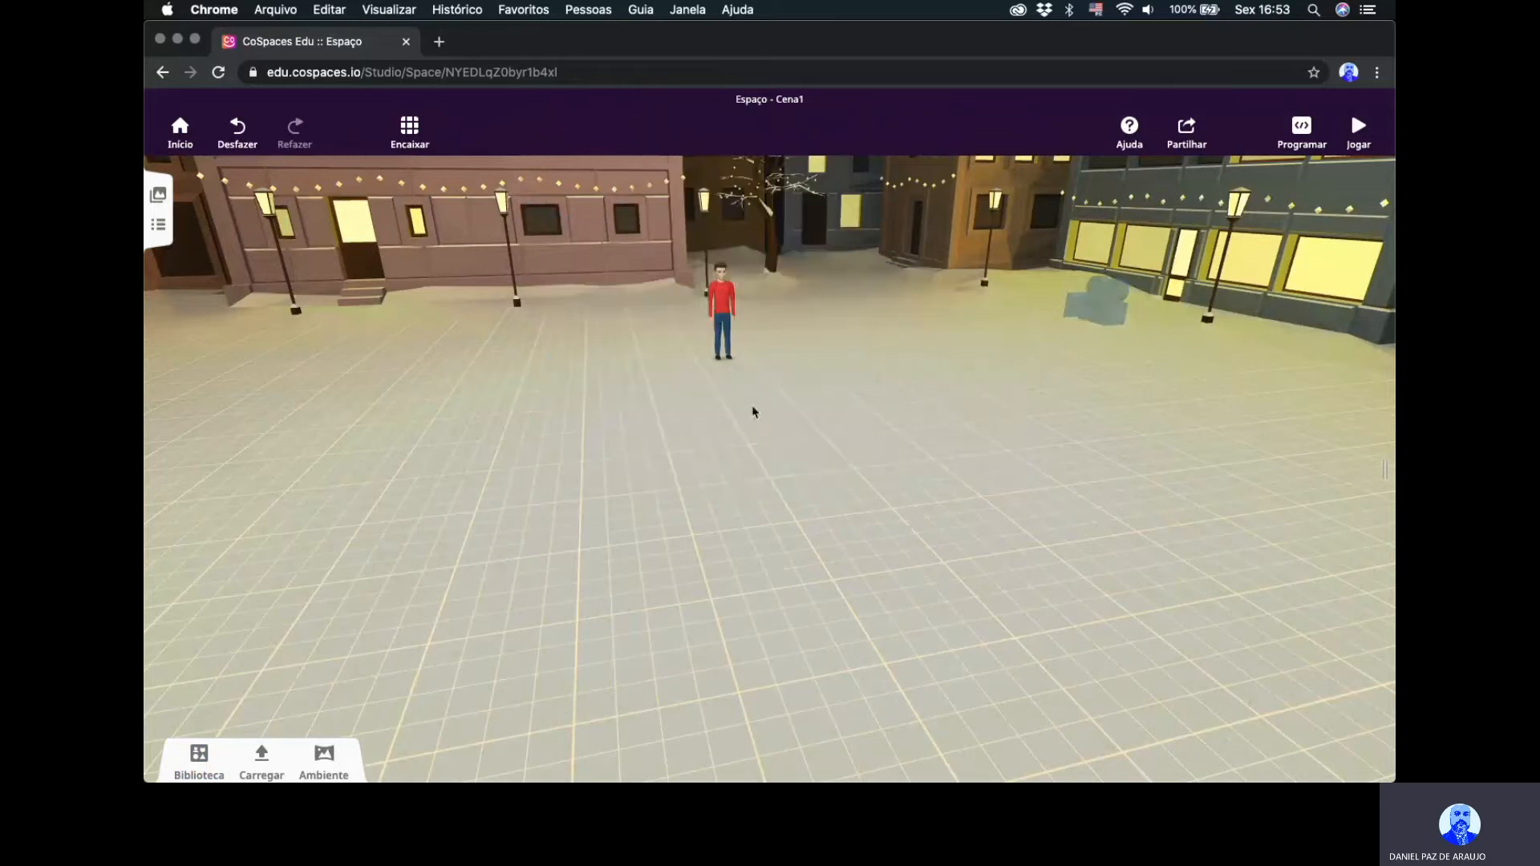
{"action": "key", "text": "super+z"}
Change the man's hair colour to golden yellow.
{"action": "left_click", "coordinate": [726, 297]}
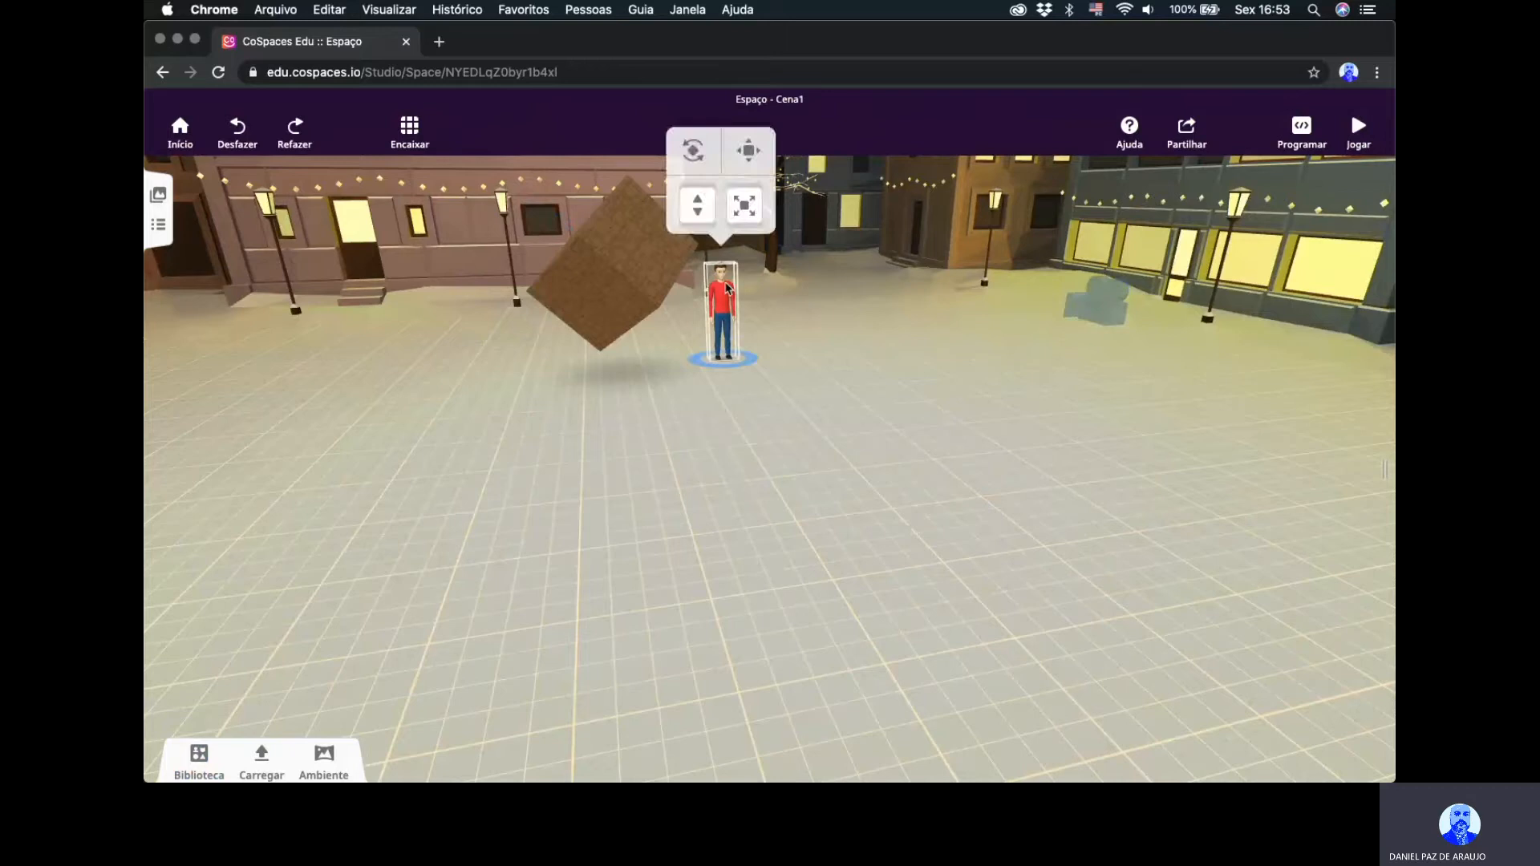
{"action": "left_click", "coordinate": [721, 297]}
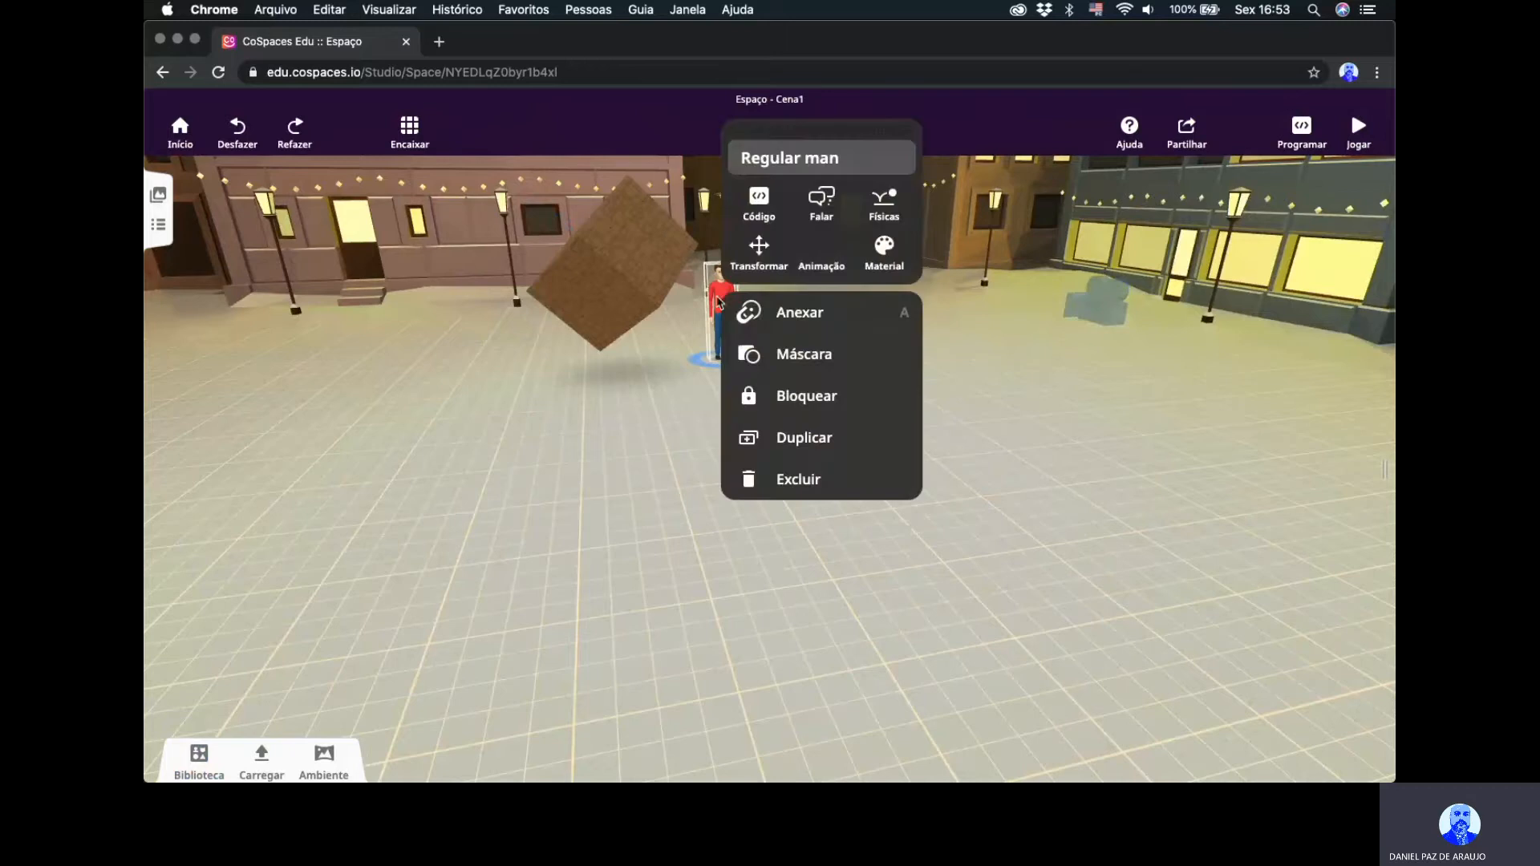
{"action": "left_click_drag", "start_coordinate": [686, 341], "coordinate": [673, 341]}
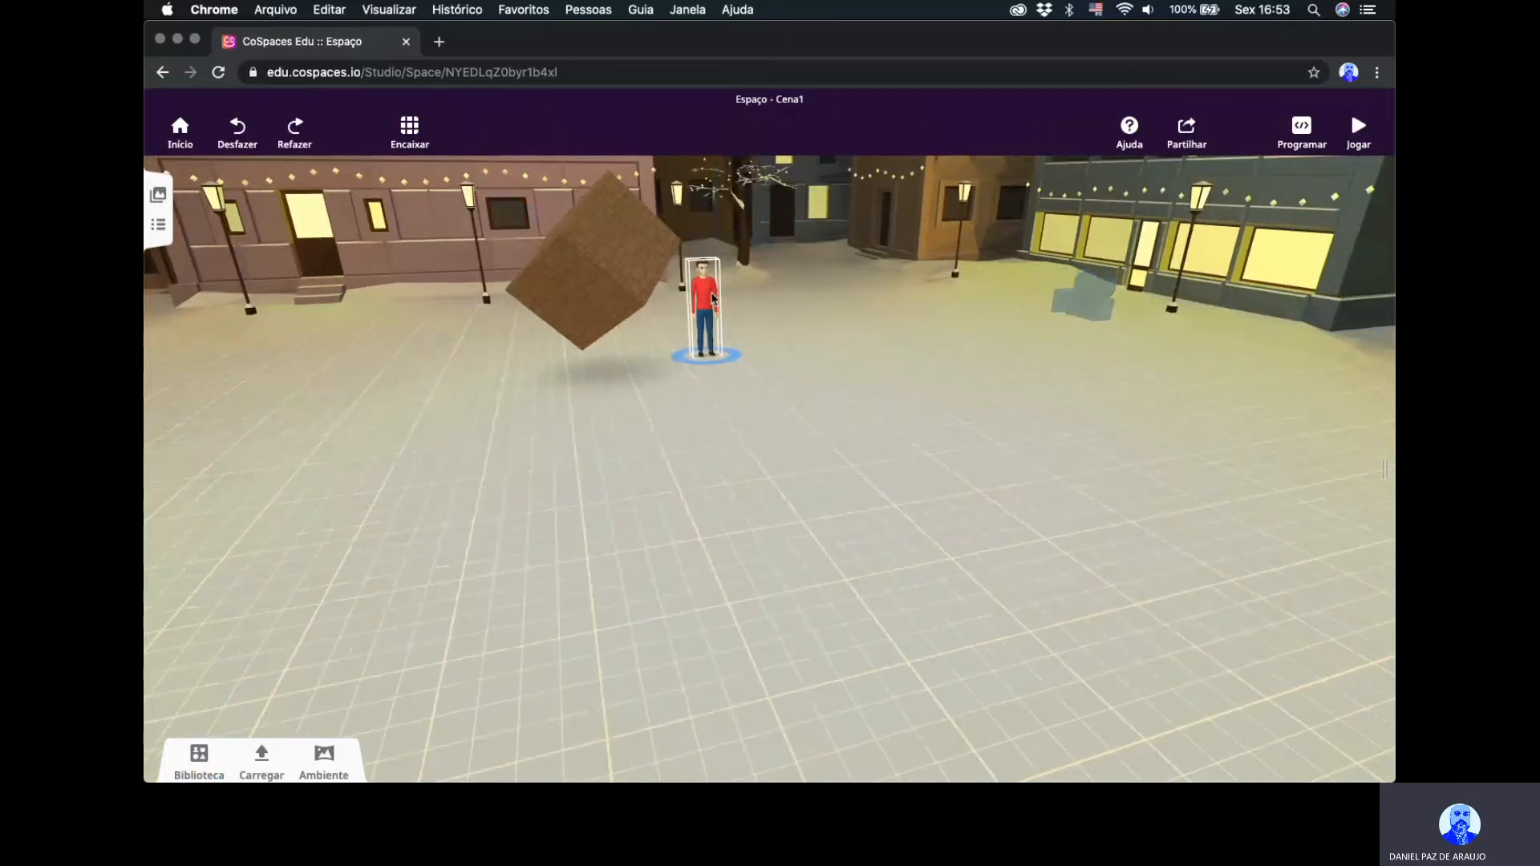
{"action": "left_click", "coordinate": [706, 309]}
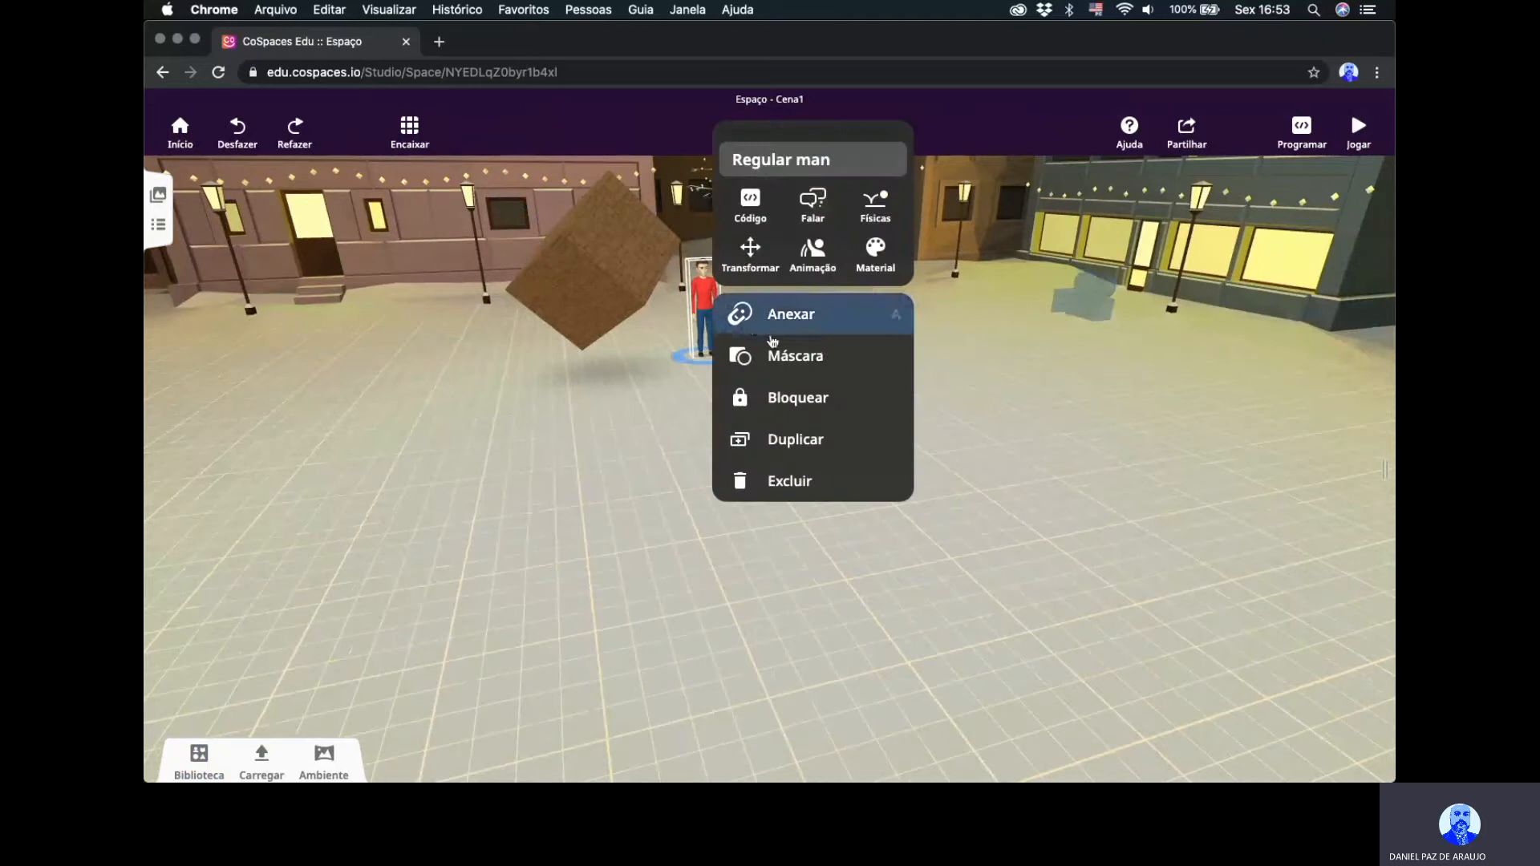
{"action": "left_click", "coordinate": [871, 273]}
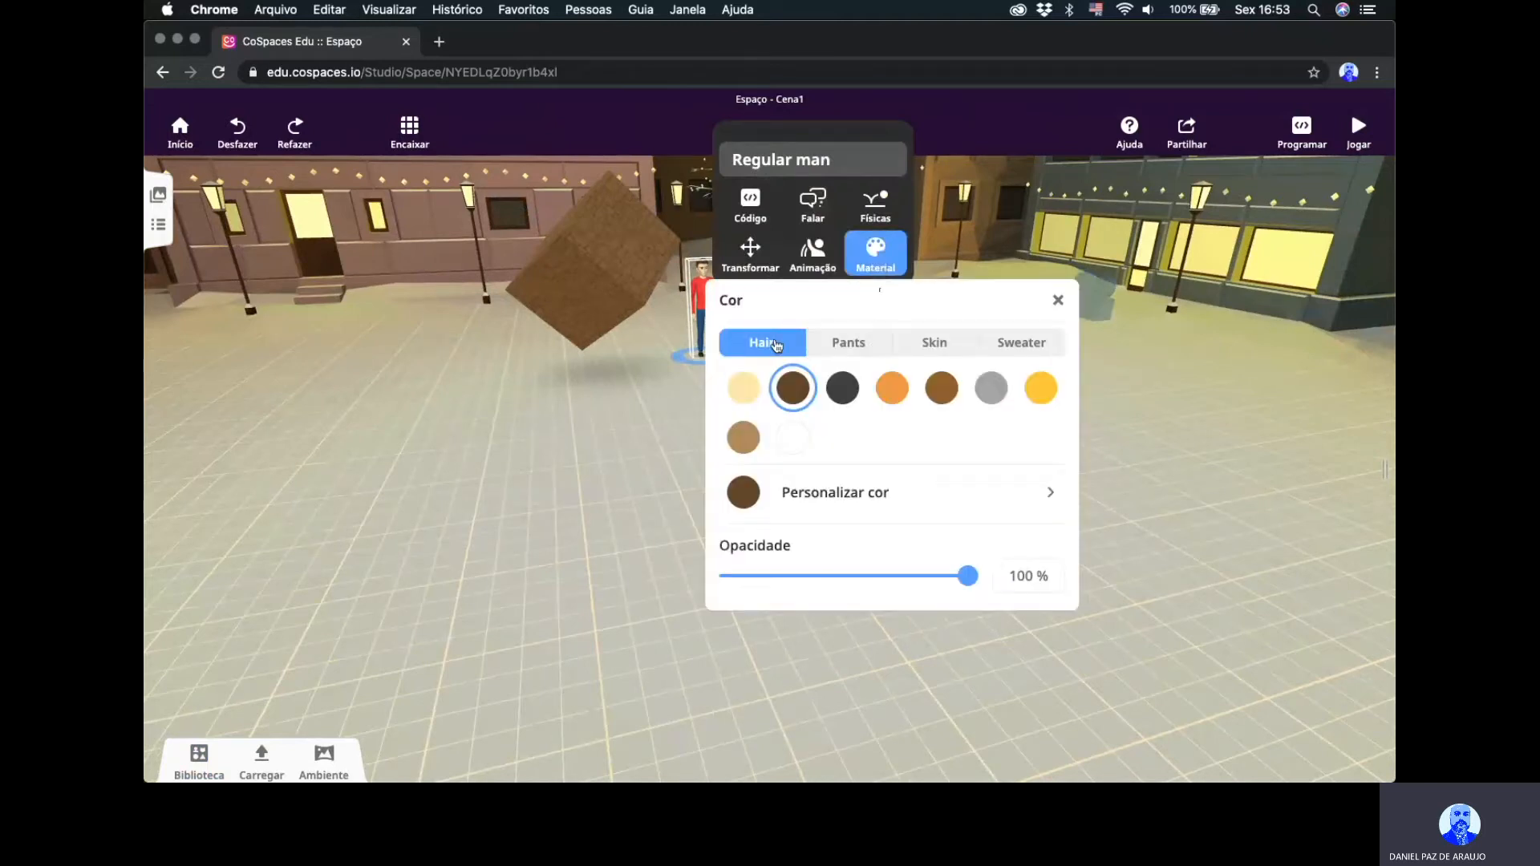
{"action": "left_click", "coordinate": [1041, 389]}
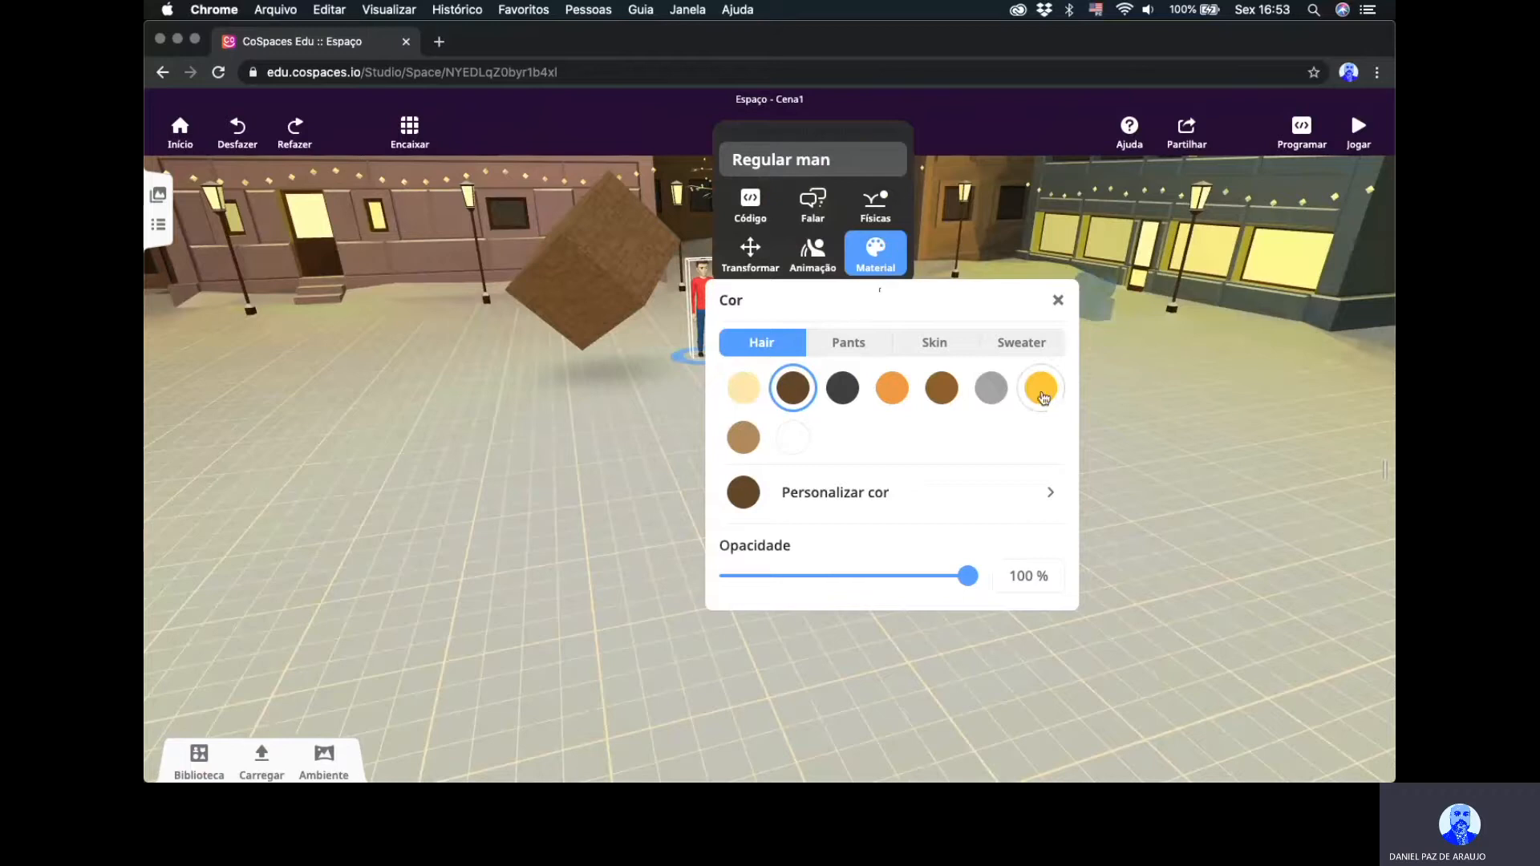
Change the man's pants to brown and his skin to the darkest brown.
{"action": "left_click", "coordinate": [863, 343]}
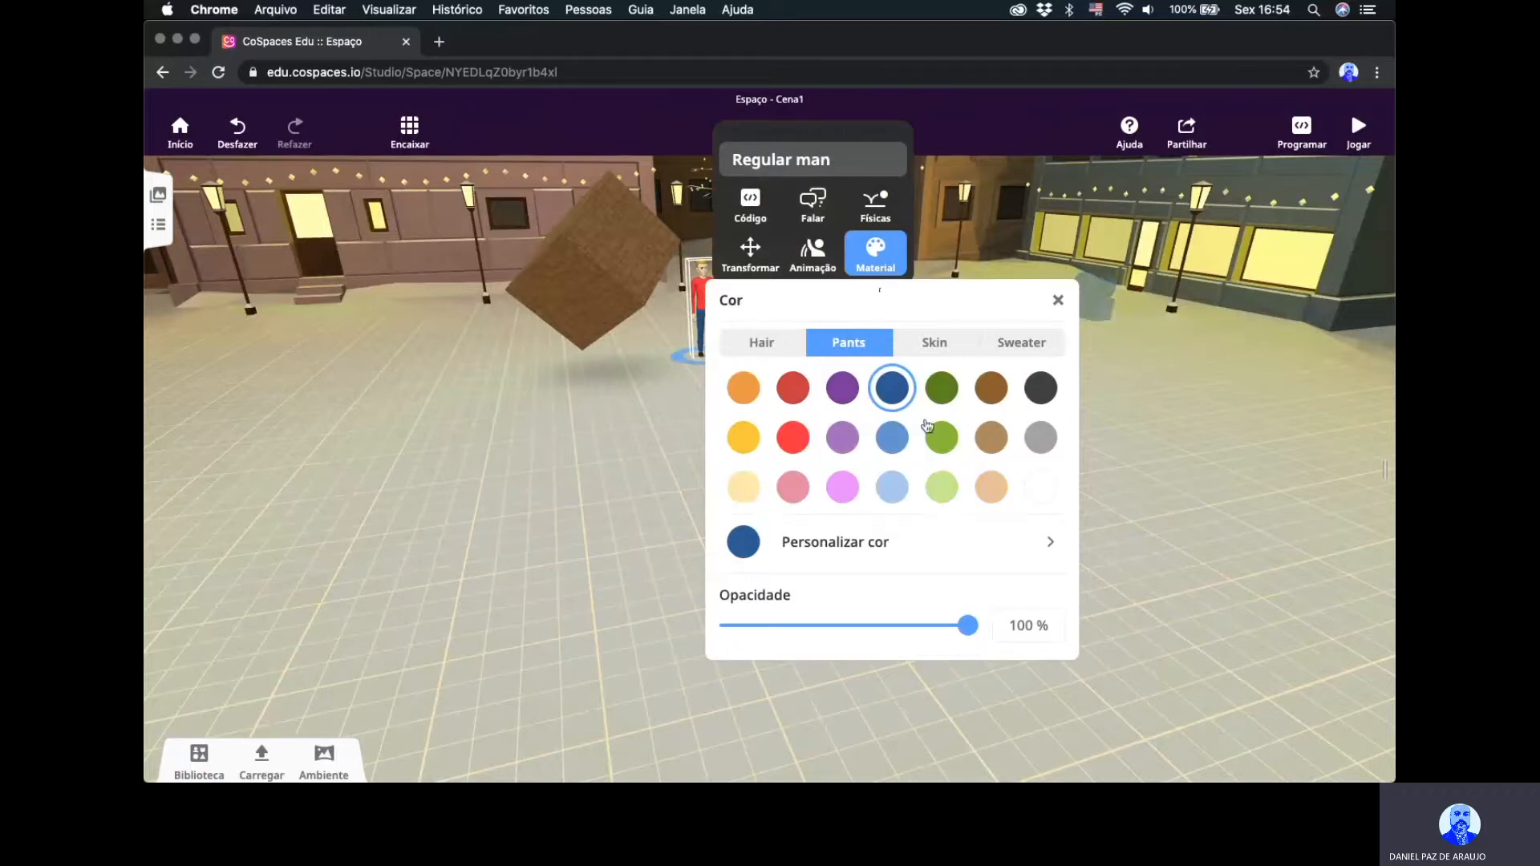
{"action": "left_click", "coordinate": [994, 400]}
{"action": "left_click", "coordinate": [934, 342]}
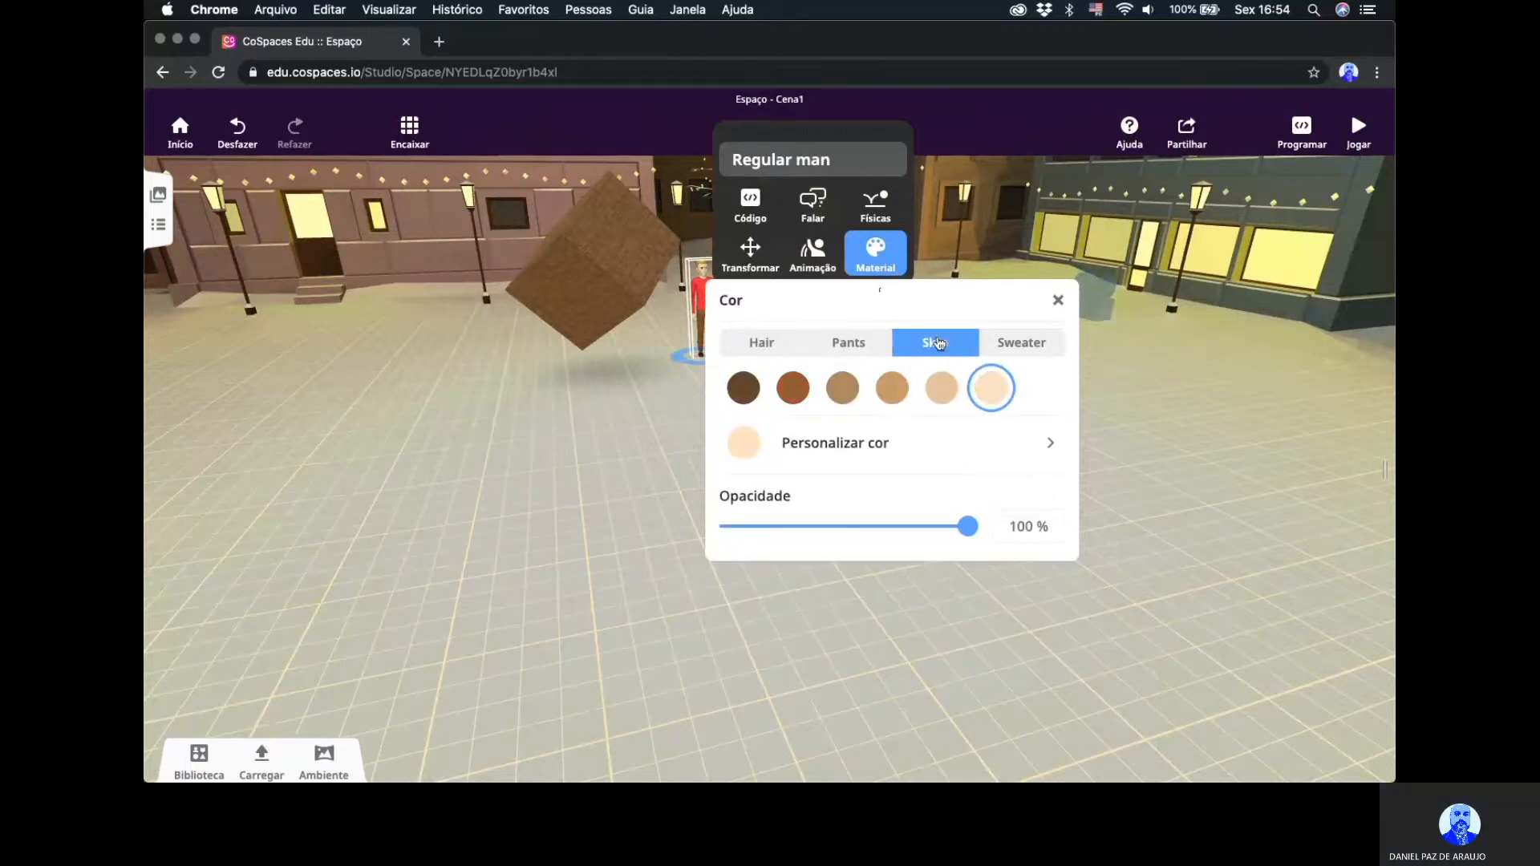
{"action": "left_click", "coordinate": [751, 389]}
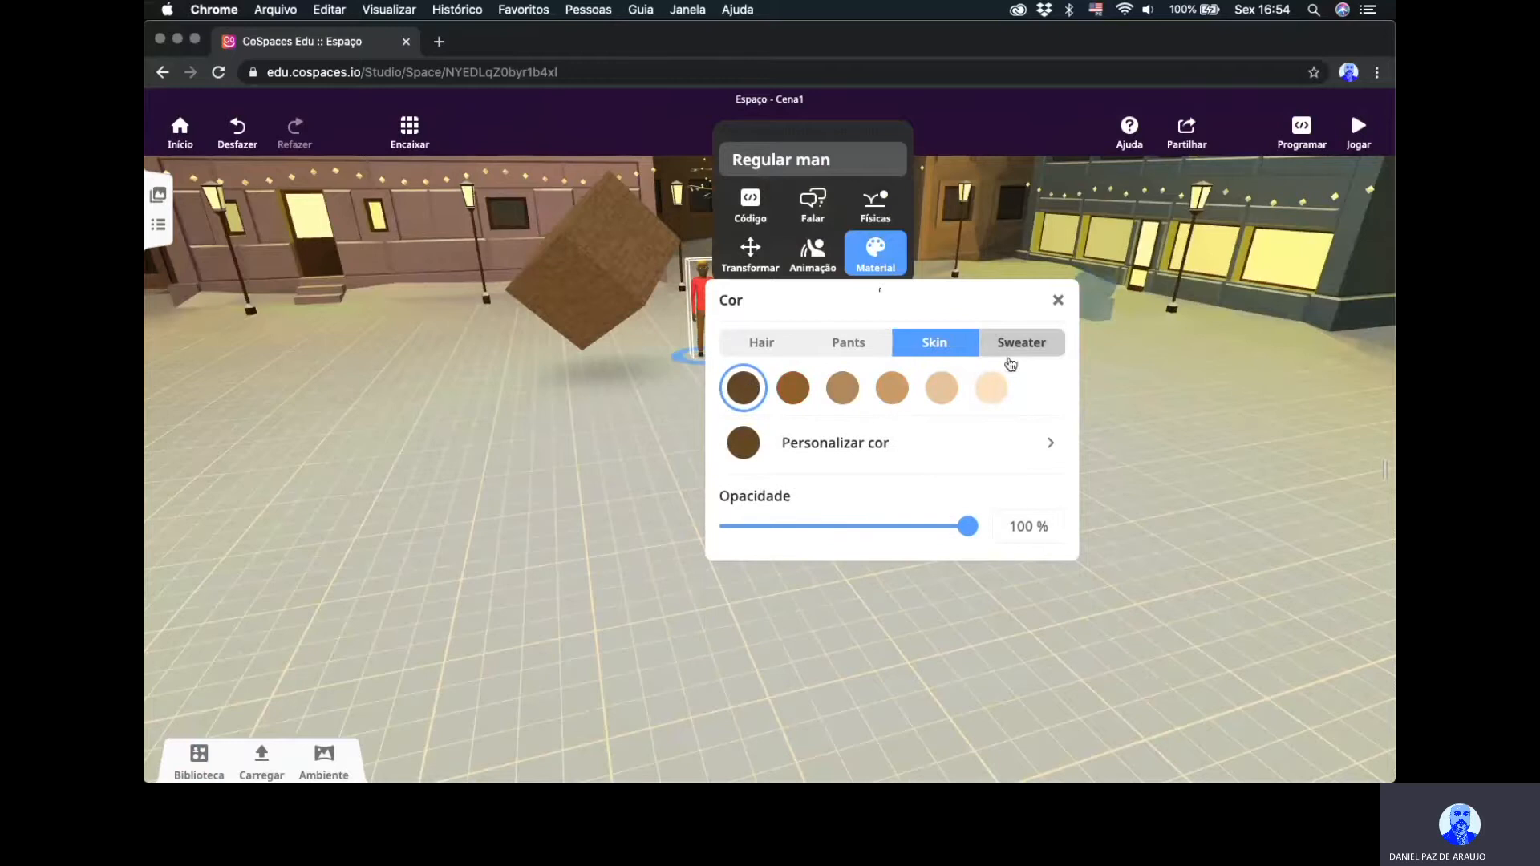
Change the man's sweater to dark green, leaving the custom colour picker unused.
{"action": "left_click", "coordinate": [1023, 346]}
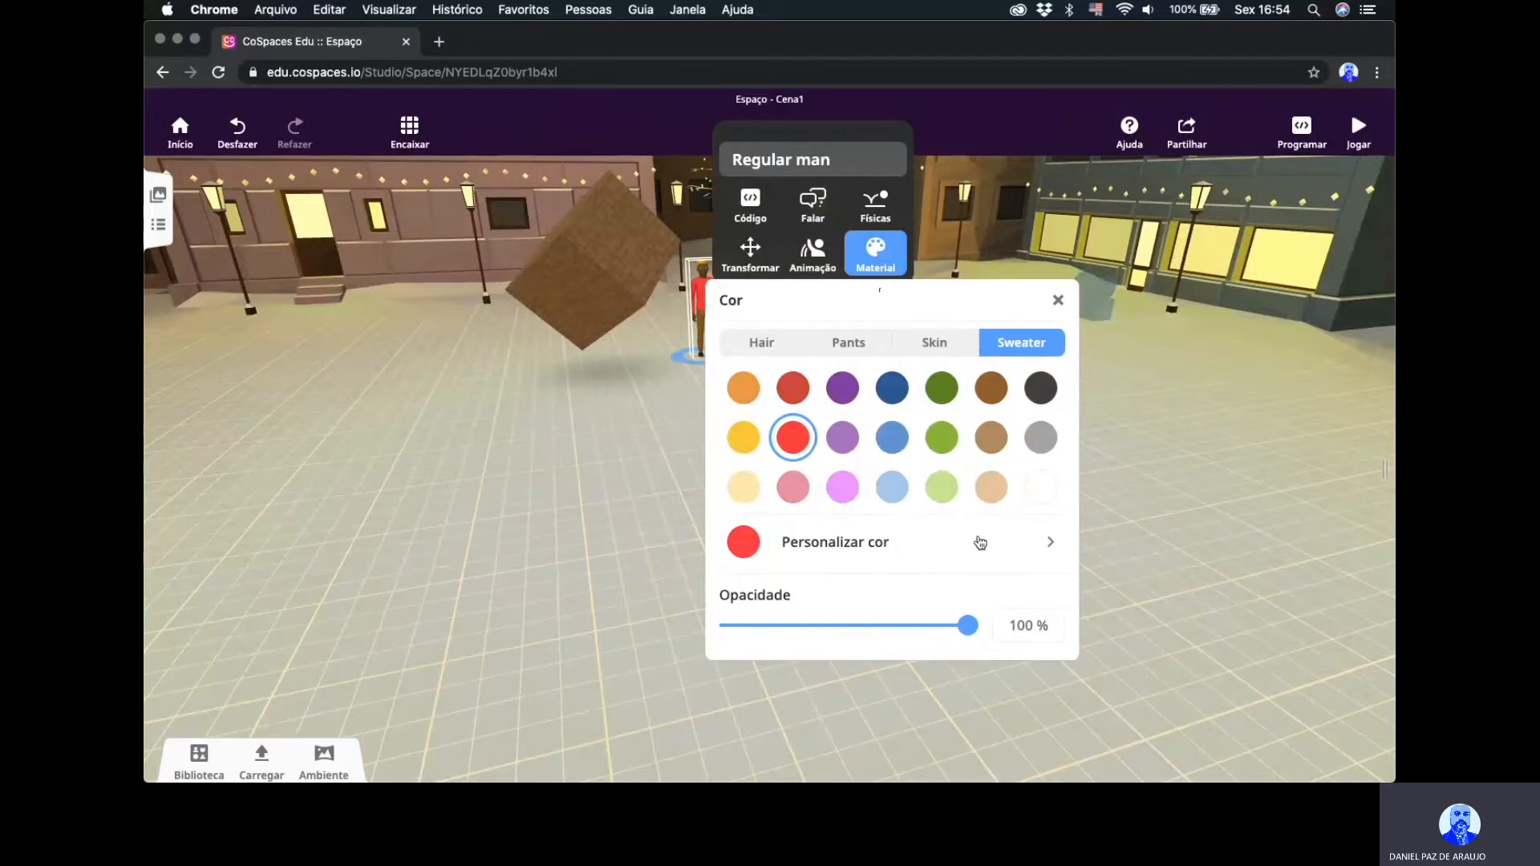
{"action": "left_click", "coordinate": [752, 552]}
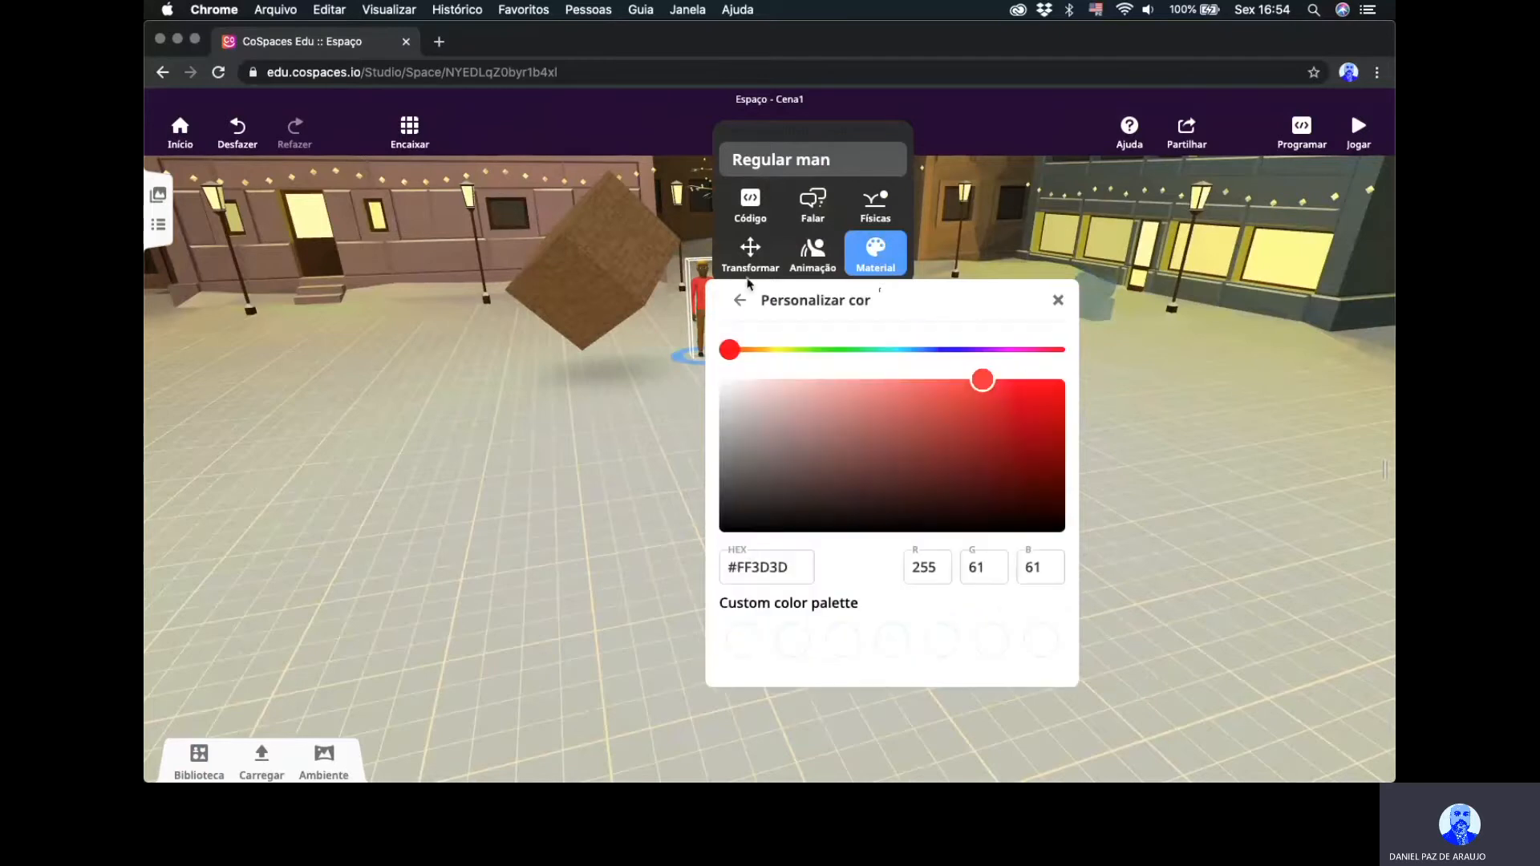
{"action": "left_click", "coordinate": [739, 300]}
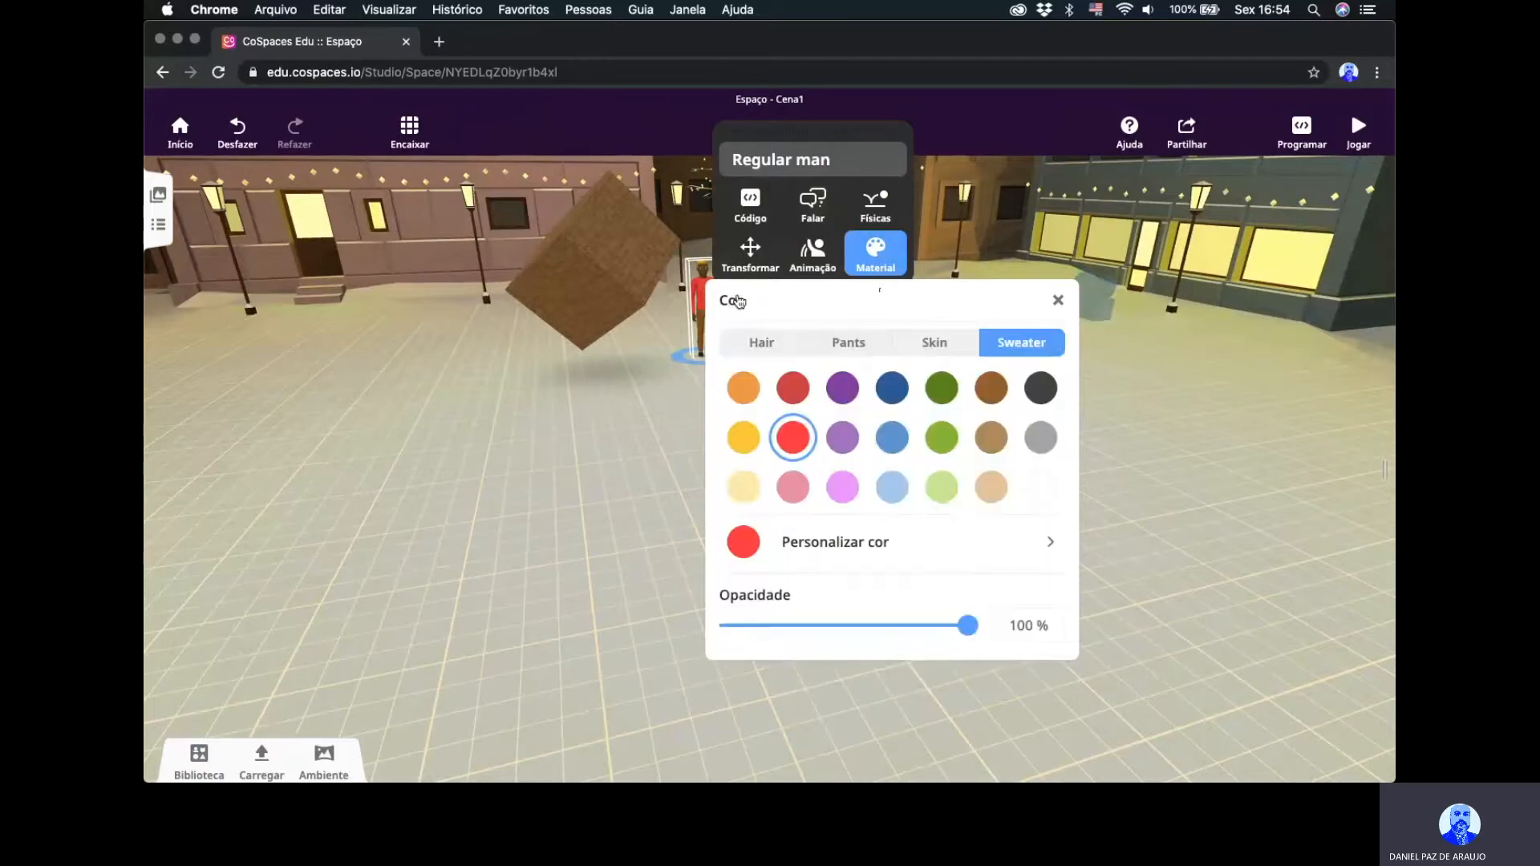
{"action": "left_click", "coordinate": [942, 387]}
{"action": "left_click", "coordinate": [667, 447]}
Review the man's material colours for hair, pants, skin and sweater without changing any of them.
{"action": "left_click_drag", "start_coordinate": [709, 425], "coordinate": [681, 406]}
{"action": "left_click", "coordinate": [760, 334]}
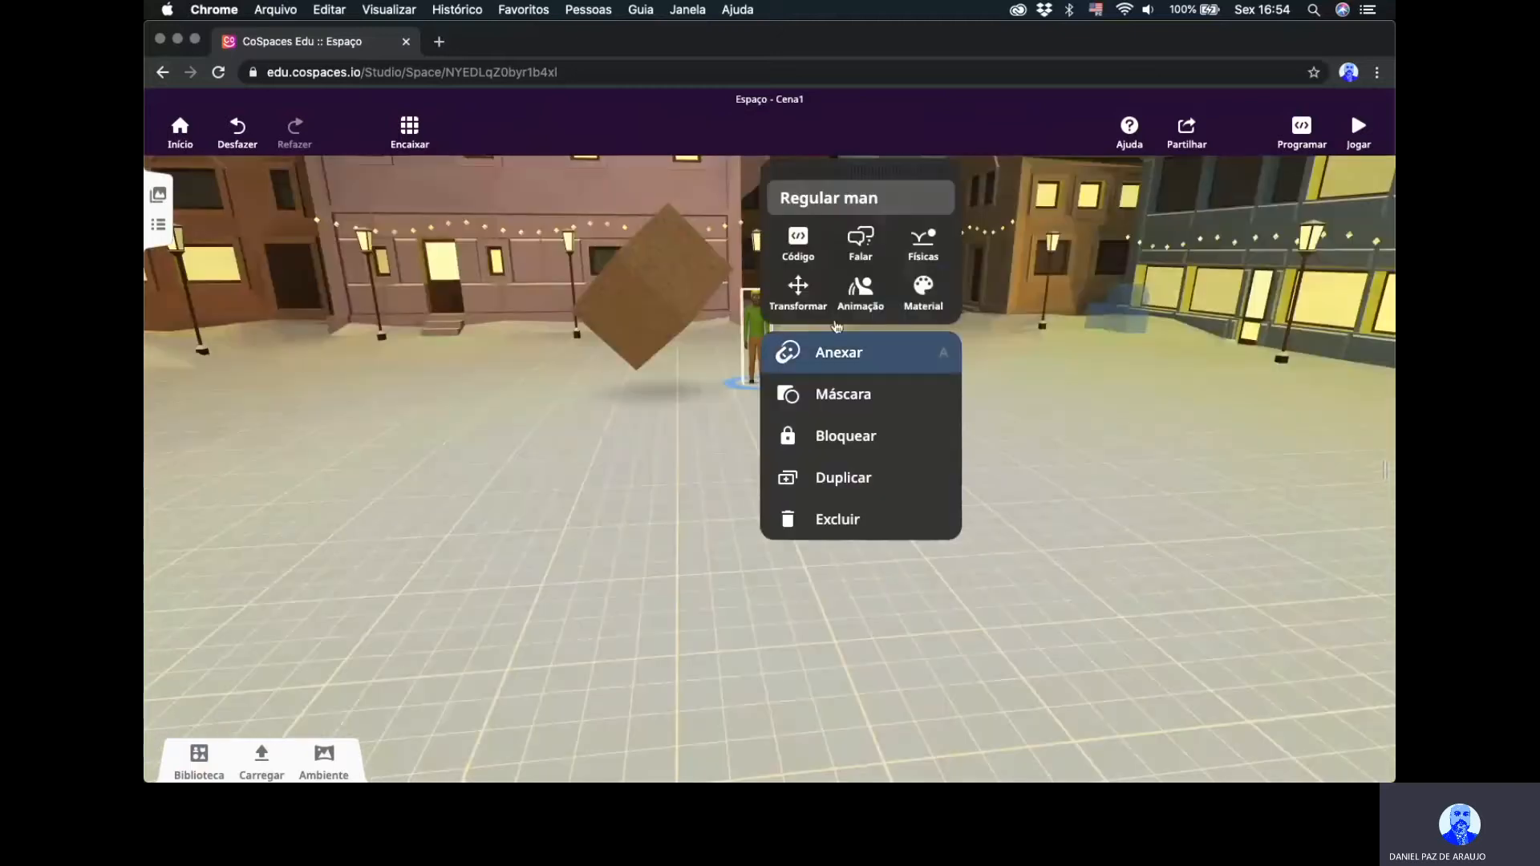
{"action": "left_click", "coordinate": [923, 291]}
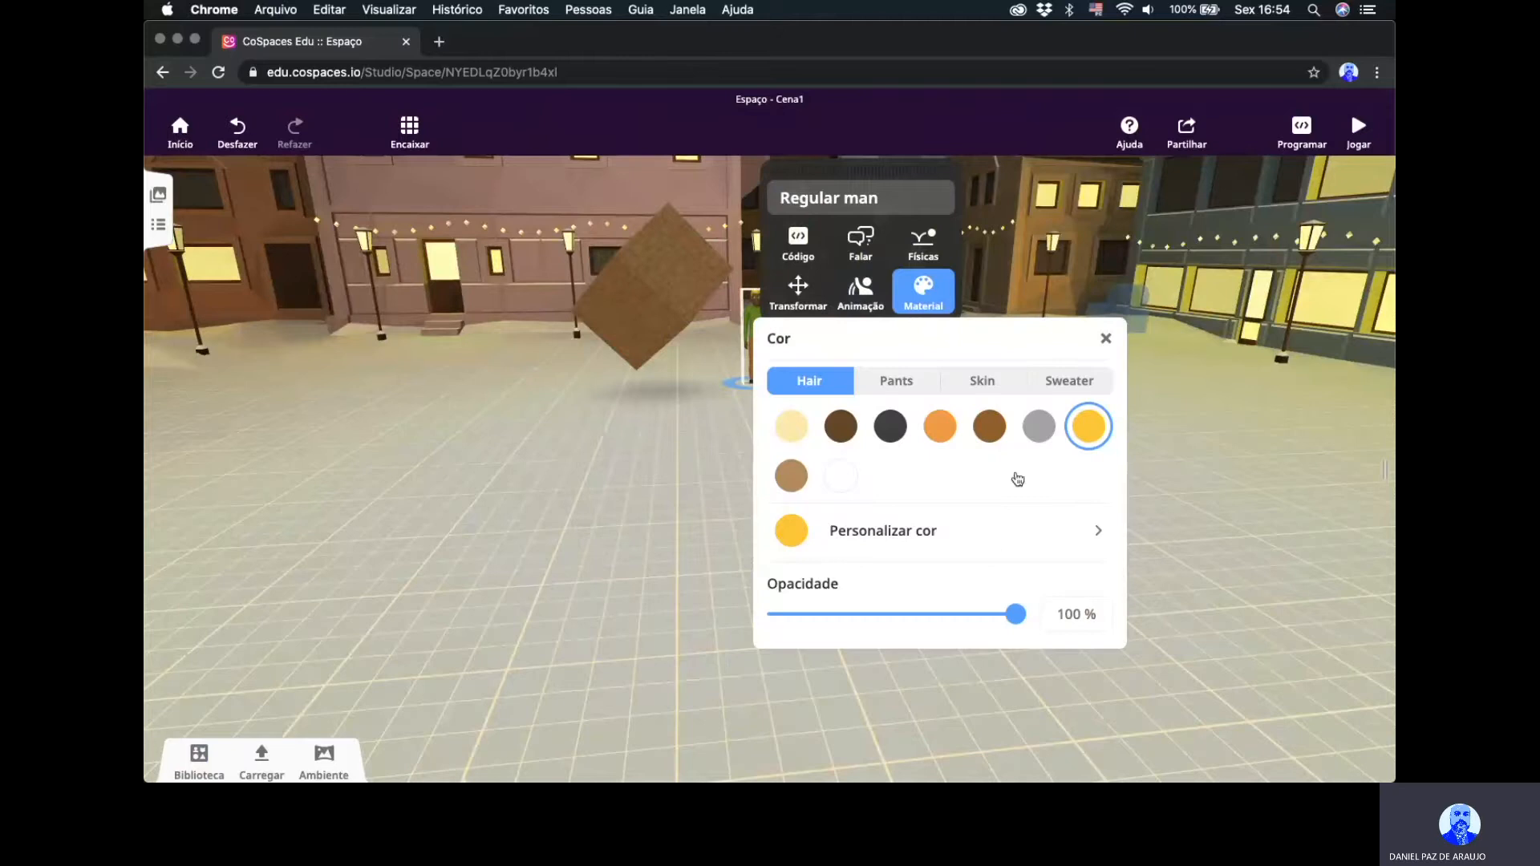
{"action": "left_click", "coordinate": [901, 387]}
{"action": "left_click", "coordinate": [988, 382]}
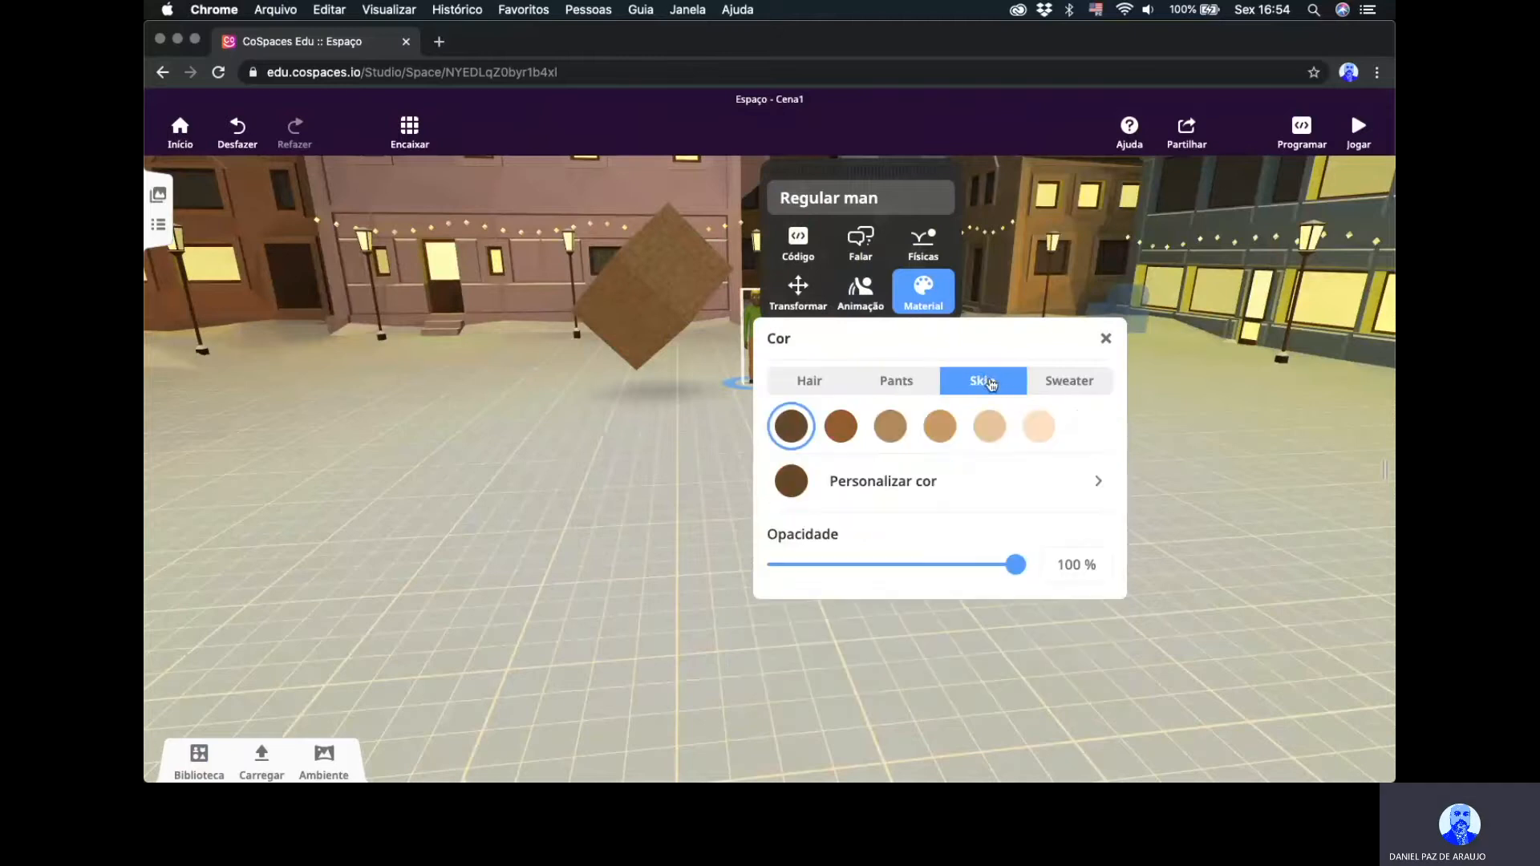
{"action": "left_click", "coordinate": [1064, 382]}
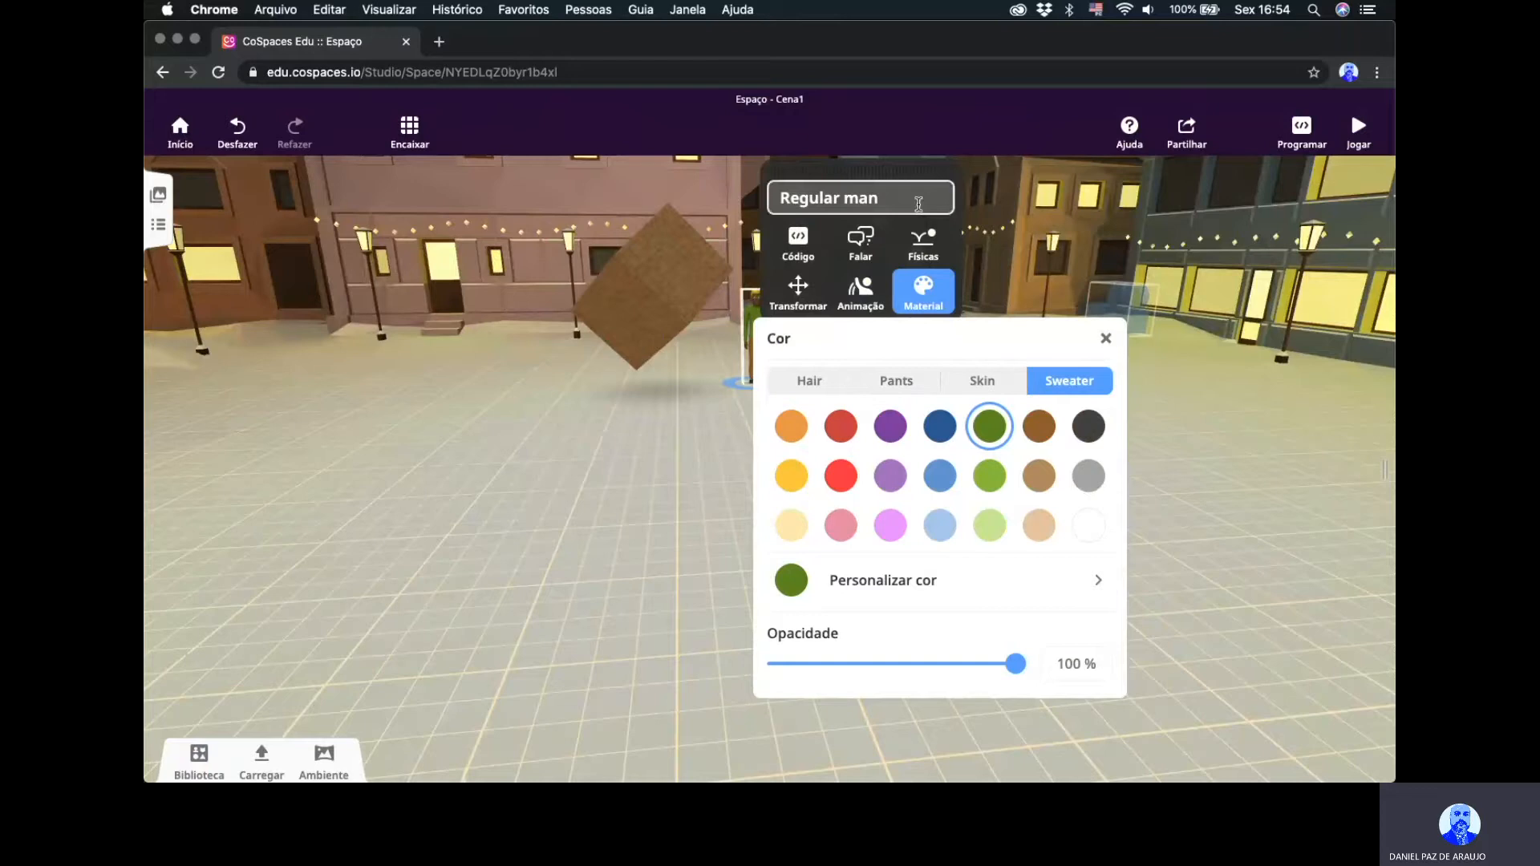
{"action": "left_click", "coordinate": [1106, 339]}
Set the man's animation to the Laugh reaction.
{"action": "left_click", "coordinate": [862, 291]}
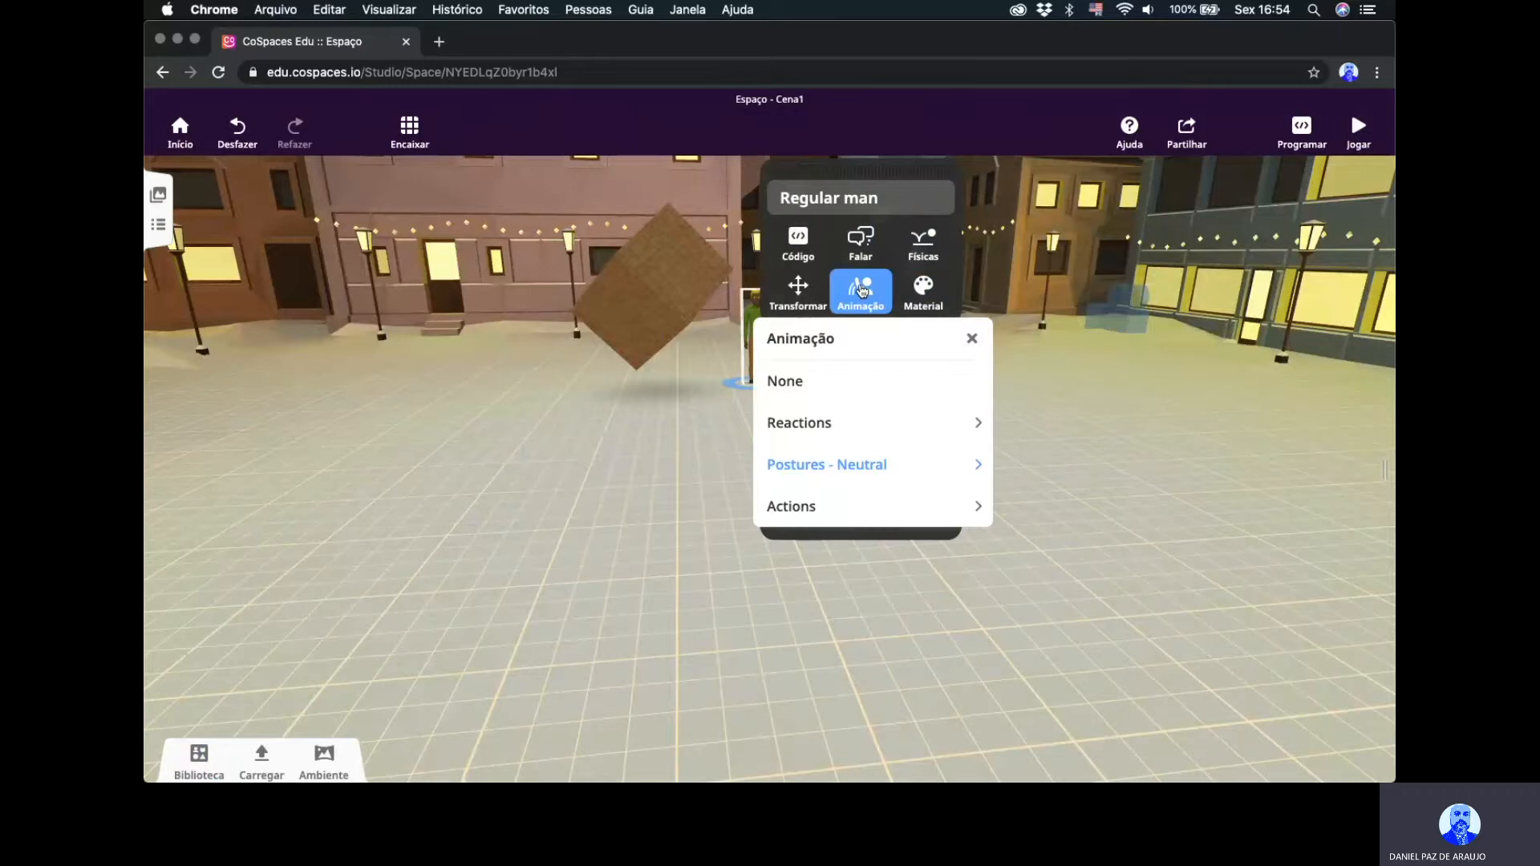
{"action": "left_click", "coordinate": [840, 431]}
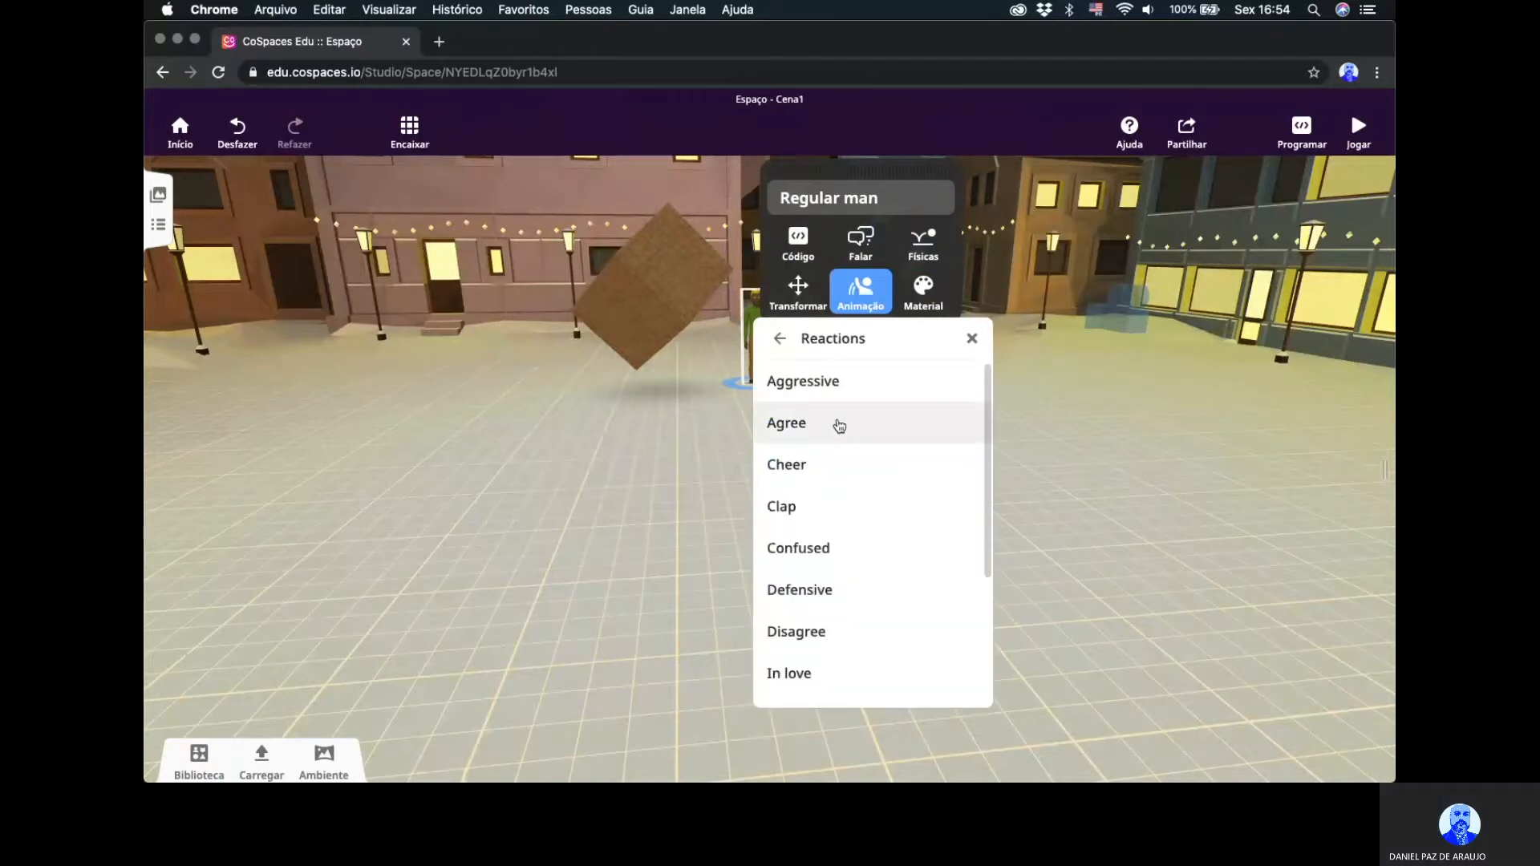
{"action": "scroll", "coordinate": [902, 604], "scroll_direction": "down", "scroll_amount": 5}
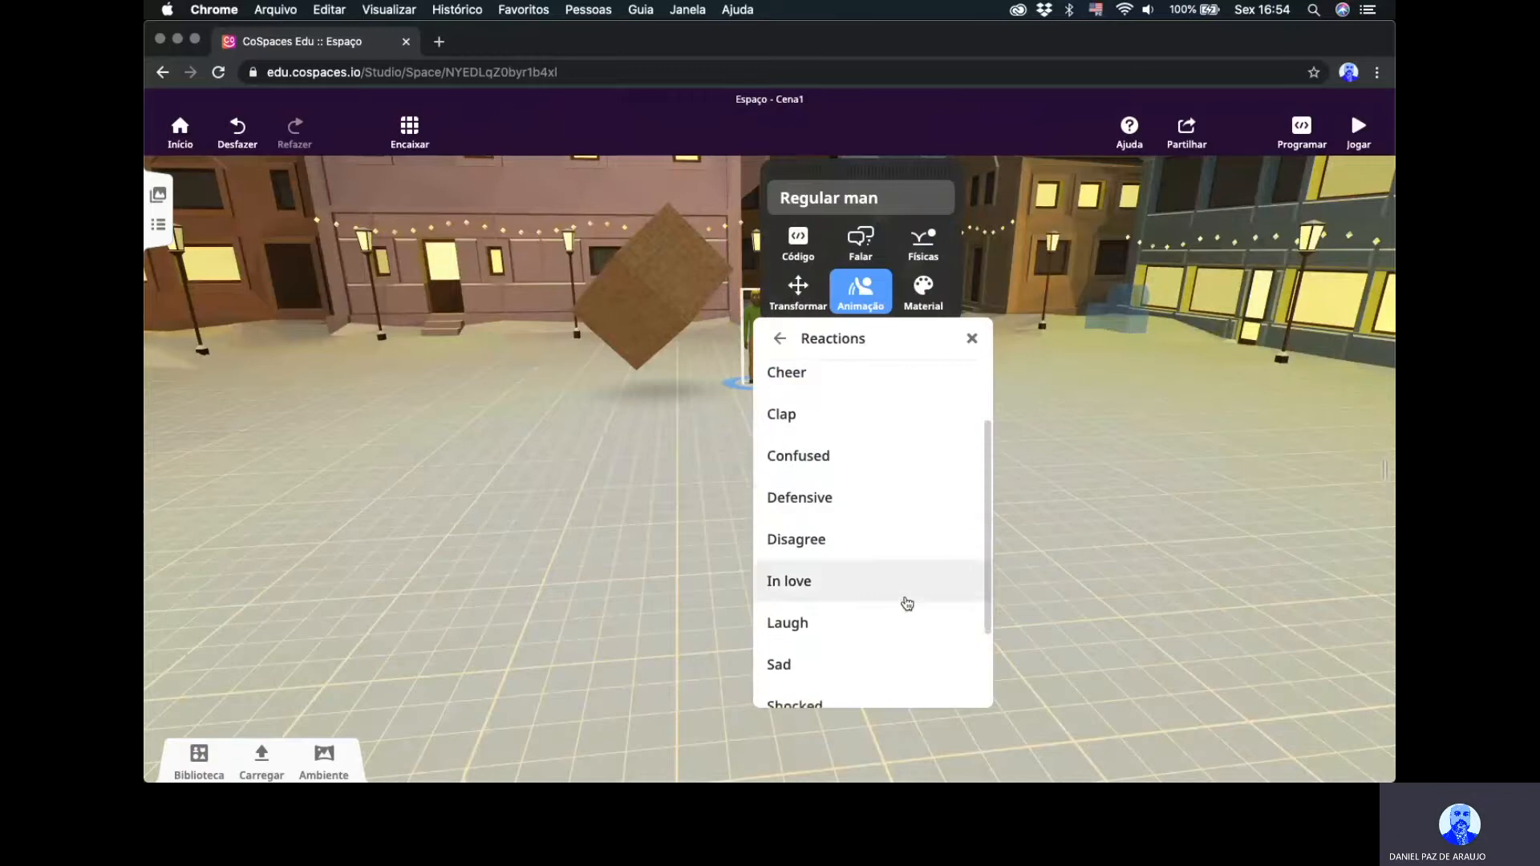
{"action": "left_click", "coordinate": [826, 526]}
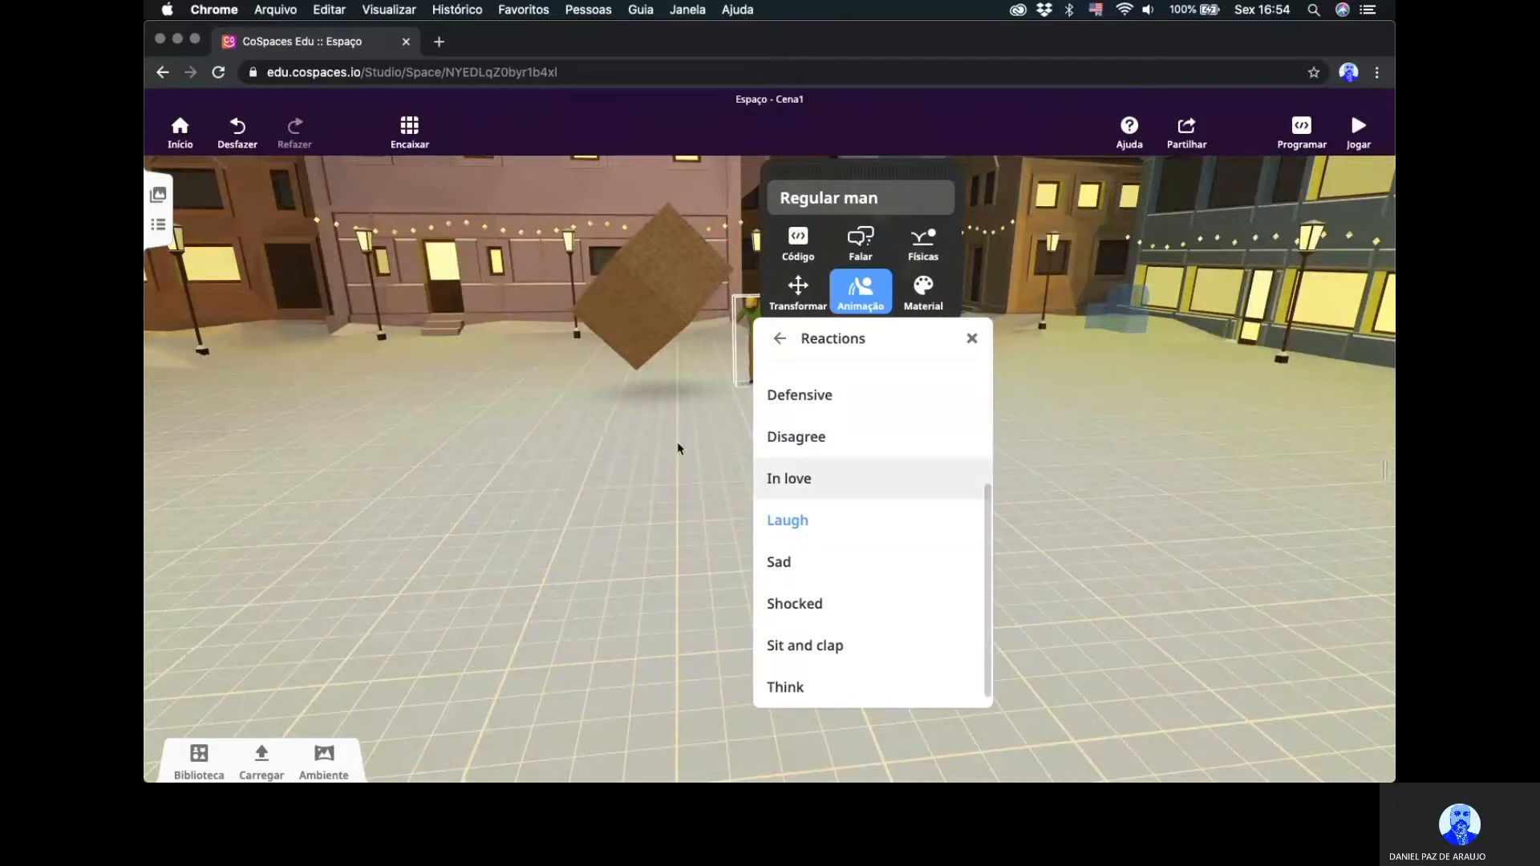
{"action": "left_click", "coordinate": [799, 393]}
{"action": "scroll", "coordinate": [791, 387], "scroll_direction": "up", "scroll_amount": 3}
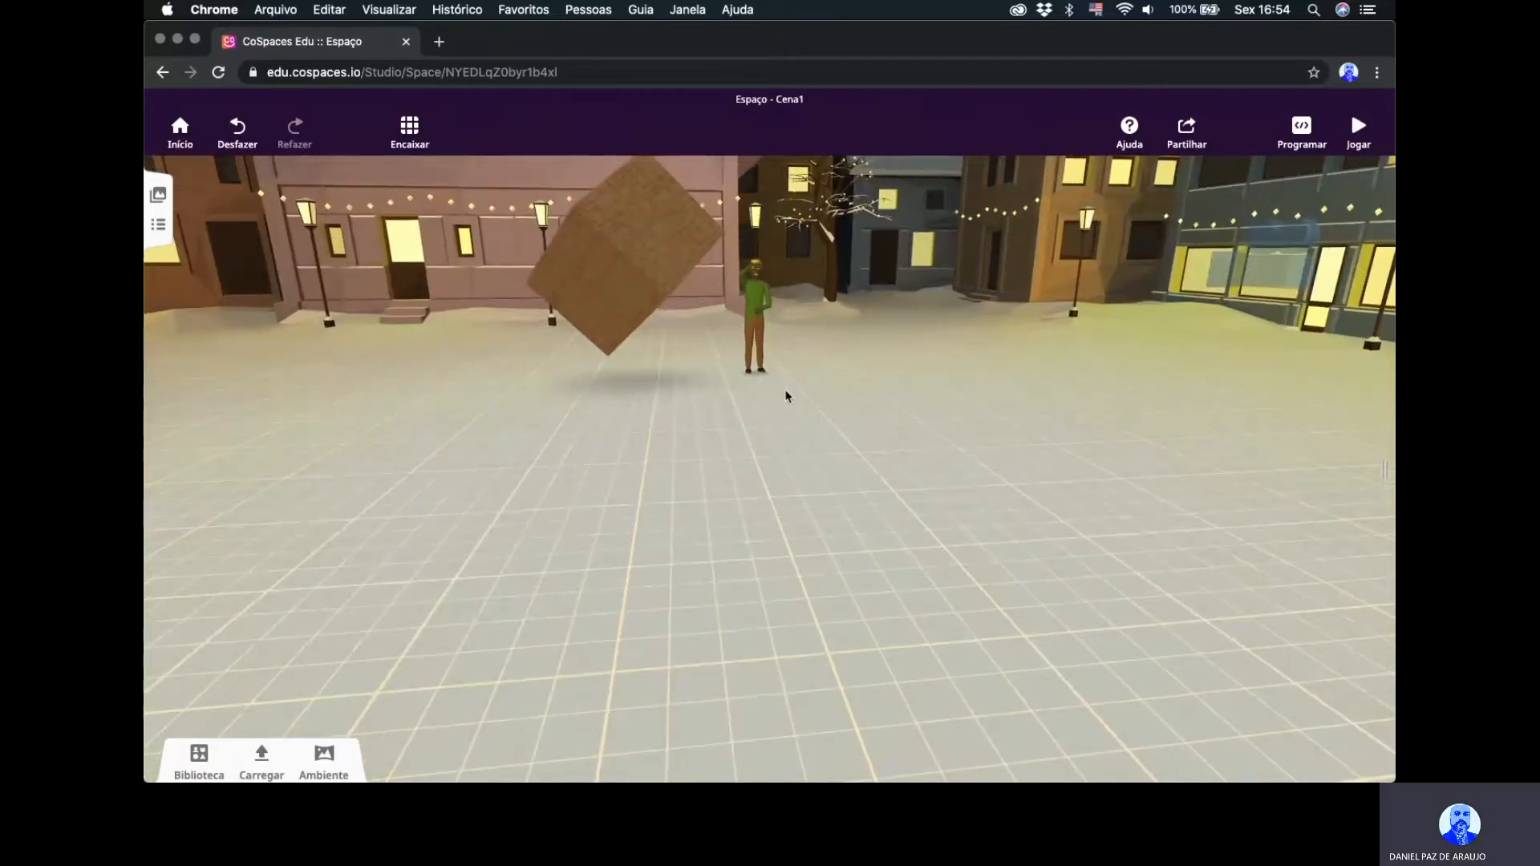
{"action": "scroll", "coordinate": [782, 457], "scroll_direction": "up", "scroll_amount": 3}
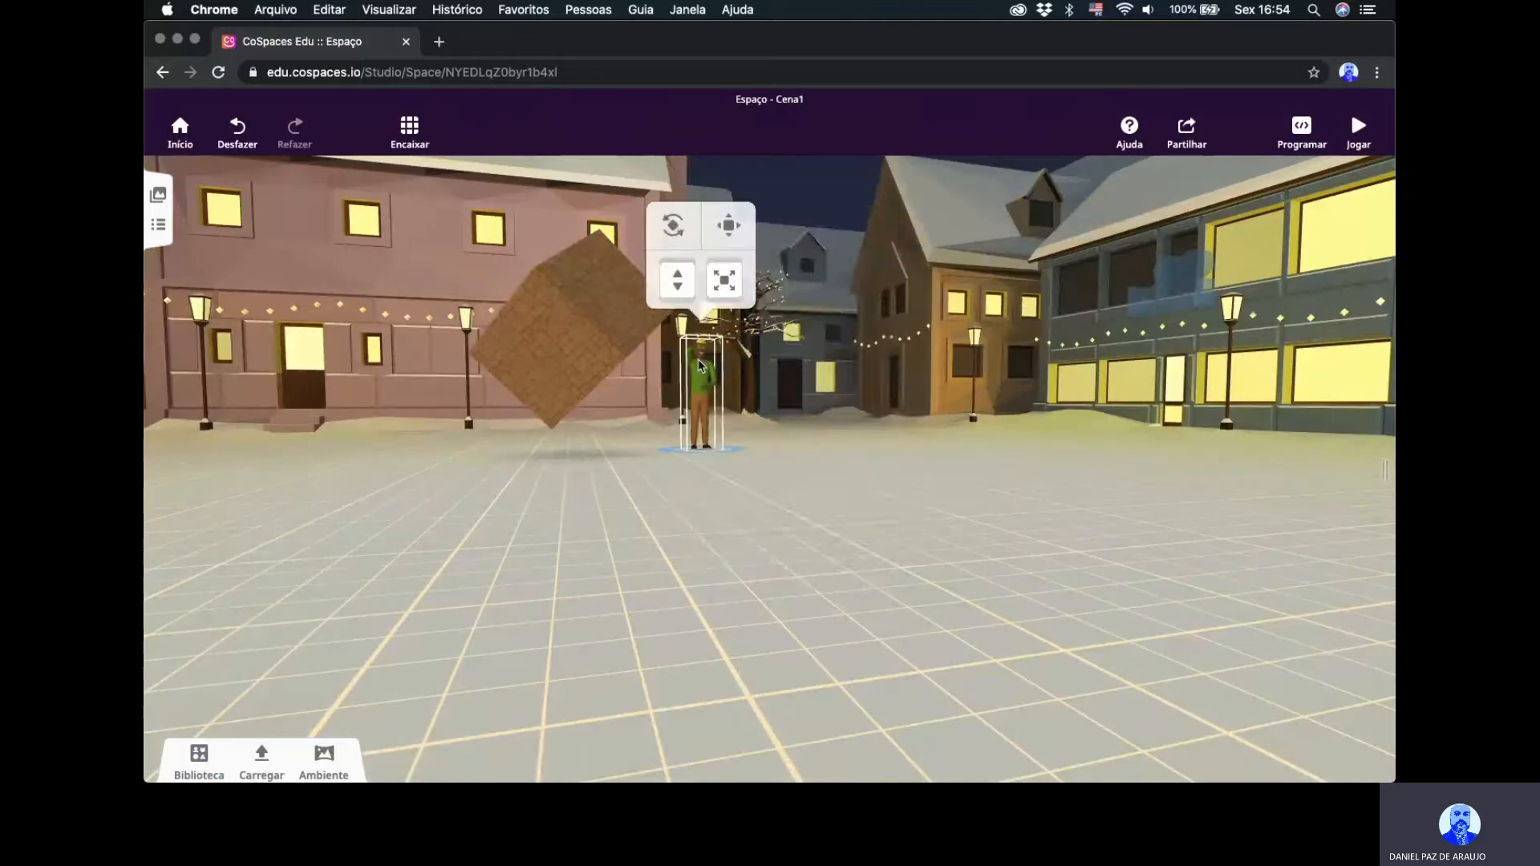
Try out the Confused, Clap, Agree and Aggressive reactions as the man's animation.
{"action": "left_click", "coordinate": [699, 365]}
{"action": "left_click_drag", "start_coordinate": [589, 485], "coordinate": [644, 480]}
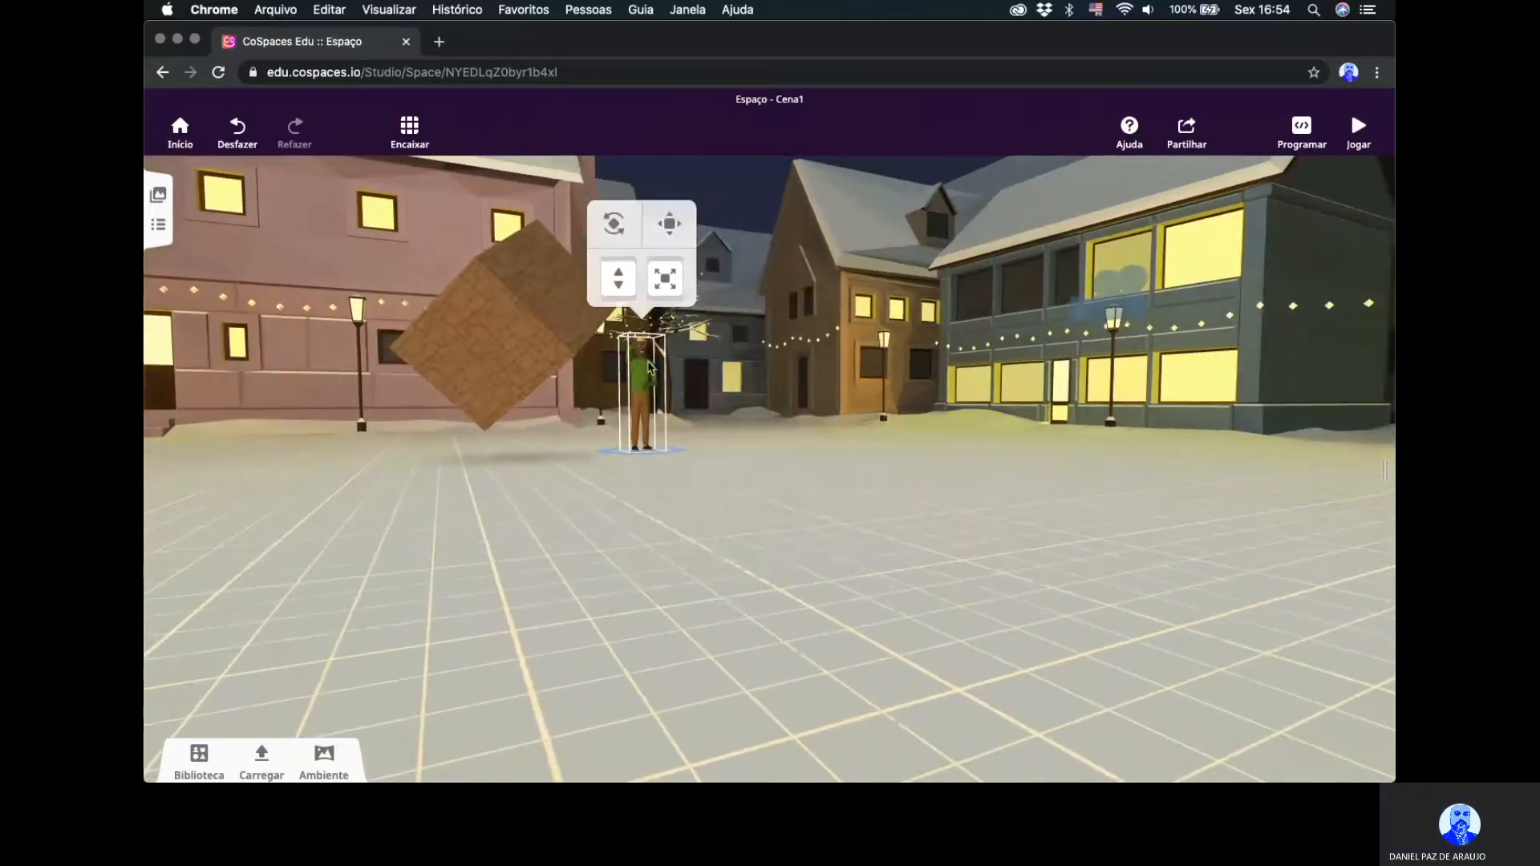
{"action": "right_click", "coordinate": [643, 370]}
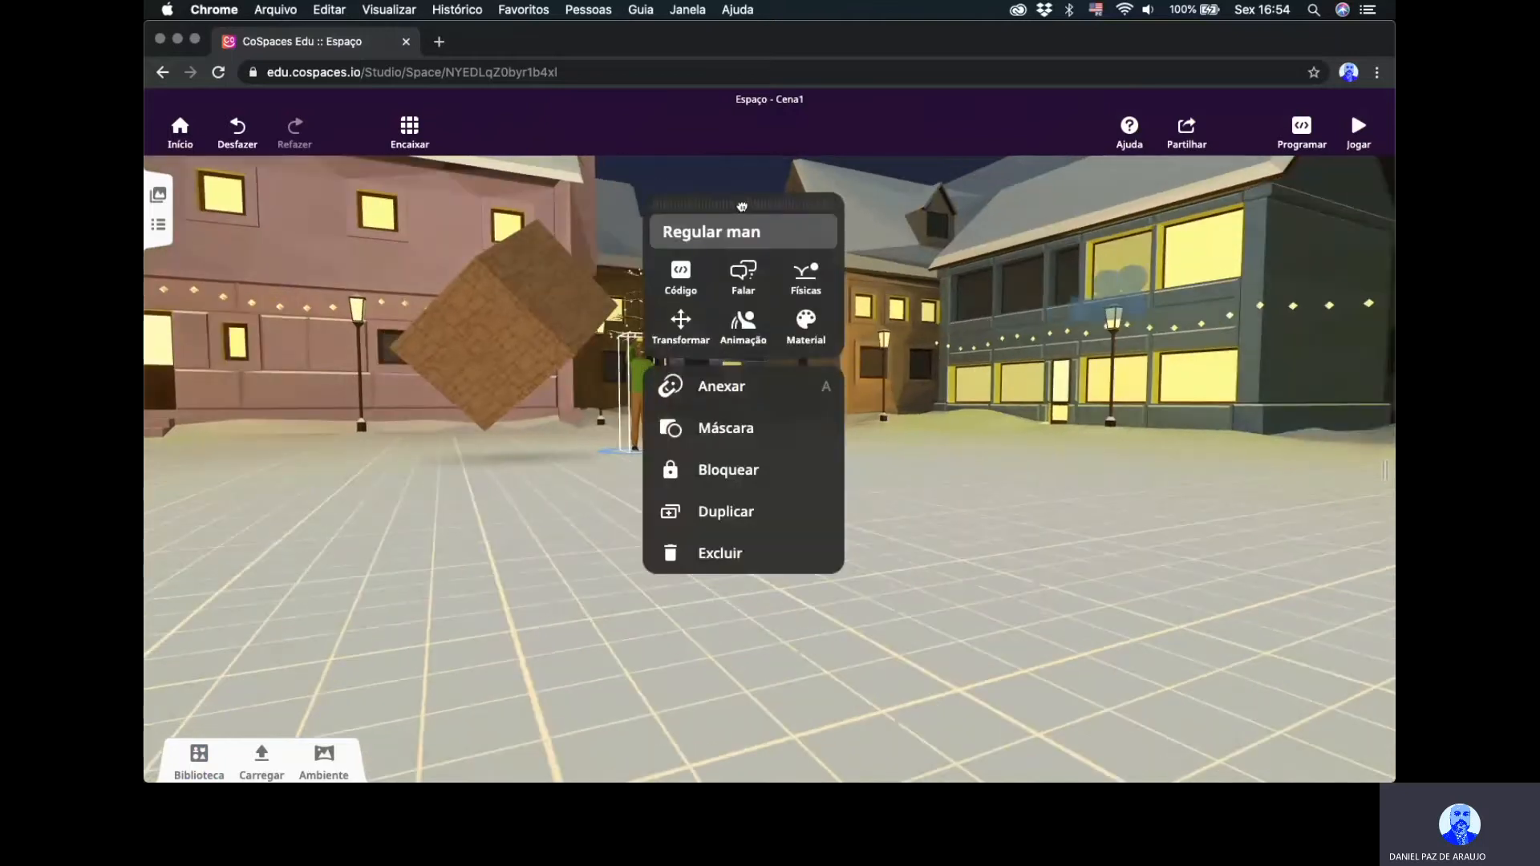
{"action": "left_click_drag", "start_coordinate": [742, 207], "coordinate": [861, 225]}
{"action": "left_click", "coordinate": [873, 355]}
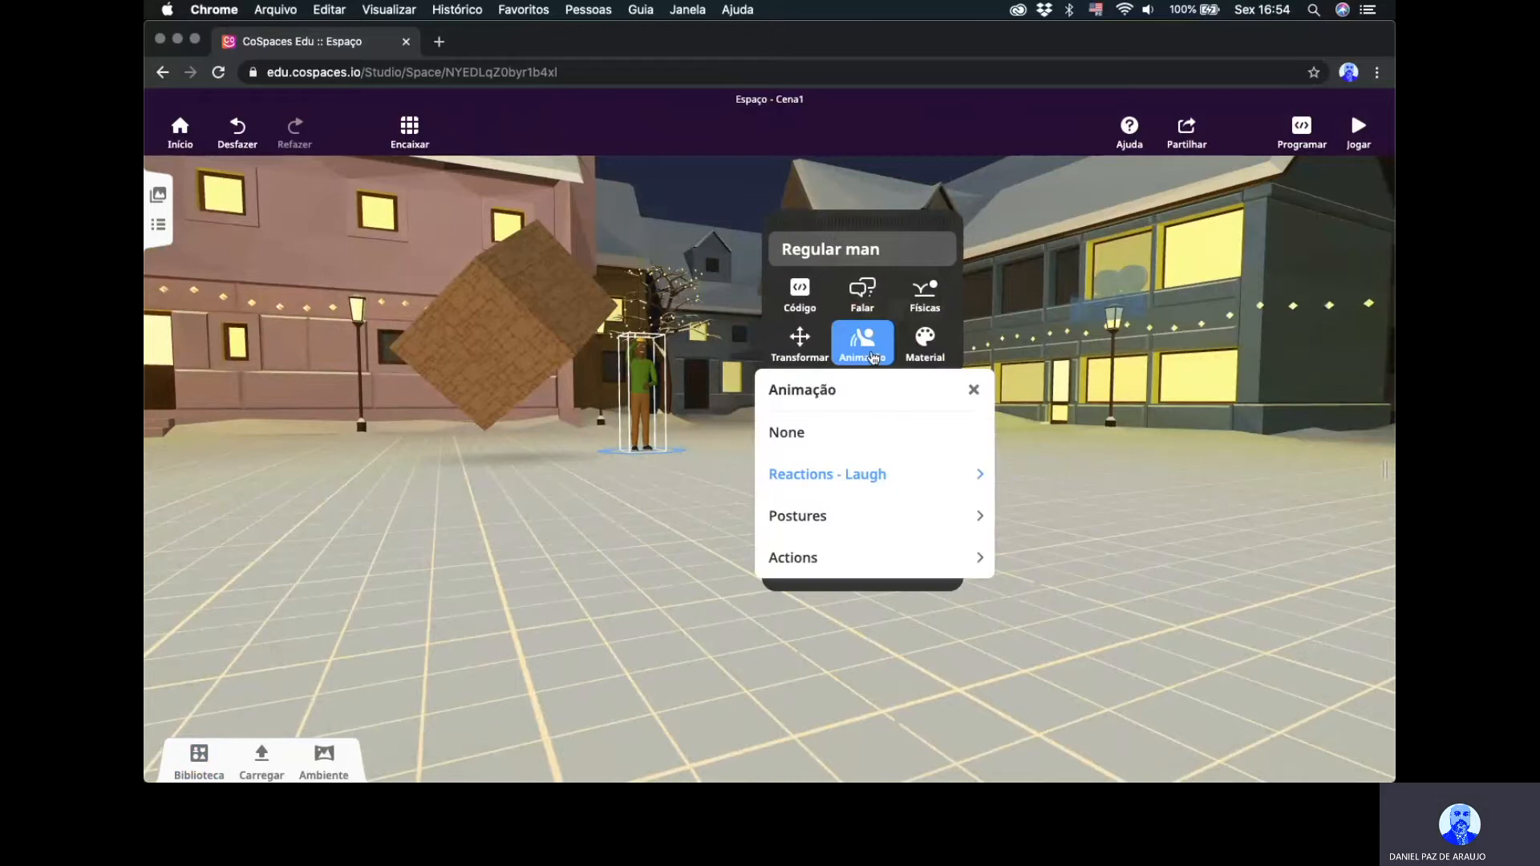
{"action": "left_click", "coordinate": [861, 481]}
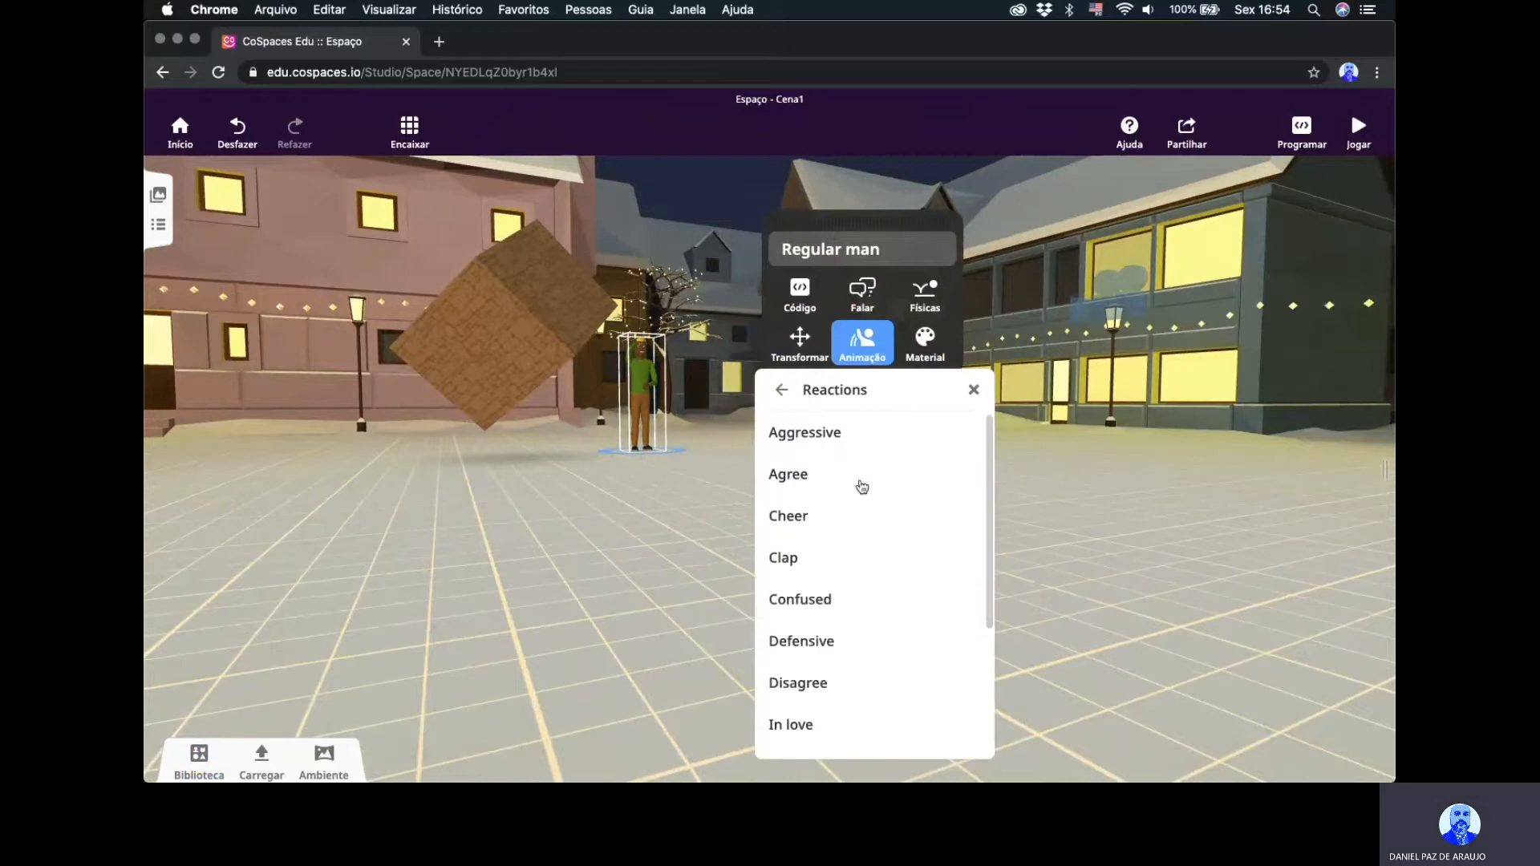
{"action": "left_click", "coordinate": [873, 615]}
{"action": "left_click", "coordinate": [846, 566]}
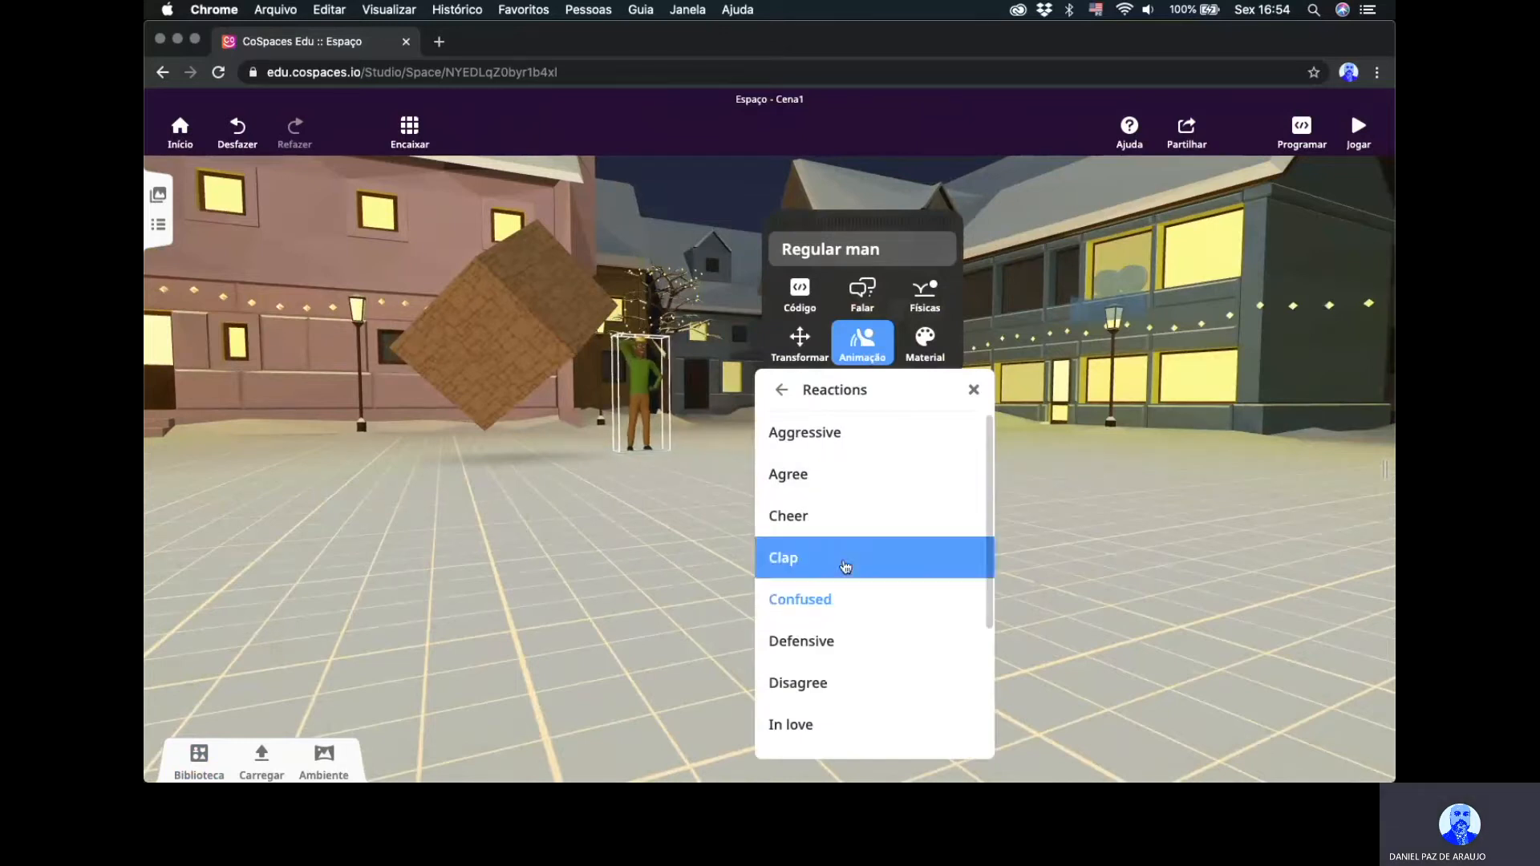
{"action": "left_click", "coordinate": [851, 477]}
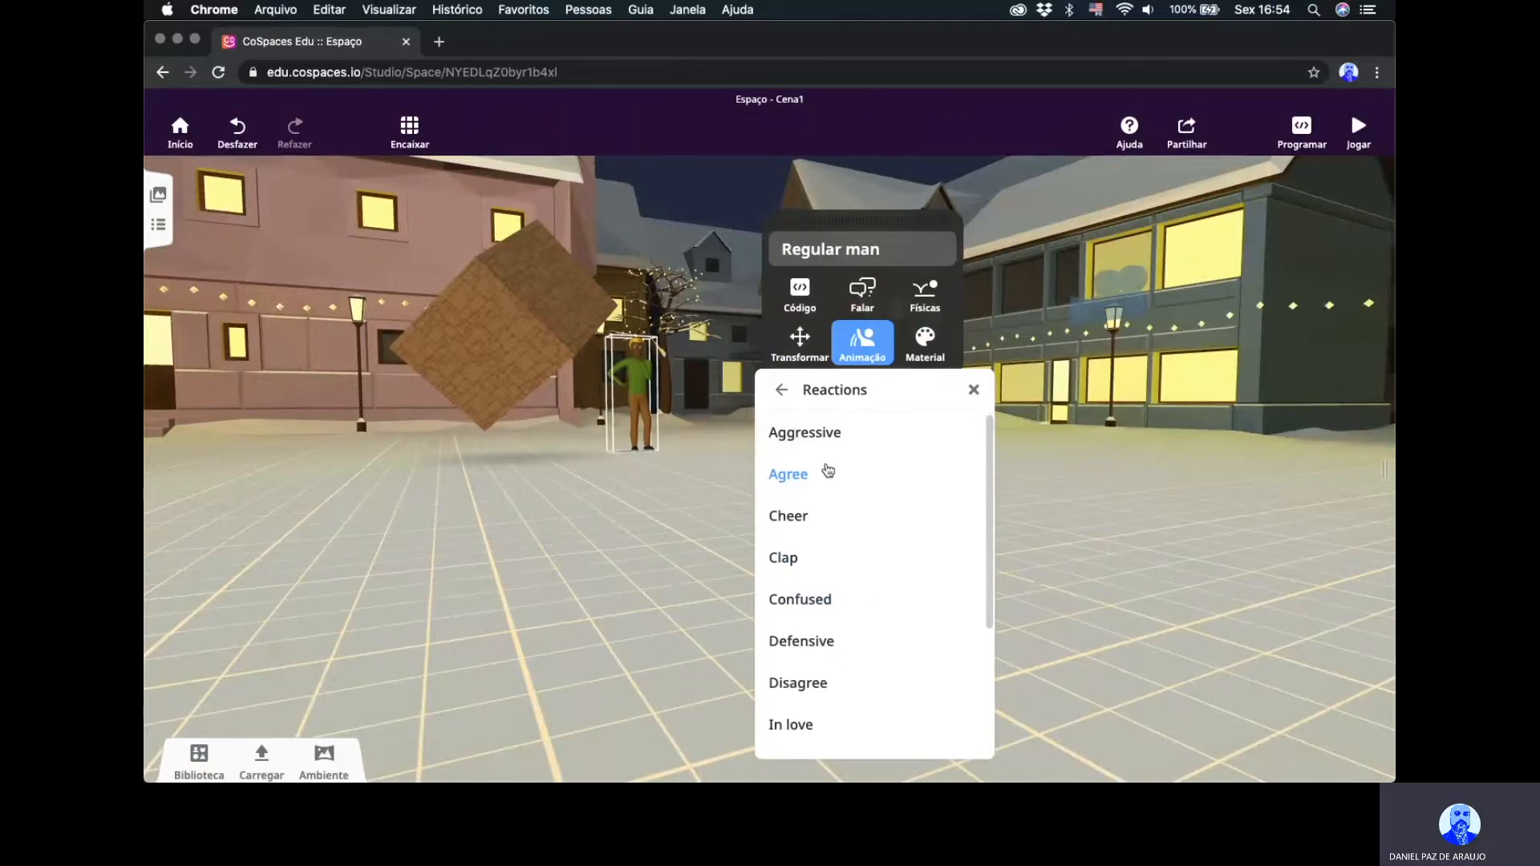
{"action": "left_click", "coordinate": [824, 434]}
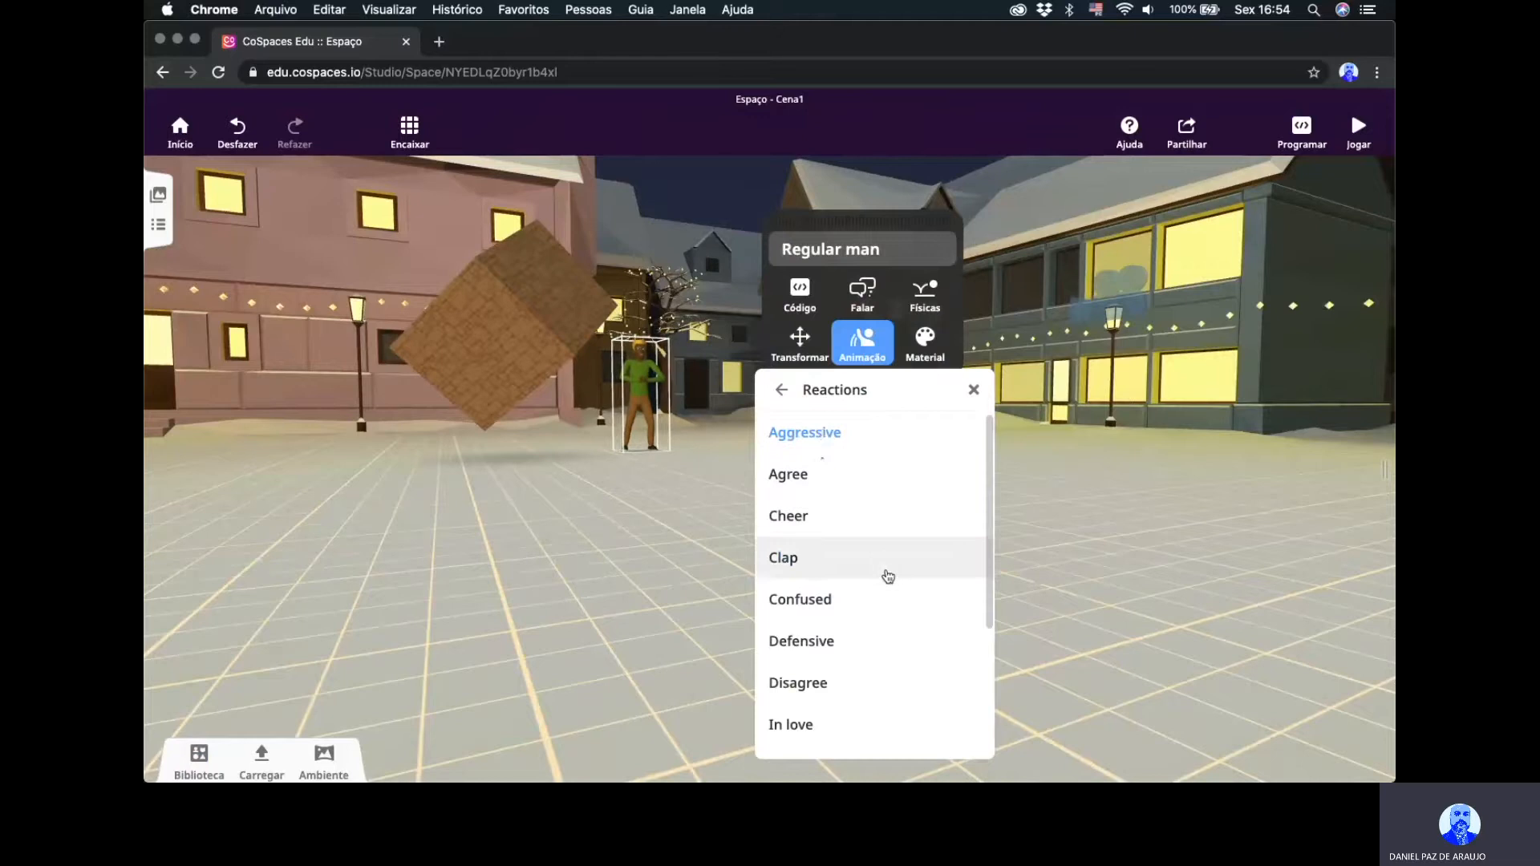
Set the man's animation to the Think reaction and leave his settings.
{"action": "scroll", "coordinate": [886, 577], "scroll_direction": "down", "scroll_amount": 5}
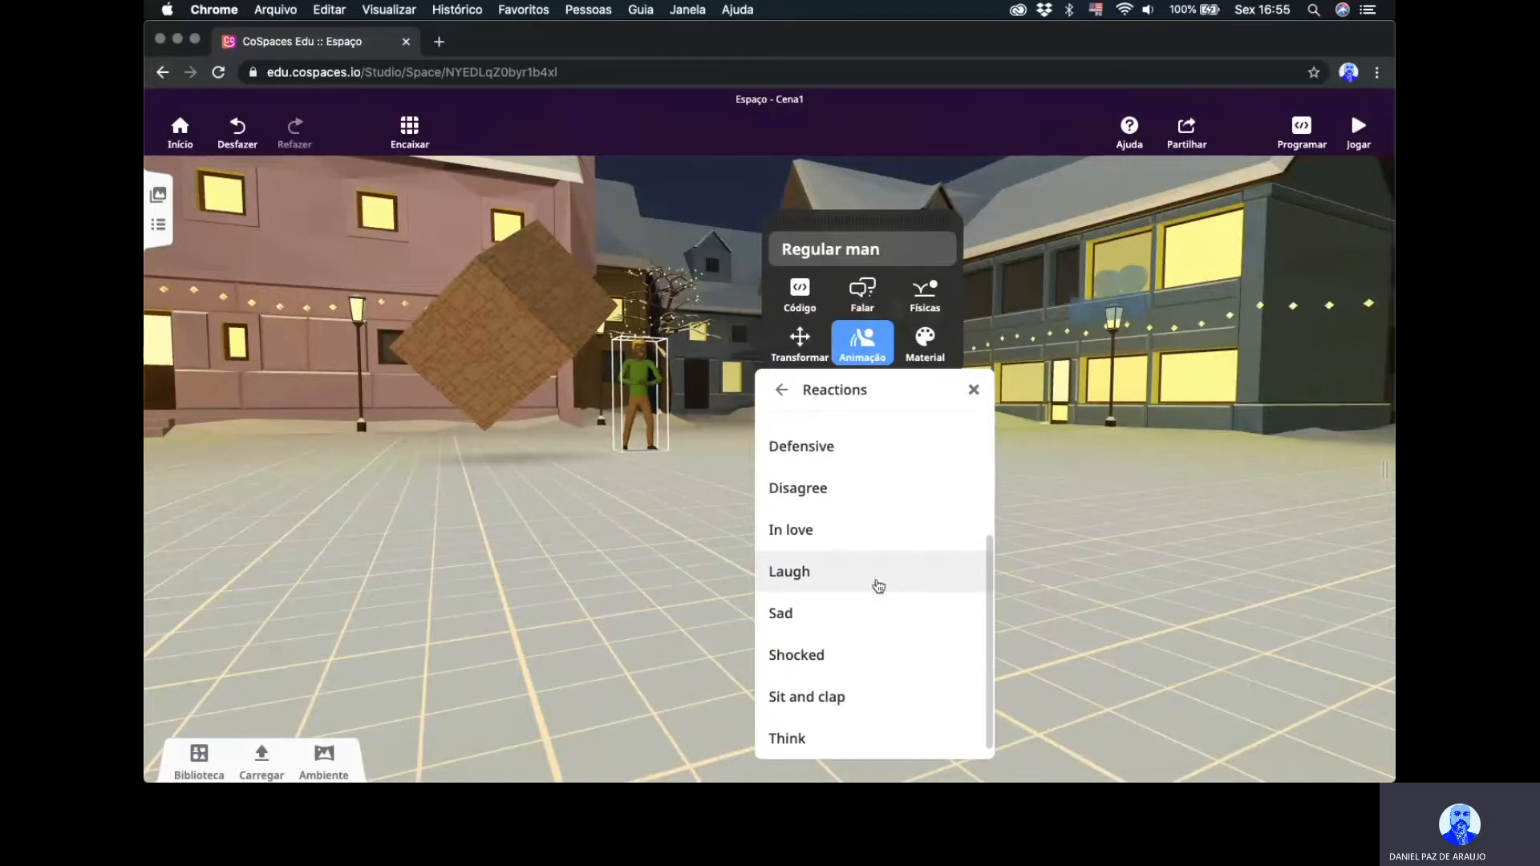
{"action": "left_click", "coordinate": [822, 740]}
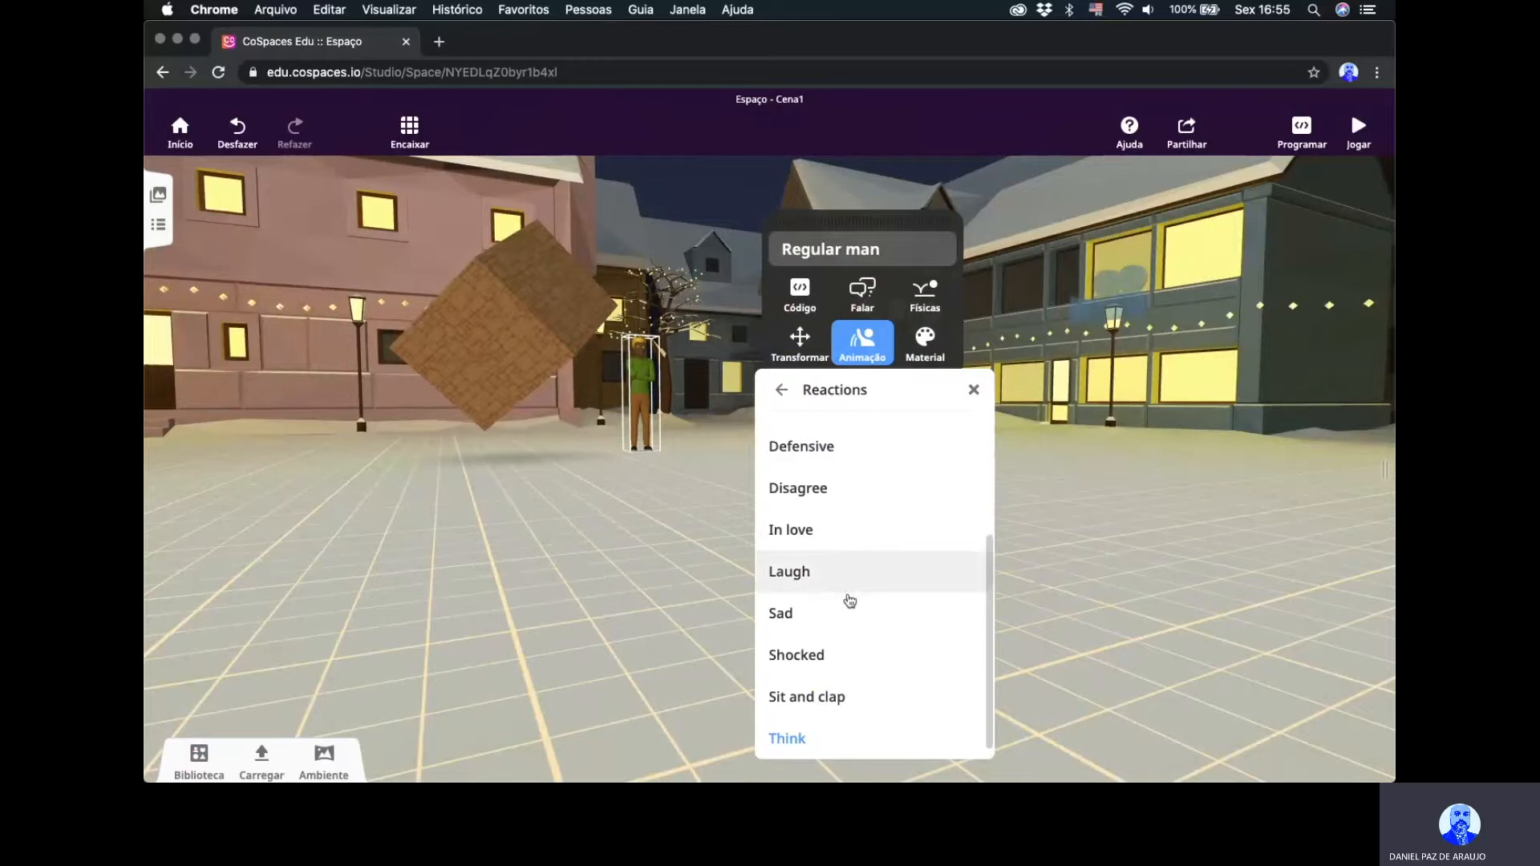
{"action": "left_click", "coordinate": [688, 482]}
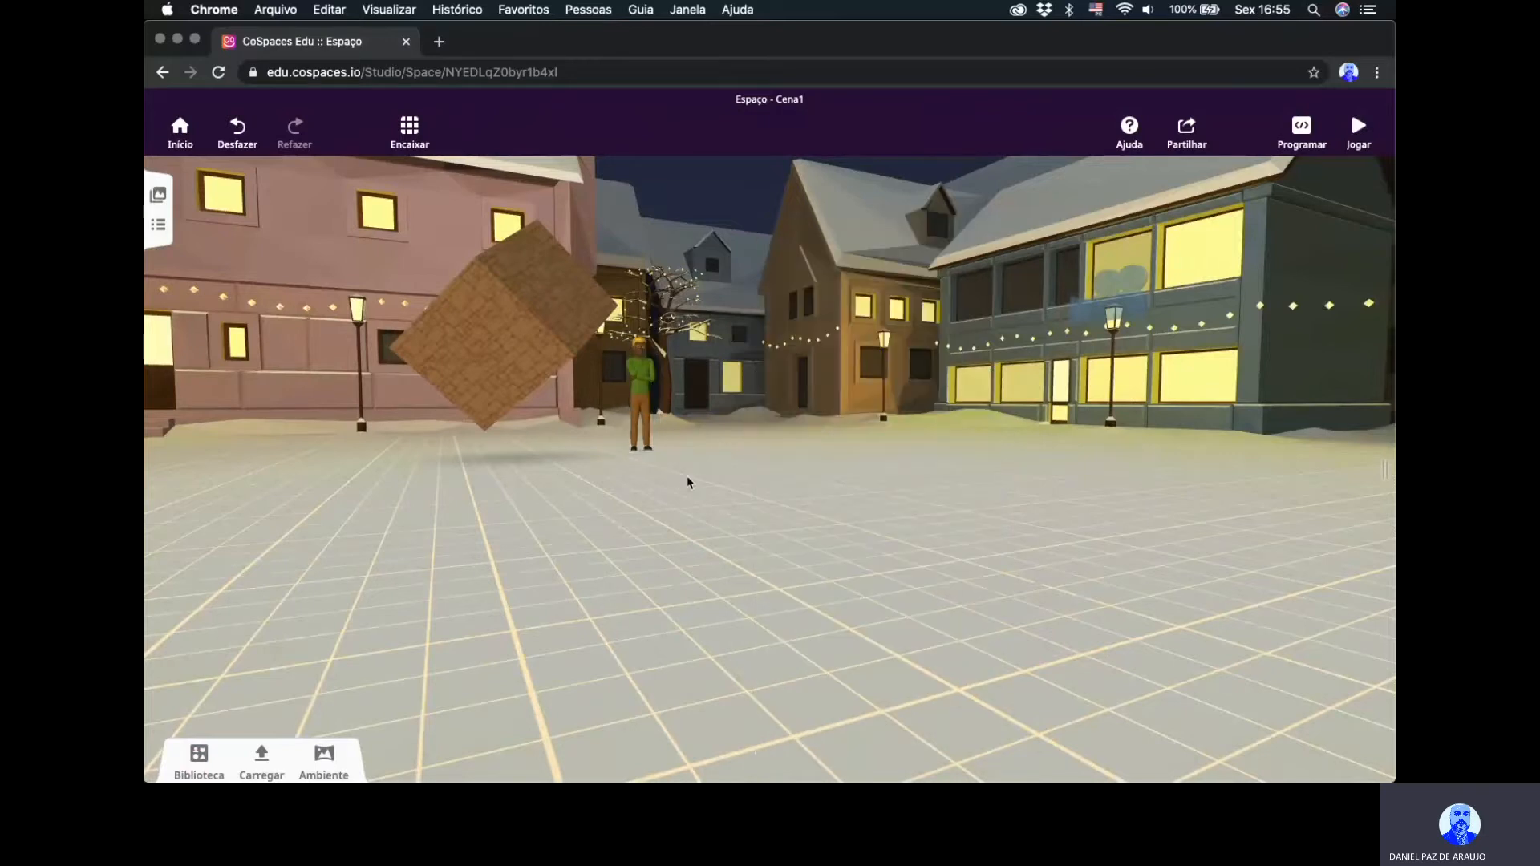
Give the man a thought bubble reading "O que será isso...?".
{"action": "left_click_drag", "start_coordinate": [688, 481], "coordinate": [947, 418]}
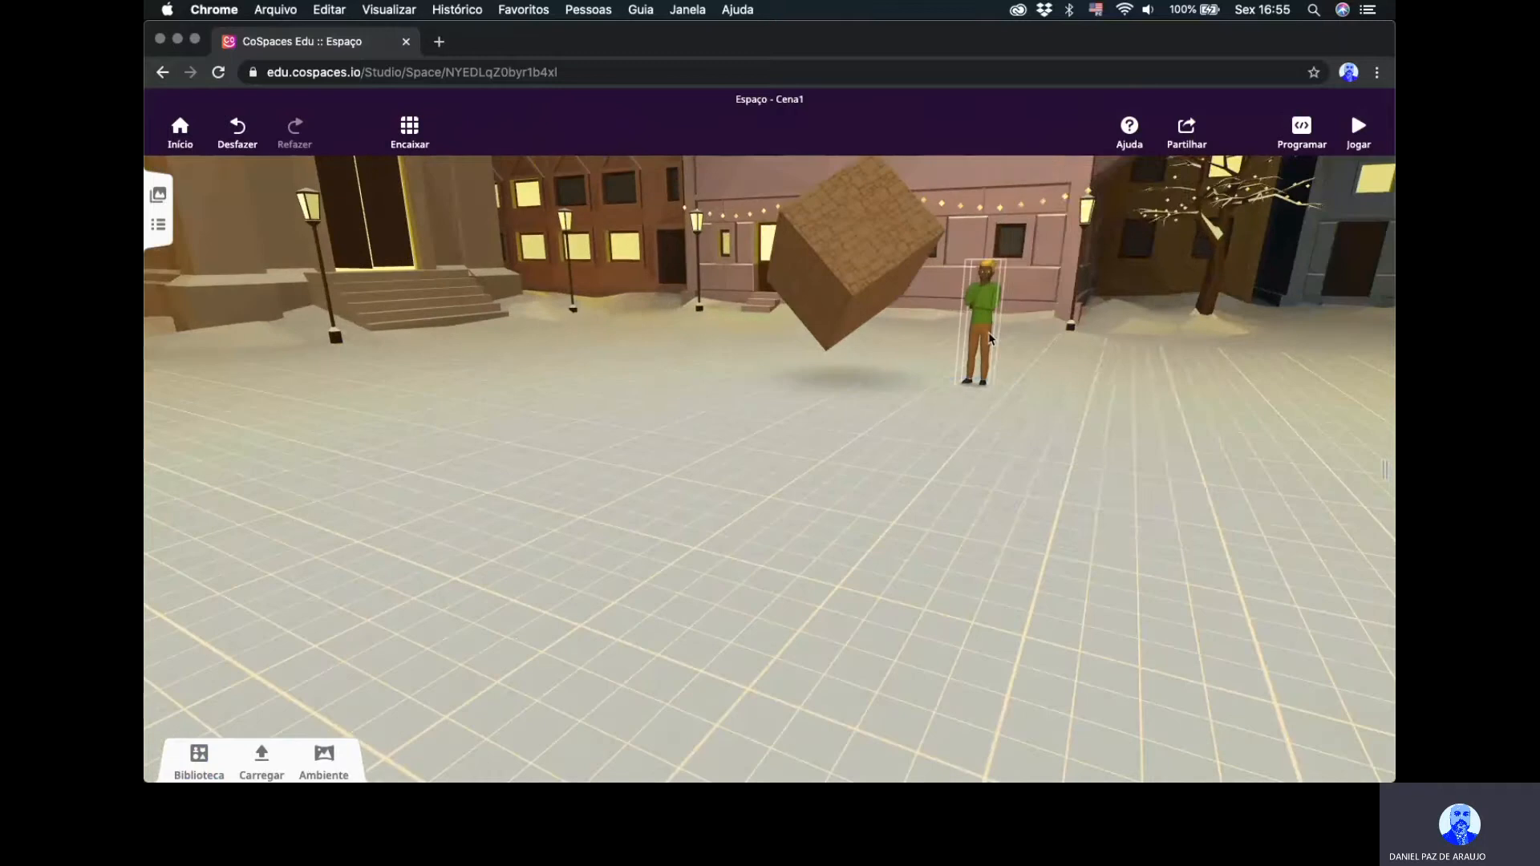
{"action": "left_click", "coordinate": [980, 321]}
{"action": "right_click", "coordinate": [980, 321]}
{"action": "left_click", "coordinate": [1092, 250]}
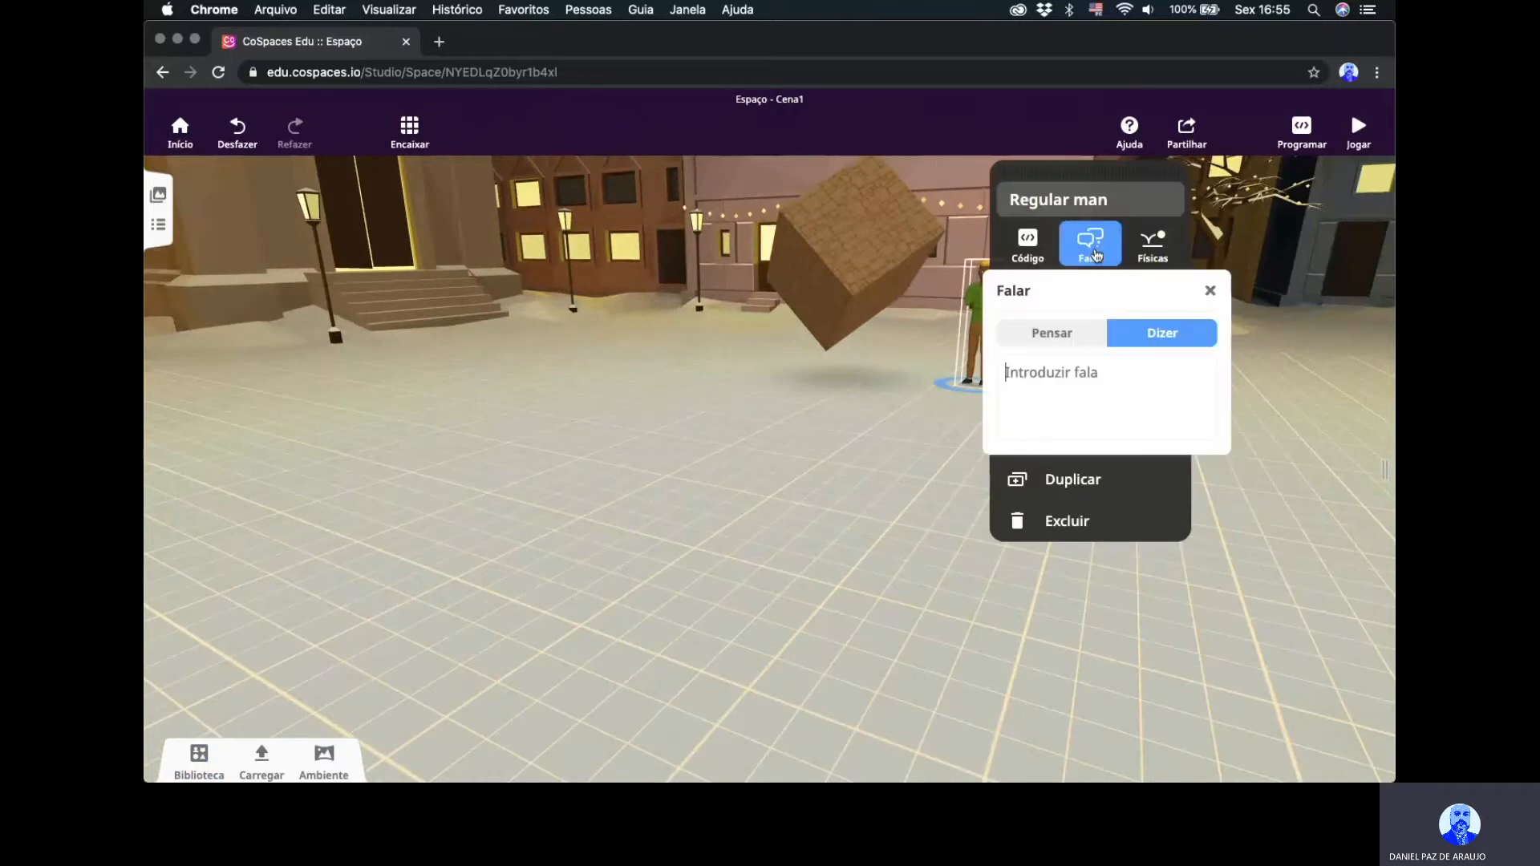
{"action": "left_click", "coordinate": [1073, 337]}
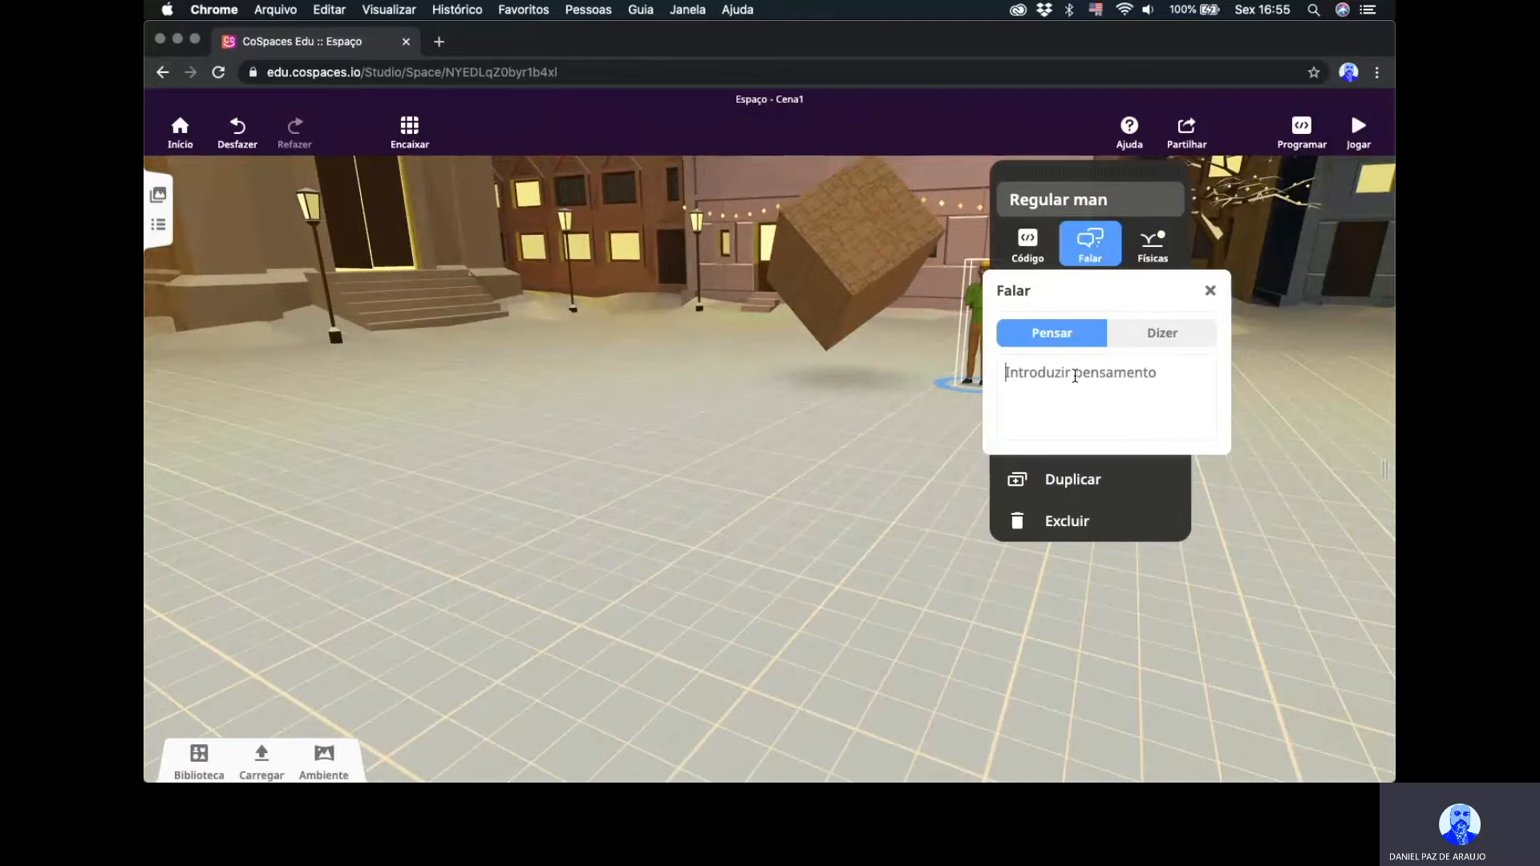
{"action": "type", "text": "O que será isso...?"}
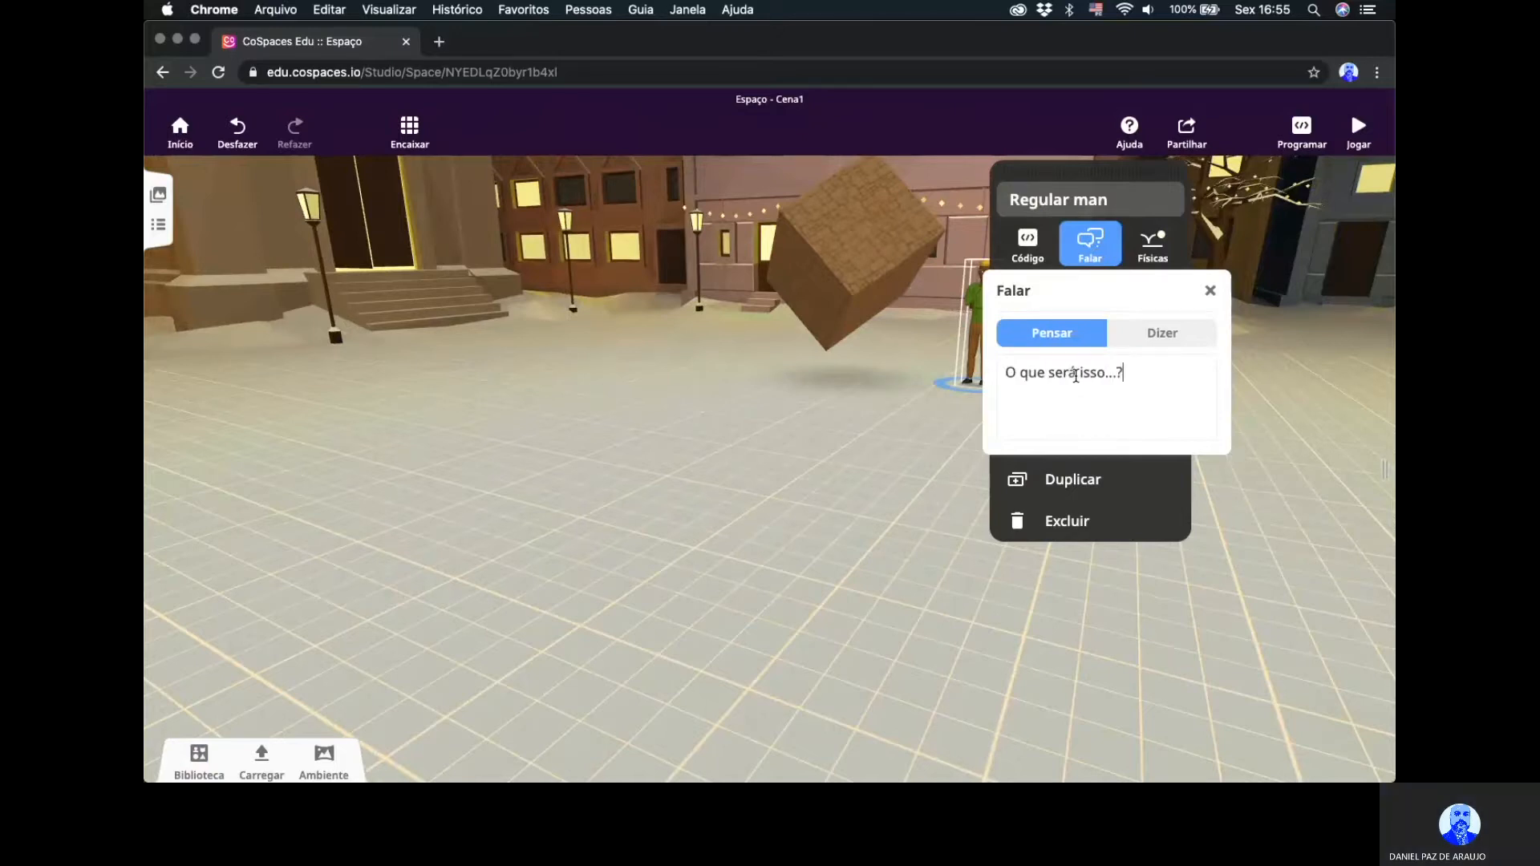
{"action": "left_click", "coordinate": [911, 433]}
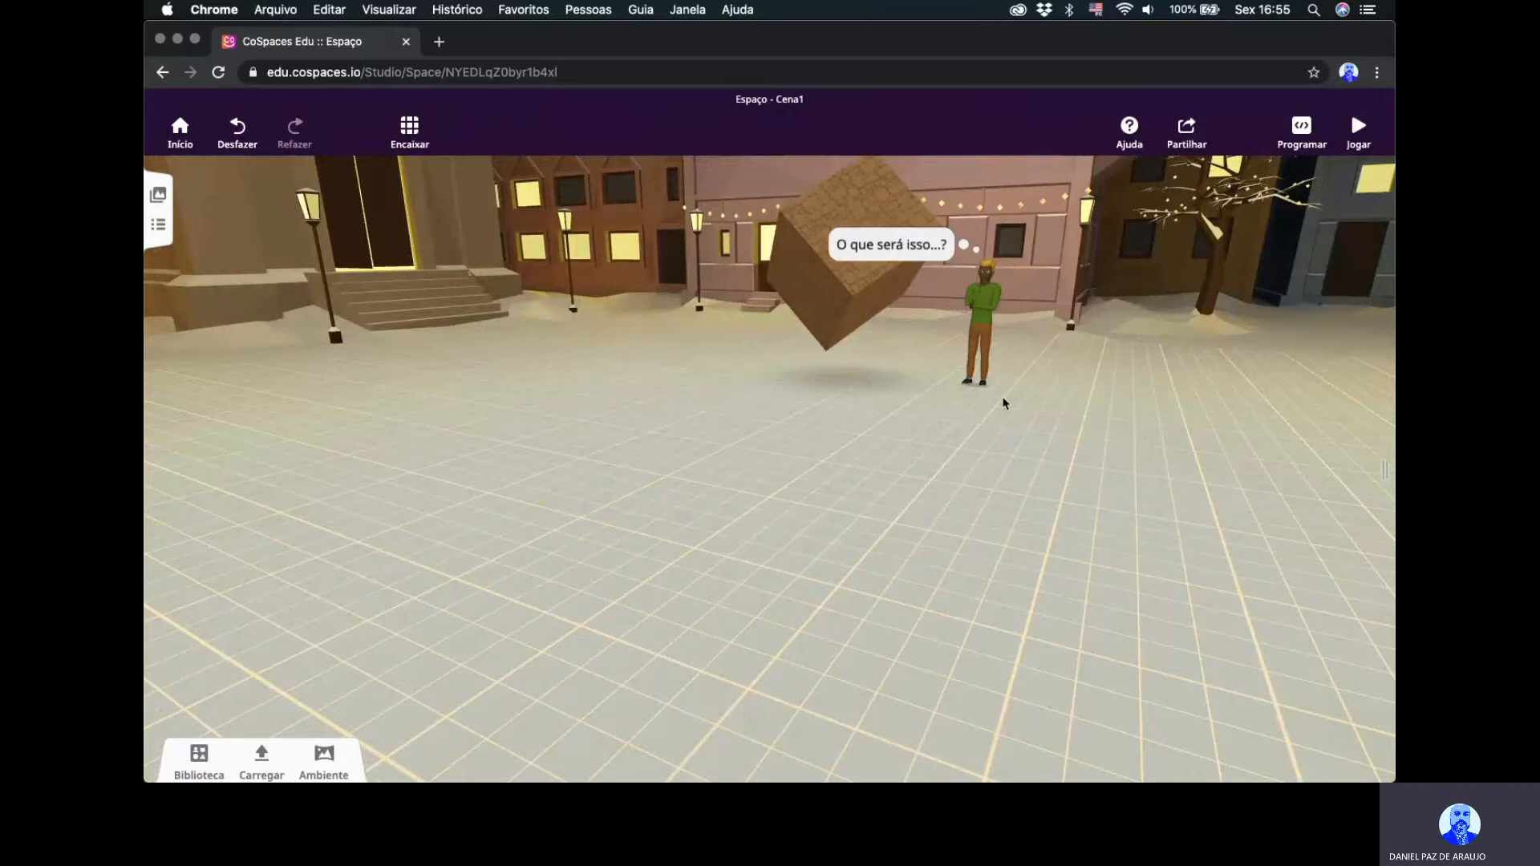
Give the man a speech bubble reading "Que legal!".
{"action": "mouse_move", "coordinate": [999, 396]}
{"action": "left_mouse_down"}
{"action": "mouse_move", "coordinate": [1035, 396]}
{"action": "mouse_move", "coordinate": [710, 393]}
{"action": "mouse_move", "coordinate": [1007, 382]}
{"action": "left_mouse_up"}
{"action": "left_click", "coordinate": [958, 339]}
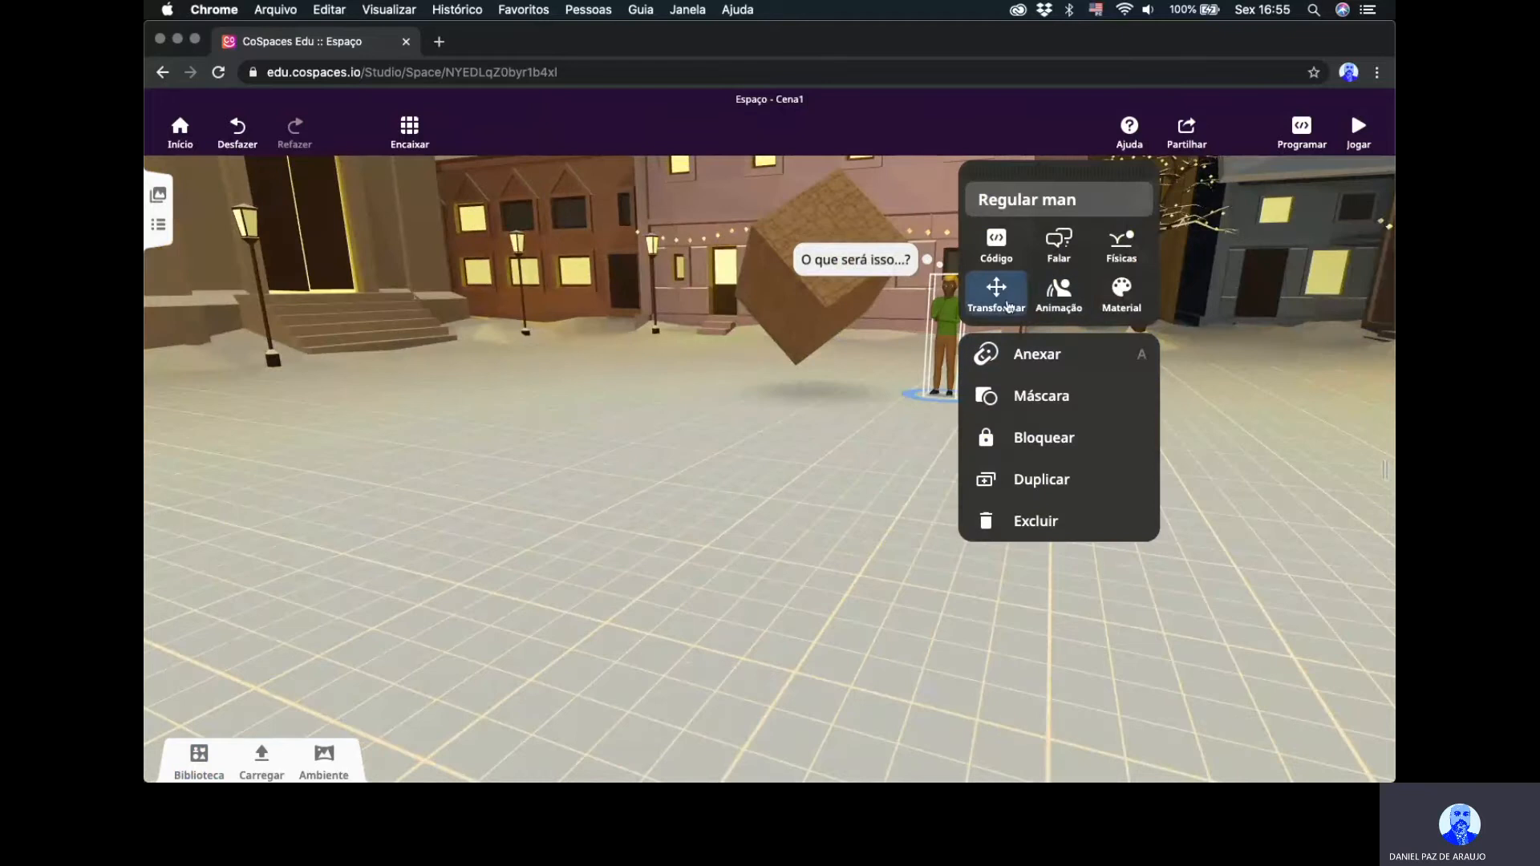
{"action": "left_click", "coordinate": [1059, 241]}
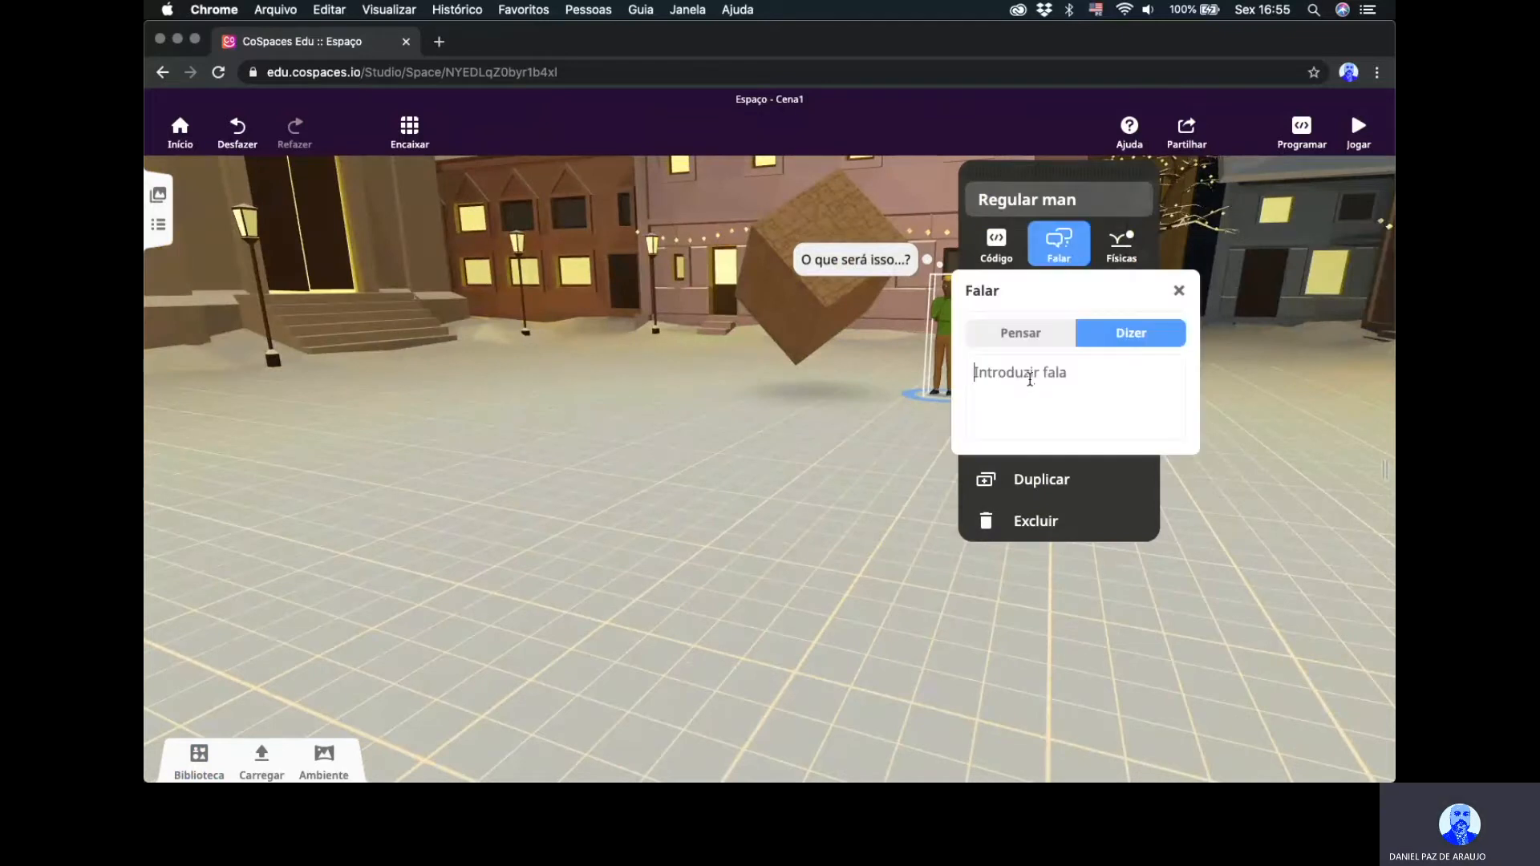
{"action": "type", "text": "Que legal!"}
{"action": "left_click", "coordinate": [923, 406]}
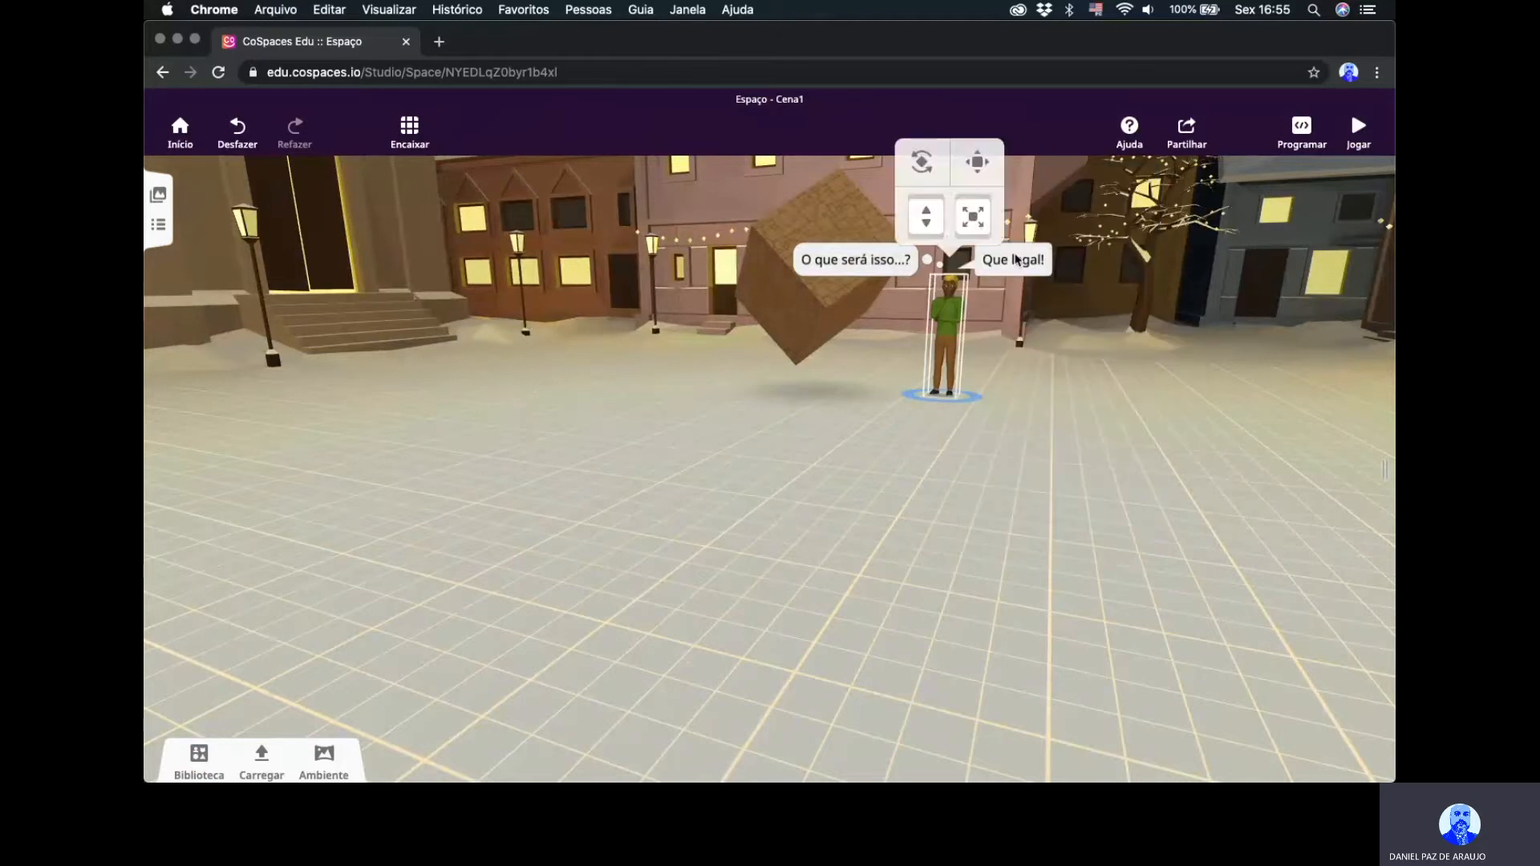
Delete the man's thought text so that only his speech bubble remains.
{"action": "left_click", "coordinate": [947, 321]}
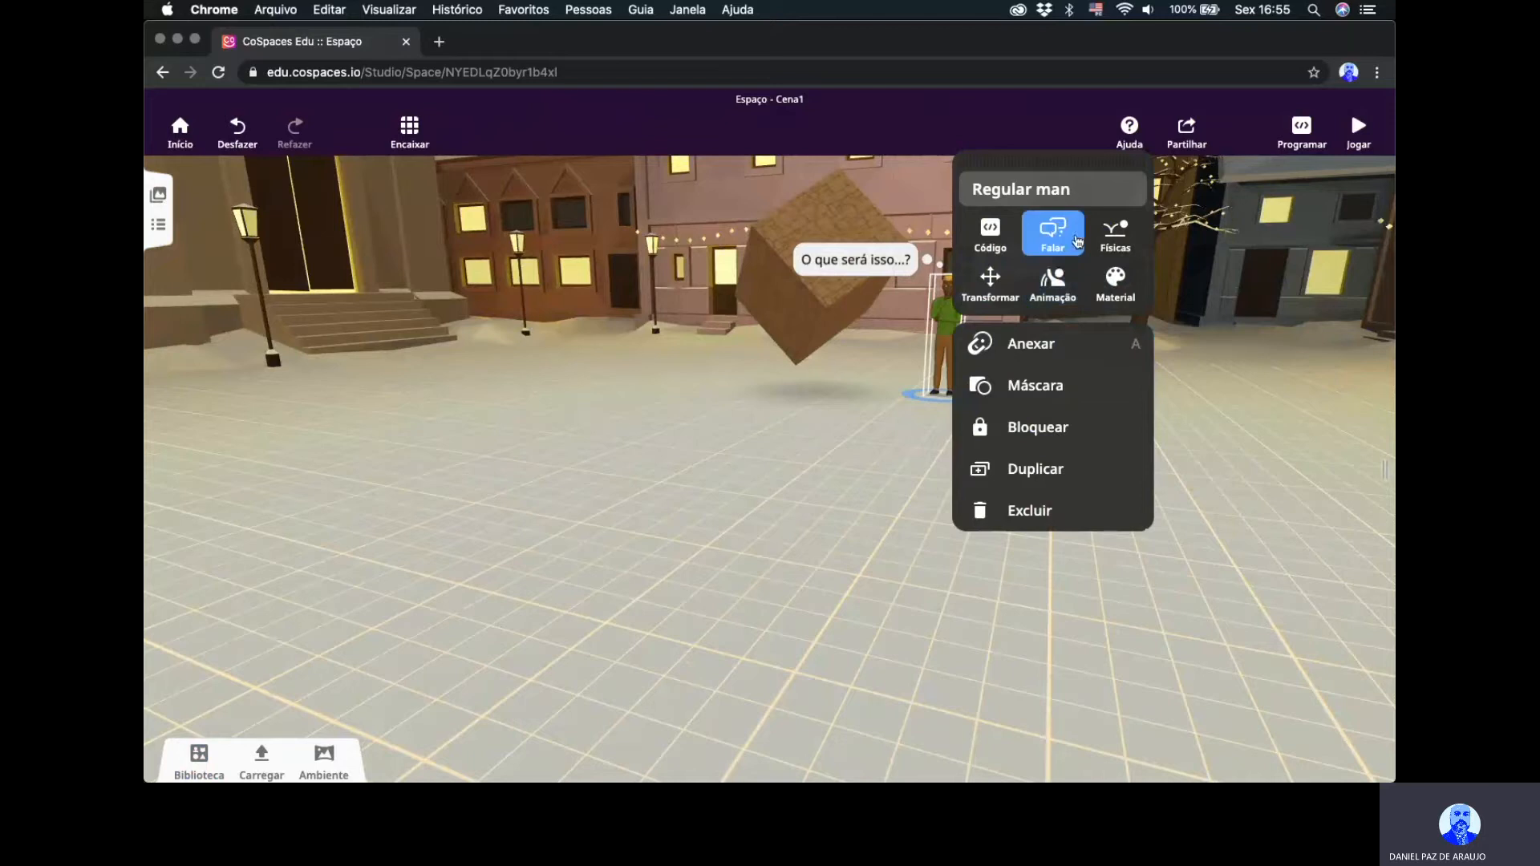
{"action": "left_click", "coordinate": [1053, 233]}
{"action": "left_click", "coordinate": [1019, 324]}
{"action": "left_click_drag", "start_coordinate": [1119, 372], "coordinate": [1017, 363]}
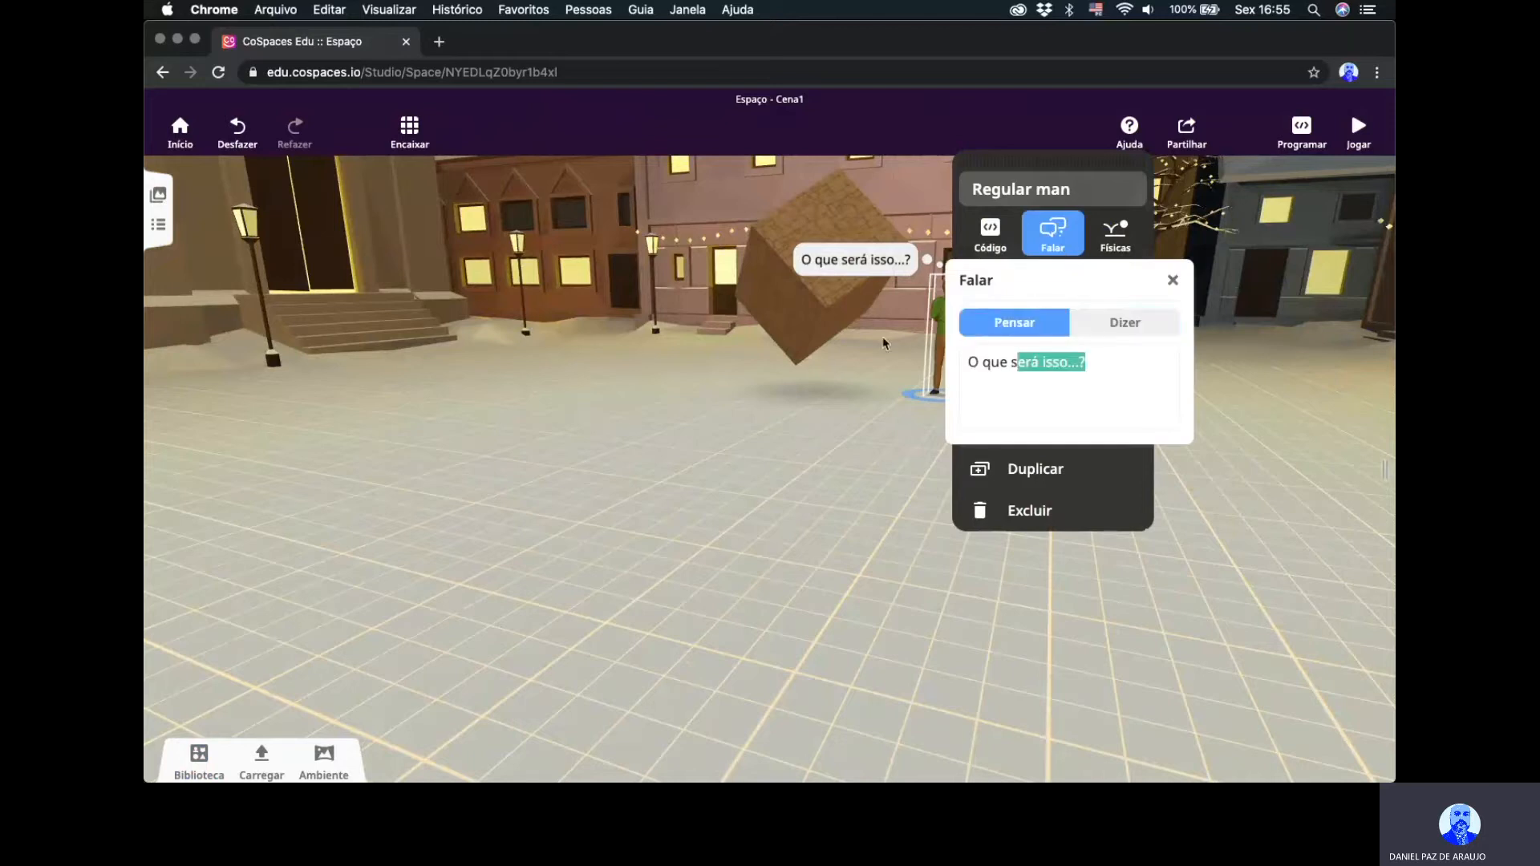
{"action": "key", "text": "BackSpace"}
{"action": "key", "text": "BackSpace"}
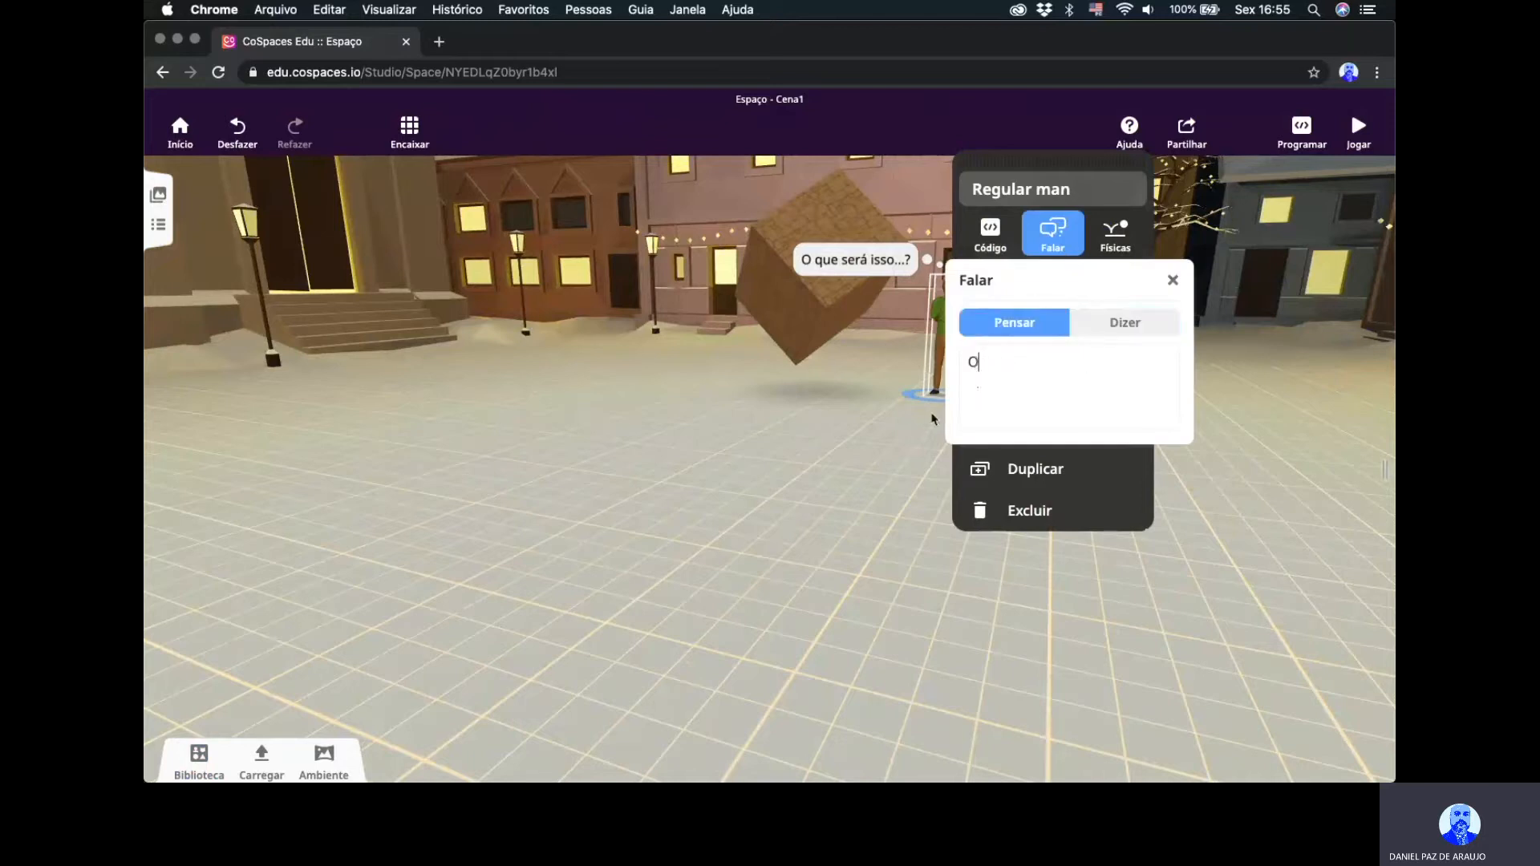
{"action": "key", "text": "BackSpace"}
{"action": "left_click", "coordinate": [922, 416]}
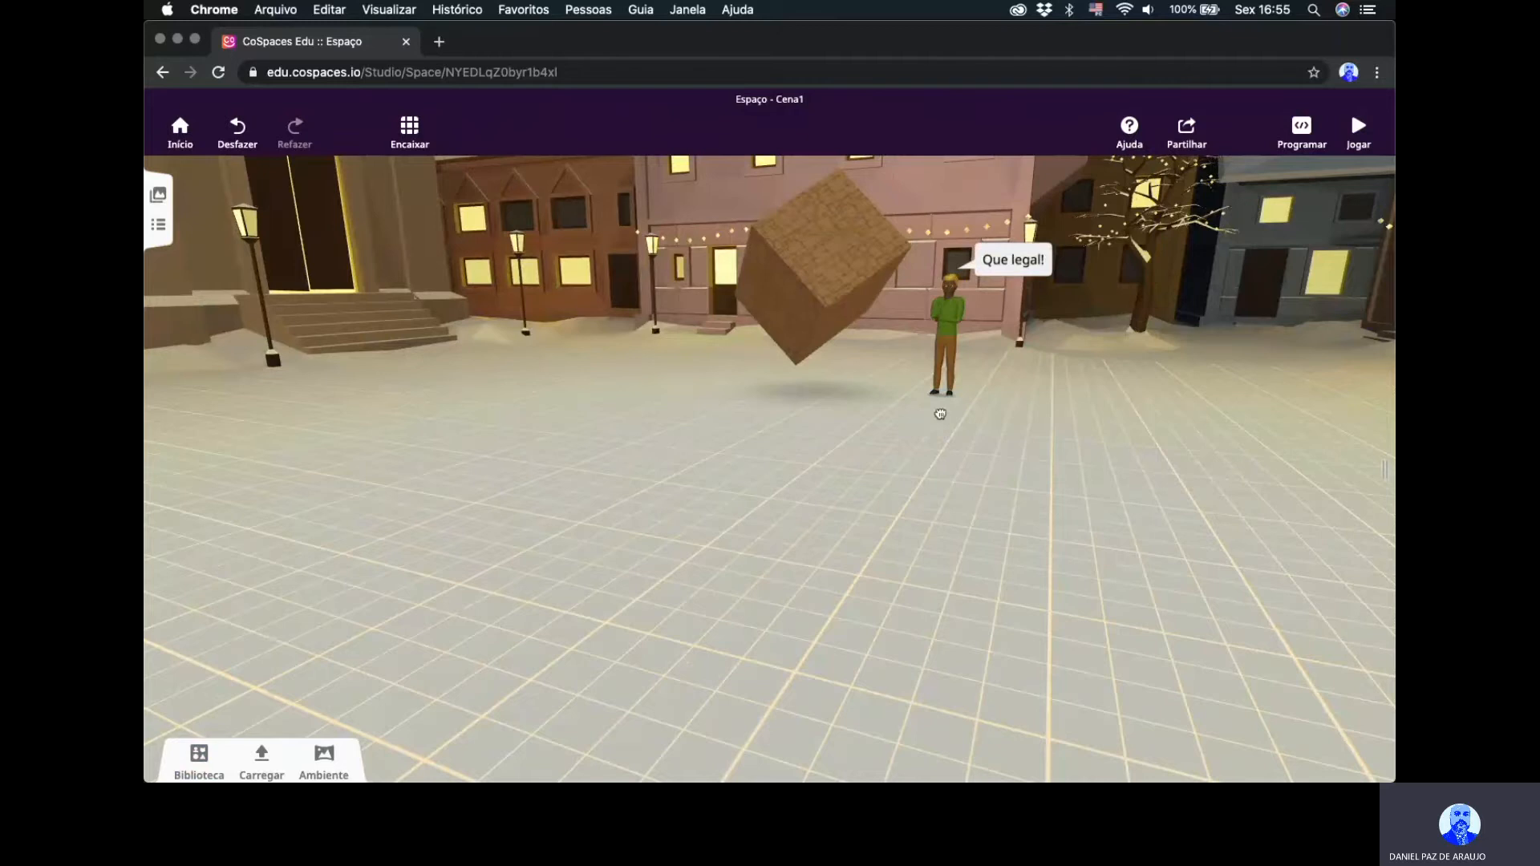
Move the man farther back across the square toward the pink building.
{"action": "scroll", "coordinate": [940, 414], "scroll_direction": "up", "scroll_amount": 5}
{"action": "left_click", "coordinate": [868, 403]}
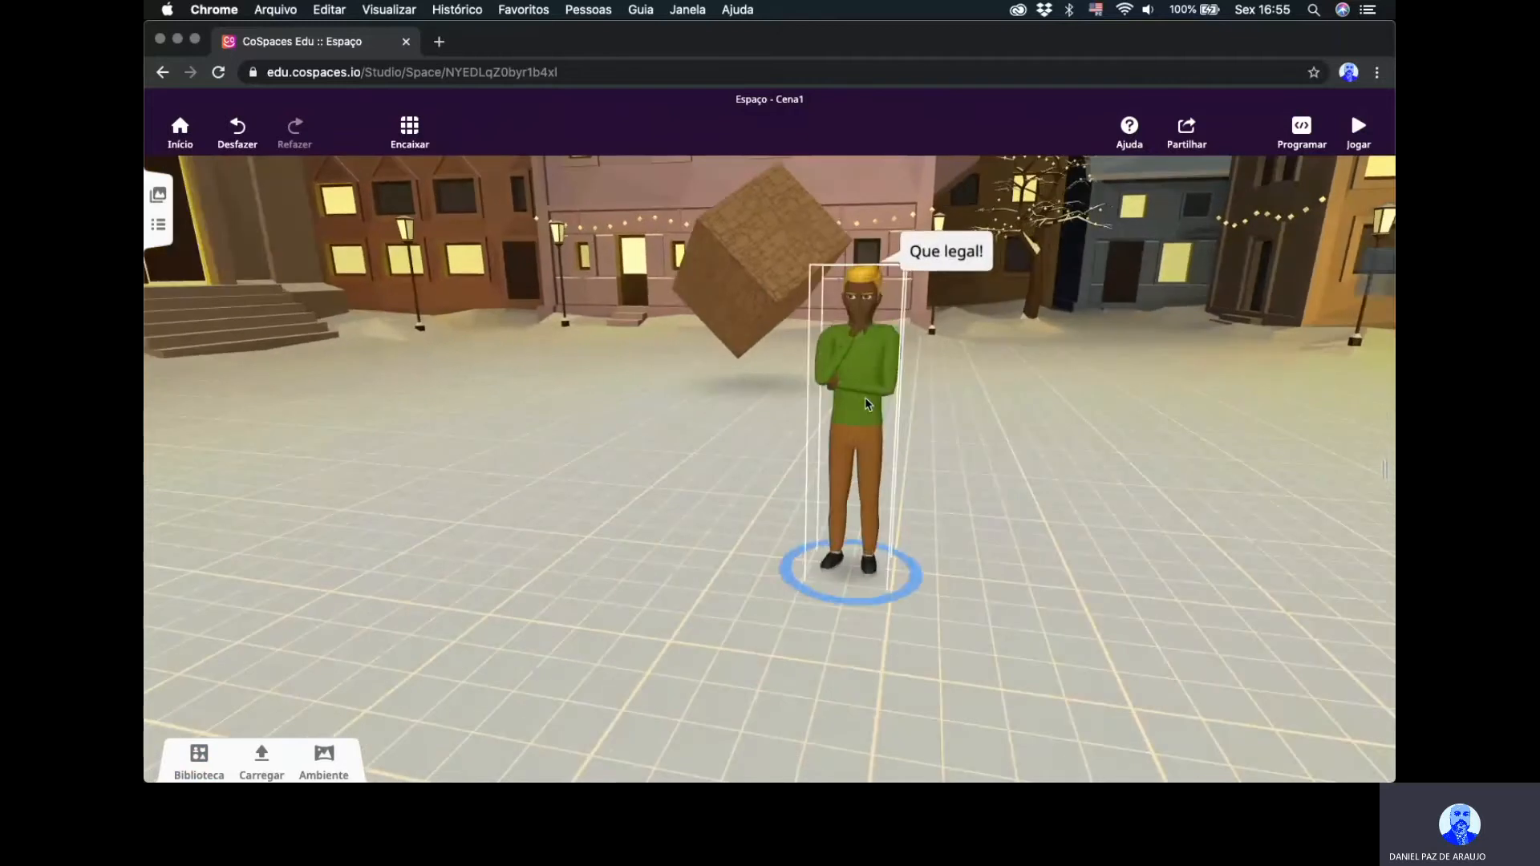
{"action": "left_click_drag", "start_coordinate": [866, 404], "coordinate": [865, 335]}
Set the man's animation to the Dance twist action and leave his settings.
{"action": "left_click", "coordinate": [870, 345]}
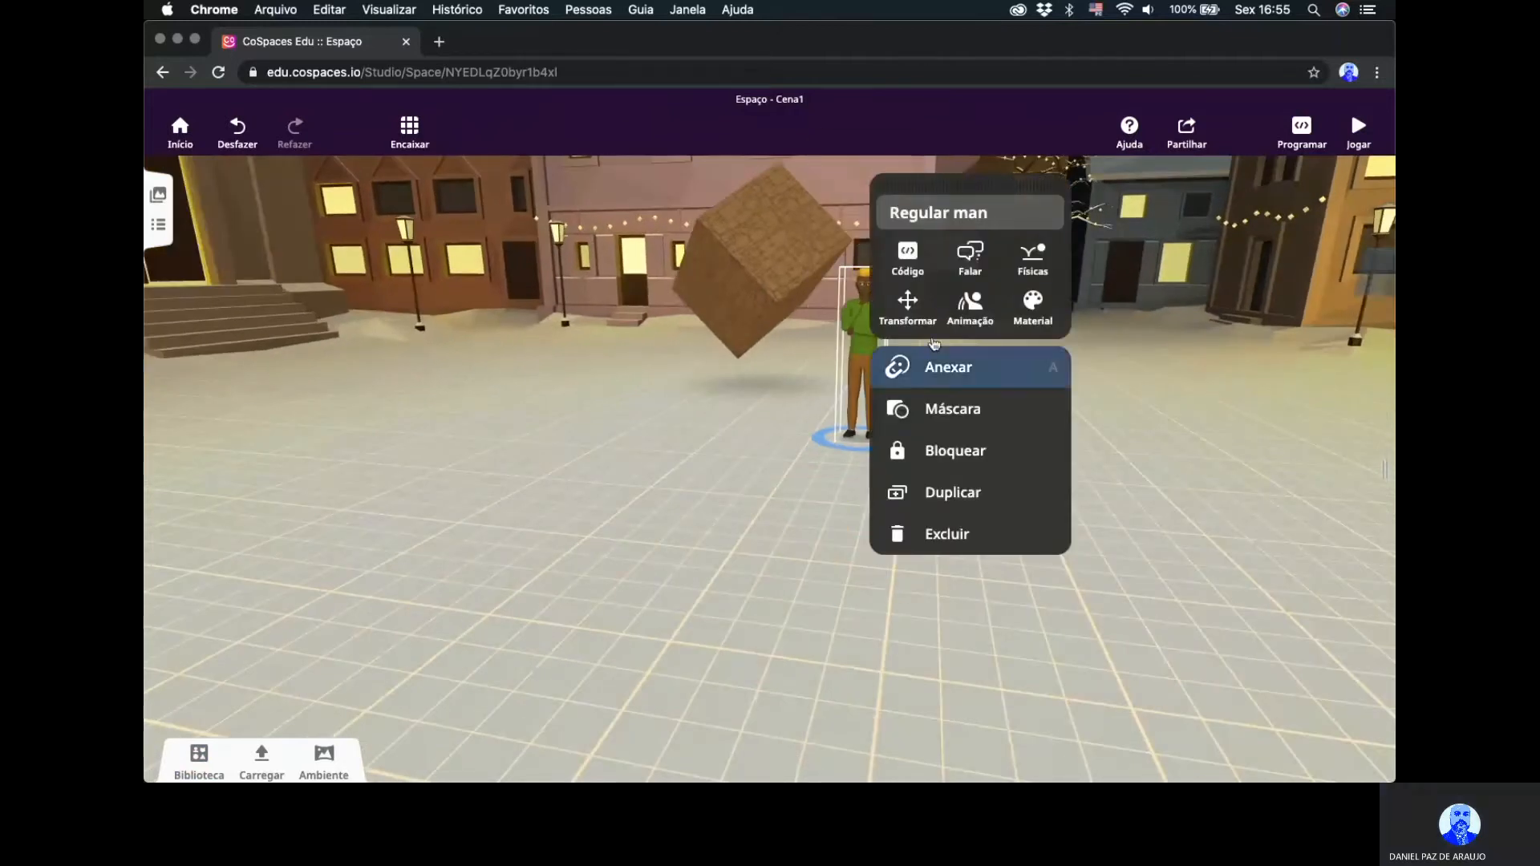
{"action": "left_click", "coordinate": [945, 314]}
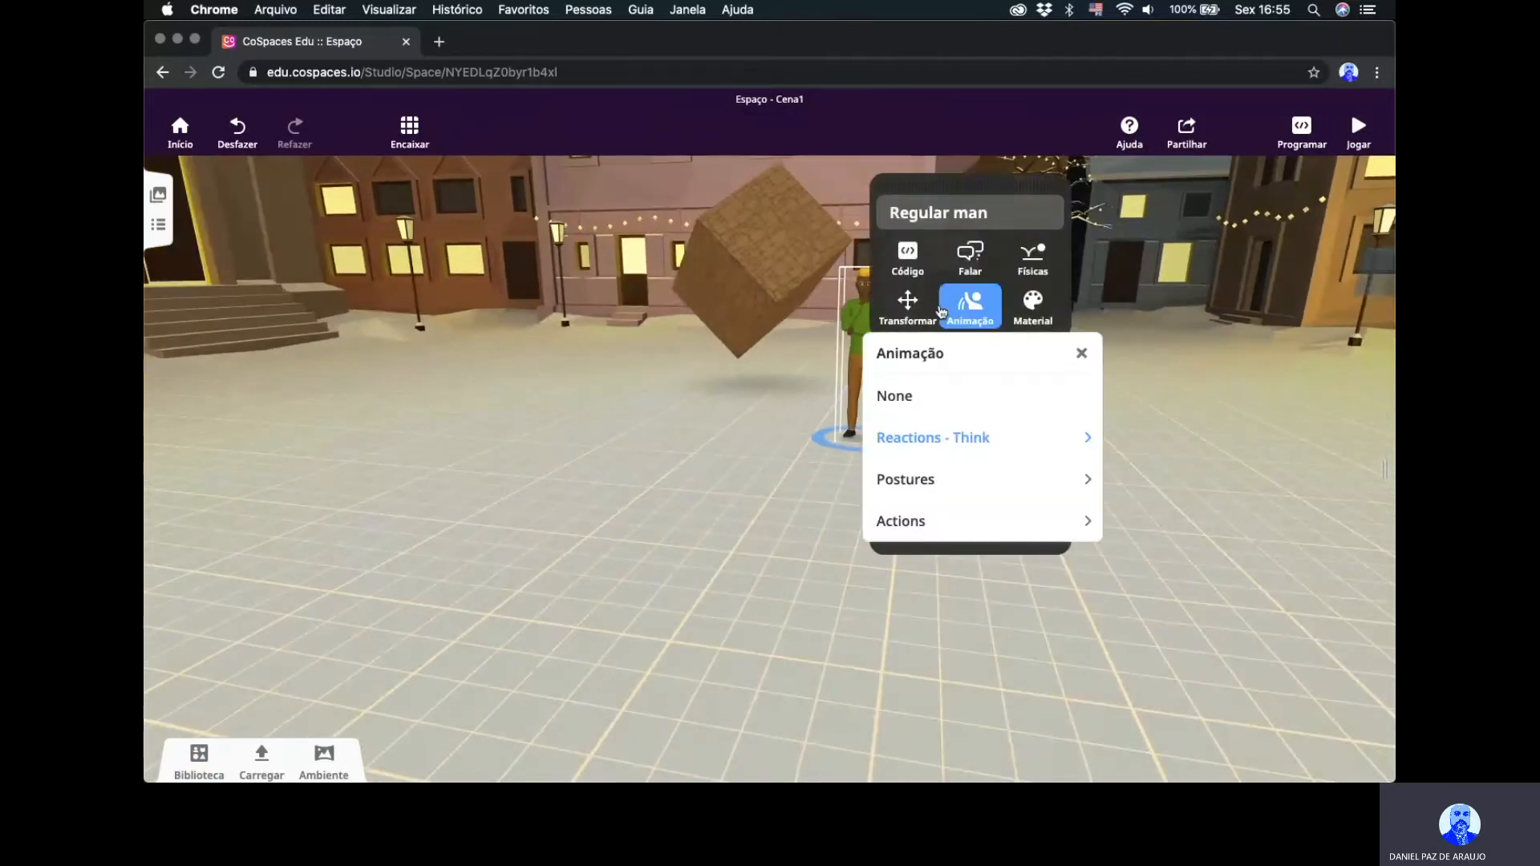
{"action": "left_click", "coordinate": [954, 522]}
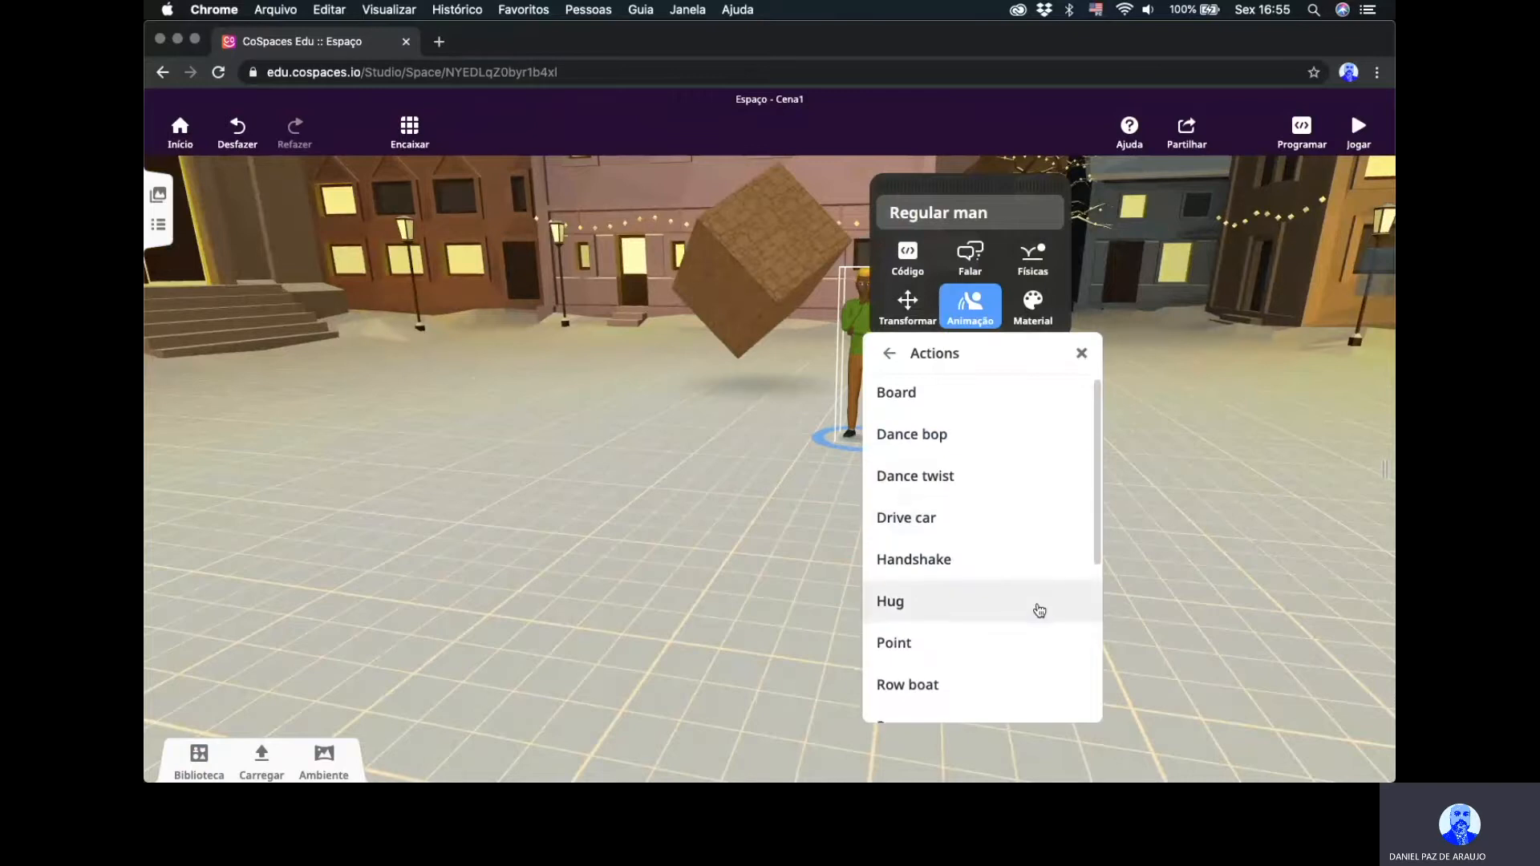
{"action": "scroll", "coordinate": [1035, 607], "scroll_direction": "down", "scroll_amount": 4}
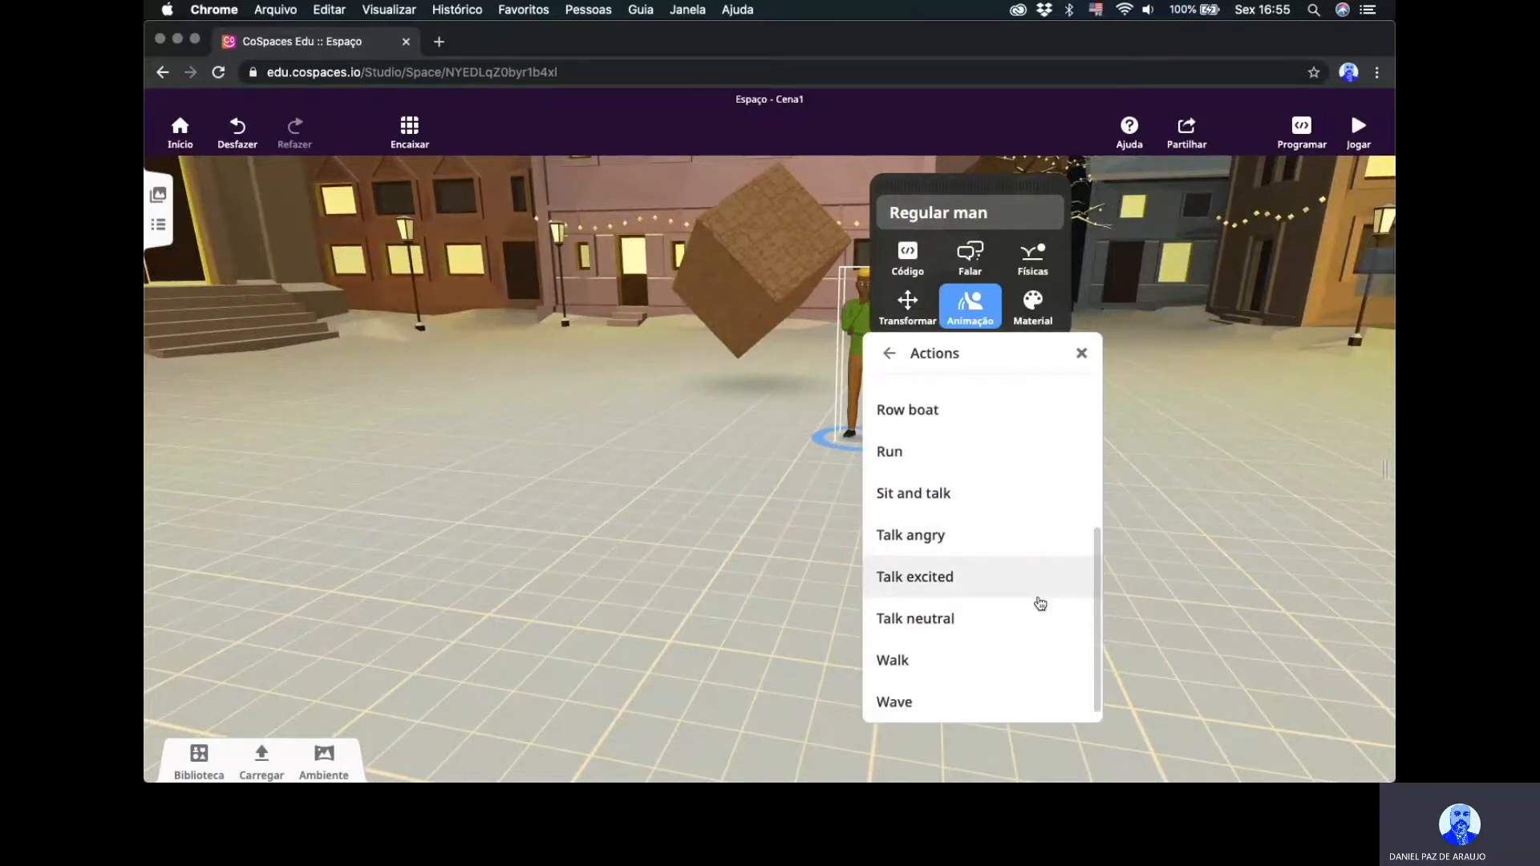
{"action": "scroll", "coordinate": [1027, 603], "scroll_direction": "up", "scroll_amount": 4}
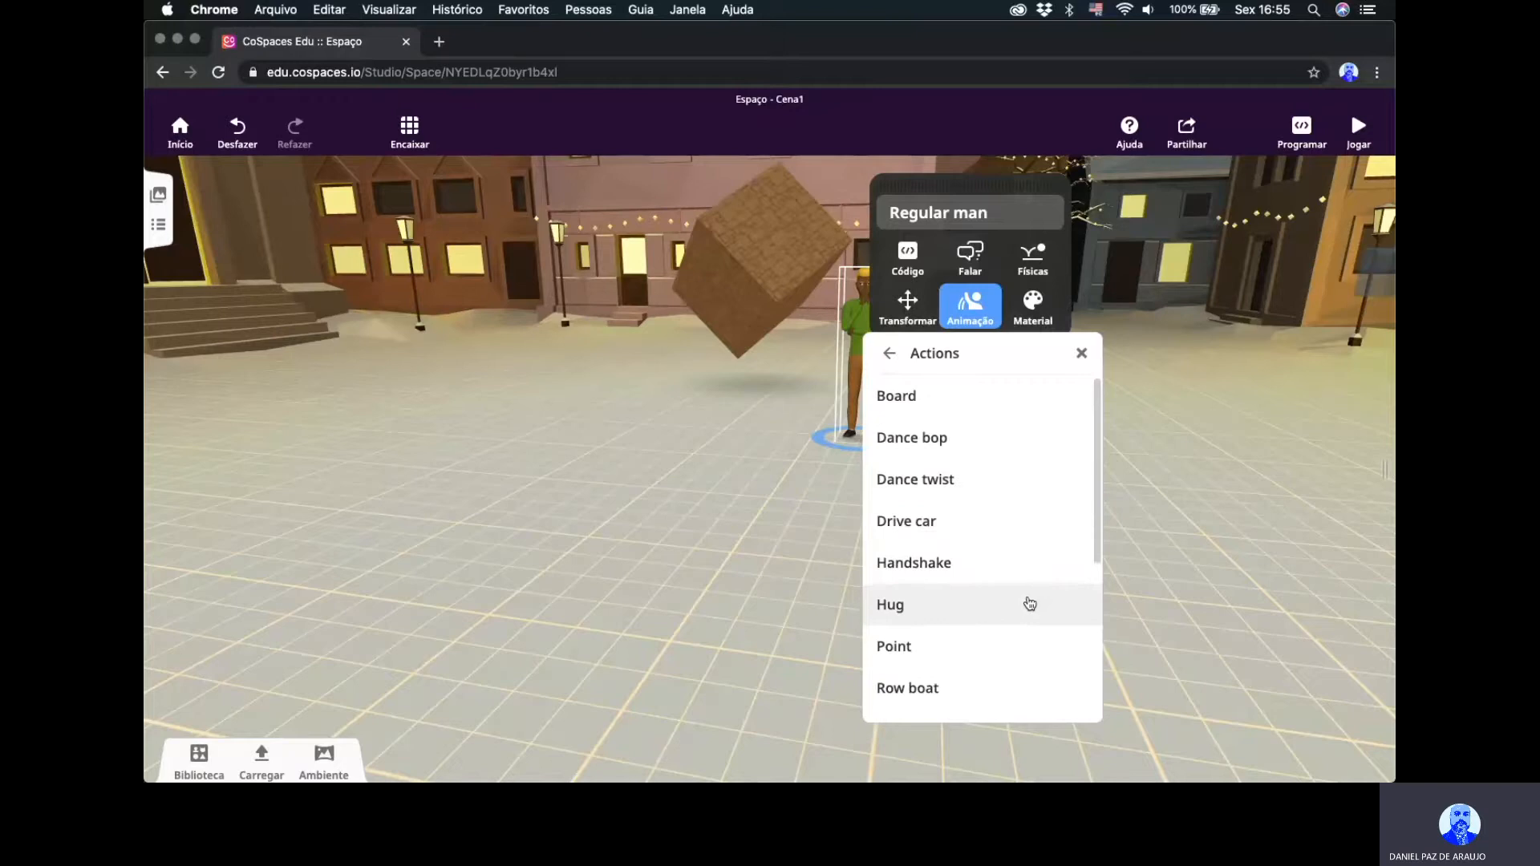
{"action": "left_click", "coordinate": [1013, 483]}
{"action": "left_click", "coordinate": [727, 482]}
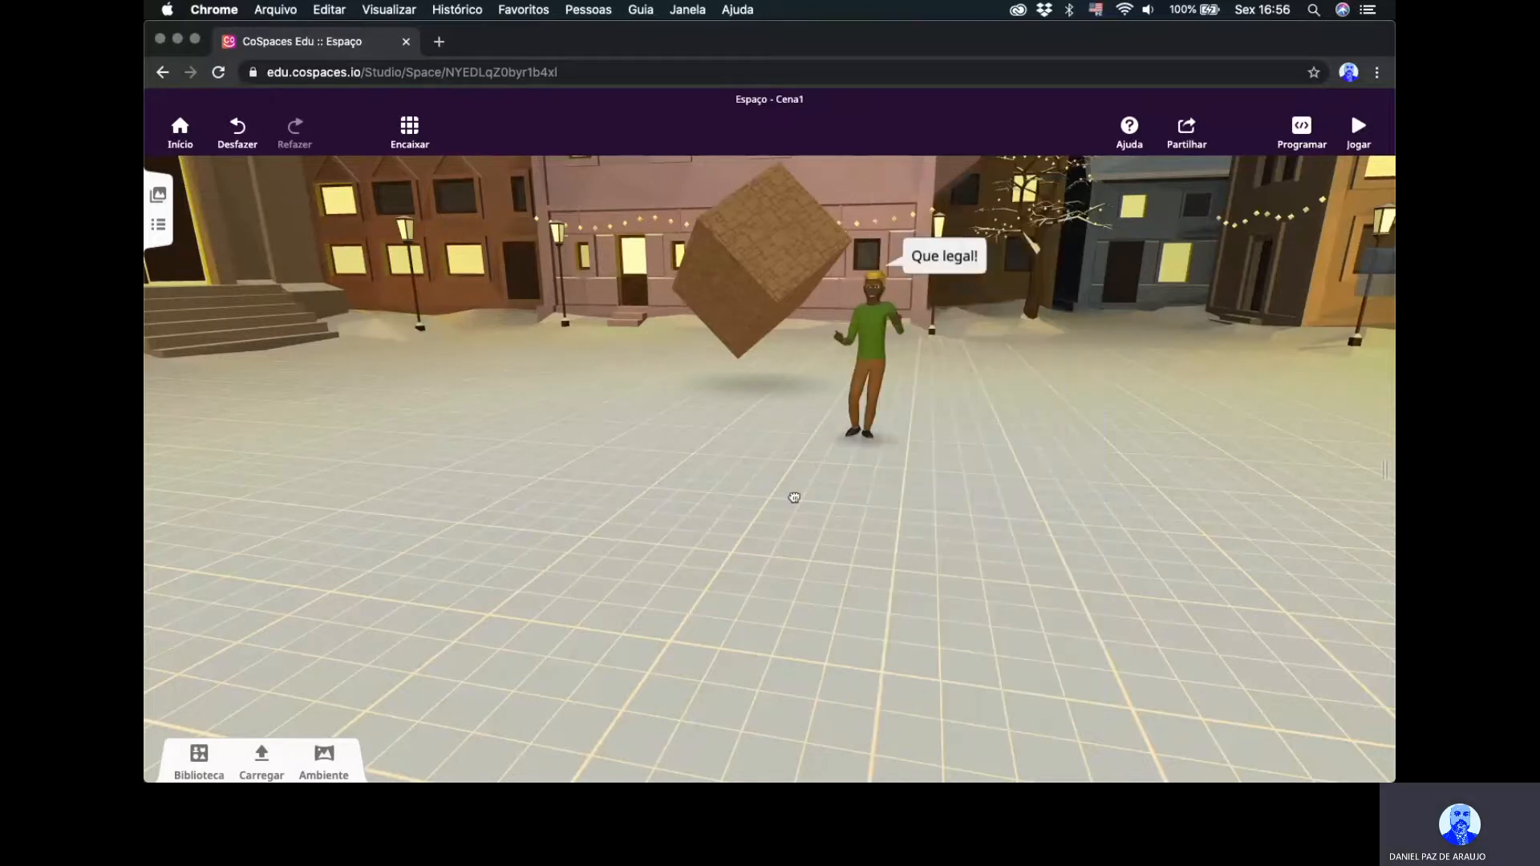
Play the scene, look around at the dancing man and the cube, and return to editing.
{"action": "mouse_move", "coordinate": [791, 495]}
{"action": "left_mouse_down"}
{"action": "mouse_move", "coordinate": [894, 485]}
{"action": "mouse_move", "coordinate": [859, 519]}
{"action": "mouse_move", "coordinate": [774, 471]}
{"action": "mouse_move", "coordinate": [779, 487]}
{"action": "left_mouse_up"}
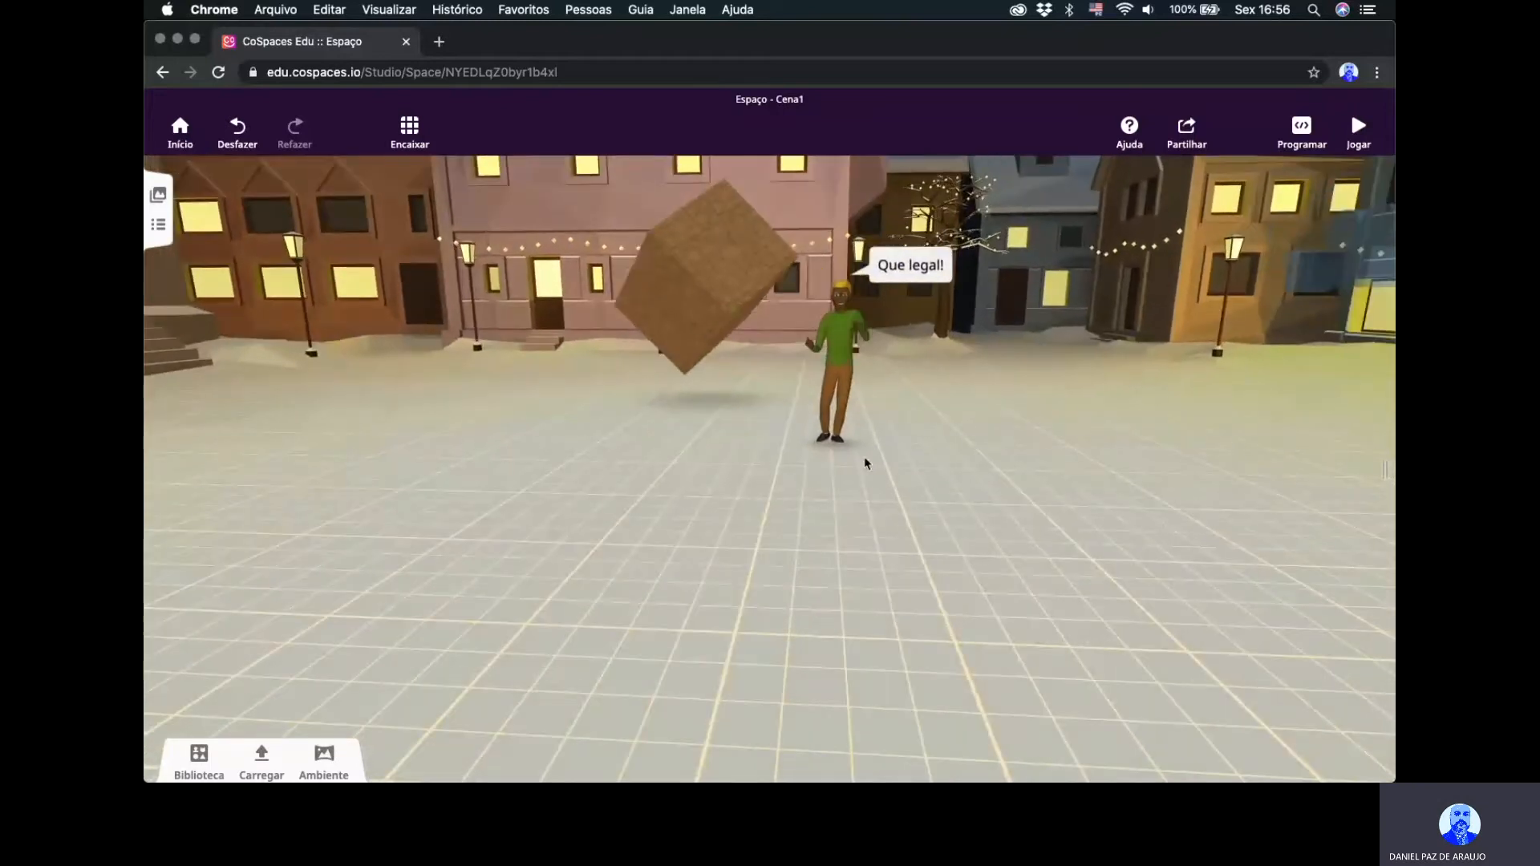
{"action": "left_click", "coordinate": [1369, 139]}
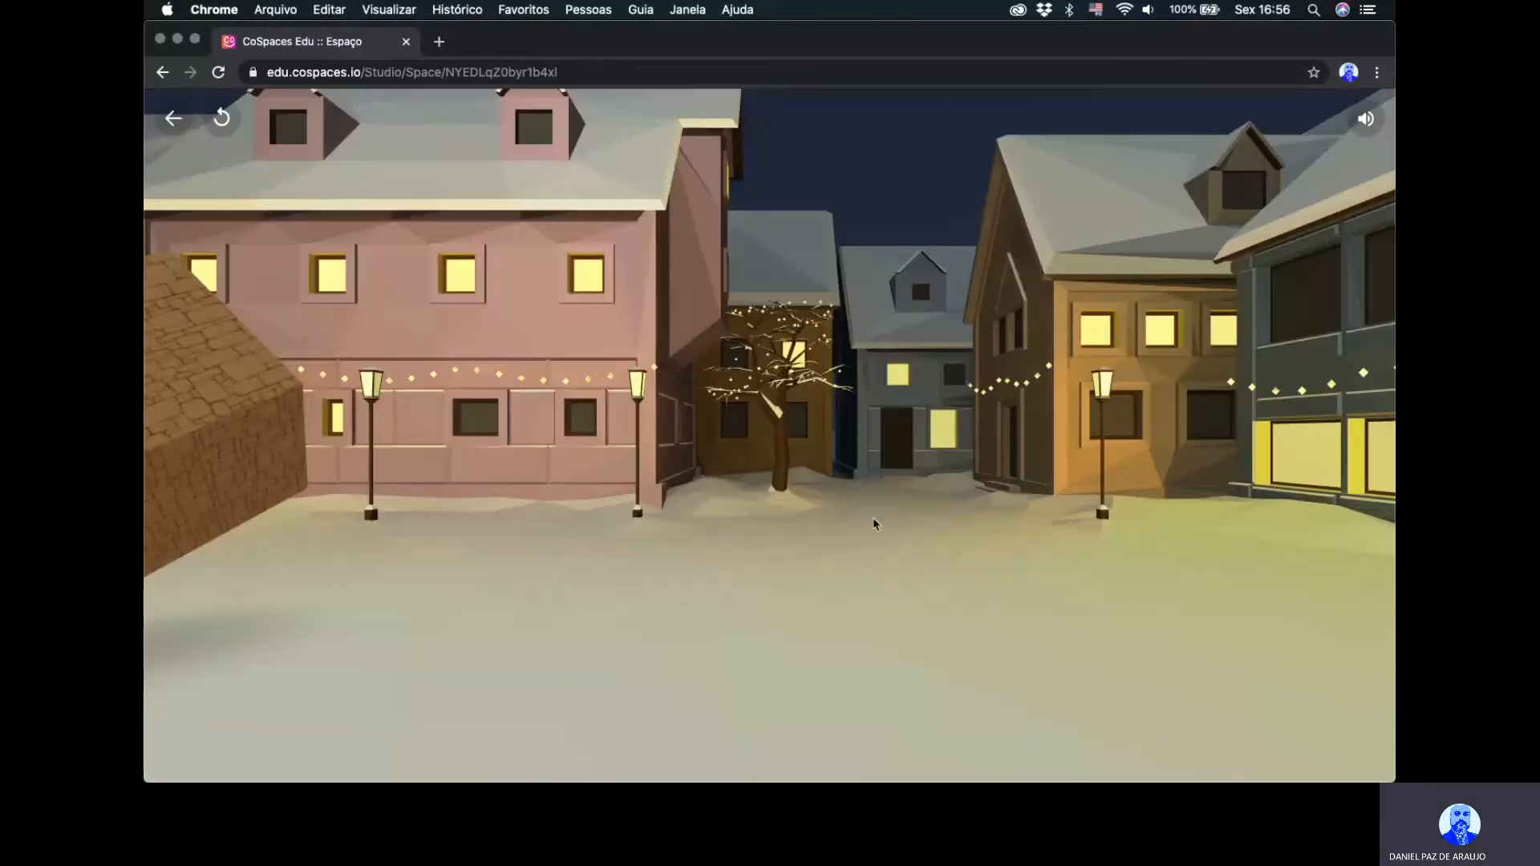
{"action": "left_click_drag", "start_coordinate": [568, 537], "coordinate": [622, 520]}
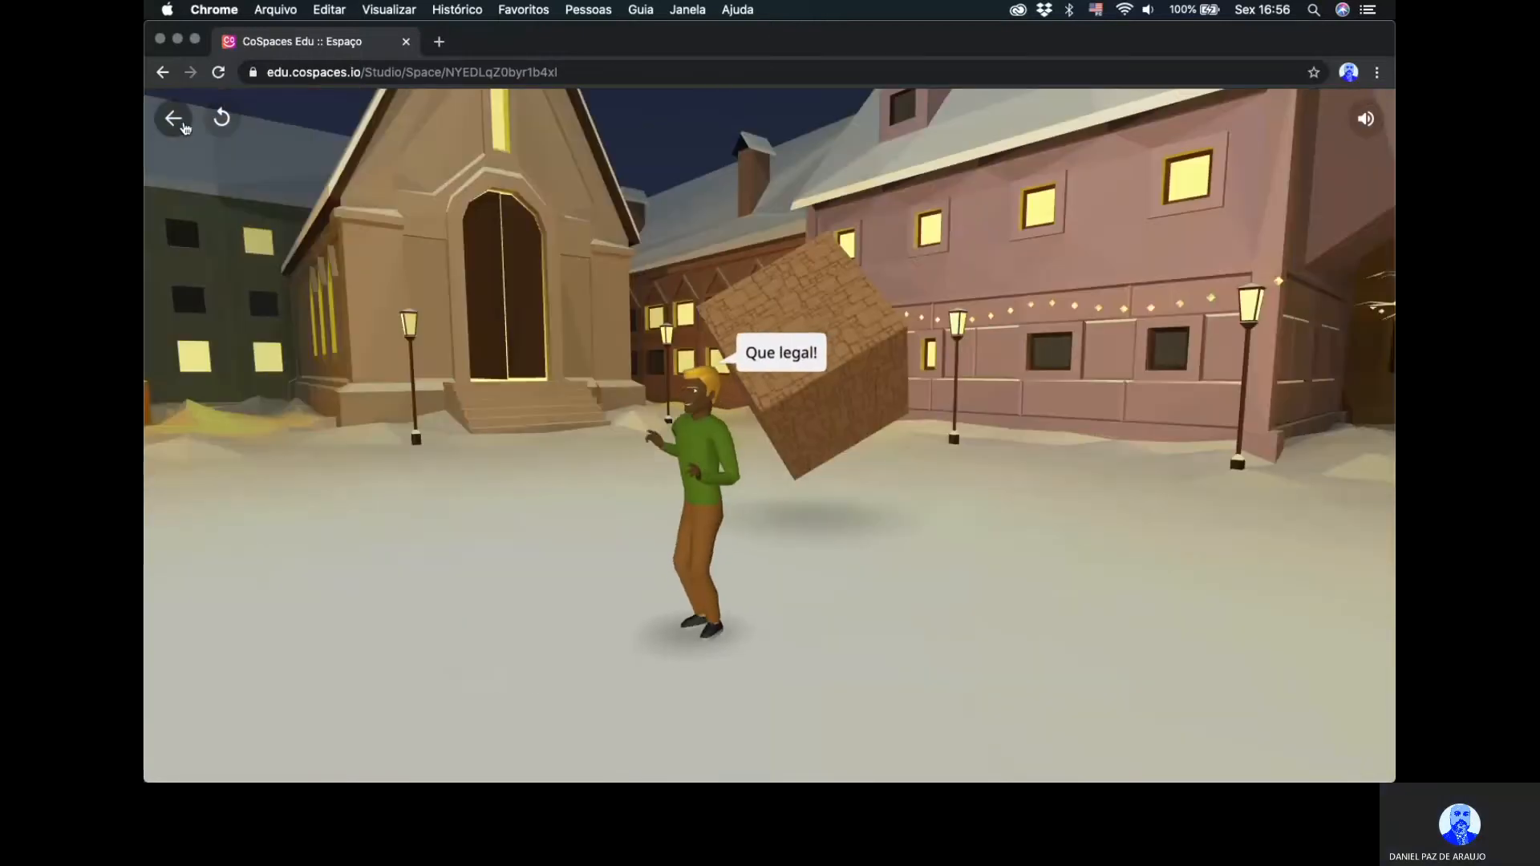
{"action": "key", "text": "Escape"}
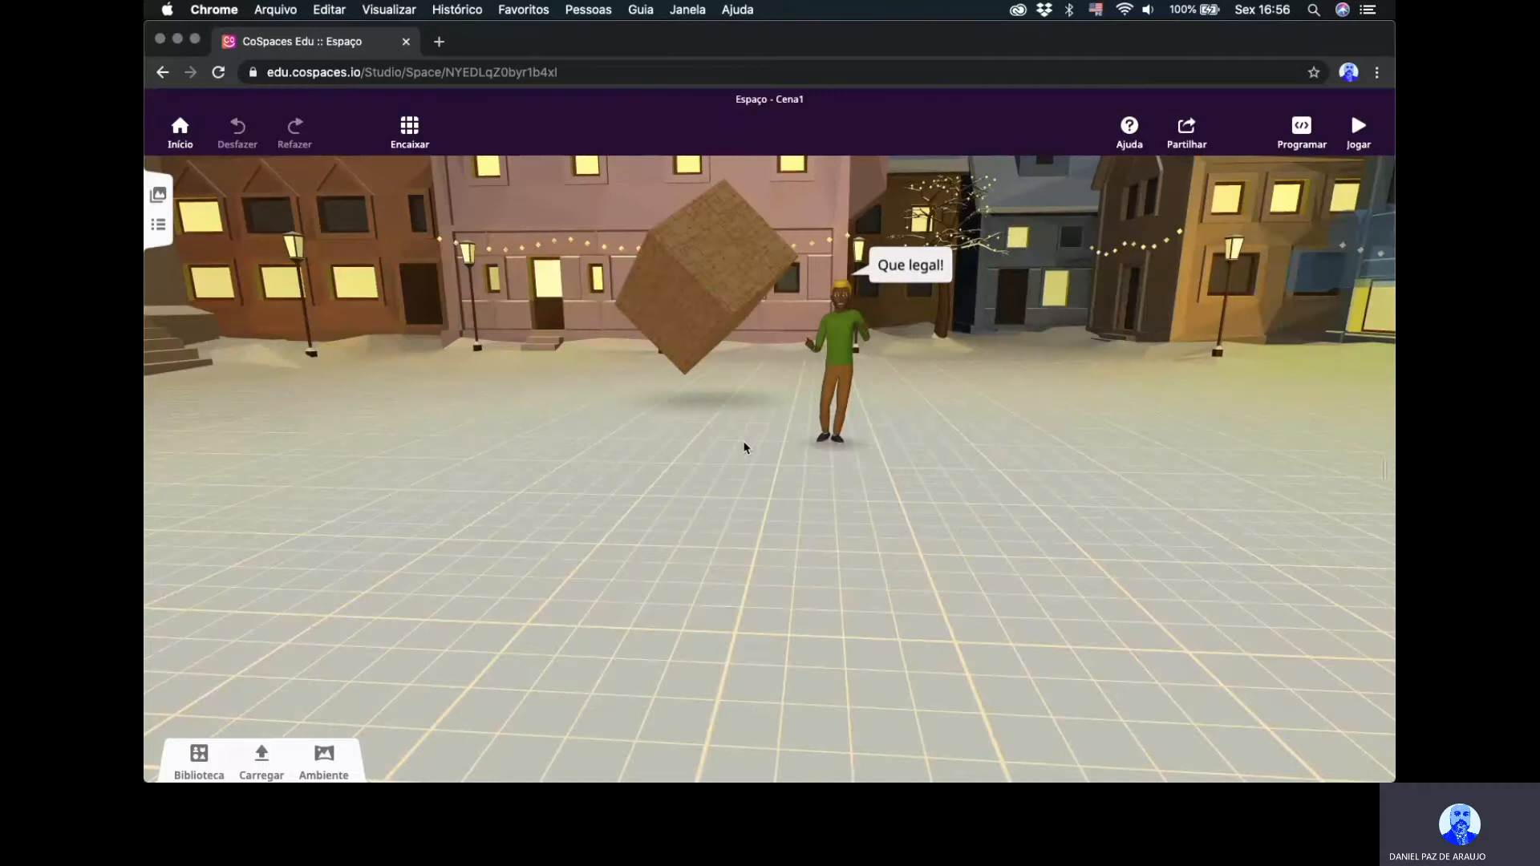
Examine the man's physics options and close them without changing anything.
{"action": "left_click", "coordinate": [839, 353]}
{"action": "right_click", "coordinate": [844, 355]}
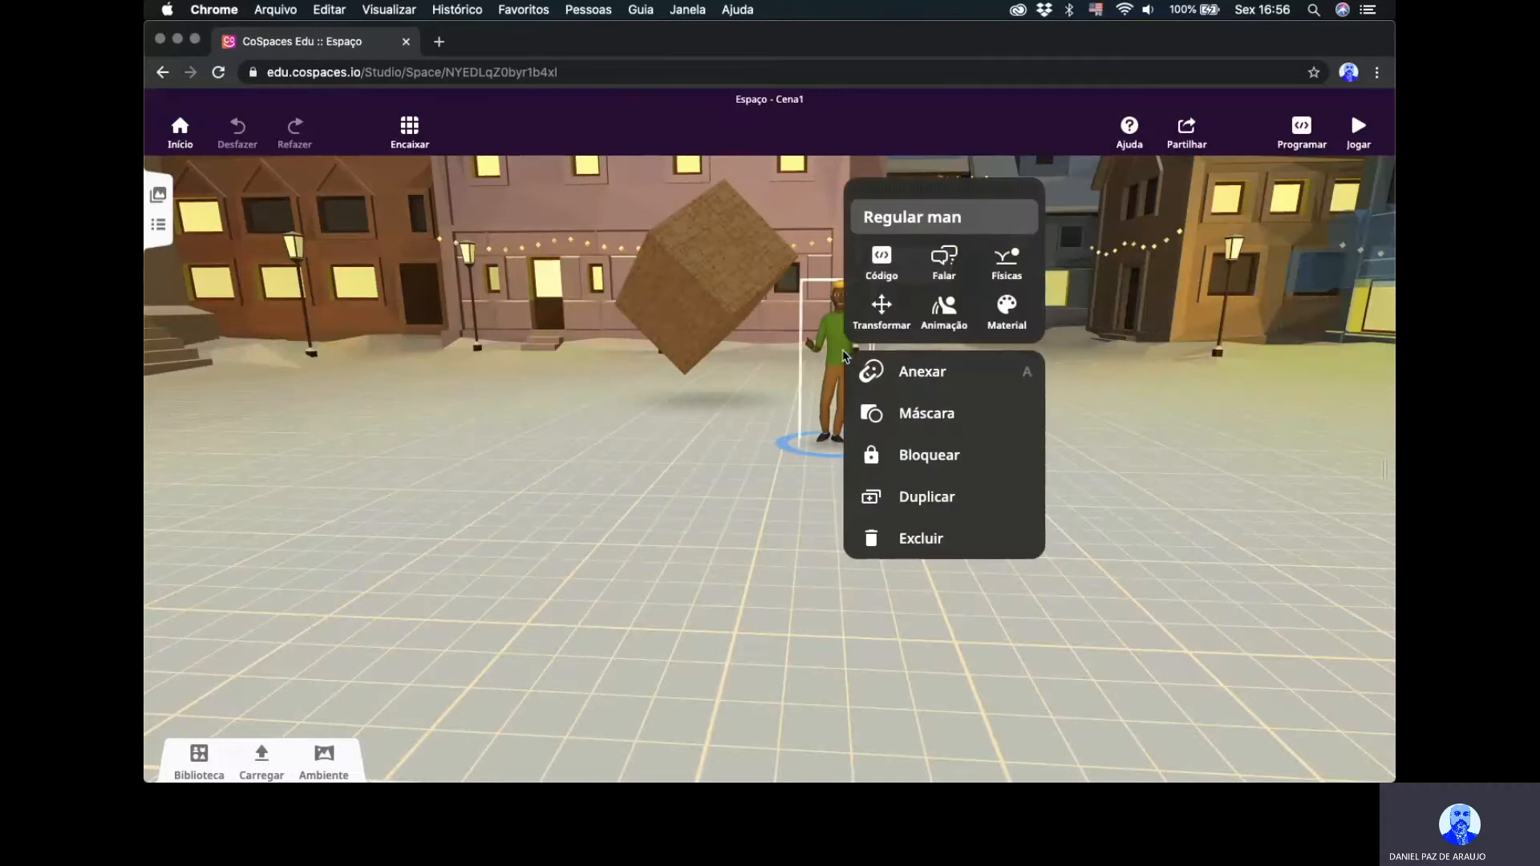
{"action": "left_click", "coordinate": [1017, 277]}
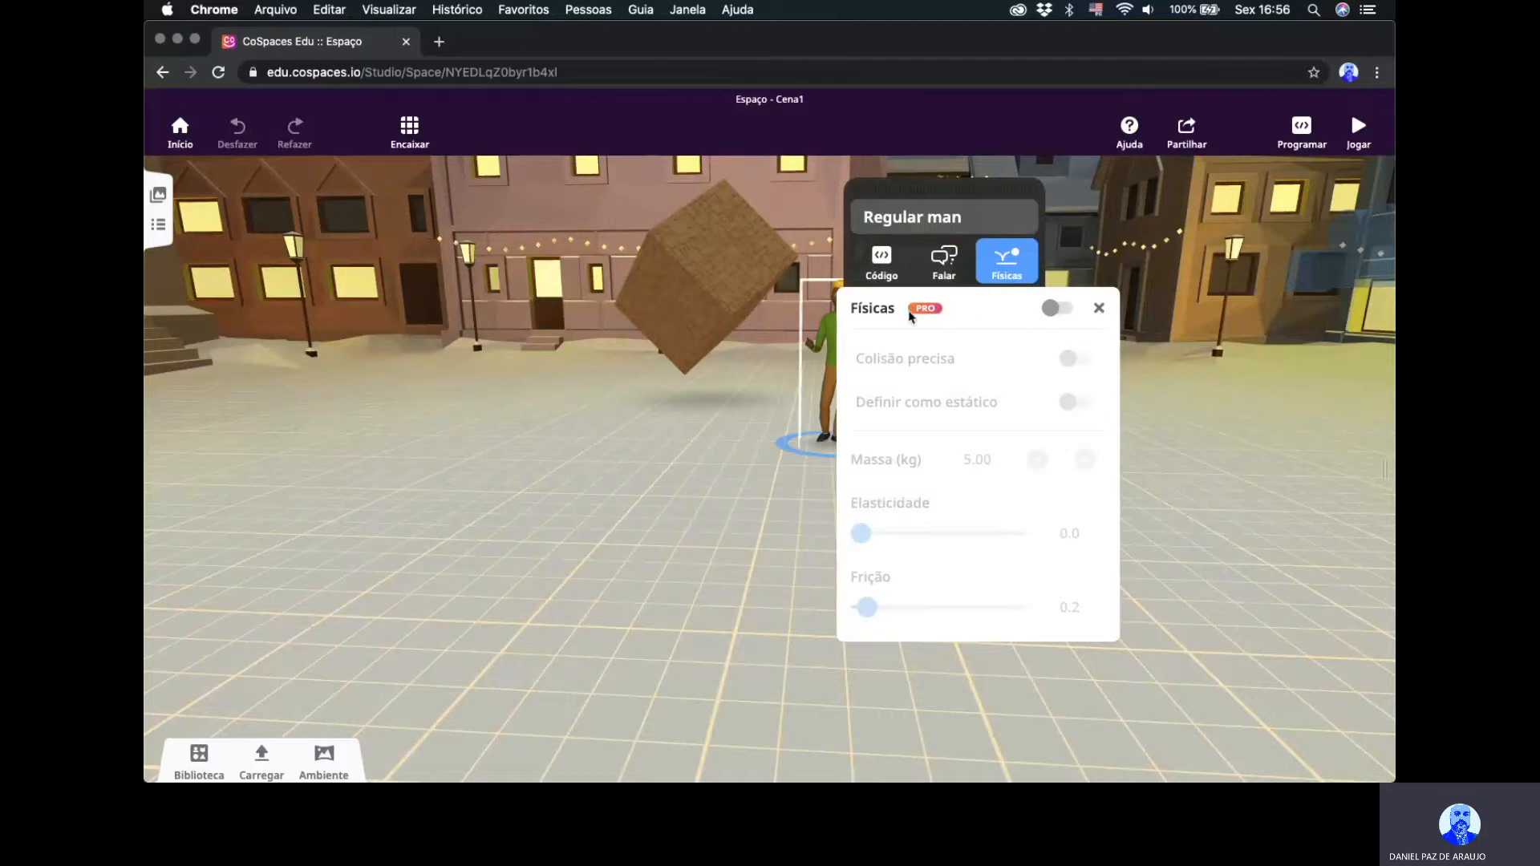
{"action": "left_click", "coordinate": [1099, 308]}
{"action": "left_click", "coordinate": [764, 439]}
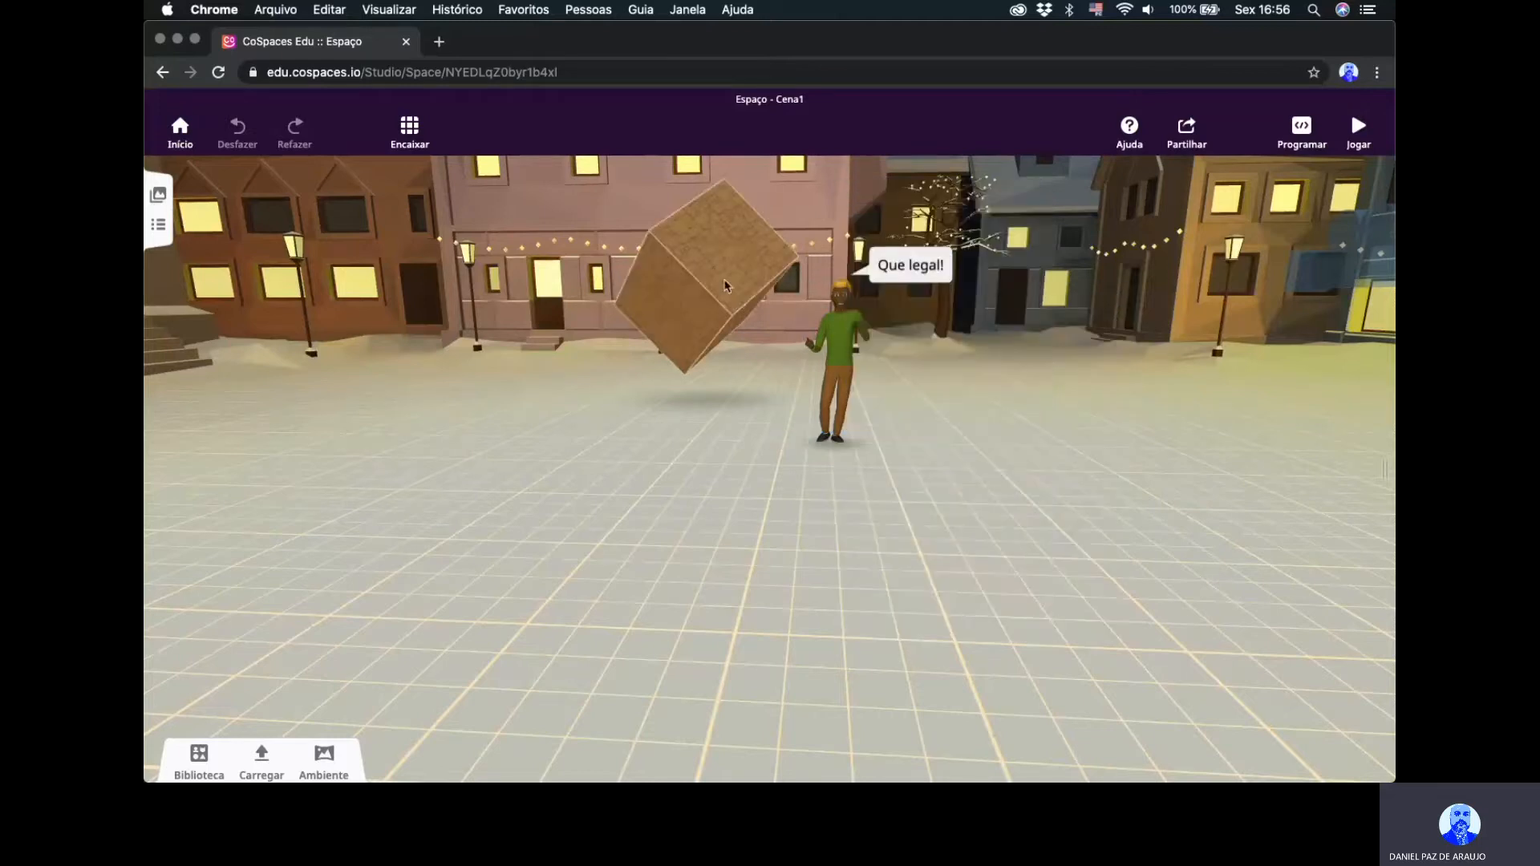
Bring the stone cube closer to the foreground and play the scene to look around the cube and the man.
{"action": "left_click_drag", "start_coordinate": [710, 289], "coordinate": [595, 359]}
{"action": "left_click", "coordinate": [973, 481]}
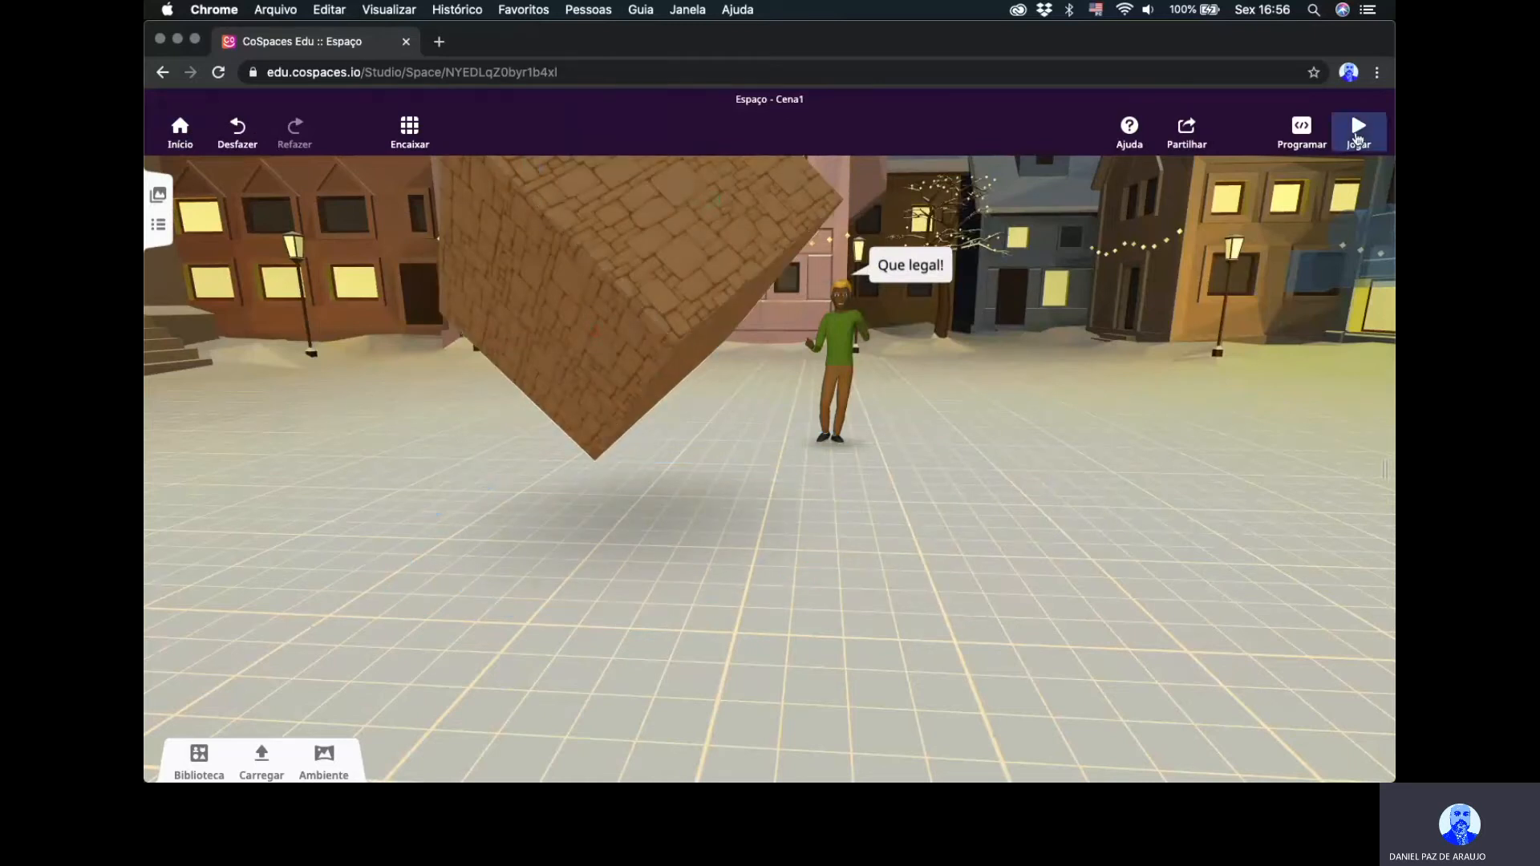
{"action": "left_click", "coordinate": [1358, 129]}
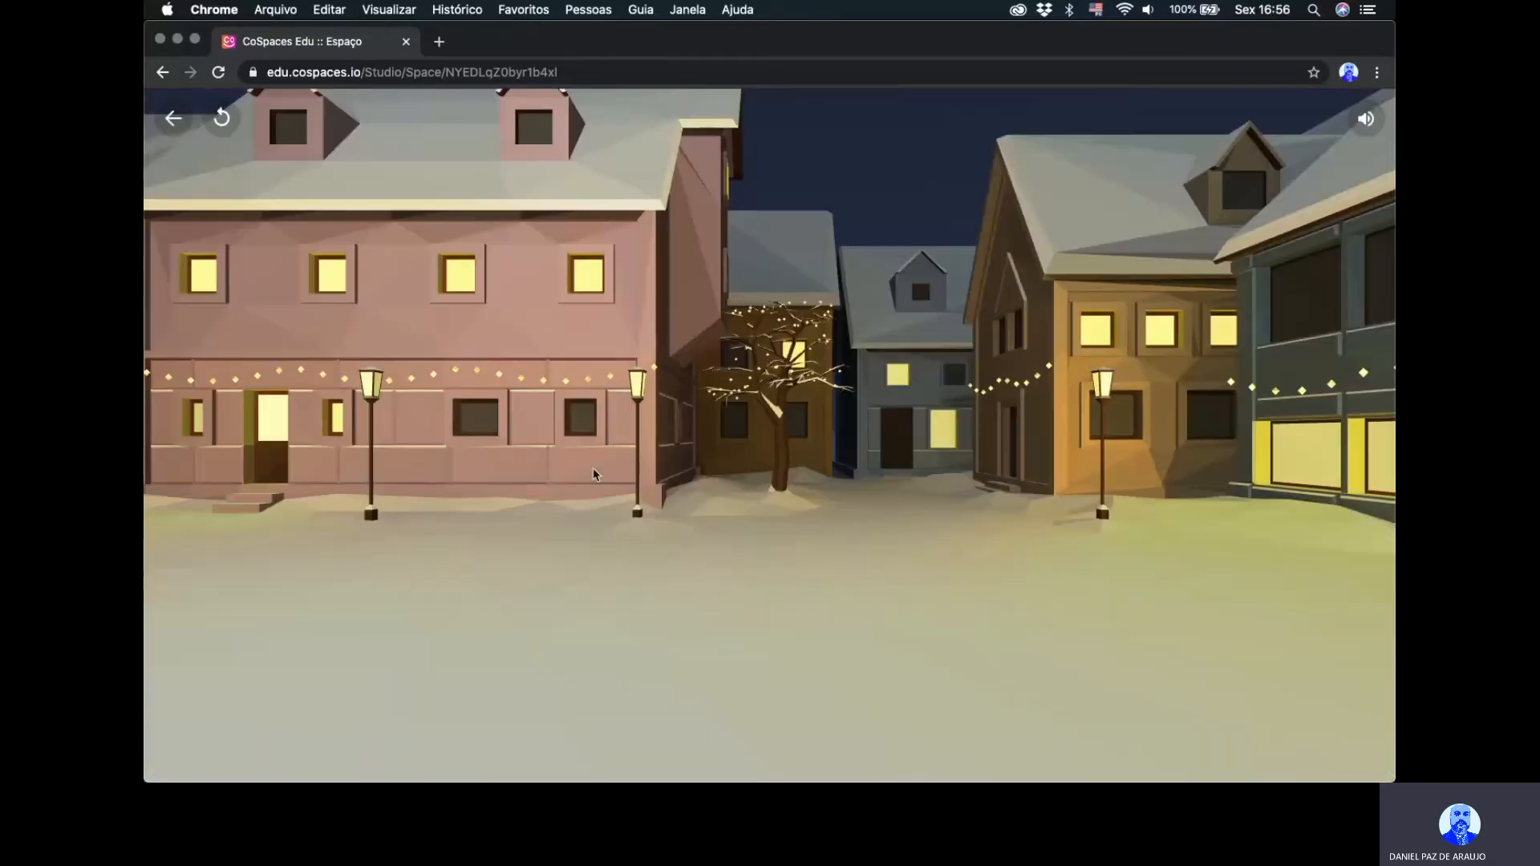
{"action": "left_click_drag", "start_coordinate": [549, 459], "coordinate": [439, 506]}
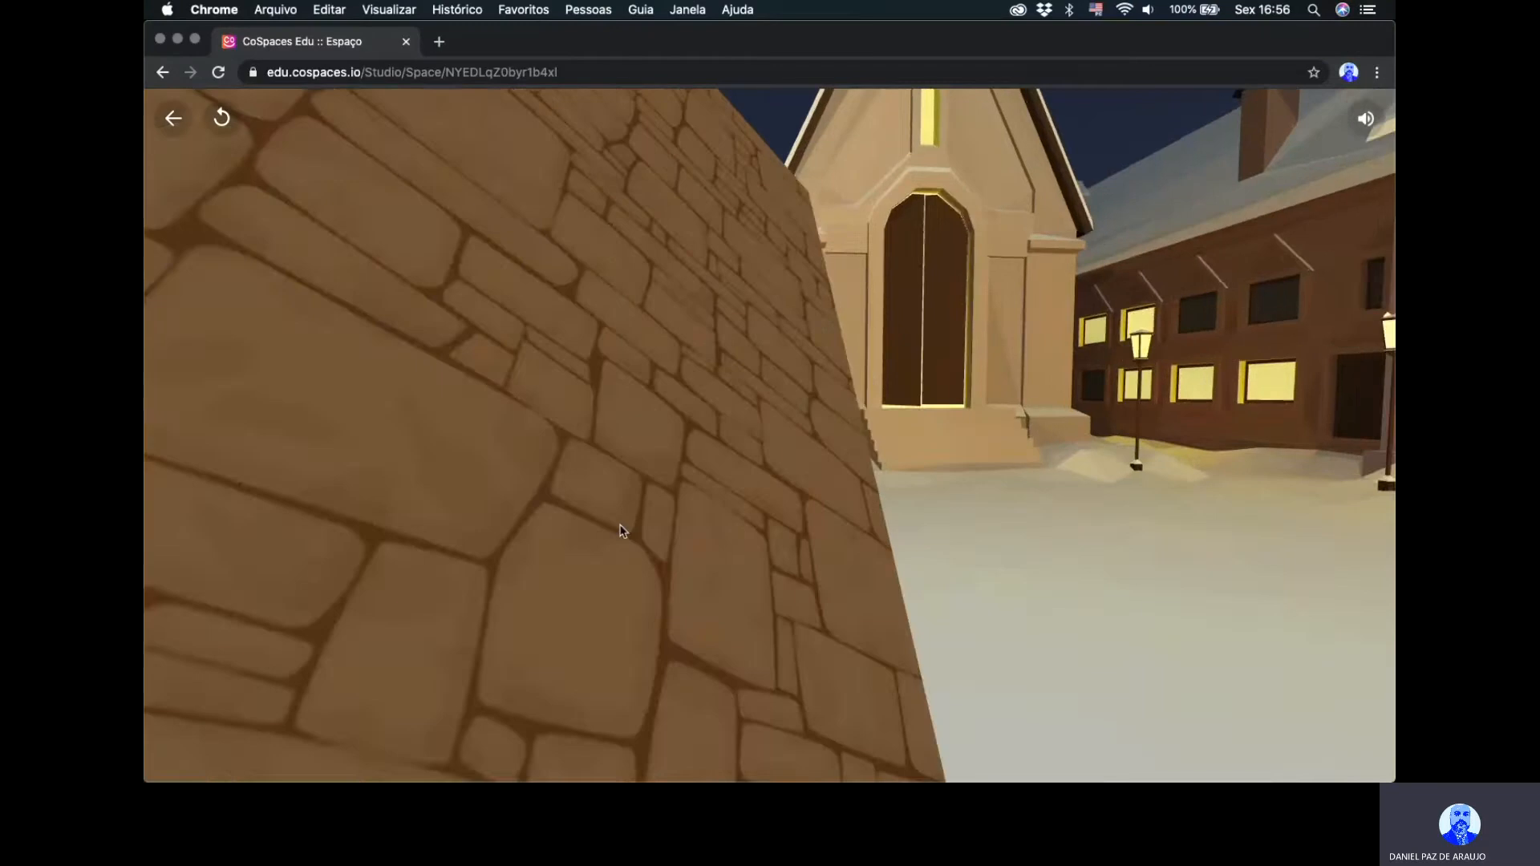
{"action": "left_click_drag", "start_coordinate": [618, 533], "coordinate": [402, 516]}
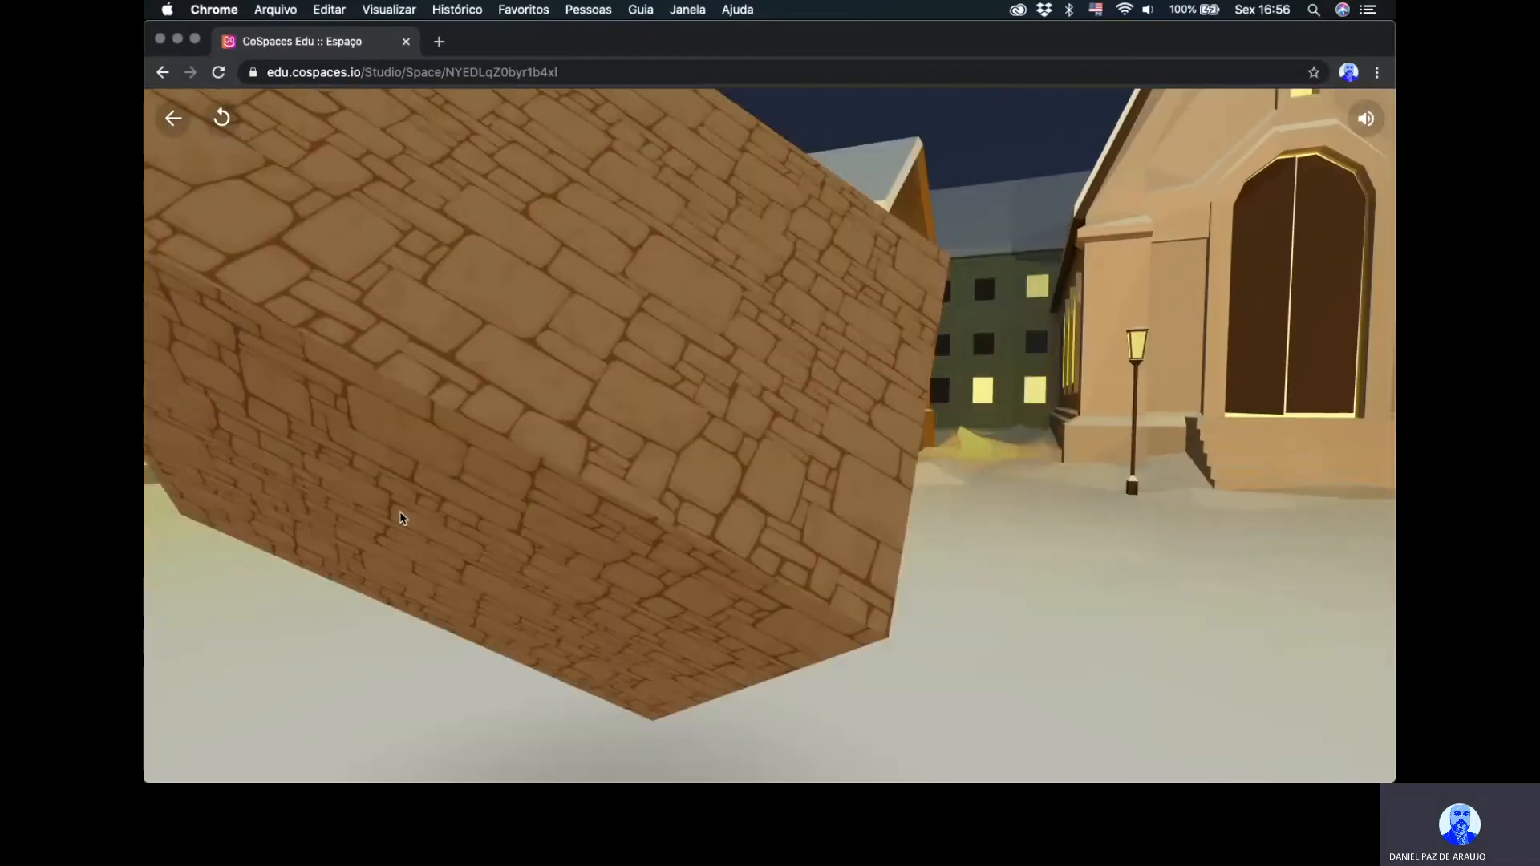
{"action": "left_click_drag", "start_coordinate": [381, 516], "coordinate": [343, 518]}
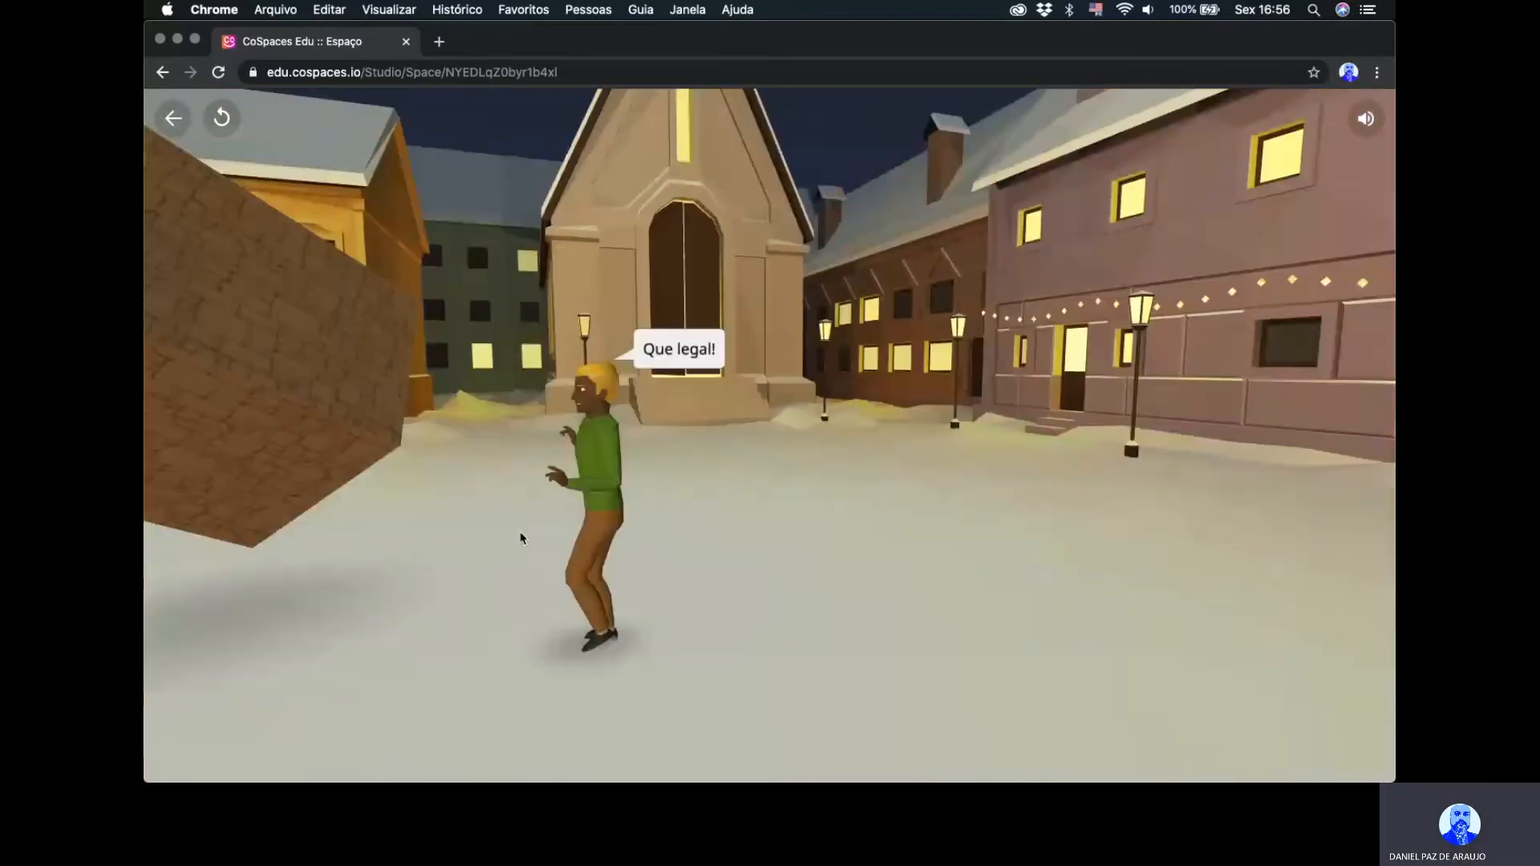
{"action": "left_click", "coordinate": [173, 118]}
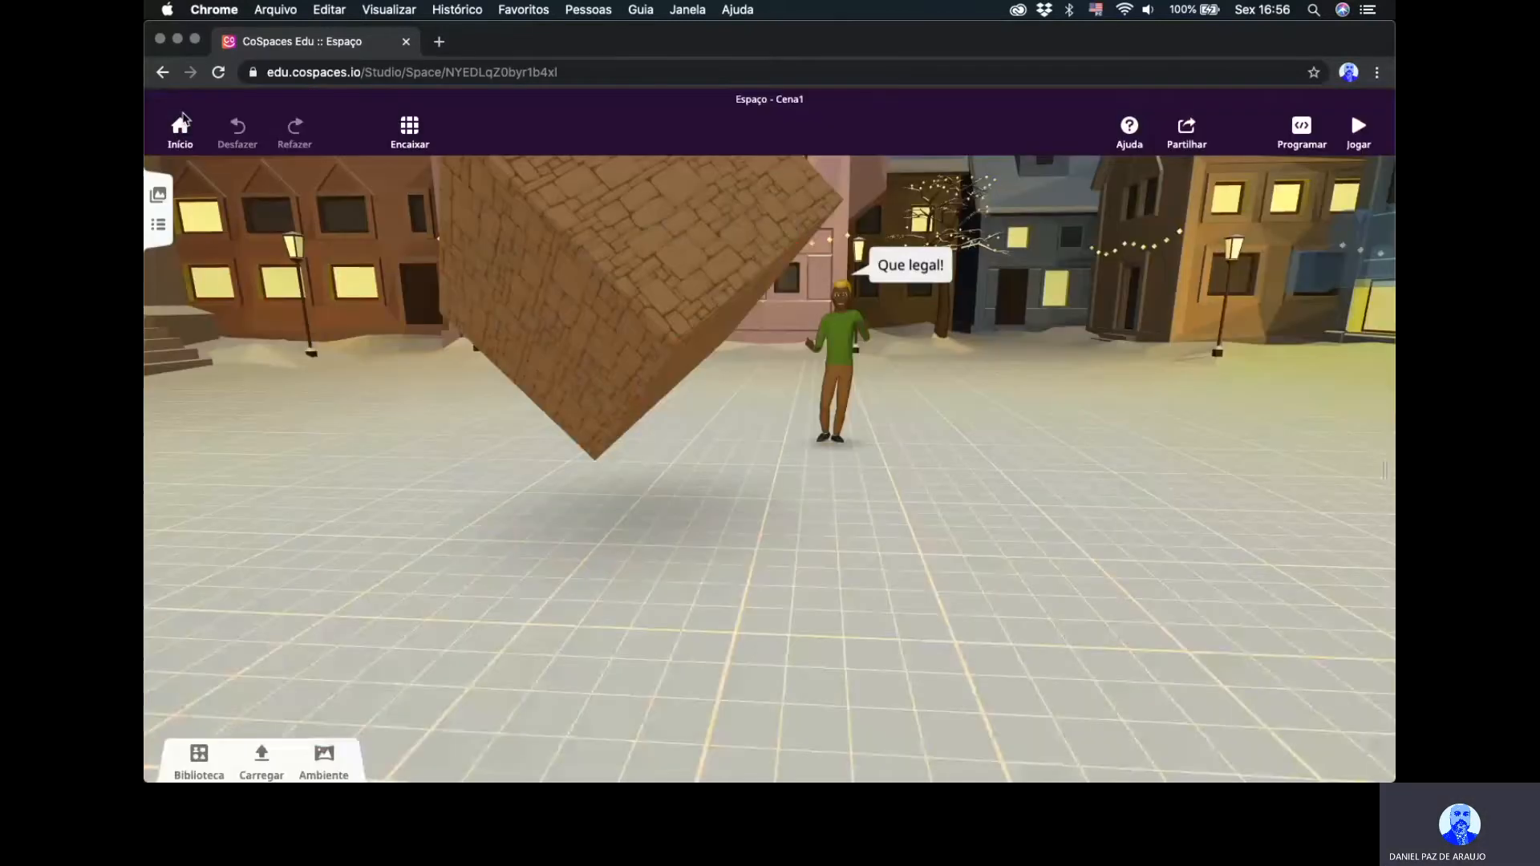
{"action": "left_click_drag", "start_coordinate": [605, 479], "coordinate": [882, 397]}
{"action": "right_click", "coordinate": [917, 372]}
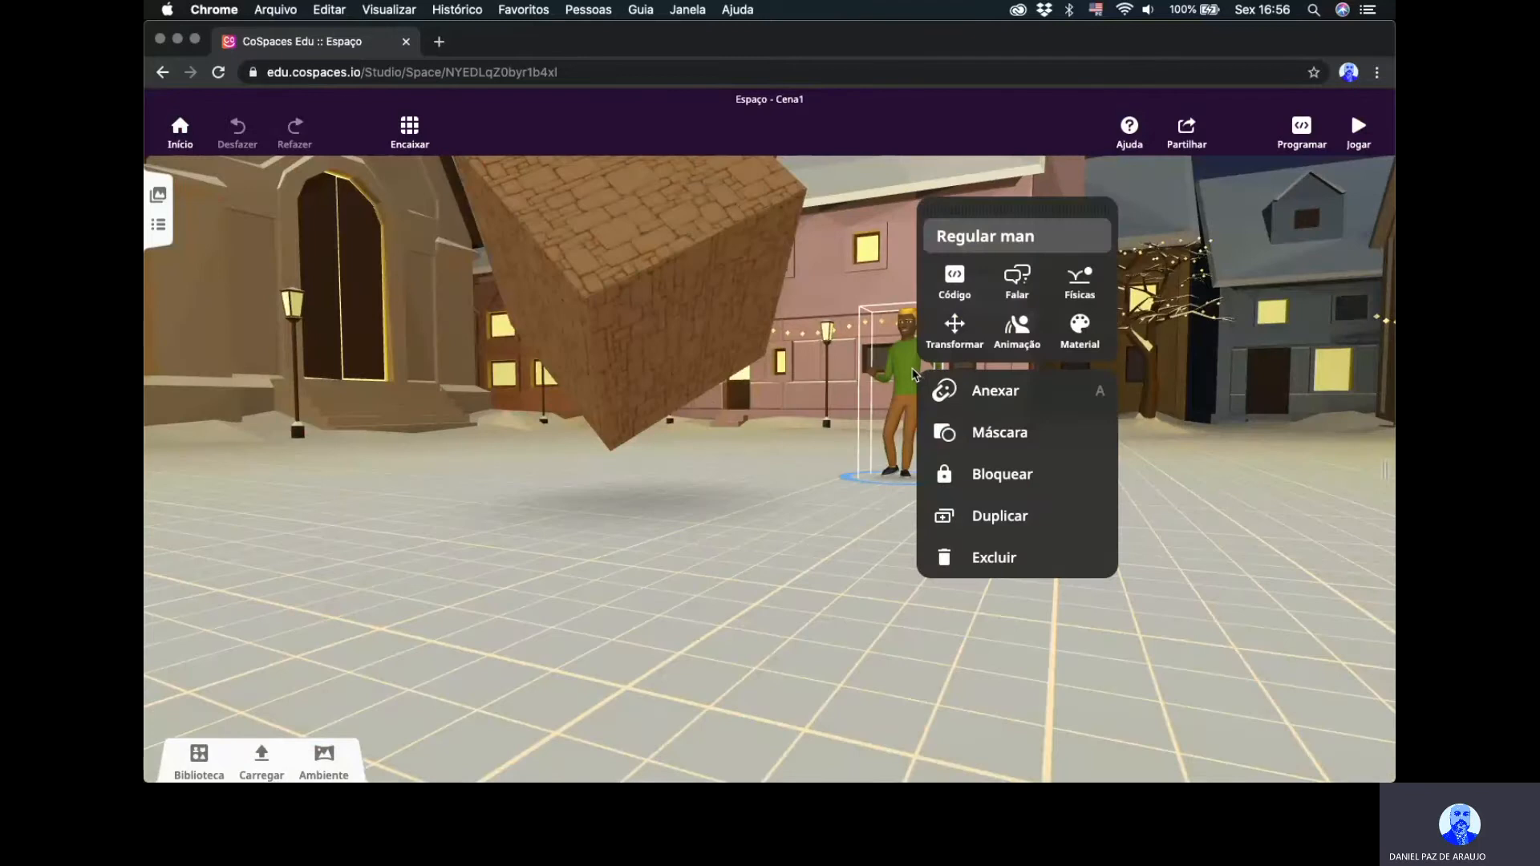
{"action": "left_click", "coordinate": [691, 512]}
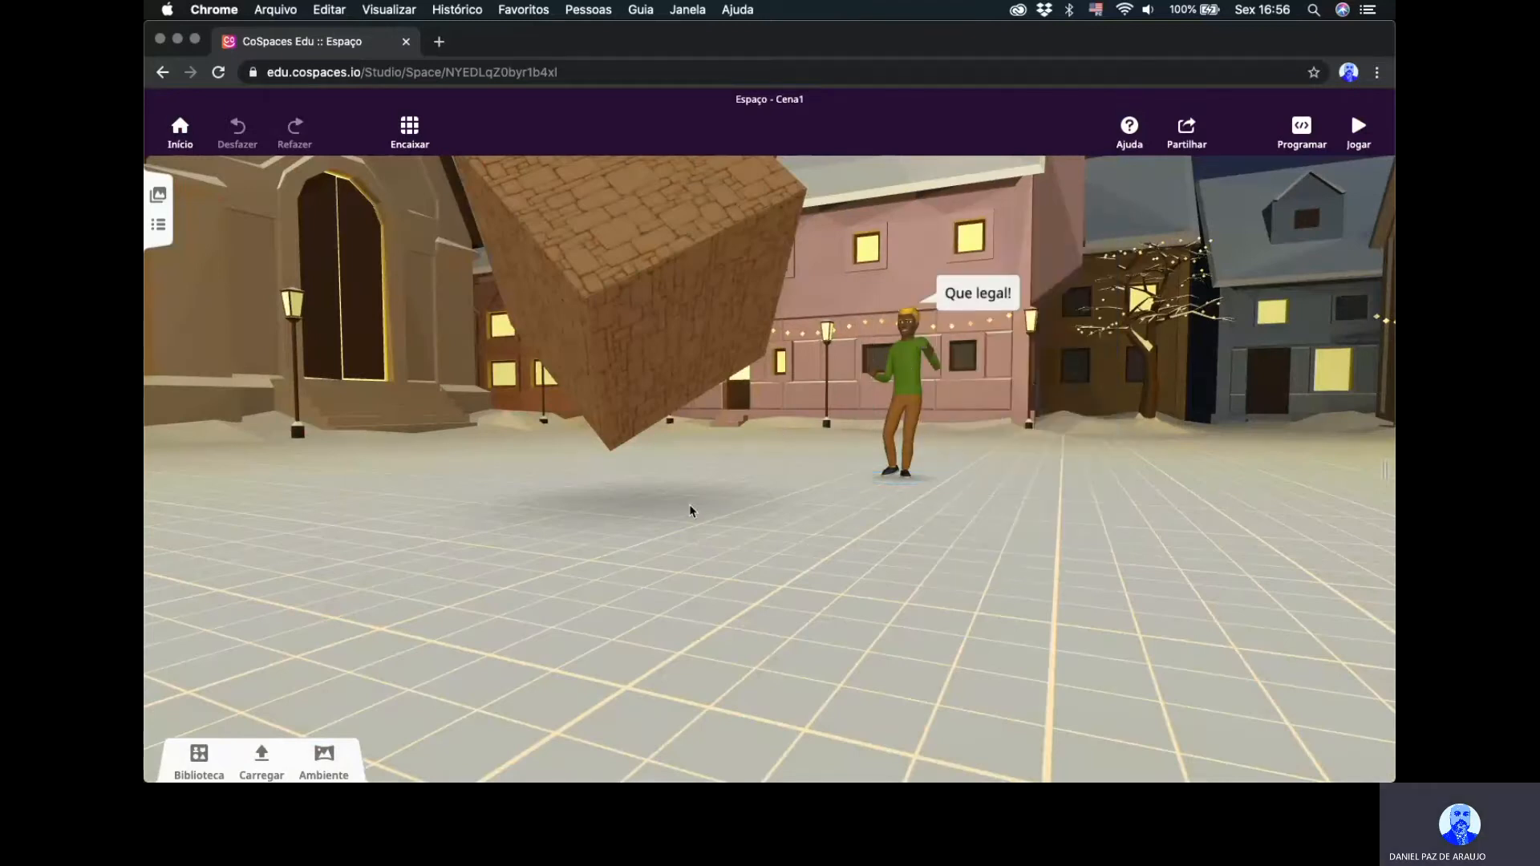
Place a tetrahedron from the library's construction objects on the ground, apart from the cube and the man.
{"action": "left_click_drag", "start_coordinate": [743, 564], "coordinate": [824, 553]}
{"action": "scroll", "coordinate": [825, 552], "scroll_direction": "down", "scroll_amount": 3}
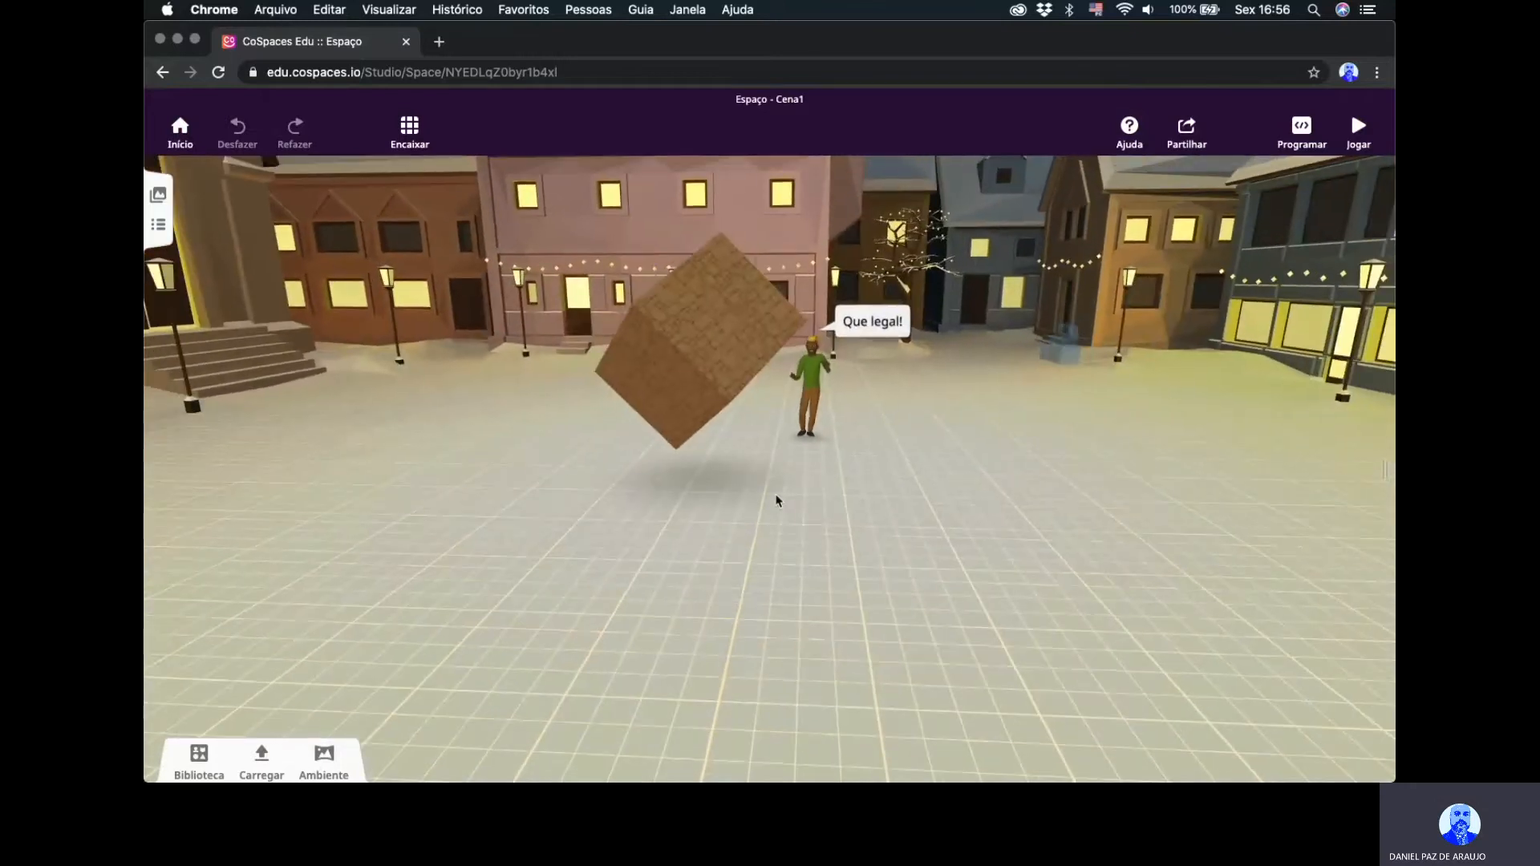
{"action": "left_click_drag", "start_coordinate": [776, 501], "coordinate": [752, 539]}
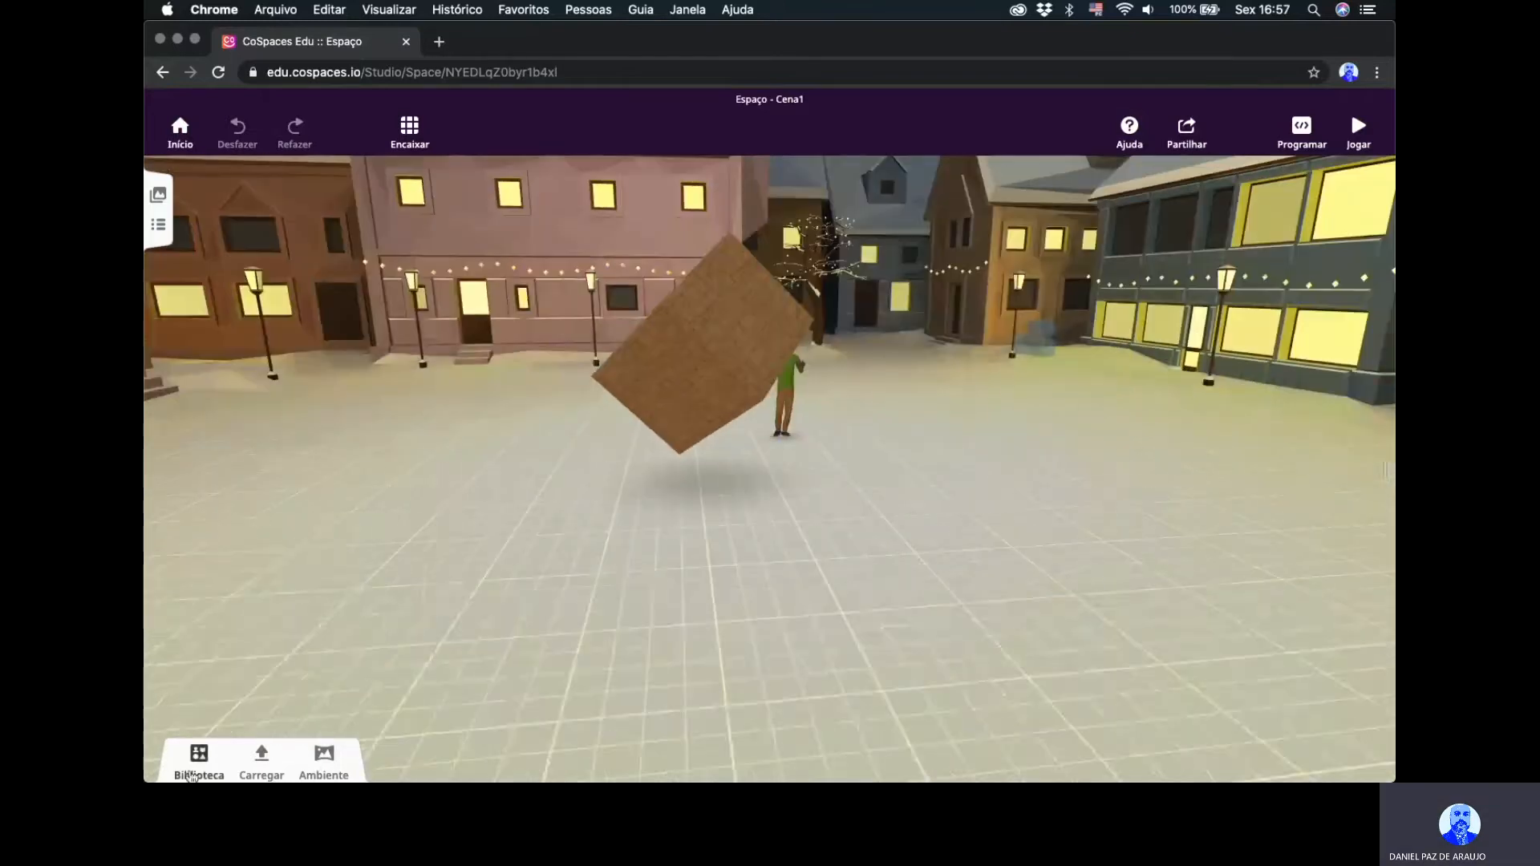
{"action": "left_click", "coordinate": [199, 754]}
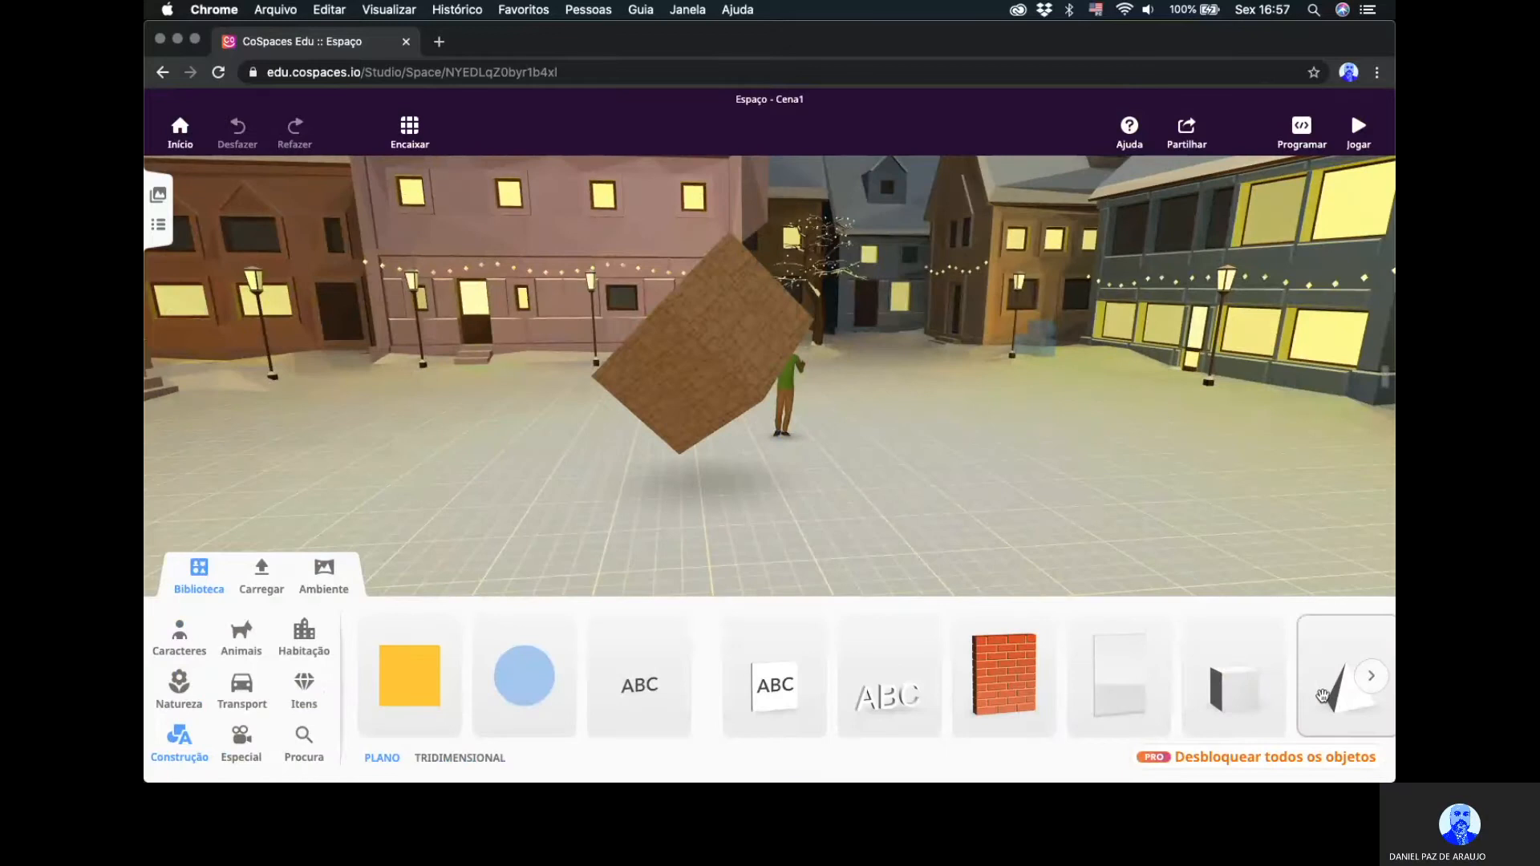
{"action": "left_click_drag", "start_coordinate": [1308, 683], "coordinate": [996, 498]}
{"action": "left_click", "coordinate": [912, 540]}
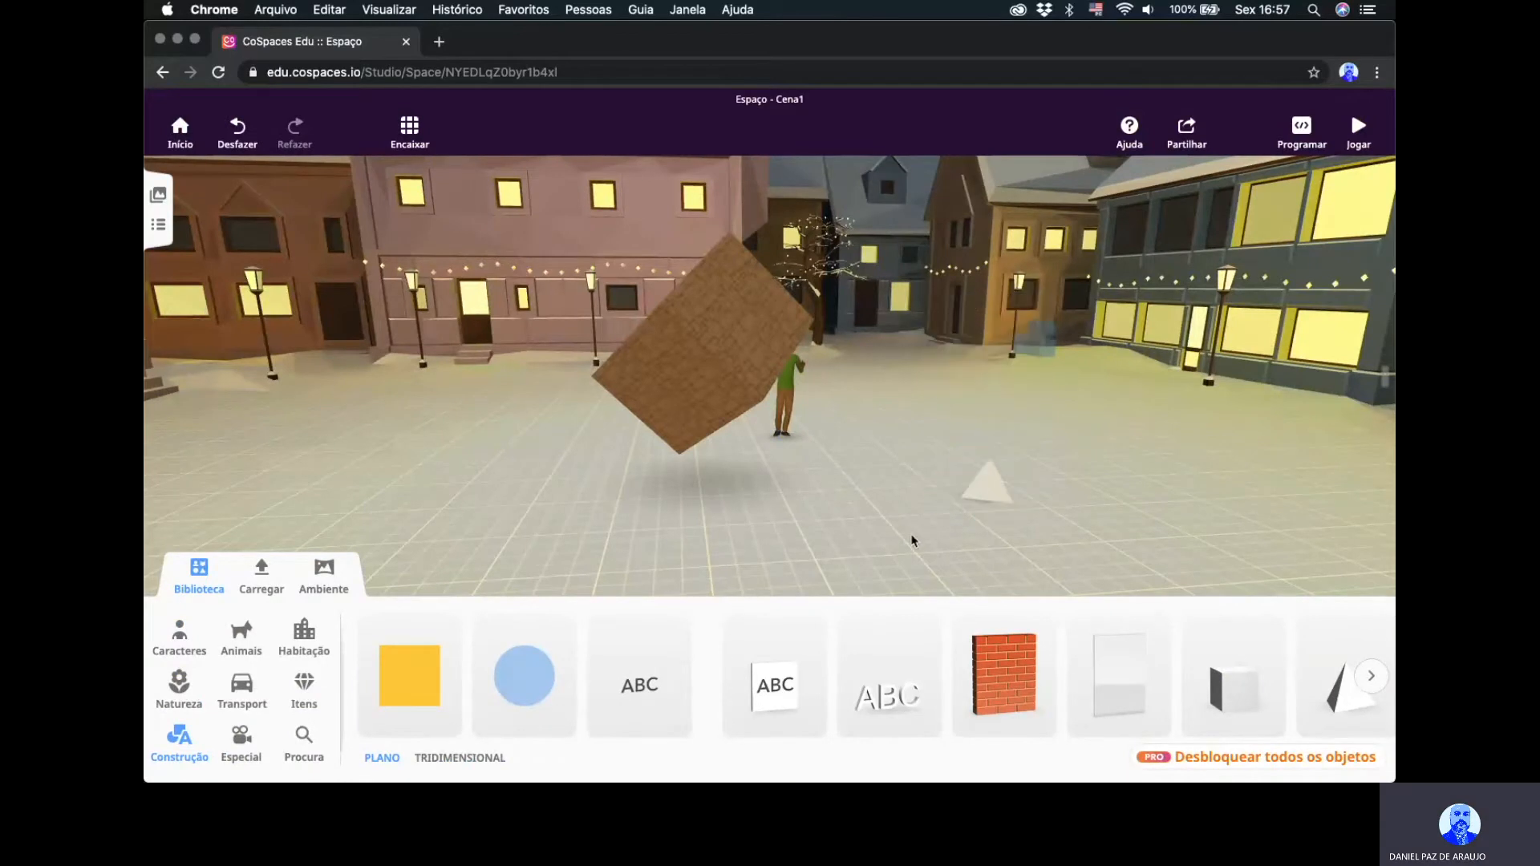
Apply the red brick texture to the tetrahedron and leave its settings.
{"action": "left_click", "coordinate": [992, 492]}
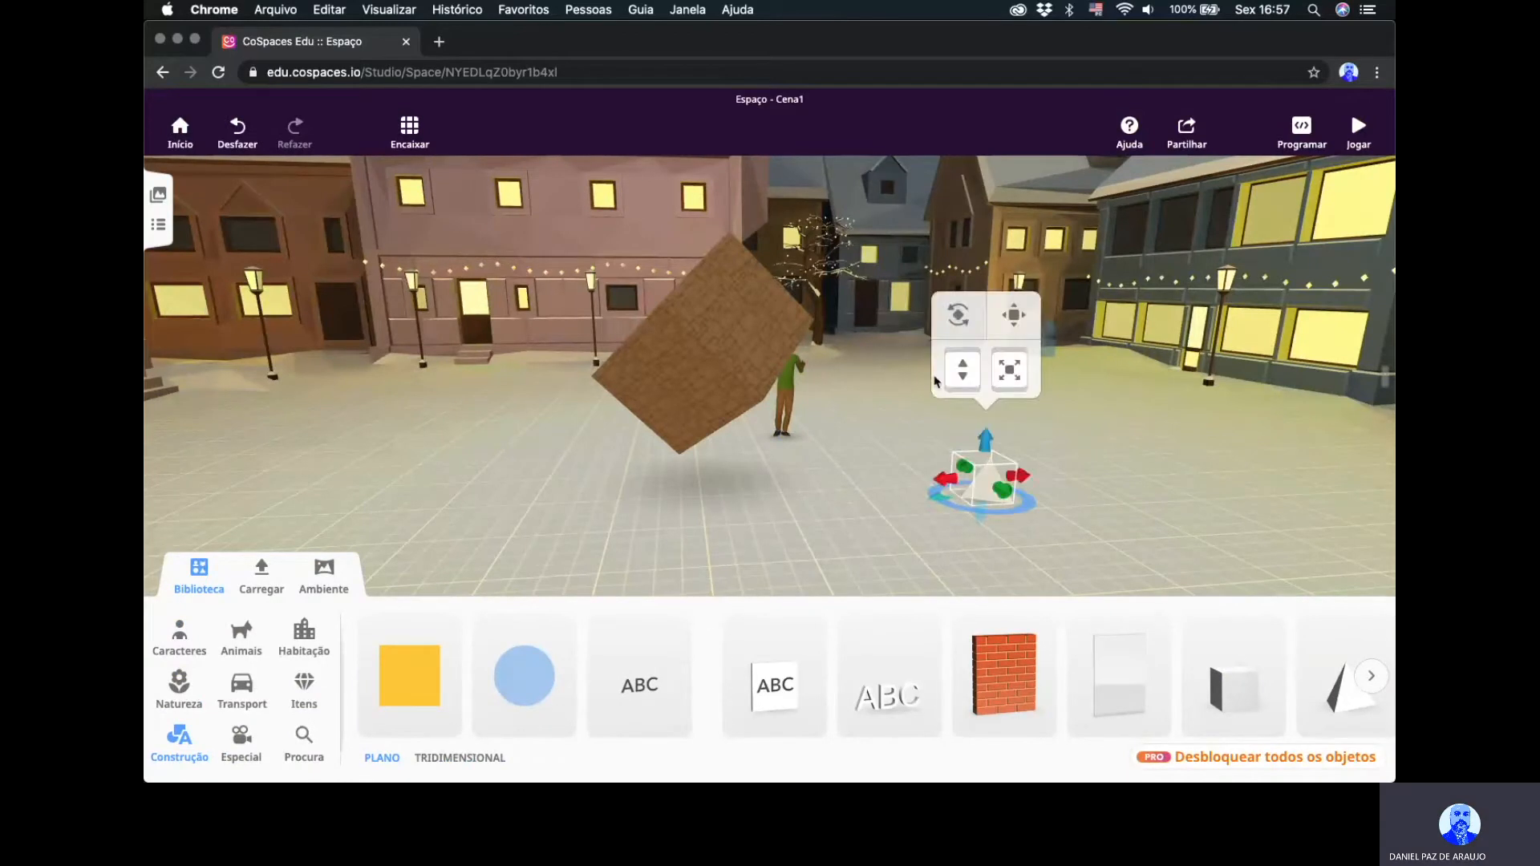
{"action": "right_click", "coordinate": [990, 489]}
{"action": "left_click", "coordinate": [1087, 343]}
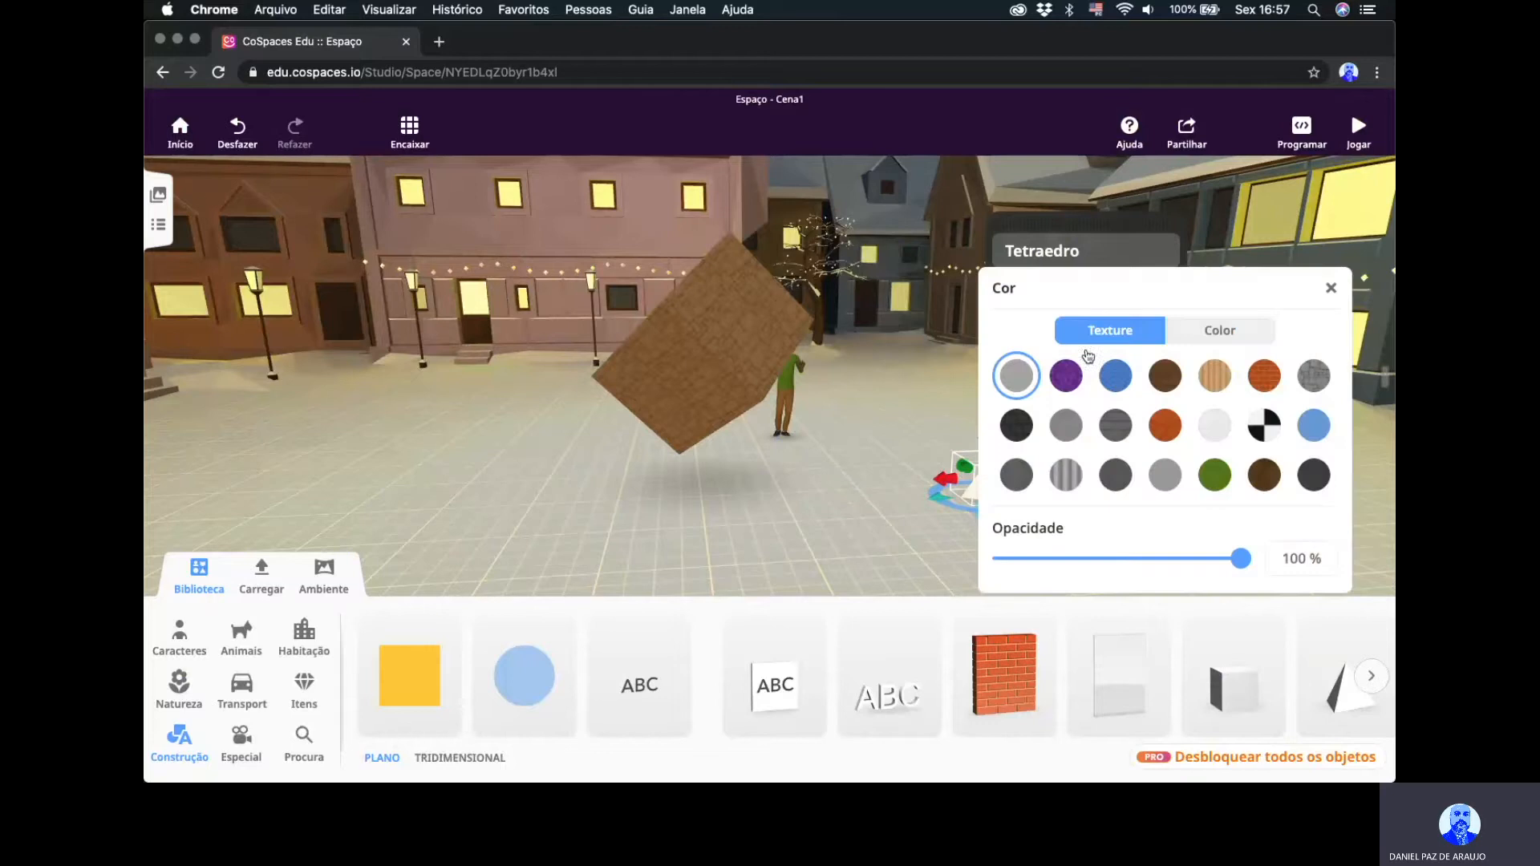
{"action": "left_click", "coordinate": [1265, 375]}
{"action": "left_click", "coordinate": [877, 492]}
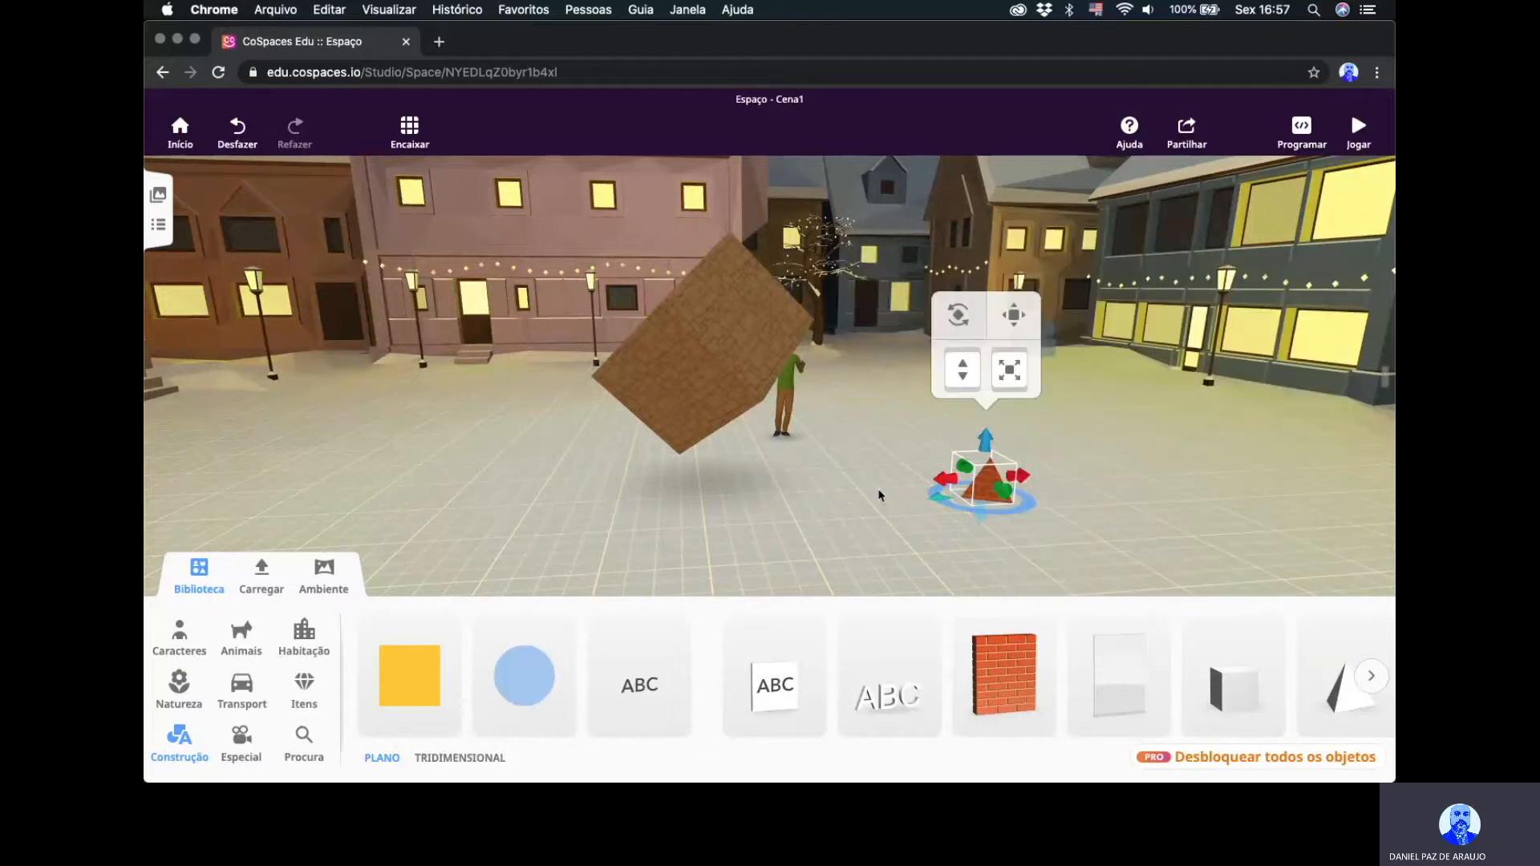
{"action": "left_click", "coordinate": [839, 508]}
{"action": "left_click", "coordinate": [979, 495]}
{"action": "left_click_drag", "start_coordinate": [690, 480], "coordinate": [811, 495]}
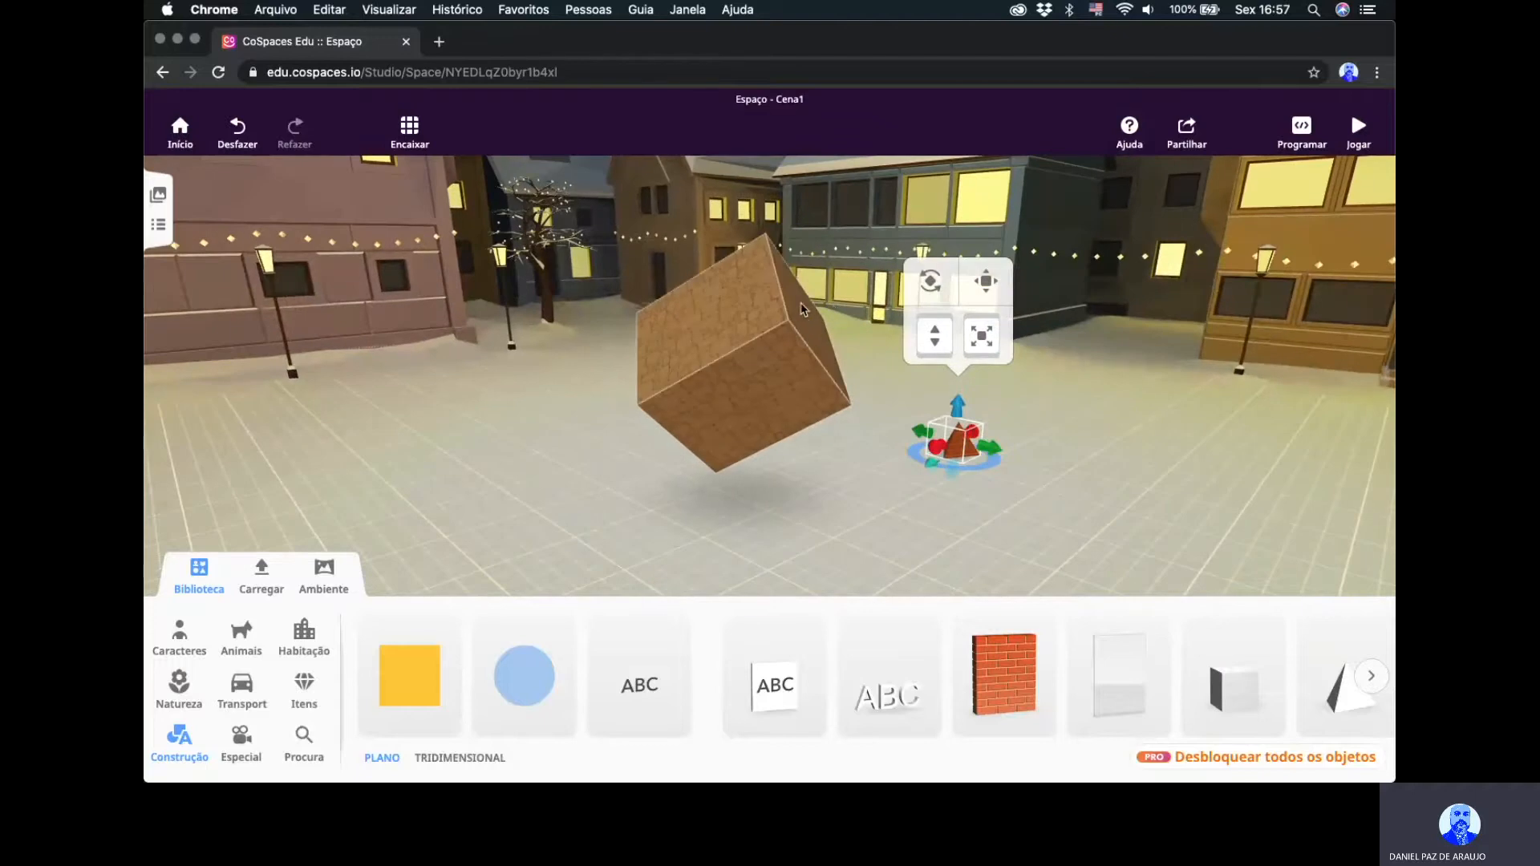
{"action": "right_click", "coordinate": [957, 455]}
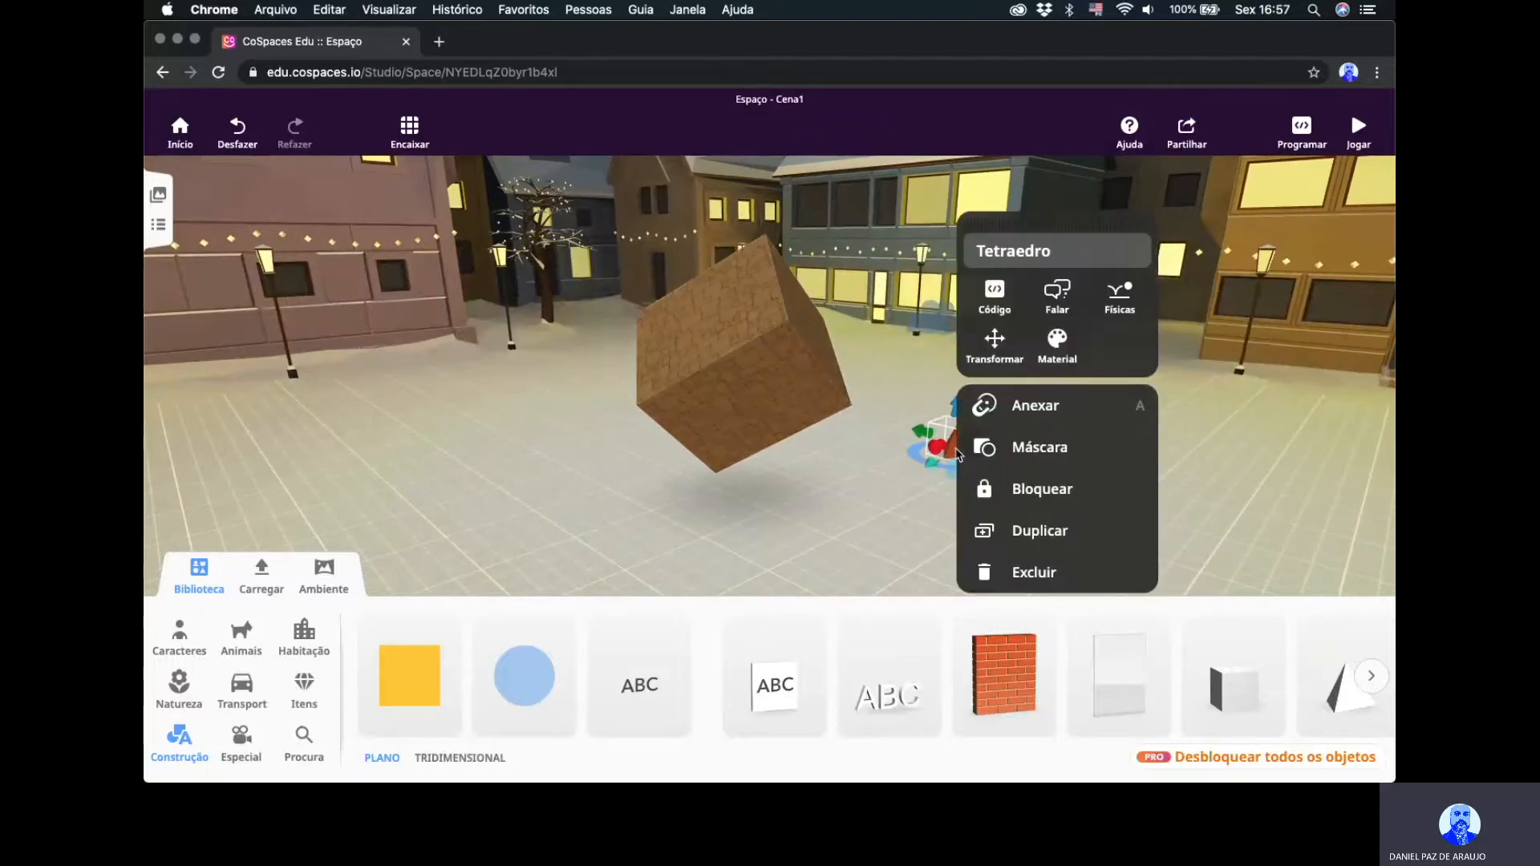
{"action": "left_click", "coordinate": [1018, 411]}
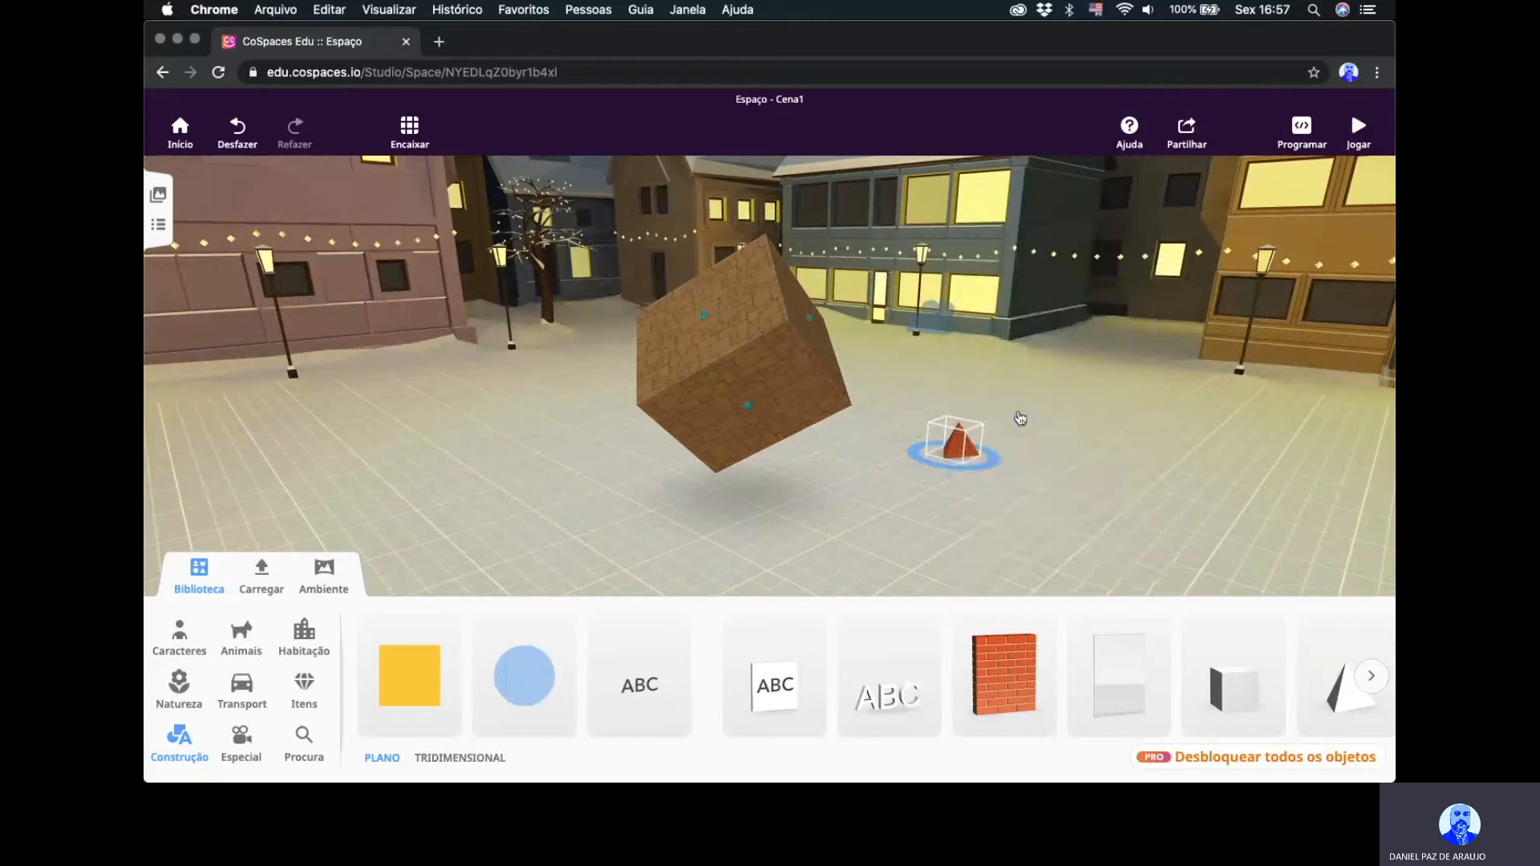
{"action": "left_click", "coordinate": [953, 482]}
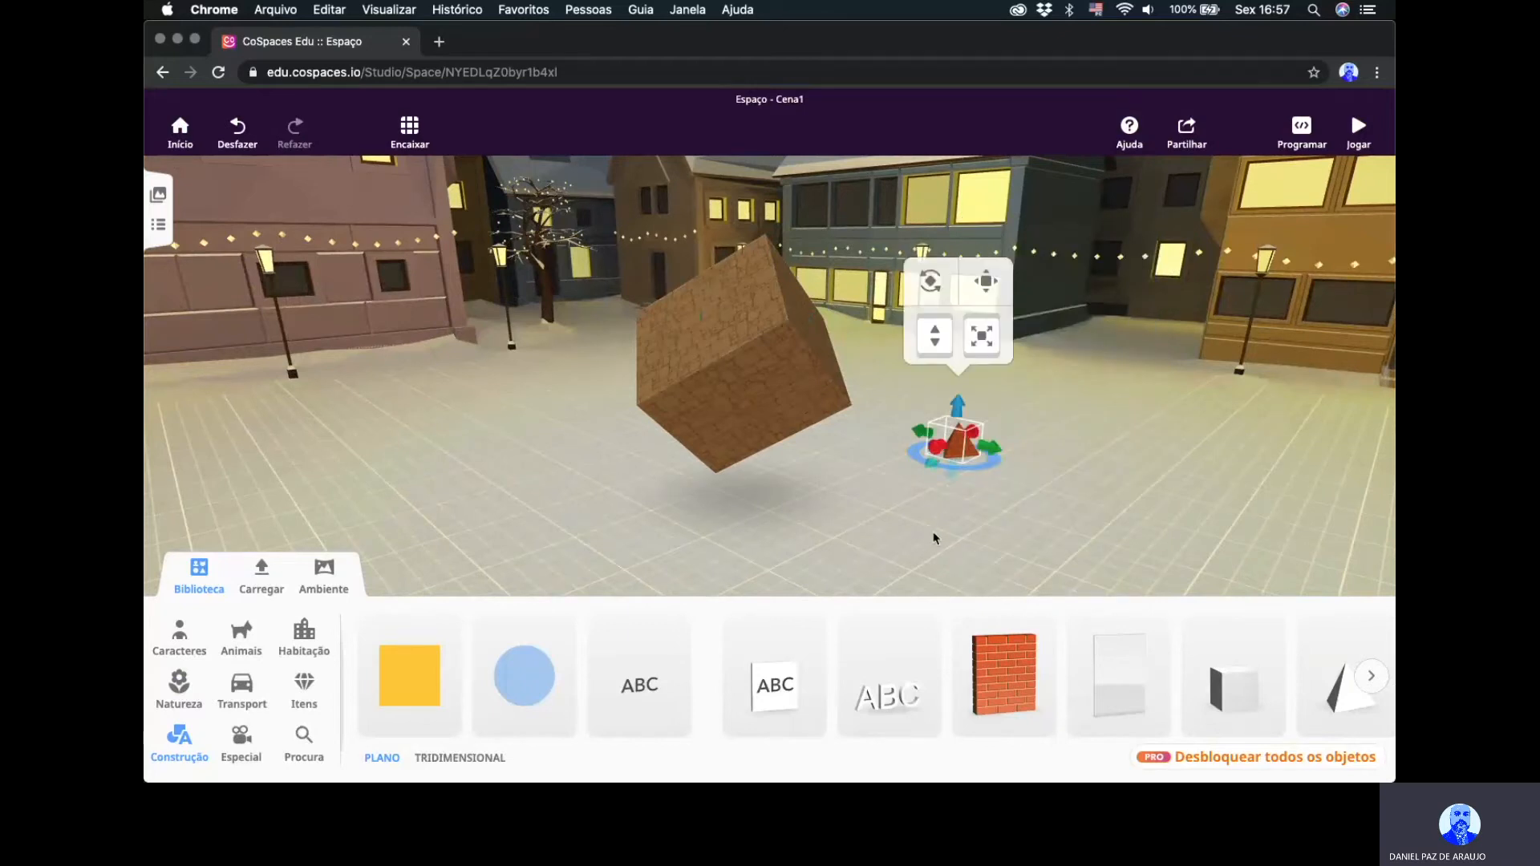
Attach the red brick tetrahedron to the Right attachment point of the stone cube.
{"action": "left_click_drag", "start_coordinate": [933, 535], "coordinate": [954, 489]}
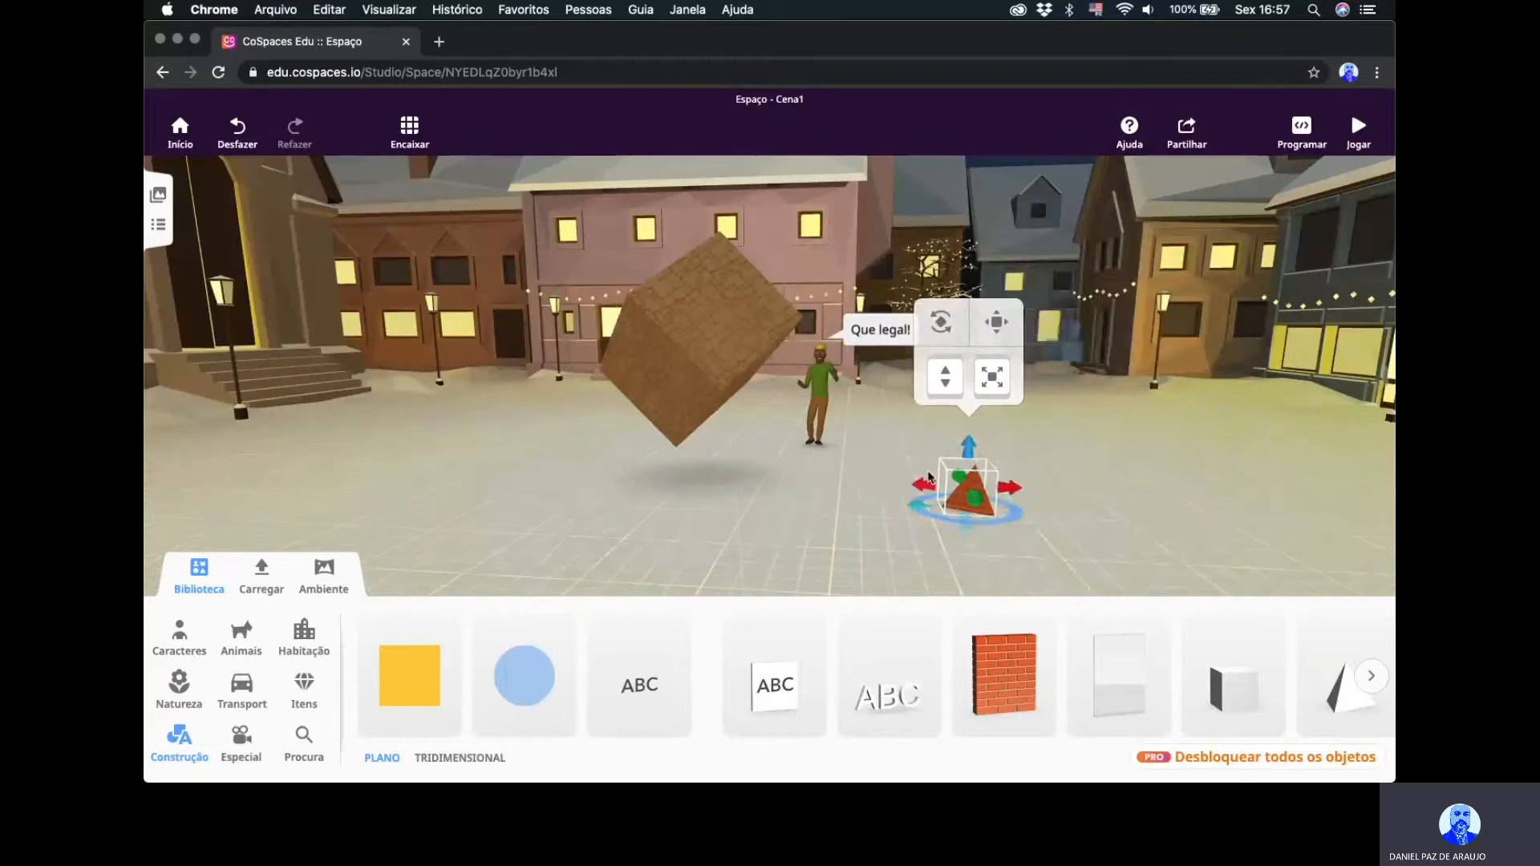
{"action": "right_click", "coordinate": [971, 485]}
{"action": "left_click", "coordinate": [1035, 405]}
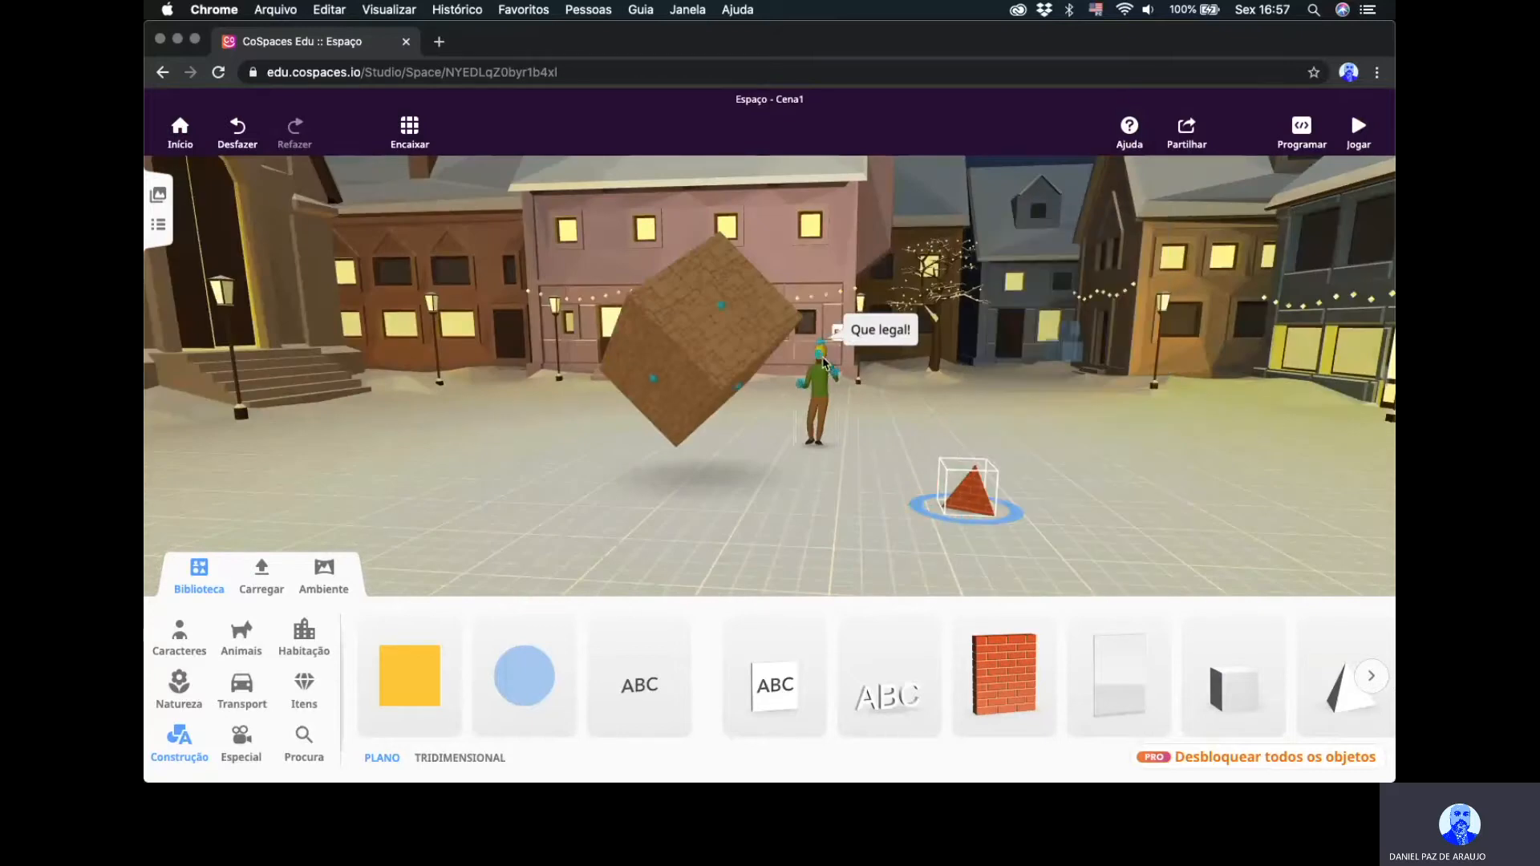
{"action": "left_click", "coordinate": [721, 312]}
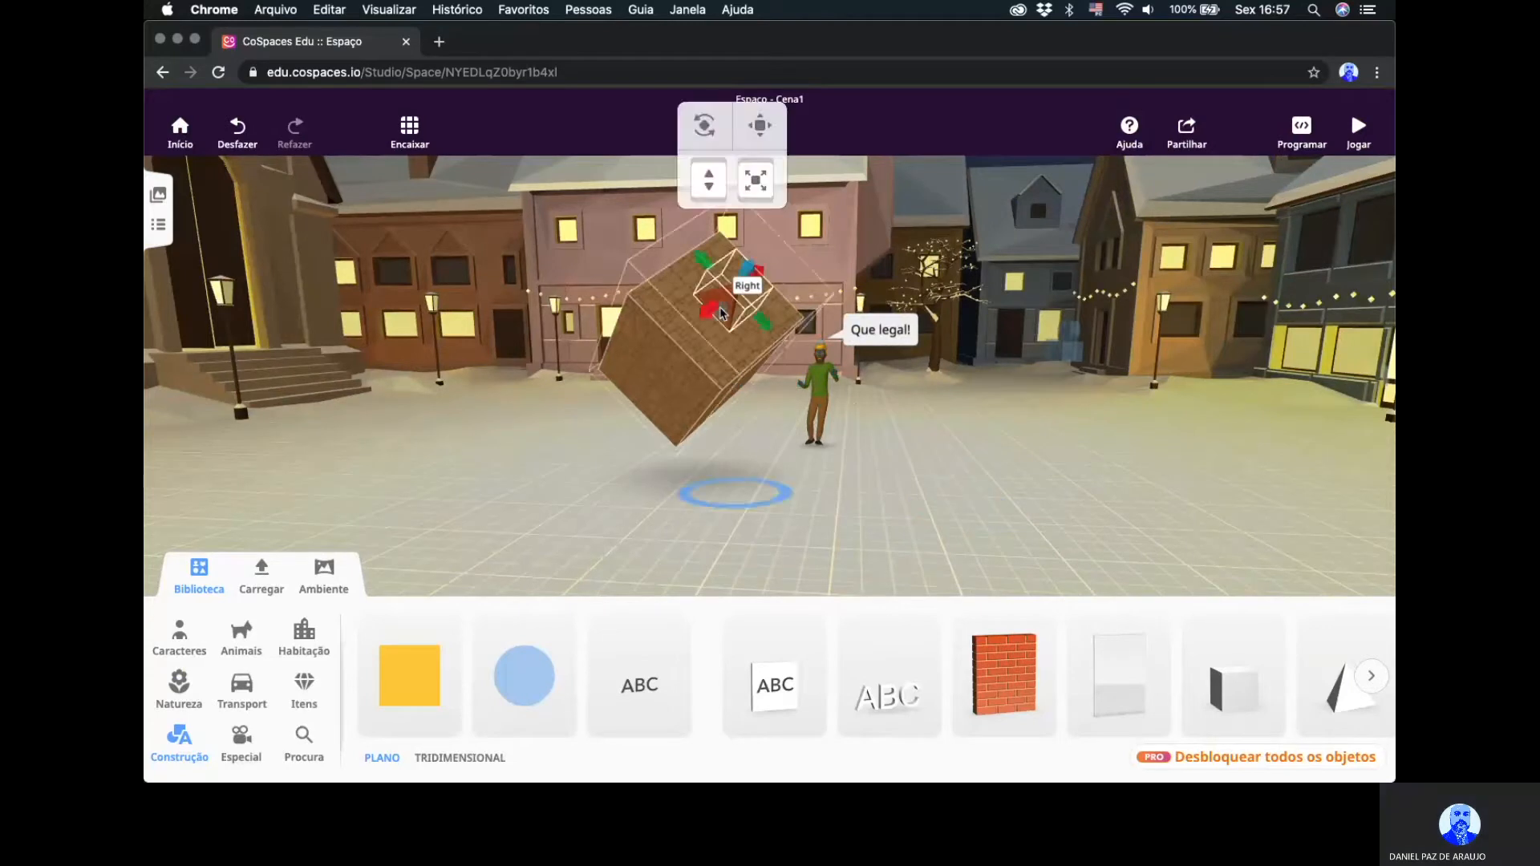
{"action": "left_click", "coordinate": [858, 532]}
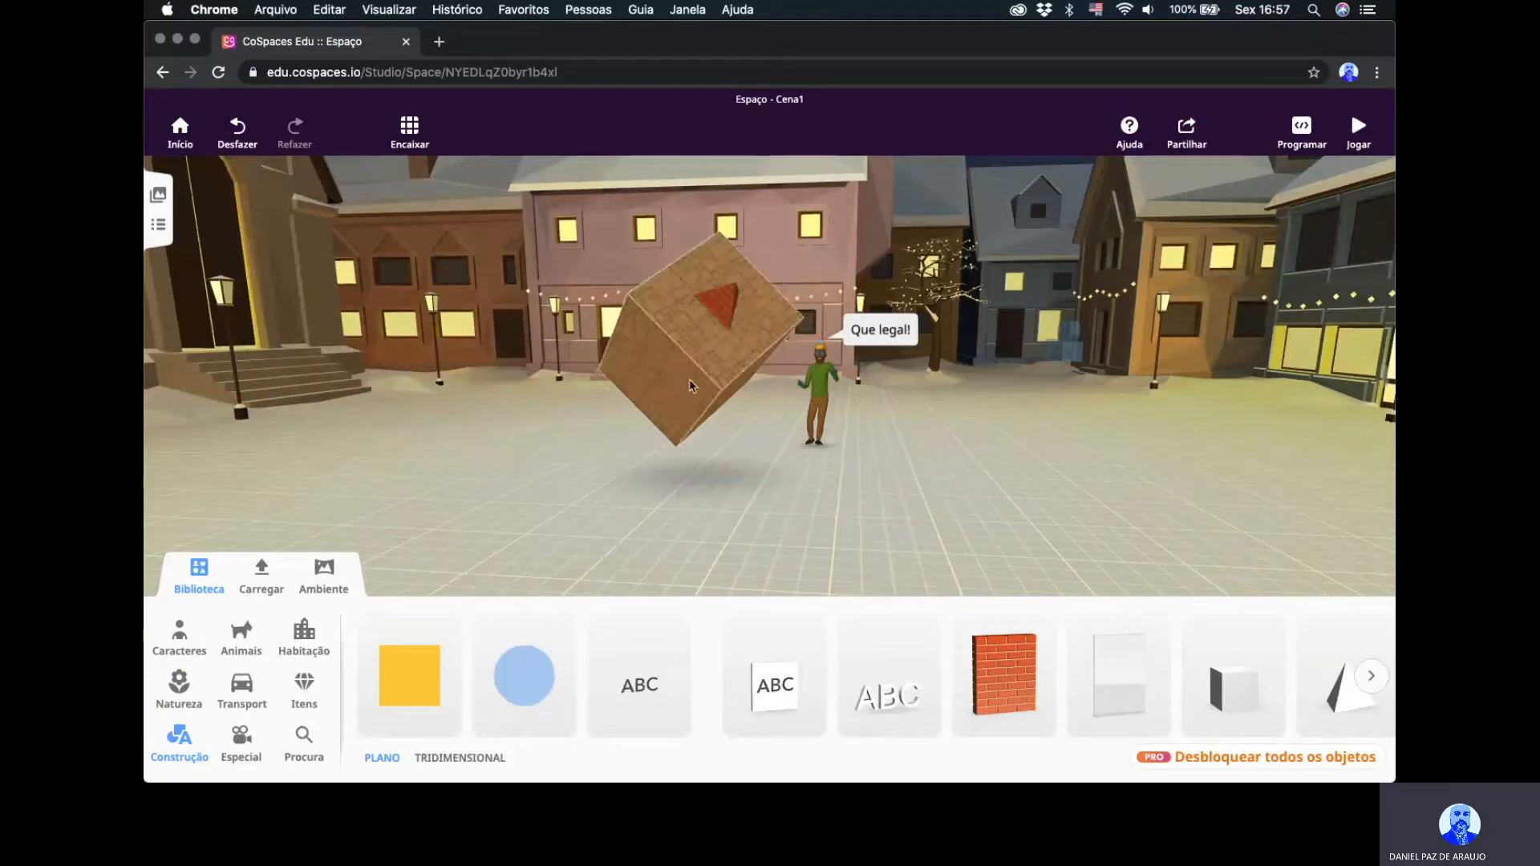
Move the camera to the open ground in front of the stone cube and the man.
{"action": "mouse_move", "coordinate": [658, 401]}
{"action": "left_mouse_down"}
{"action": "mouse_move", "coordinate": [397, 397]}
{"action": "mouse_move", "coordinate": [450, 455]}
{"action": "mouse_move", "coordinate": [606, 375]}
{"action": "mouse_move", "coordinate": [647, 377]}
{"action": "left_mouse_up"}
{"action": "left_click_drag", "start_coordinate": [944, 458], "coordinate": [940, 576]}
{"action": "left_click", "coordinate": [784, 239]}
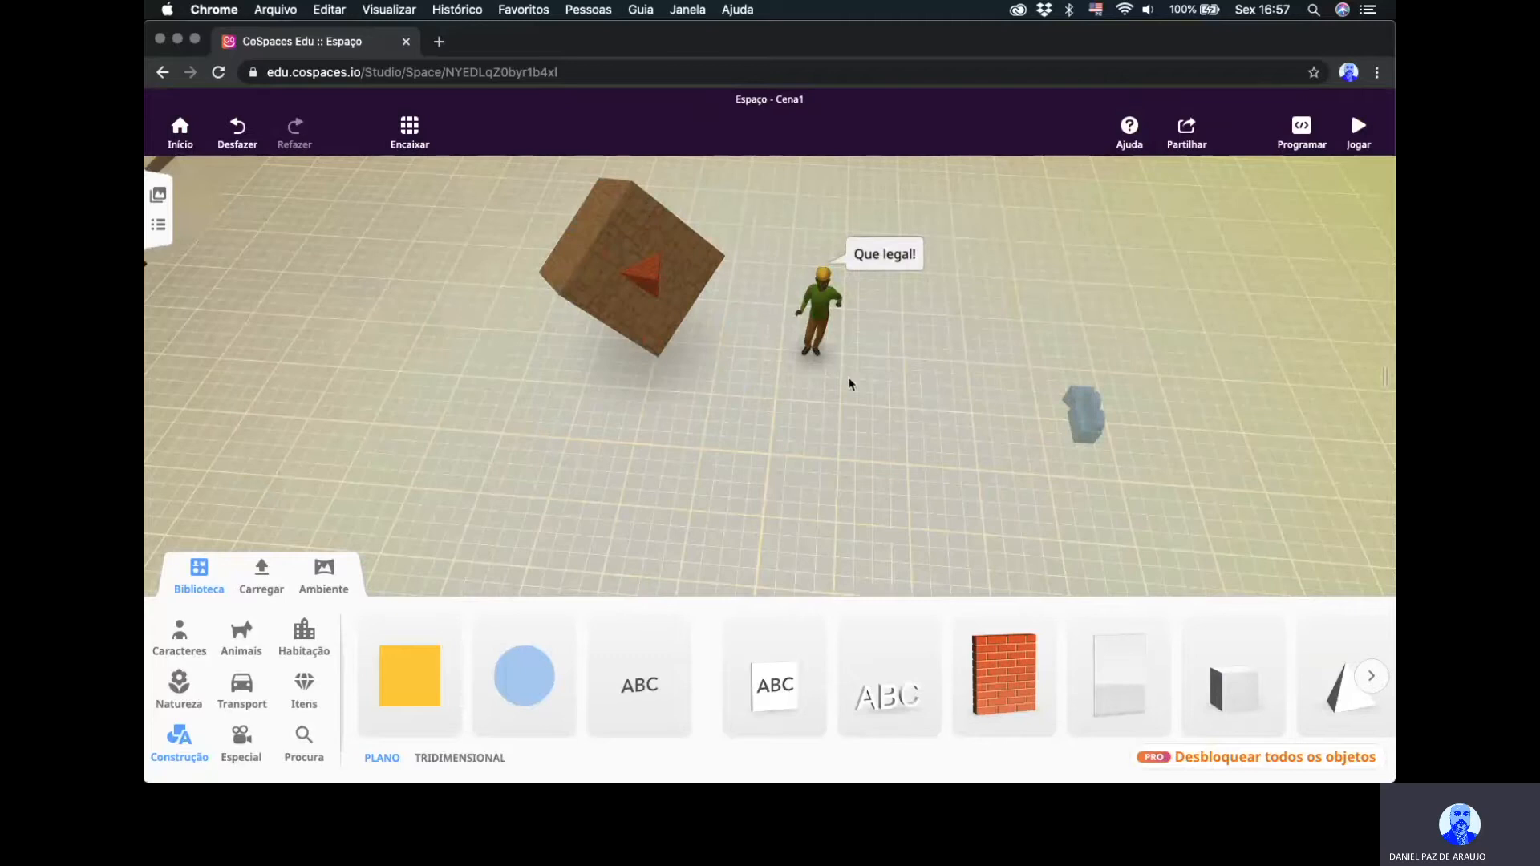
{"action": "scroll", "coordinate": [901, 375], "scroll_direction": "down", "scroll_amount": 3}
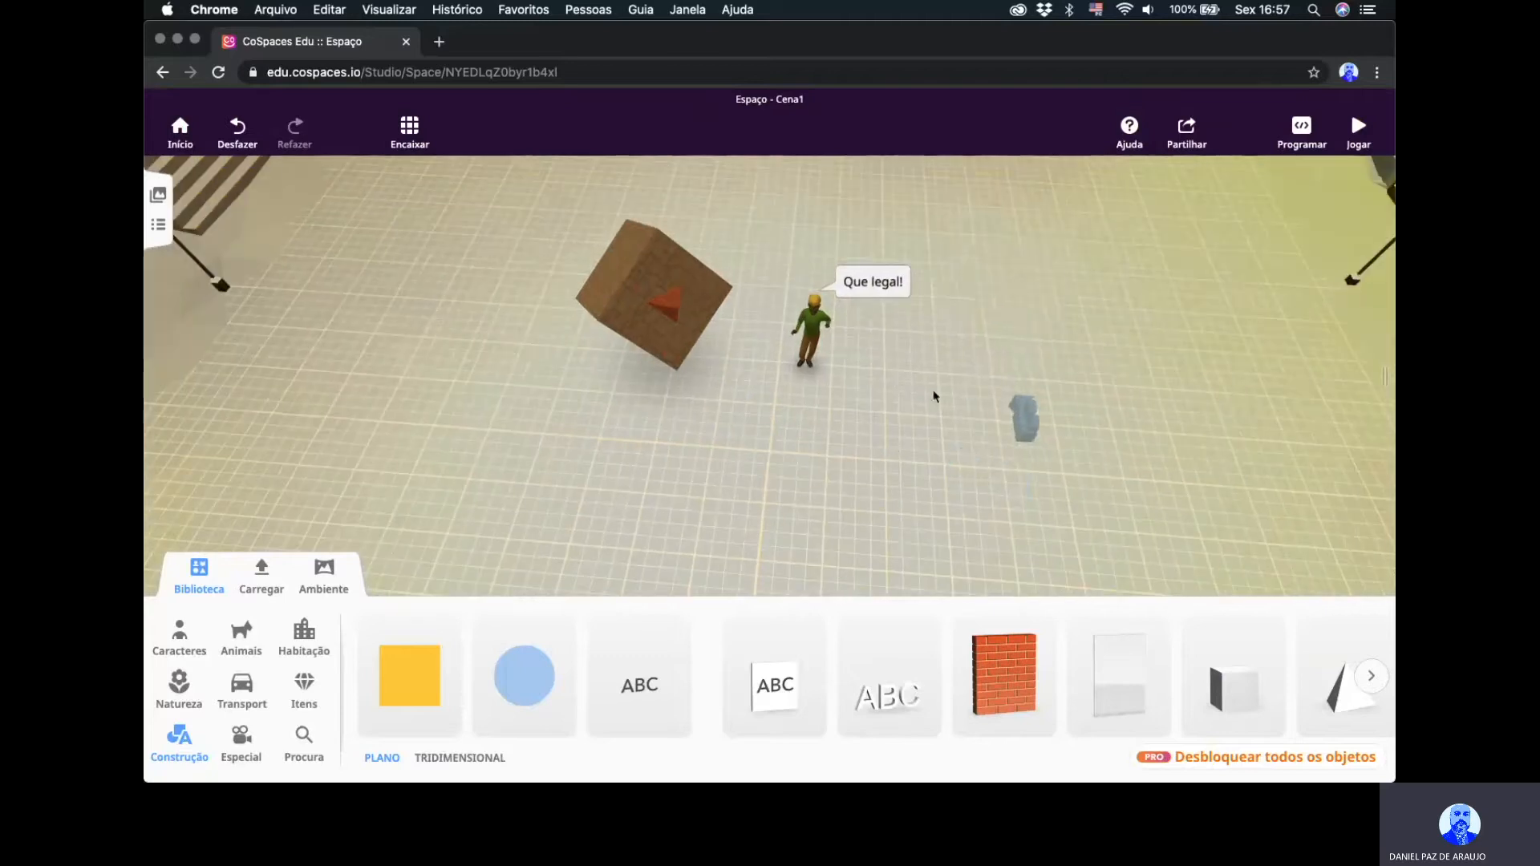
{"action": "left_click_drag", "start_coordinate": [1025, 418], "coordinate": [700, 518]}
{"action": "left_click", "coordinate": [879, 414]}
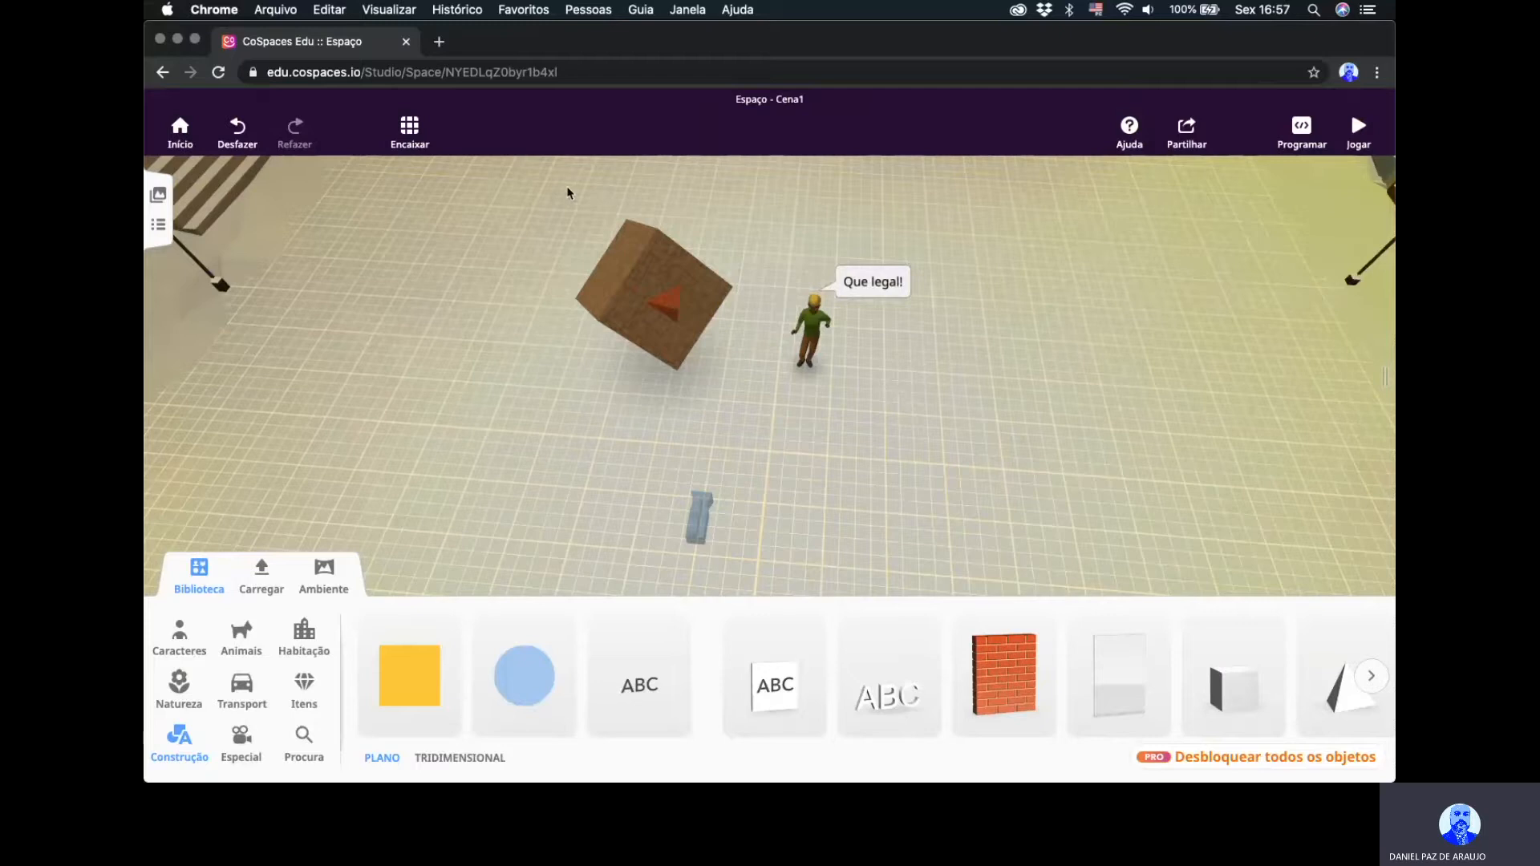
From the library's nature plants, place two leafy ground plants, two pine trees and a vine beside the camera.
{"action": "left_click_drag", "start_coordinate": [559, 193], "coordinate": [808, 440]}
{"action": "left_click_drag", "start_coordinate": [856, 317], "coordinate": [903, 266]}
{"action": "left_click", "coordinate": [757, 550]}
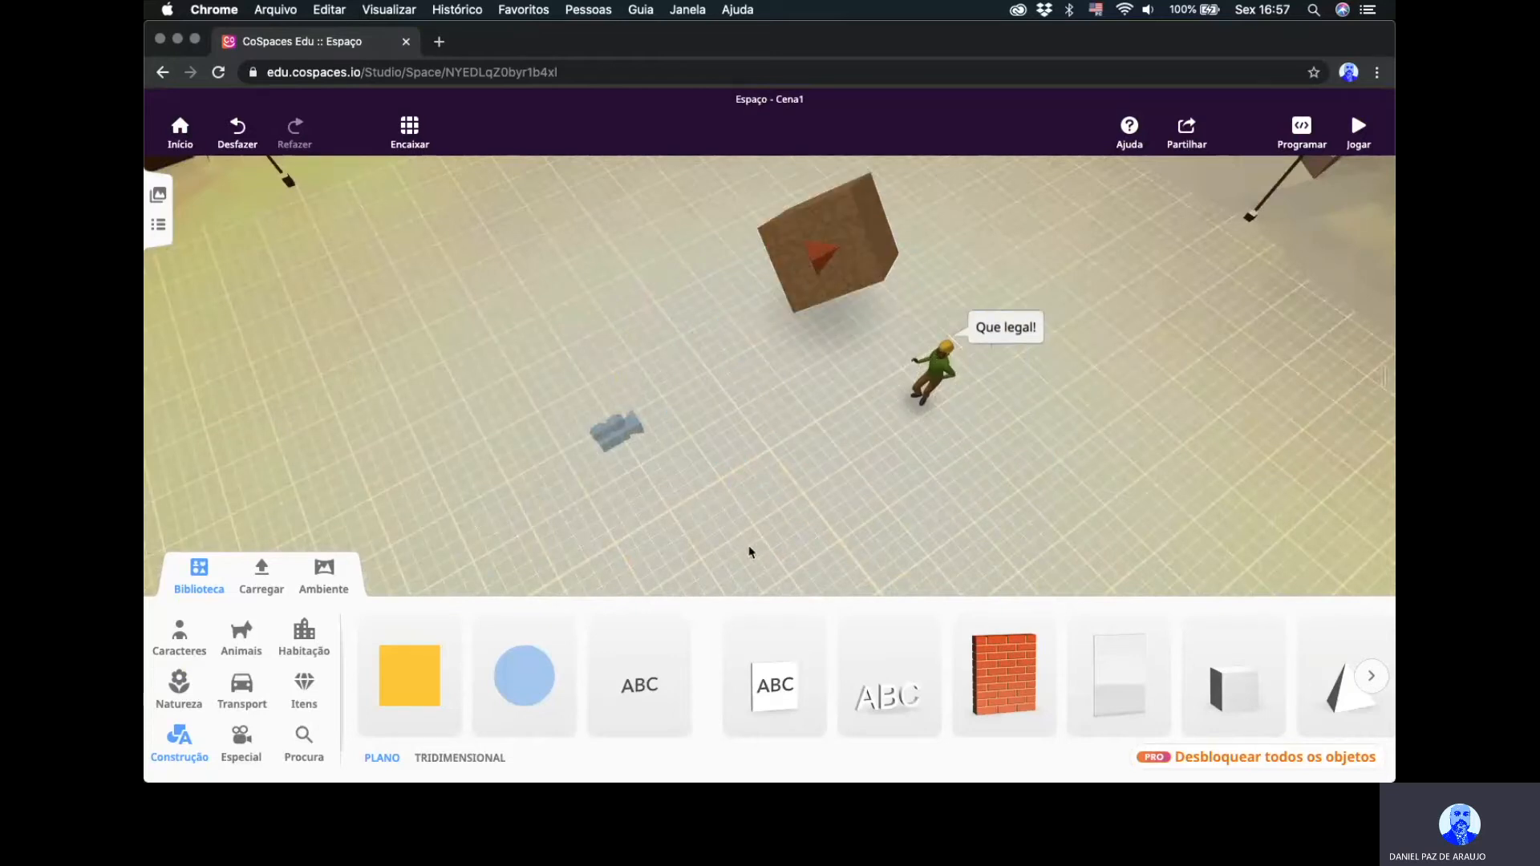
{"action": "left_click_drag", "start_coordinate": [805, 516], "coordinate": [457, 581]}
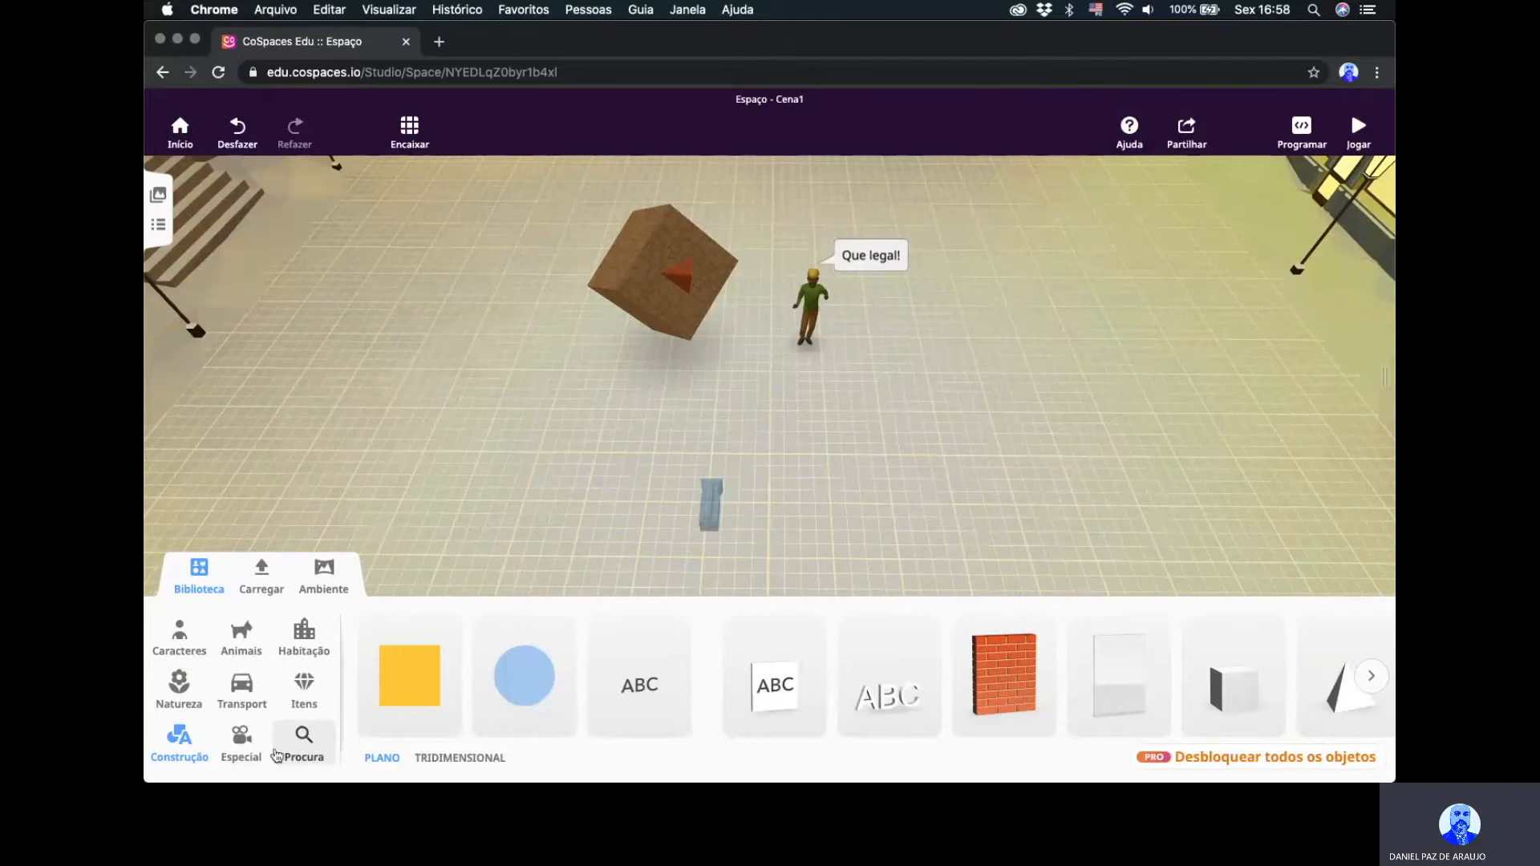
{"action": "left_click", "coordinate": [192, 703]}
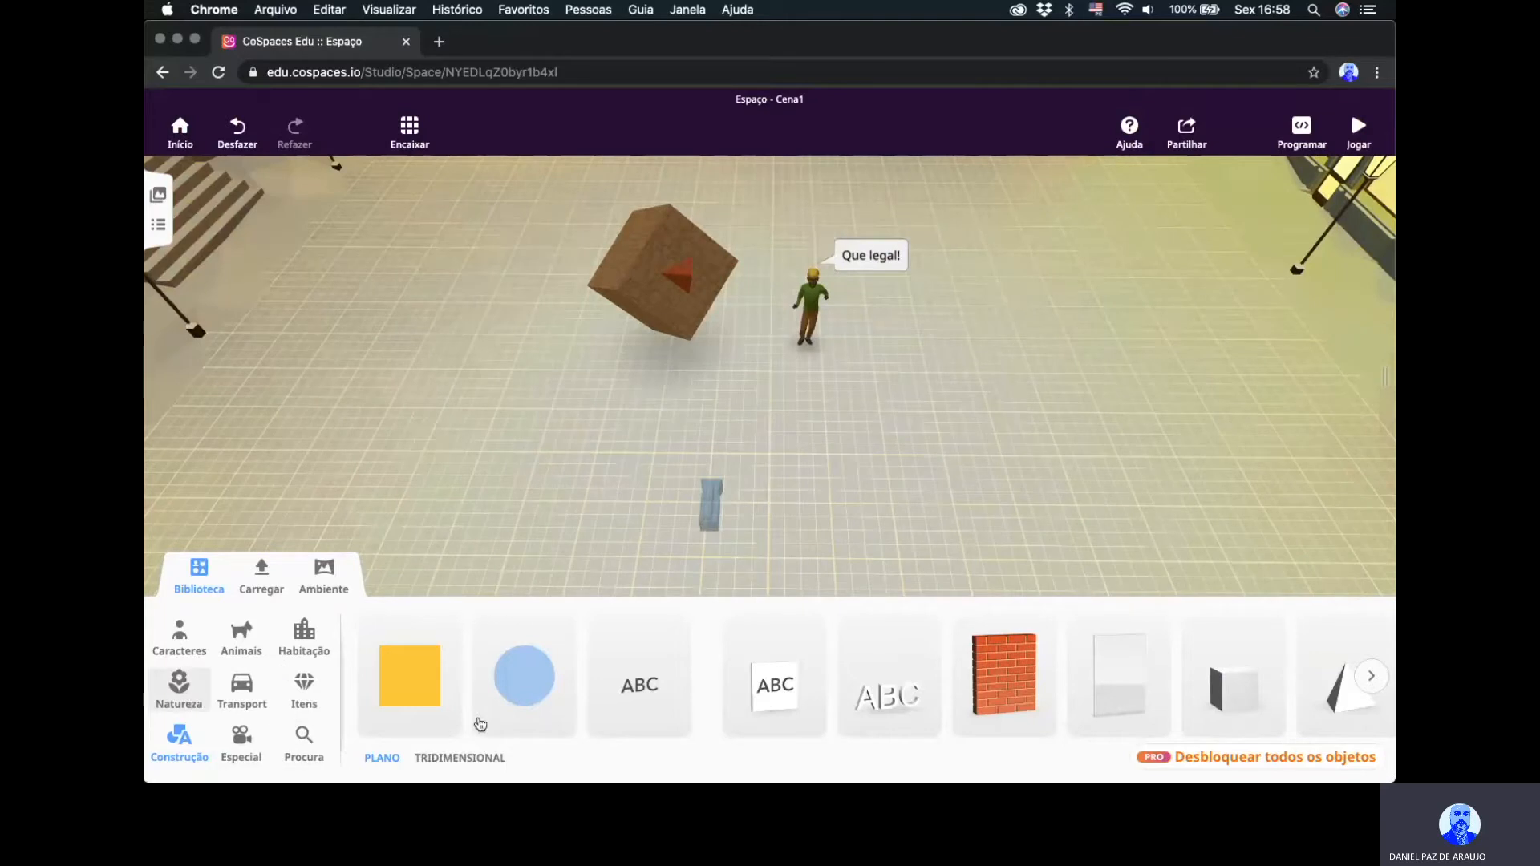
{"action": "left_click_drag", "start_coordinate": [639, 668], "coordinate": [524, 473]}
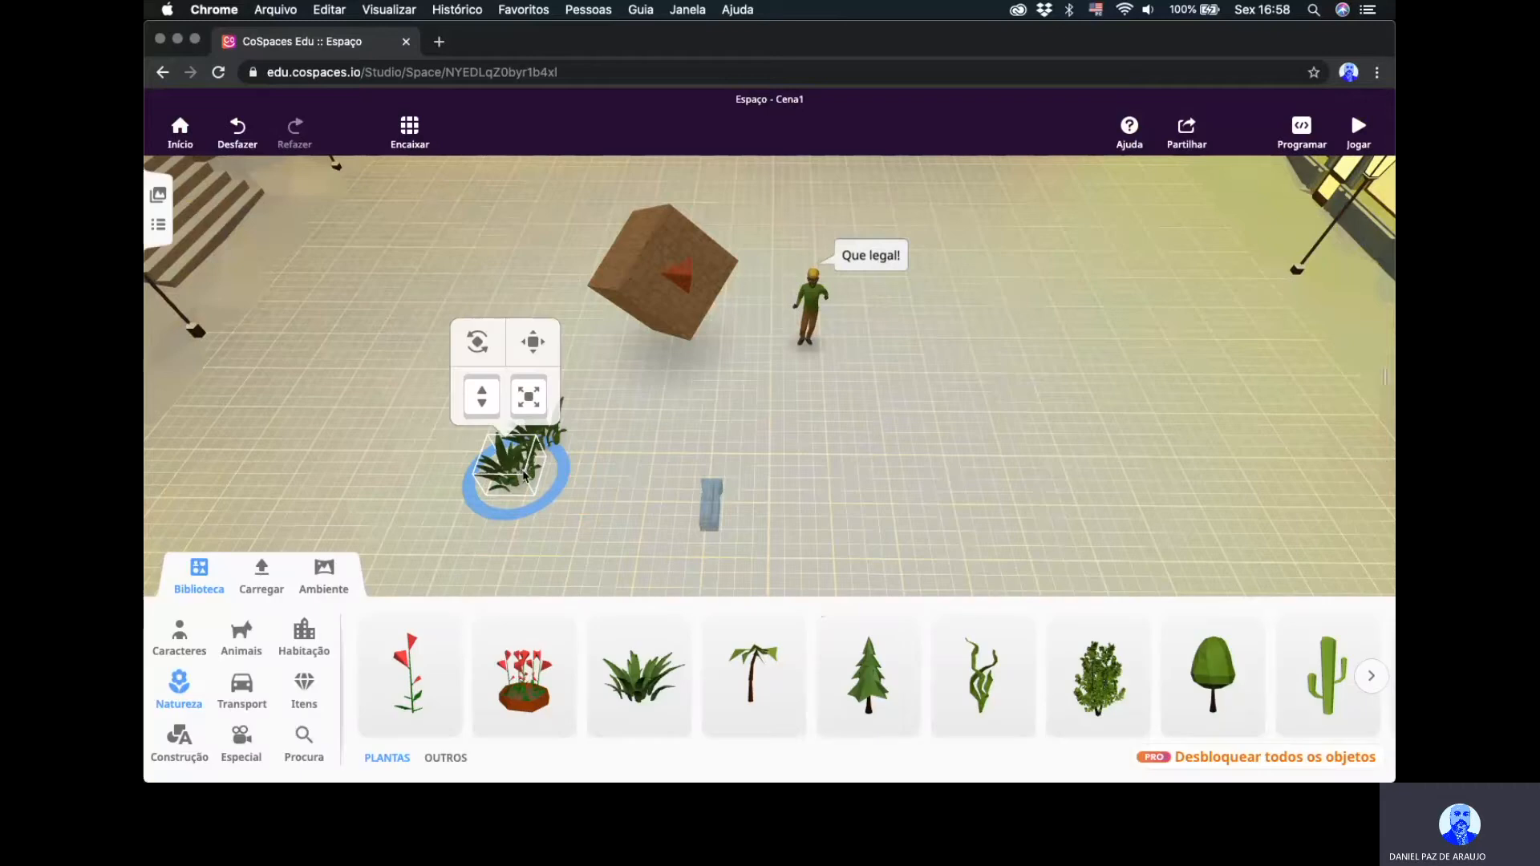
{"action": "left_click_drag", "start_coordinate": [870, 674], "coordinate": [493, 419]}
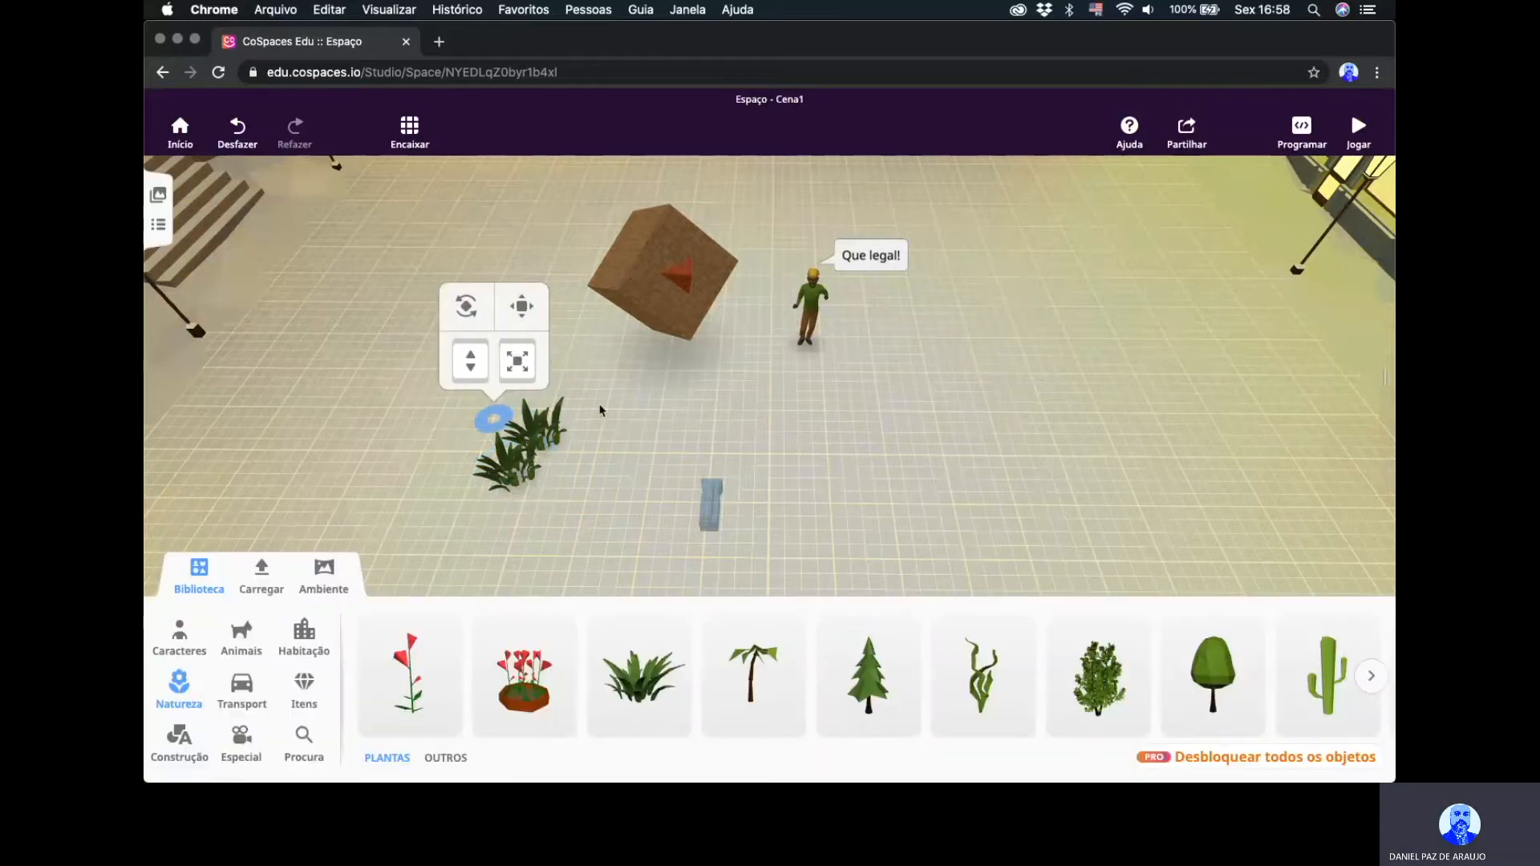
{"action": "left_click", "coordinate": [622, 502]}
{"action": "left_click_drag", "start_coordinate": [868, 674], "coordinate": [466, 418]}
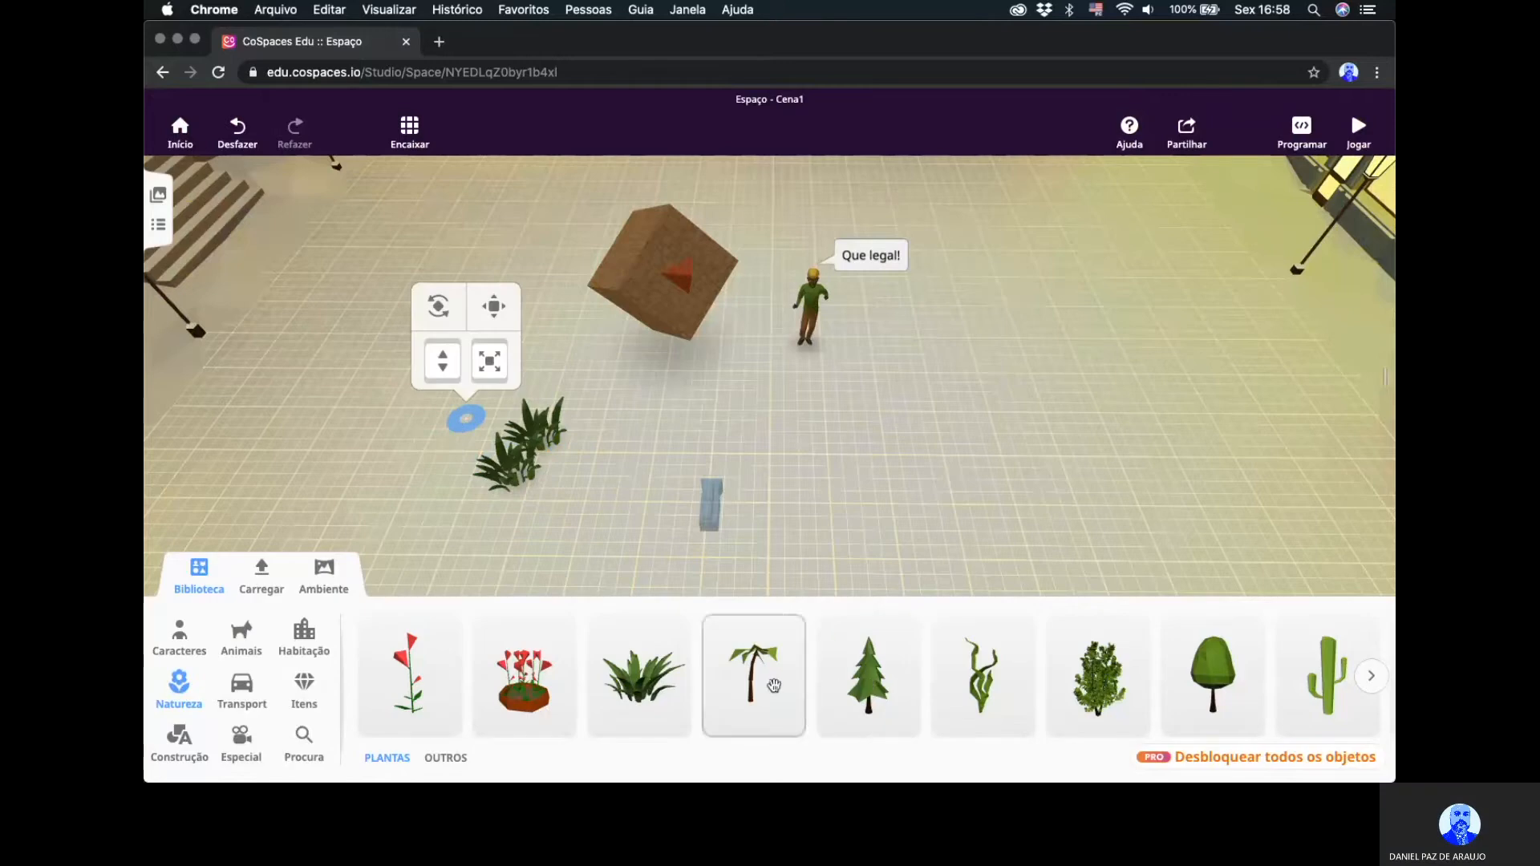
{"action": "left_click_drag", "start_coordinate": [980, 678], "coordinate": [472, 526]}
{"action": "left_click", "coordinate": [472, 526]}
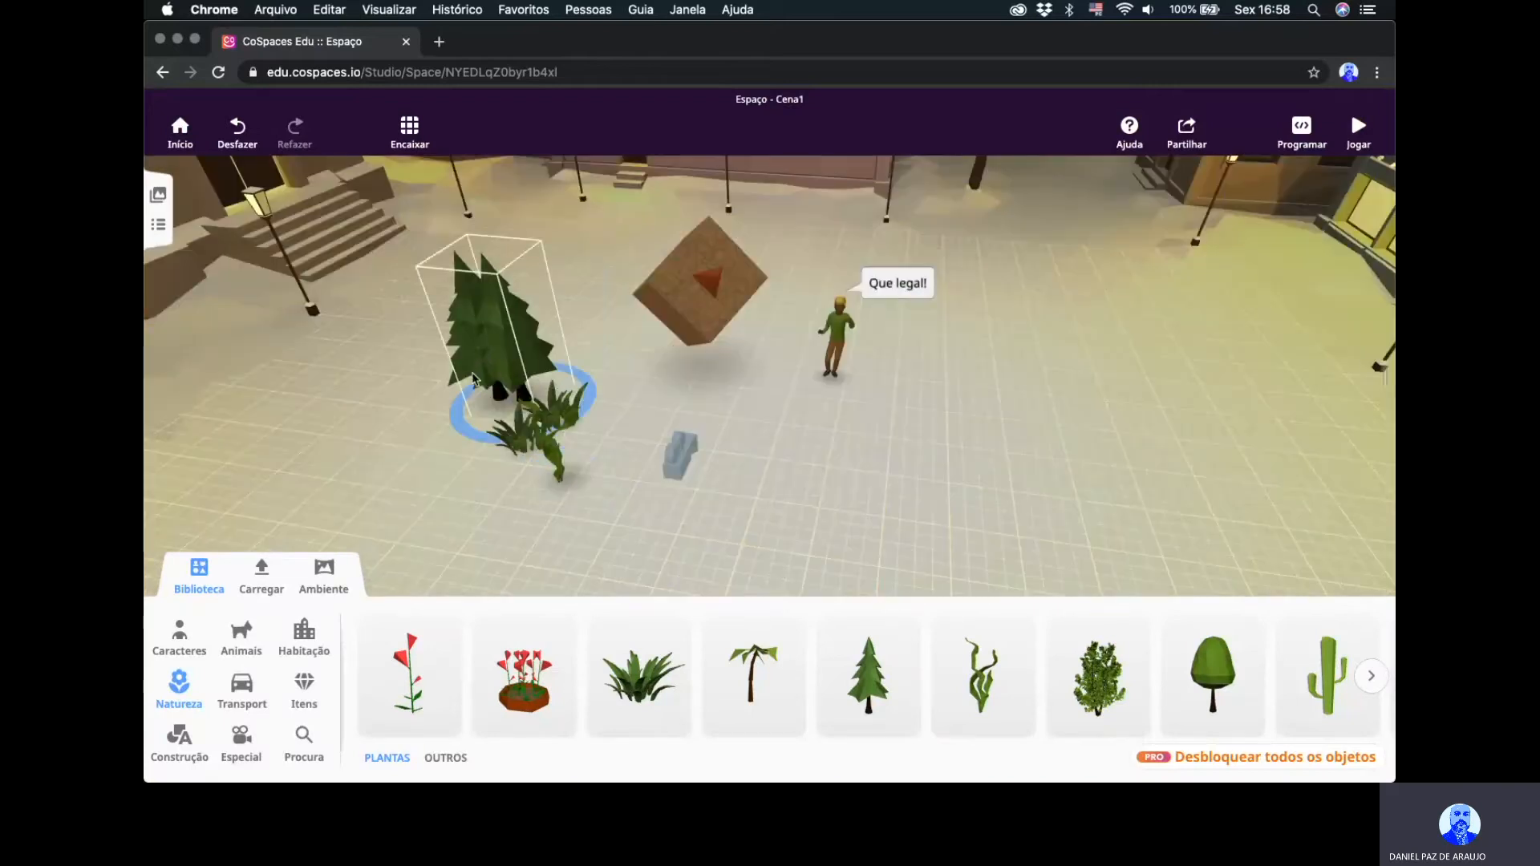
Bring one pine tree forward, then add another leafy ground plant and a bush to the plant cluster.
{"action": "left_click_drag", "start_coordinate": [474, 379], "coordinate": [421, 447]}
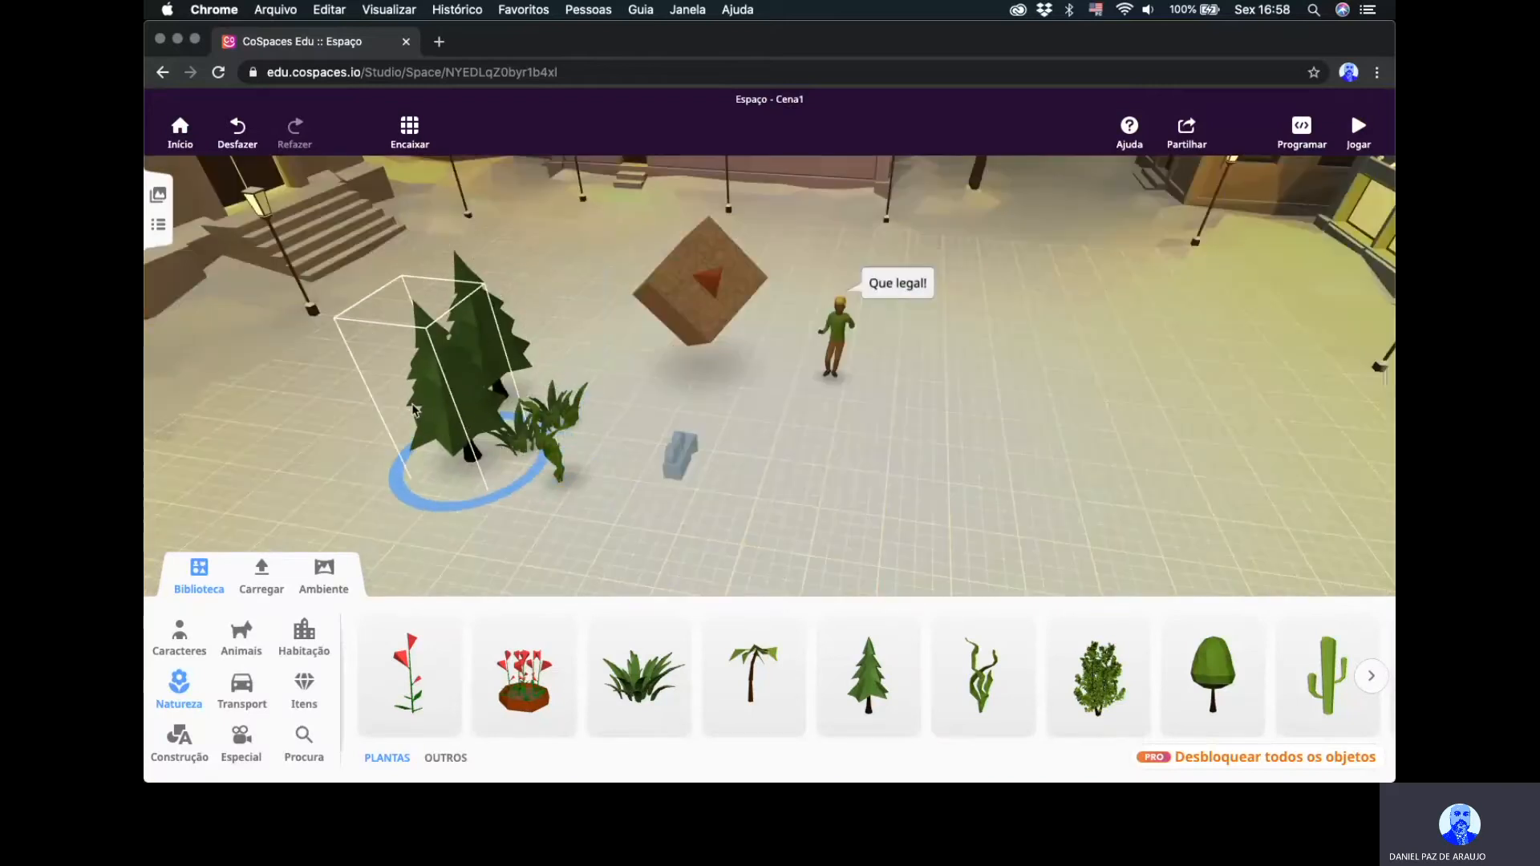
{"action": "left_click", "coordinate": [607, 462]}
{"action": "left_click_drag", "start_coordinate": [640, 673], "coordinate": [507, 464]}
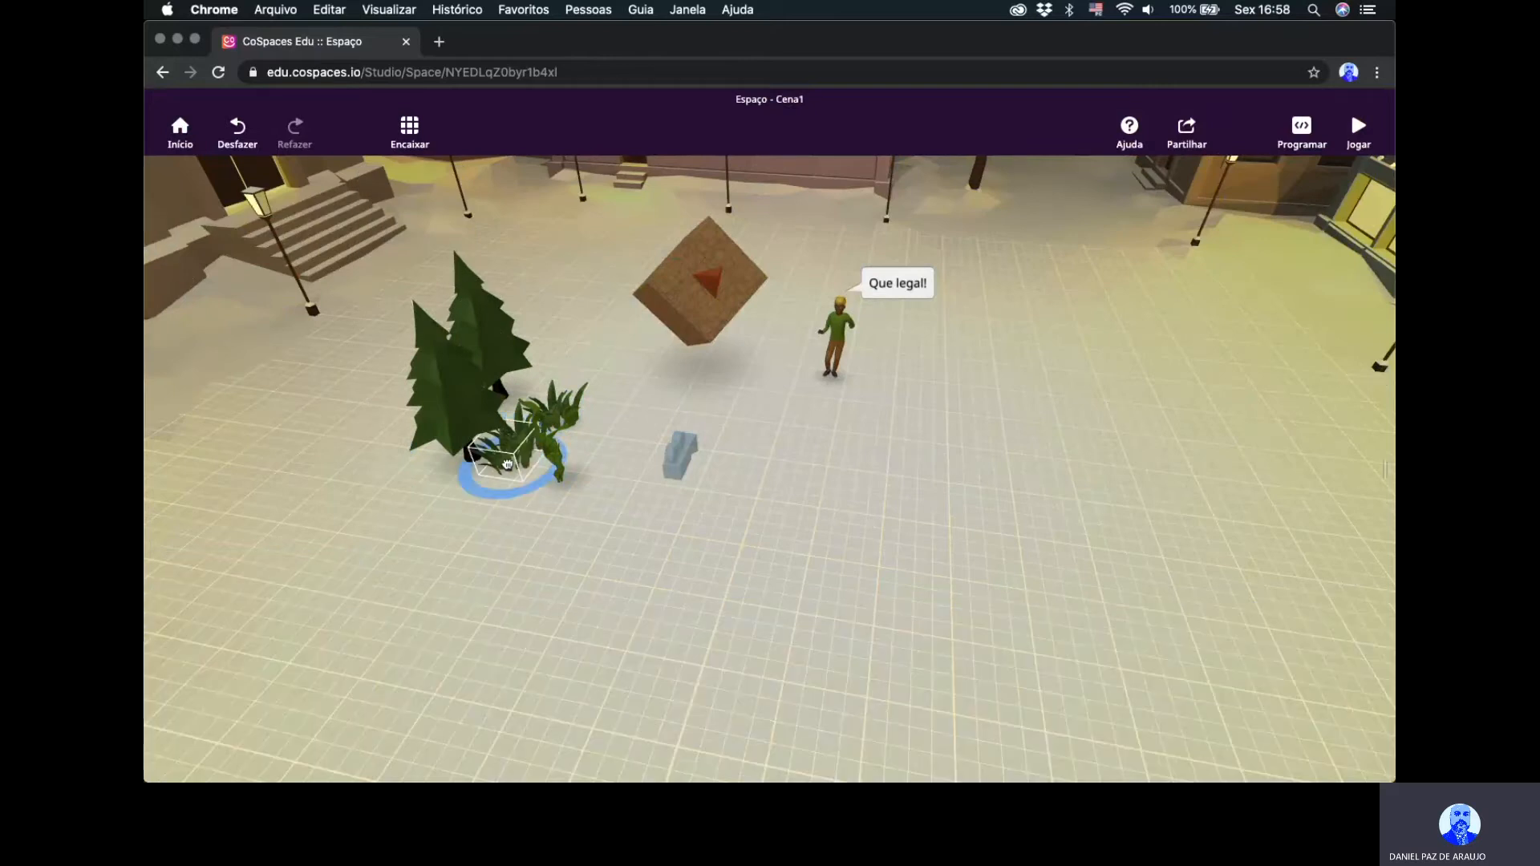
{"action": "left_click_drag", "start_coordinate": [1097, 688], "coordinate": [475, 492]}
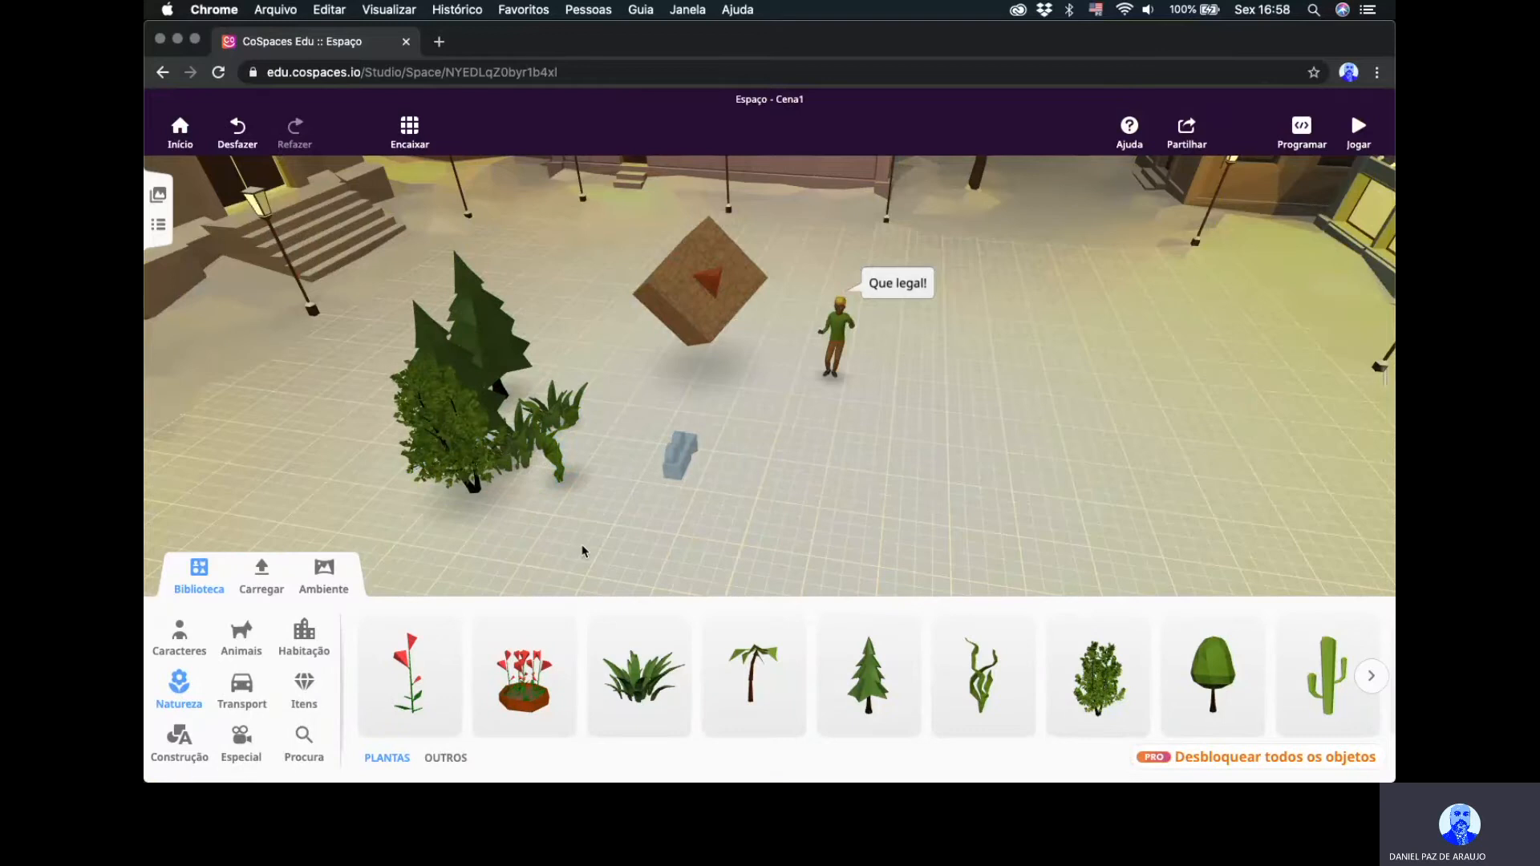
Select the whole plant cluster, shift it farther from the camera and enlarge it slightly.
{"action": "scroll", "coordinate": [588, 526], "scroll_direction": "down", "scroll_amount": 3}
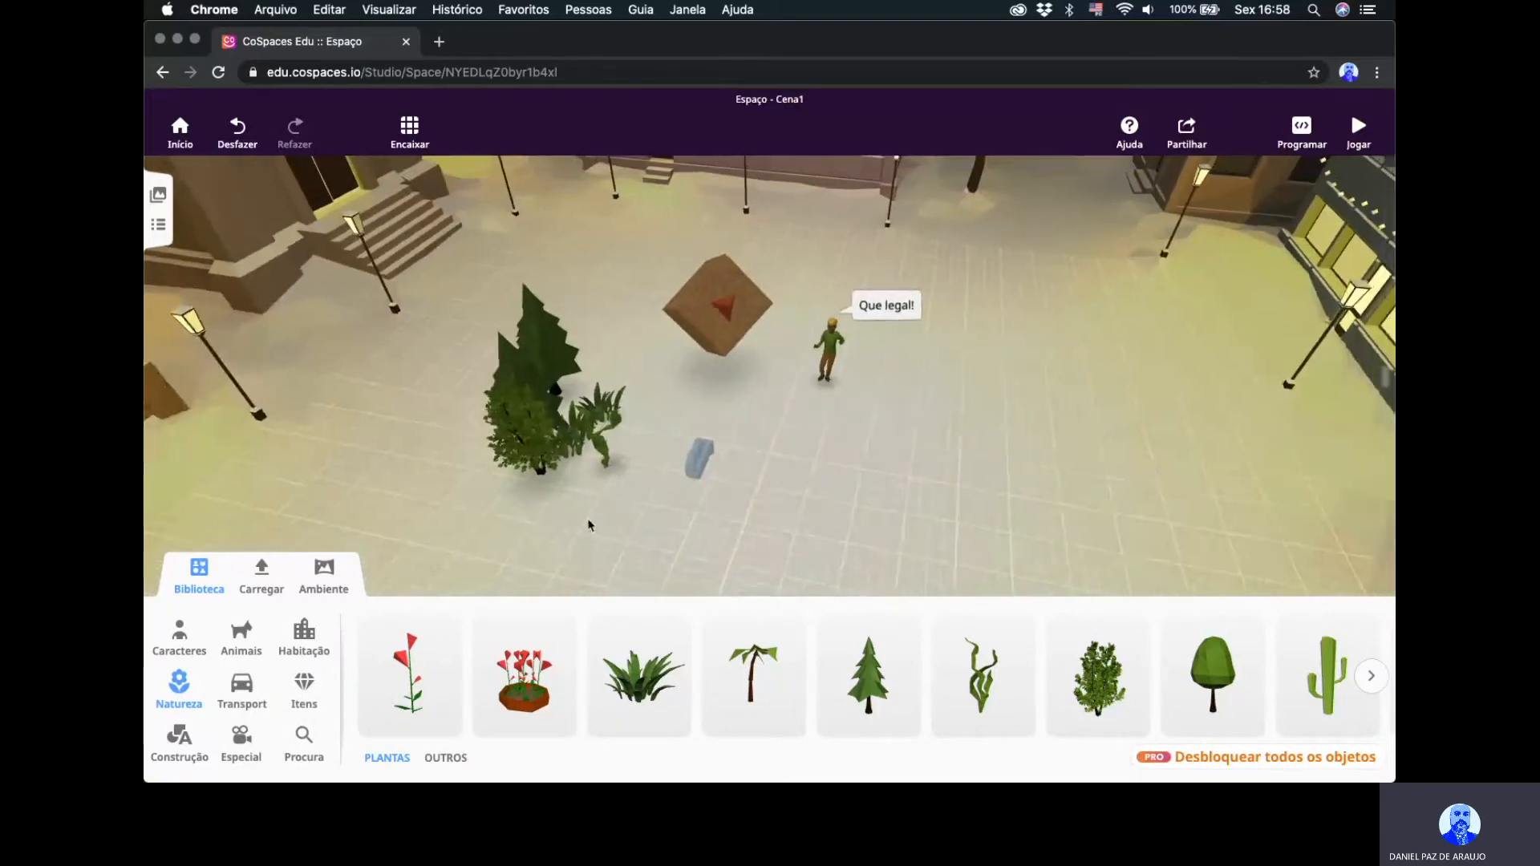
{"action": "scroll", "coordinate": [588, 526], "scroll_direction": "down", "scroll_amount": 2}
{"action": "left_click", "coordinate": [568, 397]}
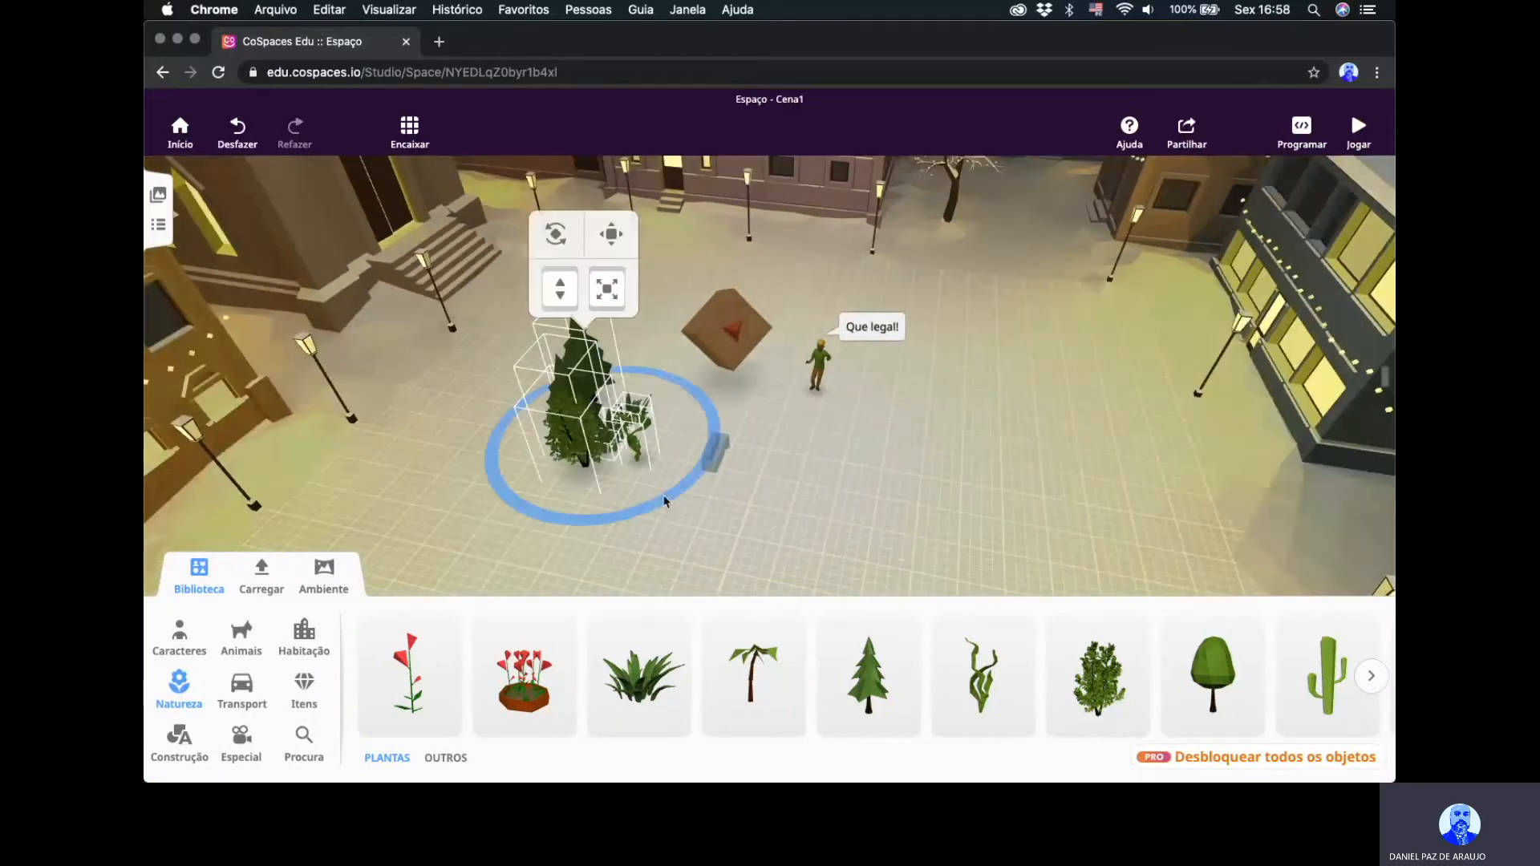
{"action": "left_click_drag", "start_coordinate": [567, 397], "coordinate": [507, 391]}
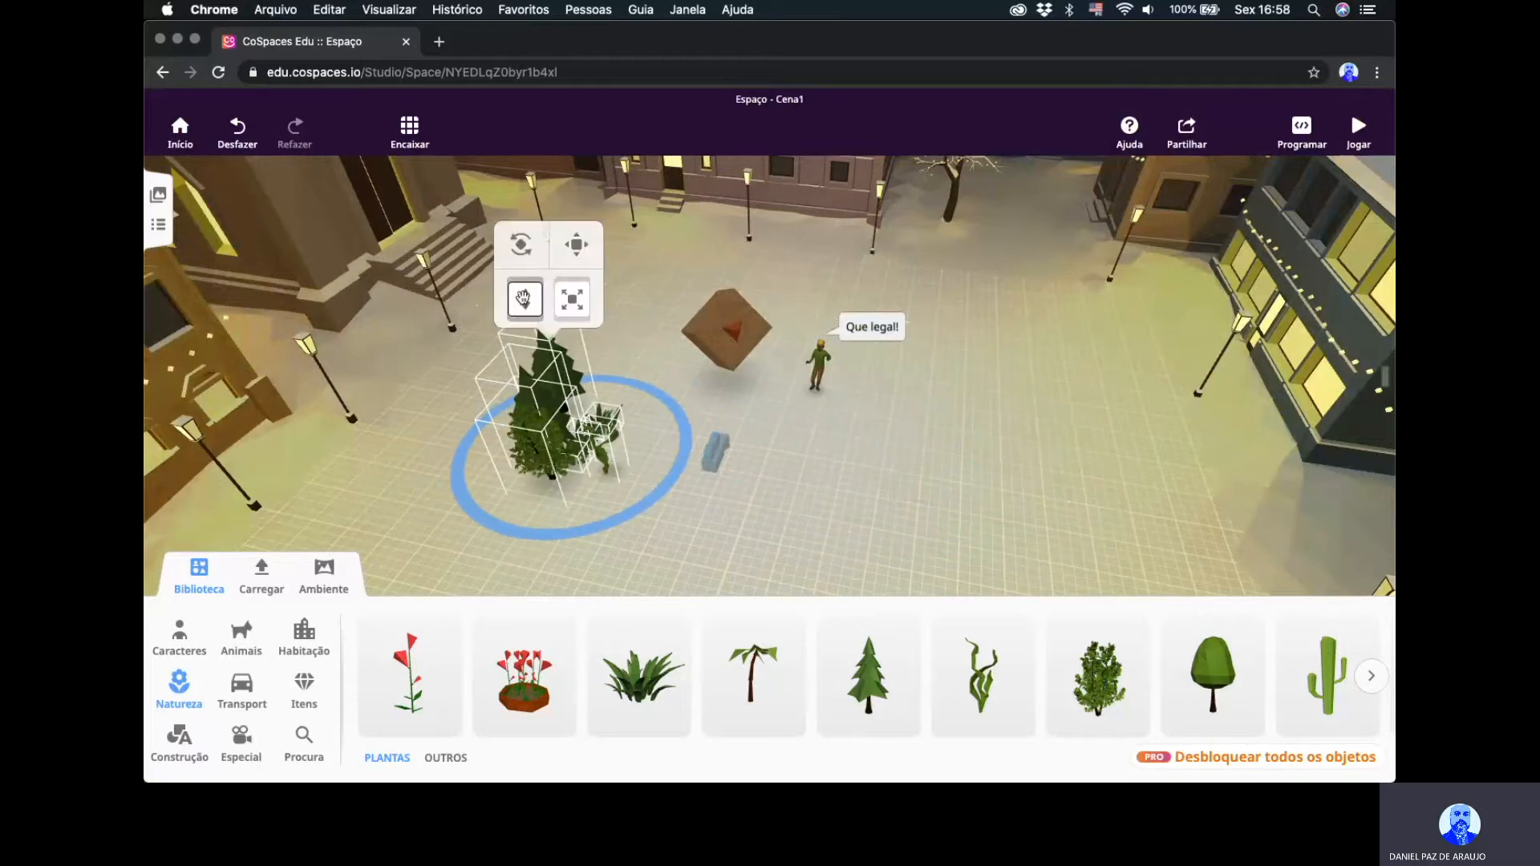
{"action": "left_click", "coordinate": [522, 295]}
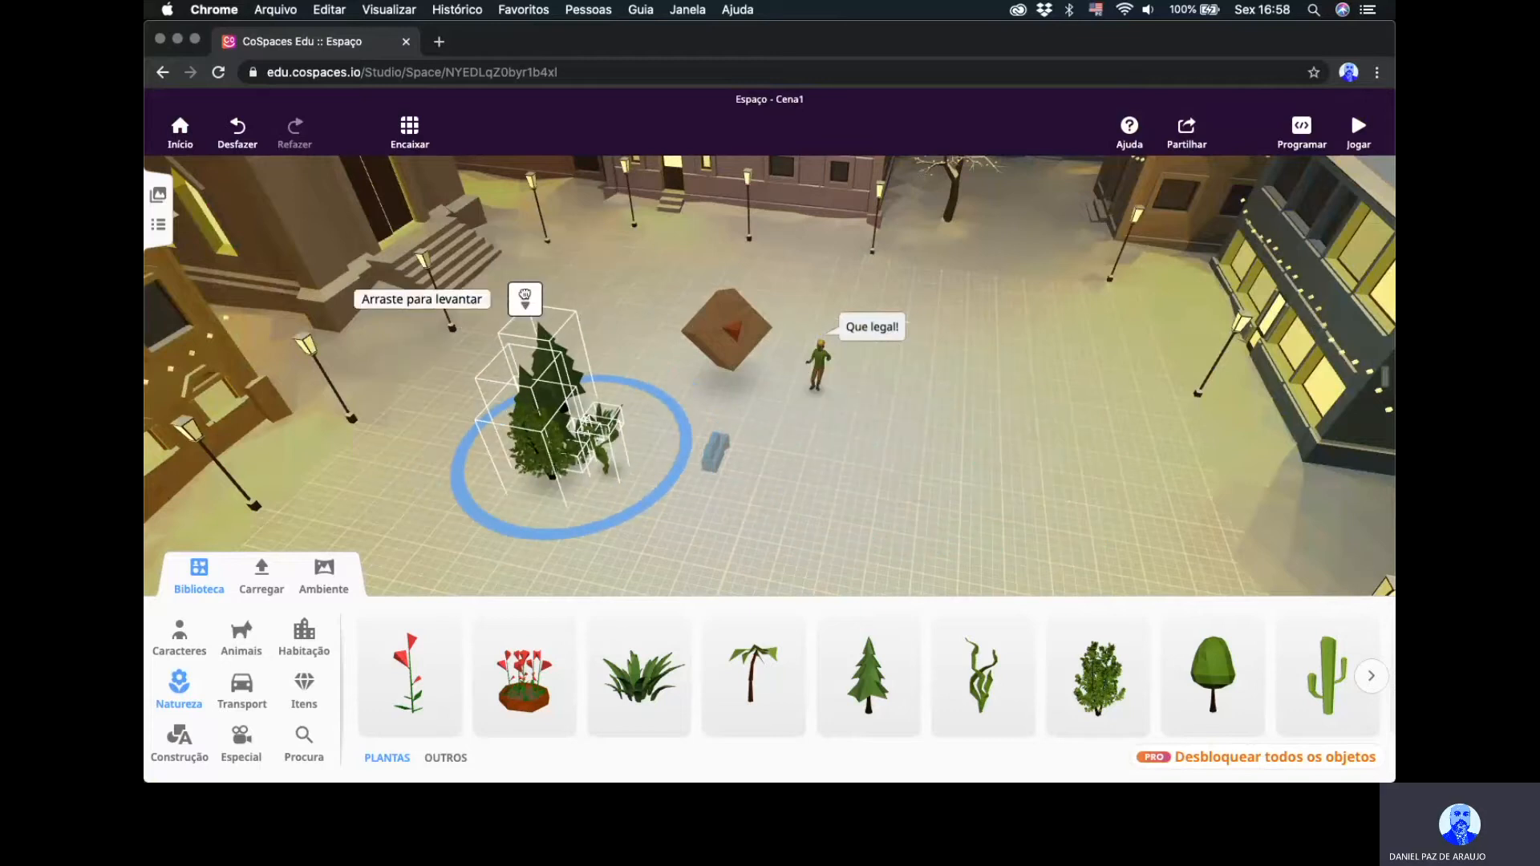
{"action": "left_click_drag", "start_coordinate": [572, 299], "coordinate": [564, 270]}
{"action": "left_click", "coordinate": [777, 504]}
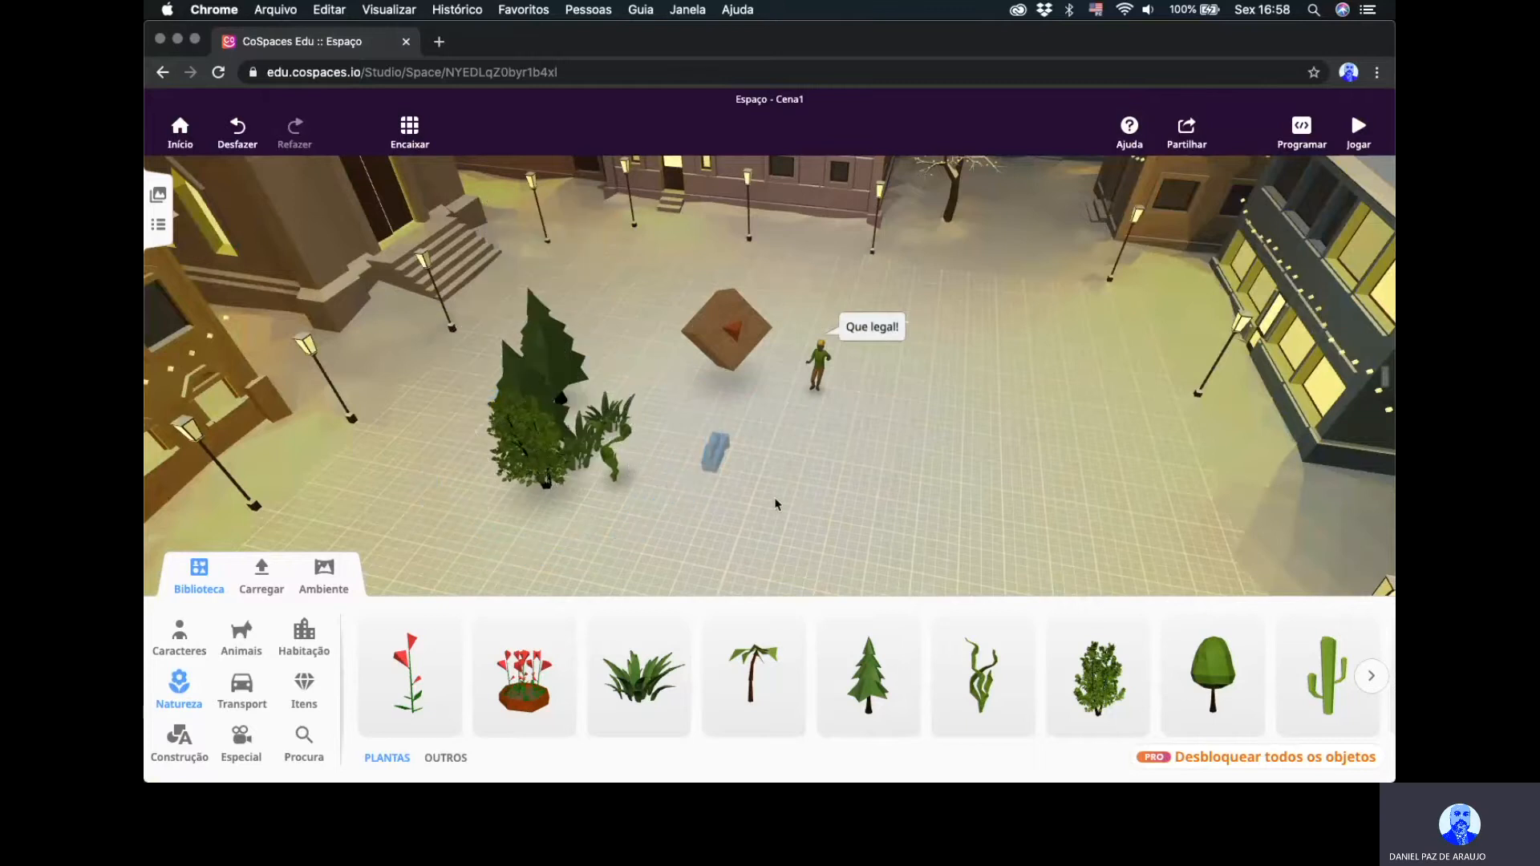
Reposition the camera farther back from the cube and the man.
{"action": "mouse_move", "coordinate": [716, 517]}
{"action": "left_mouse_down"}
{"action": "mouse_move", "coordinate": [787, 430]}
{"action": "mouse_move", "coordinate": [791, 396]}
{"action": "mouse_move", "coordinate": [736, 512]}
{"action": "left_mouse_up"}
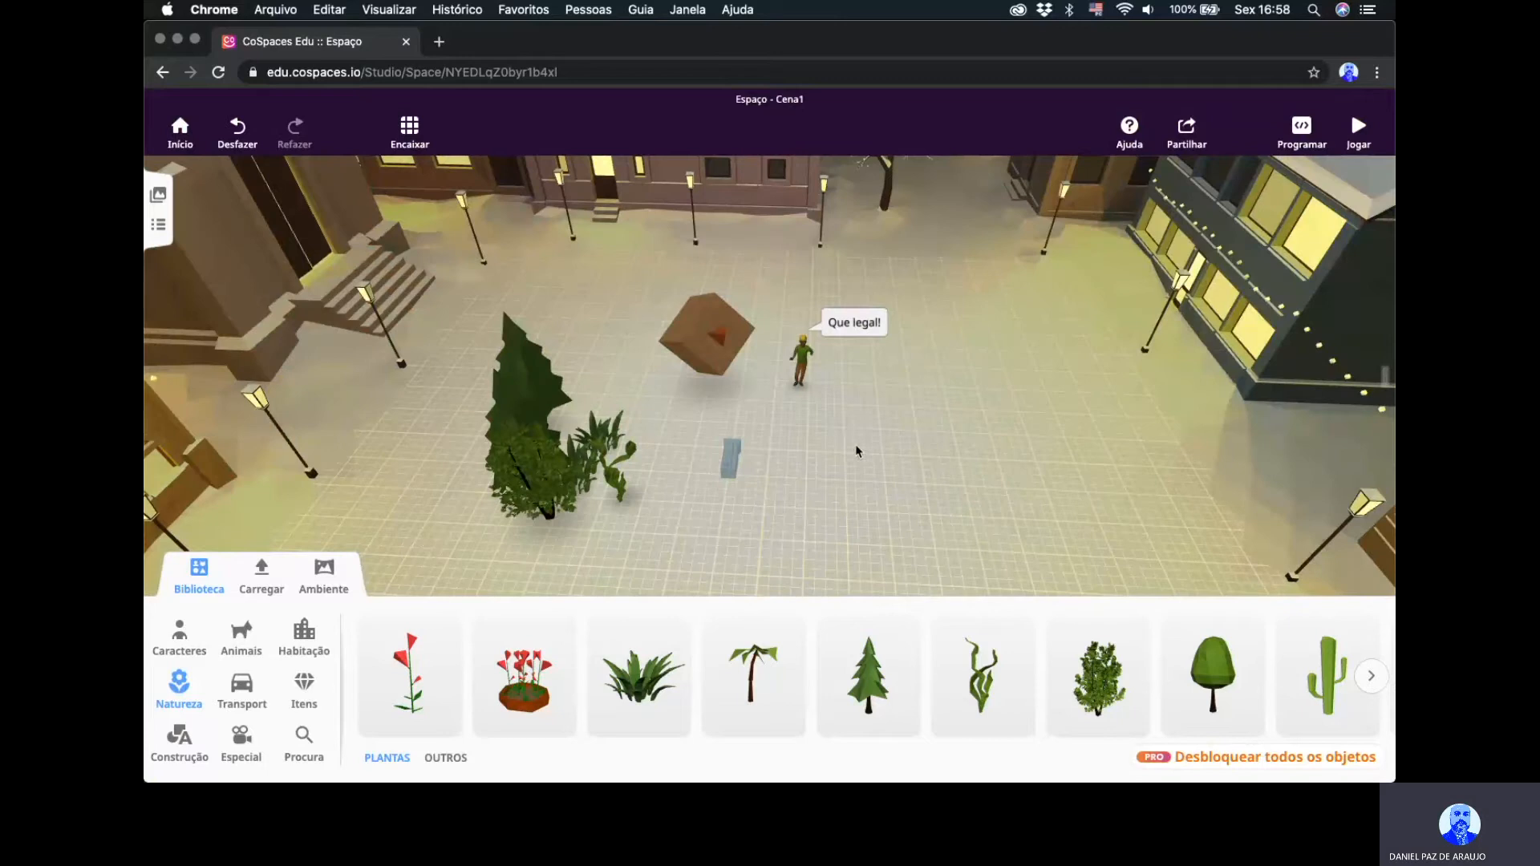
{"action": "left_click_drag", "start_coordinate": [748, 520], "coordinate": [695, 519]}
{"action": "left_click", "coordinate": [736, 463]}
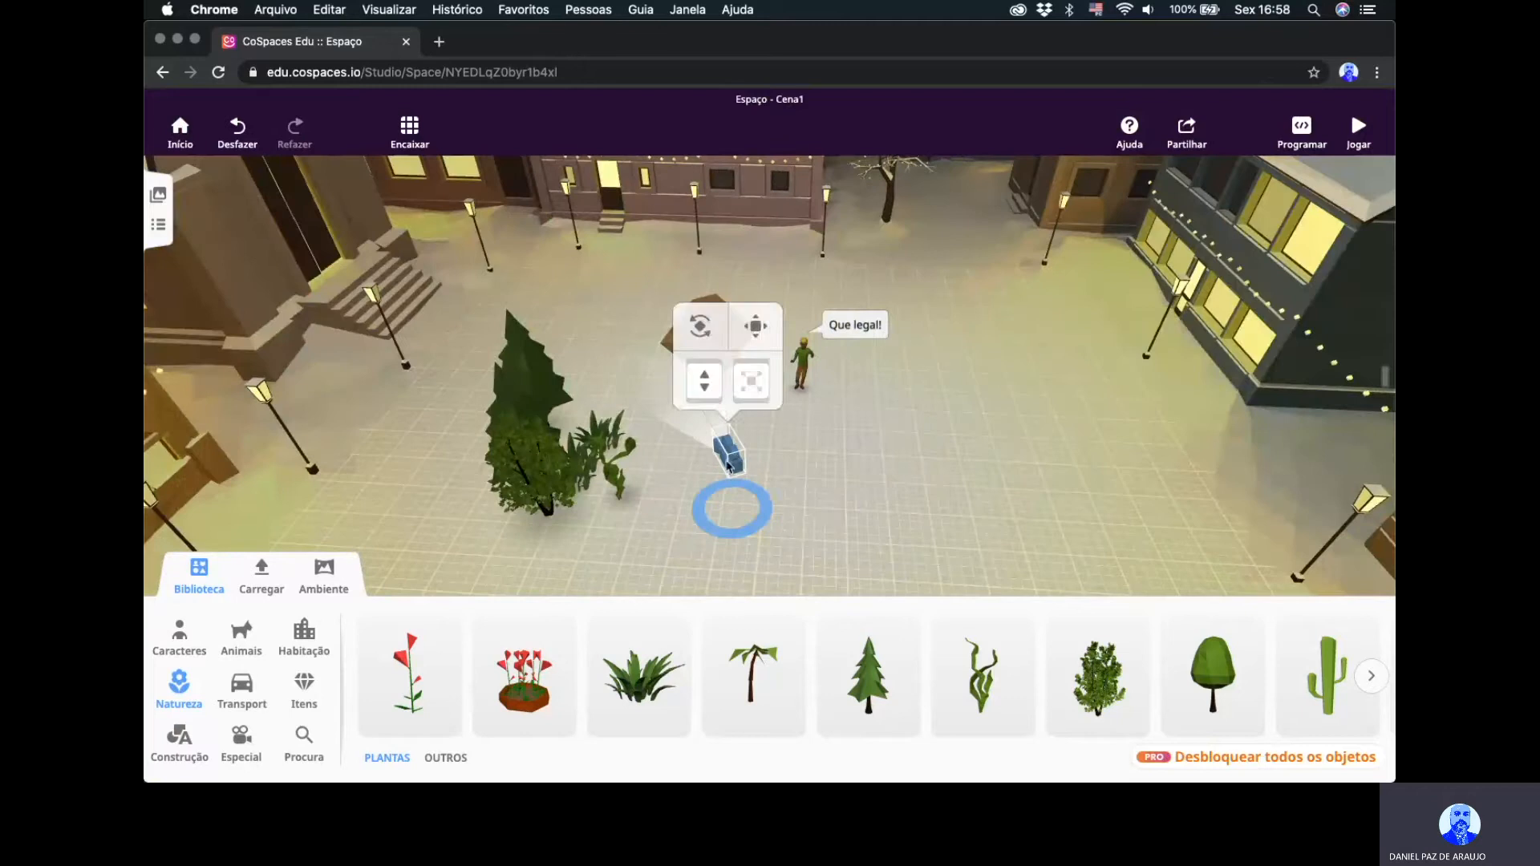
{"action": "left_click_drag", "start_coordinate": [740, 463], "coordinate": [812, 546]}
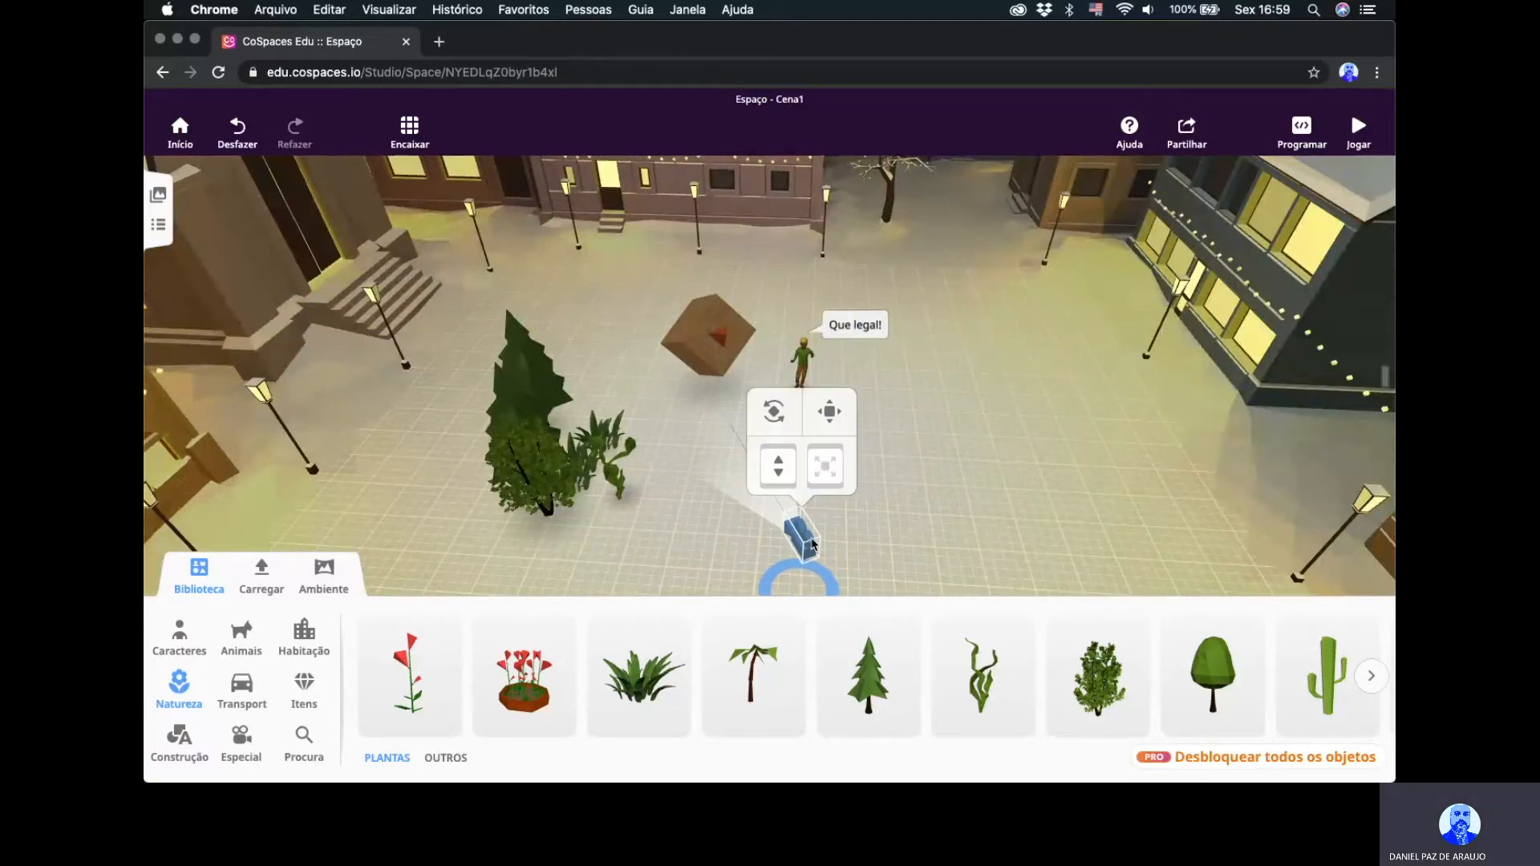
{"action": "left_click_drag", "start_coordinate": [923, 536], "coordinate": [883, 499]}
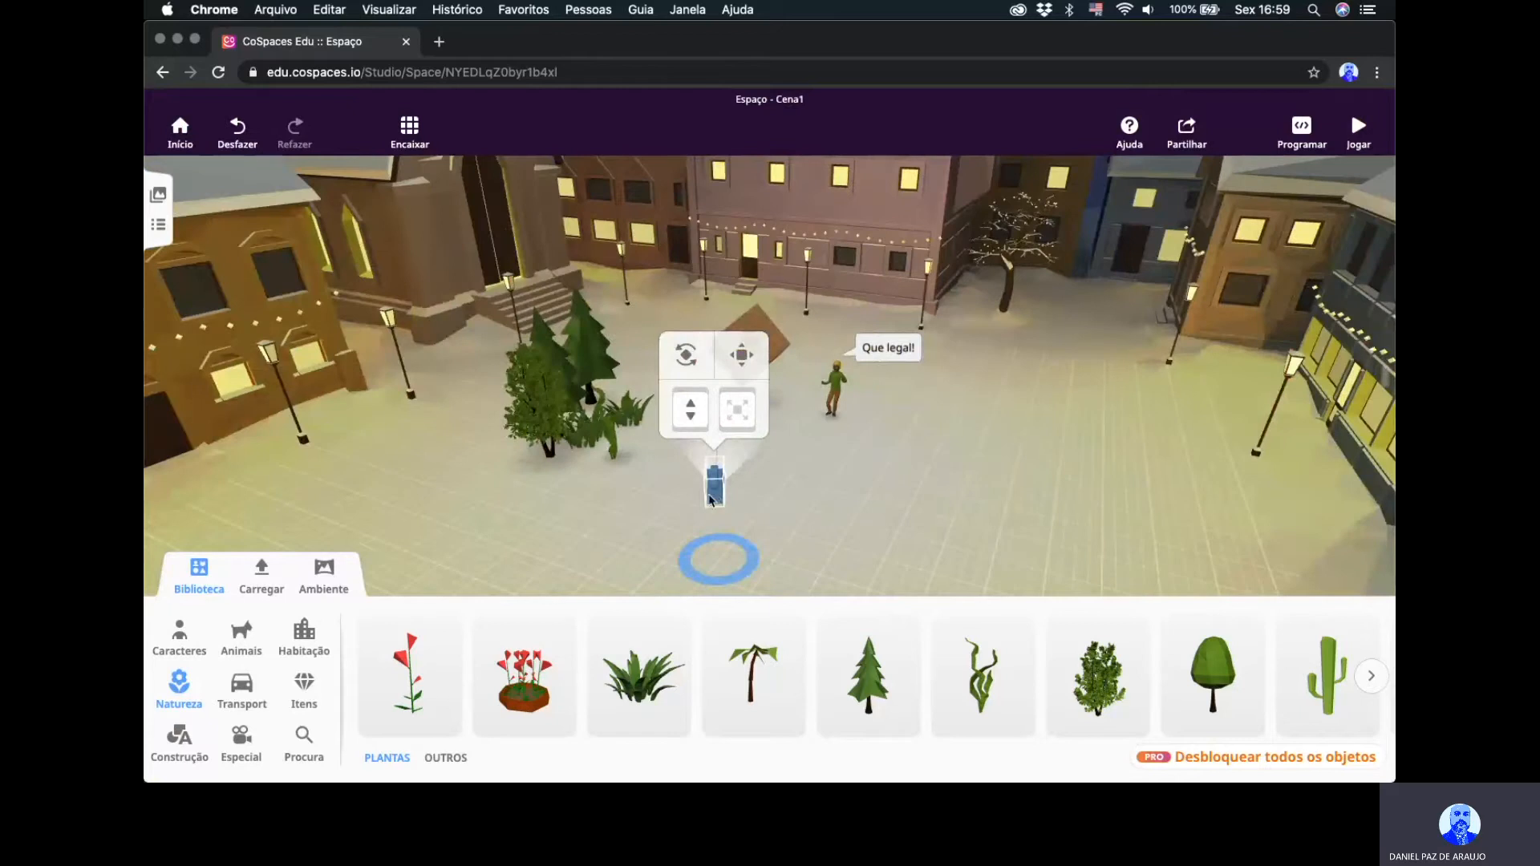
{"action": "left_click", "coordinate": [876, 498]}
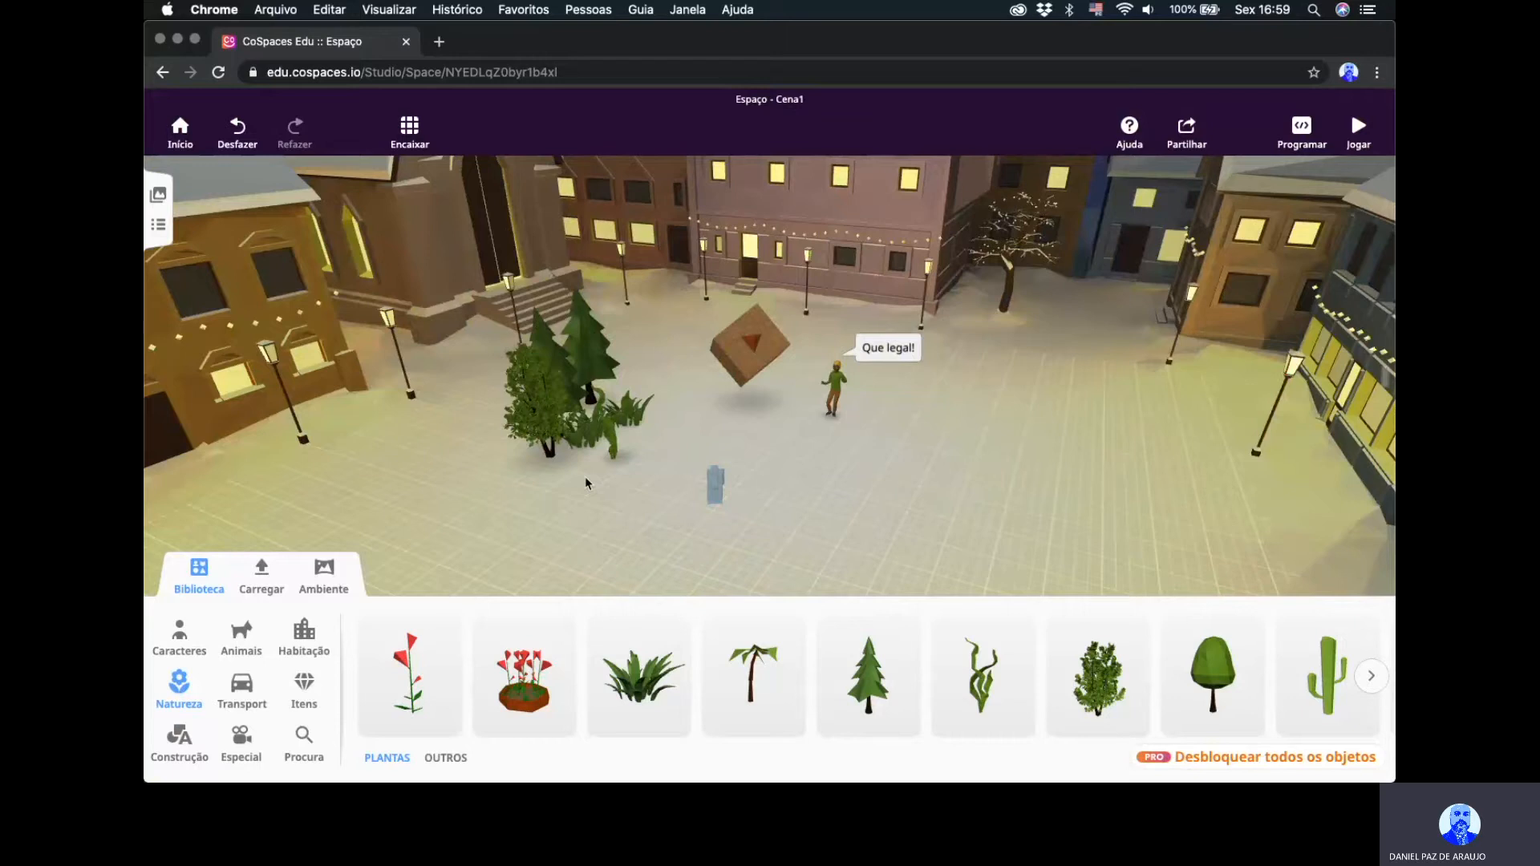
Collapse the library and enable the man's use in CoBlocks in his code settings.
{"action": "left_click", "coordinate": [198, 580]}
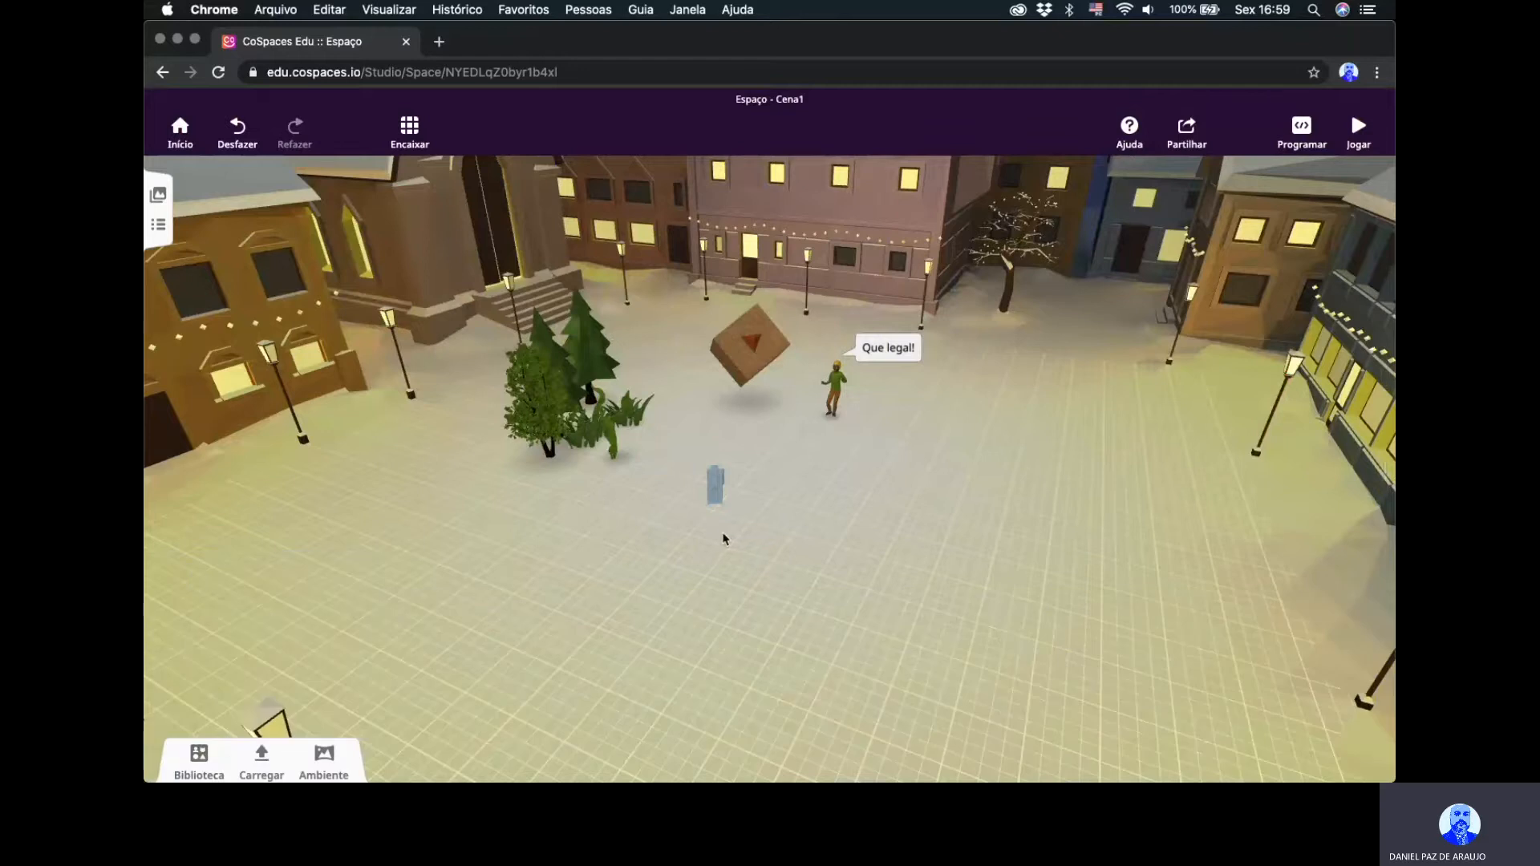
{"action": "left_click", "coordinate": [832, 397]}
{"action": "left_click", "coordinate": [1084, 305]}
{"action": "left_click", "coordinate": [841, 391]}
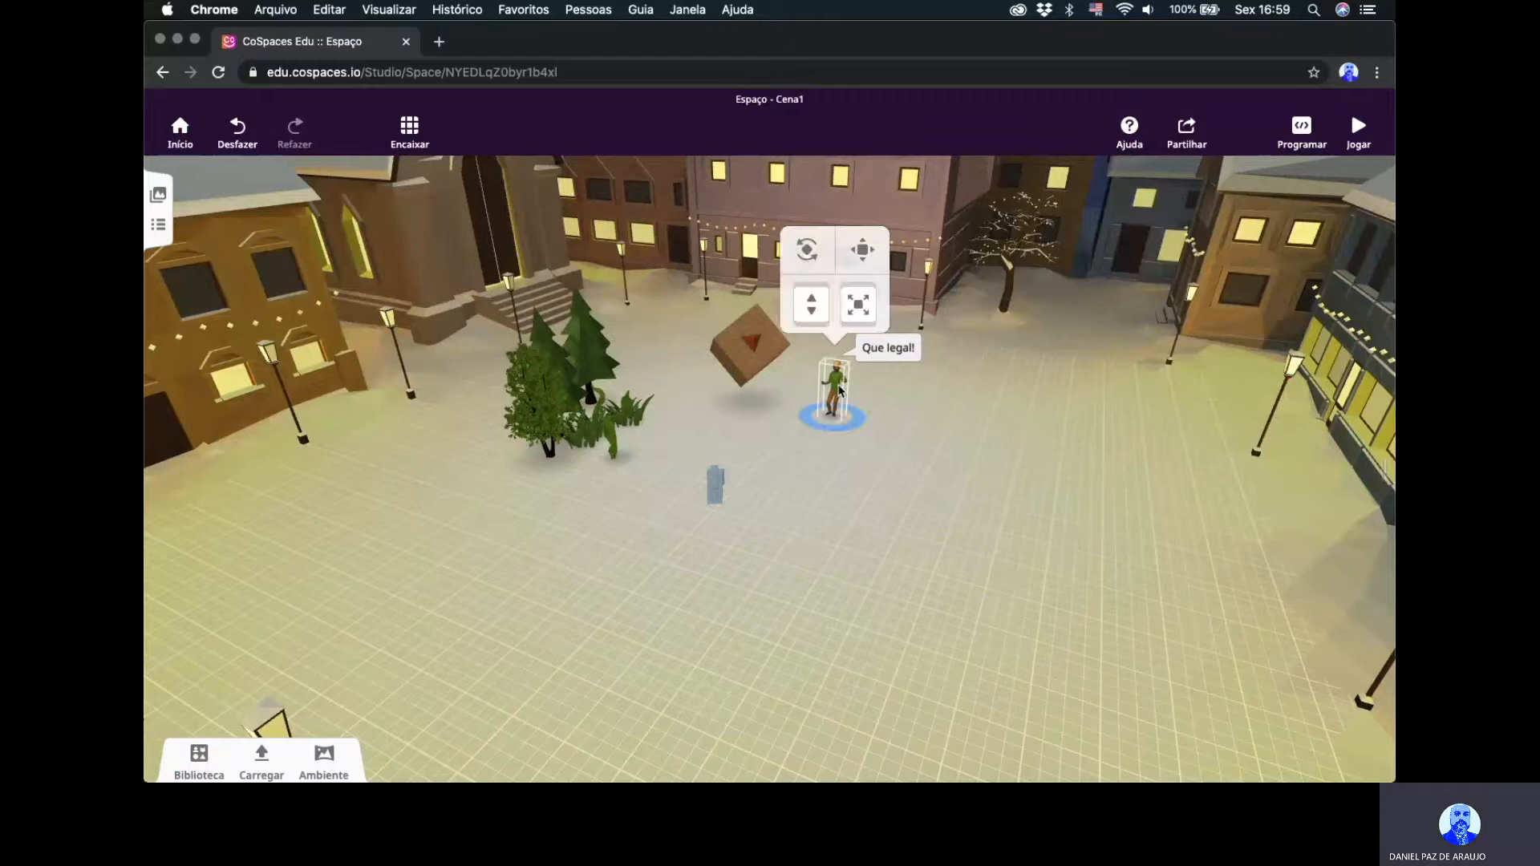
{"action": "right_click", "coordinate": [840, 392]}
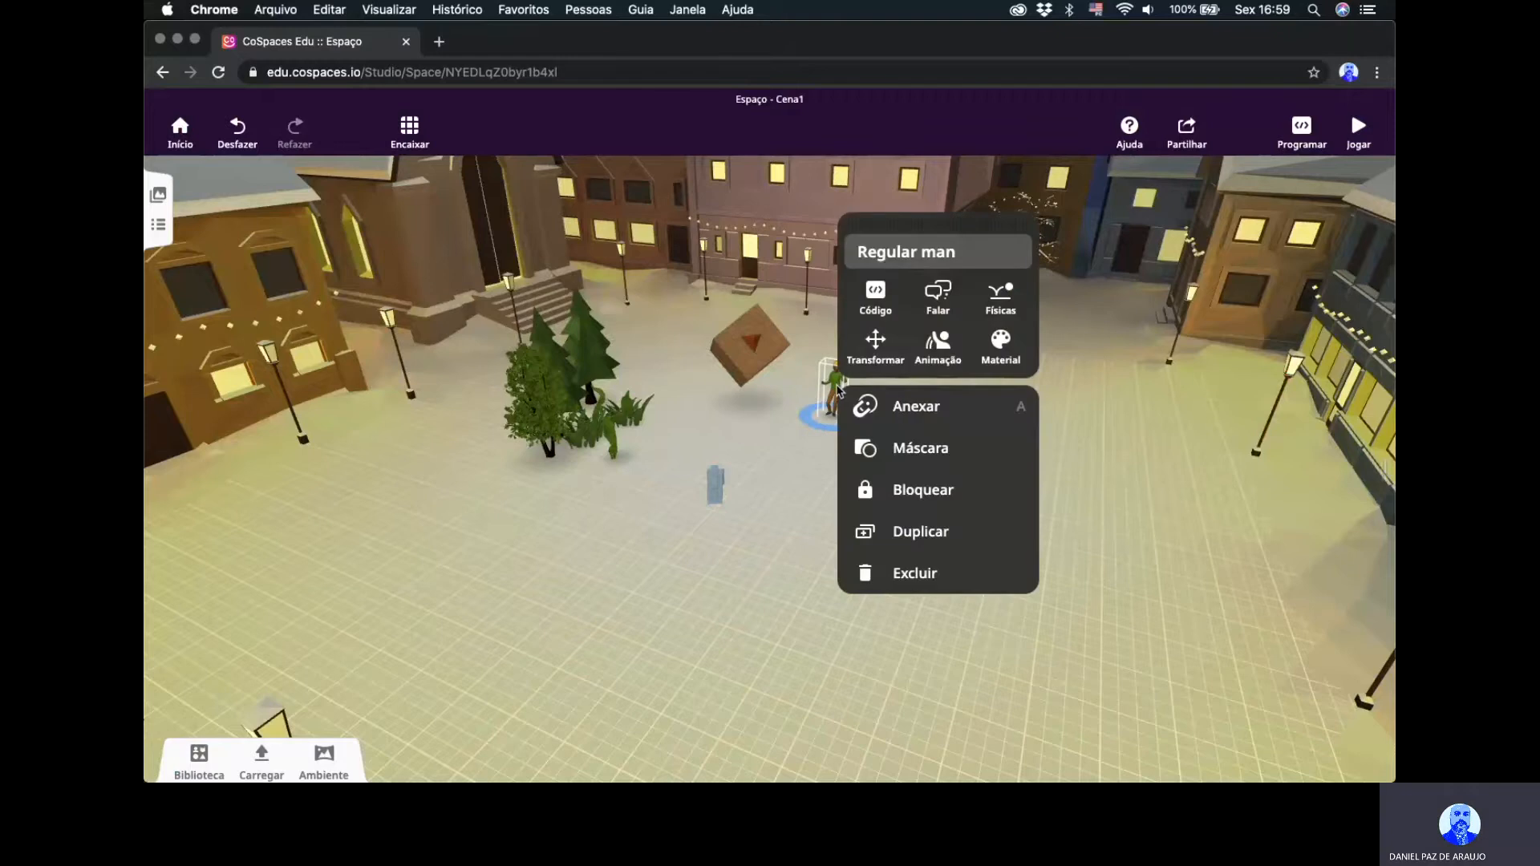
{"action": "left_click", "coordinate": [870, 309]}
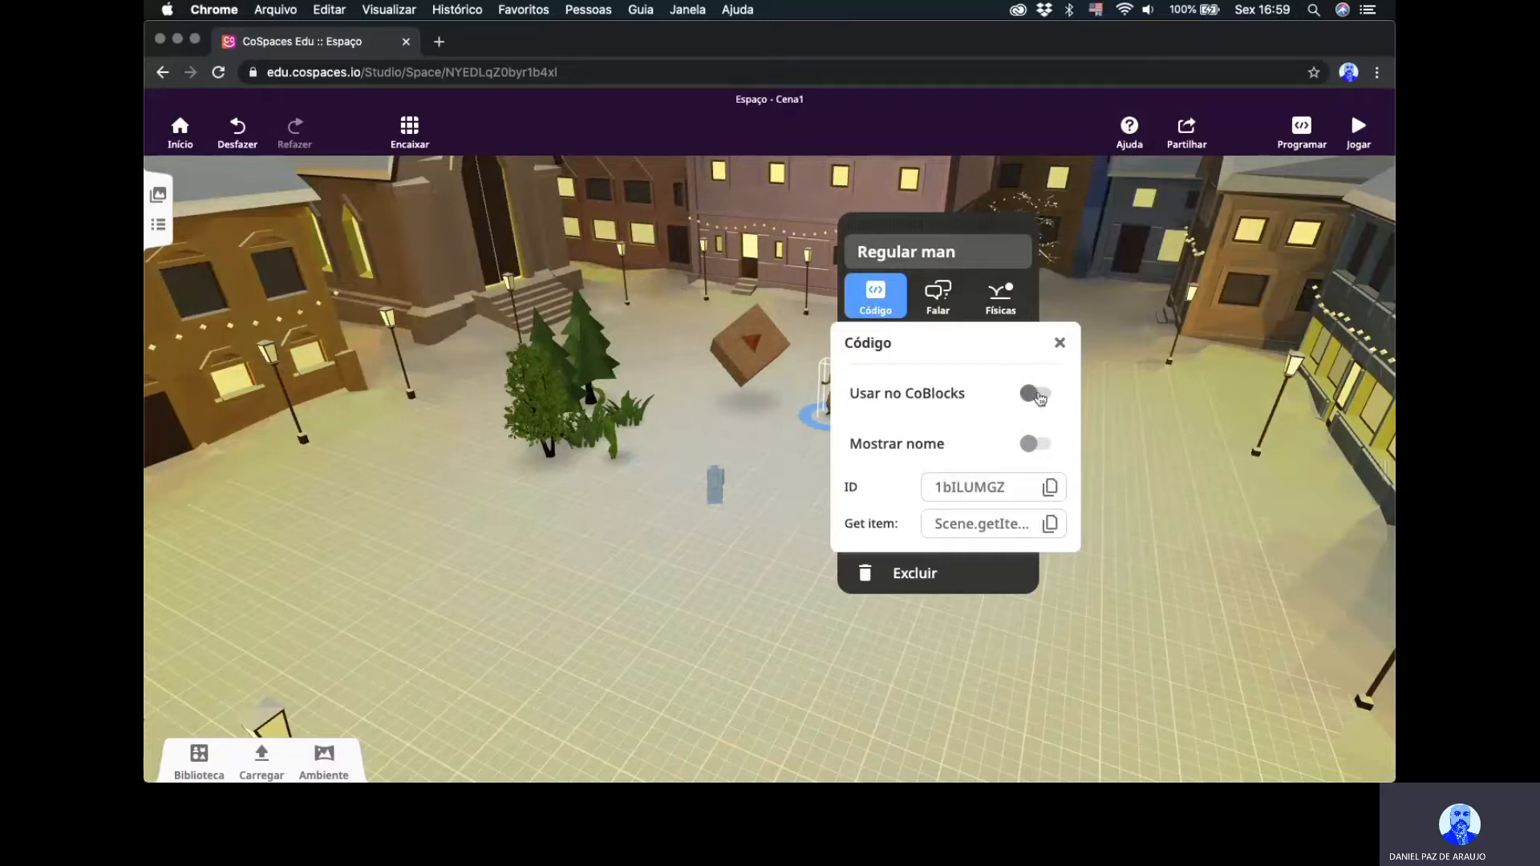
{"action": "left_click", "coordinate": [1038, 395]}
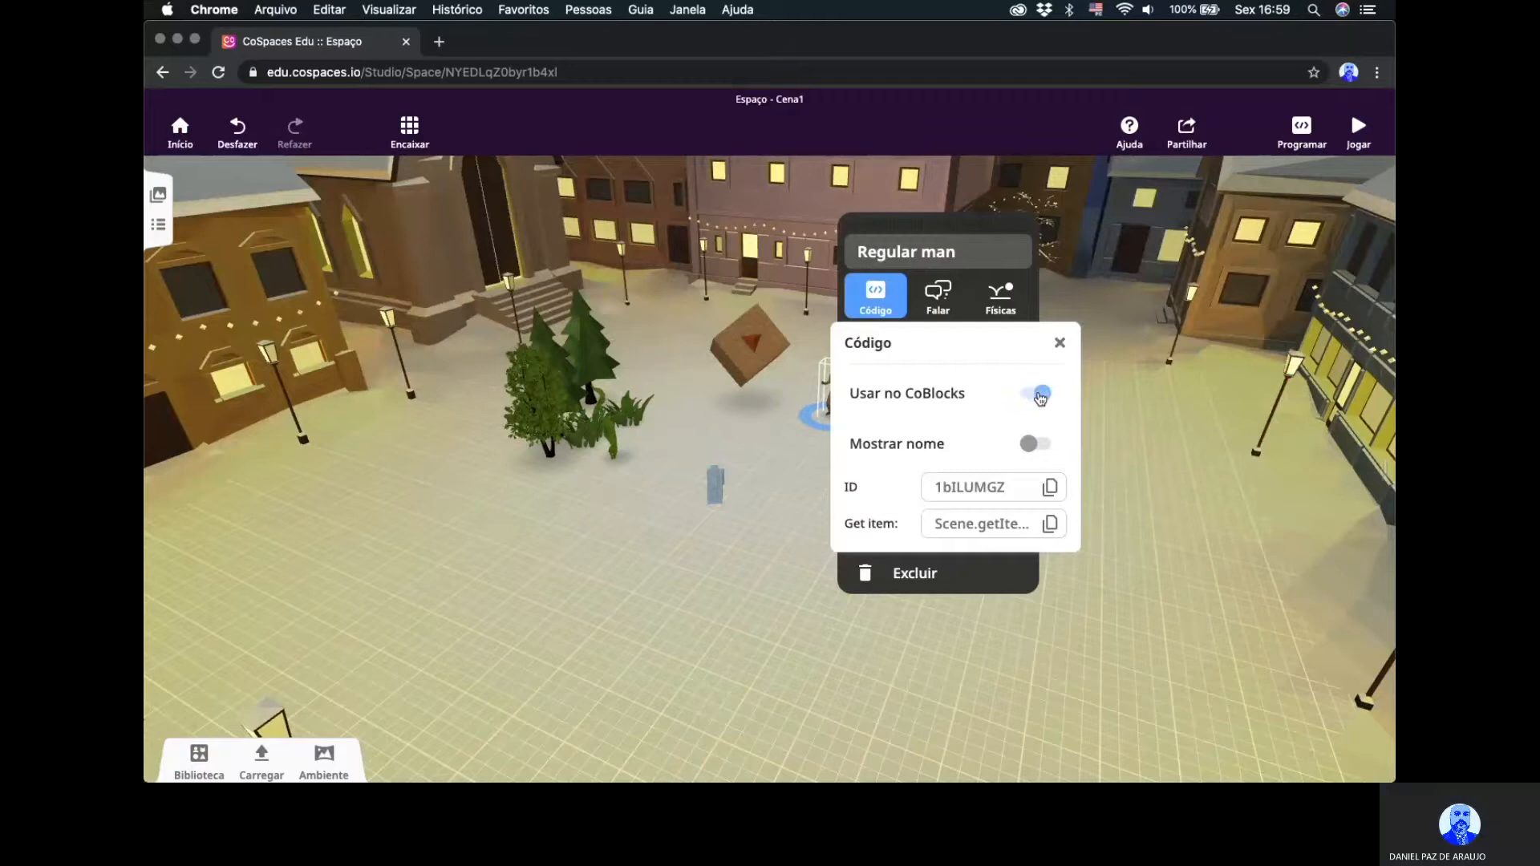
{"action": "left_click", "coordinate": [1140, 385]}
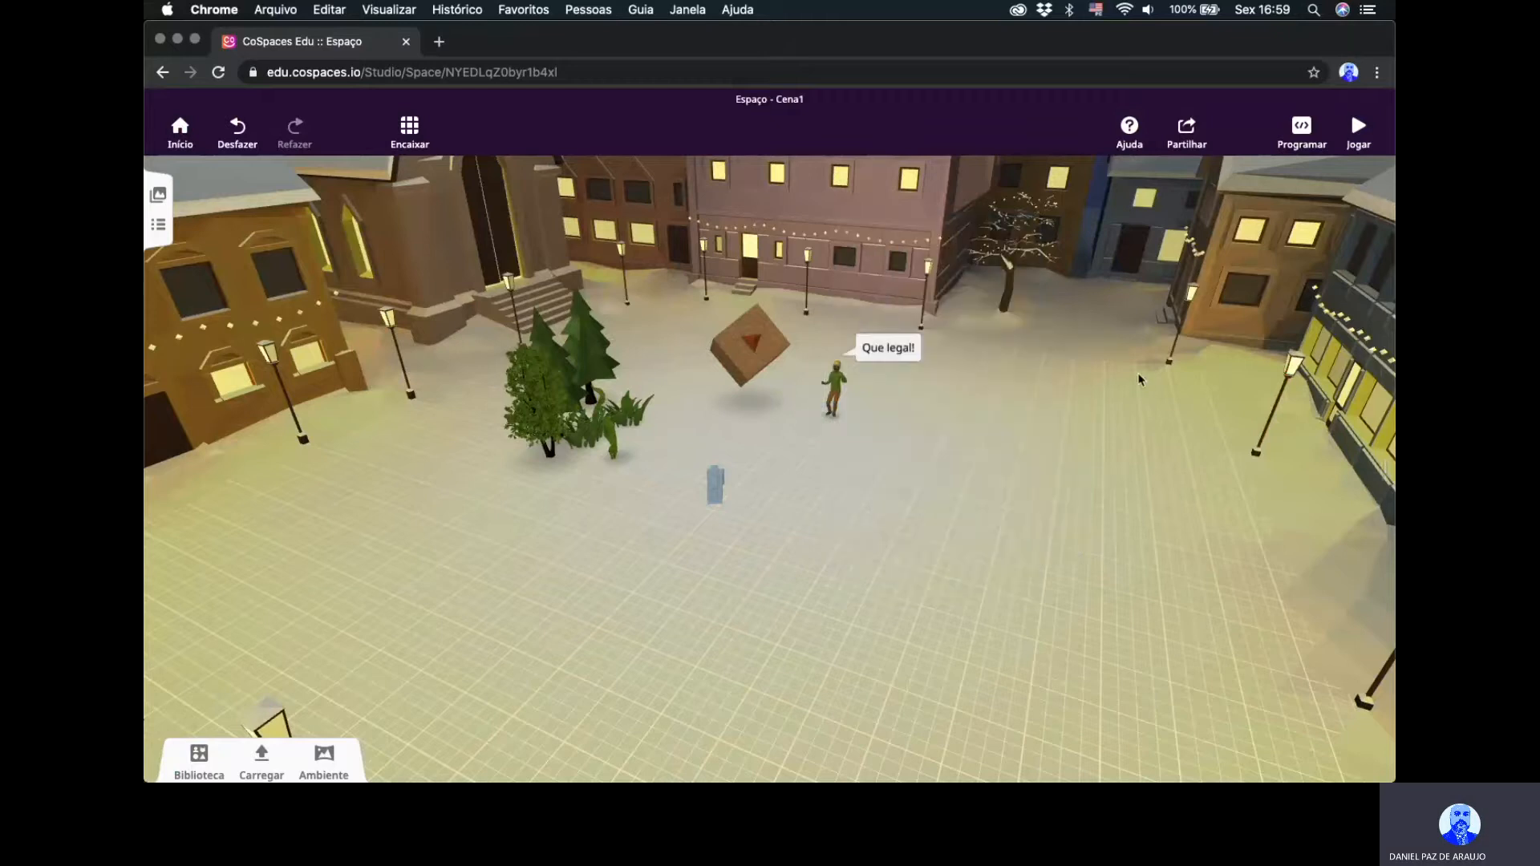
Start a program for the scene using CoBlocks with basic blocks.
{"action": "left_click", "coordinate": [1303, 143]}
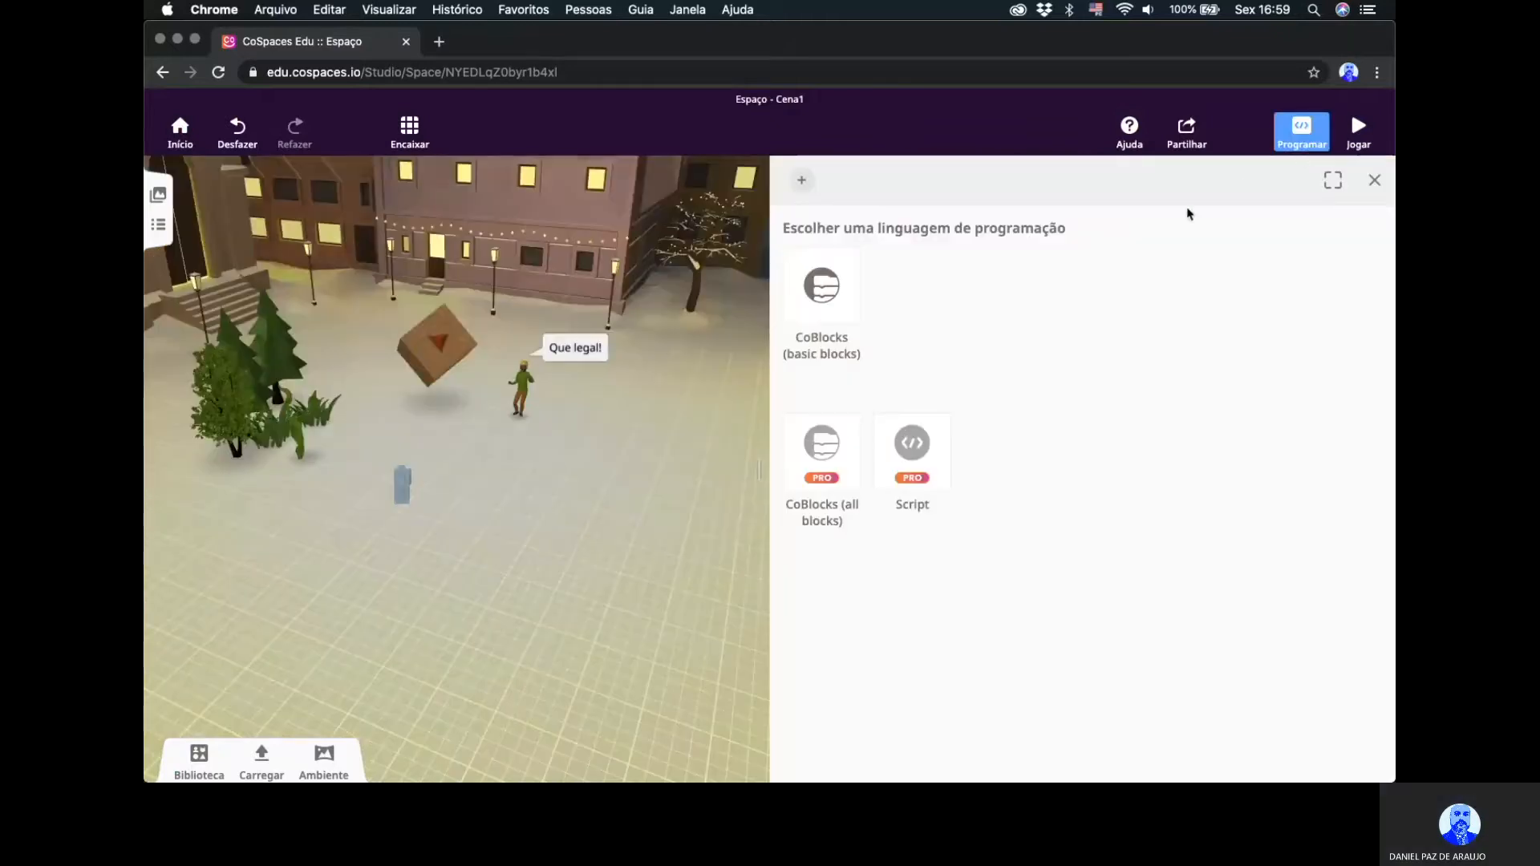
{"action": "left_click", "coordinate": [841, 288]}
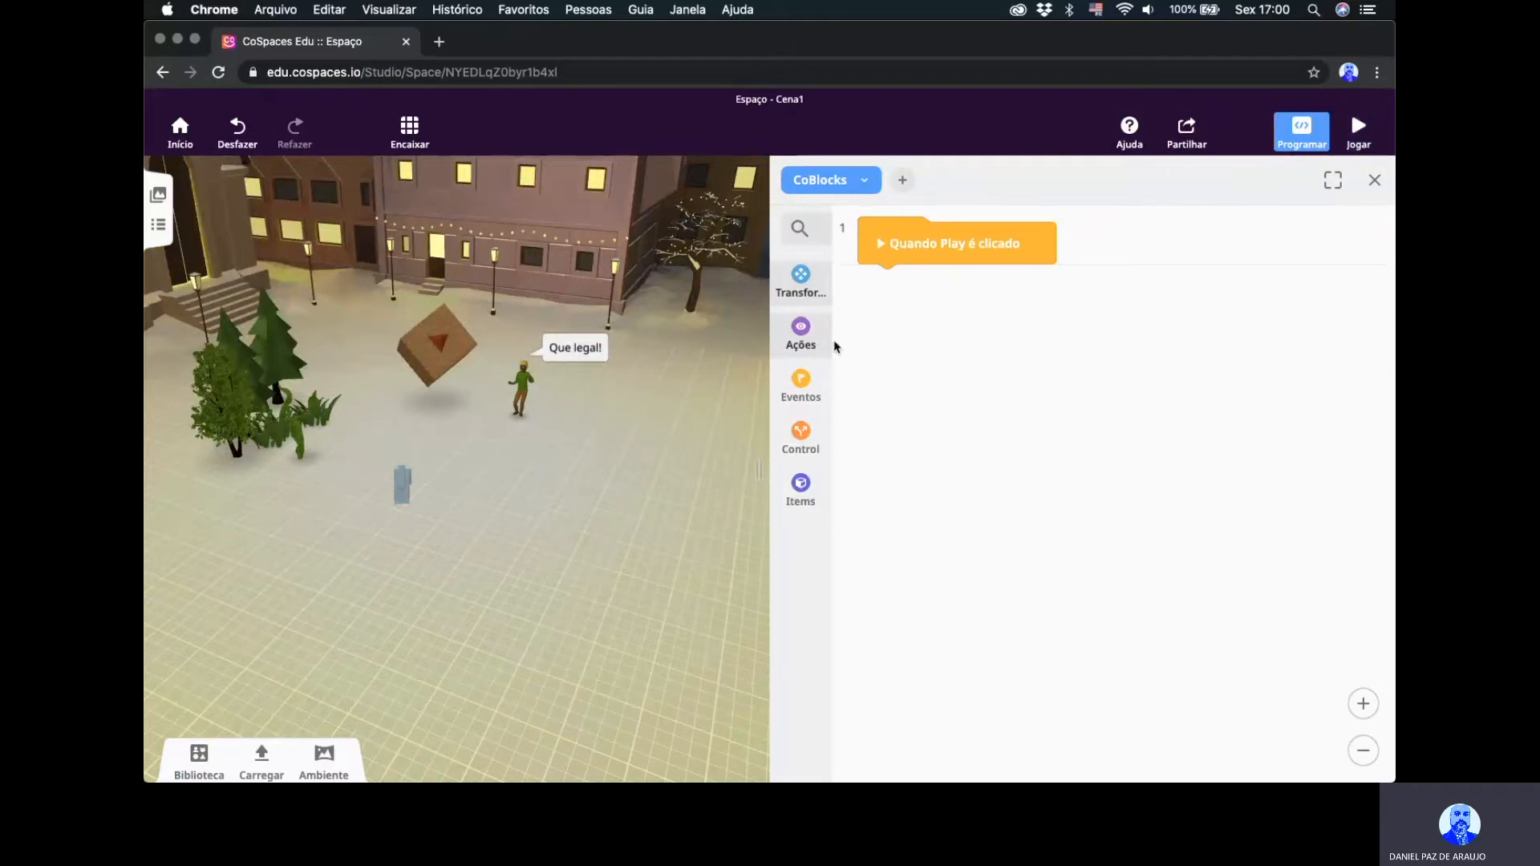
Add an event block for when Regular man is clicked, followed by a choice block with a question and two answers.
{"action": "left_click", "coordinate": [801, 380]}
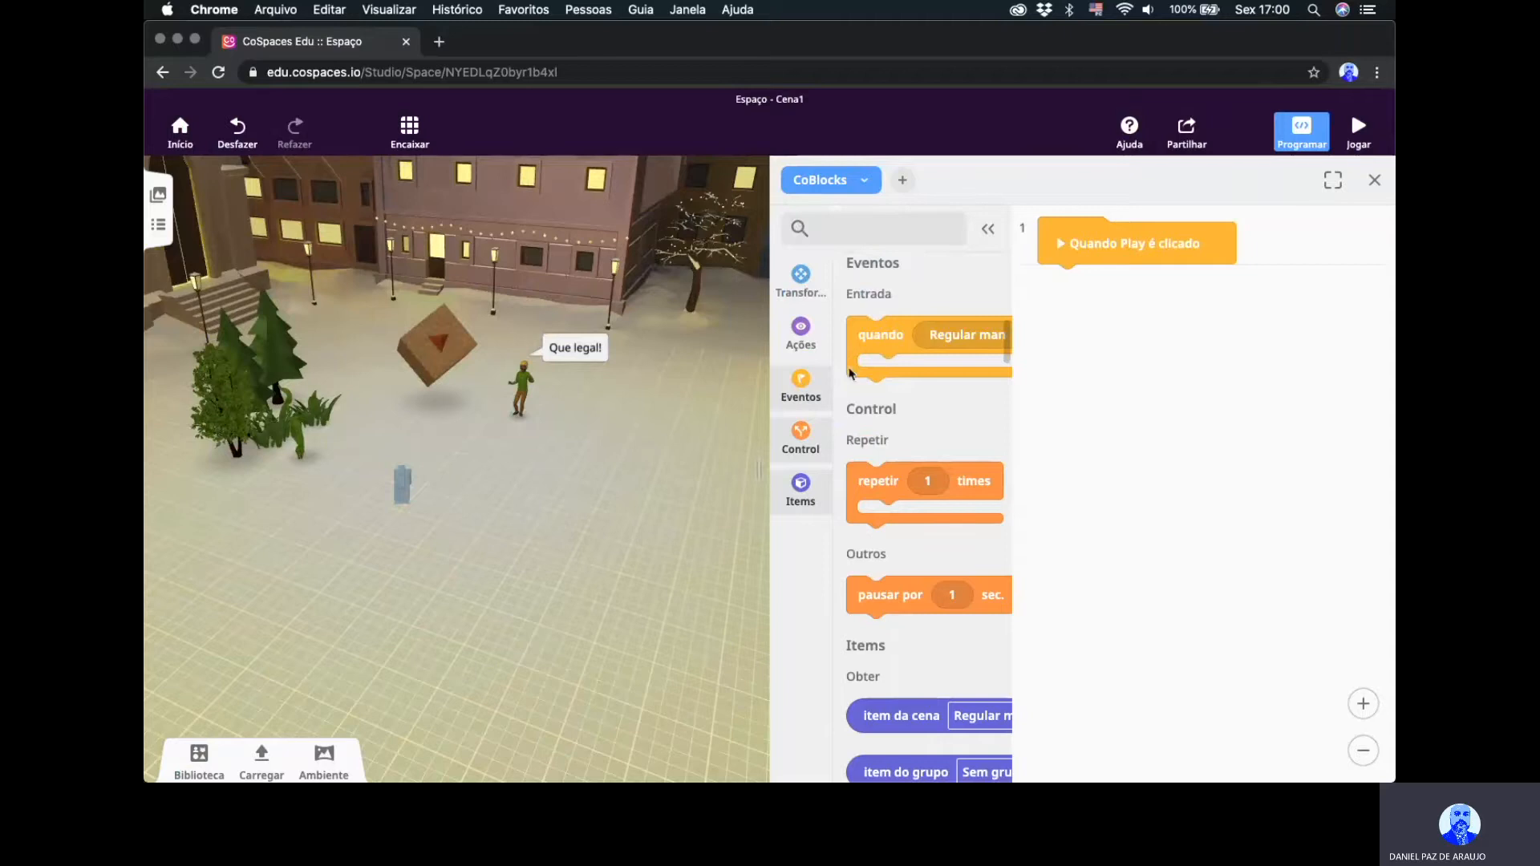
{"action": "left_click_drag", "start_coordinate": [850, 373], "coordinate": [1062, 302]}
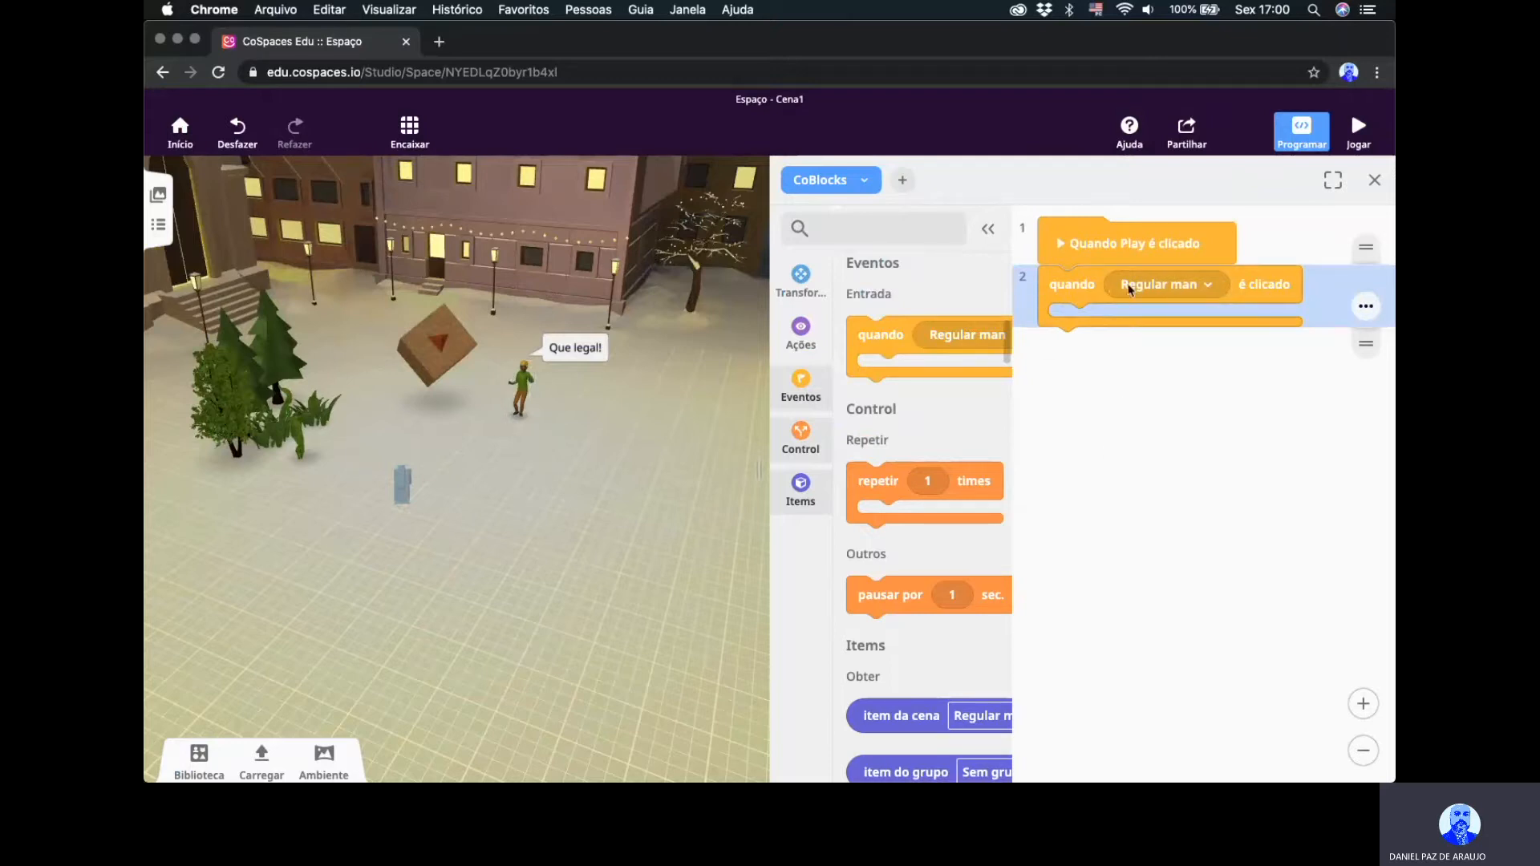
{"action": "scroll", "coordinate": [931, 557], "scroll_direction": "down", "scroll_amount": 10}
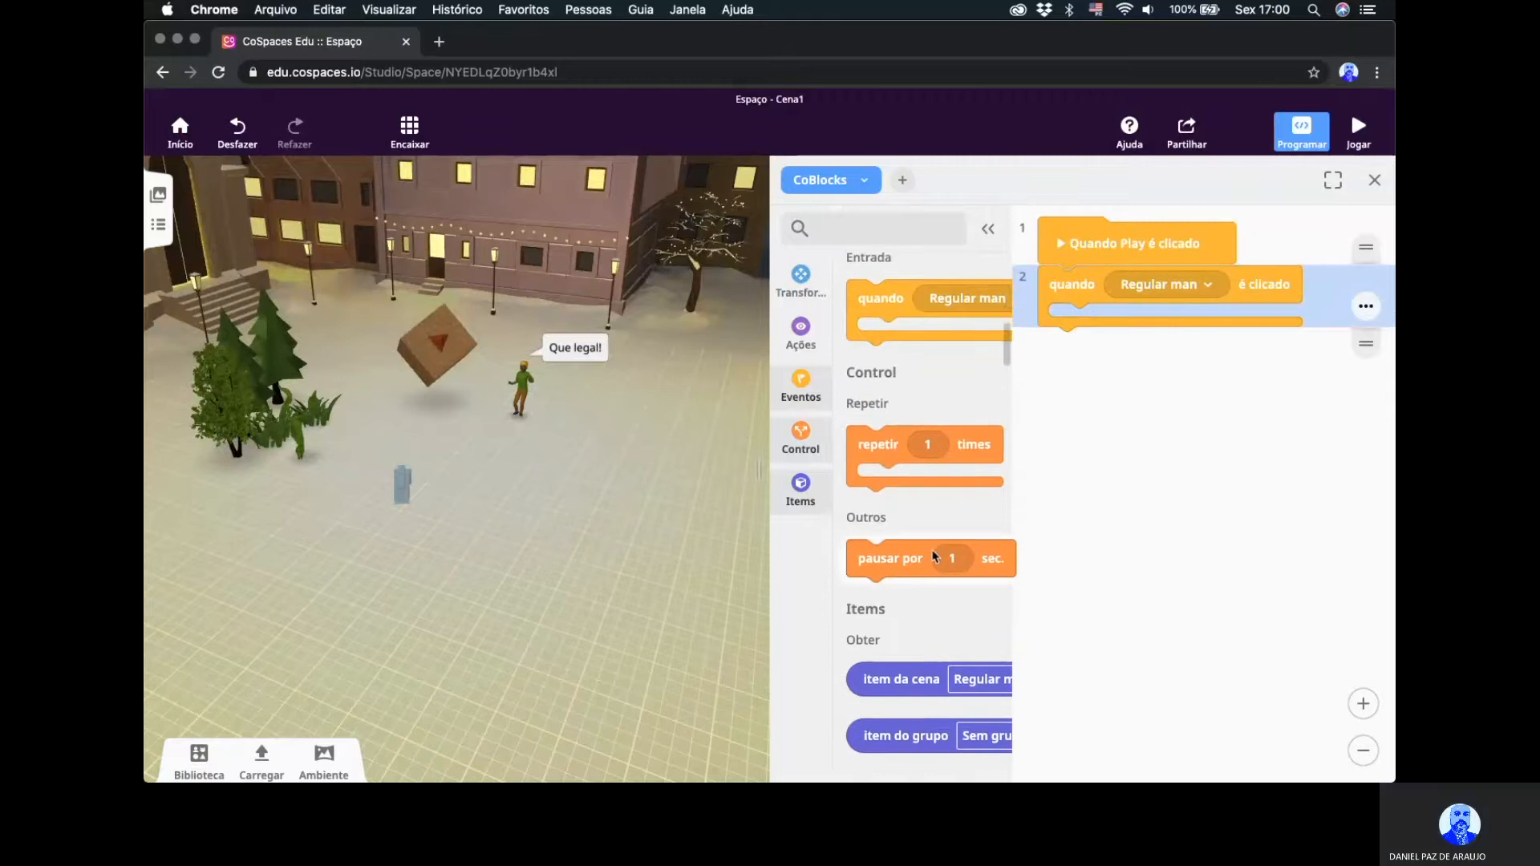
{"action": "scroll", "coordinate": [931, 557], "scroll_direction": "up", "scroll_amount": 10}
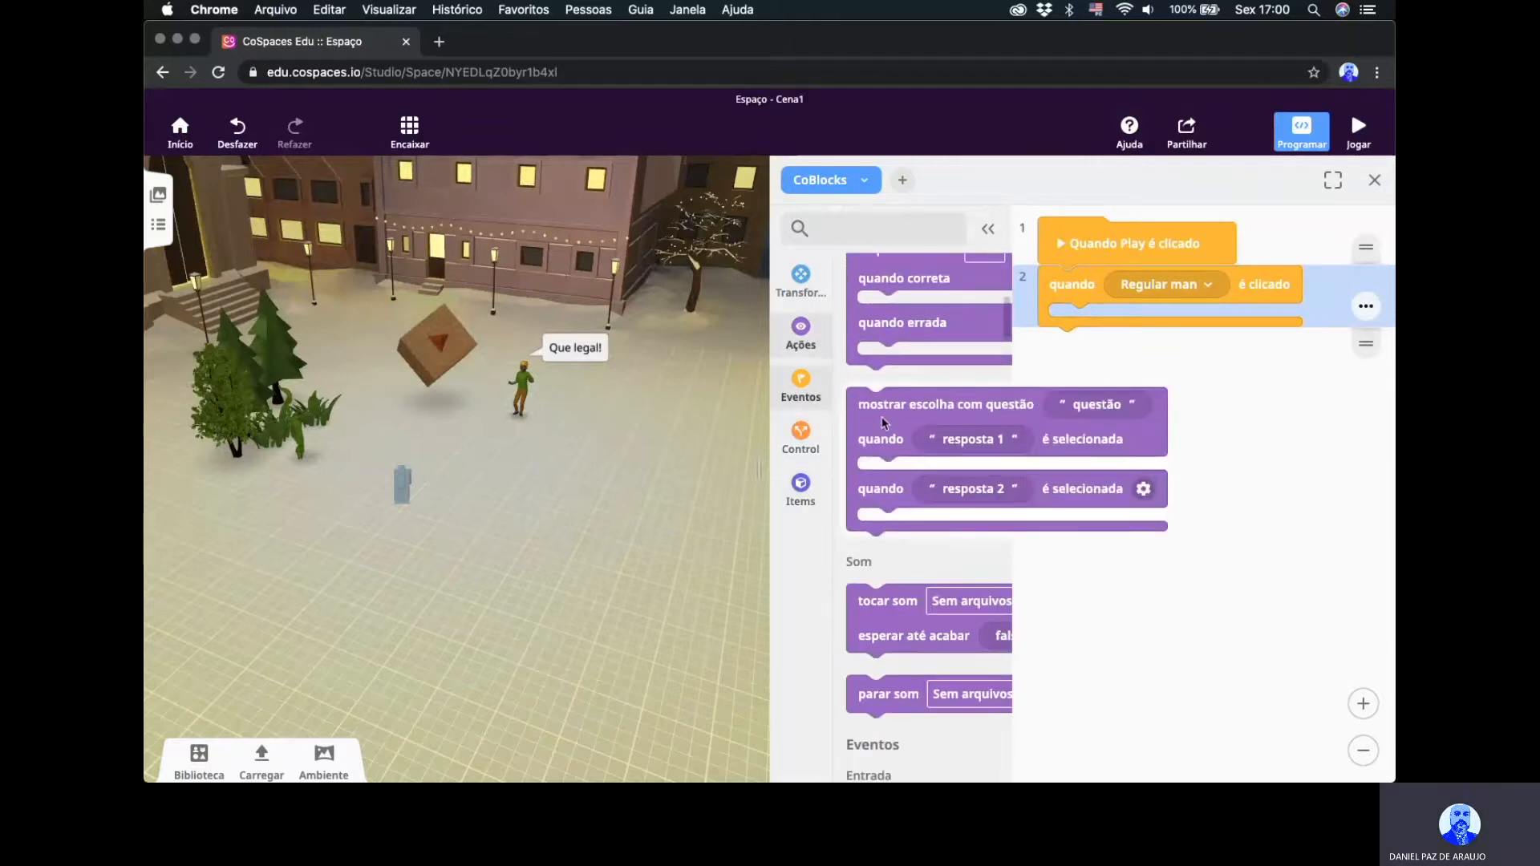
{"action": "left_click_drag", "start_coordinate": [887, 419], "coordinate": [1051, 448]}
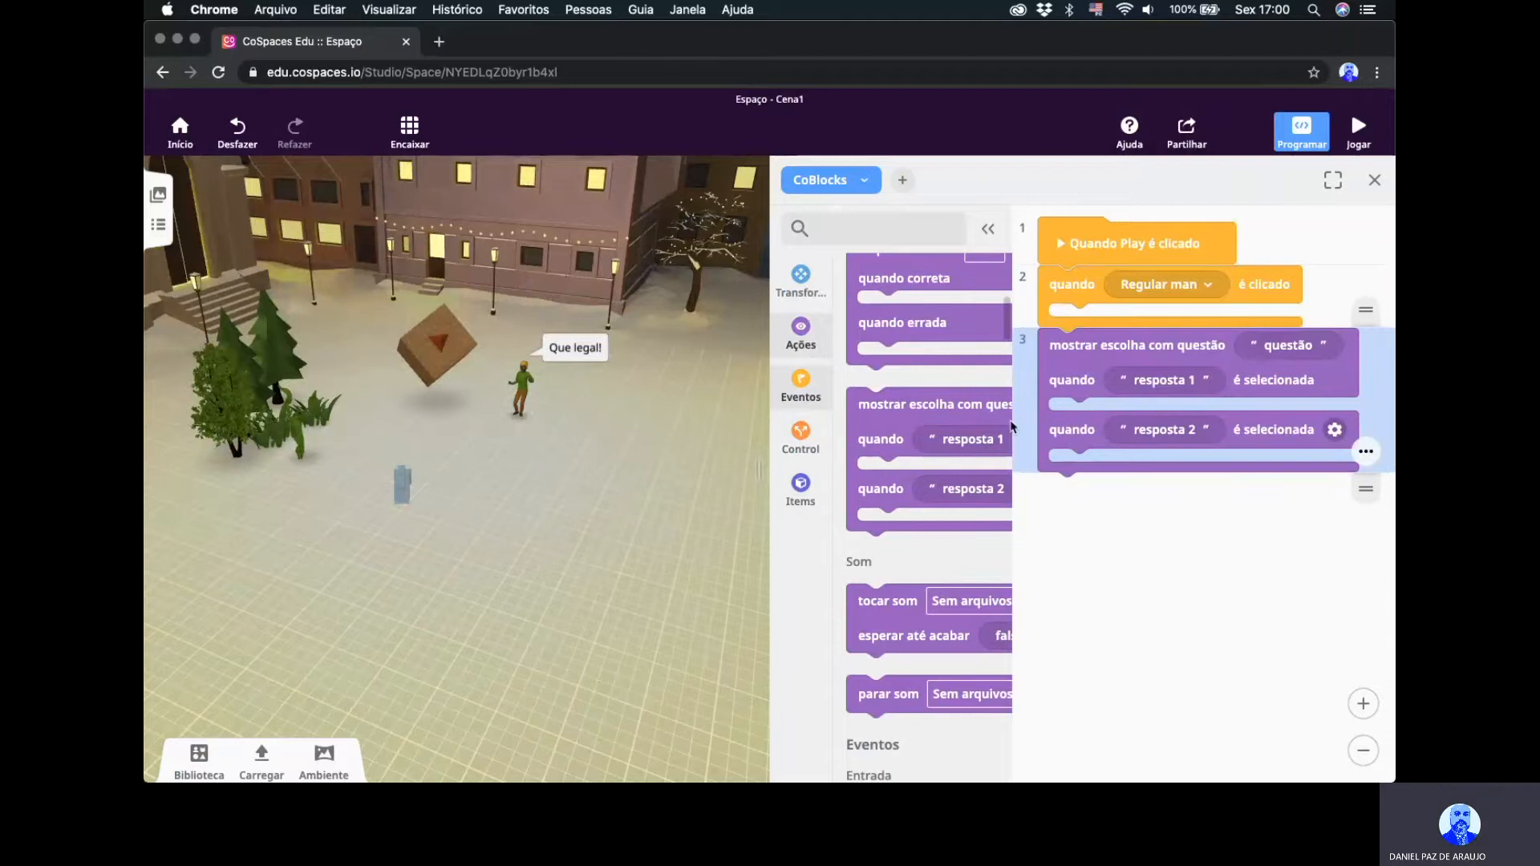
Expand the code editor and set the choice block's question to "Quer ver uma coisa legal?".
{"action": "left_click", "coordinate": [1332, 179]}
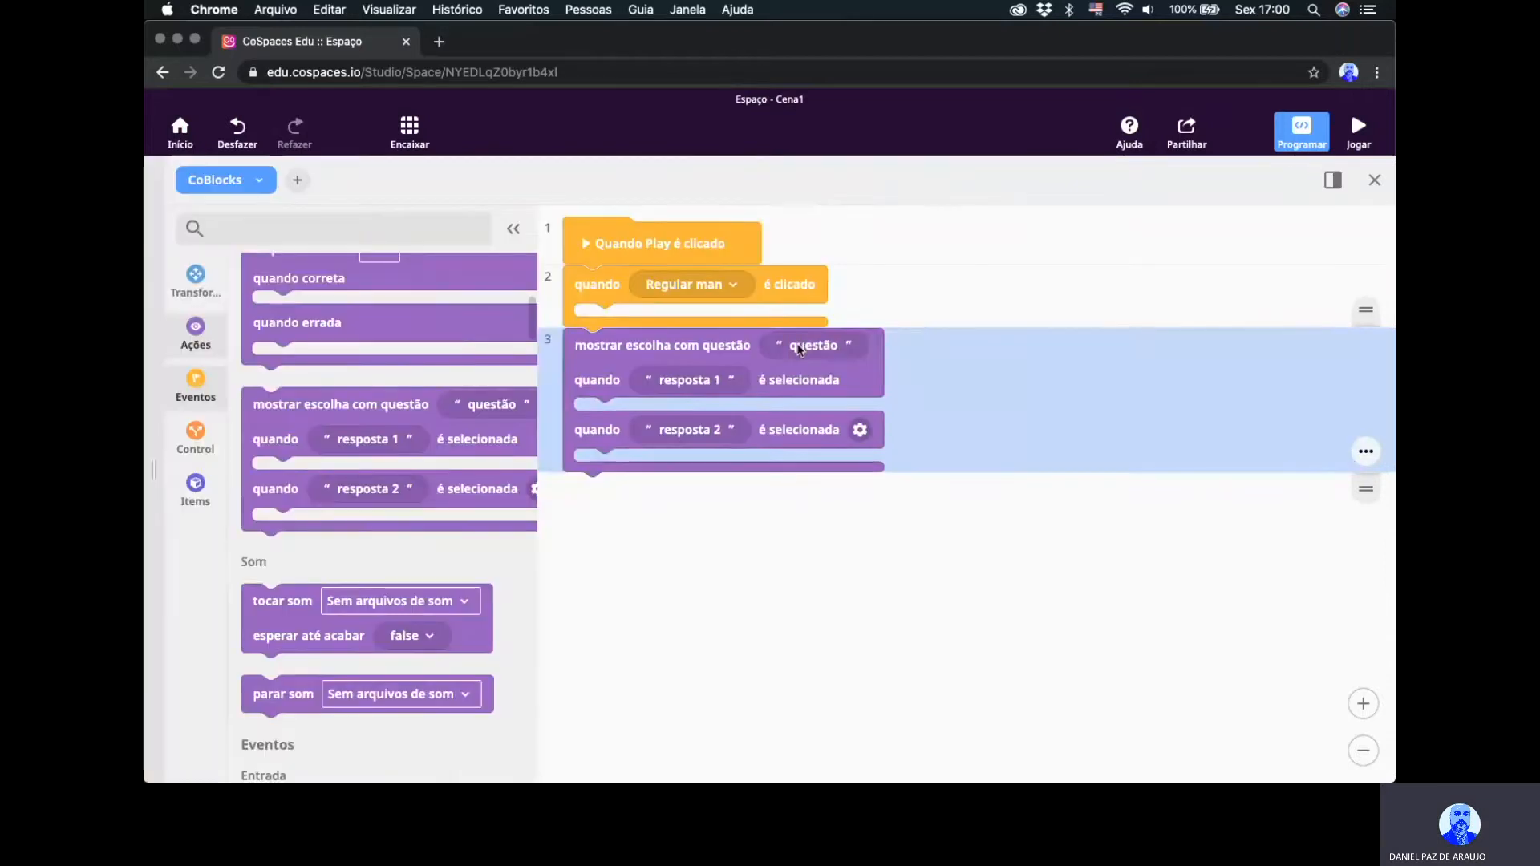
{"action": "left_click", "coordinate": [804, 346]}
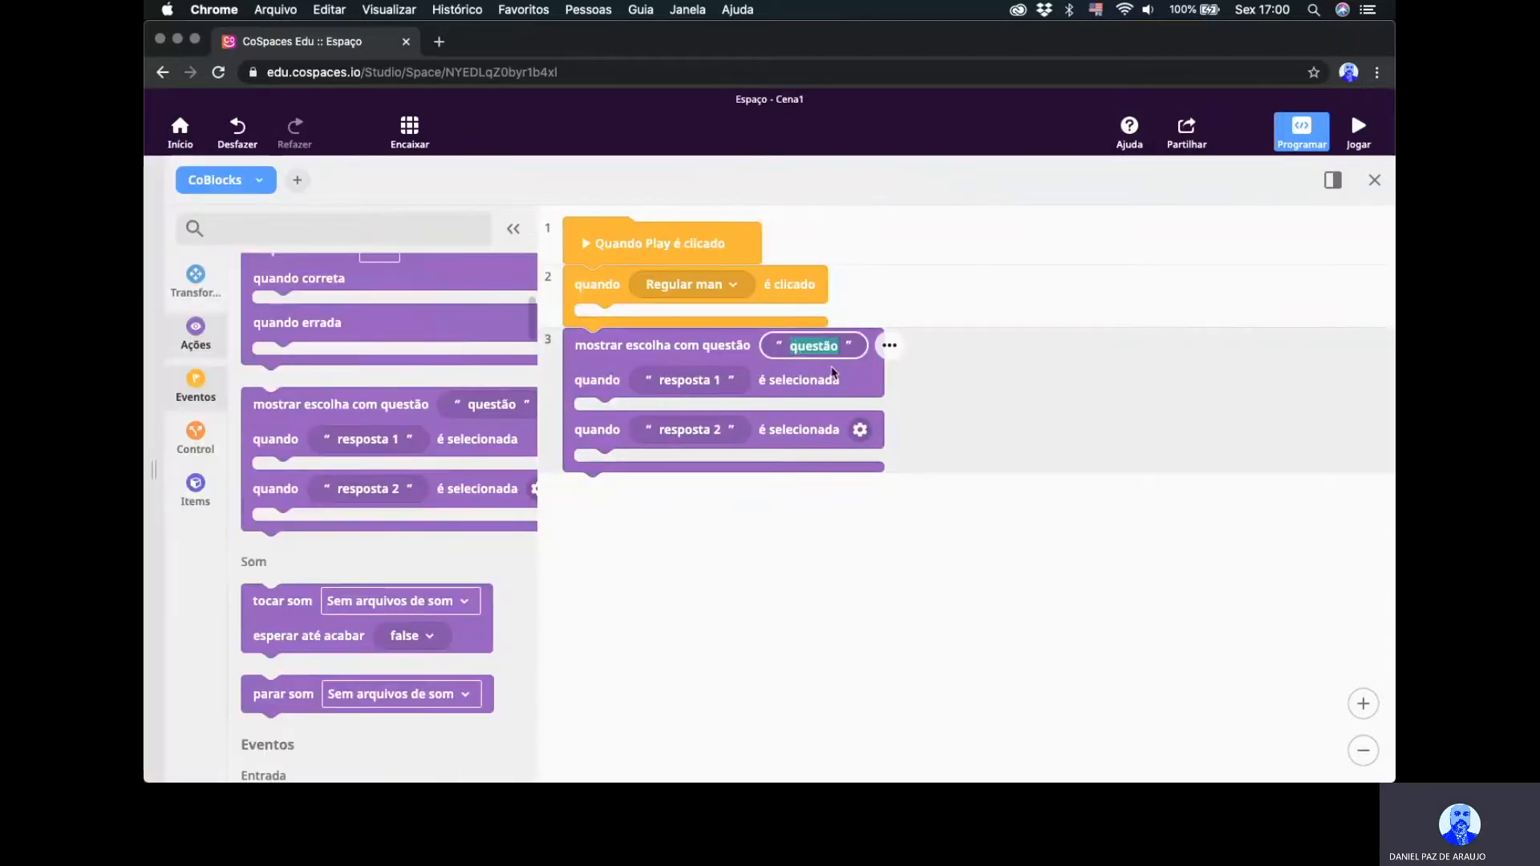
{"action": "type", "text": "Quer ver uma "}
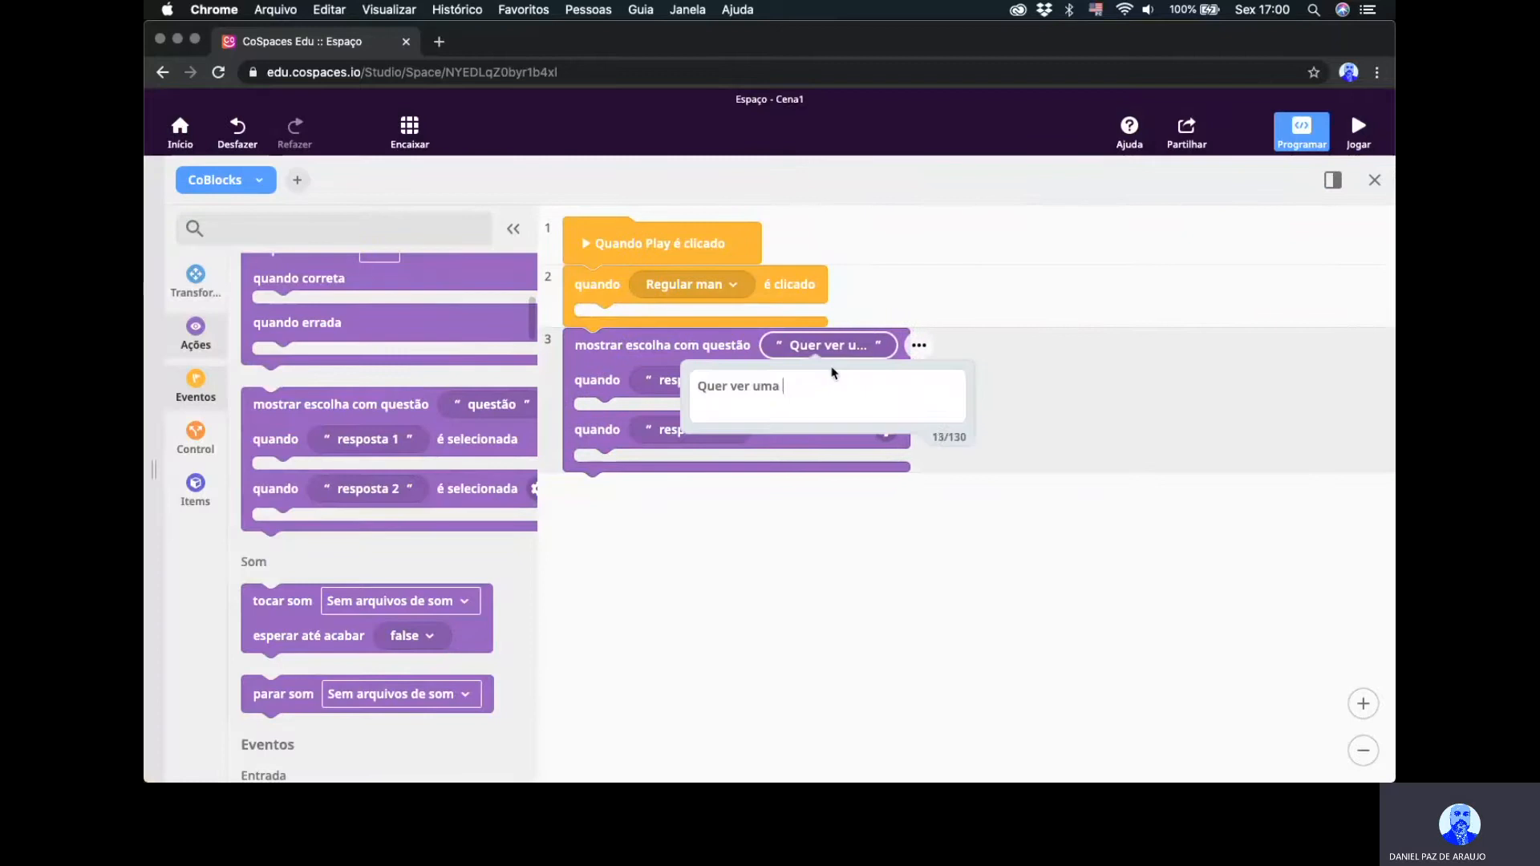
{"action": "type", "text": "coisa legal?"}
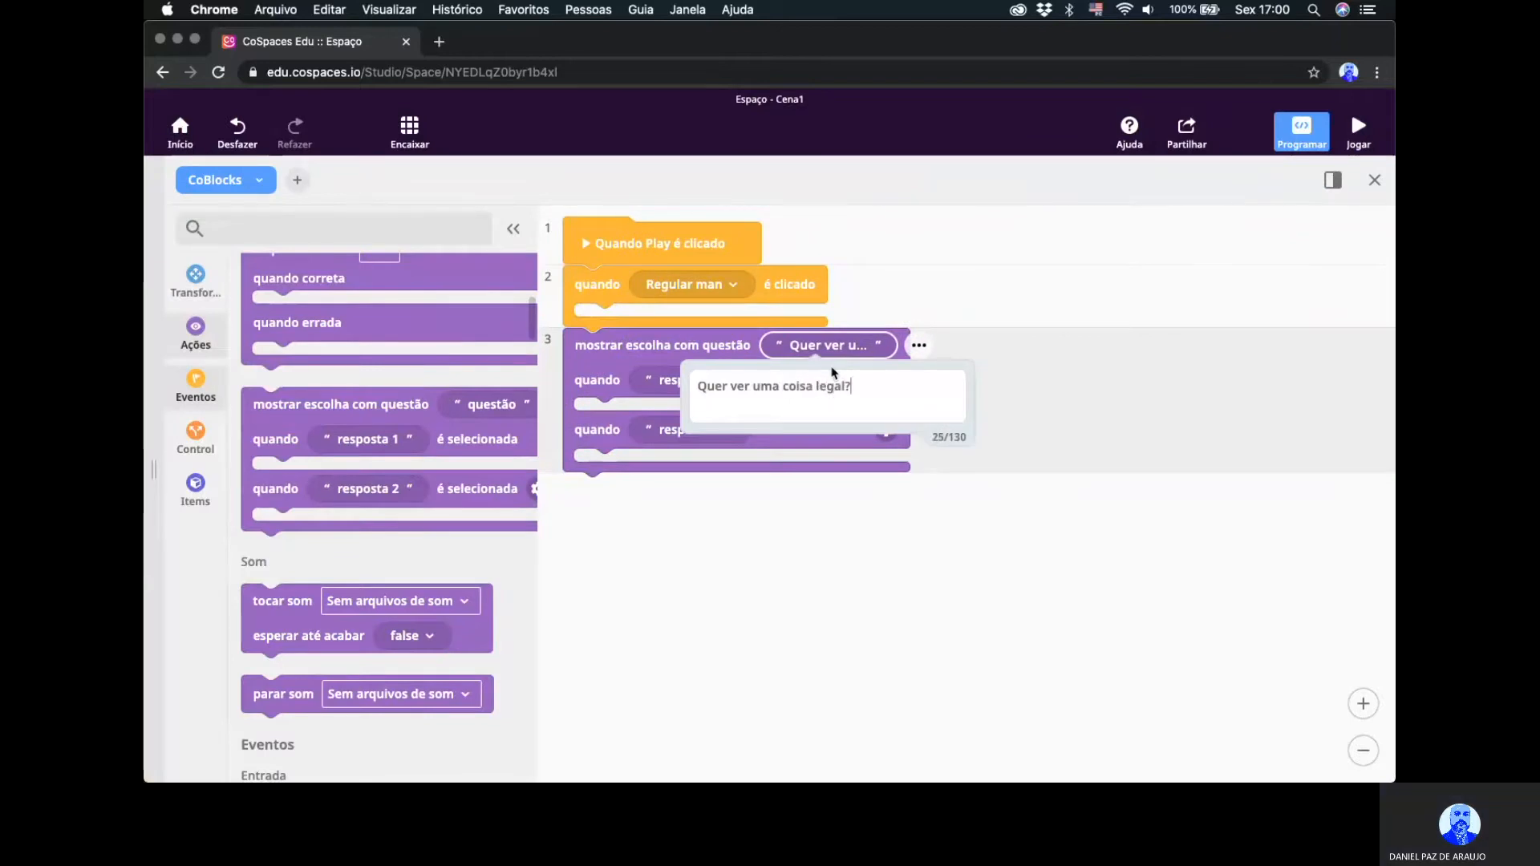
{"action": "left_click", "coordinate": [894, 518]}
Set the choice block's two answers to "Sim" and "Não!".
{"action": "left_click", "coordinate": [691, 380]}
{"action": "type", "text": "Sim"}
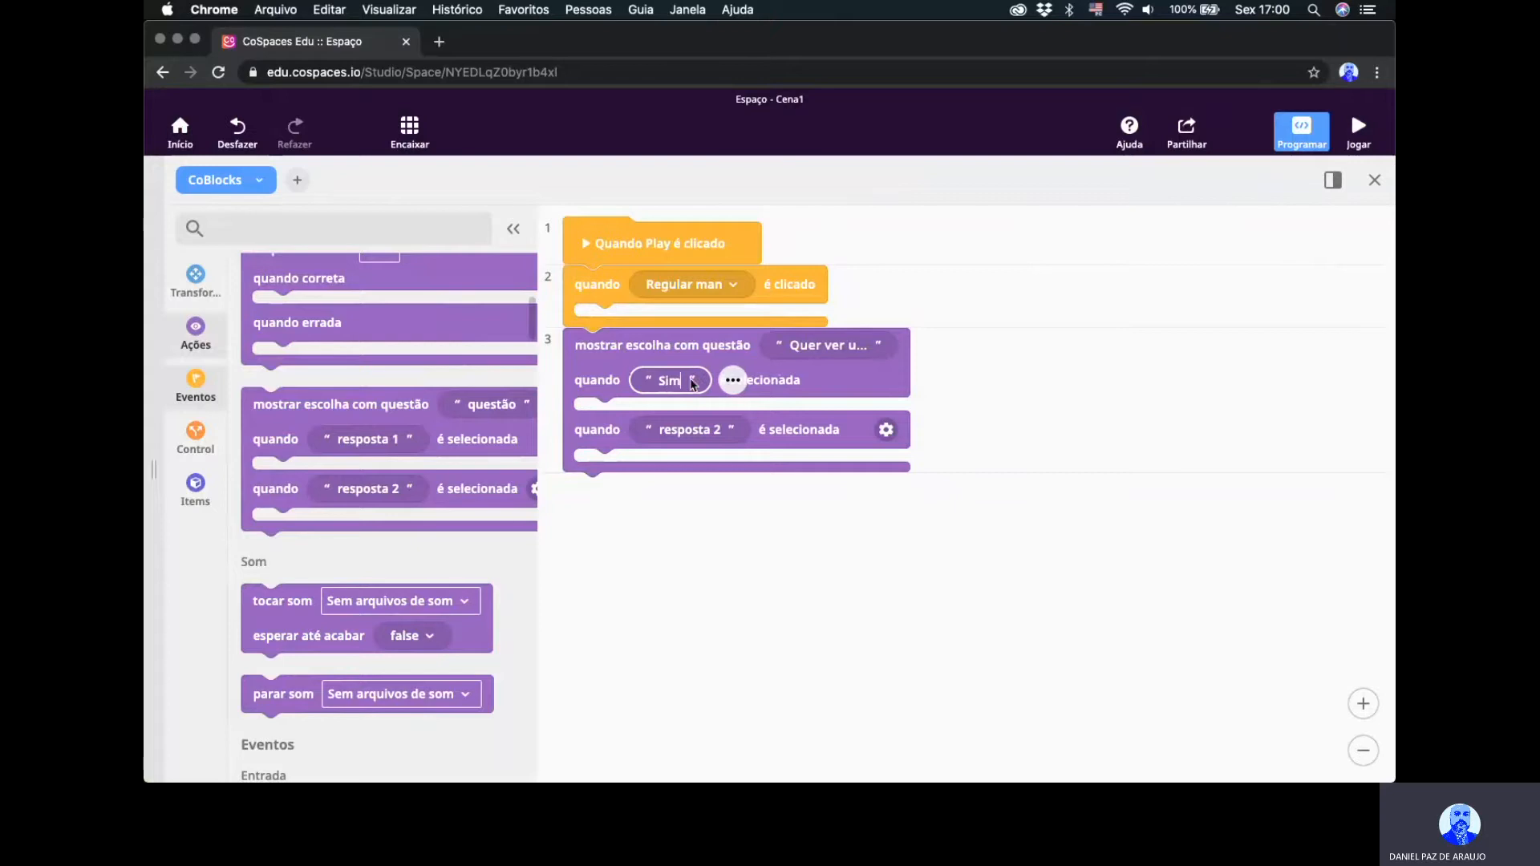
{"action": "left_click", "coordinate": [705, 582]}
{"action": "left_click", "coordinate": [710, 432]}
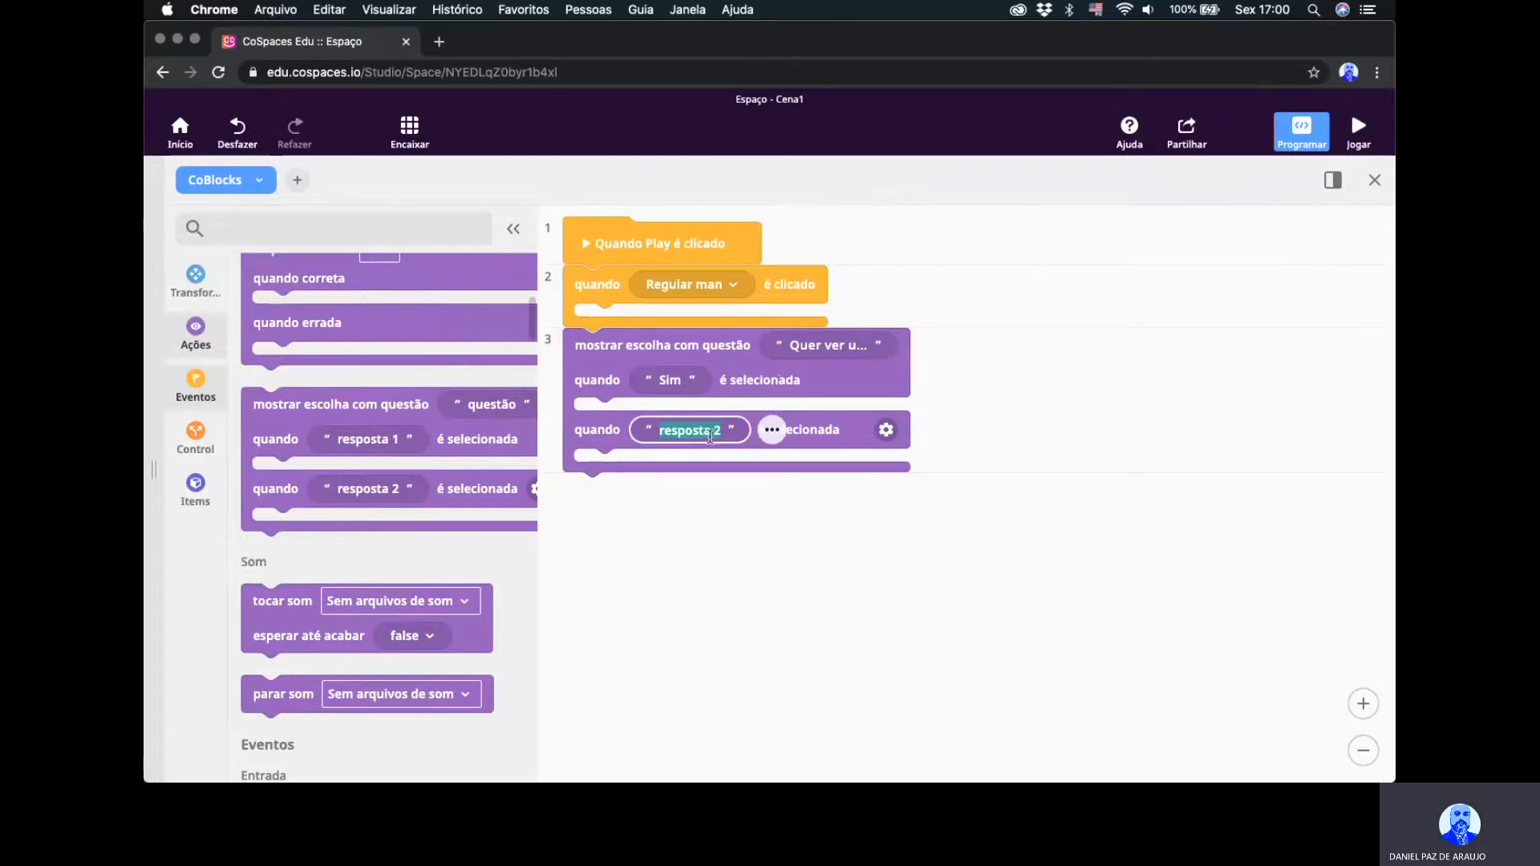
{"action": "type", "text": "N"}
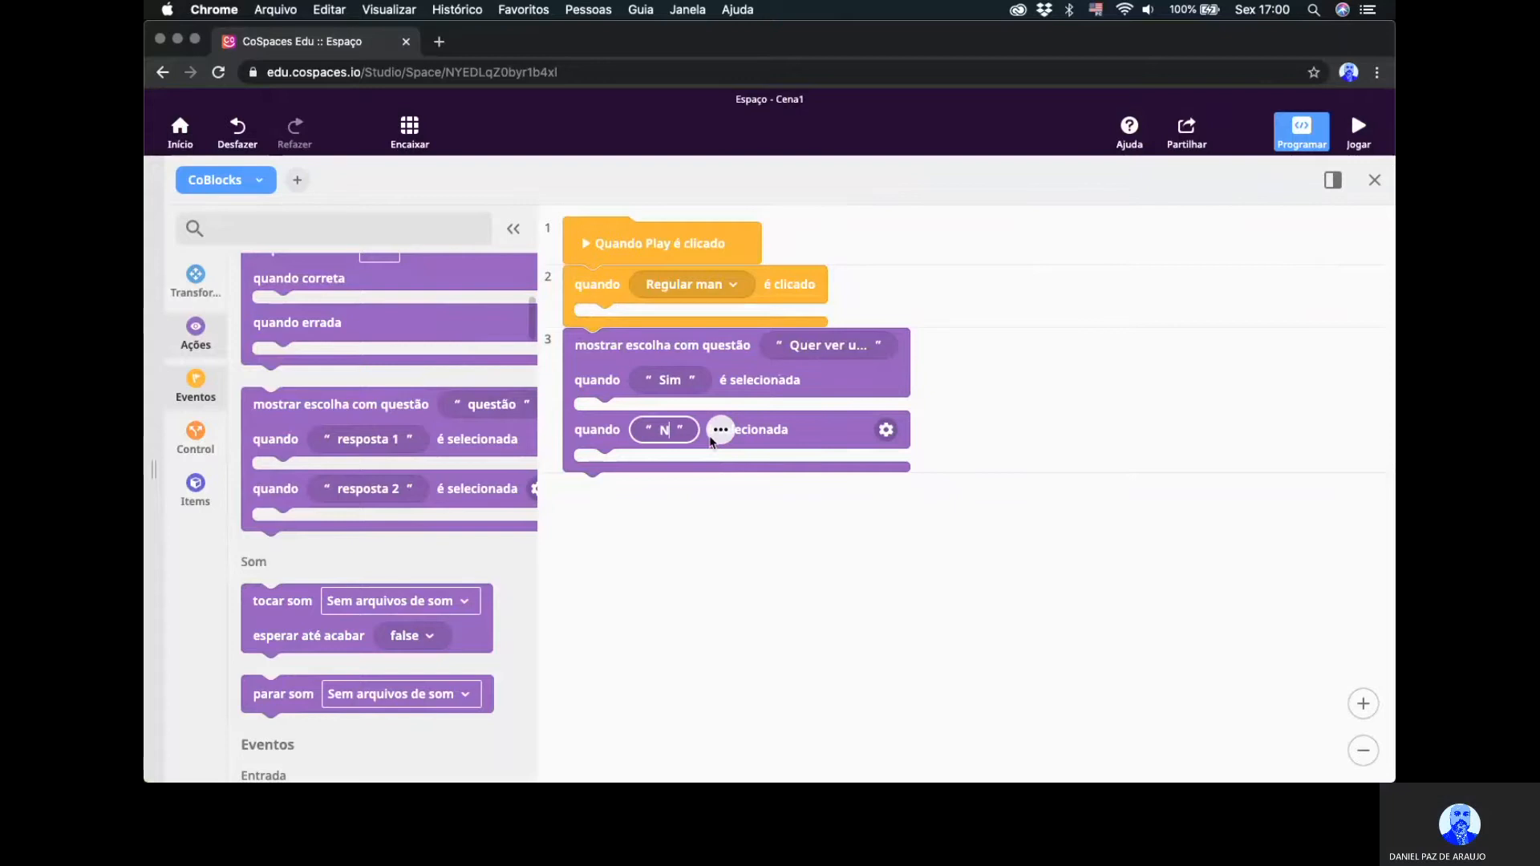
{"action": "type", "text": "ão"}
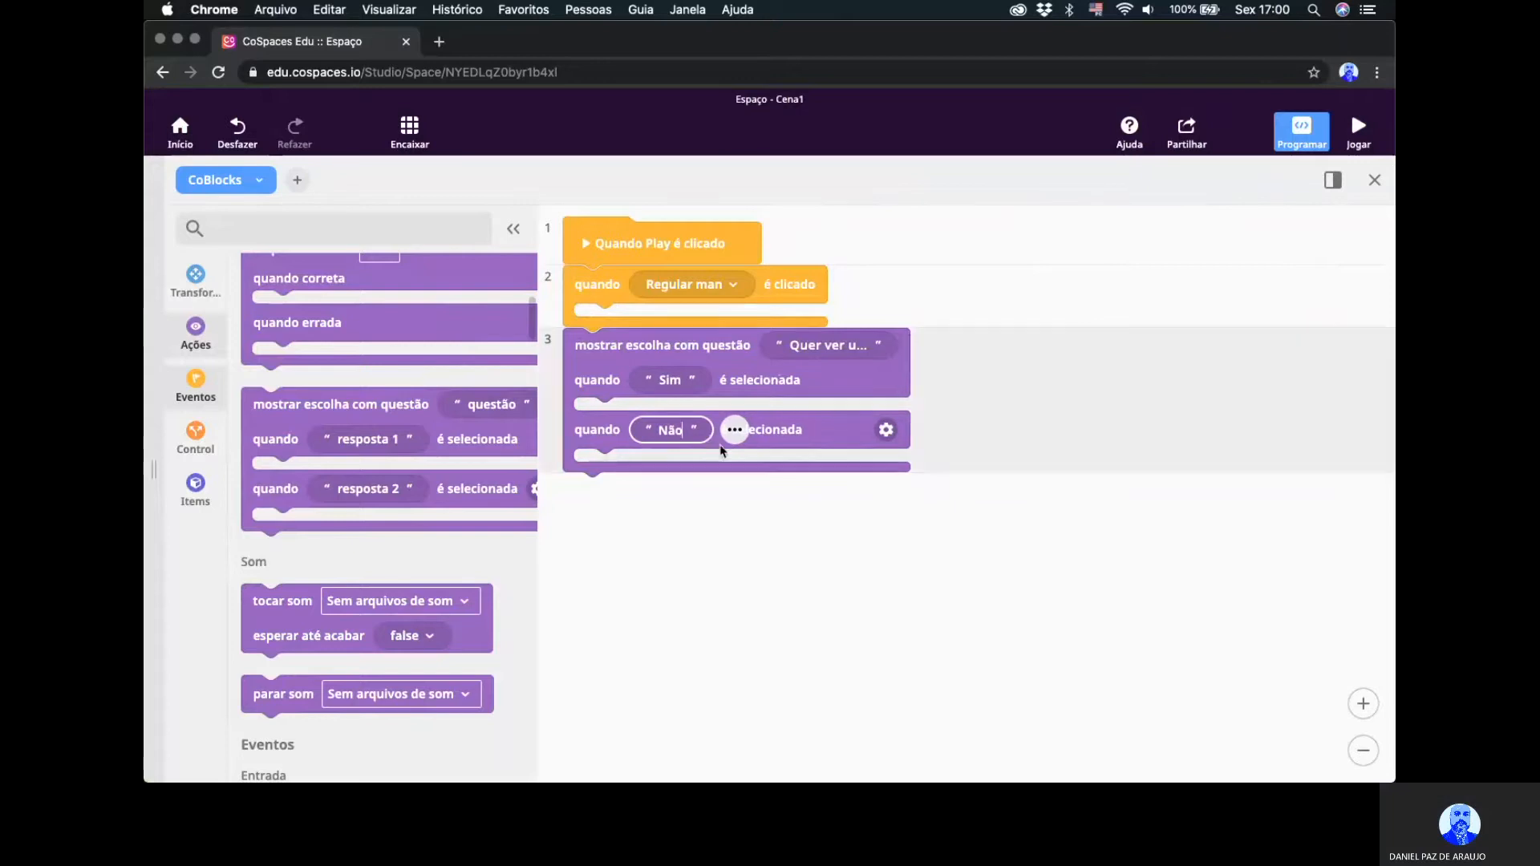
{"action": "type", "text": "!"}
{"action": "left_click", "coordinate": [754, 551]}
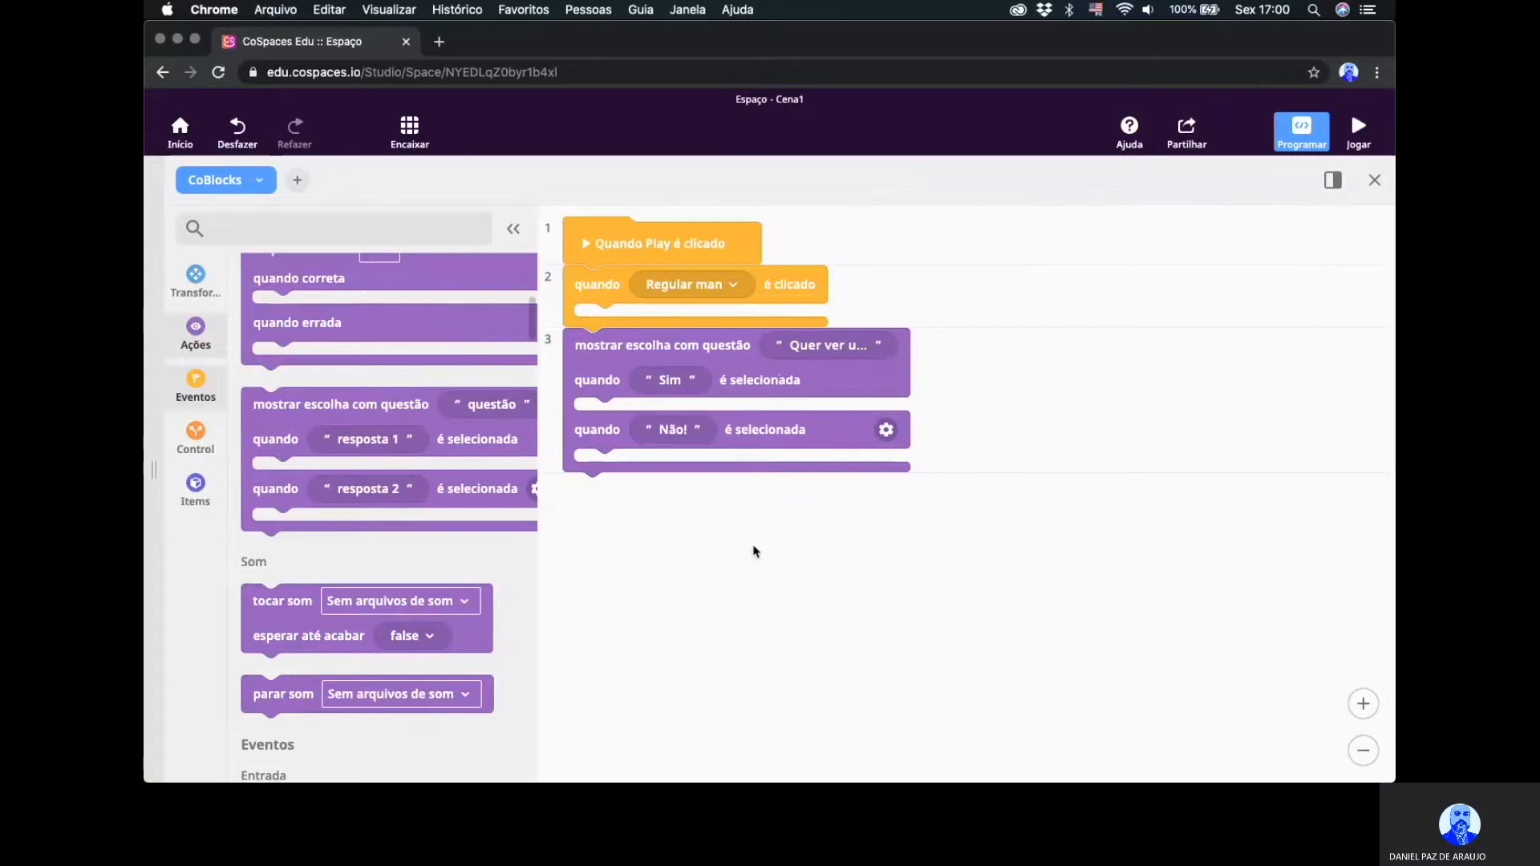
Play the scene, answer the question with "Não!" and return to the editor.
{"action": "left_click", "coordinate": [1376, 181]}
{"action": "left_click", "coordinate": [1360, 132]}
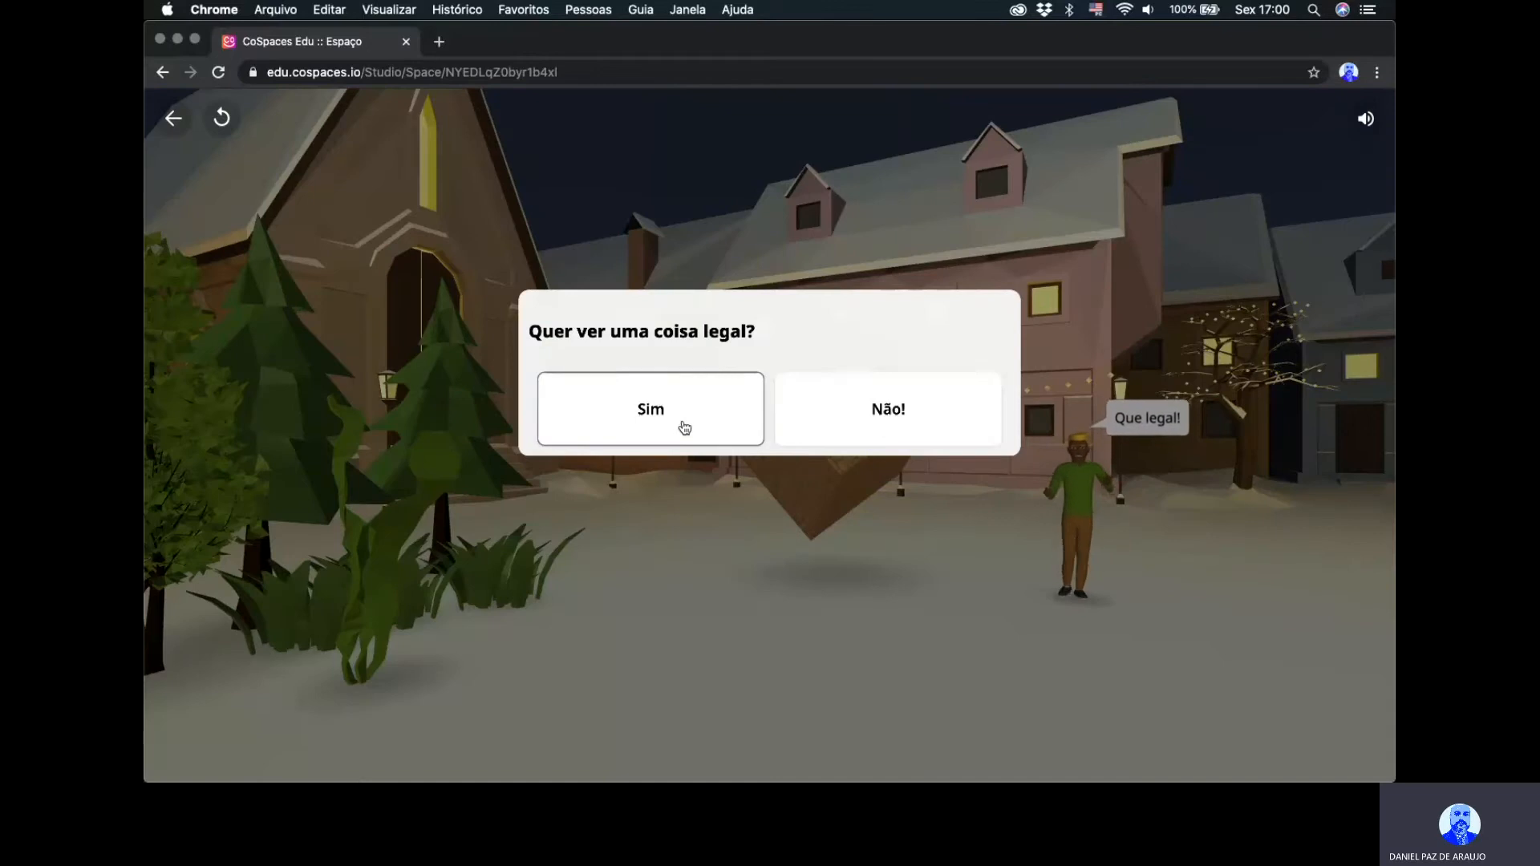
{"action": "left_click", "coordinate": [859, 415]}
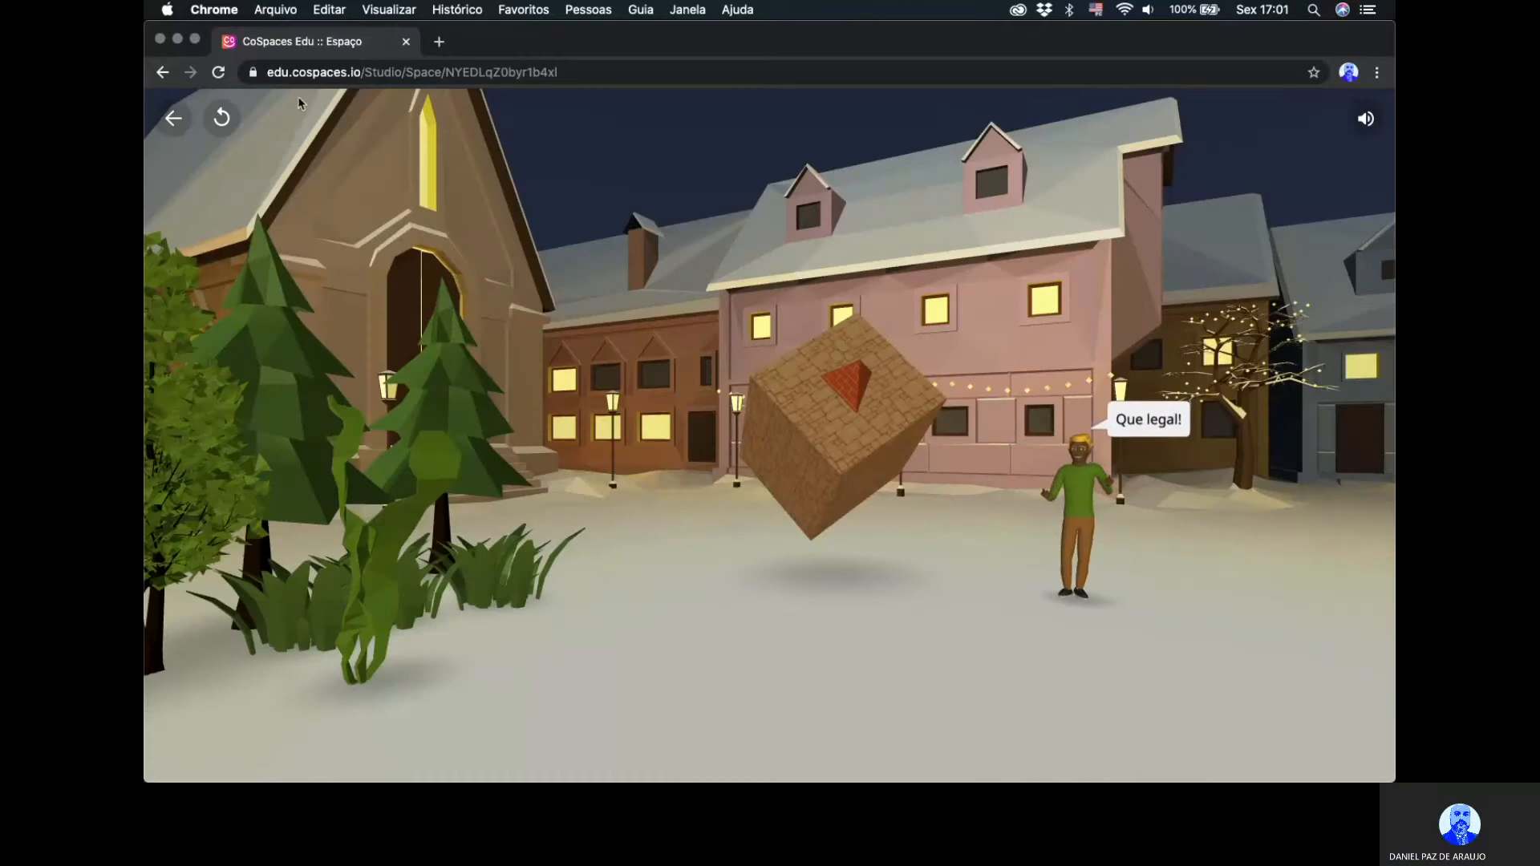
{"action": "left_click", "coordinate": [175, 120]}
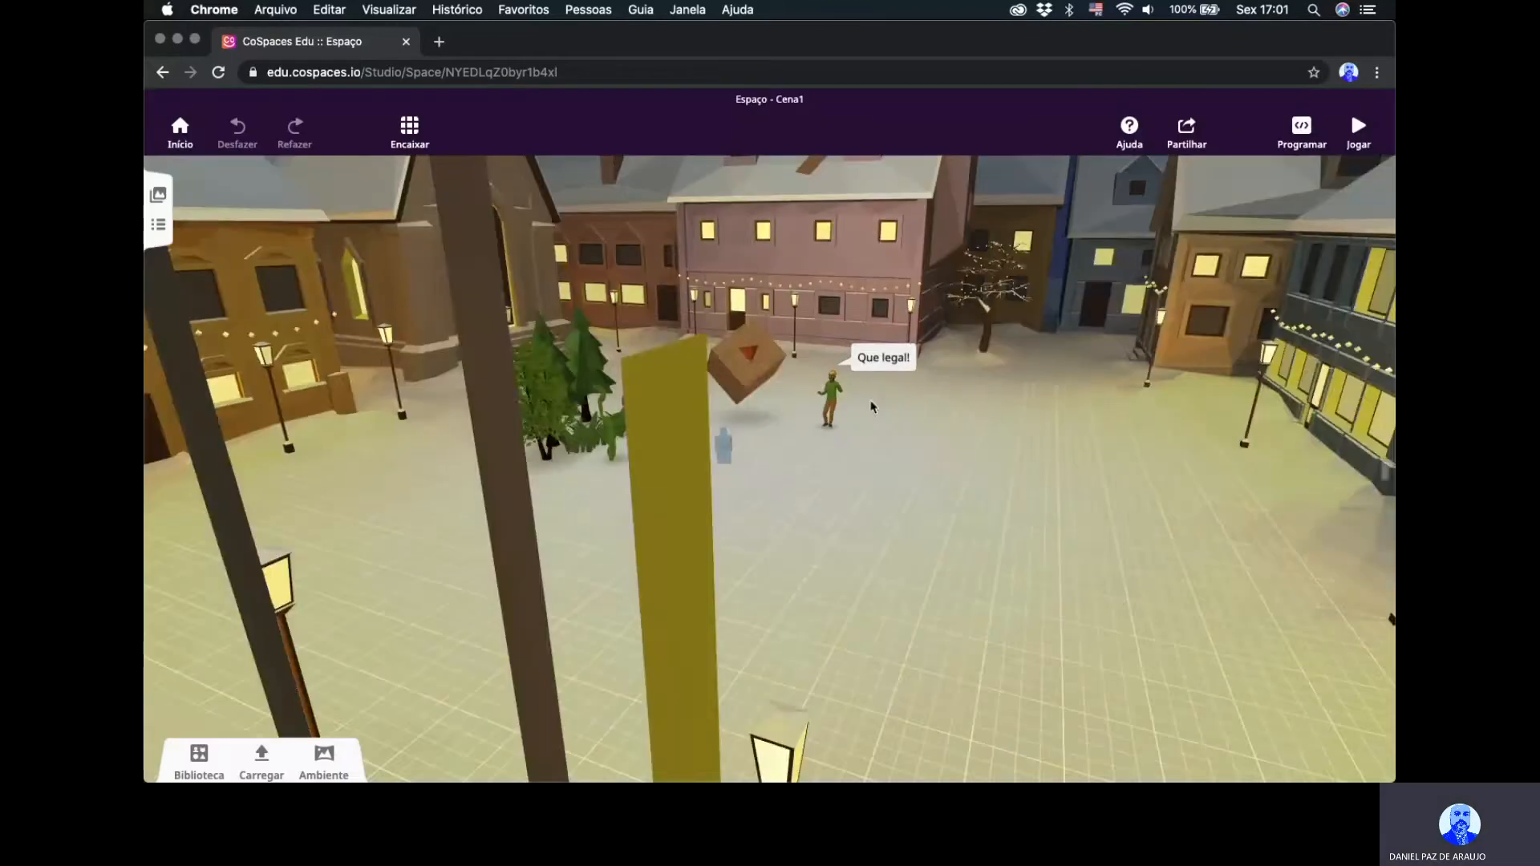
Reopen the code, keep Regular man as the event's target and nest the choice block inside that click event.
{"action": "left_click", "coordinate": [1294, 138]}
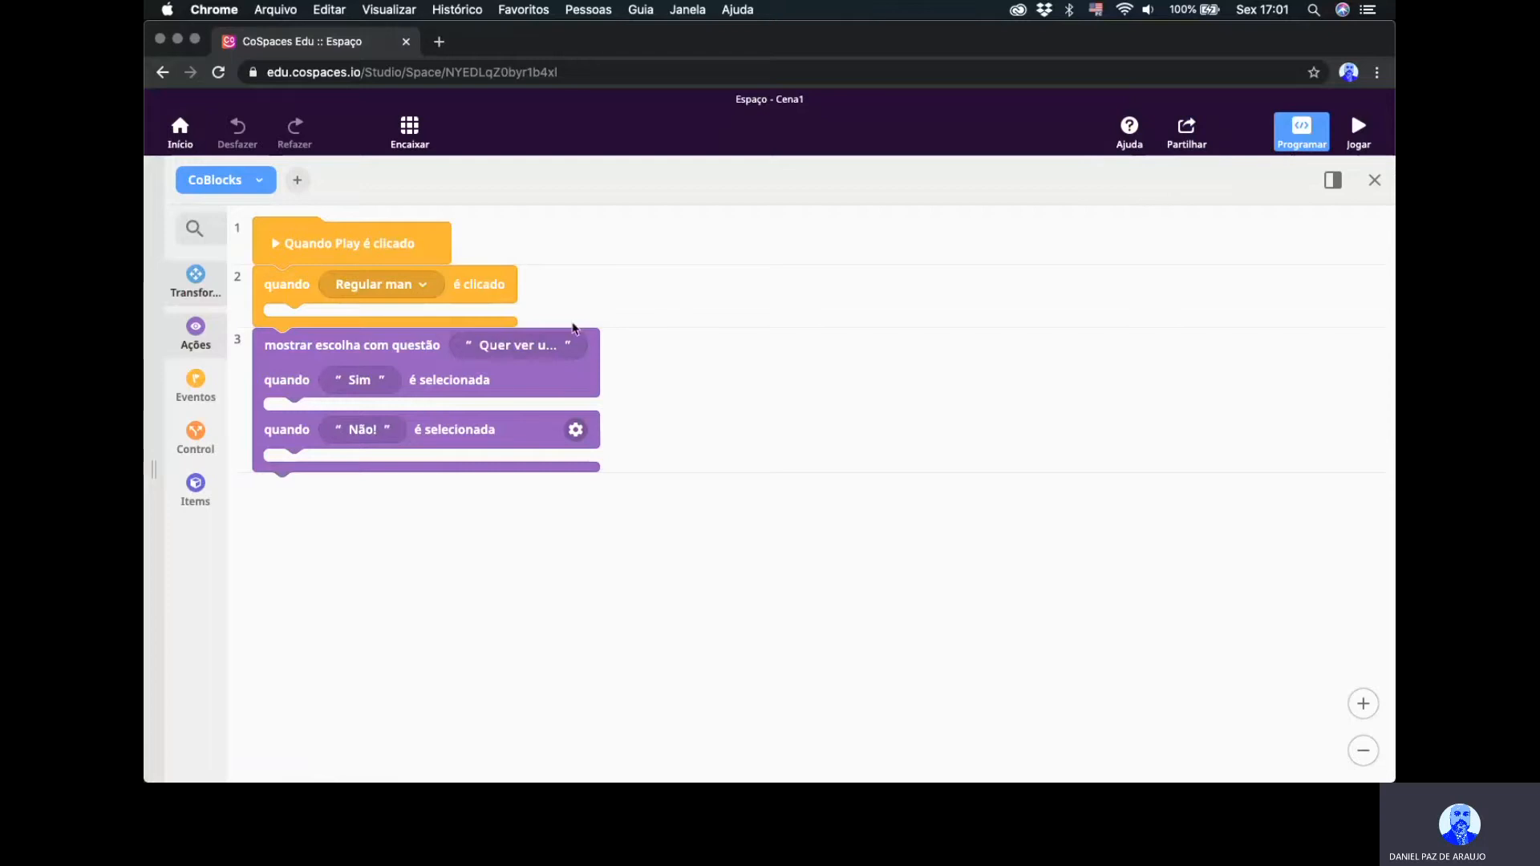
{"action": "left_click", "coordinate": [401, 284]}
{"action": "left_click", "coordinate": [423, 318]}
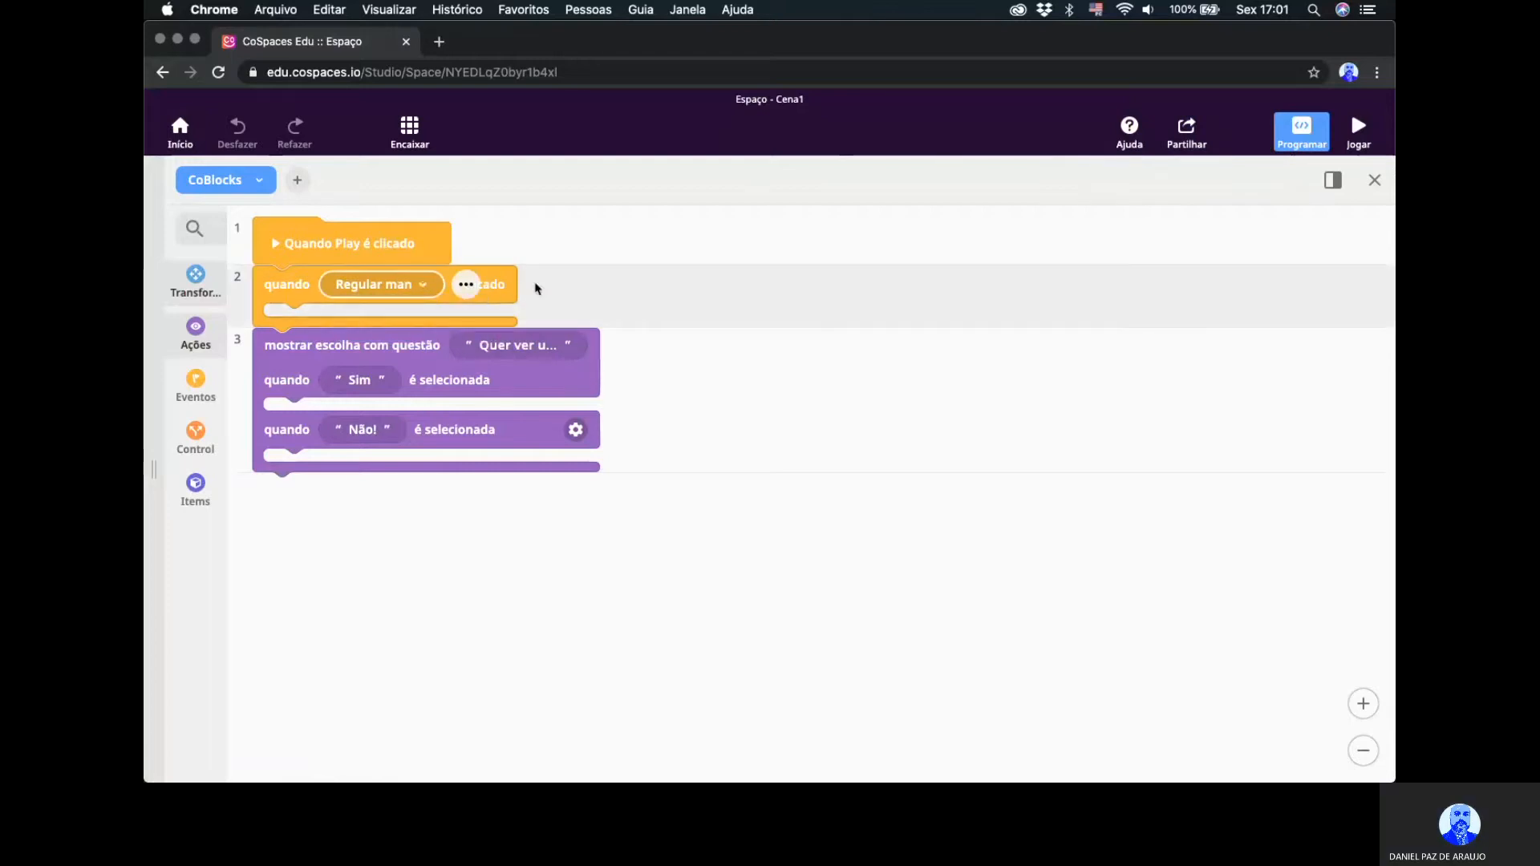
{"action": "left_click_drag", "start_coordinate": [290, 347], "coordinate": [303, 323]}
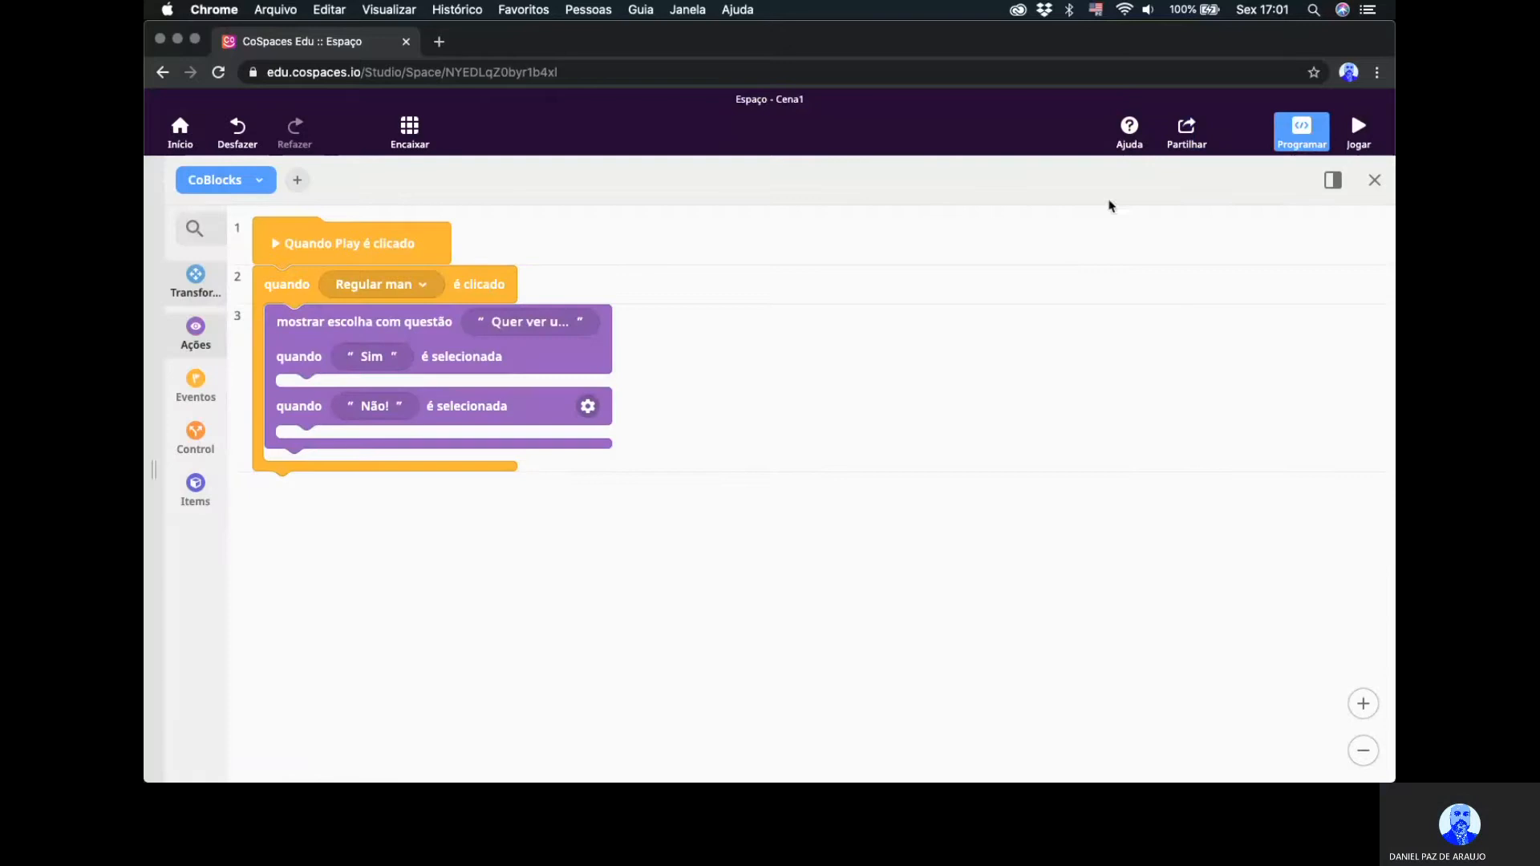
Play the scene, test the question by selecting the man and answering "Sim", and return to the code.
{"action": "left_click", "coordinate": [1358, 130]}
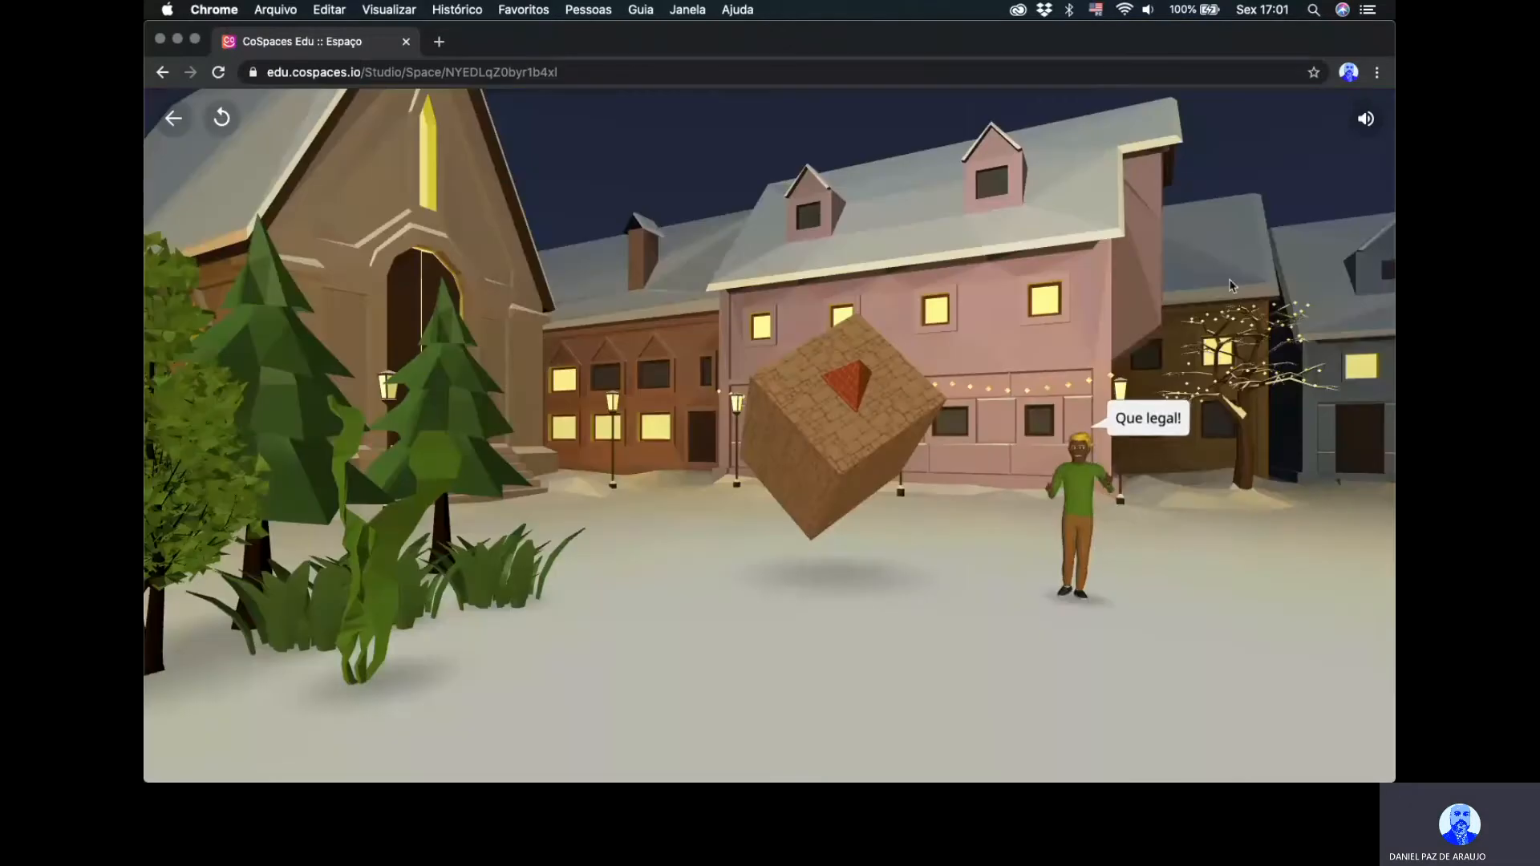
{"action": "left_click", "coordinate": [1076, 495]}
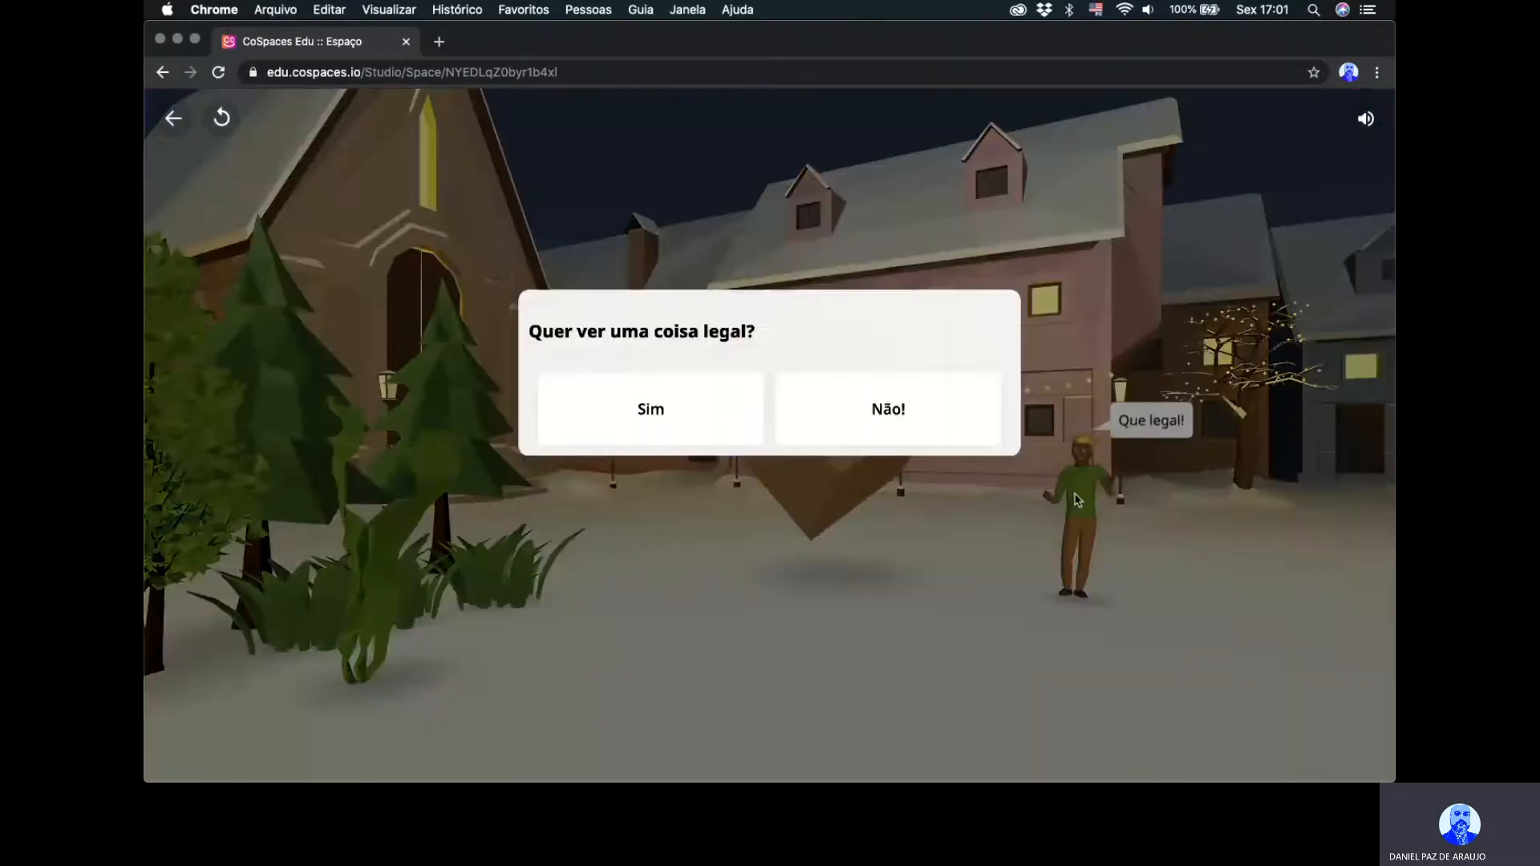
{"action": "left_click", "coordinate": [1076, 509]}
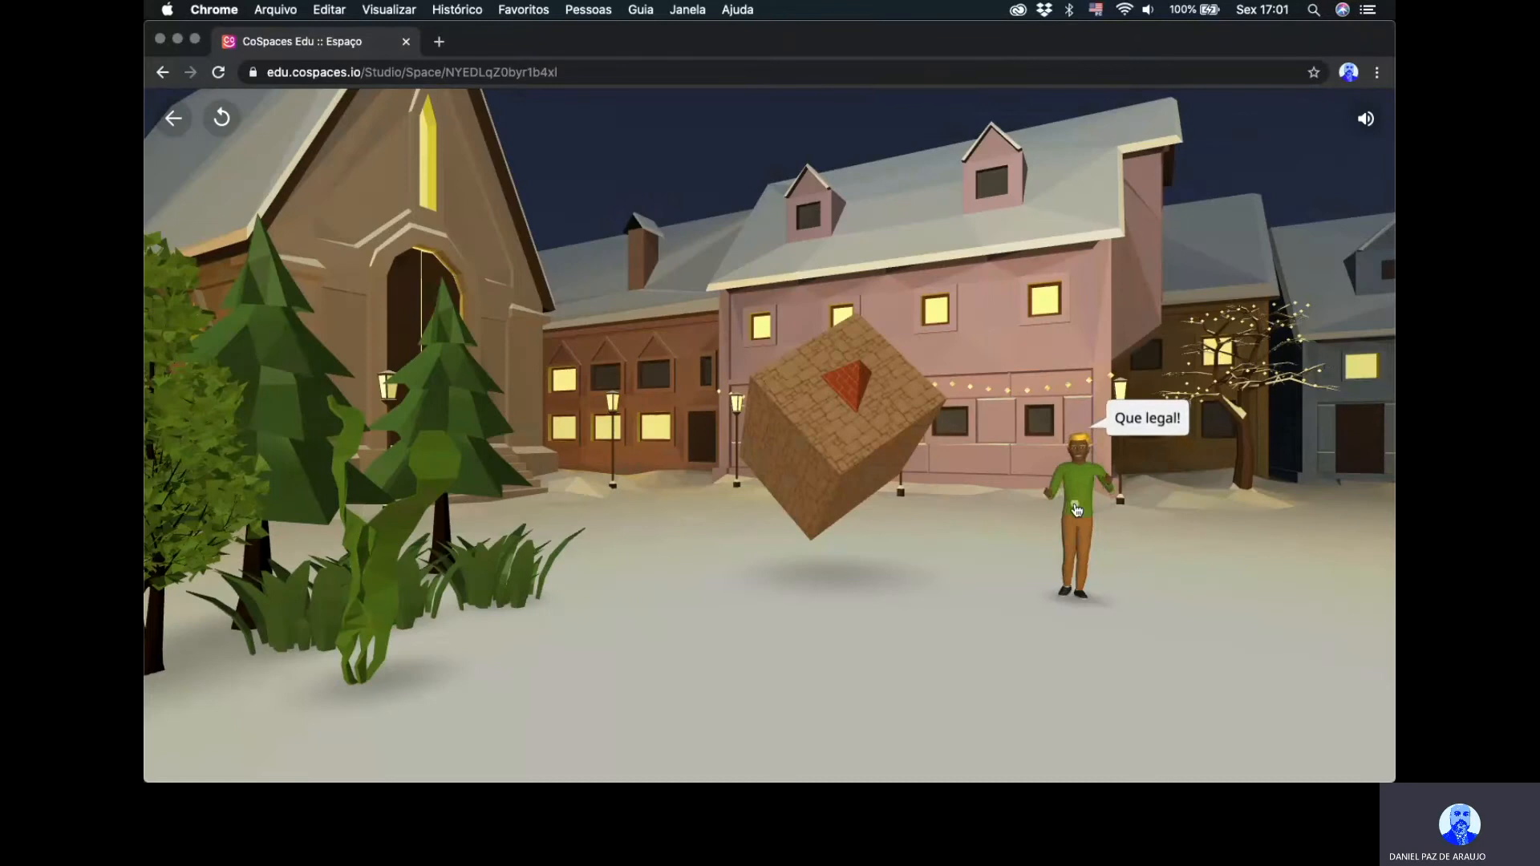
{"action": "left_click", "coordinate": [1076, 510]}
{"action": "left_click", "coordinate": [690, 404]}
{"action": "left_click", "coordinate": [1096, 493]}
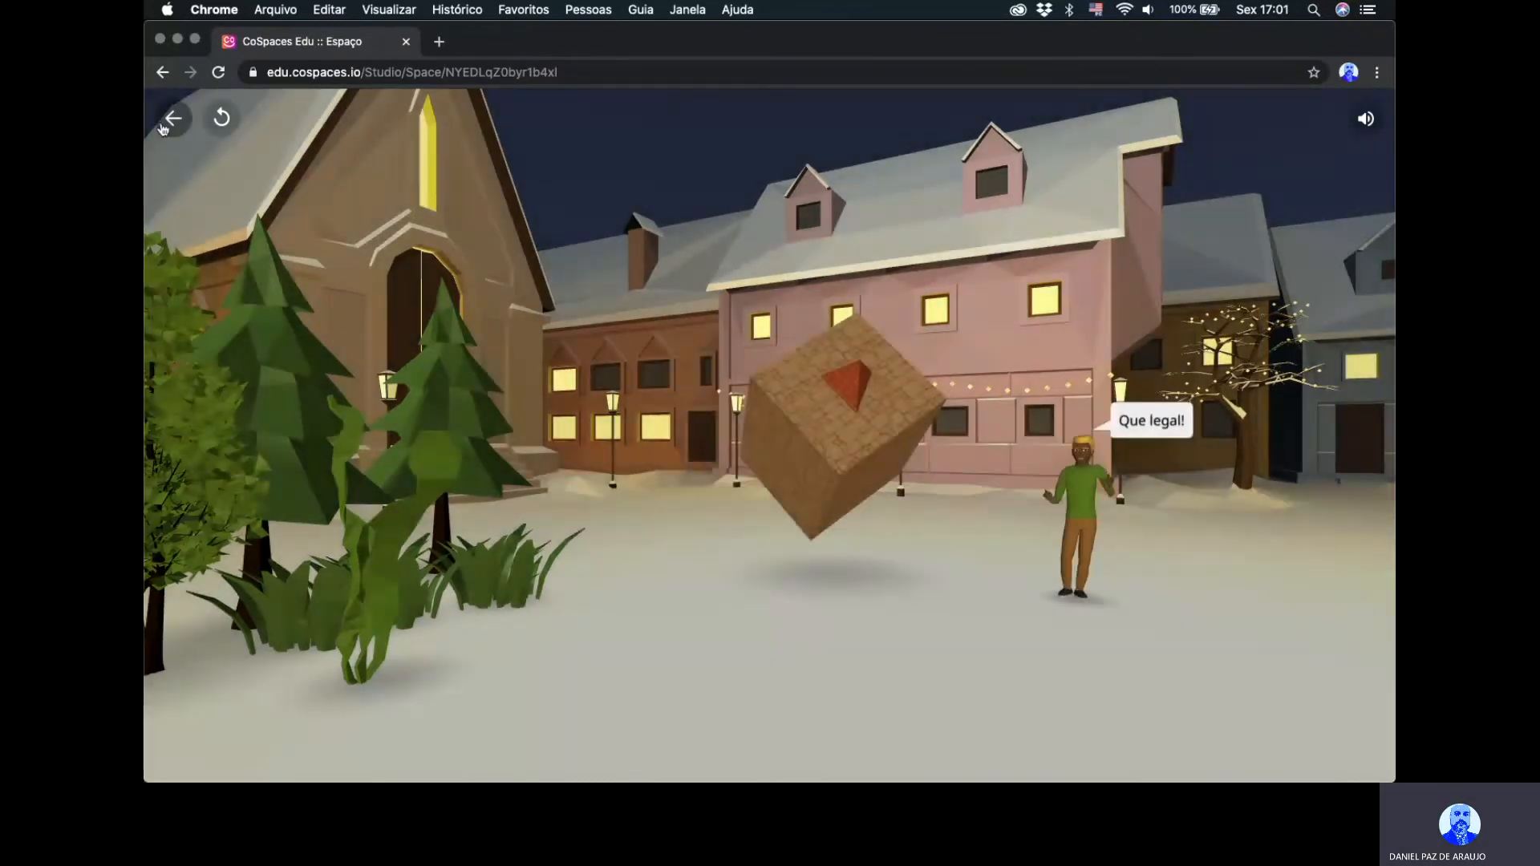
{"action": "left_click", "coordinate": [173, 118]}
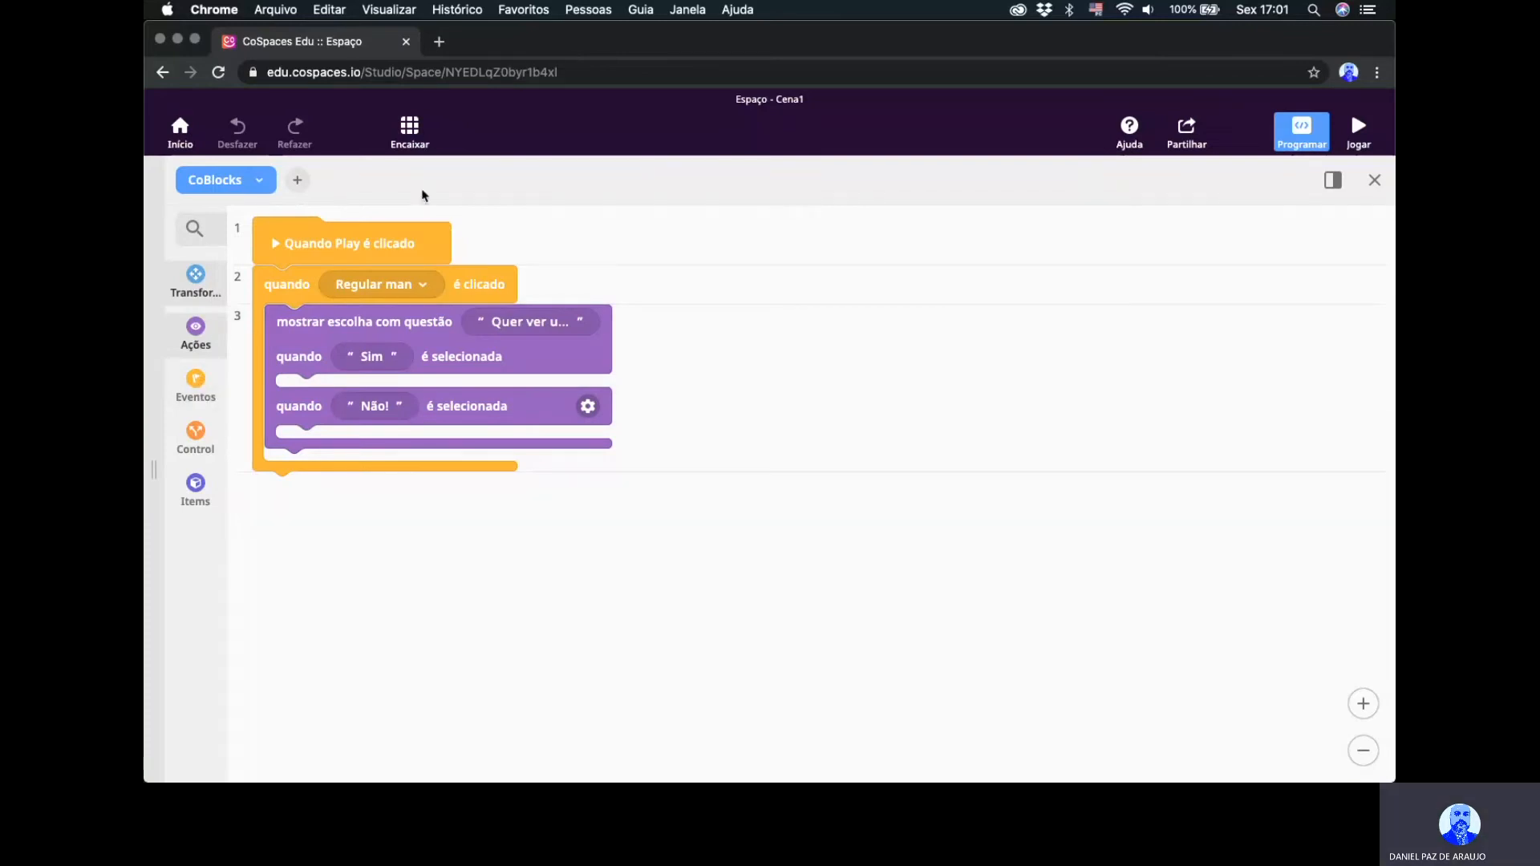
Look through the available transform, action, event, control and item blocks, including the Pro-only ones.
{"action": "left_click", "coordinate": [196, 281]}
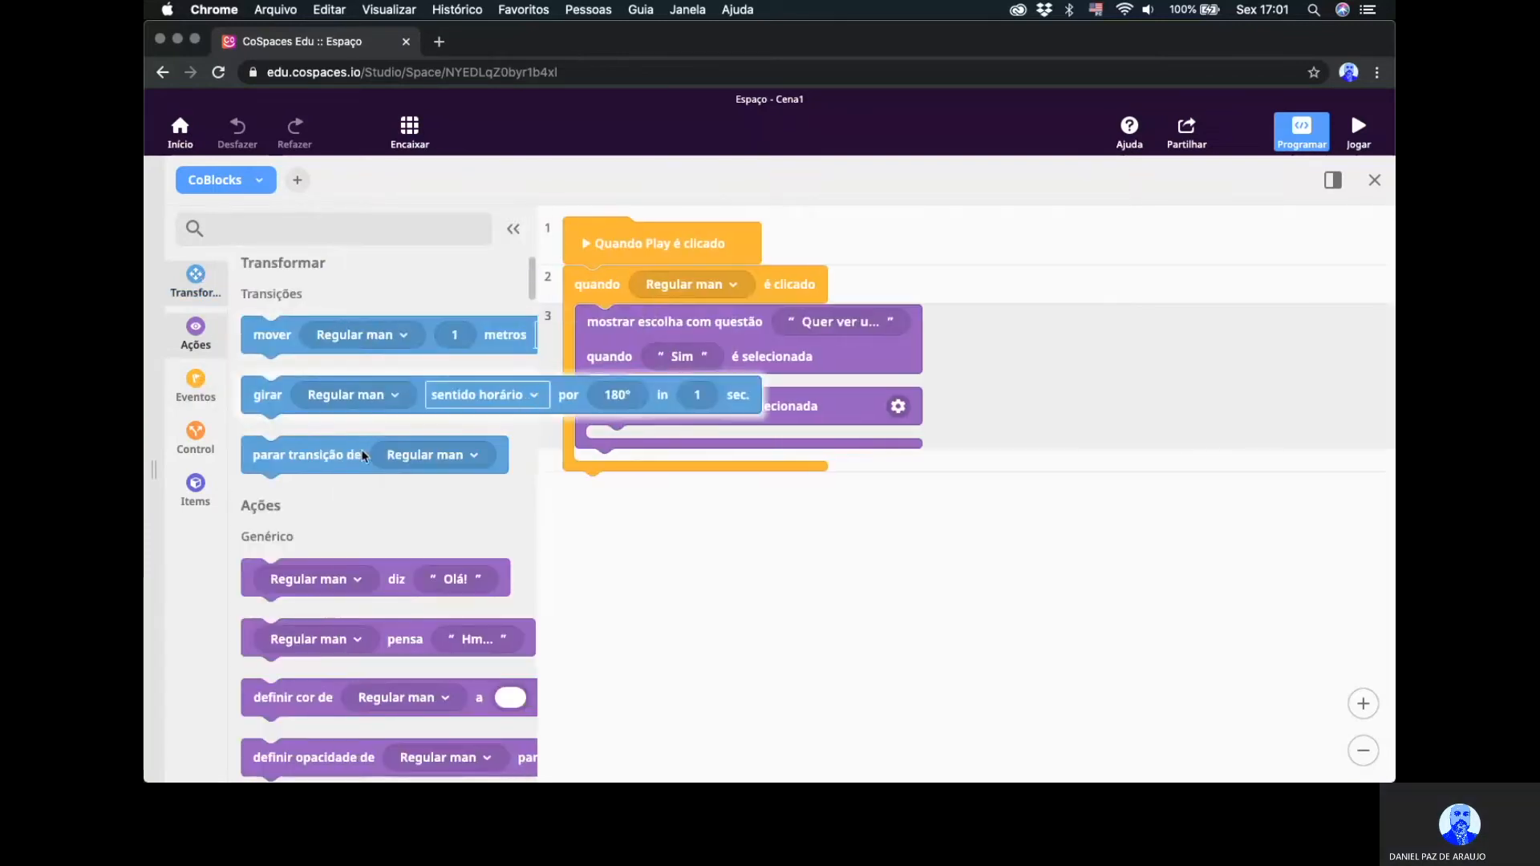
{"action": "scroll", "coordinate": [380, 502], "scroll_direction": "down", "scroll_amount": 1}
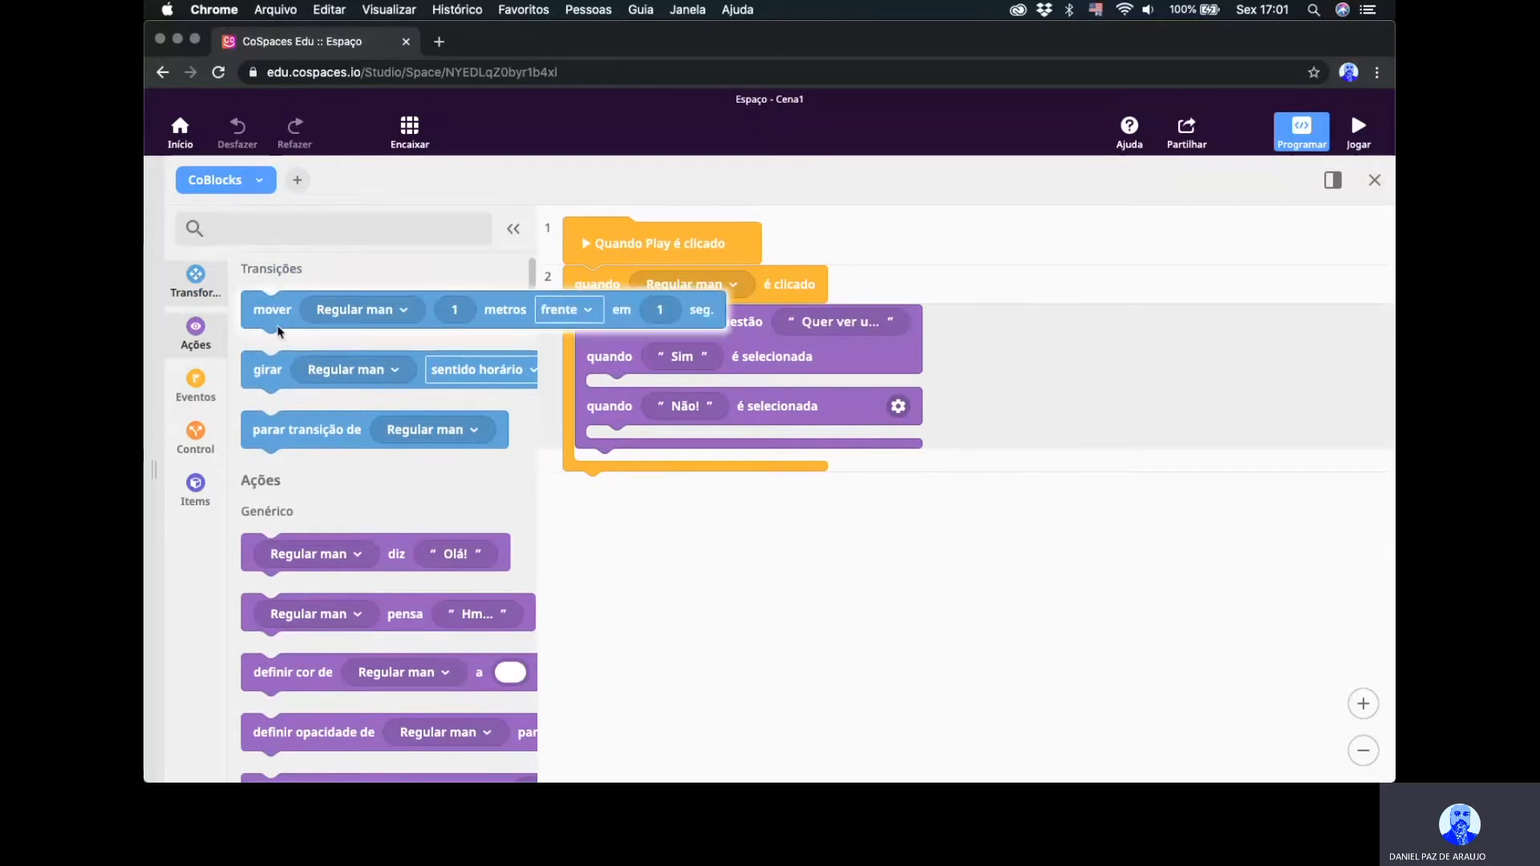
{"action": "scroll", "coordinate": [330, 392], "scroll_direction": "down", "scroll_amount": 2}
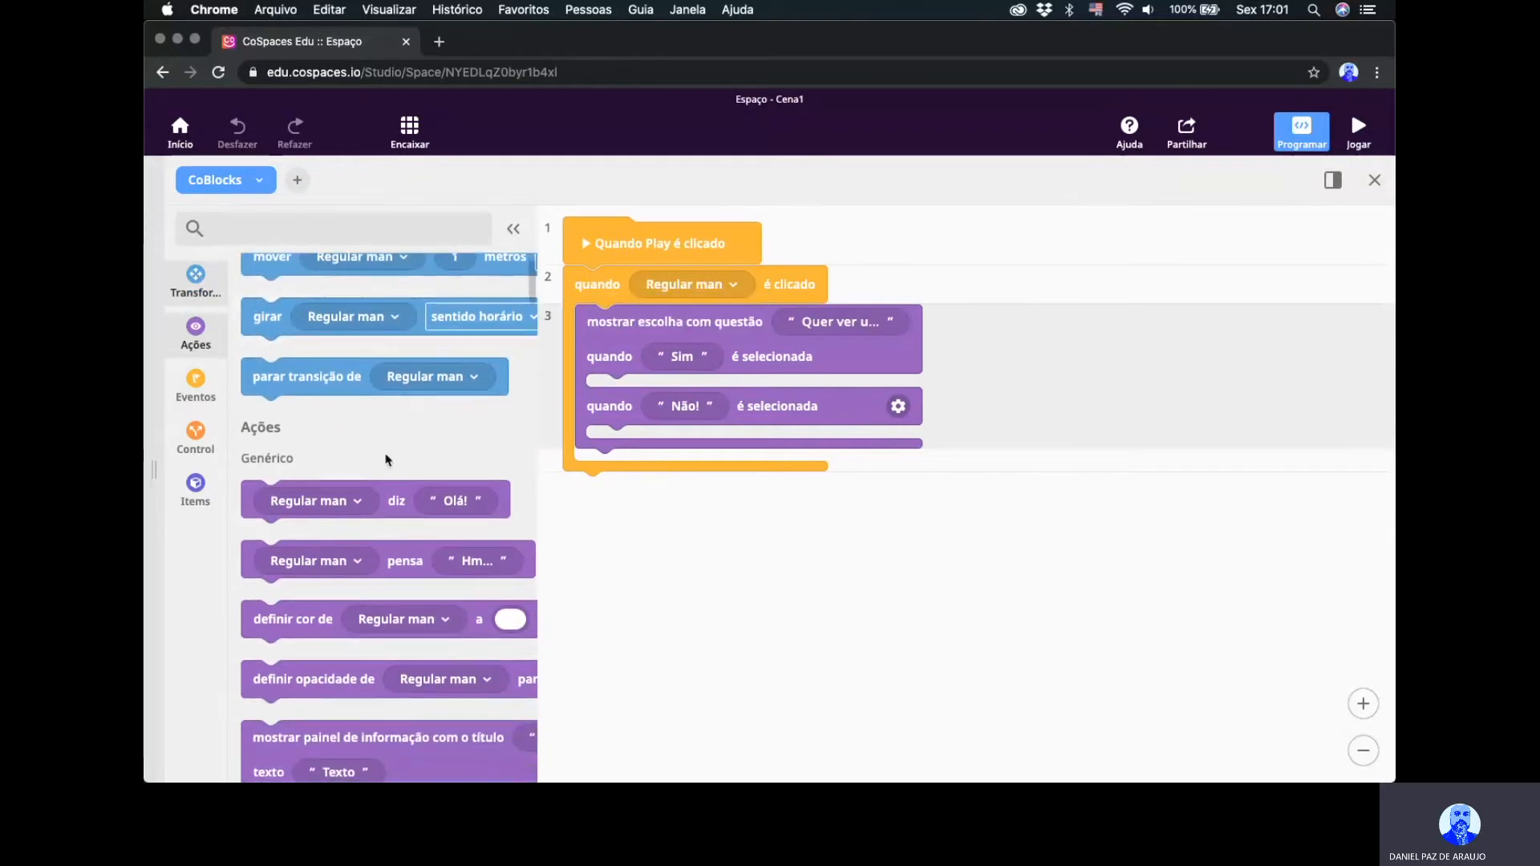
{"action": "scroll", "coordinate": [403, 515], "scroll_direction": "down", "scroll_amount": 5}
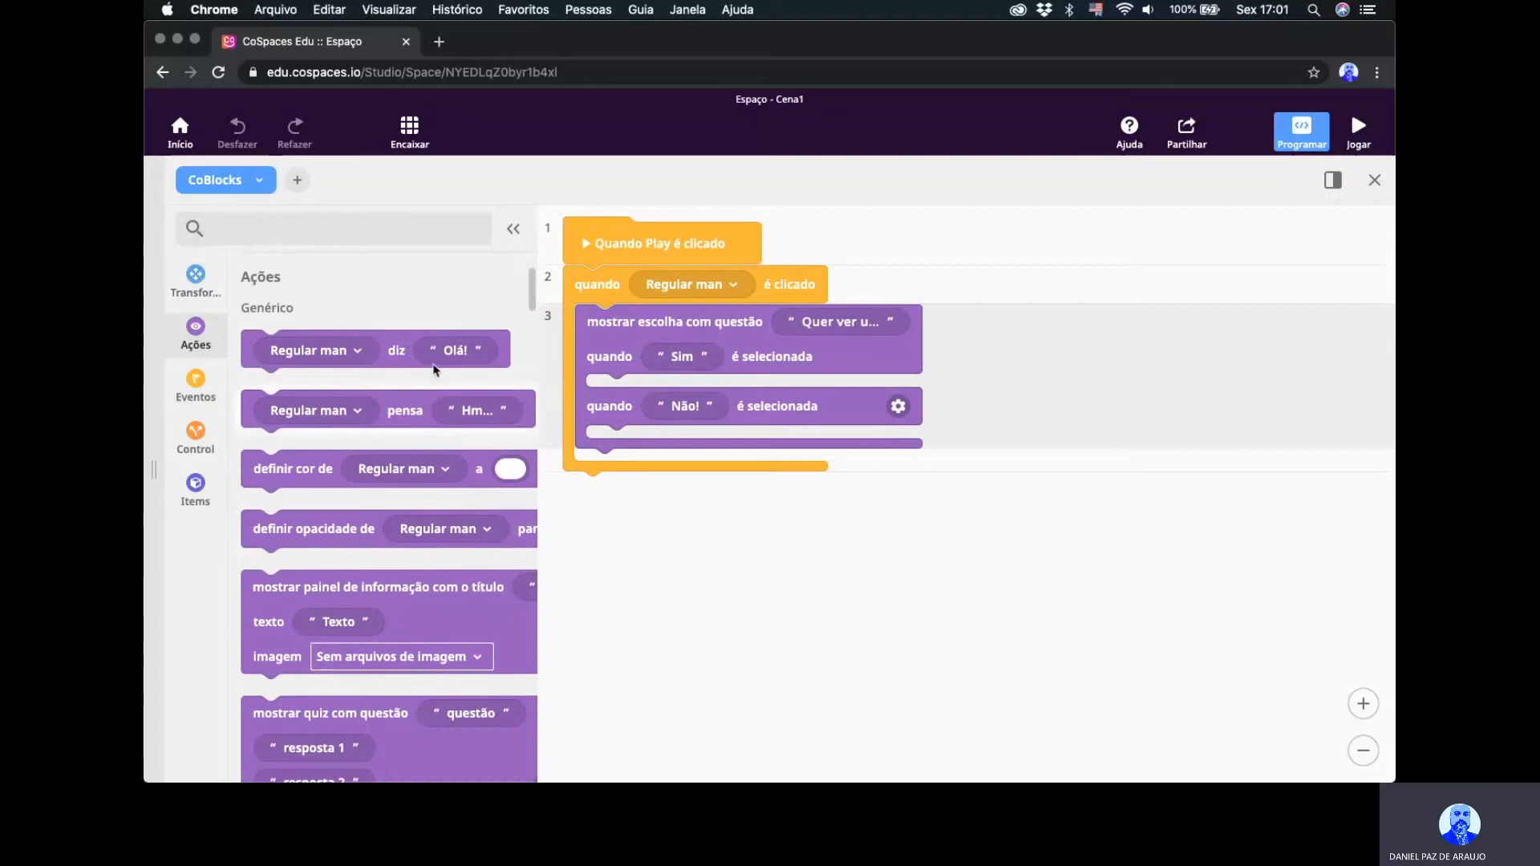
{"action": "scroll", "coordinate": [384, 565], "scroll_direction": "down", "scroll_amount": 7}
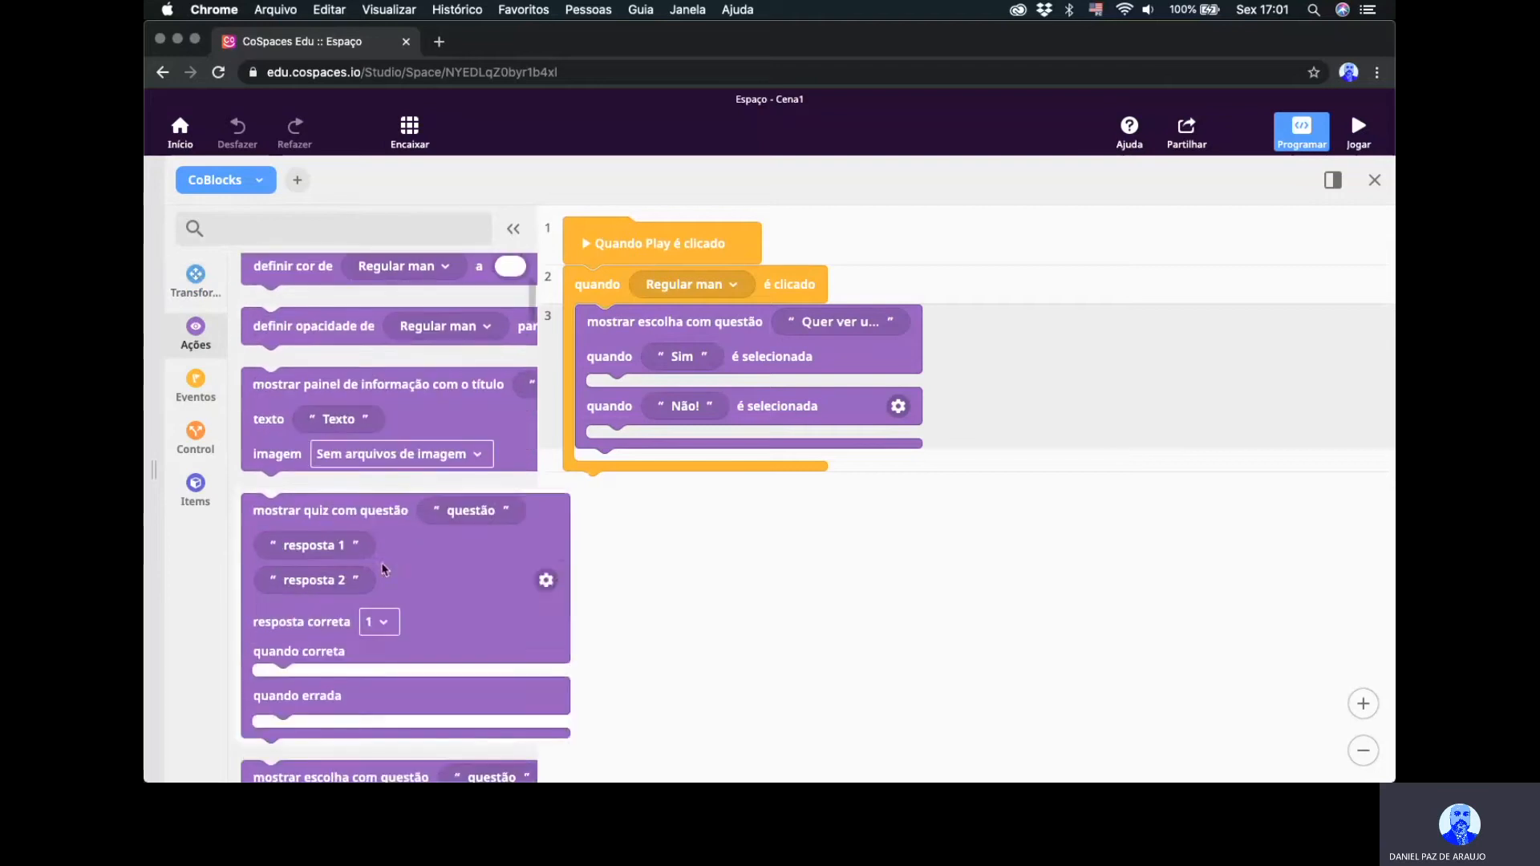
{"action": "scroll", "coordinate": [390, 433], "scroll_direction": "down", "scroll_amount": 20}
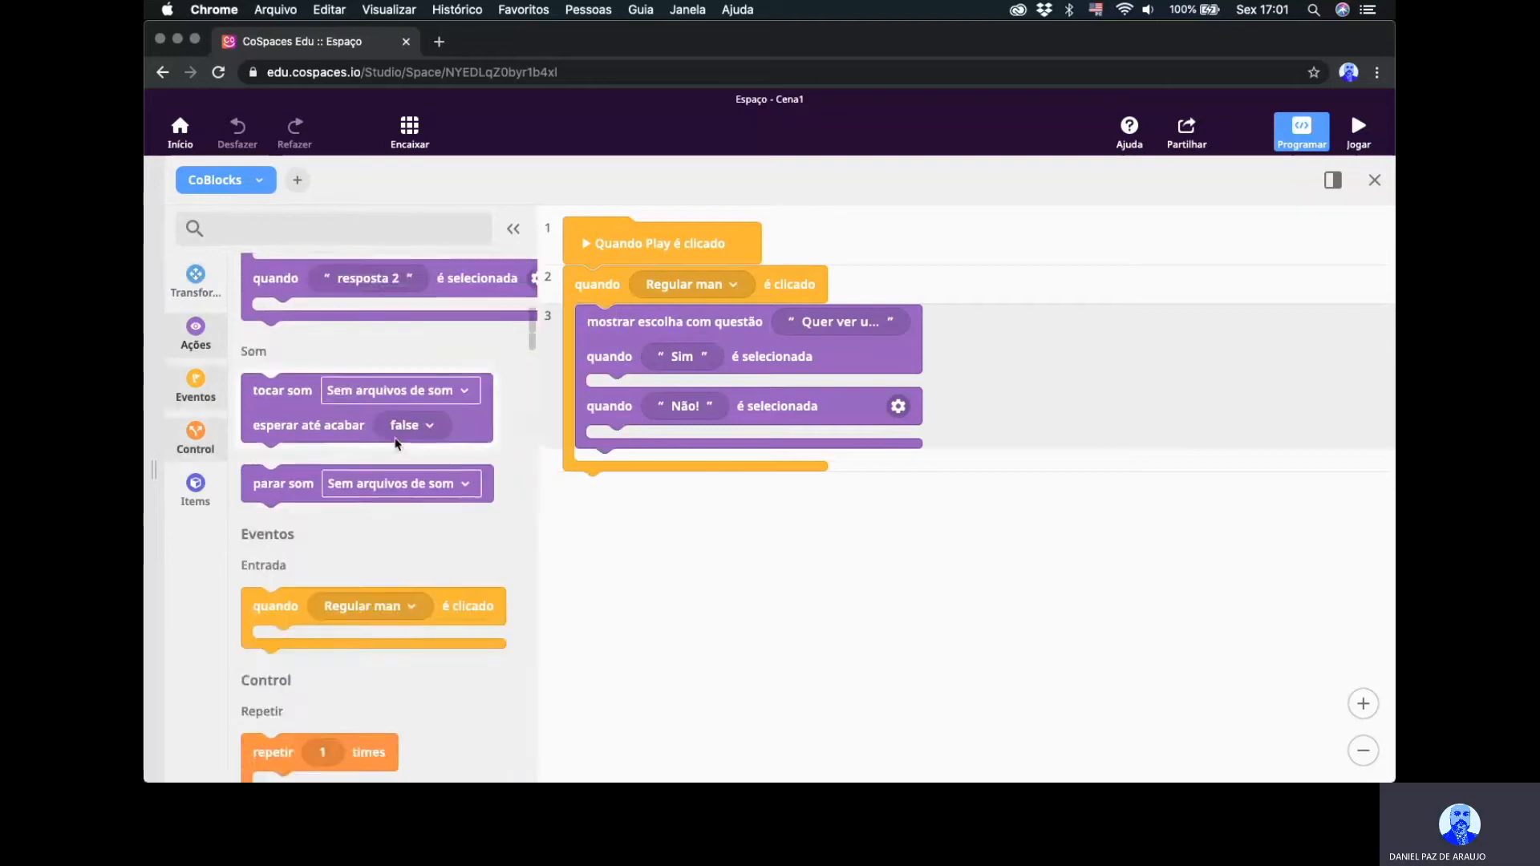
{"action": "scroll", "coordinate": [395, 440], "scroll_direction": "down", "scroll_amount": 3}
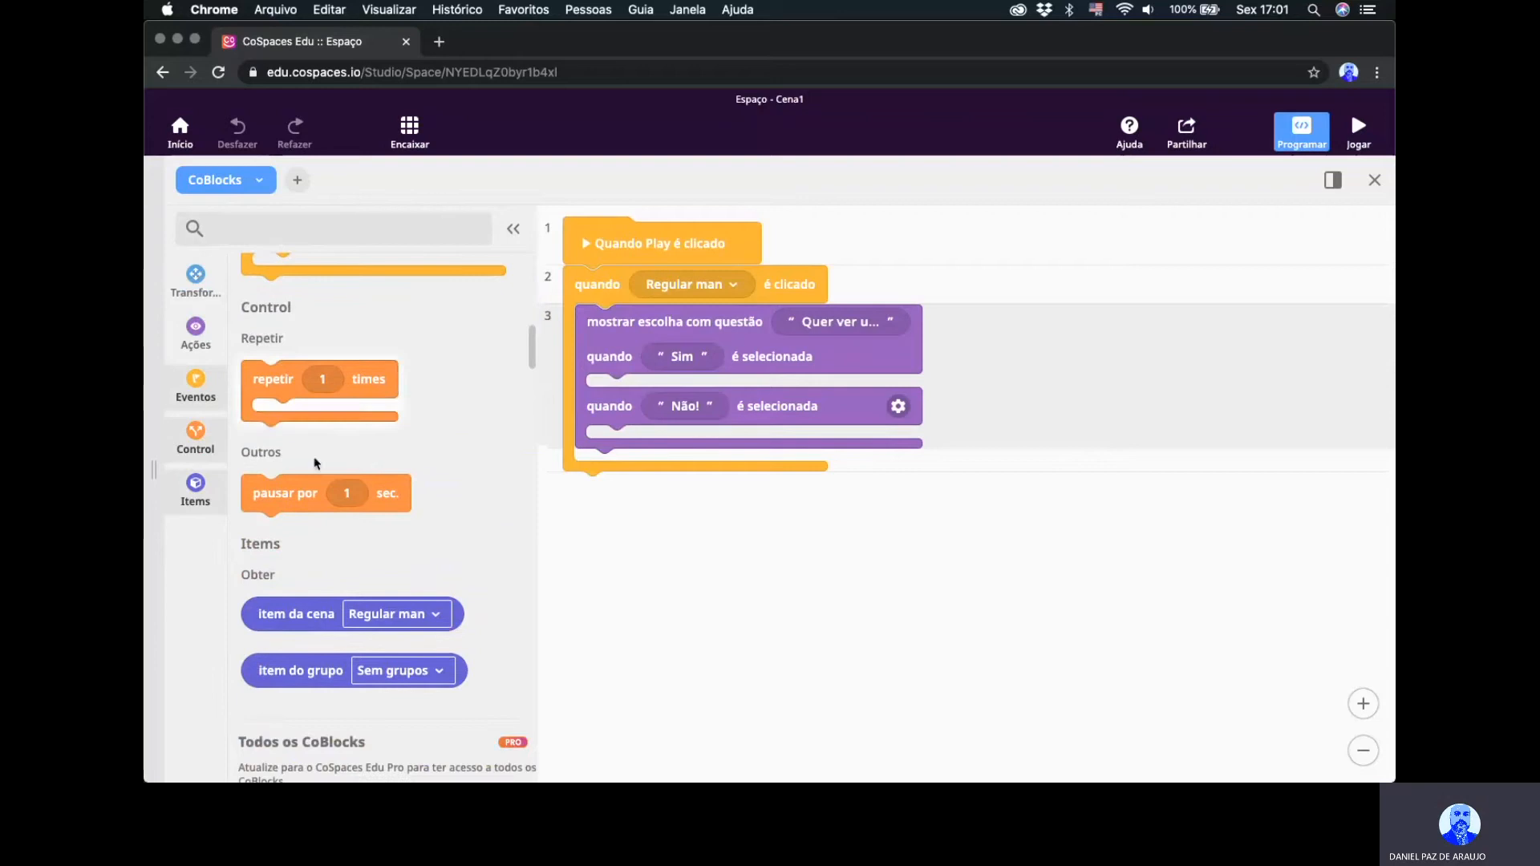
{"action": "scroll", "coordinate": [443, 543], "scroll_direction": "down", "scroll_amount": 10}
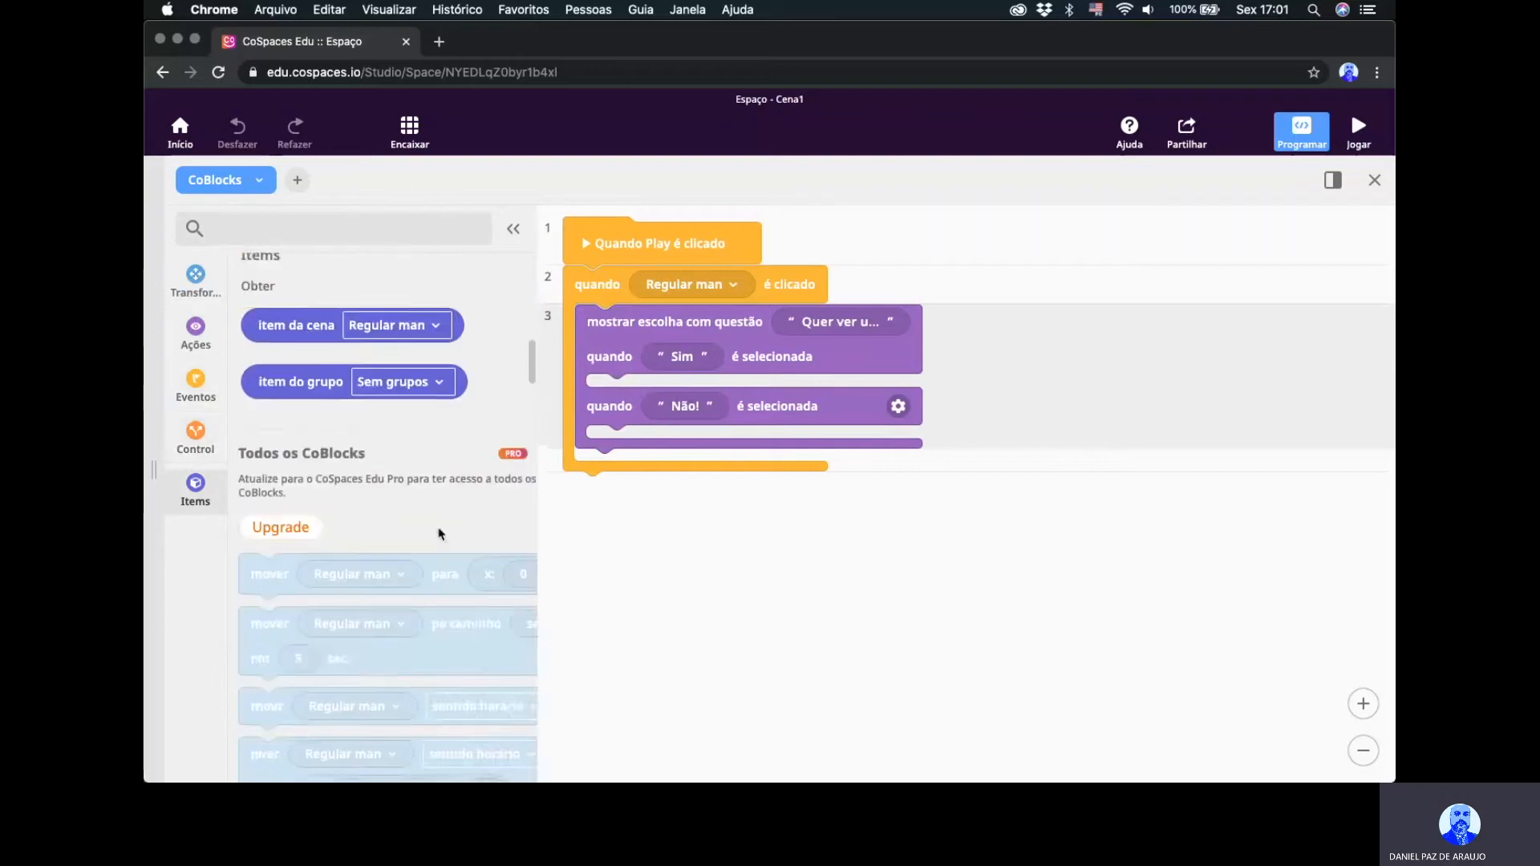
{"action": "scroll", "coordinate": [443, 536], "scroll_direction": "up", "scroll_amount": 20}
{"action": "scroll", "coordinate": [442, 533], "scroll_direction": "up", "scroll_amount": 15}
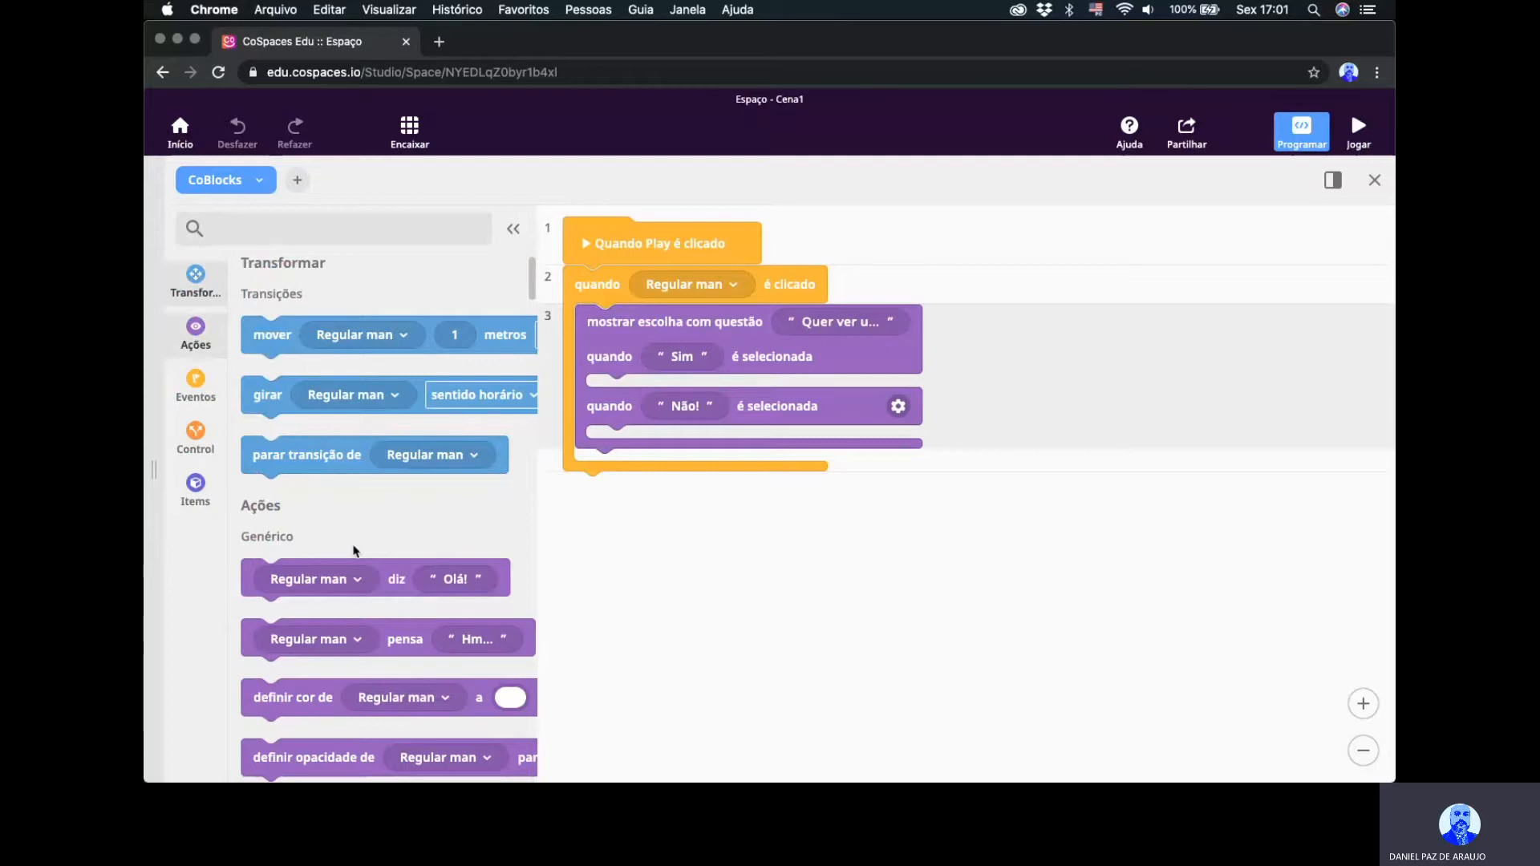
Add a say block for Regular man under the "Não!" answer with the text "Tudo bem mesmo assim! Se quiser saber algo legal me pergunte!".
{"action": "left_click_drag", "start_coordinate": [244, 575], "coordinate": [592, 448]}
{"action": "left_click", "coordinate": [805, 452]}
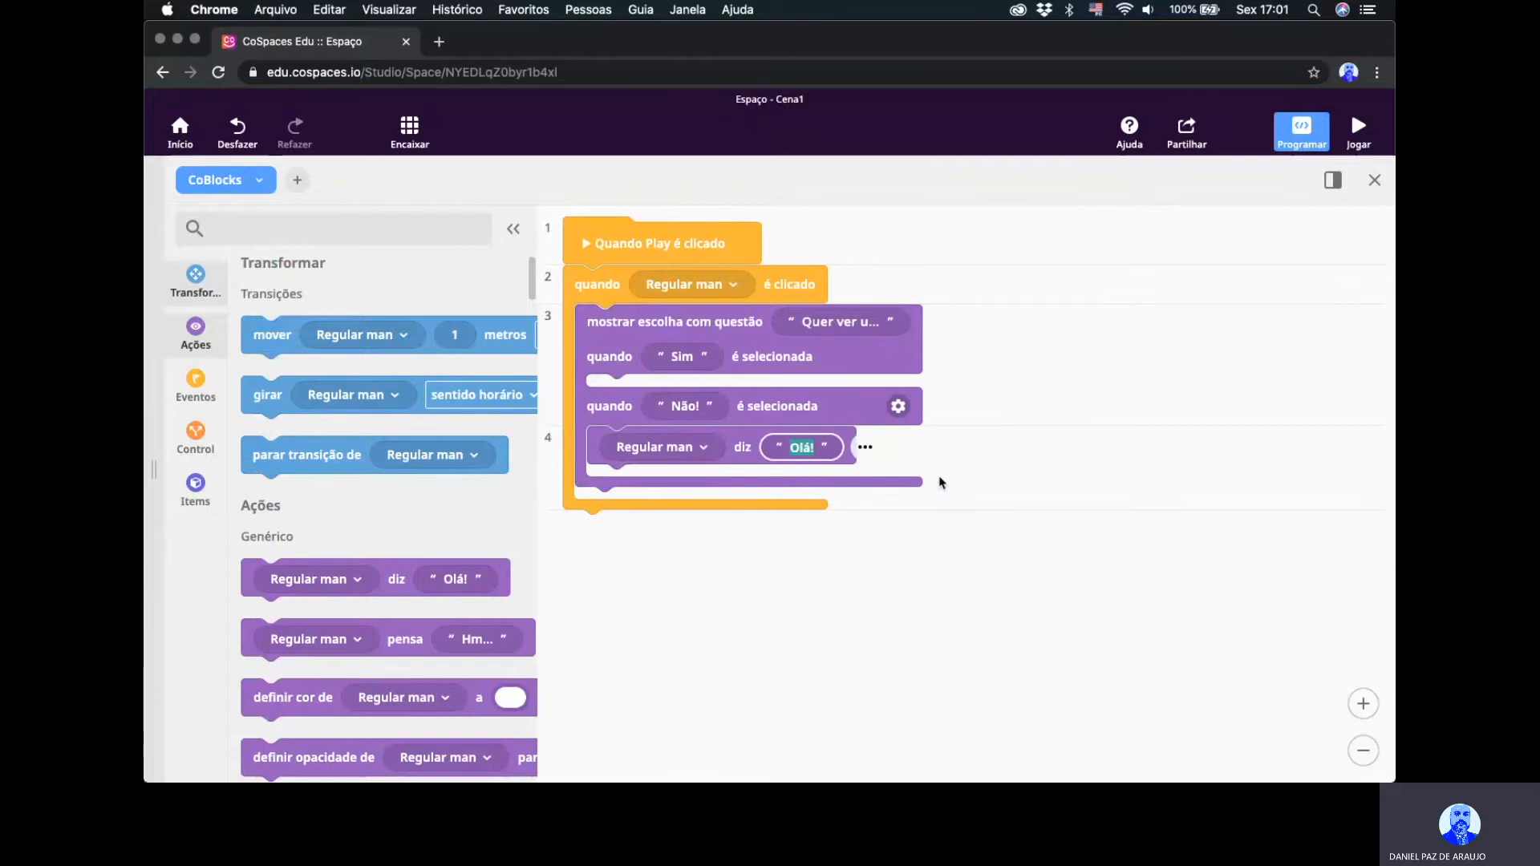
{"action": "type", "text": "Tudo bem m"}
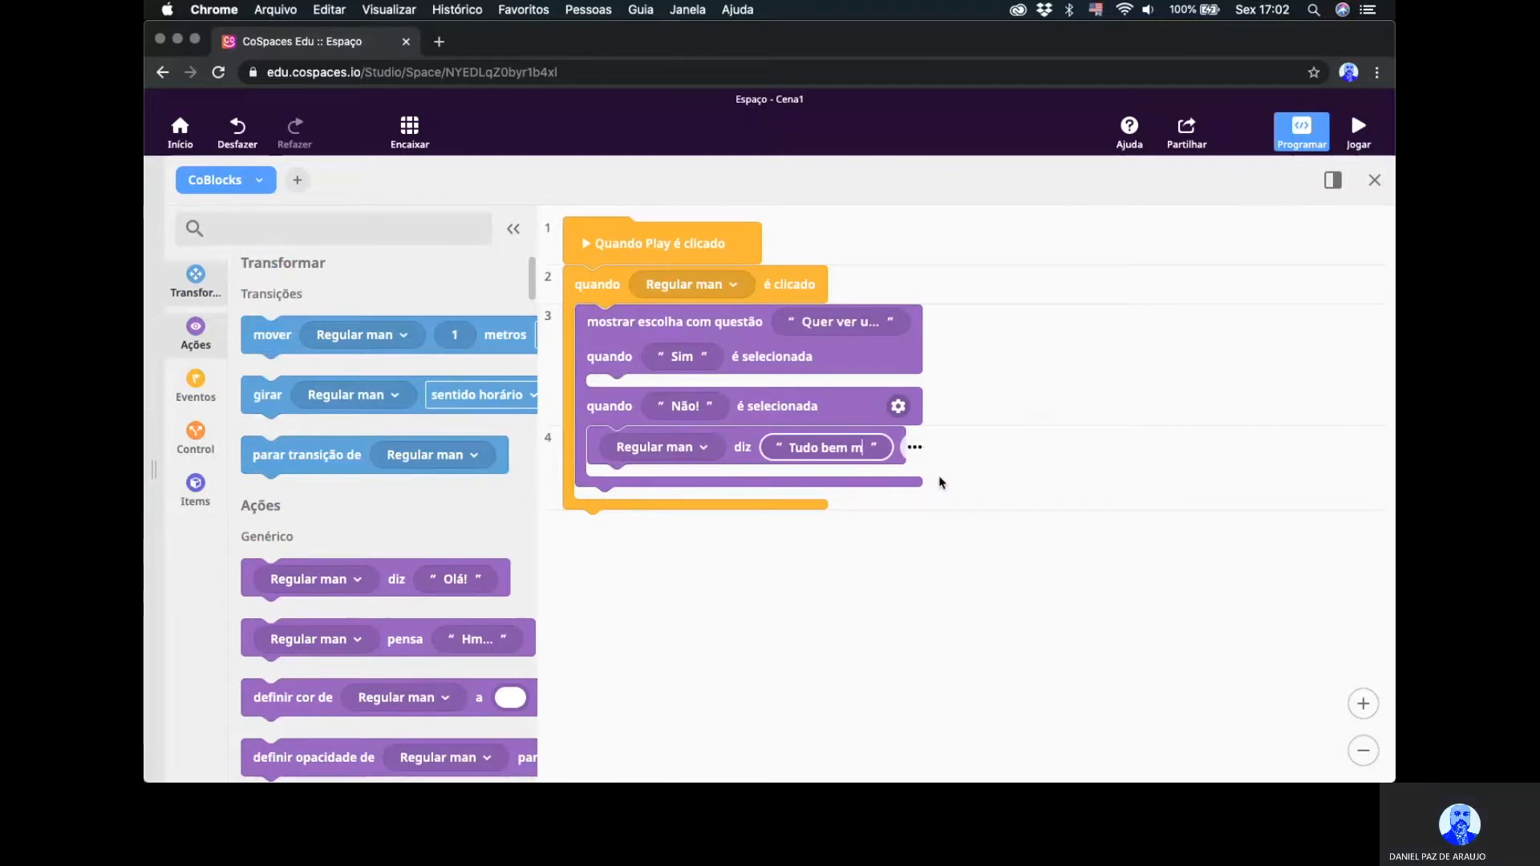
{"action": "type", "text": "esmo assim"}
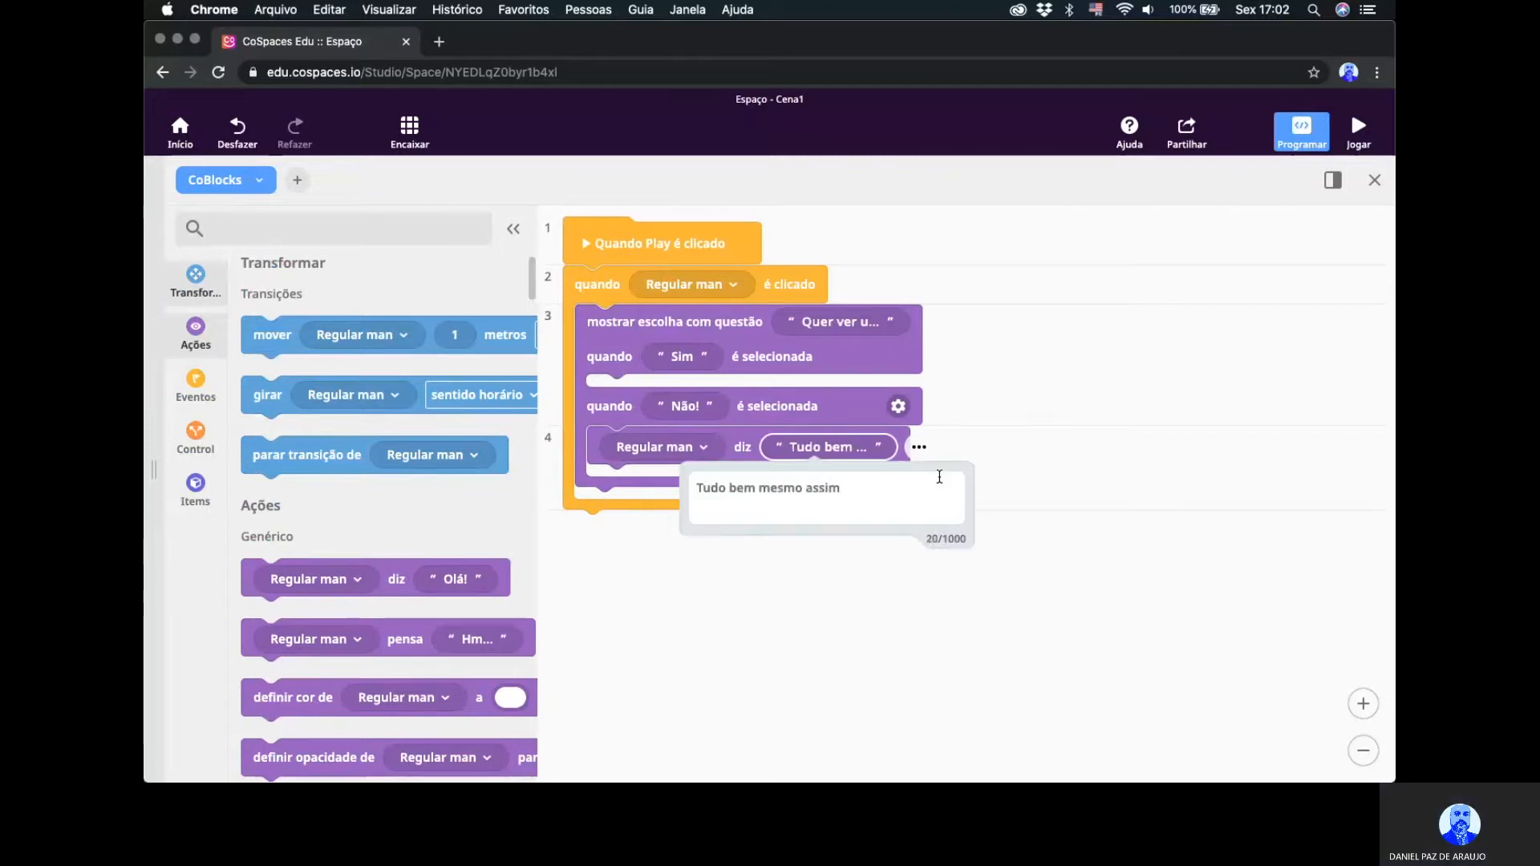
{"action": "type", "text": "! Se quiser"}
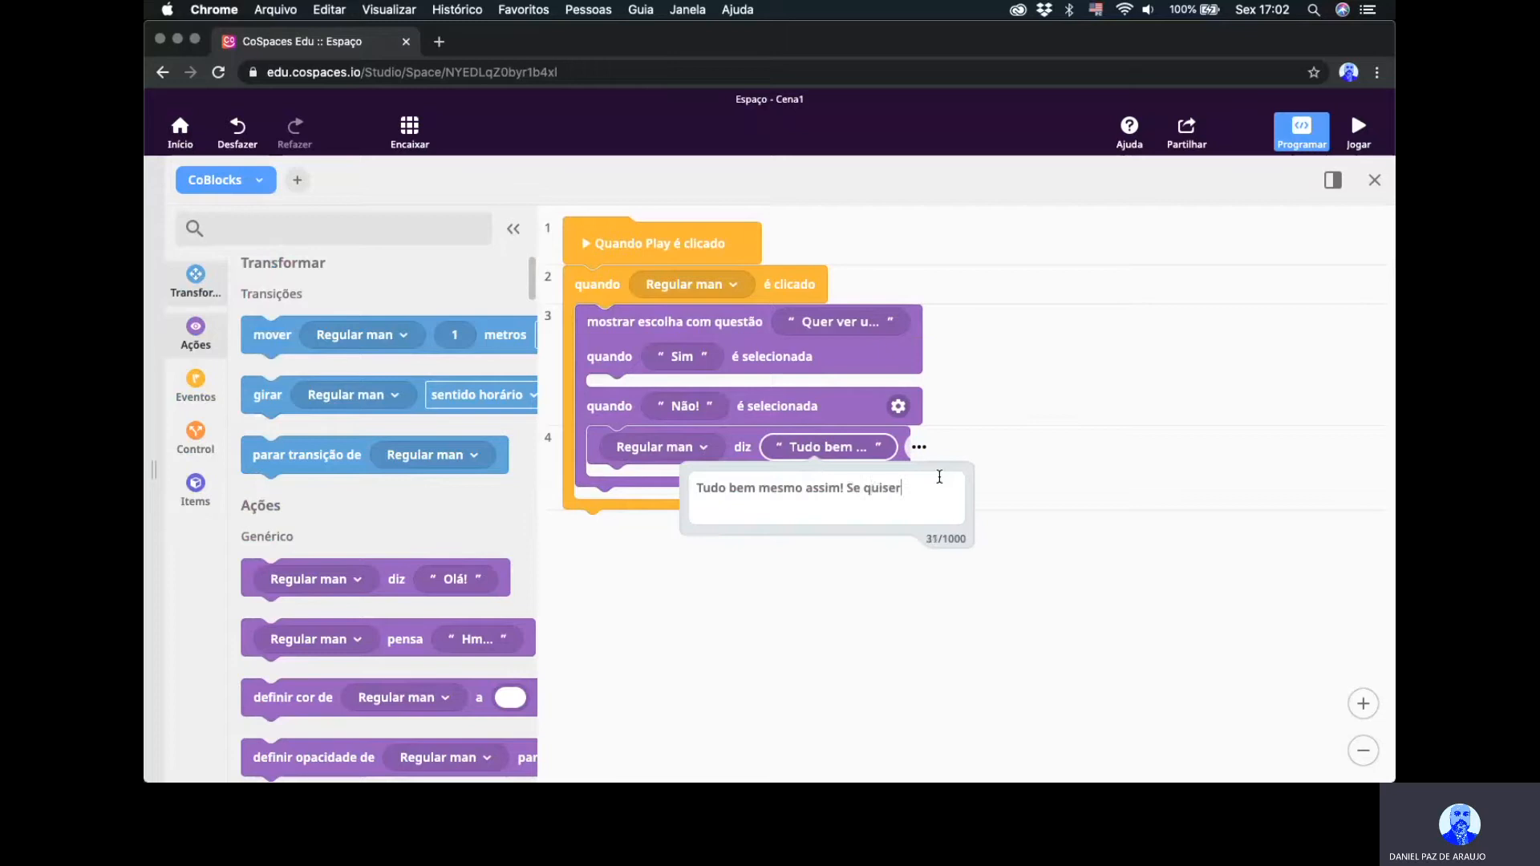
{"action": "type", "text": " saber algo legal"}
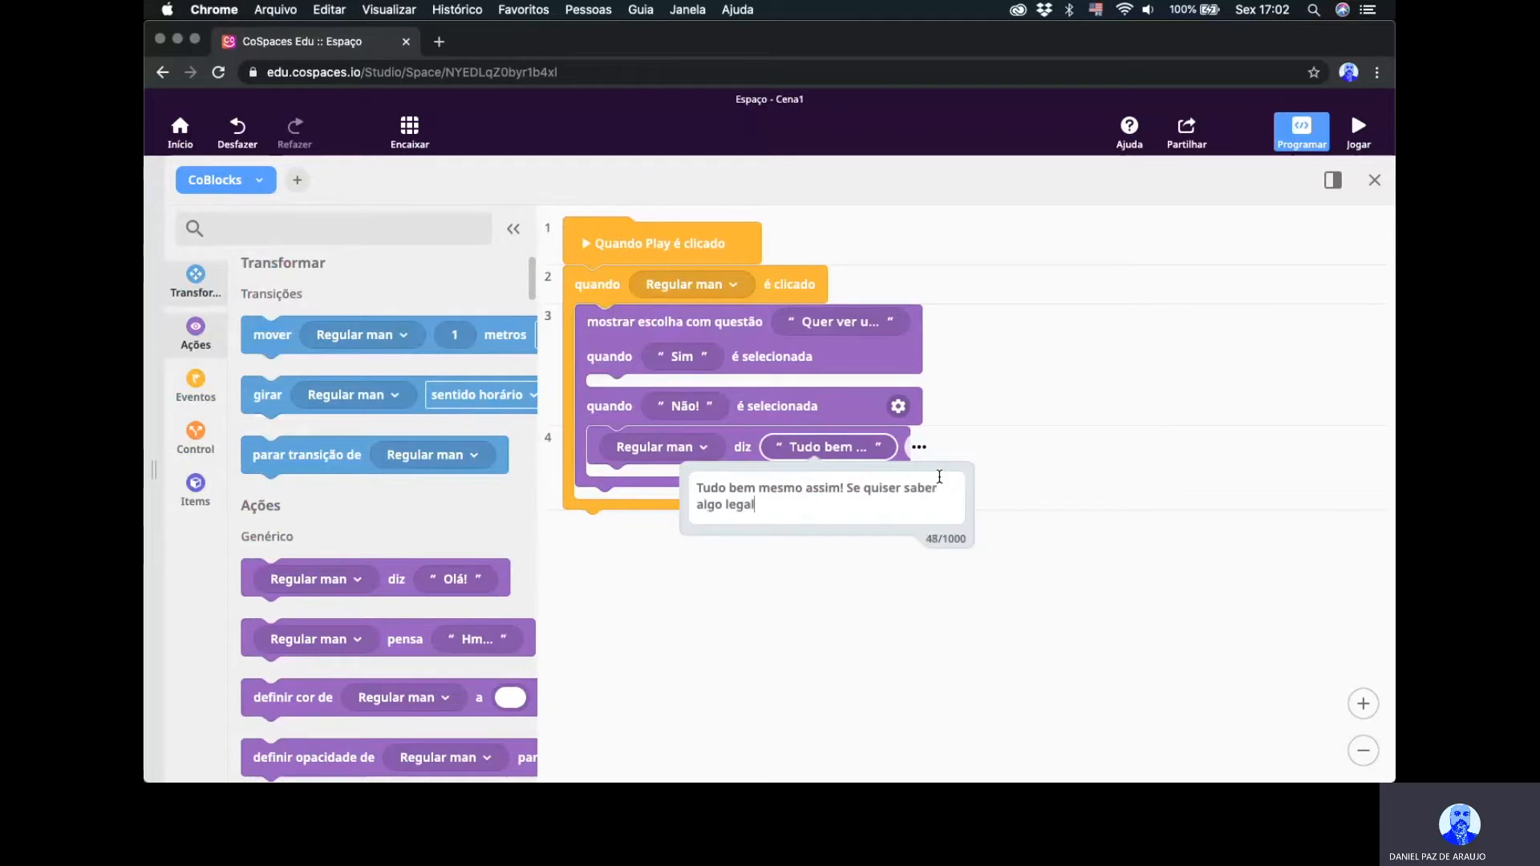
{"action": "type", "text": " me pergunte!"}
{"action": "left_click", "coordinate": [934, 591]}
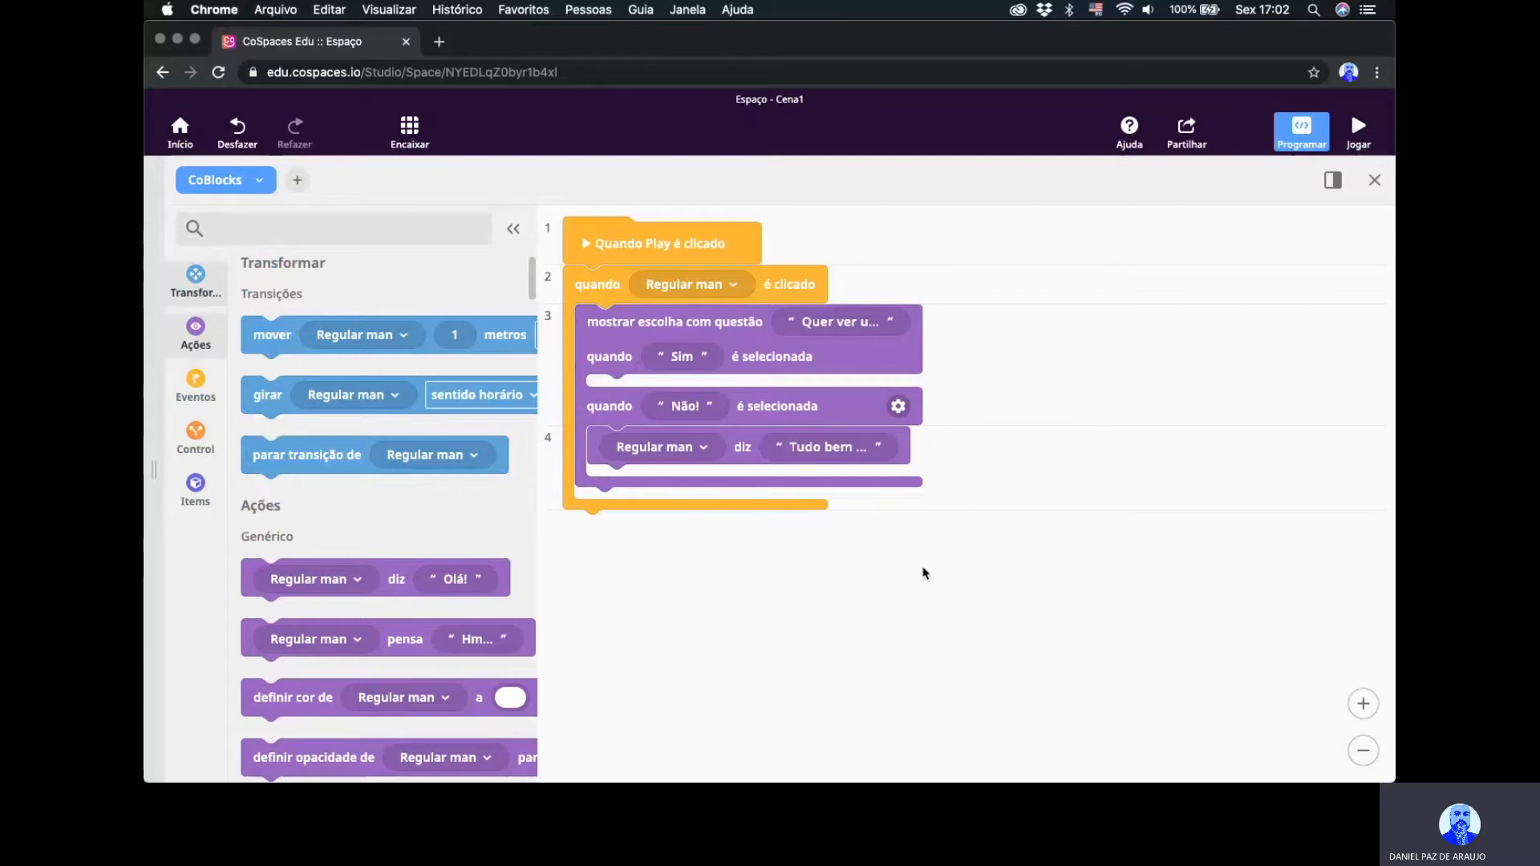
Play the scene, select the man, answer "Não!" to test his reply, and return to the code.
{"action": "left_click", "coordinate": [1363, 148]}
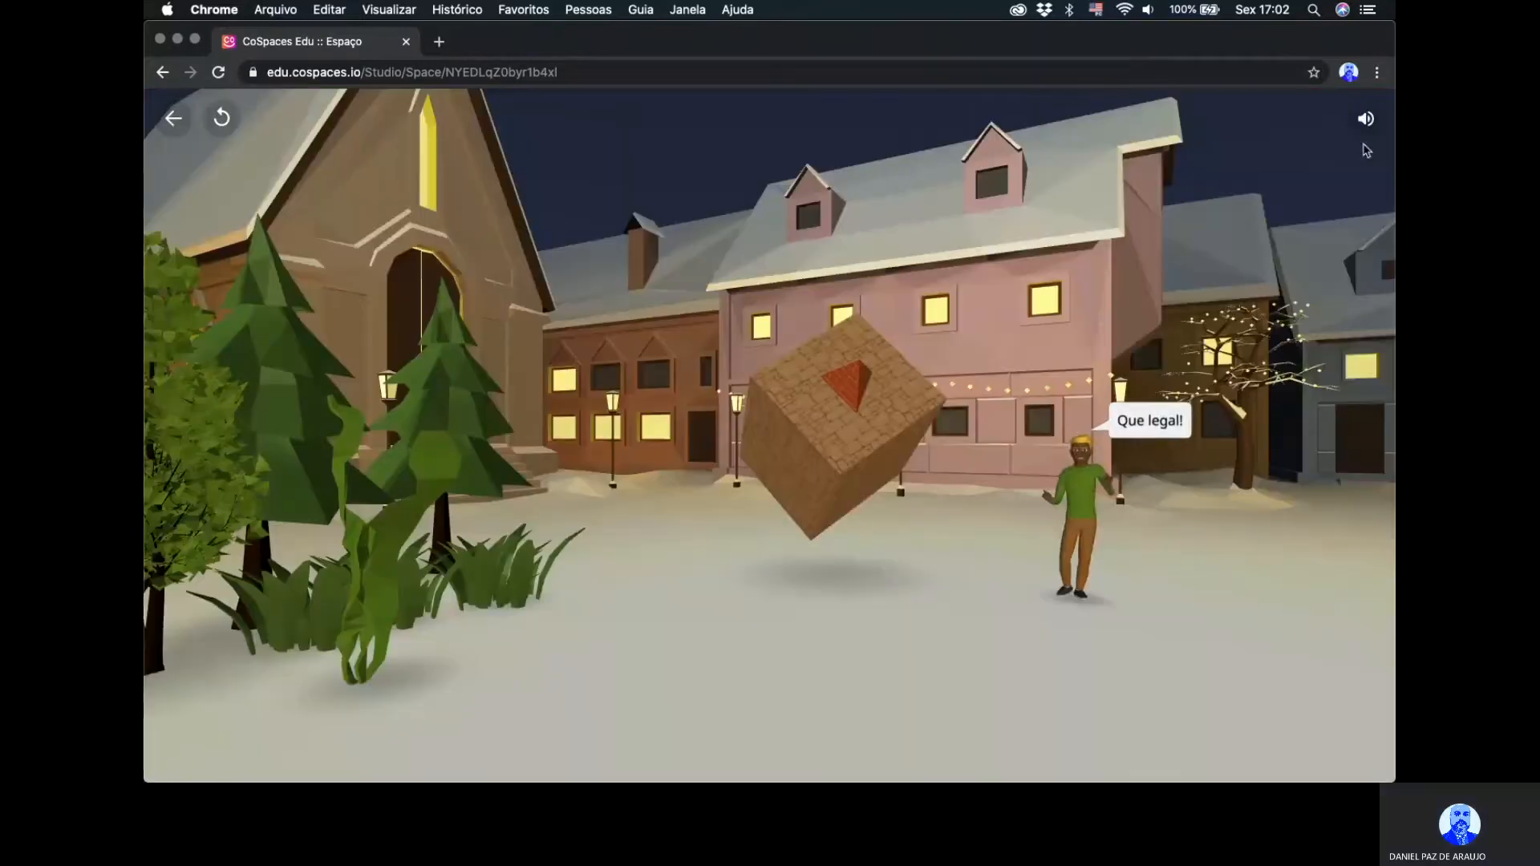
{"action": "left_click", "coordinate": [1074, 488]}
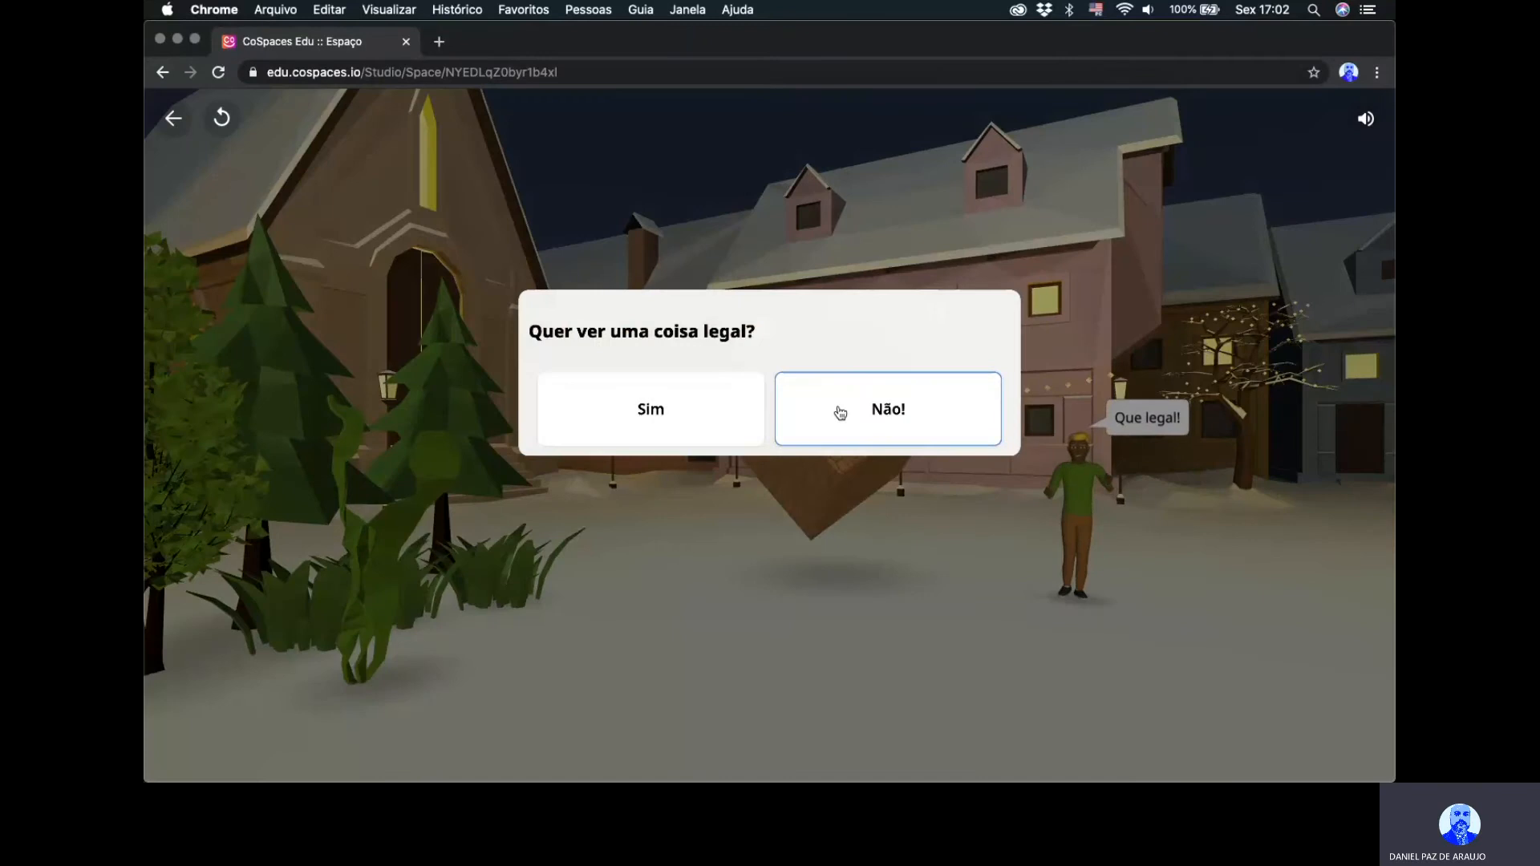
{"action": "left_click", "coordinate": [840, 413]}
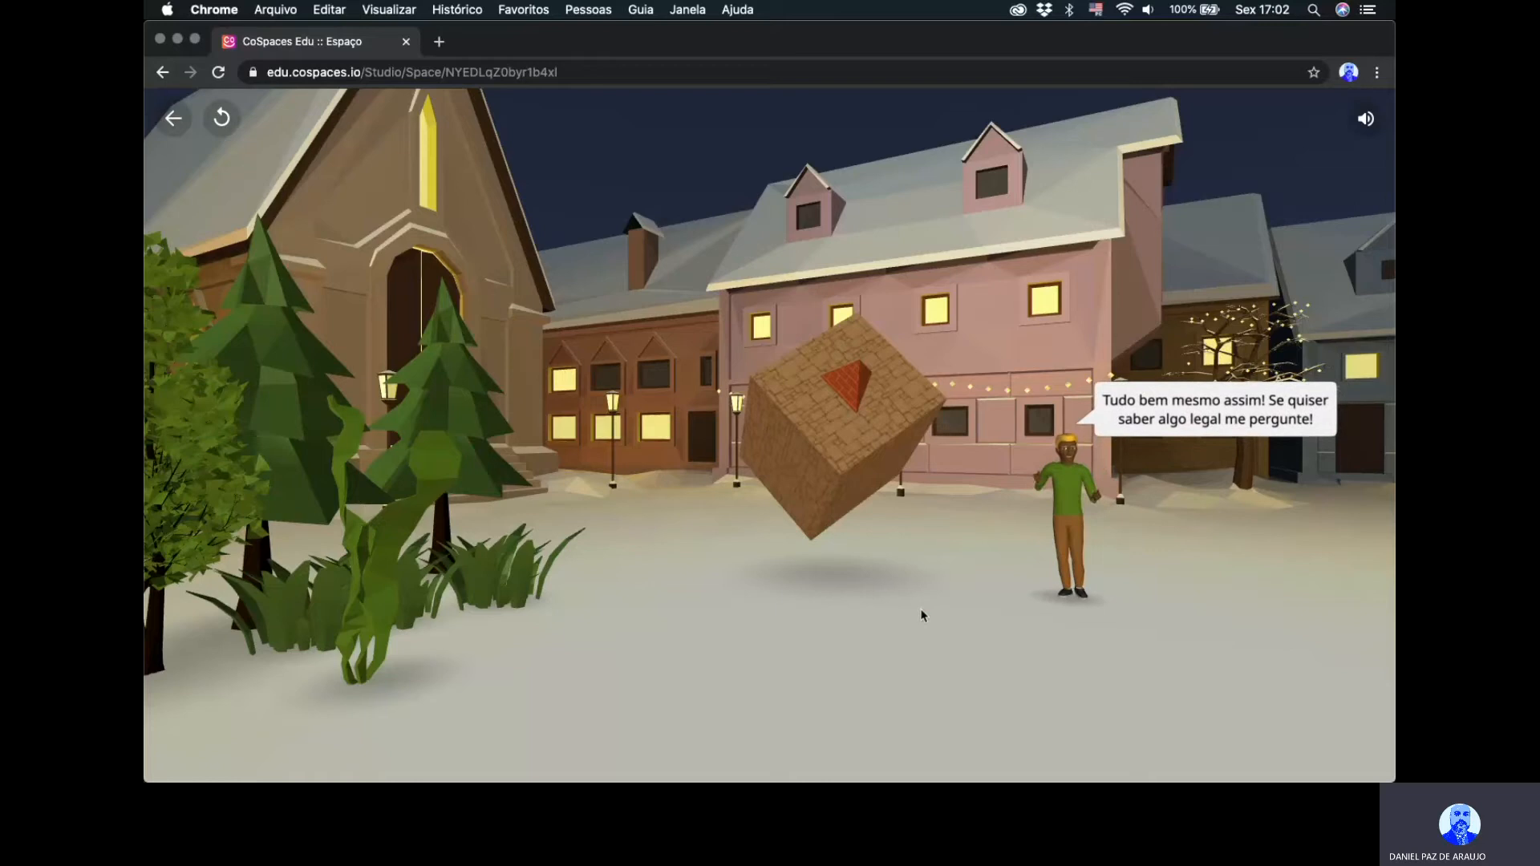
{"action": "left_click_drag", "start_coordinate": [922, 615], "coordinate": [911, 609]}
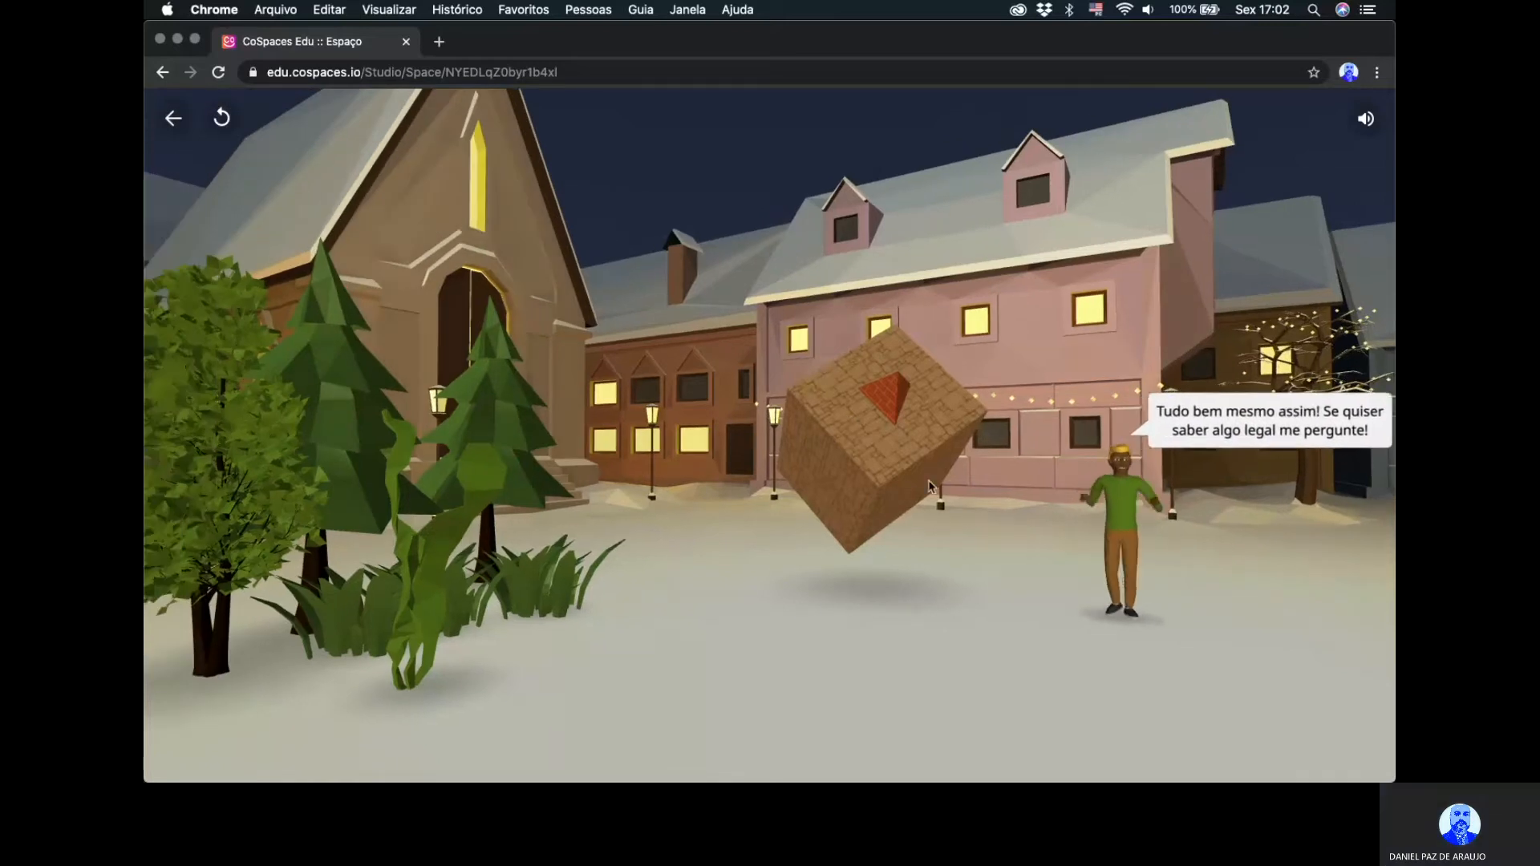
{"action": "left_click", "coordinate": [171, 118]}
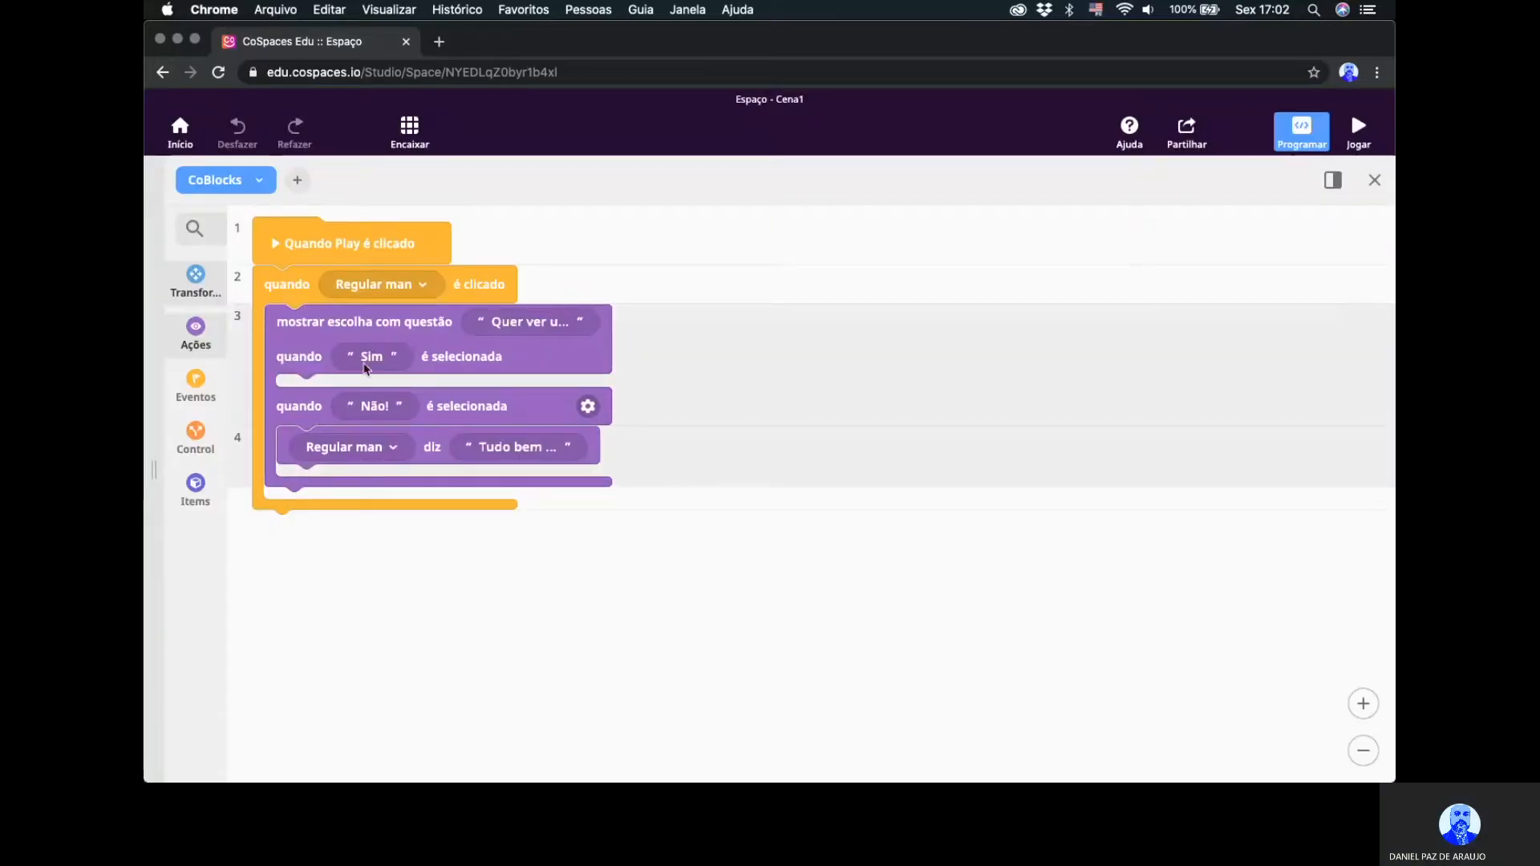
Add a turn (girar) block under the "Sim" answer and check which items it can target.
{"action": "left_click", "coordinate": [205, 276]}
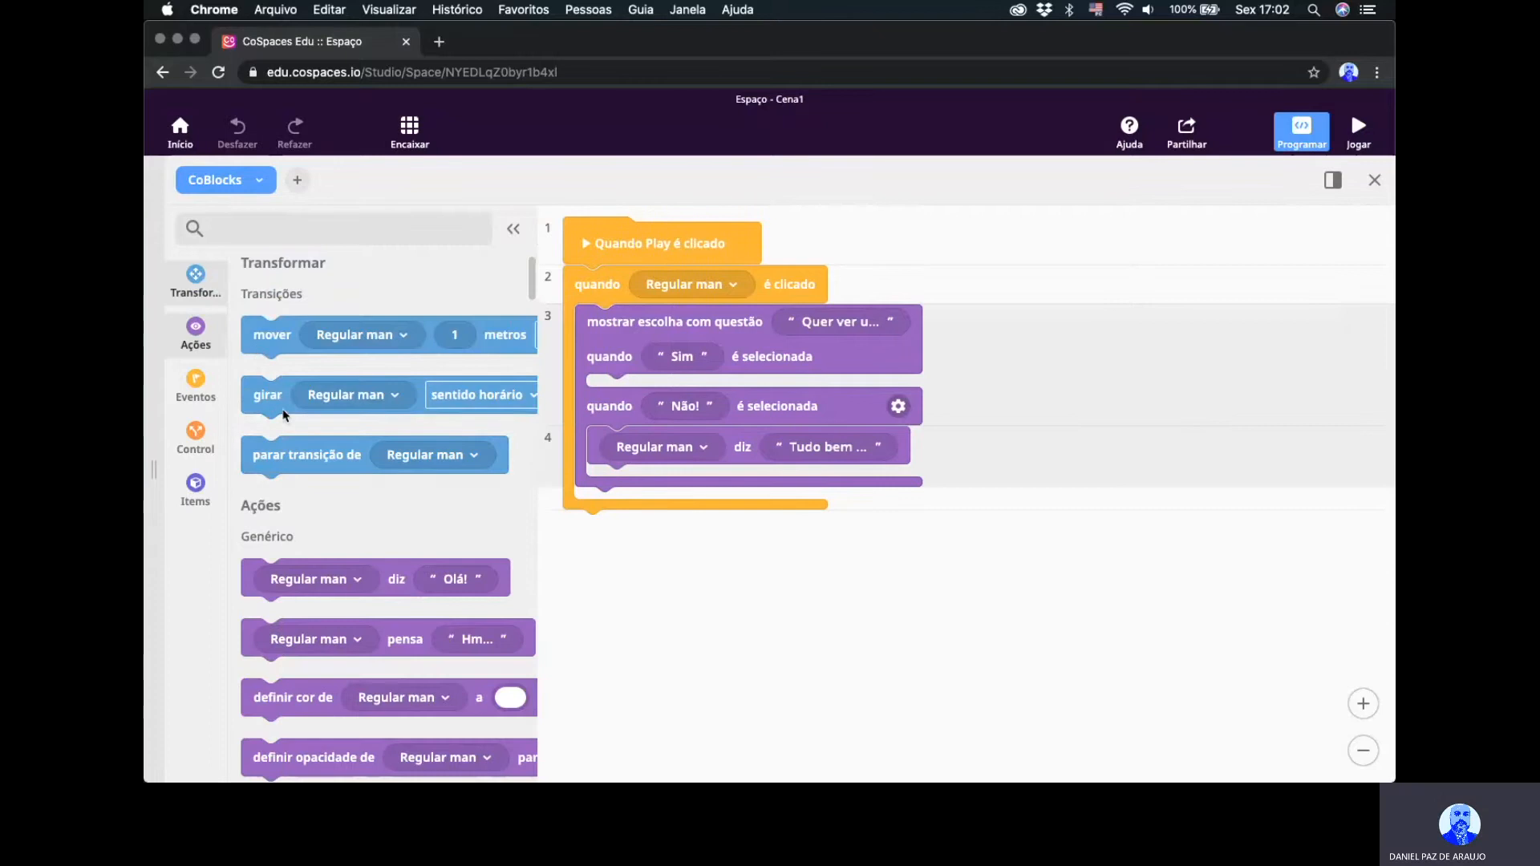
{"action": "left_click_drag", "start_coordinate": [291, 393], "coordinate": [606, 394]}
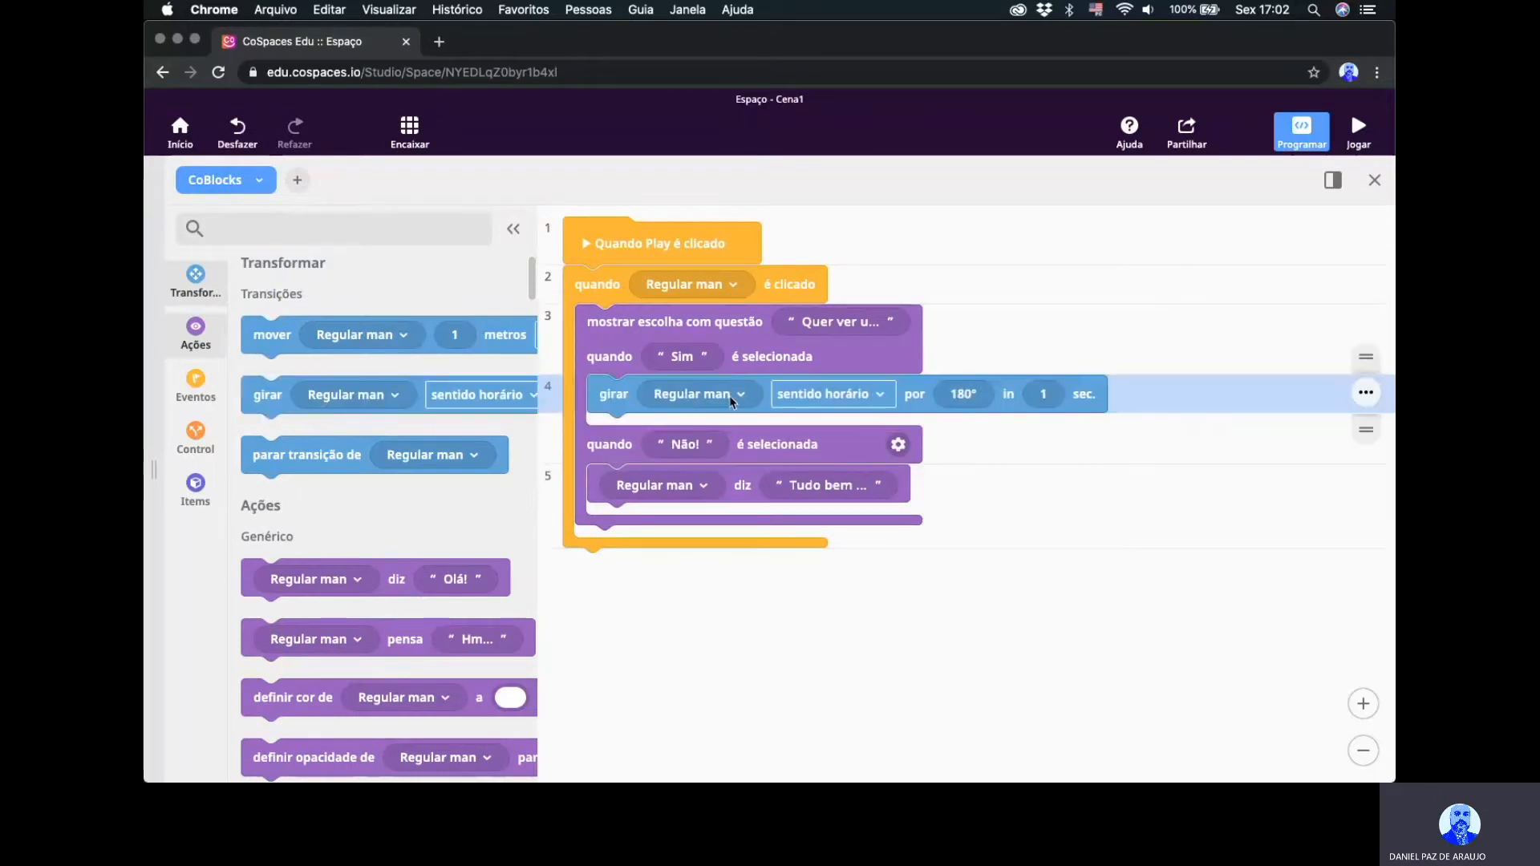
{"action": "left_click", "coordinate": [729, 396]}
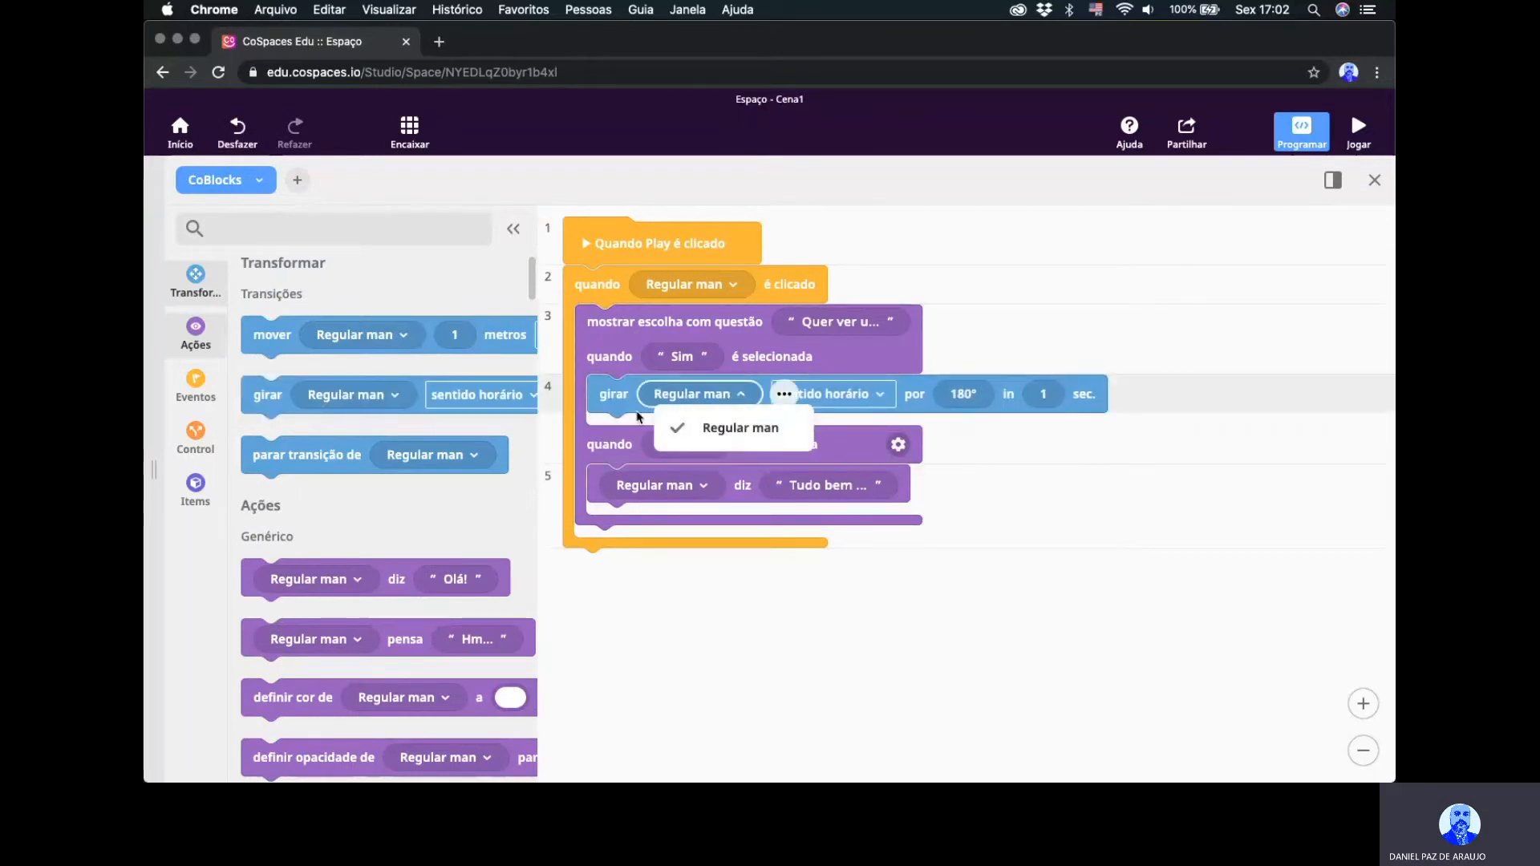
{"action": "left_click", "coordinate": [790, 646]}
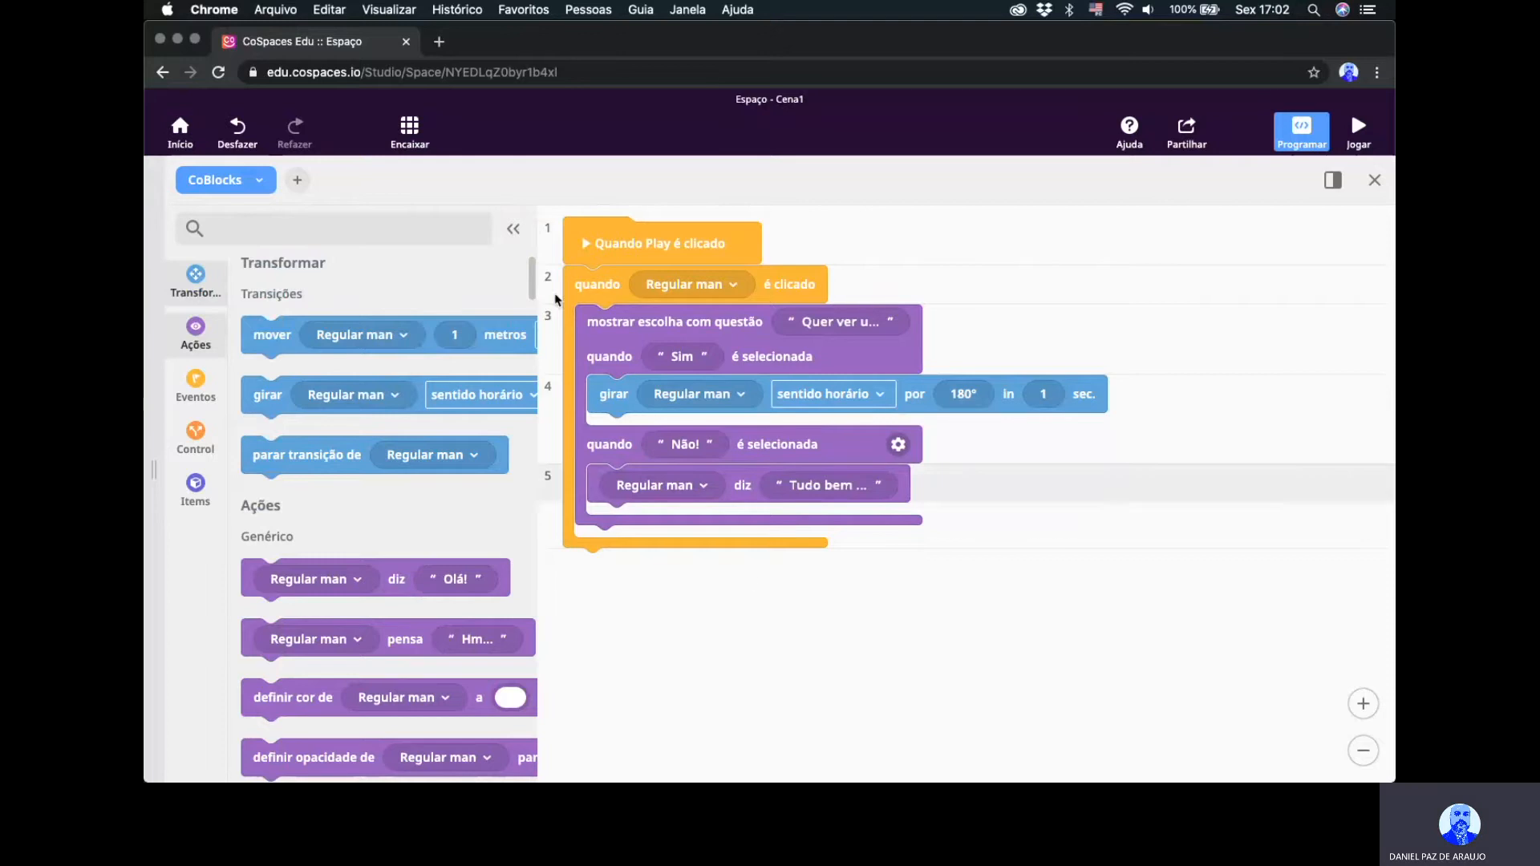
Close the code editor and enable the floating Cubóide for use in CoBlocks.
{"action": "left_click", "coordinate": [1375, 181]}
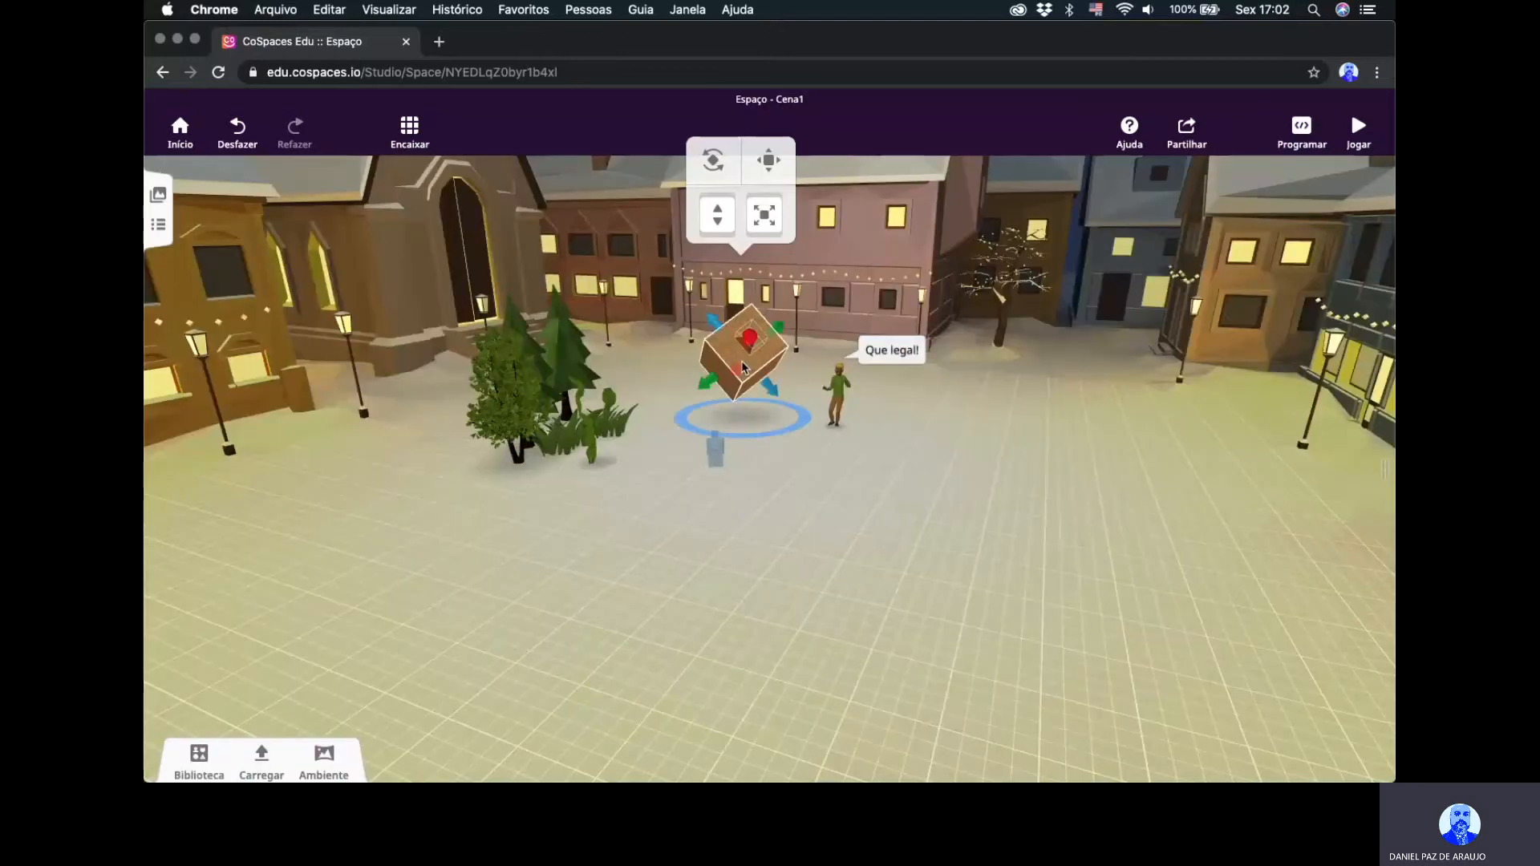
{"action": "right_click", "coordinate": [743, 367]}
{"action": "left_click", "coordinate": [781, 268]}
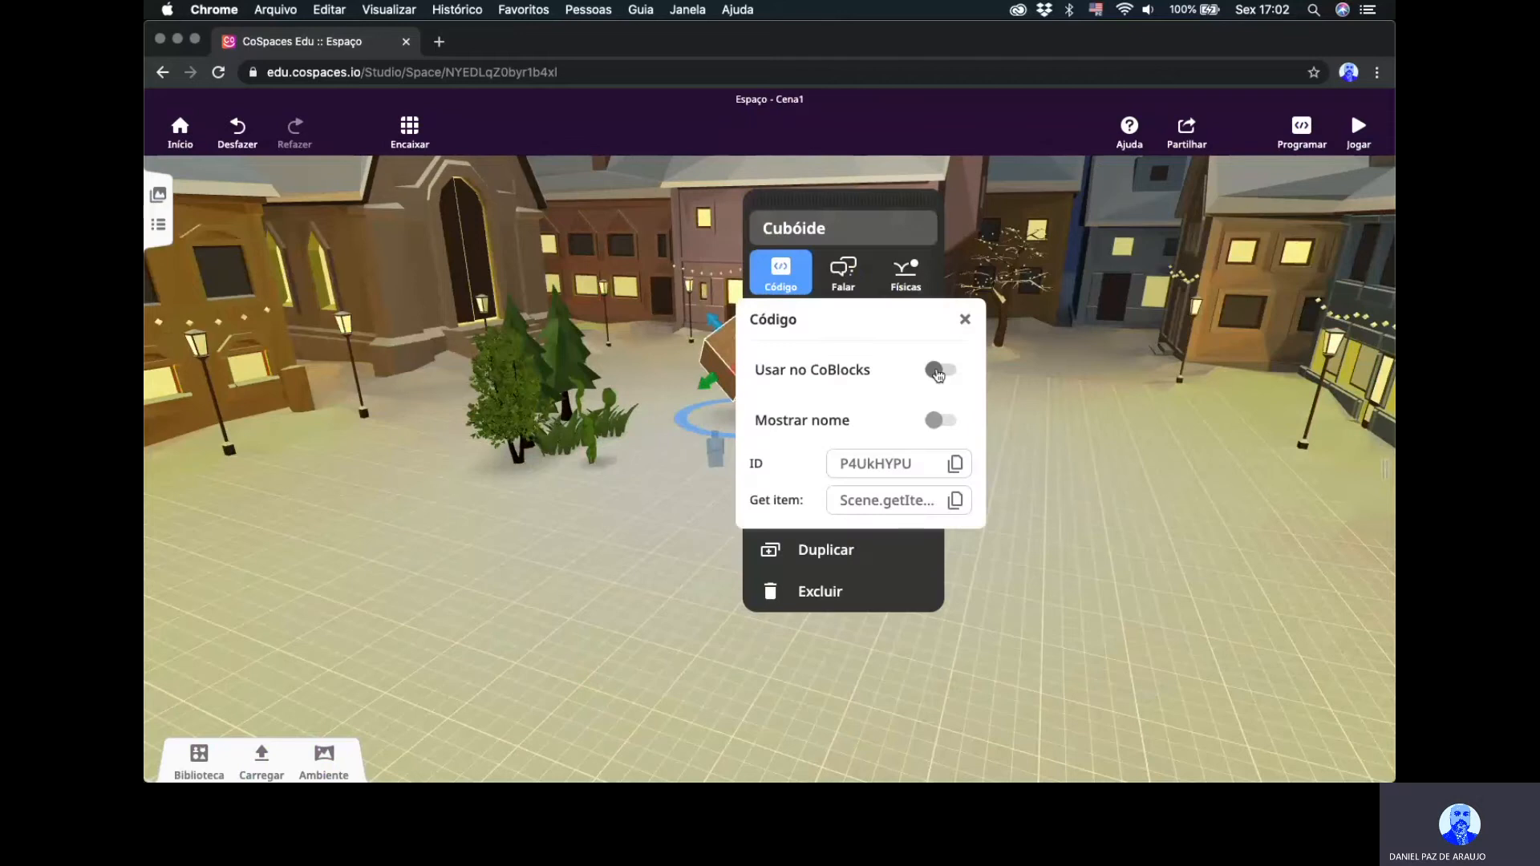
{"action": "left_click", "coordinate": [939, 372]}
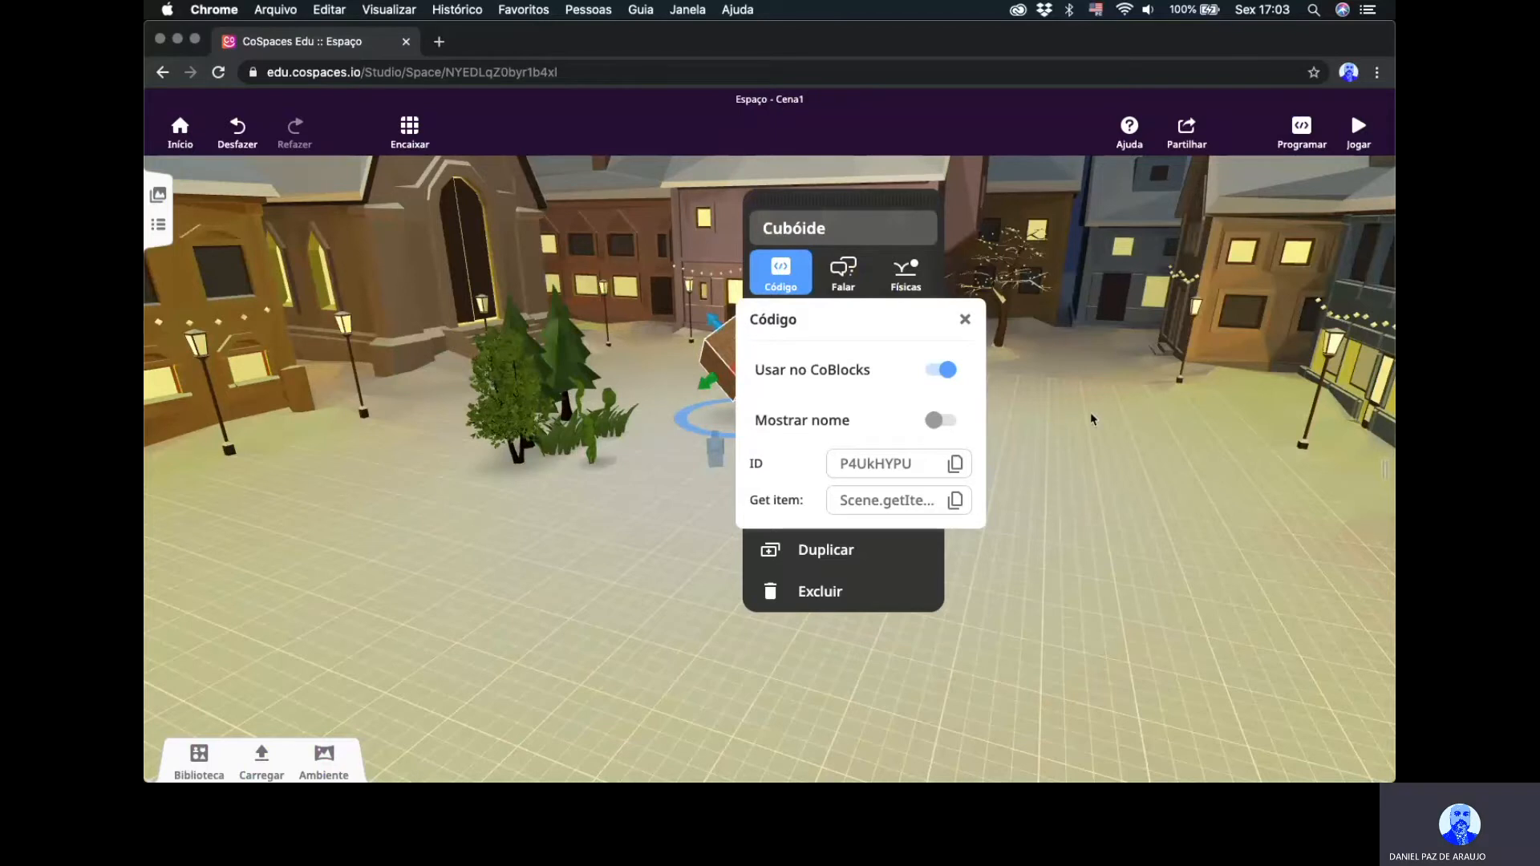
{"action": "left_click", "coordinate": [1019, 398]}
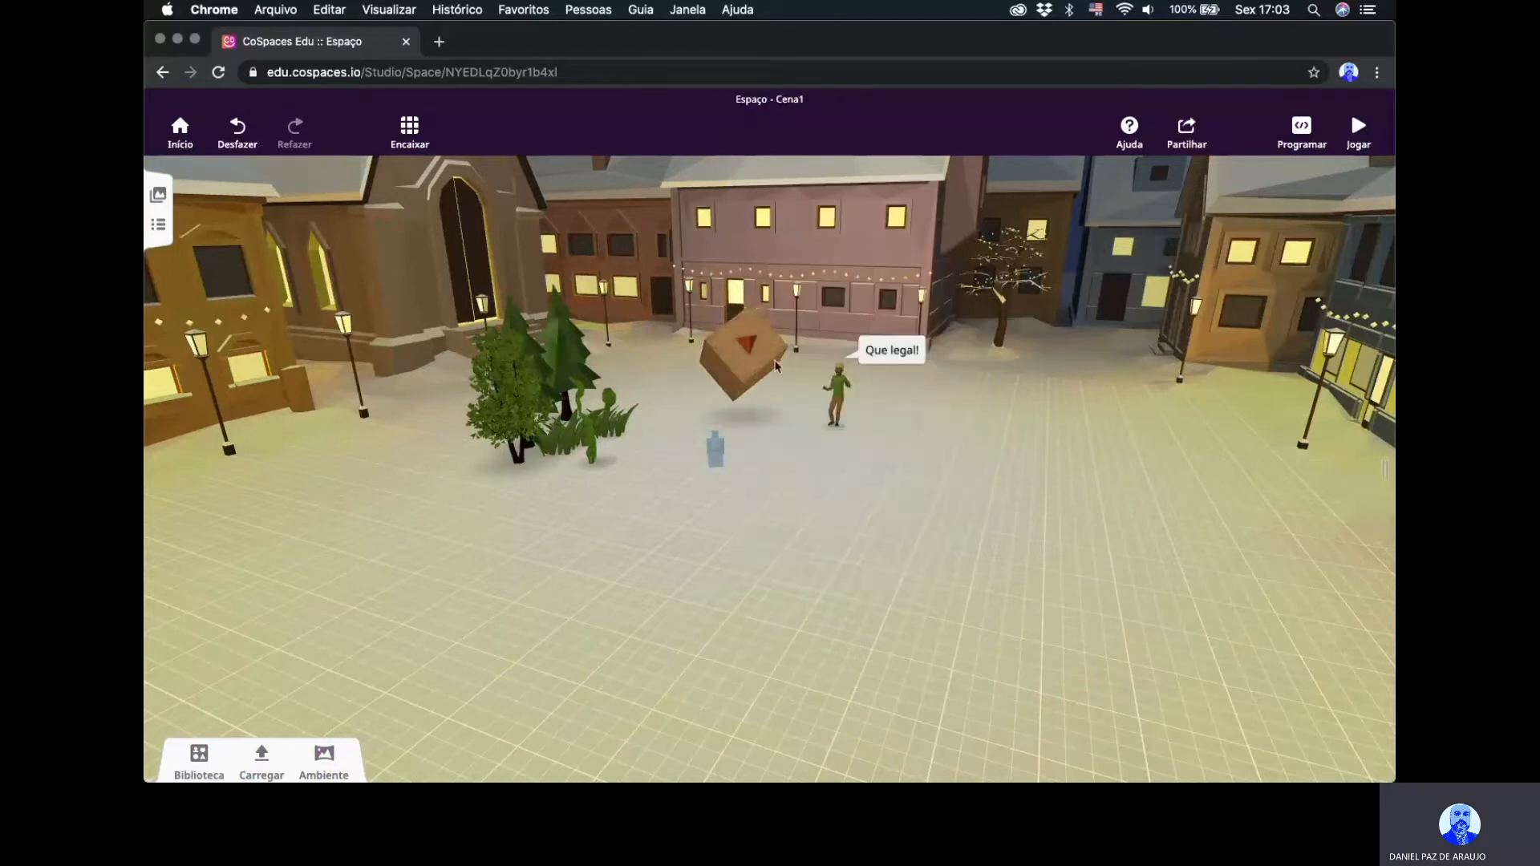
Reopen the code and set the turn block's target to Cubóide.
{"action": "left_click", "coordinate": [1314, 140]}
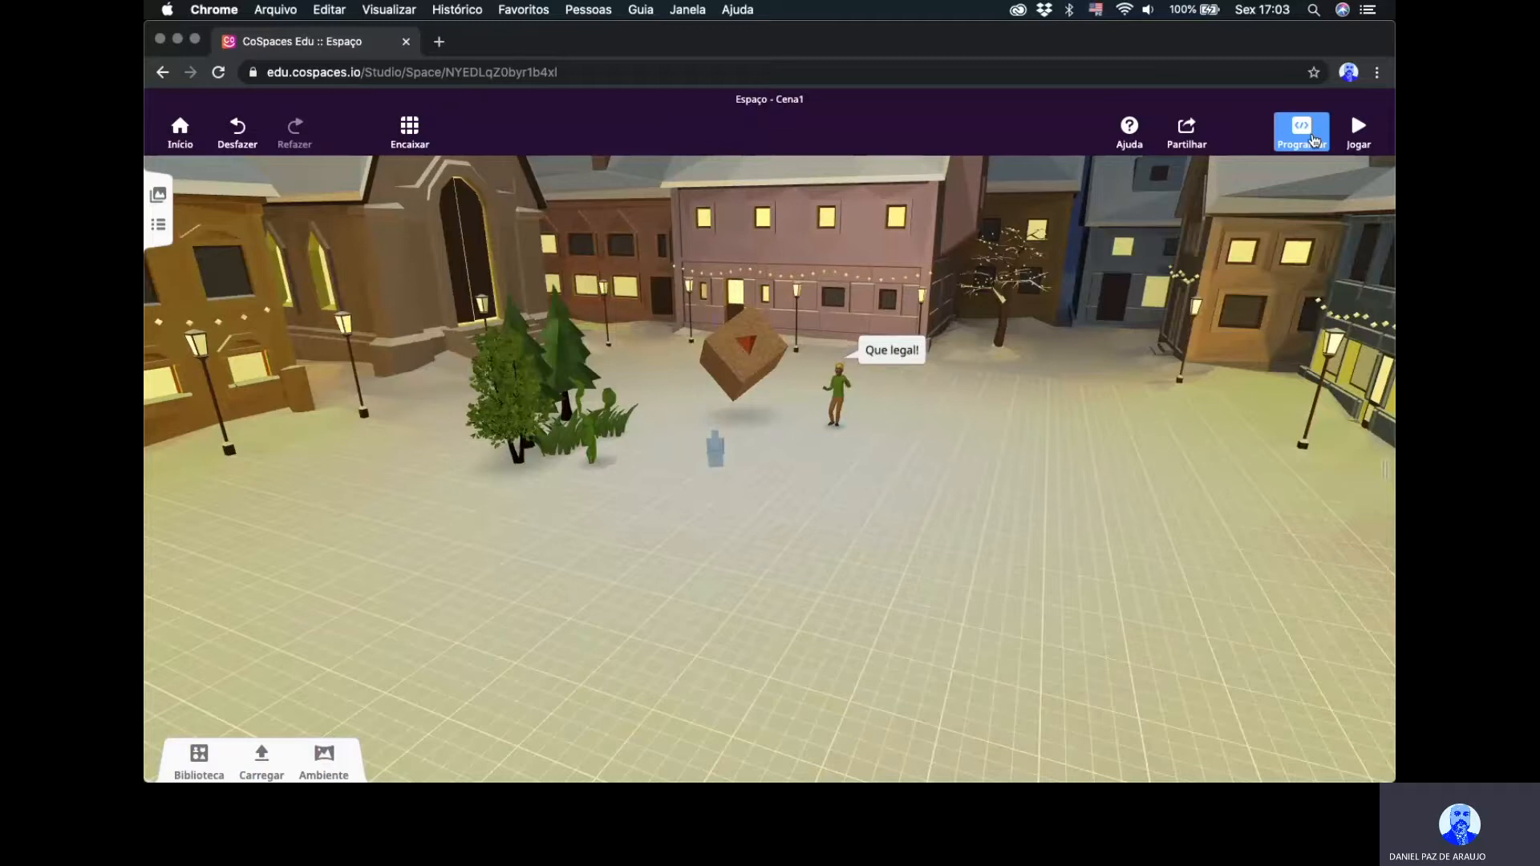
{"action": "left_click", "coordinate": [565, 394]}
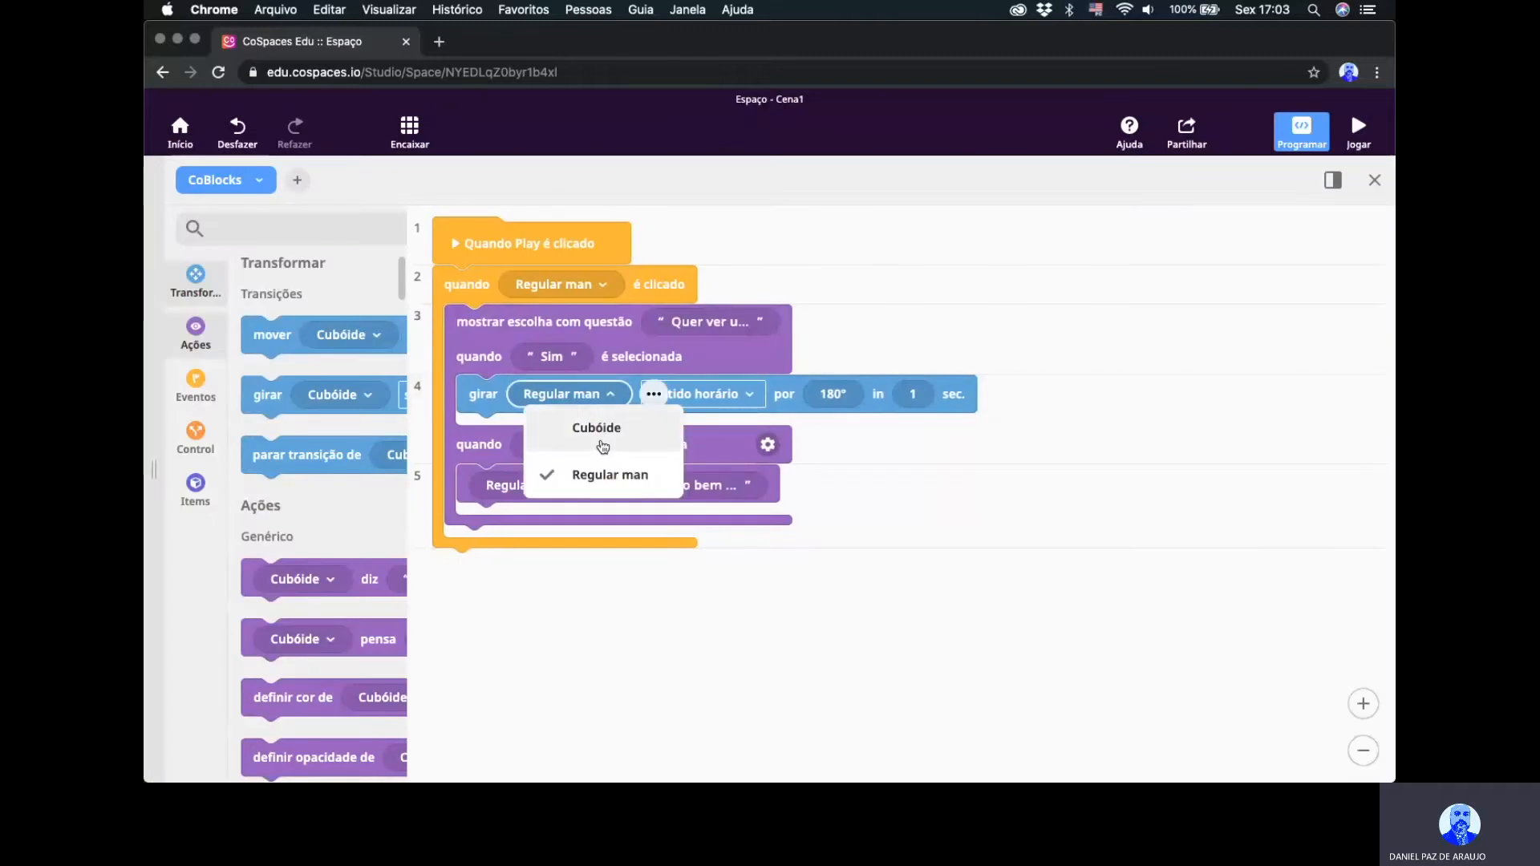
{"action": "left_click", "coordinate": [598, 431]}
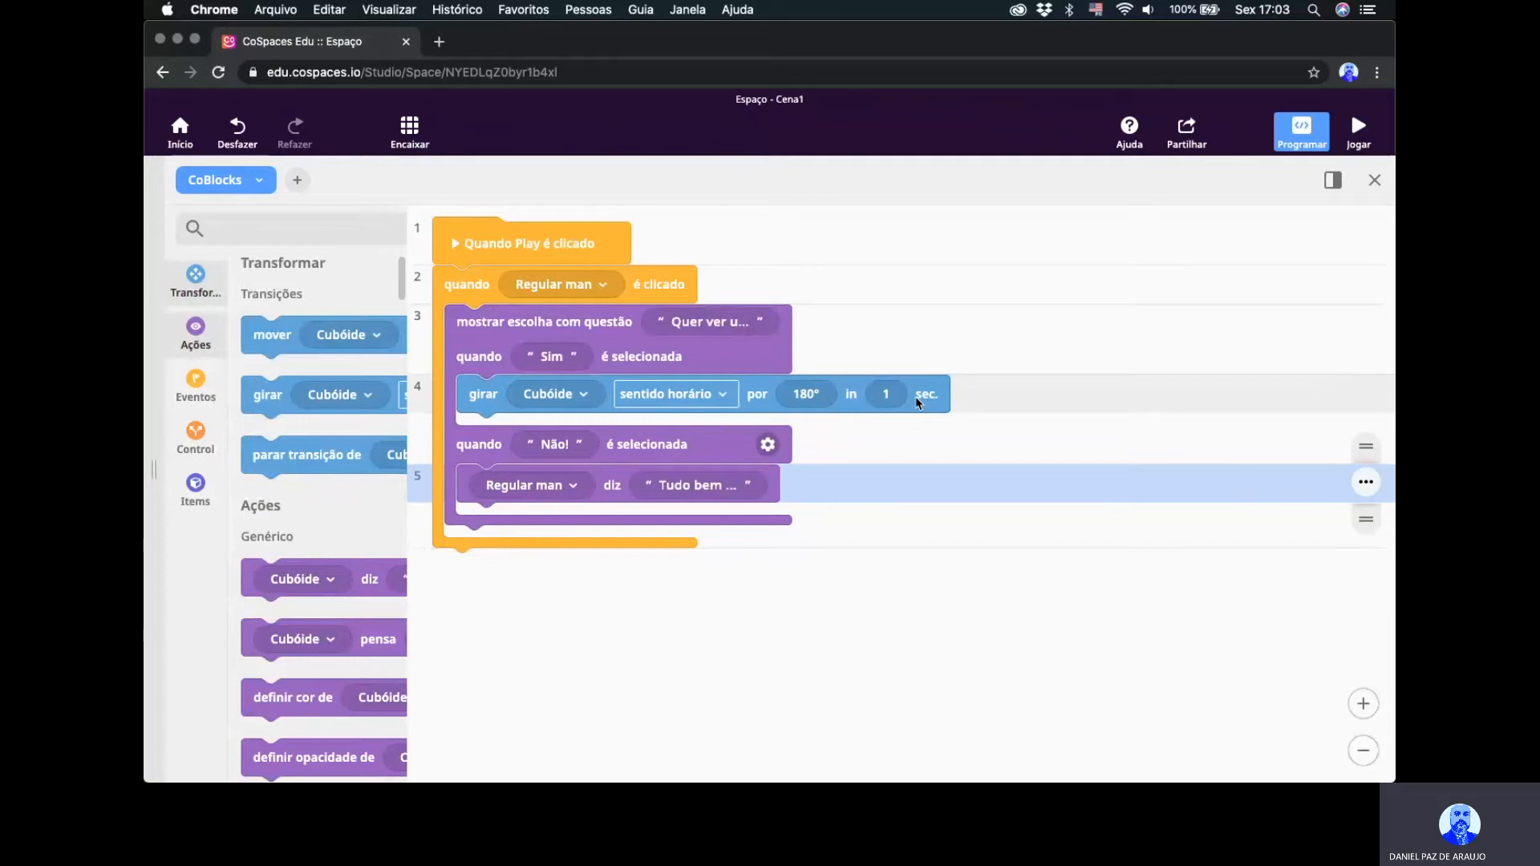
Set the duration of the Cubóide's turn to 5 seconds.
{"action": "left_click", "coordinate": [886, 394]}
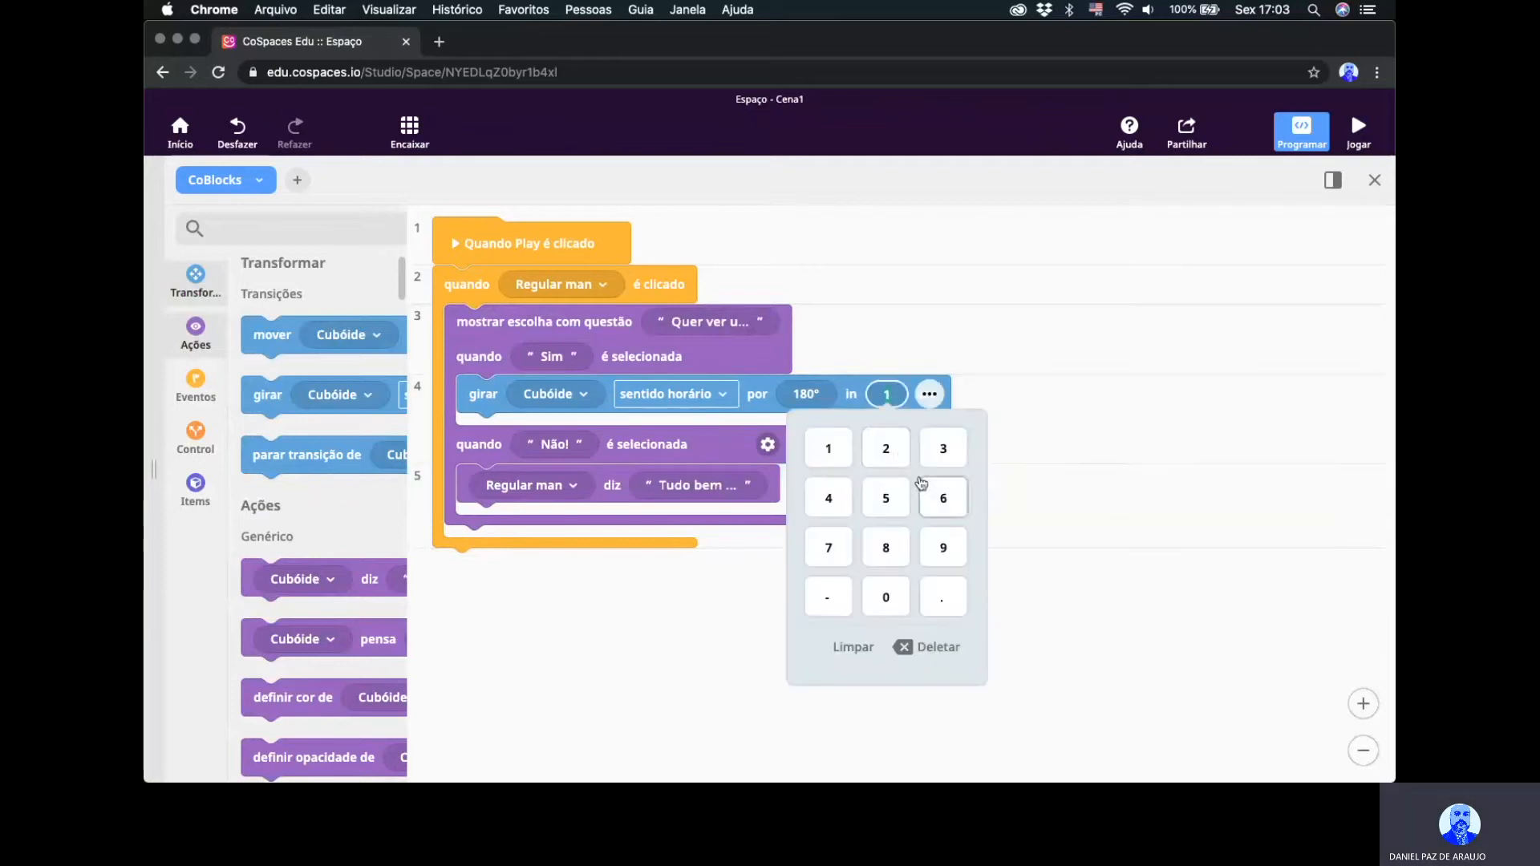
{"action": "left_click", "coordinate": [826, 450]}
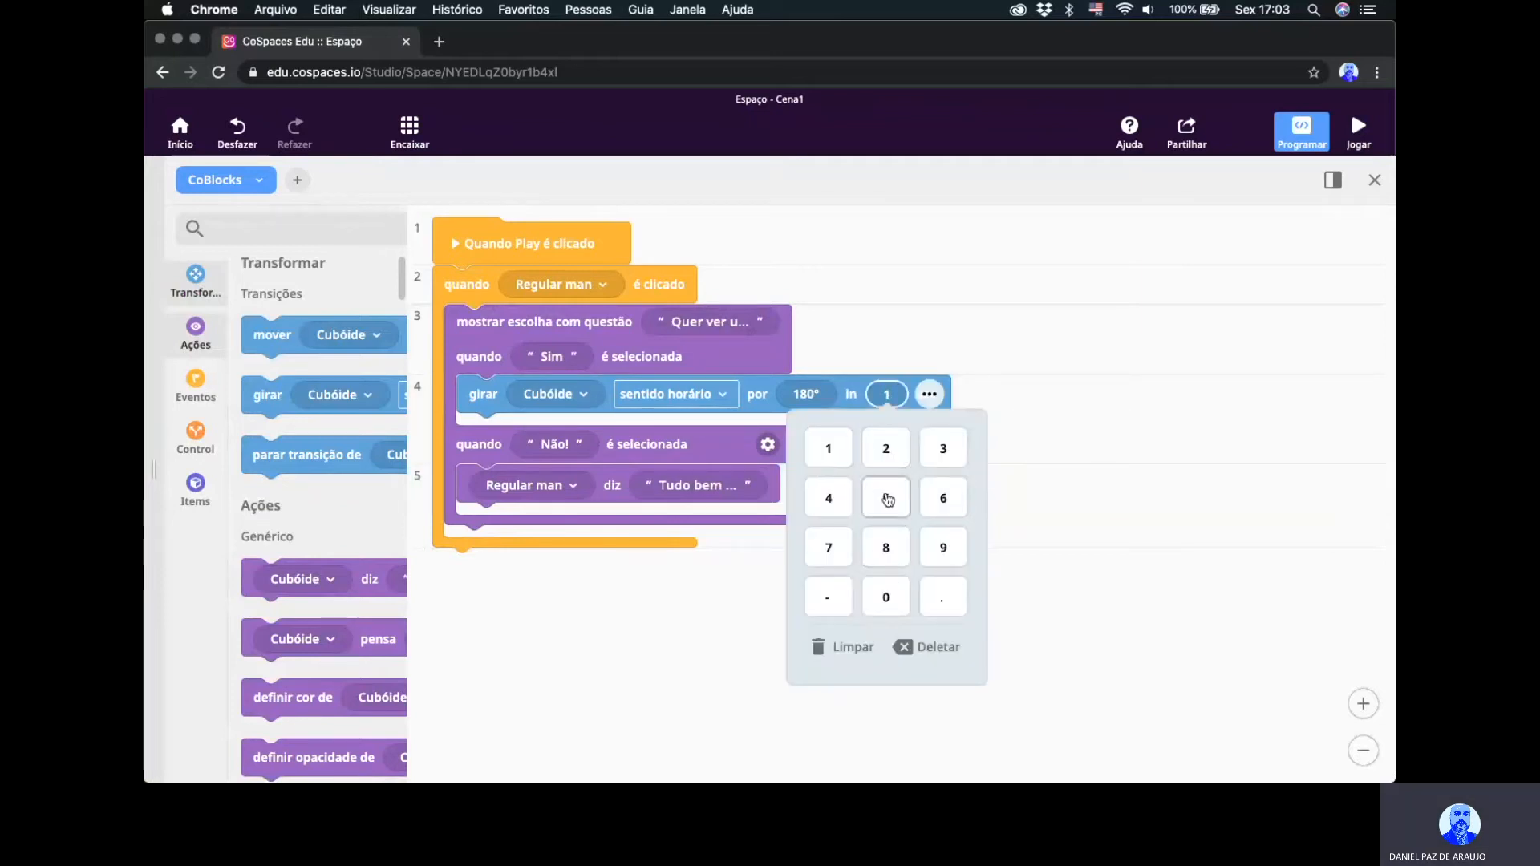
{"action": "left_click", "coordinate": [887, 499]}
{"action": "left_click", "coordinate": [904, 647]}
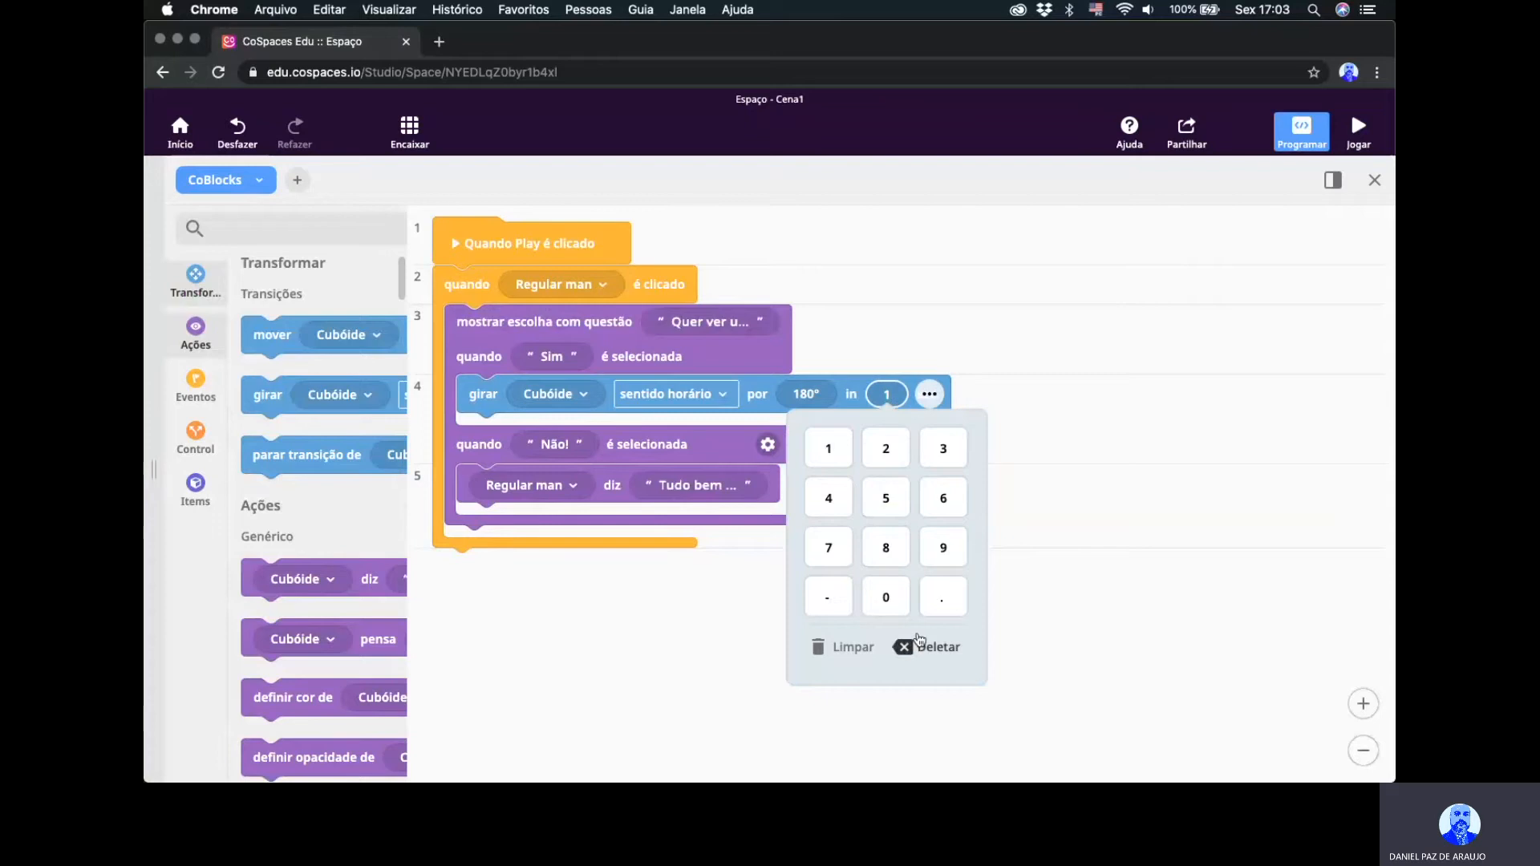
{"action": "left_click", "coordinate": [904, 647]}
{"action": "left_click", "coordinate": [898, 513]}
{"action": "left_click", "coordinate": [1076, 623]}
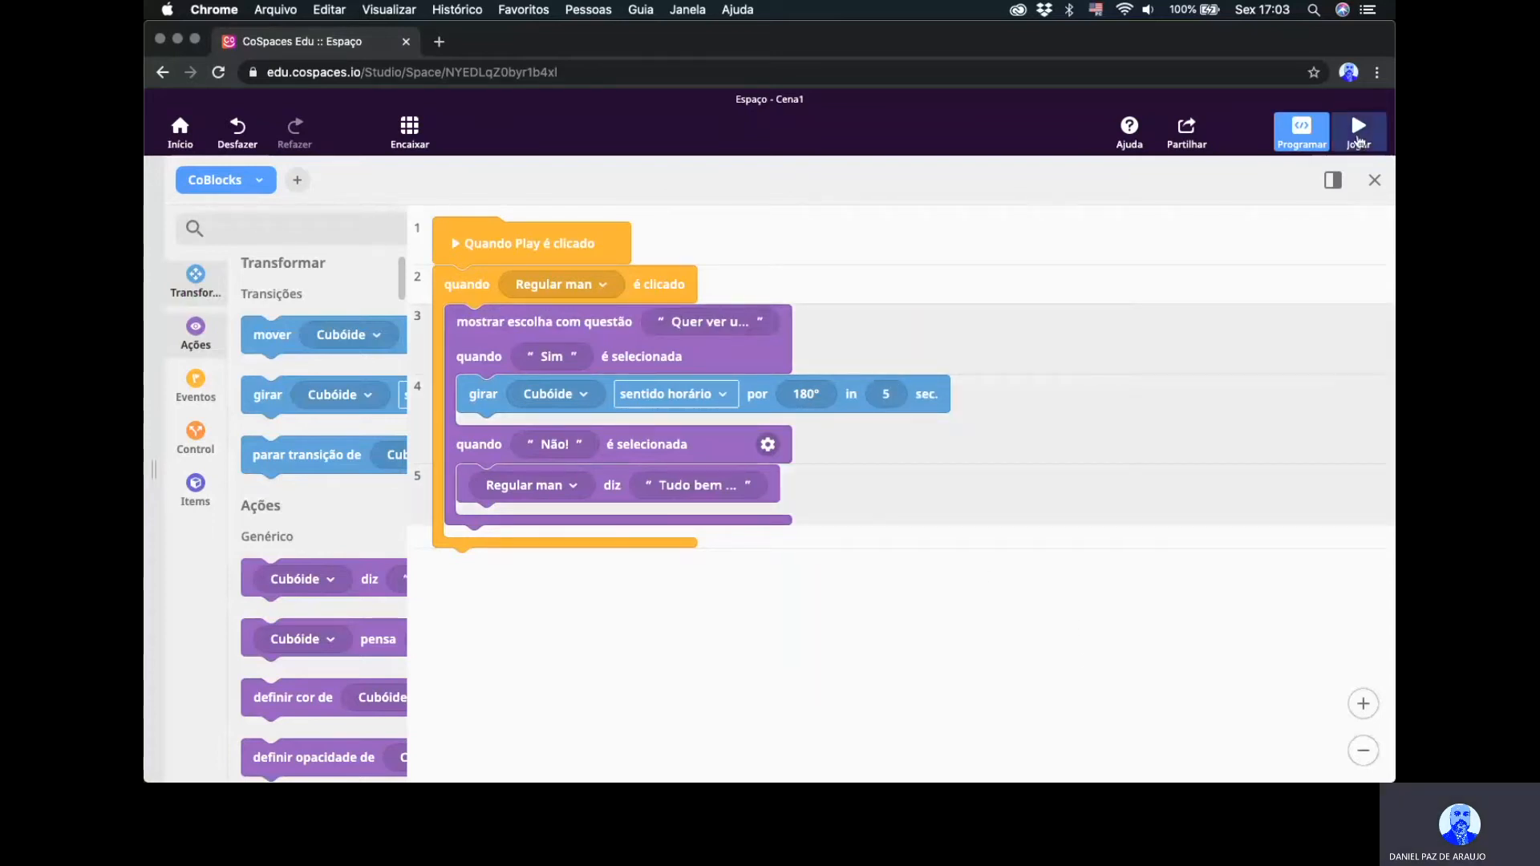
Play the scene, select the man, answer "Sim" to test the cuboid's rotation, and return to the code.
{"action": "left_click", "coordinate": [1358, 141]}
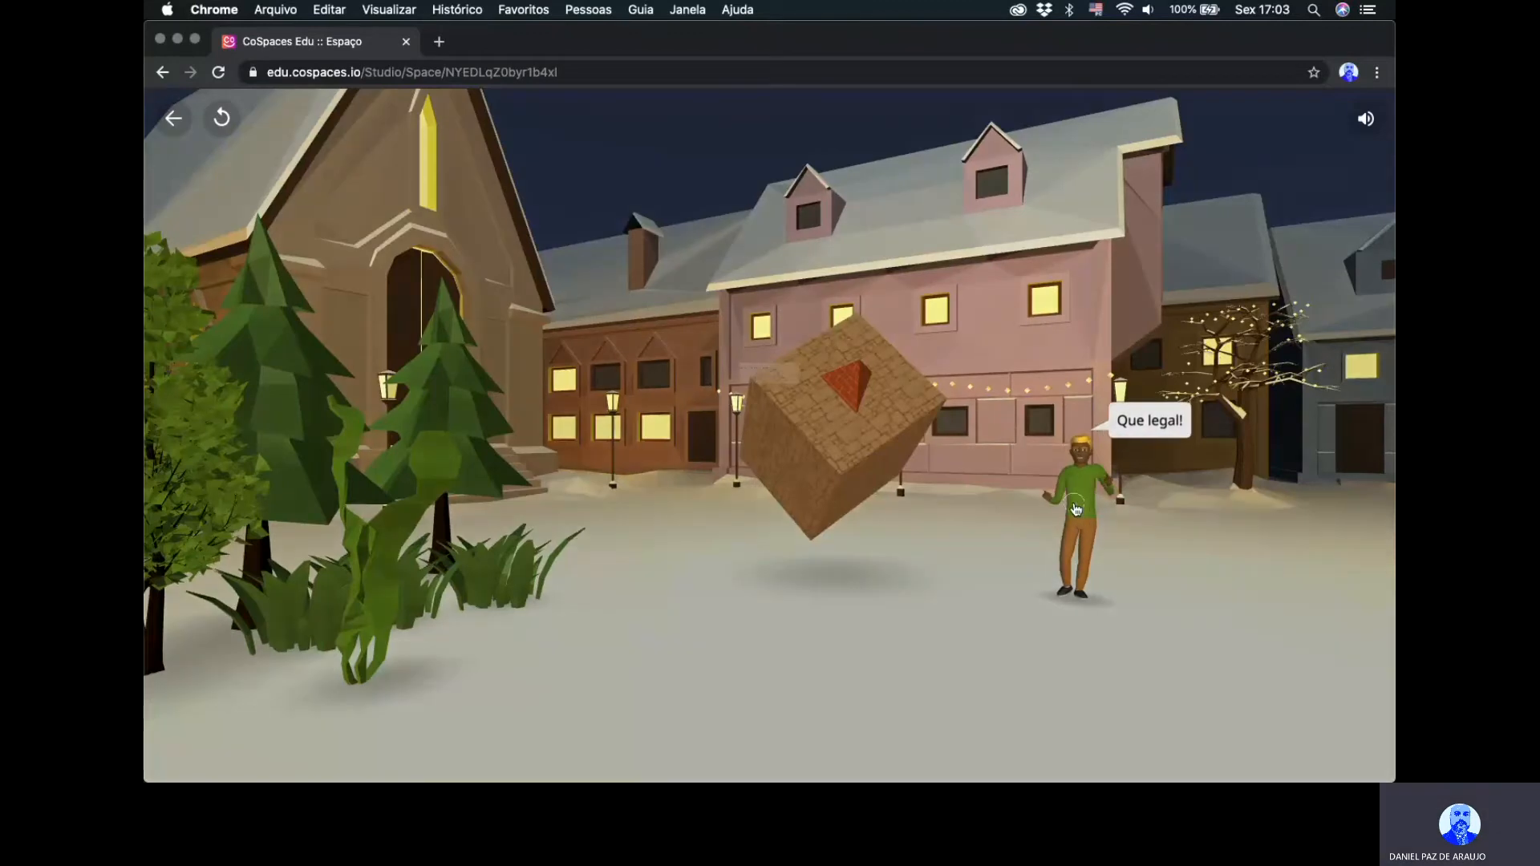
{"action": "left_click", "coordinate": [1076, 509]}
{"action": "left_click", "coordinate": [726, 421]}
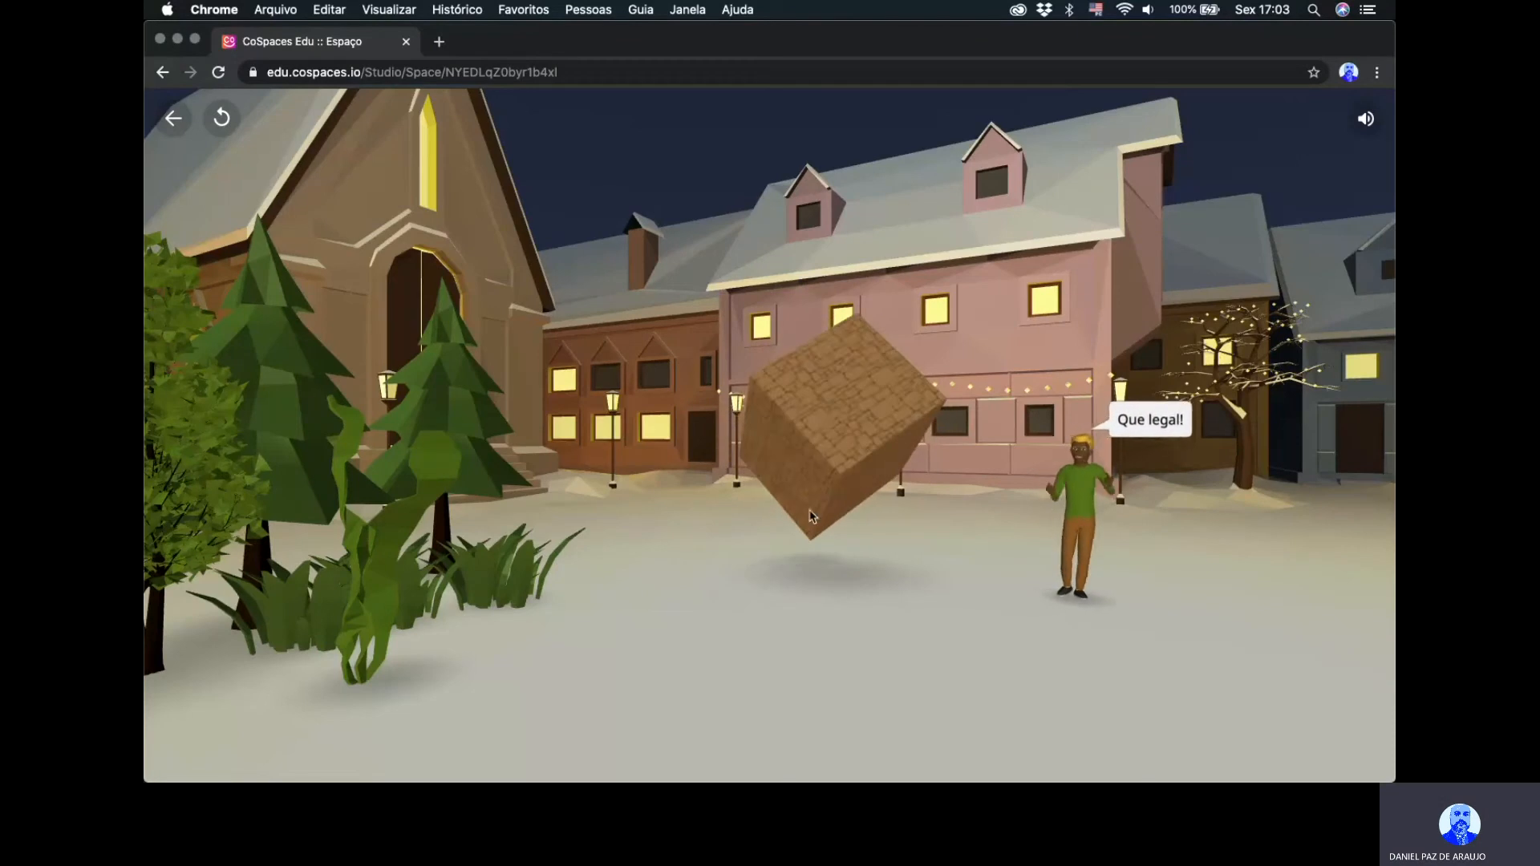
{"action": "left_click", "coordinate": [173, 120]}
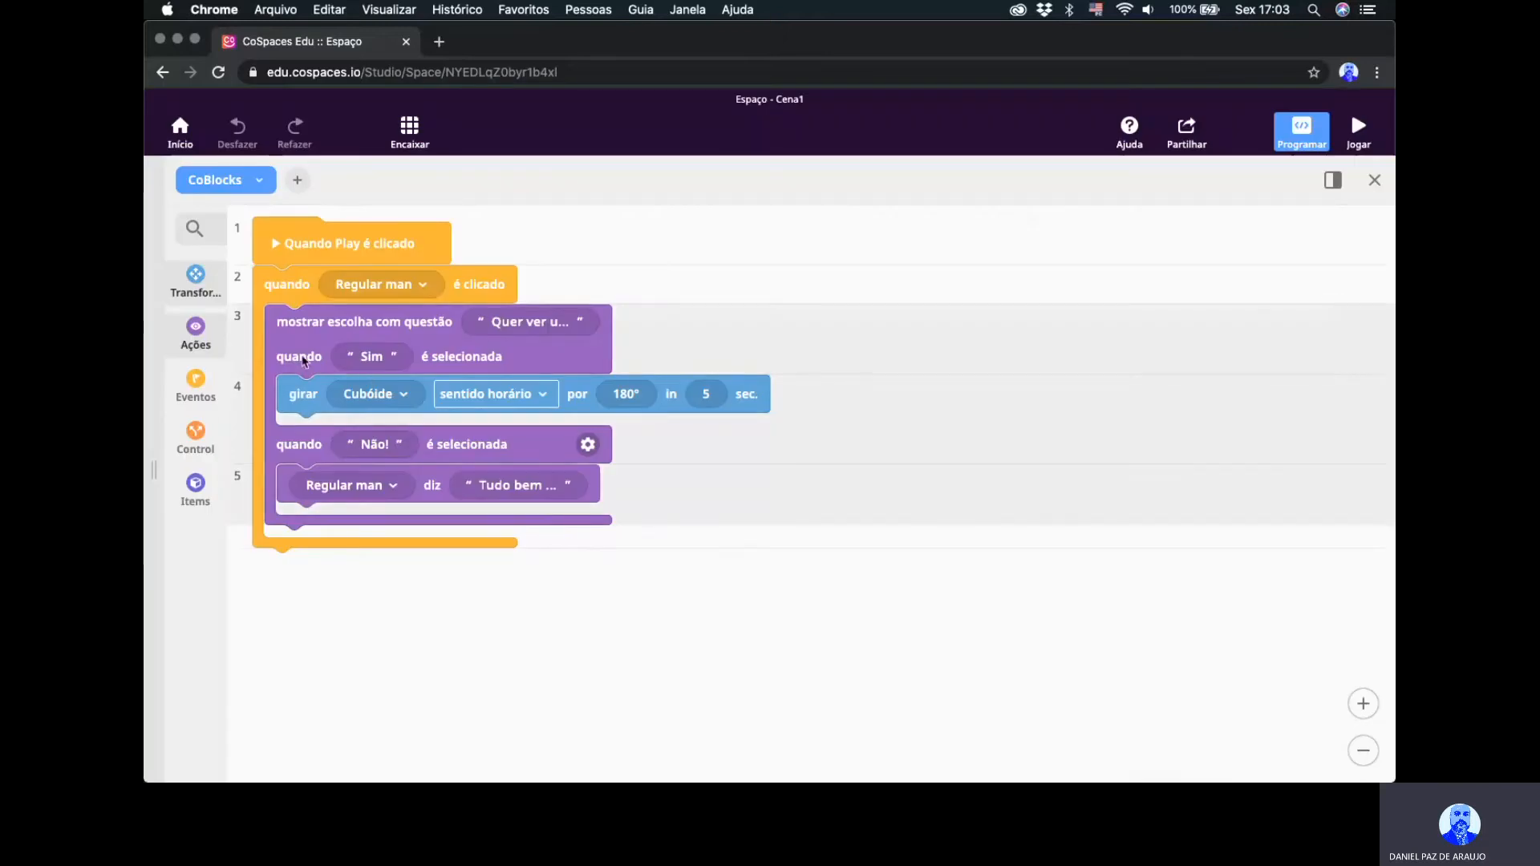
Add a repeat block under the "Sim" answer, nest the Cubóide's turn block inside it and set it to 5 times.
{"action": "left_click", "coordinate": [205, 399]}
{"action": "left_click", "coordinate": [196, 438]}
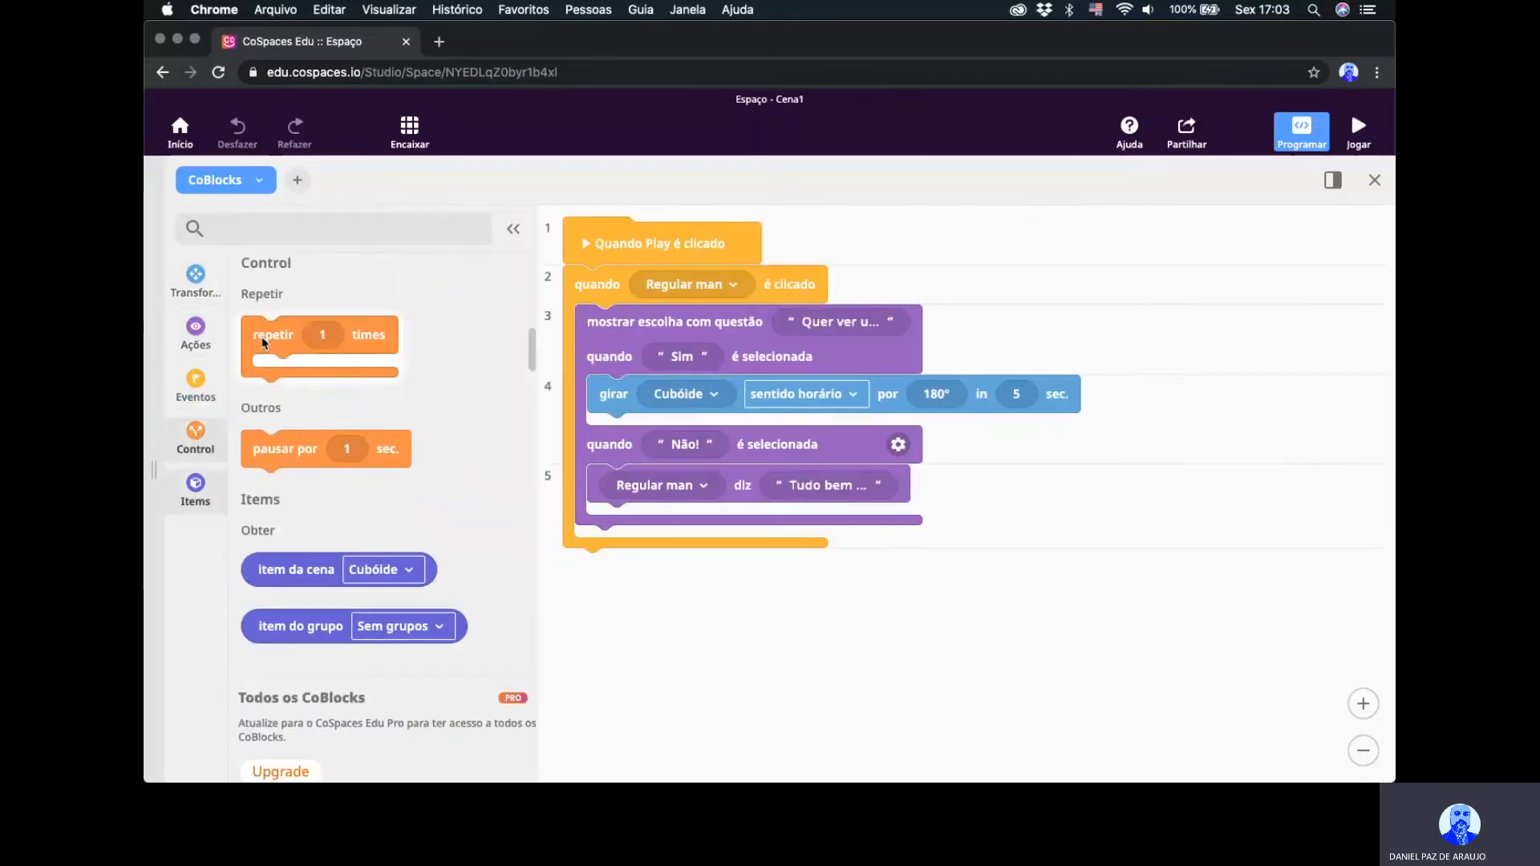
{"action": "left_click_drag", "start_coordinate": [341, 346], "coordinate": [609, 401]}
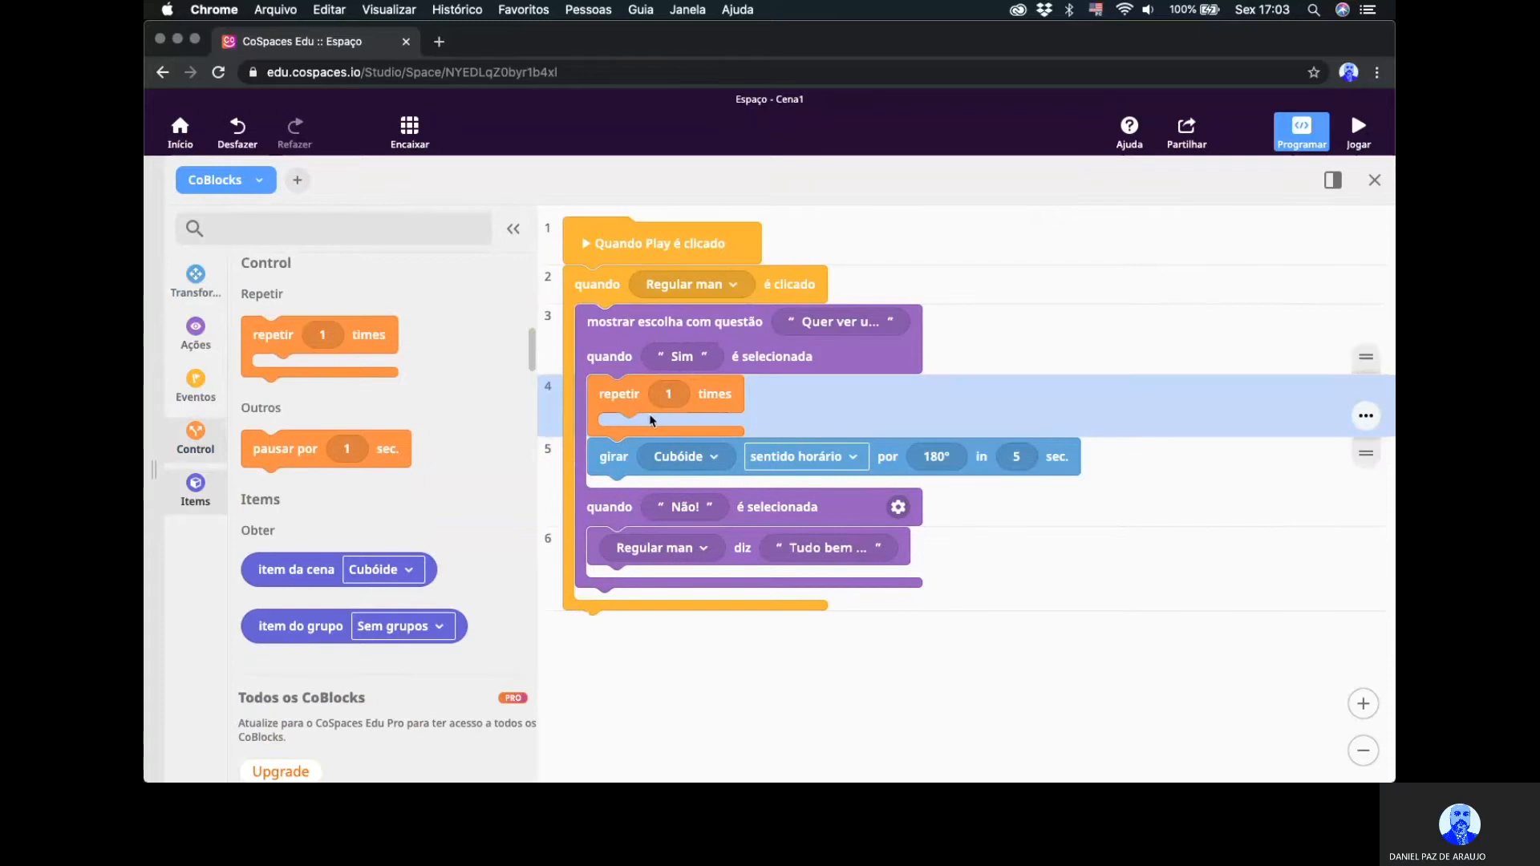
{"action": "left_click_drag", "start_coordinate": [603, 467], "coordinate": [642, 444]}
{"action": "left_click", "coordinate": [680, 397]}
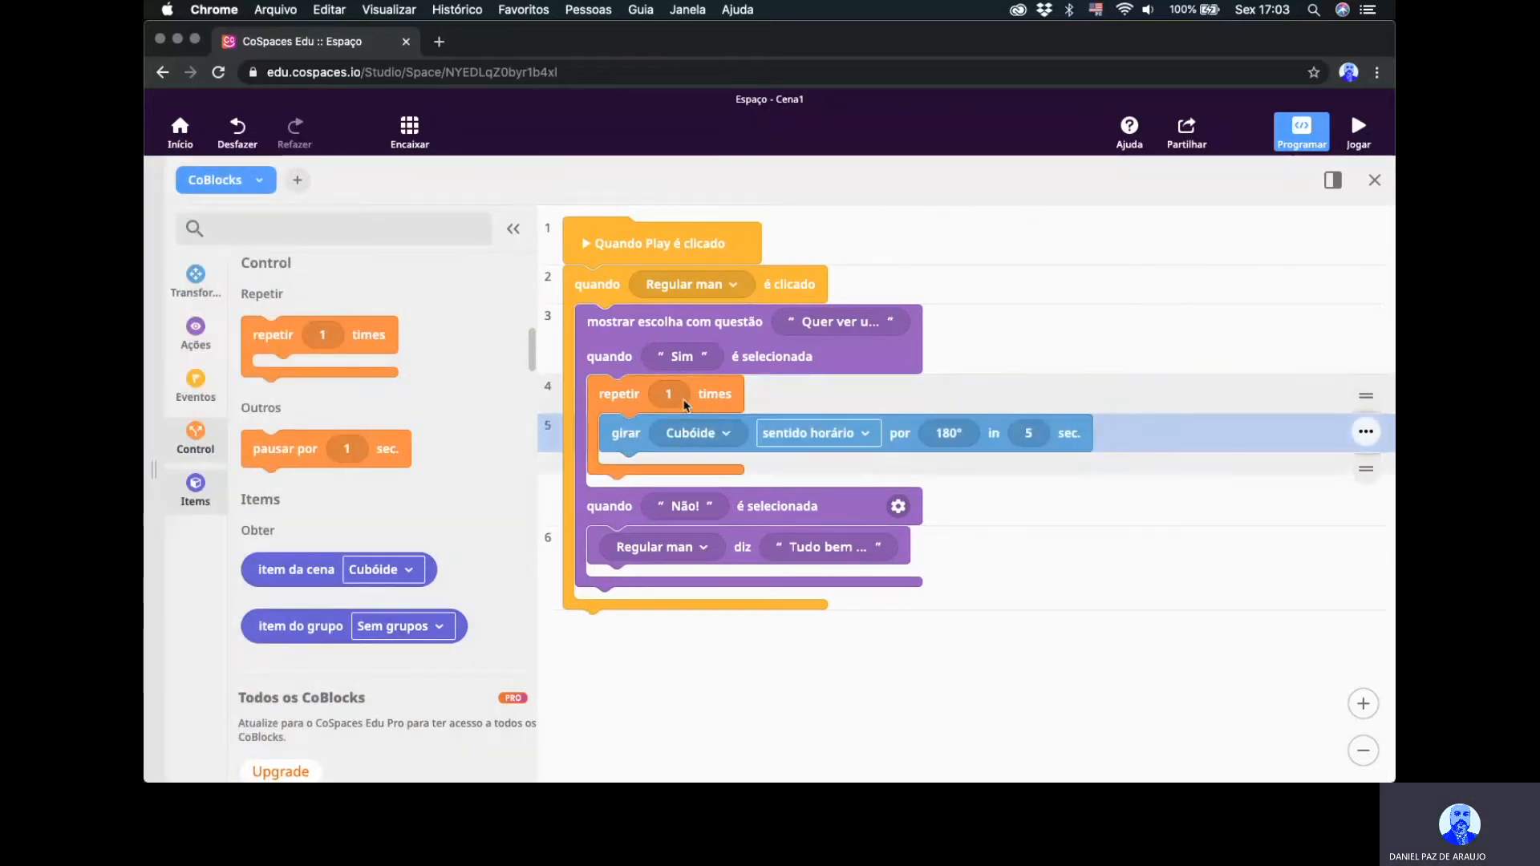
{"action": "left_click", "coordinate": [668, 498]}
{"action": "left_click", "coordinate": [1033, 454]}
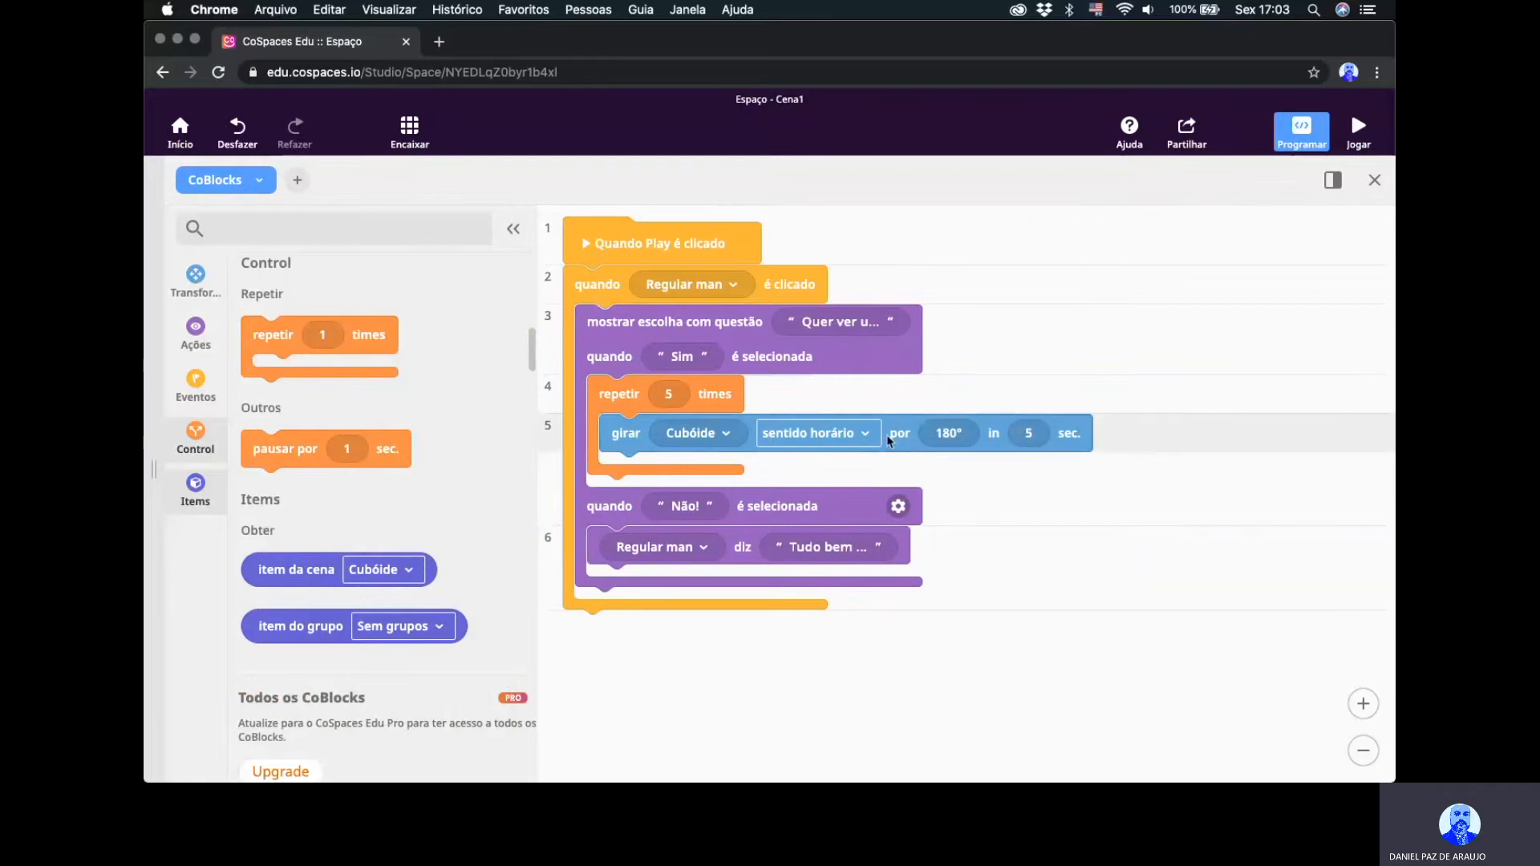
Set the angle of the Cubóide's clockwise turn block to 360°.
{"action": "left_click", "coordinate": [843, 438]}
{"action": "left_click", "coordinate": [960, 672]}
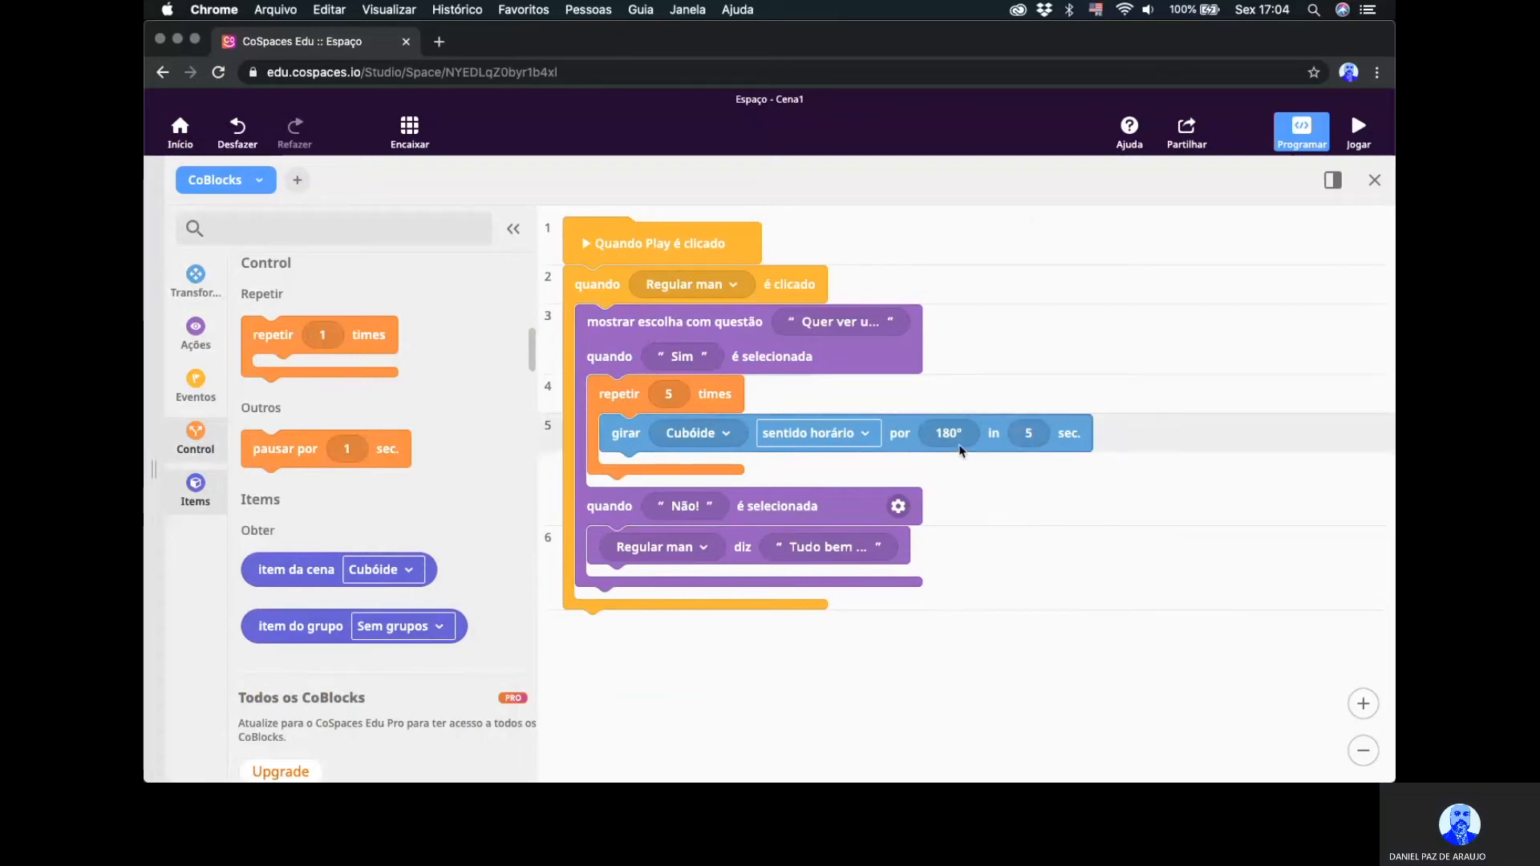
{"action": "left_click", "coordinate": [952, 438]}
{"action": "type", "text": "3"}
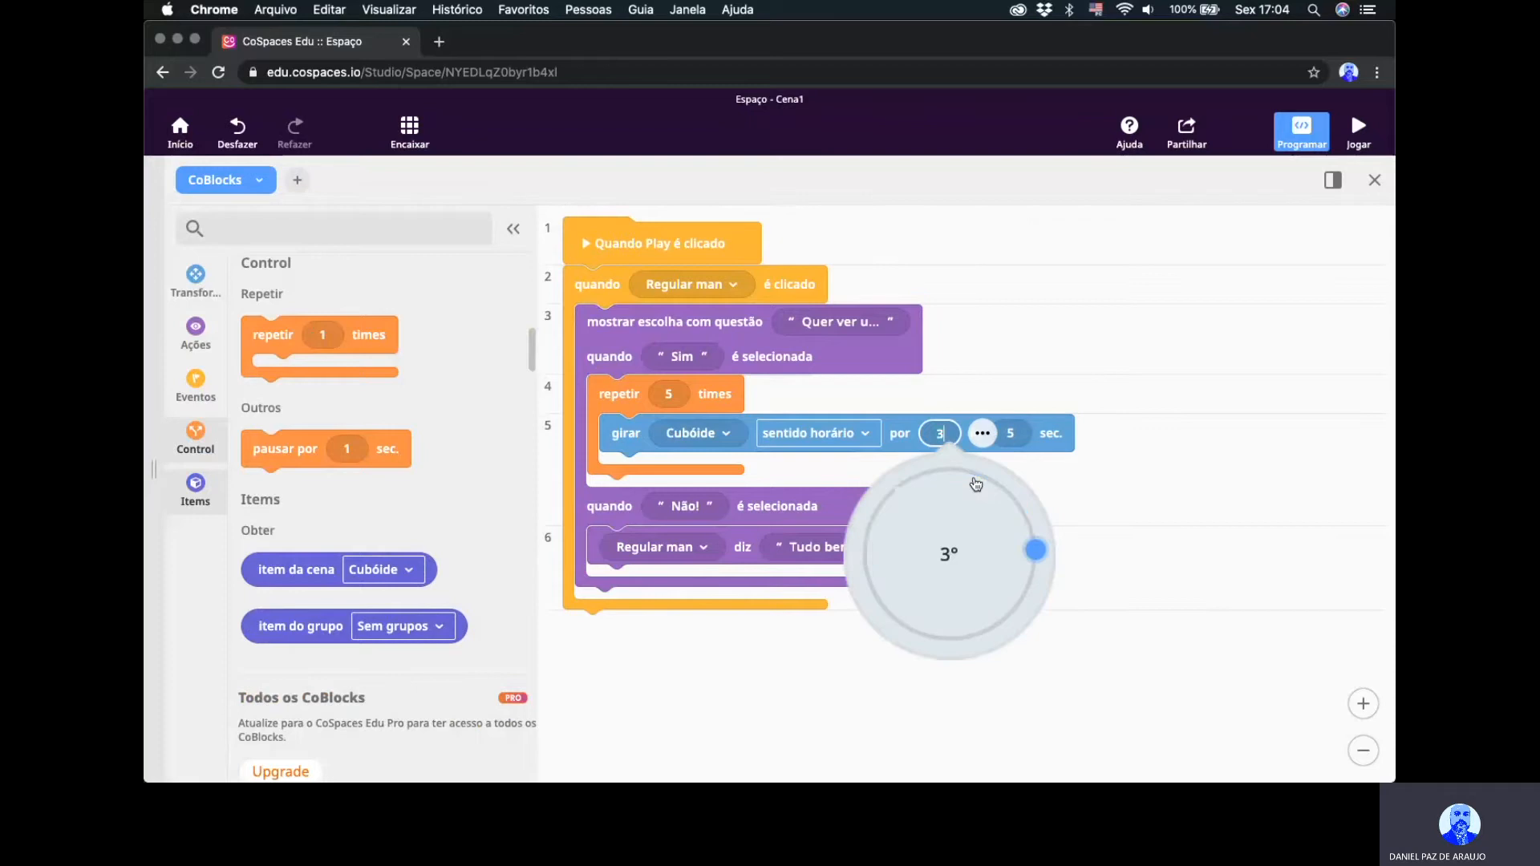
{"action": "type", "text": "60"}
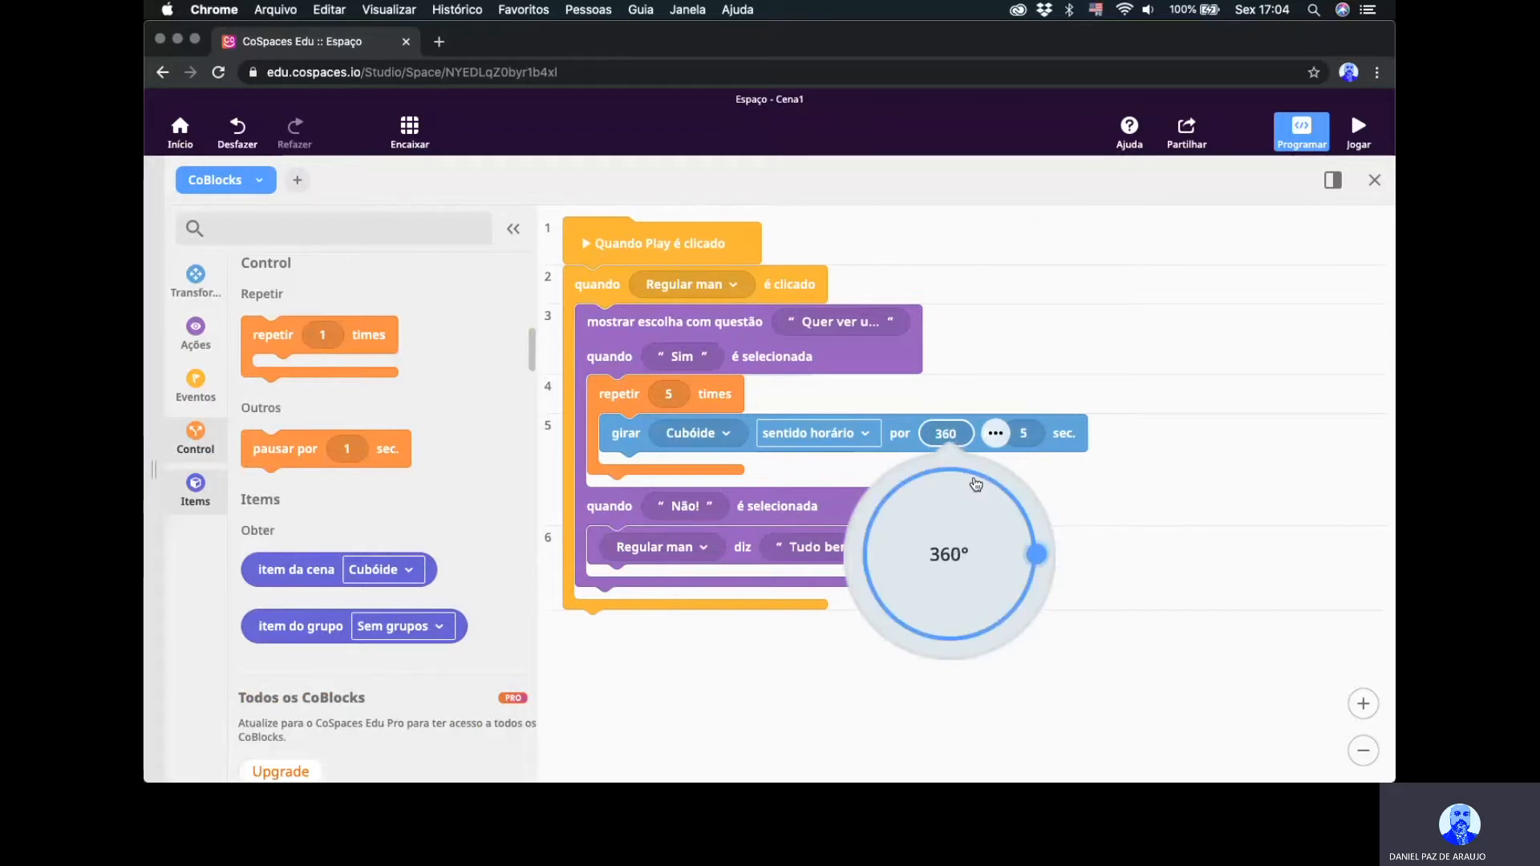
{"action": "left_click", "coordinate": [1112, 727]}
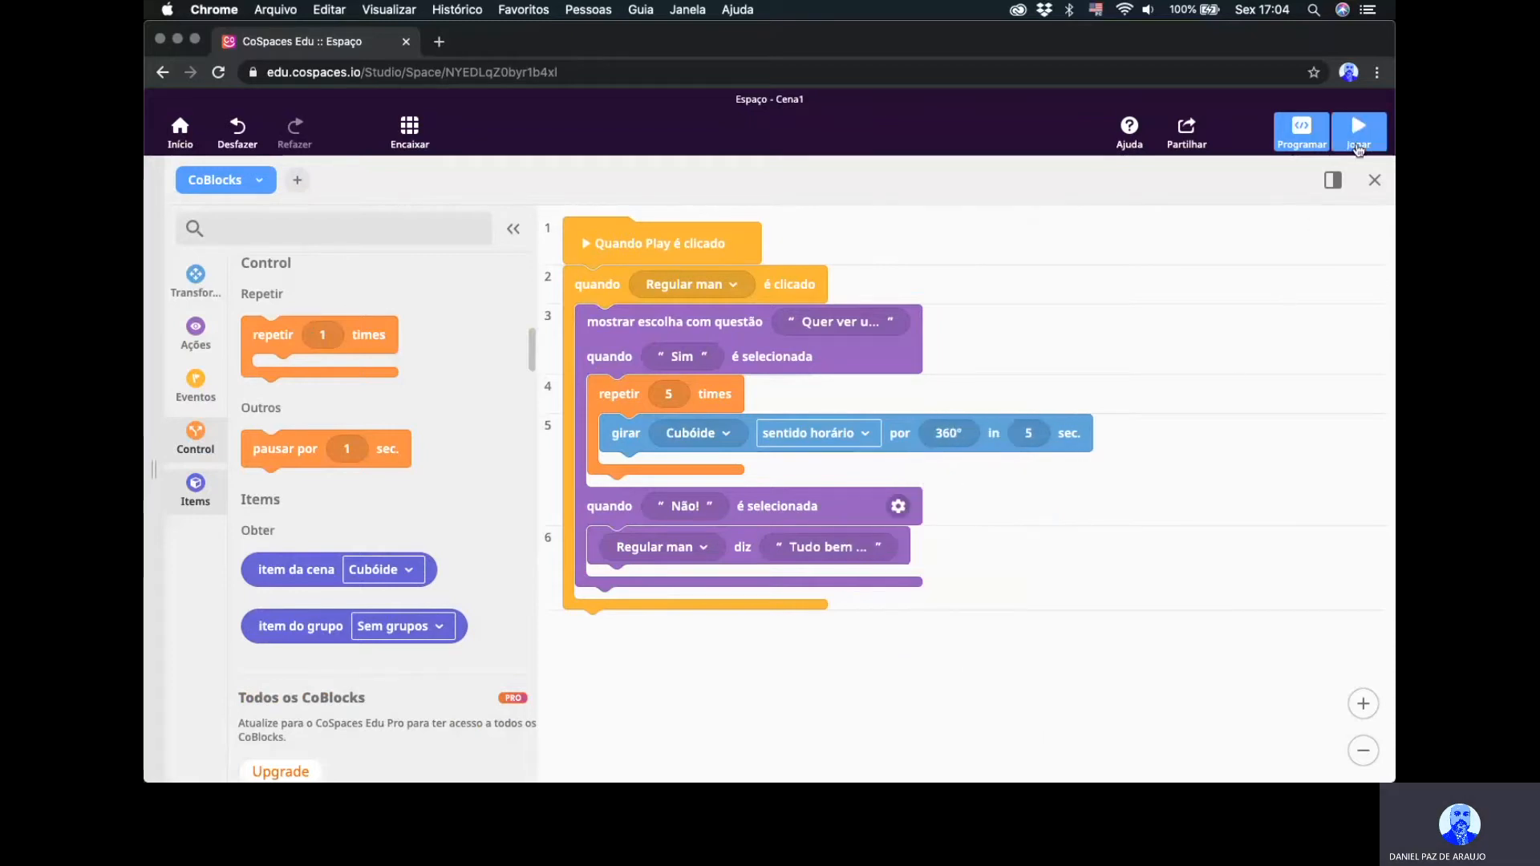
Play the scene, select the man and answer "Sim" to test the repeated full rotation, and return to the scene editor with the code closed.
{"action": "left_click", "coordinate": [1358, 132]}
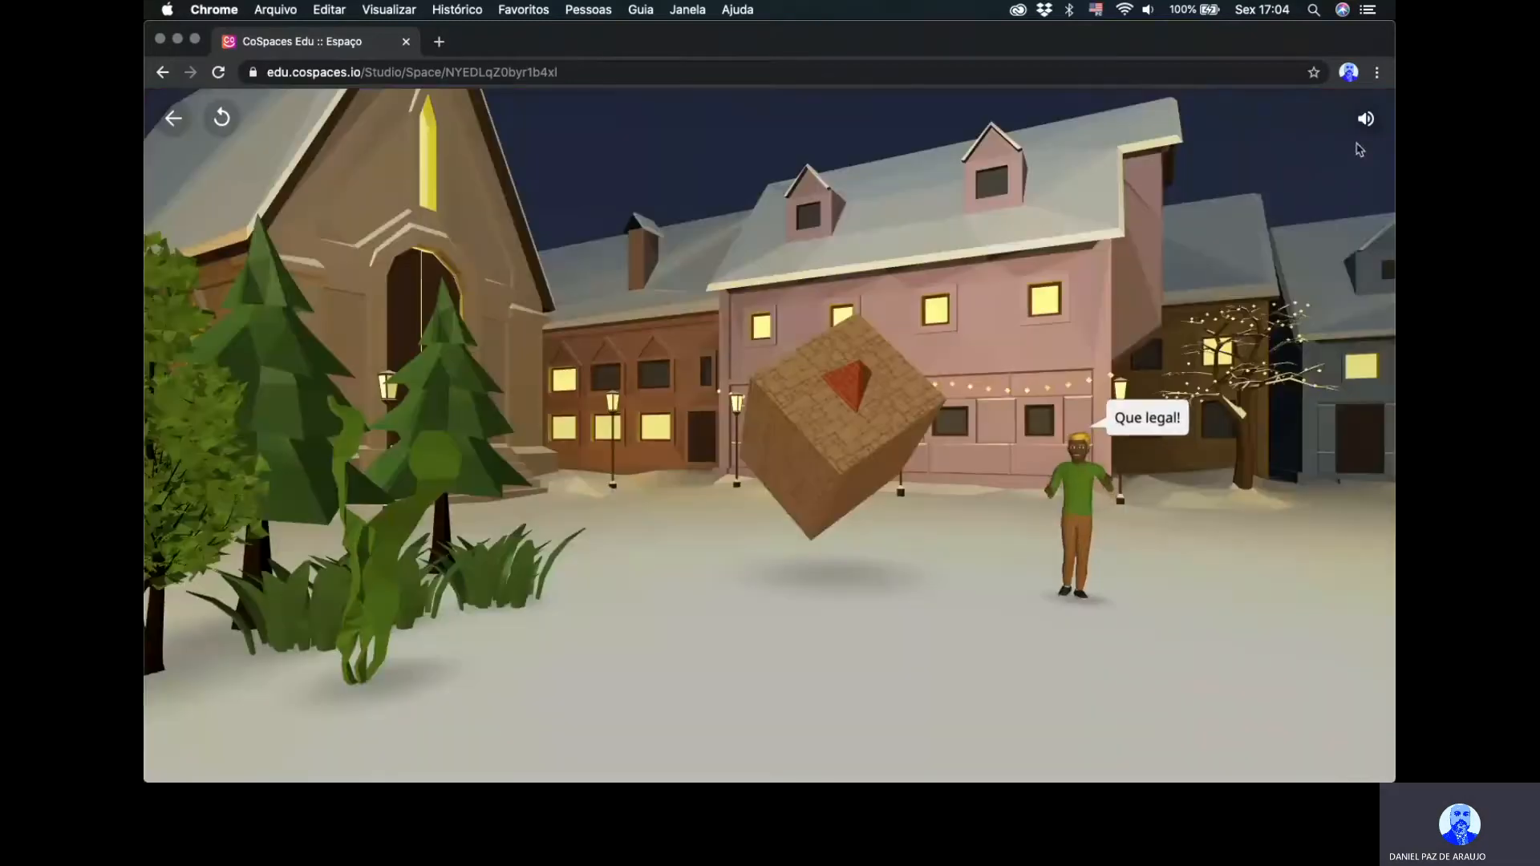
{"action": "left_click", "coordinate": [1079, 505]}
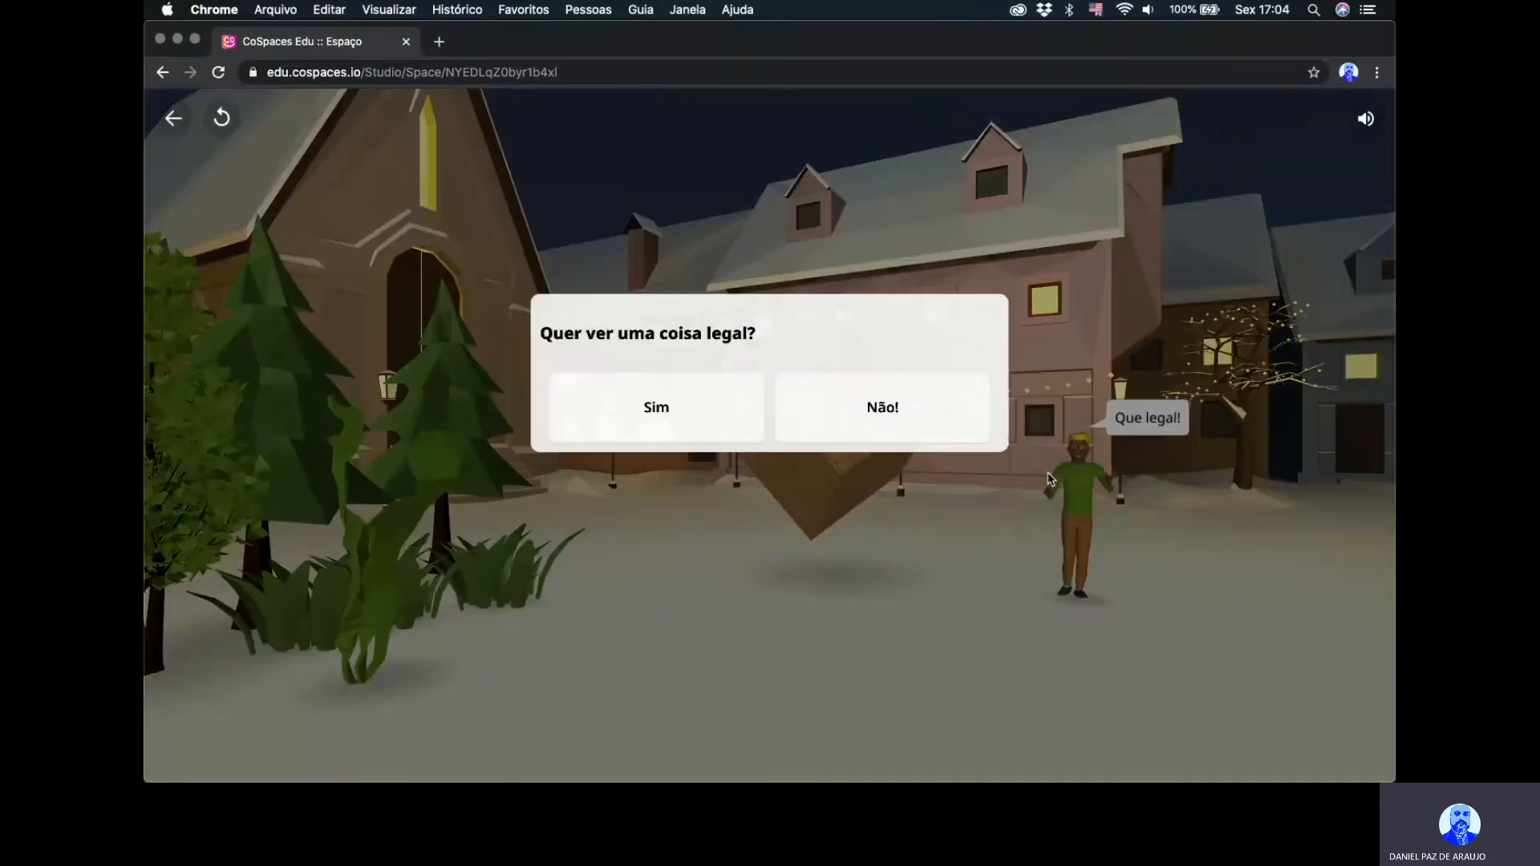
{"action": "left_click", "coordinate": [656, 406]}
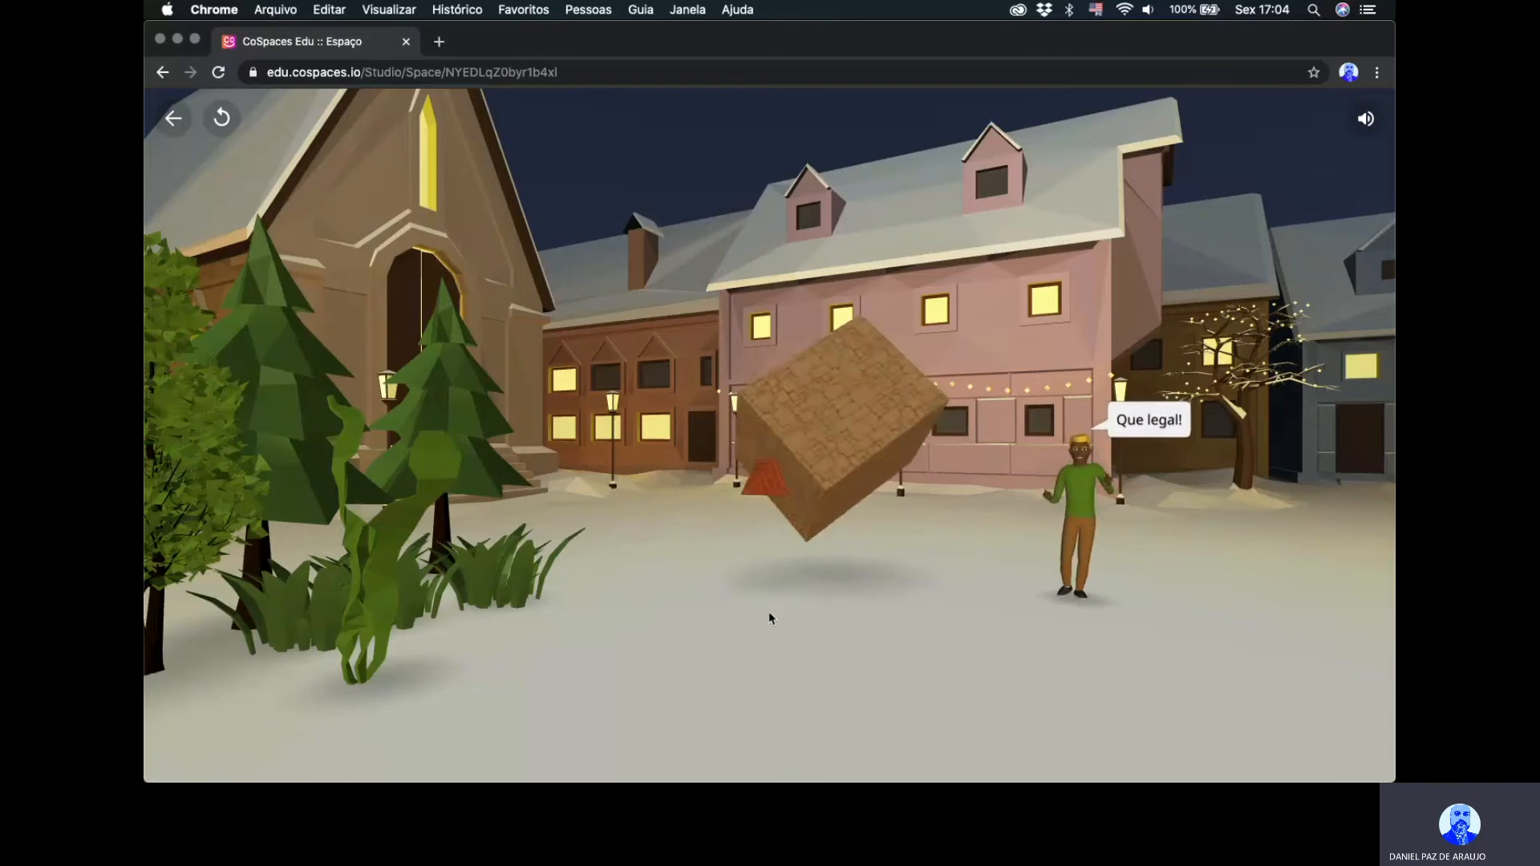
{"action": "left_click_drag", "start_coordinate": [771, 614], "coordinate": [815, 603]}
{"action": "scroll", "coordinate": [815, 604], "scroll_direction": "down", "scroll_amount": 10}
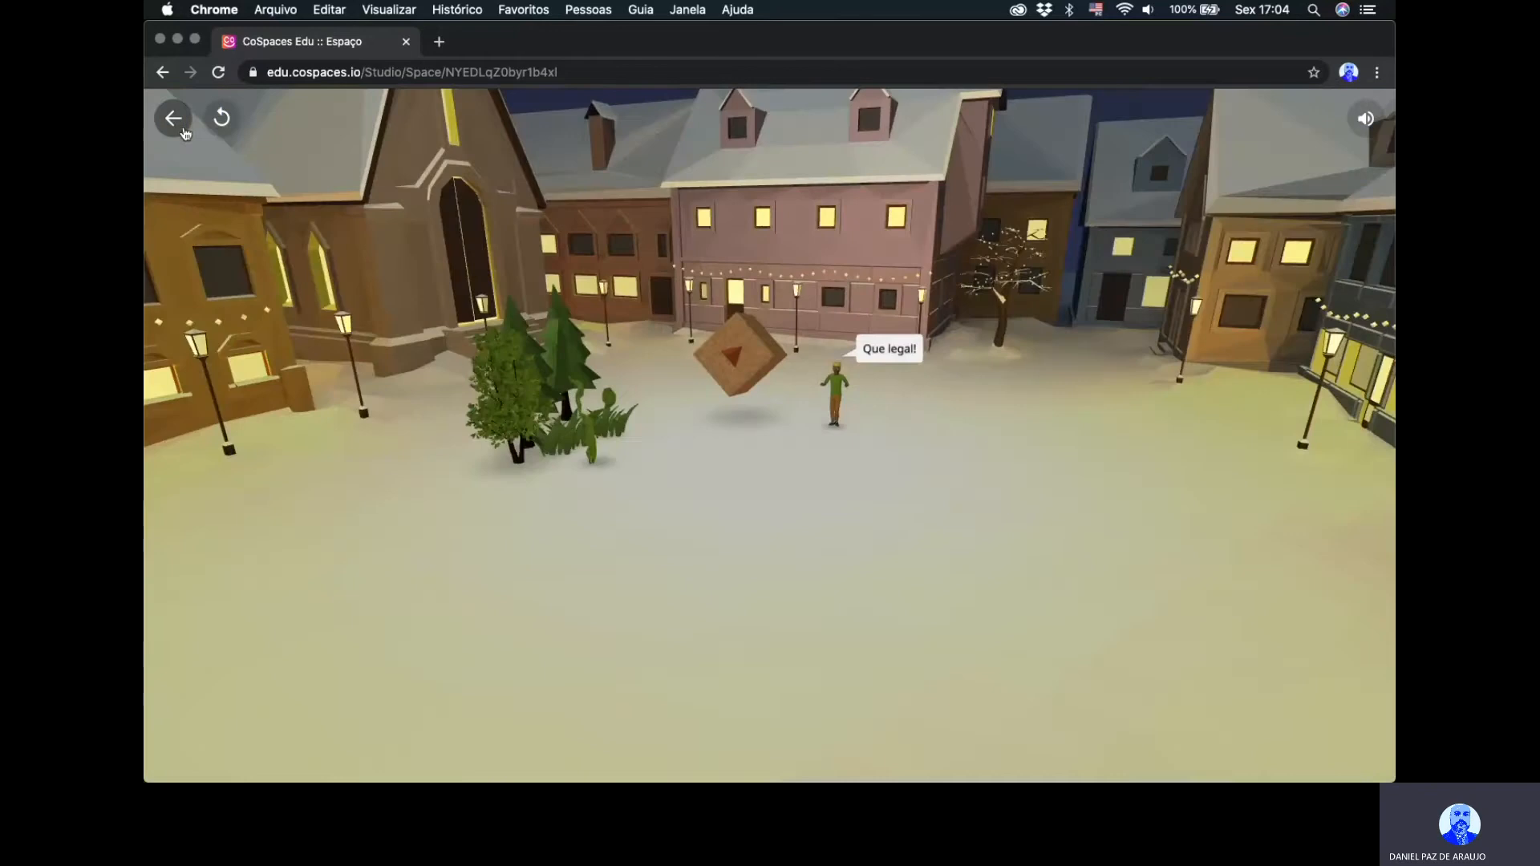
{"action": "left_click", "coordinate": [174, 119]}
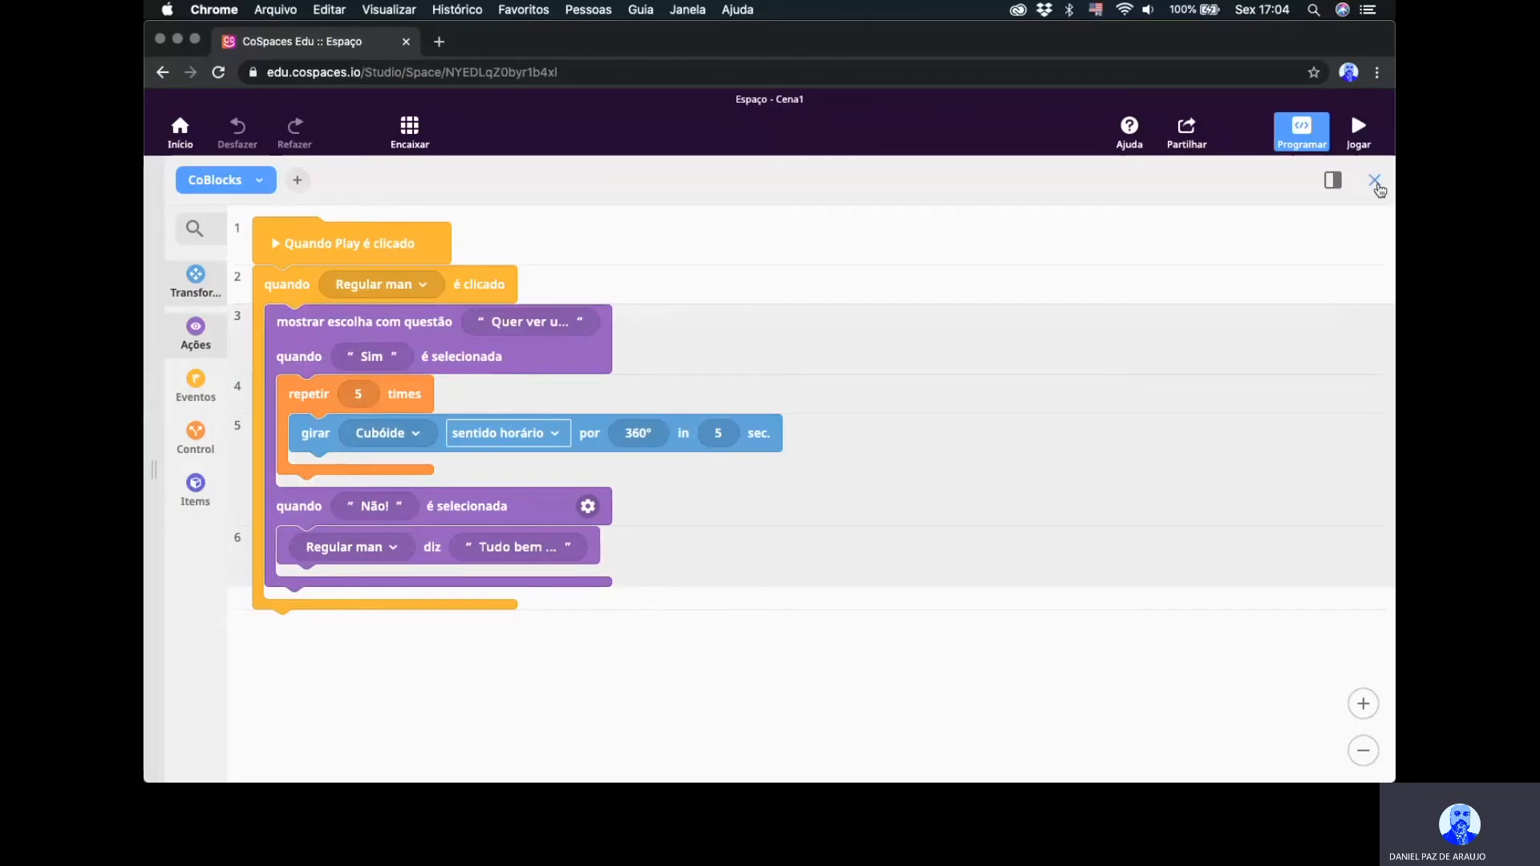
{"action": "left_click", "coordinate": [1377, 184]}
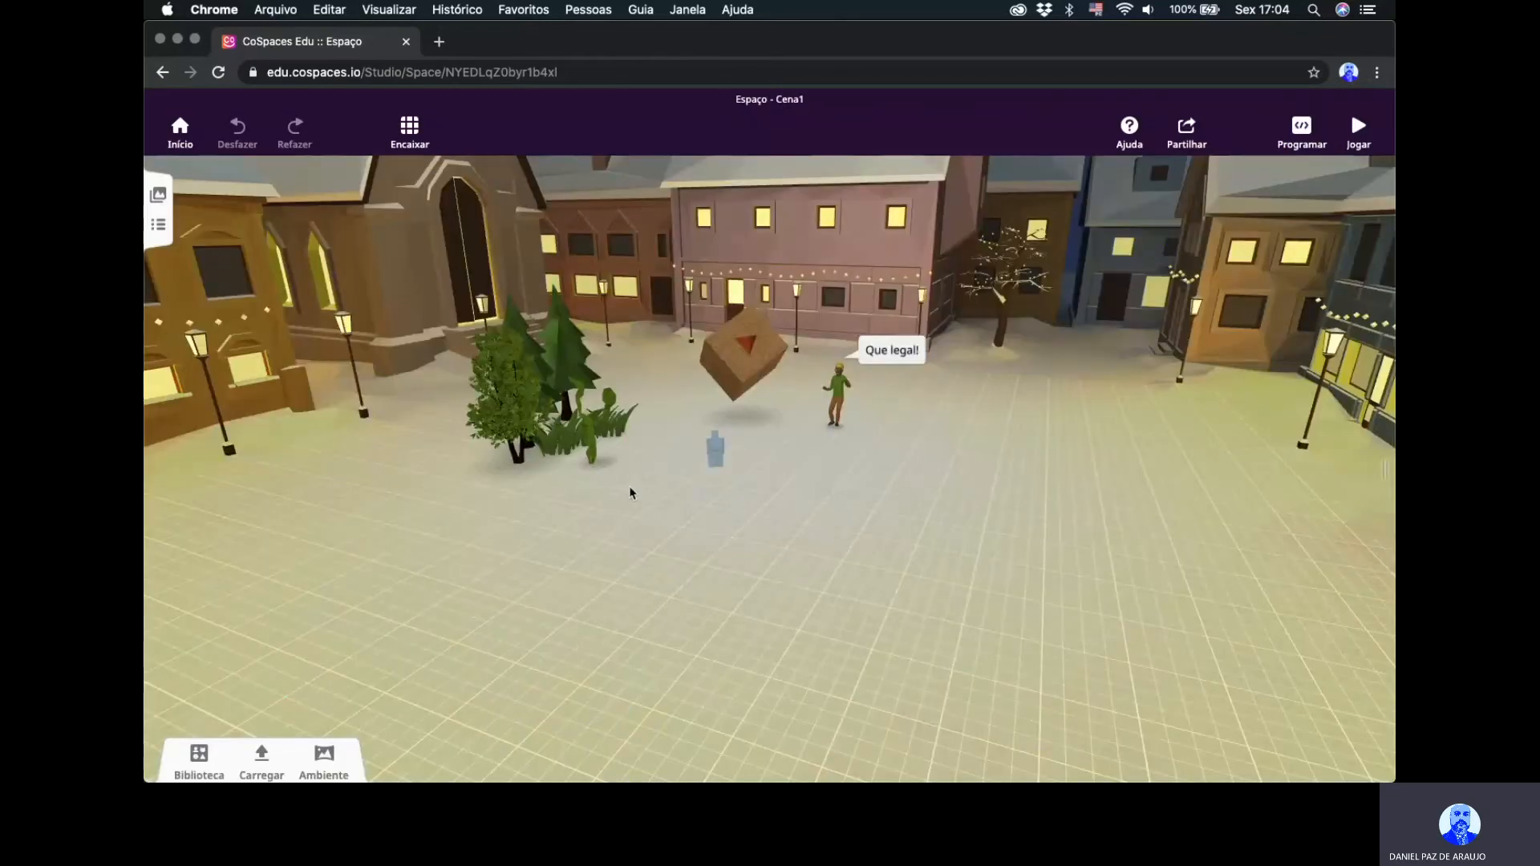
Share the space under the name "Espaço" with its privacy set to "Partilhar como não listado".
{"action": "left_click", "coordinate": [1186, 129]}
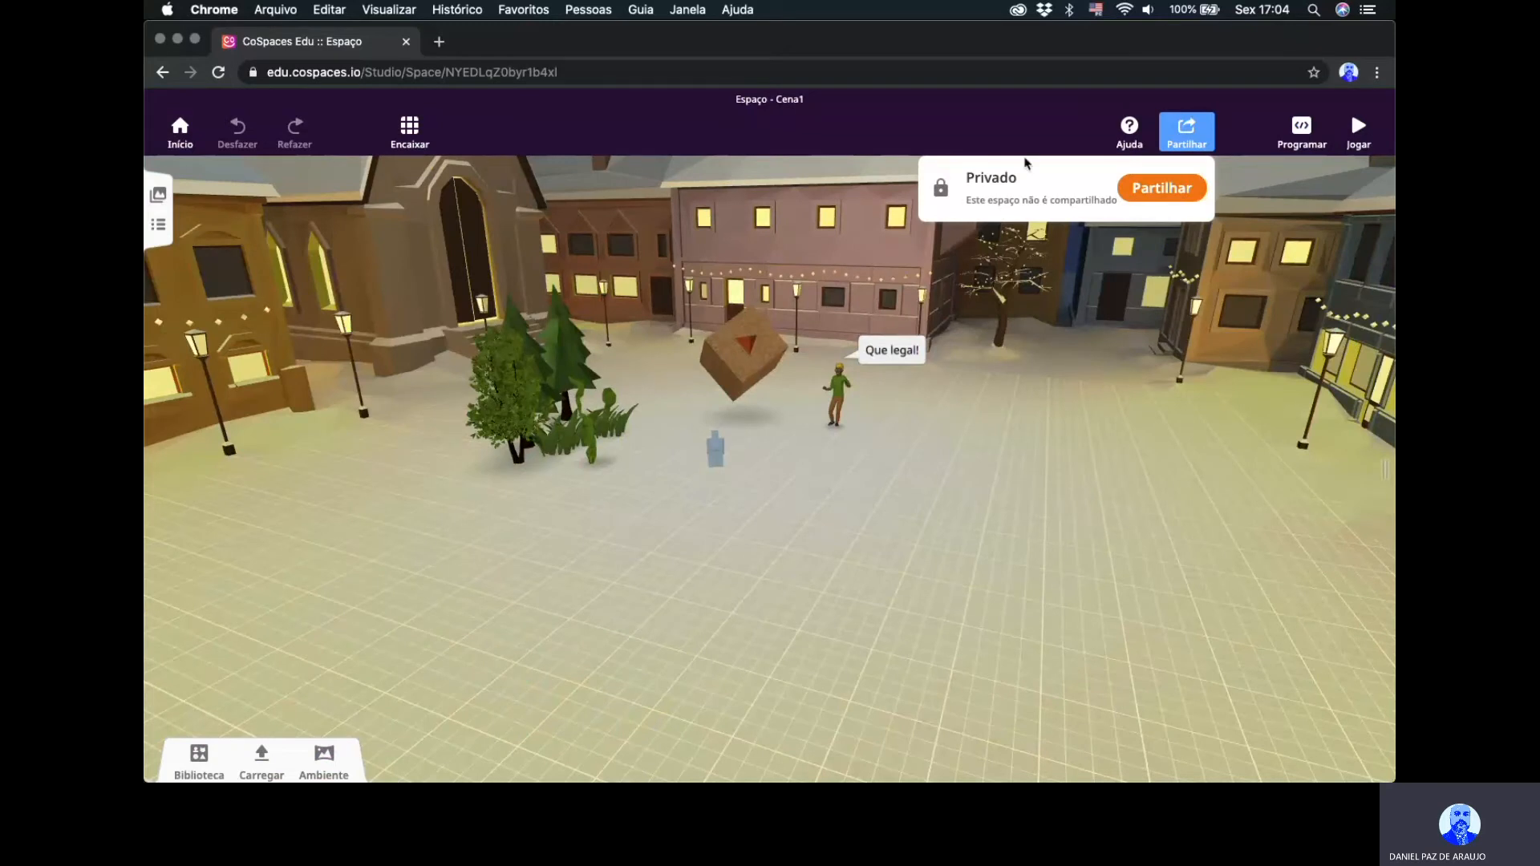
{"action": "left_click", "coordinate": [1172, 193]}
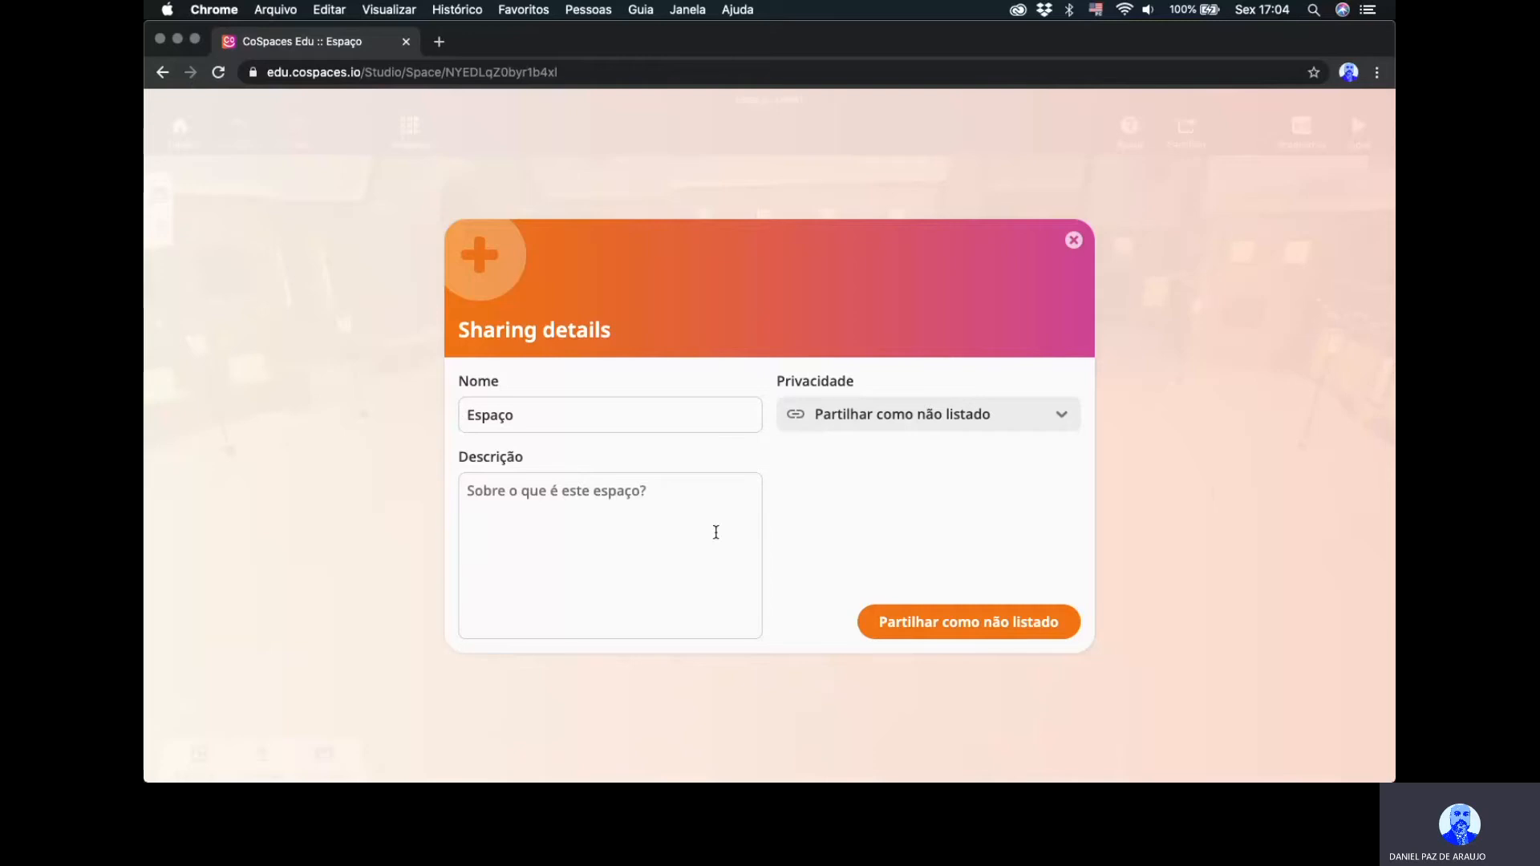
{"action": "left_click", "coordinate": [928, 417]}
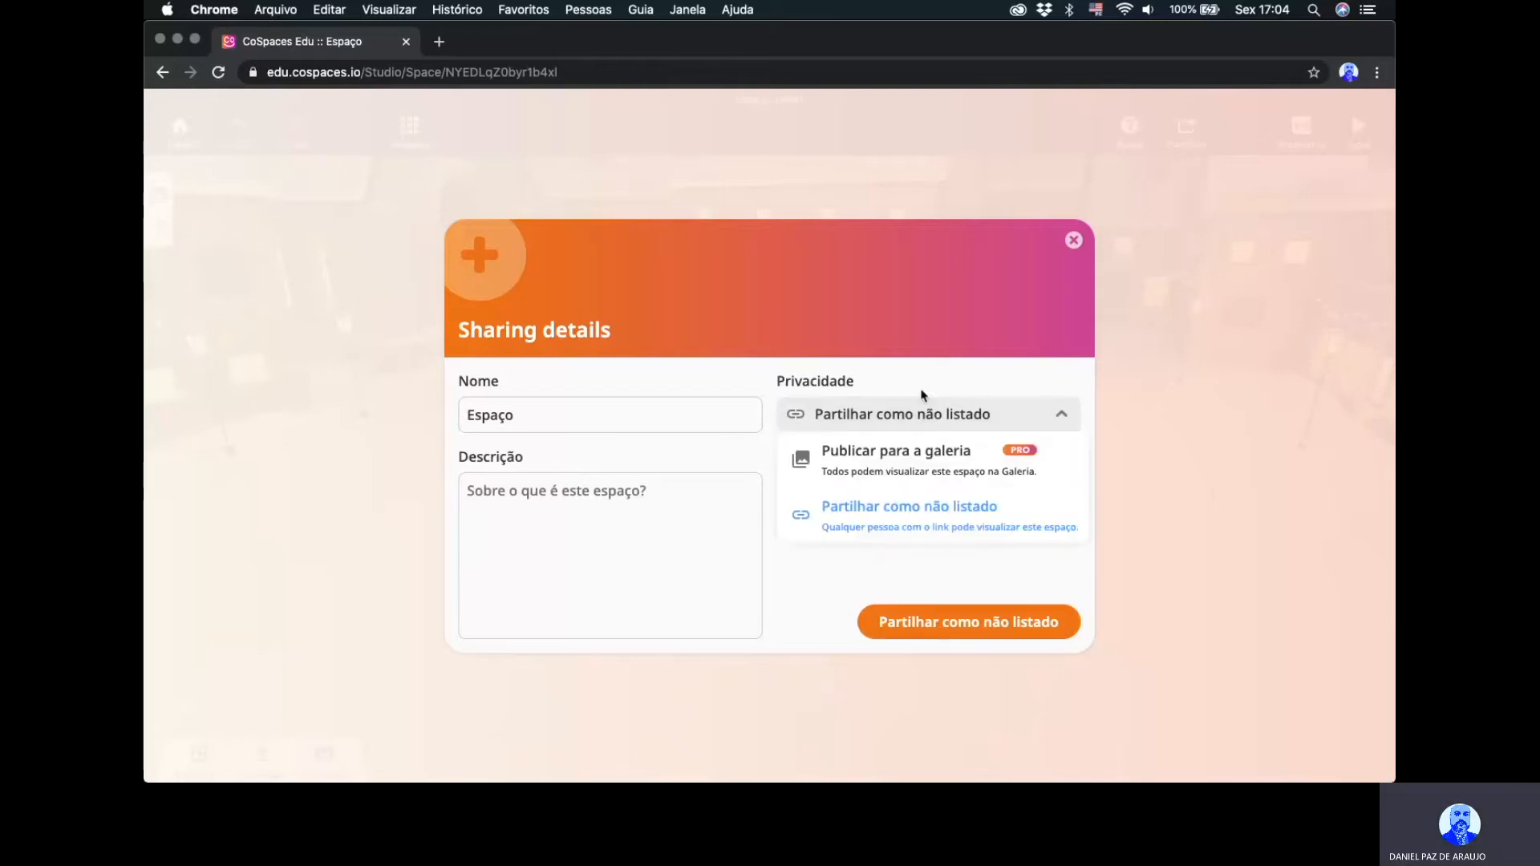
{"action": "left_click", "coordinate": [959, 390]}
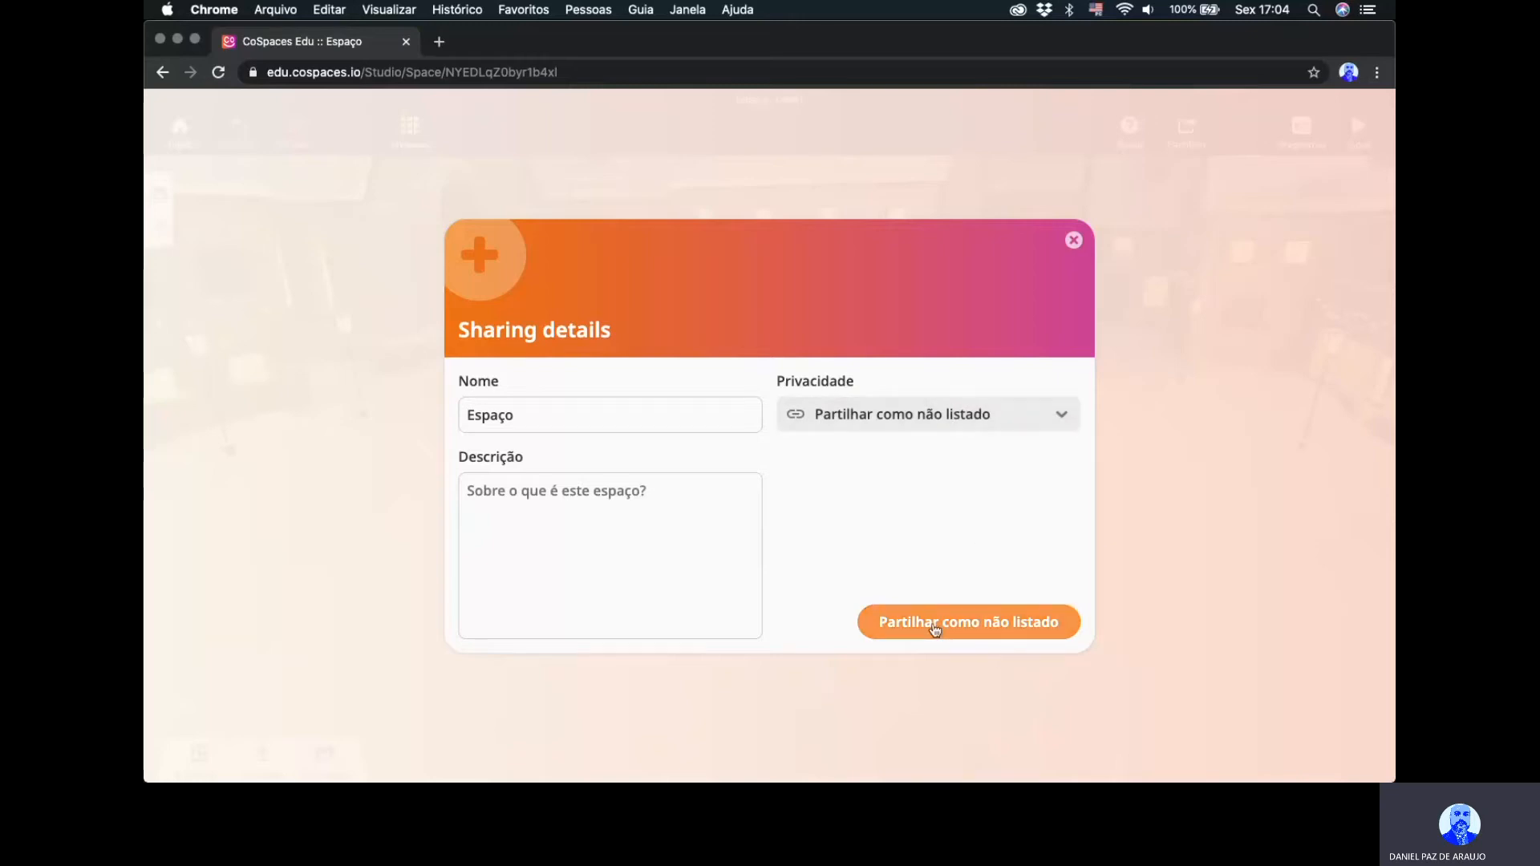
{"action": "left_click", "coordinate": [935, 626]}
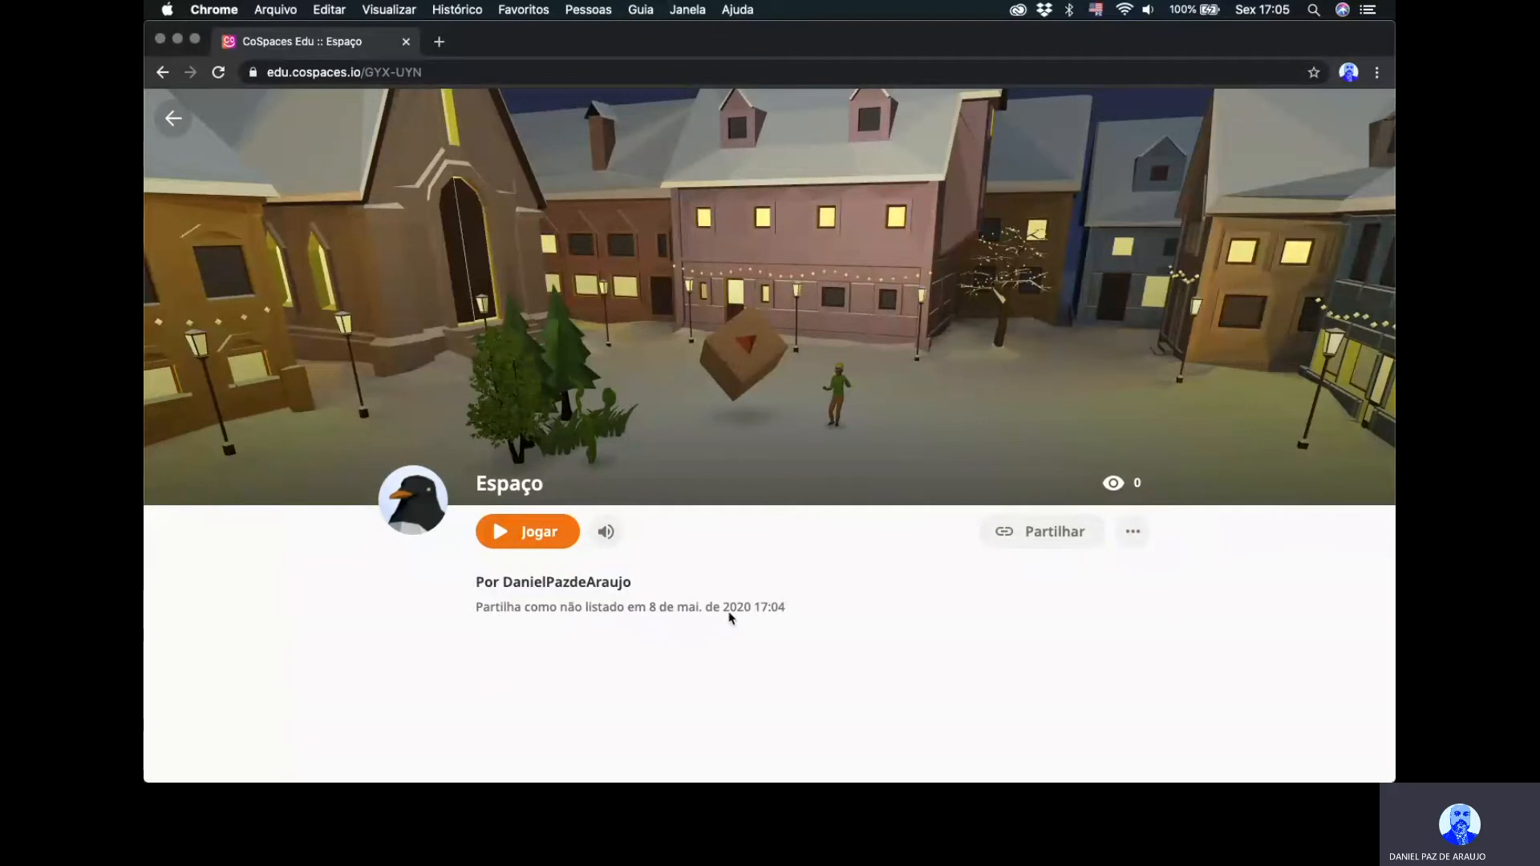
Open the sharing information of the published space and copy its direct link.
{"action": "left_click", "coordinate": [1133, 531]}
{"action": "left_click", "coordinate": [1069, 425]}
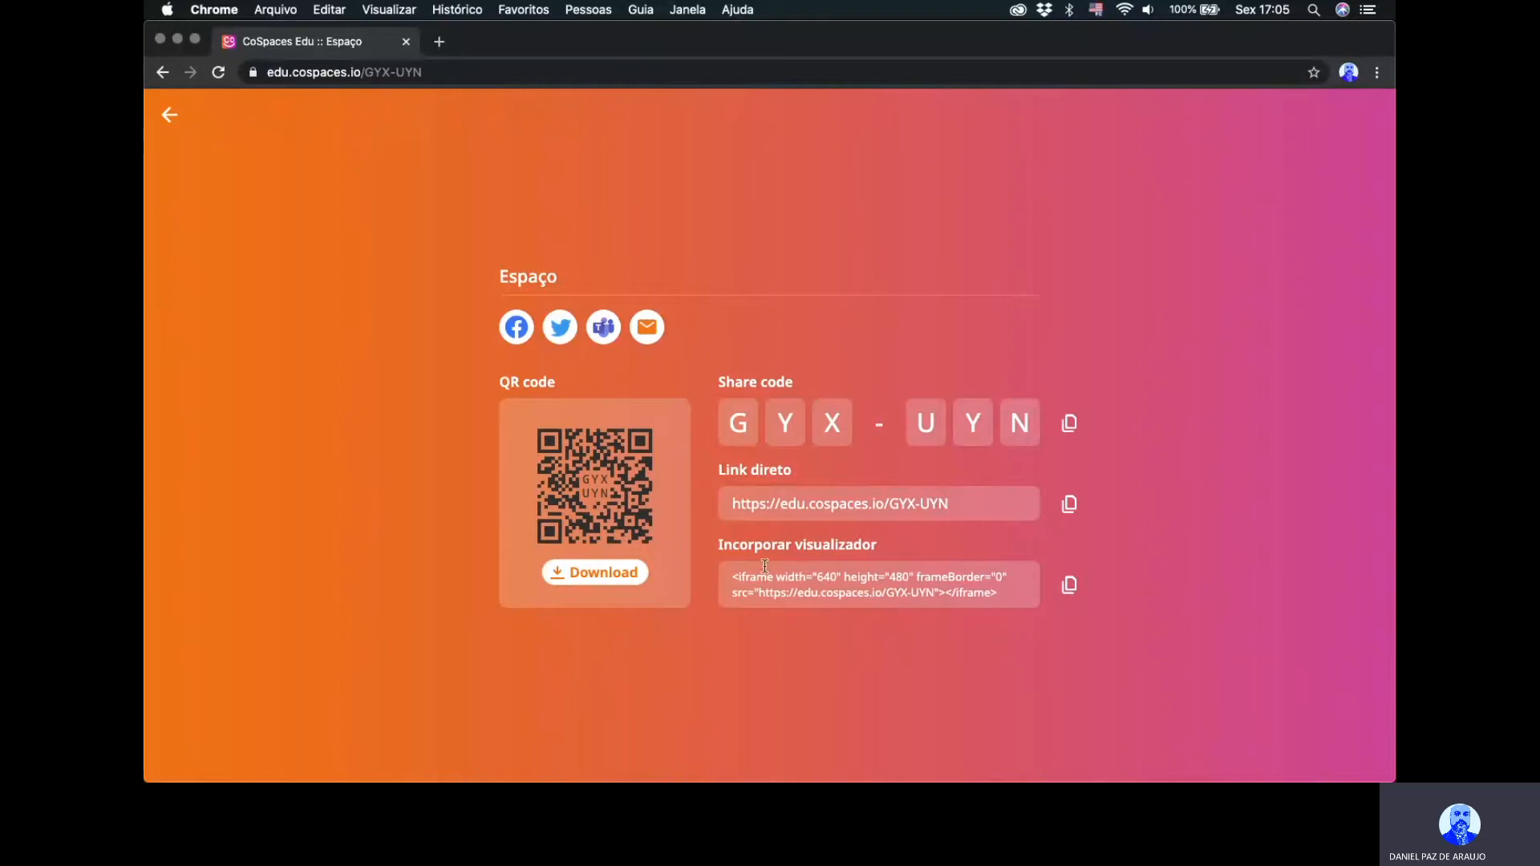
{"action": "left_click_drag", "start_coordinate": [796, 495], "coordinate": [725, 496]}
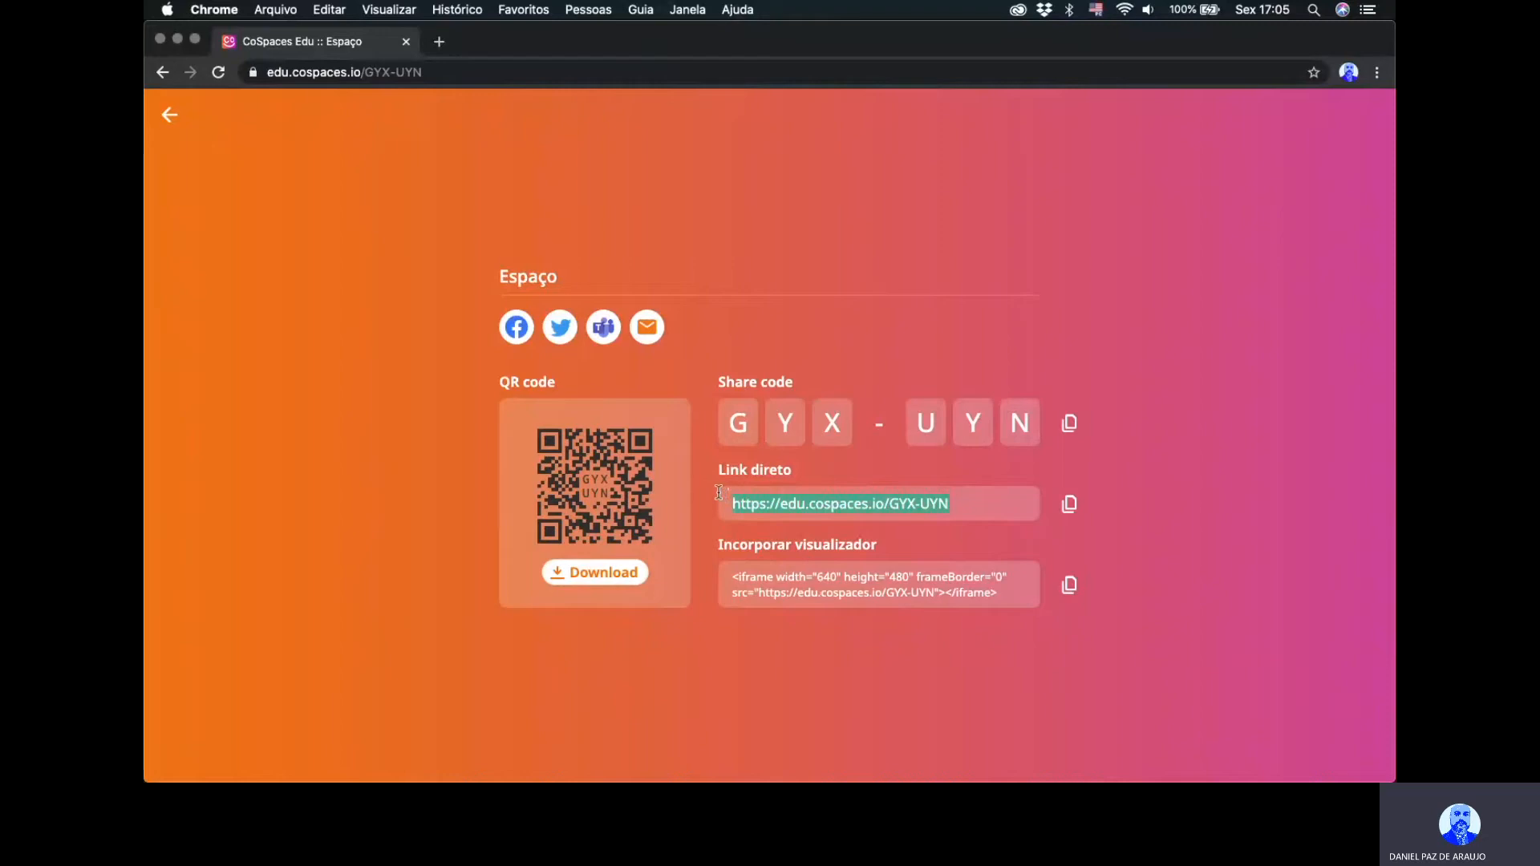
{"action": "key", "text": "super+c"}
Open the copied link in an incognito window, play the shared space and look around, and close that window.
{"action": "key", "text": "super+shift+n"}
{"action": "key", "text": "super+v"}
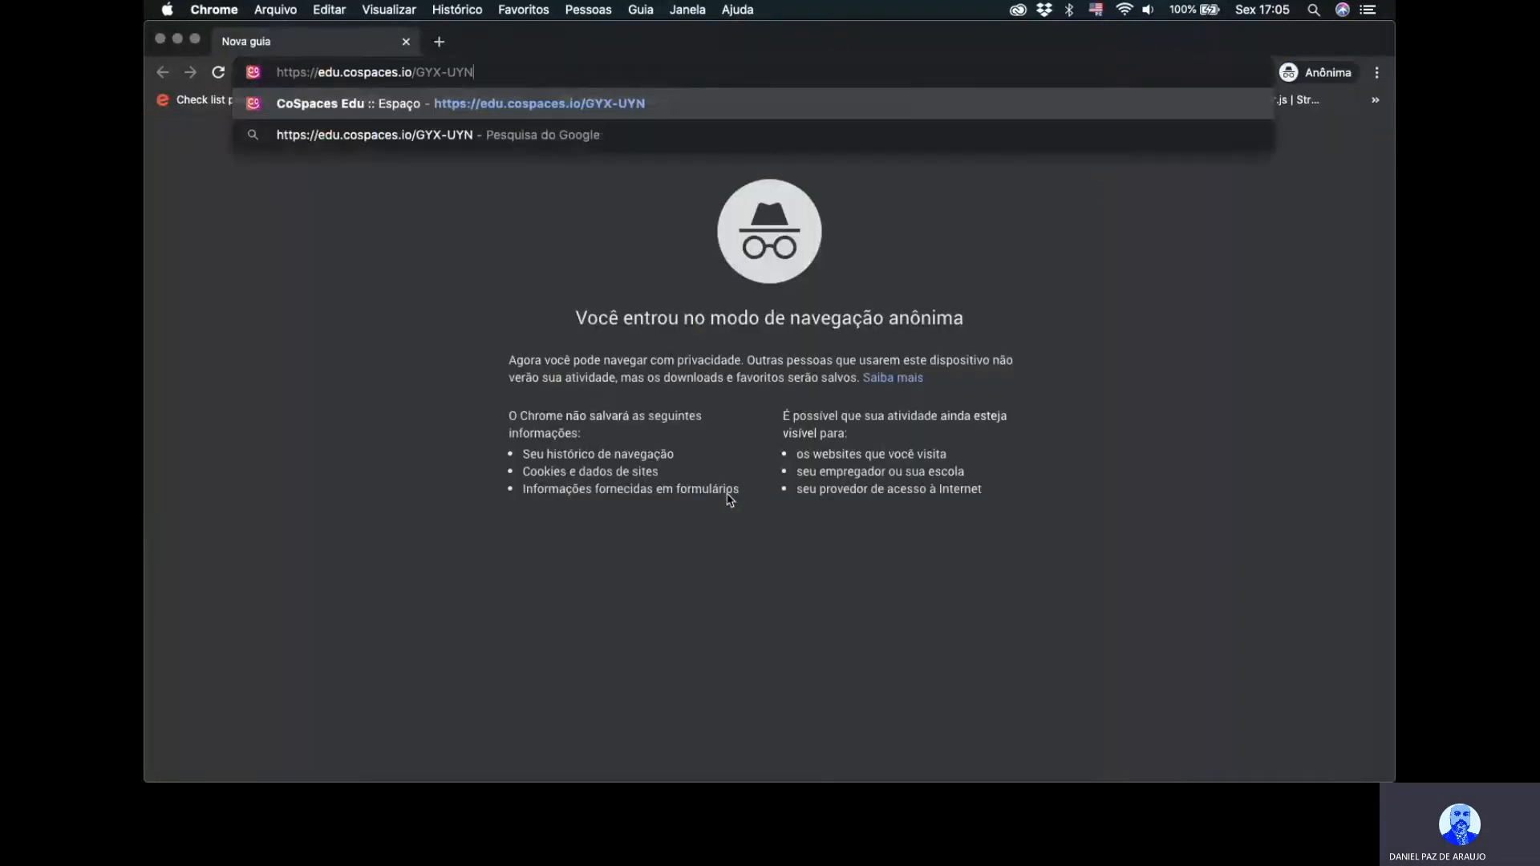
{"action": "key", "text": "Return"}
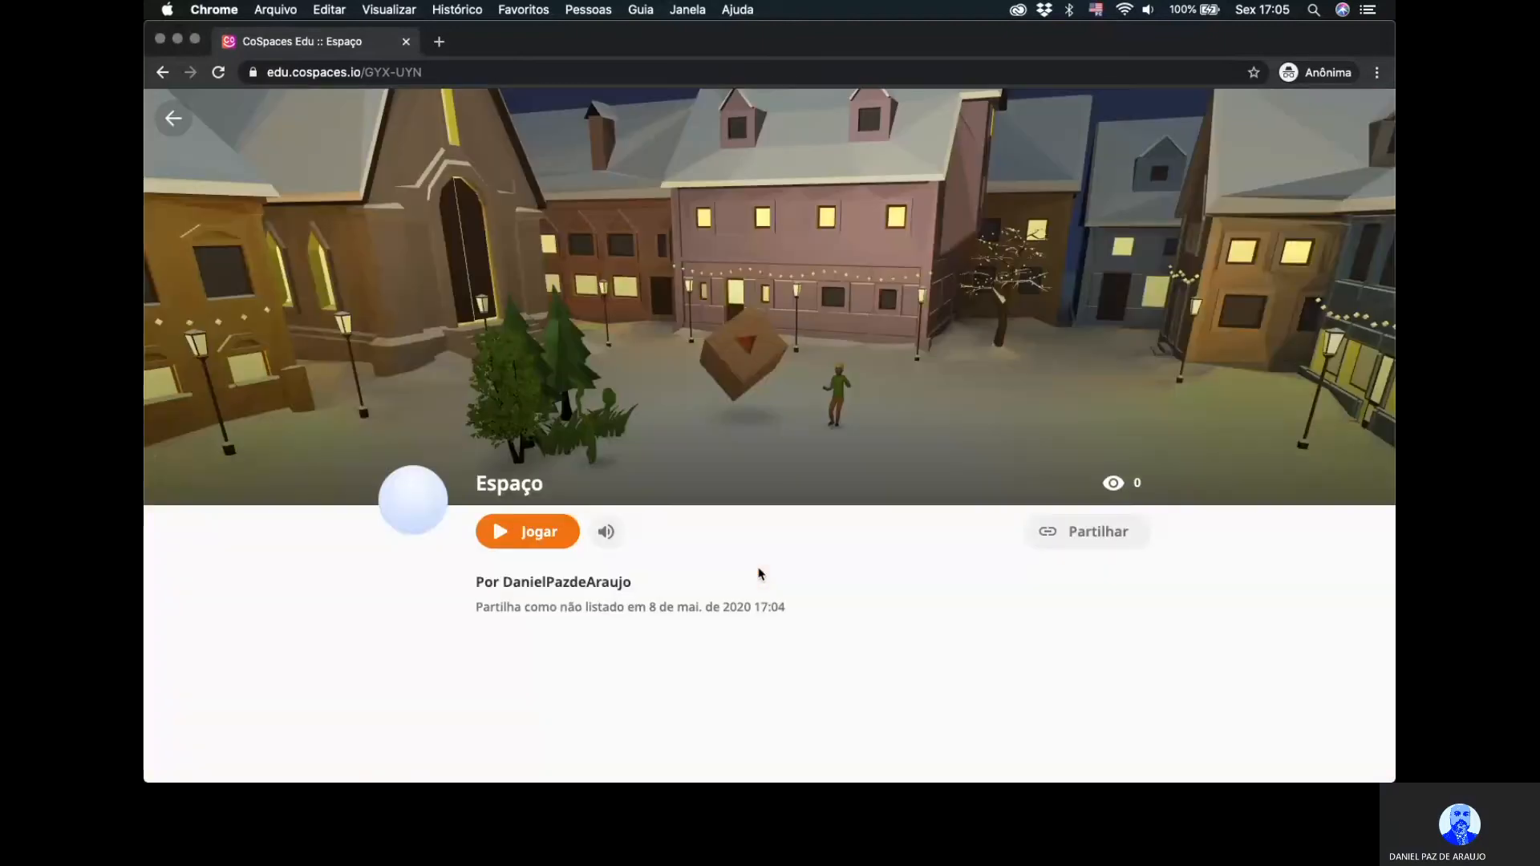
{"action": "left_click", "coordinate": [528, 532]}
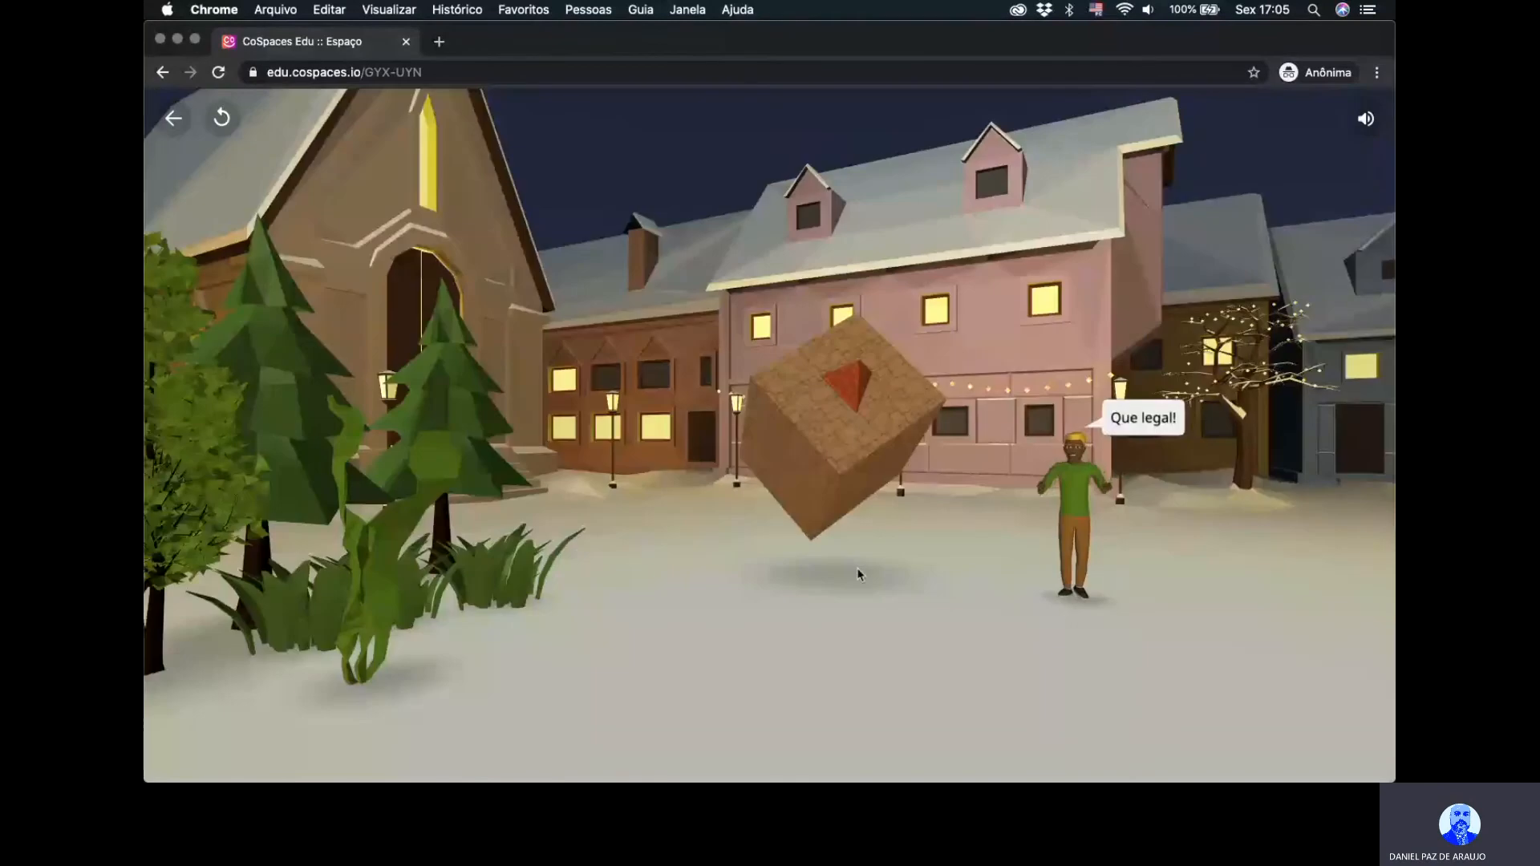
{"action": "left_click_drag", "start_coordinate": [974, 577], "coordinate": [1013, 531]}
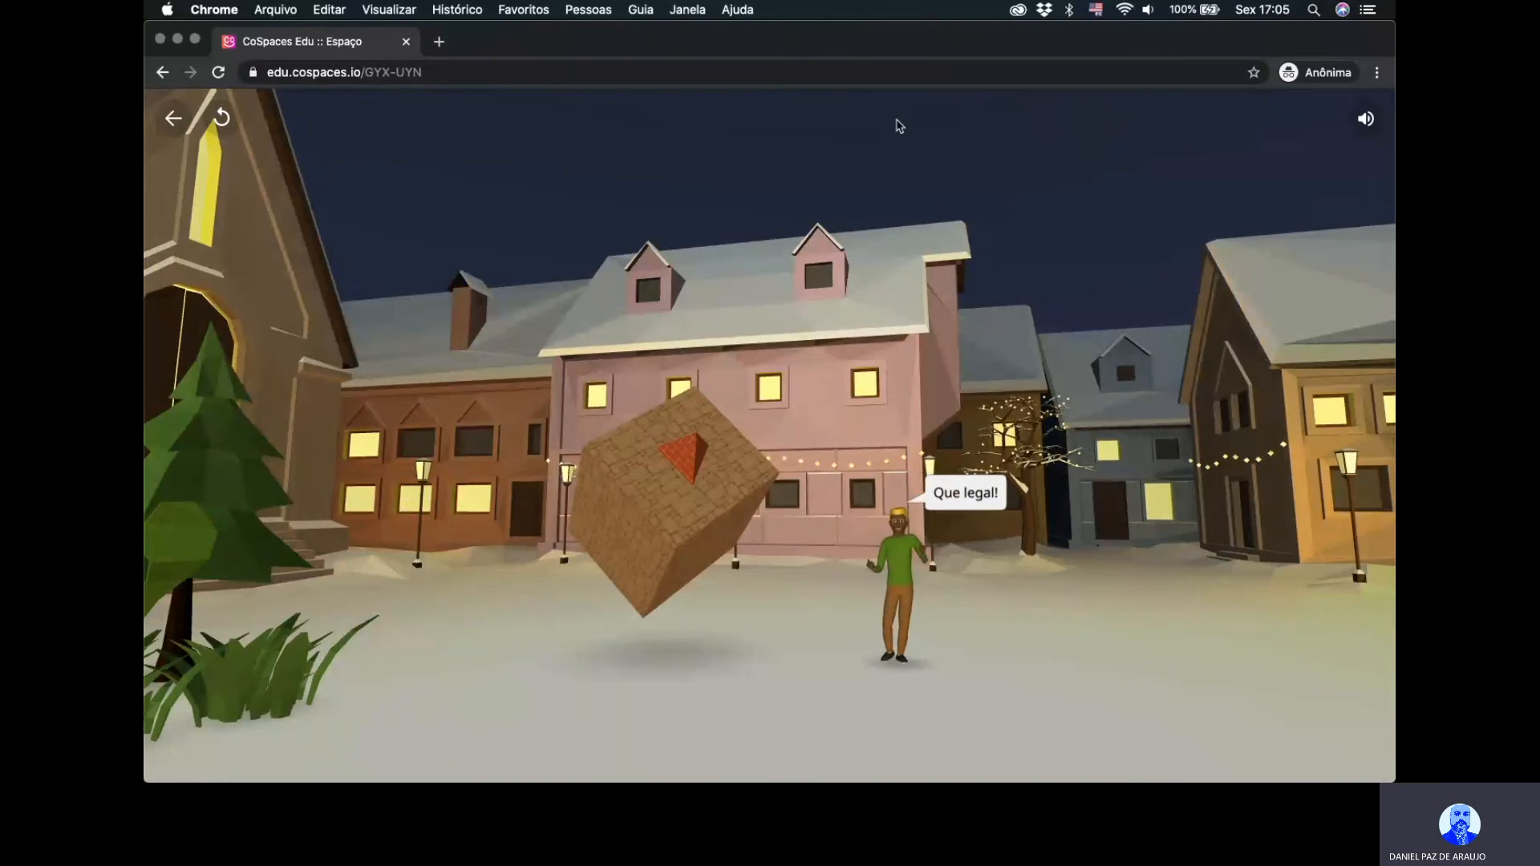
{"action": "left_click", "coordinate": [160, 38]}
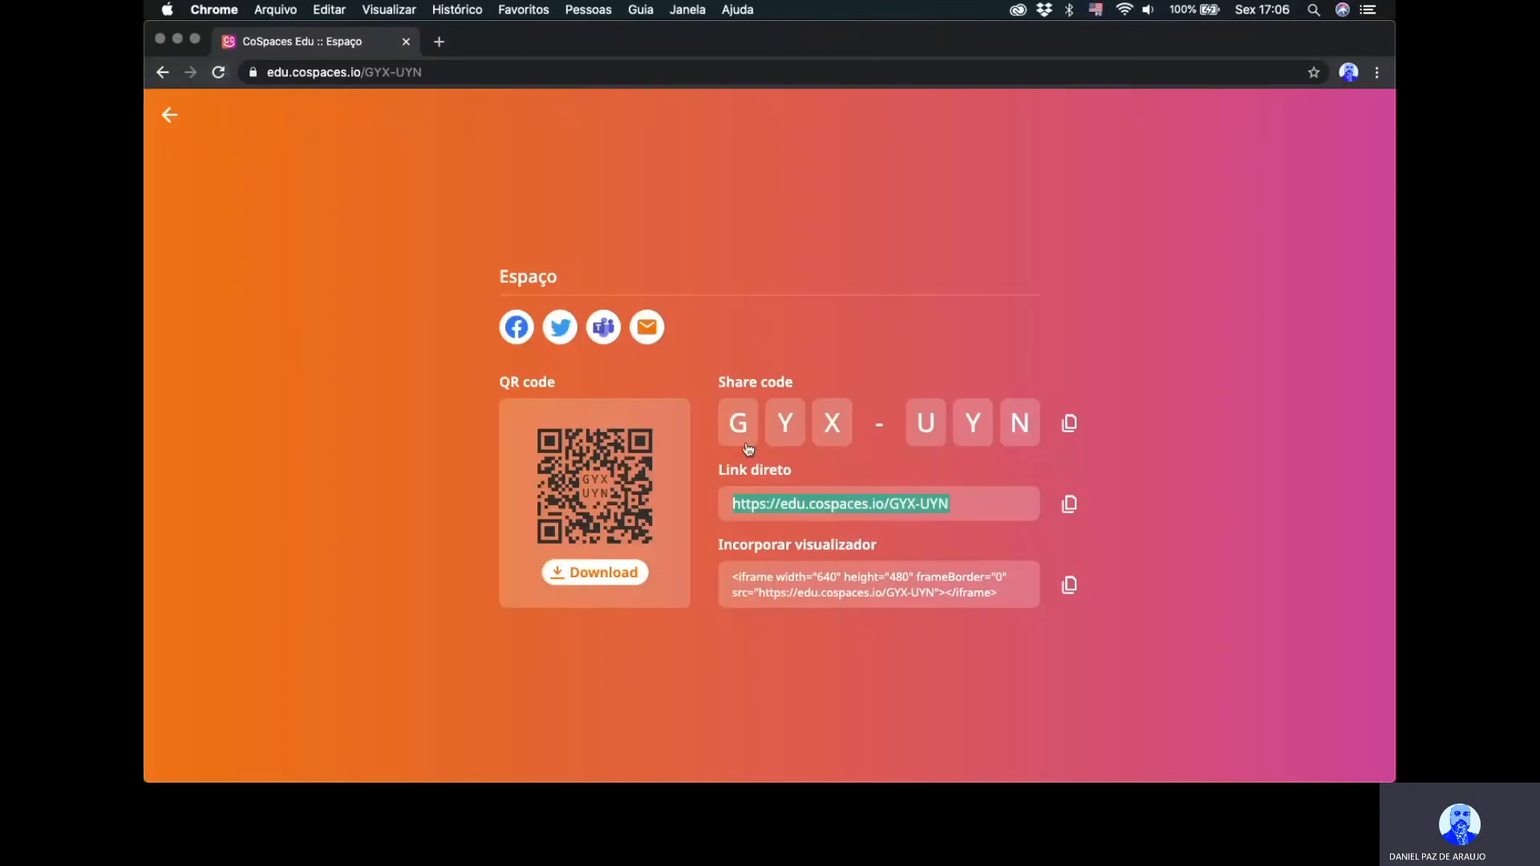
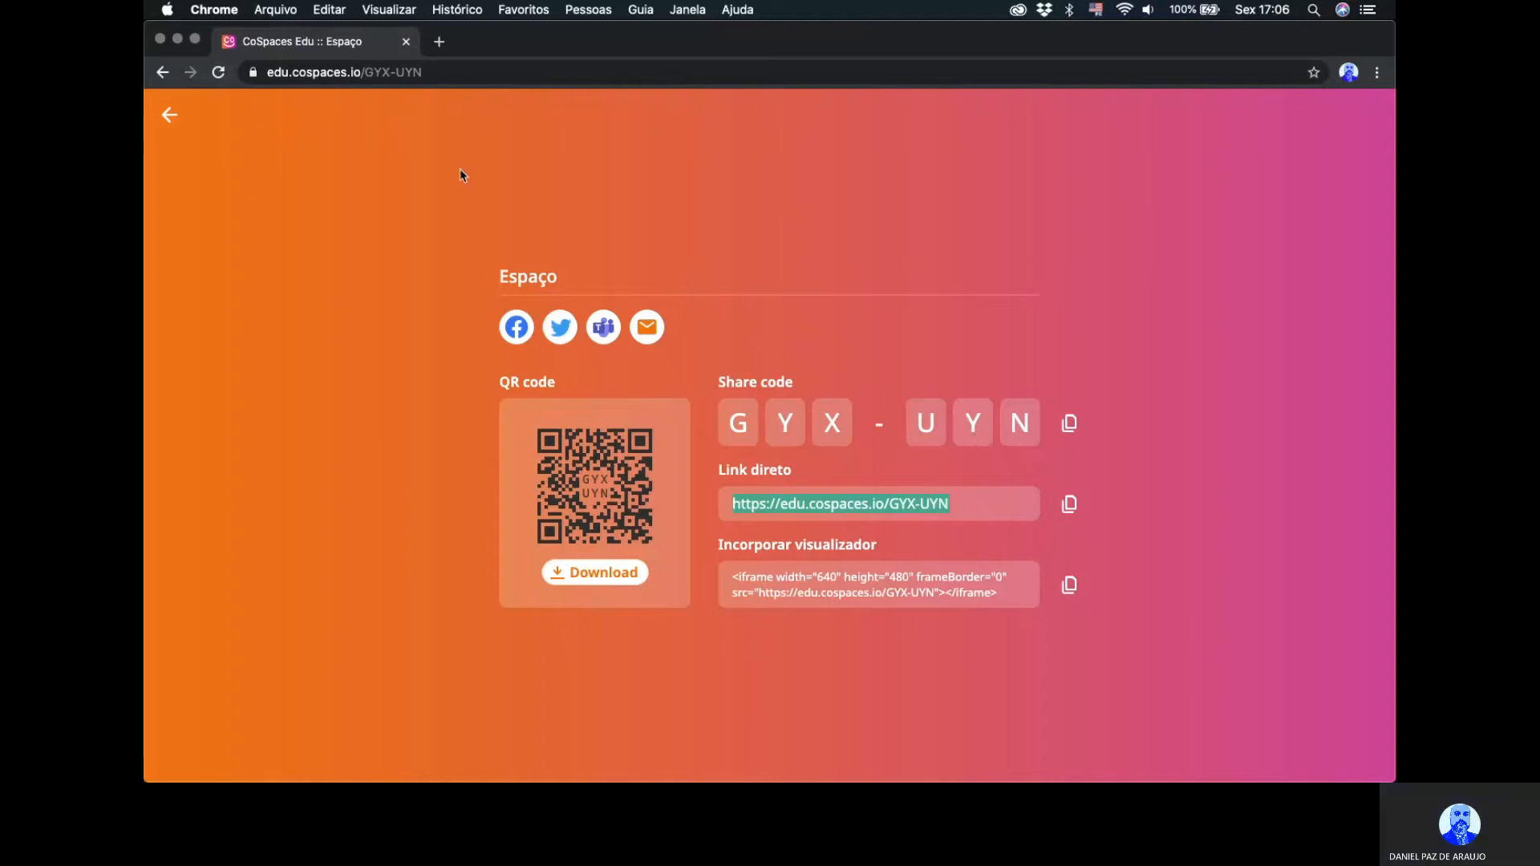
Leave the sharing pages and return to the scene editor of the space.
{"action": "left_click", "coordinate": [170, 117]}
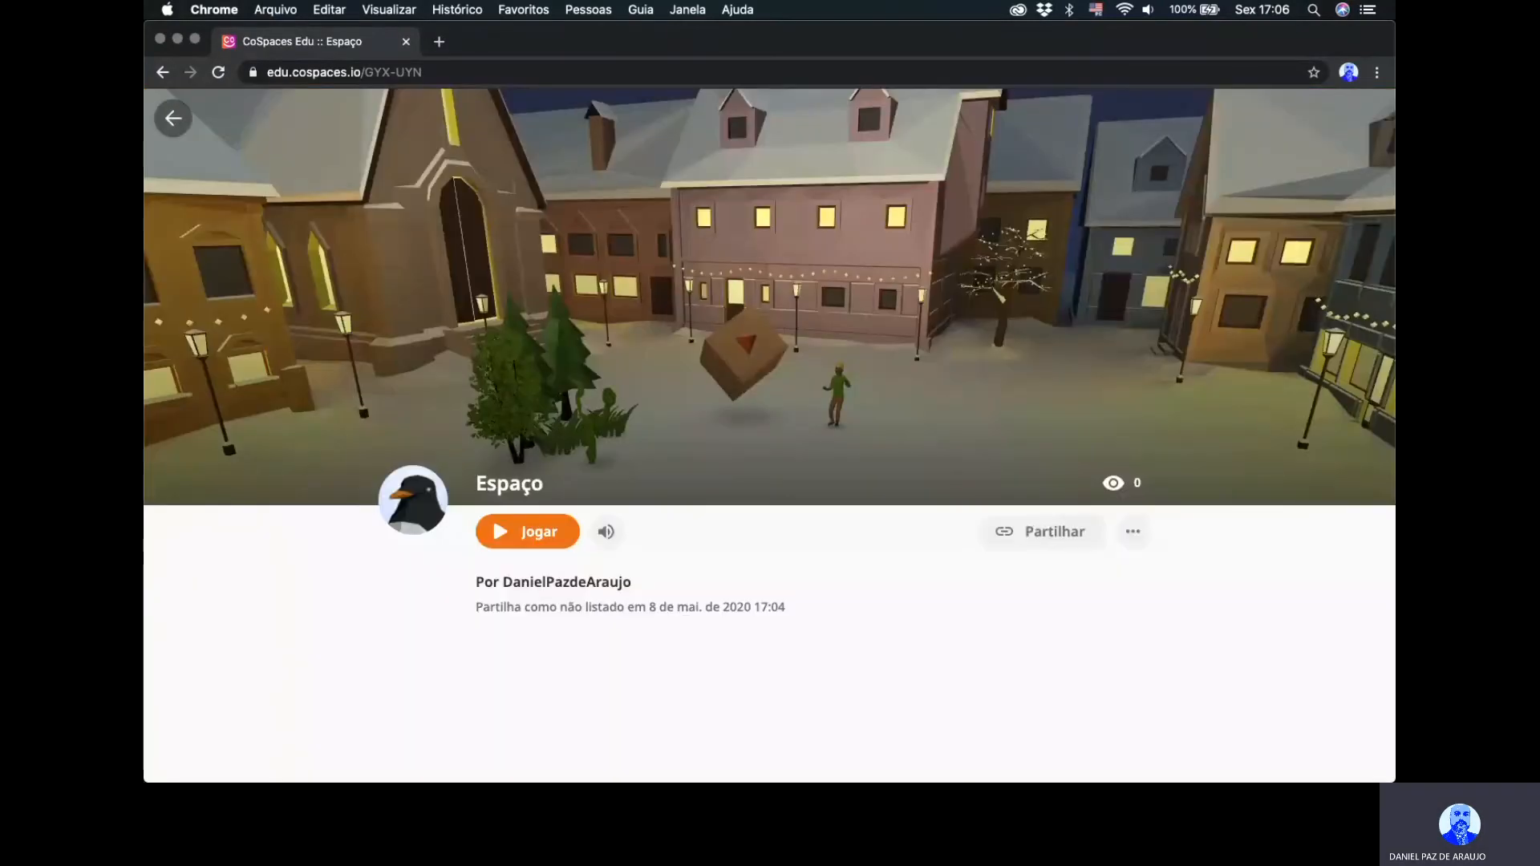
{"action": "left_click", "coordinate": [174, 118]}
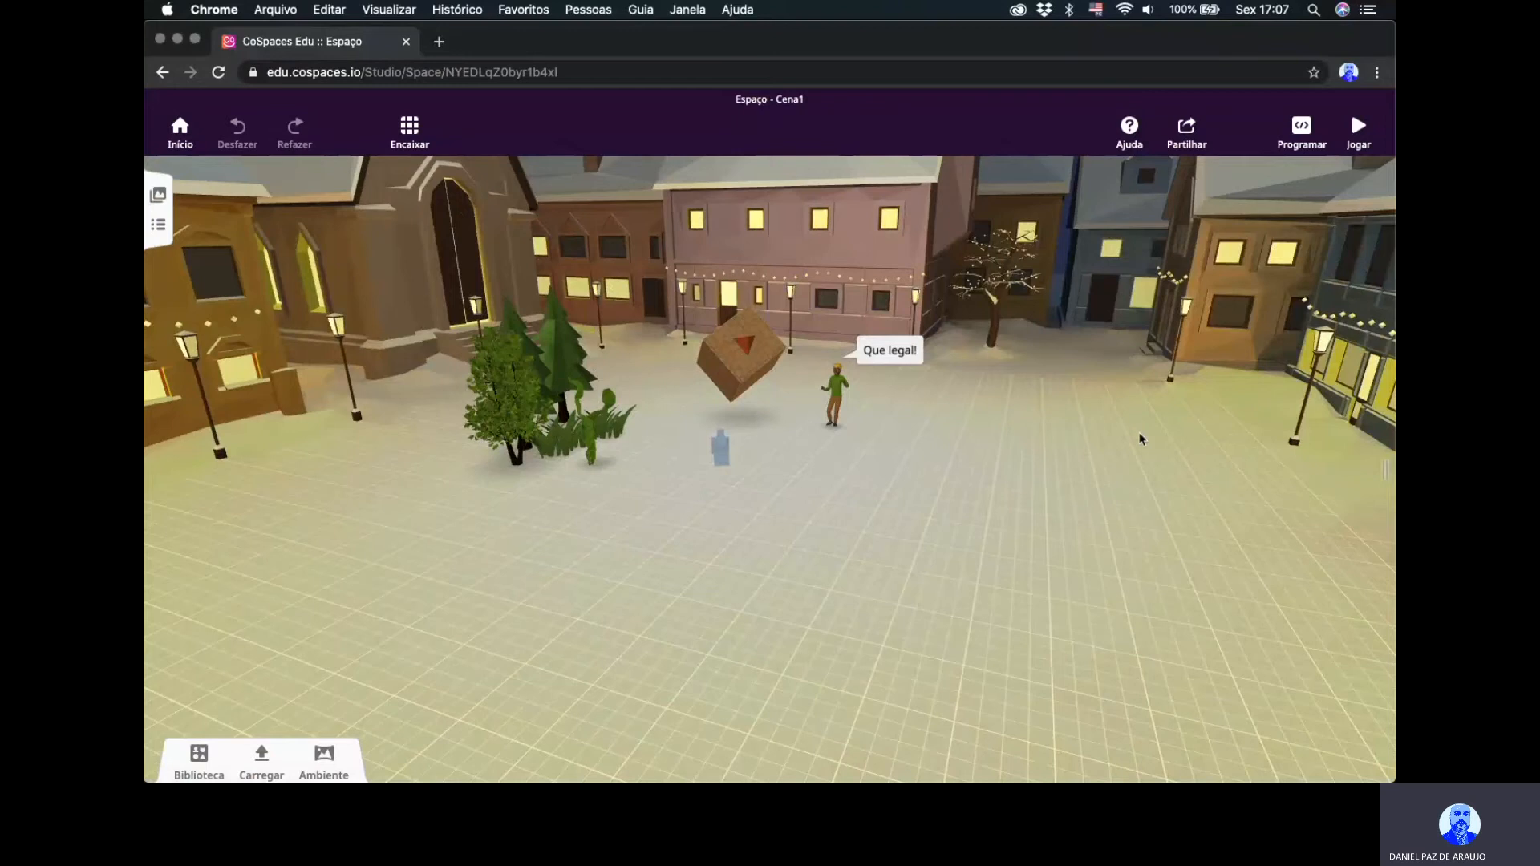
{"action": "left_click_drag", "start_coordinate": [680, 509], "coordinate": [776, 509]}
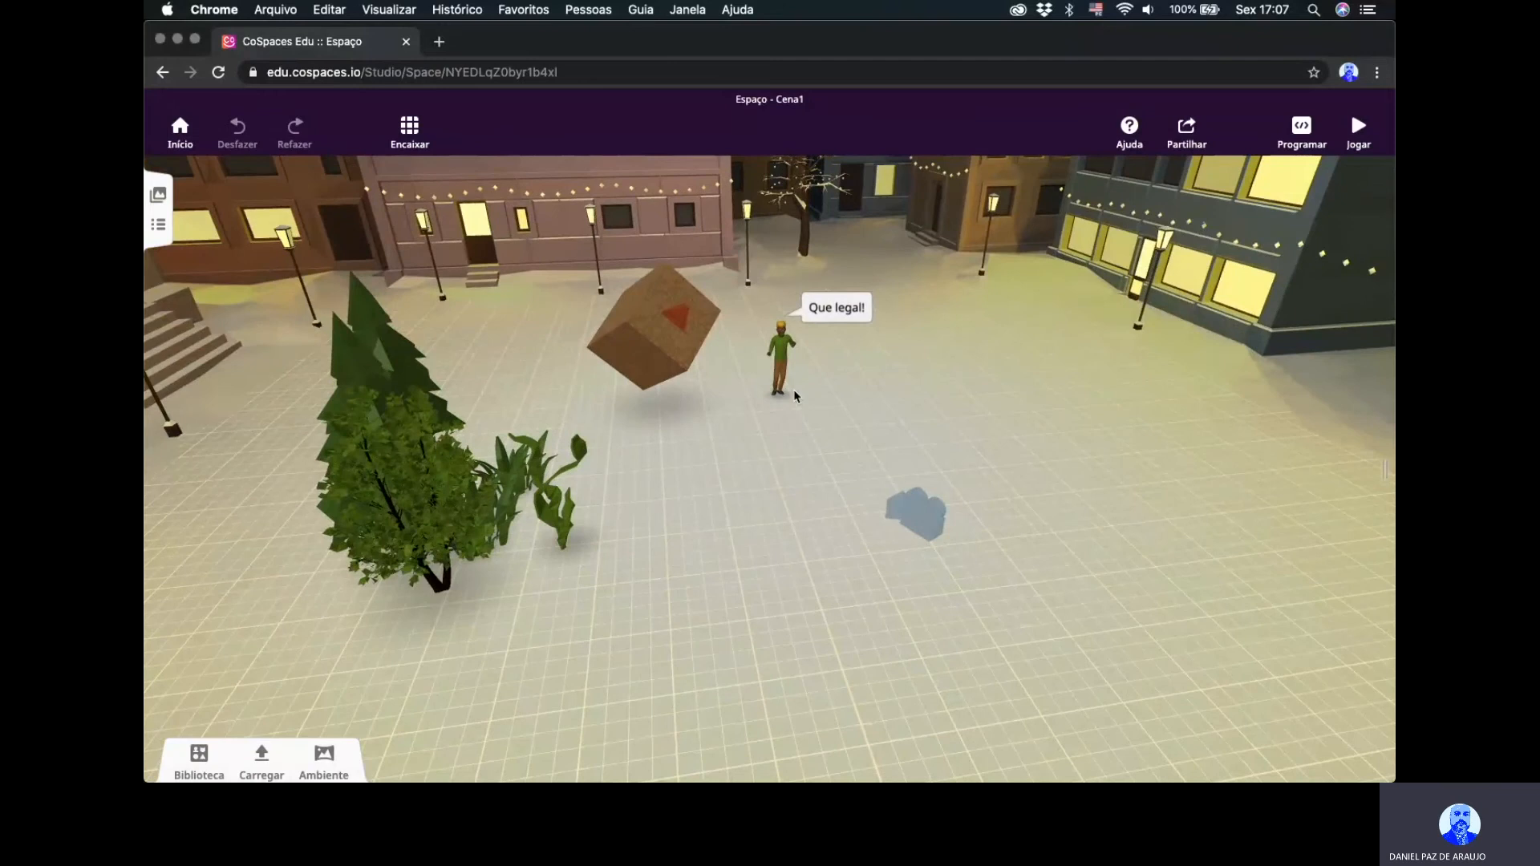
Add the first cloud from the library's Natureza objects near the man and raise it high above the scene.
{"action": "left_click", "coordinate": [199, 755]}
{"action": "left_click", "coordinate": [1370, 676]}
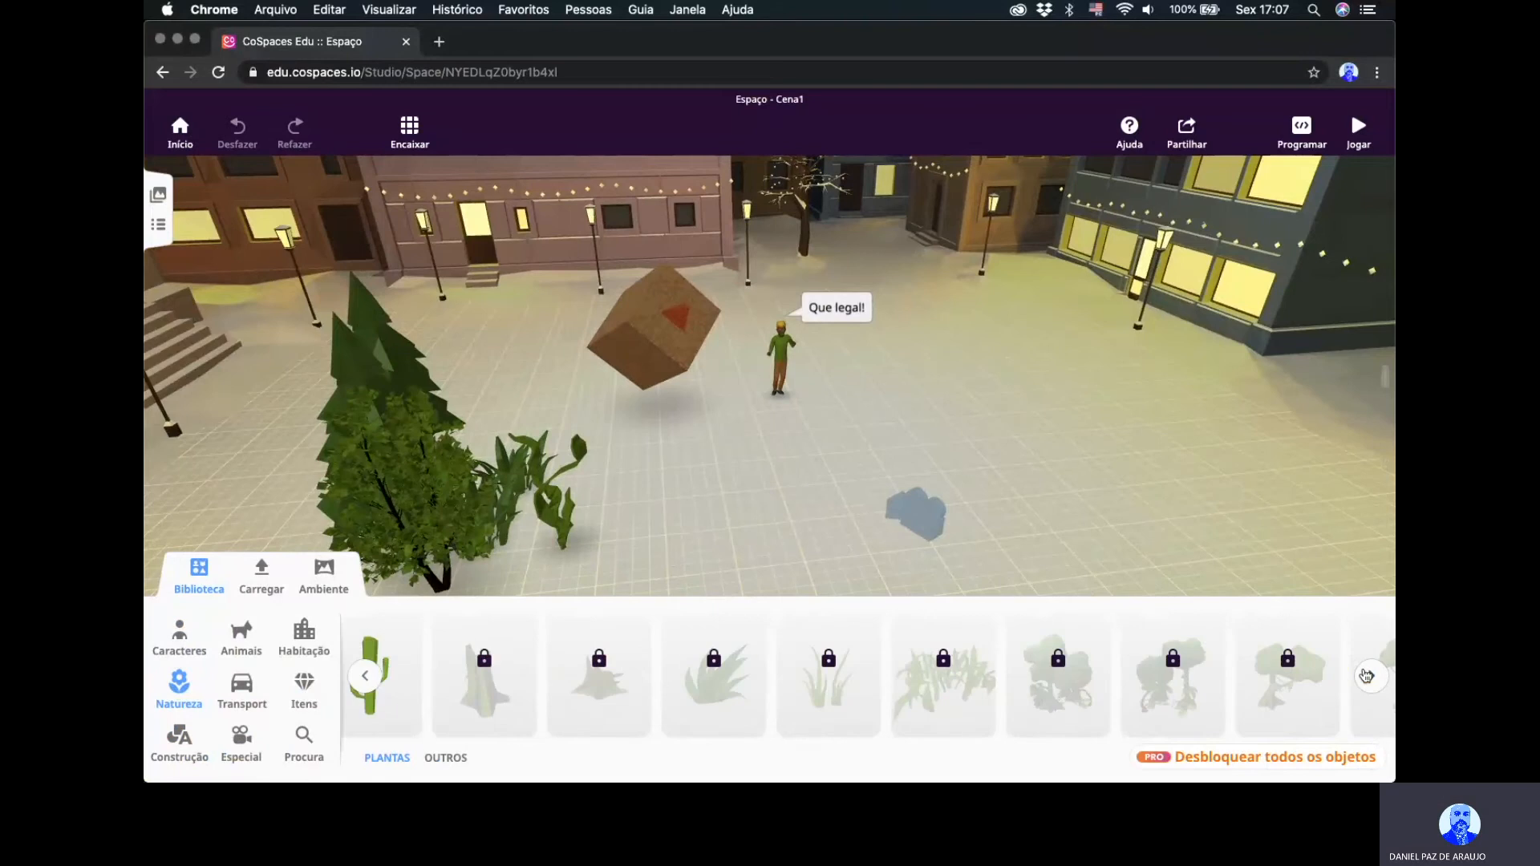
{"action": "left_click", "coordinate": [1369, 675]}
{"action": "left_click", "coordinate": [1369, 675]}
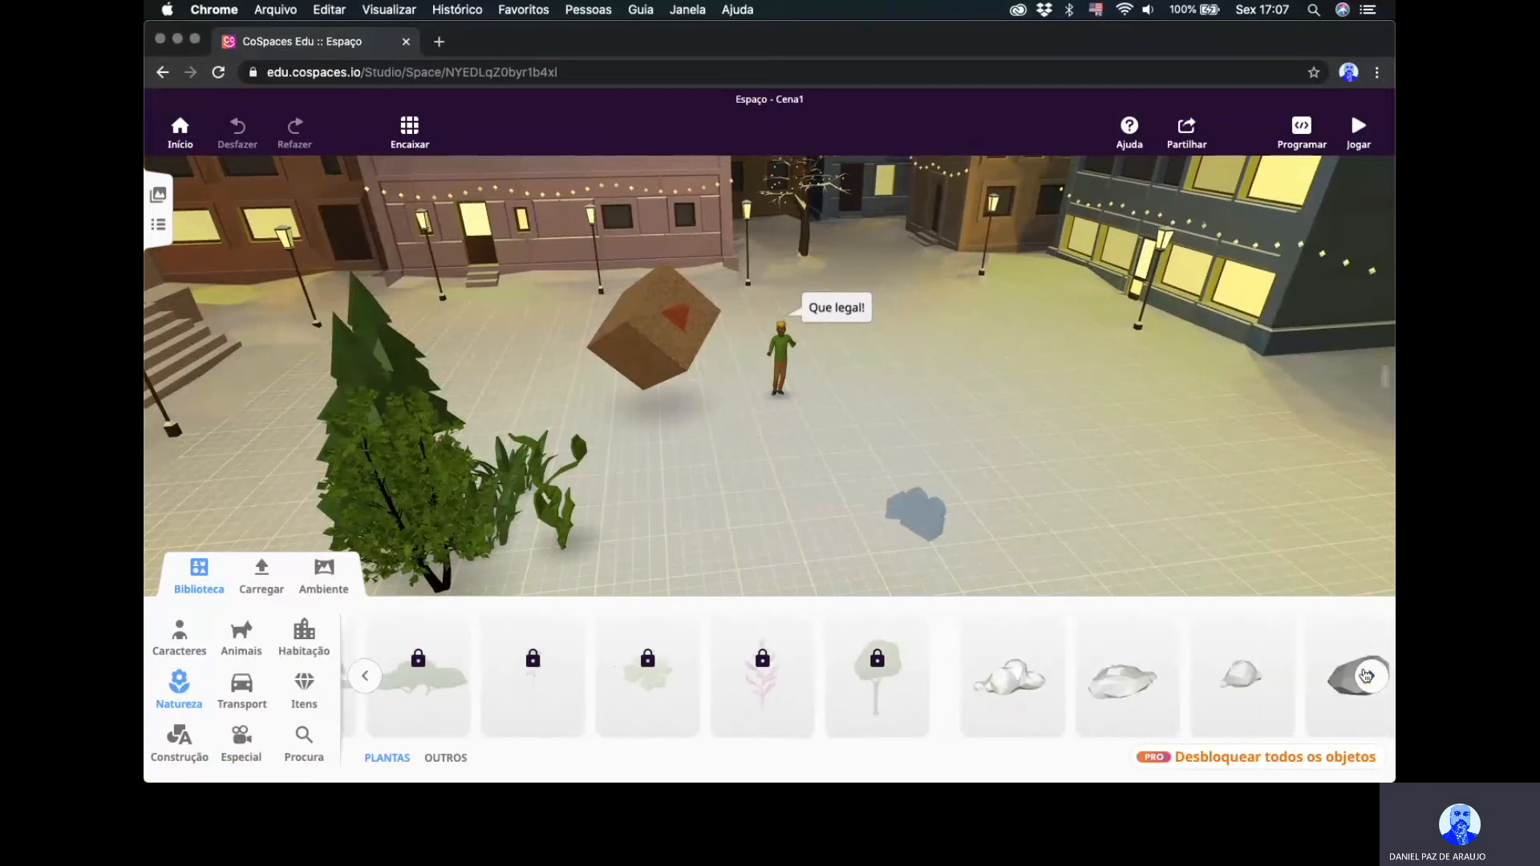
{"action": "left_click", "coordinate": [1367, 675]}
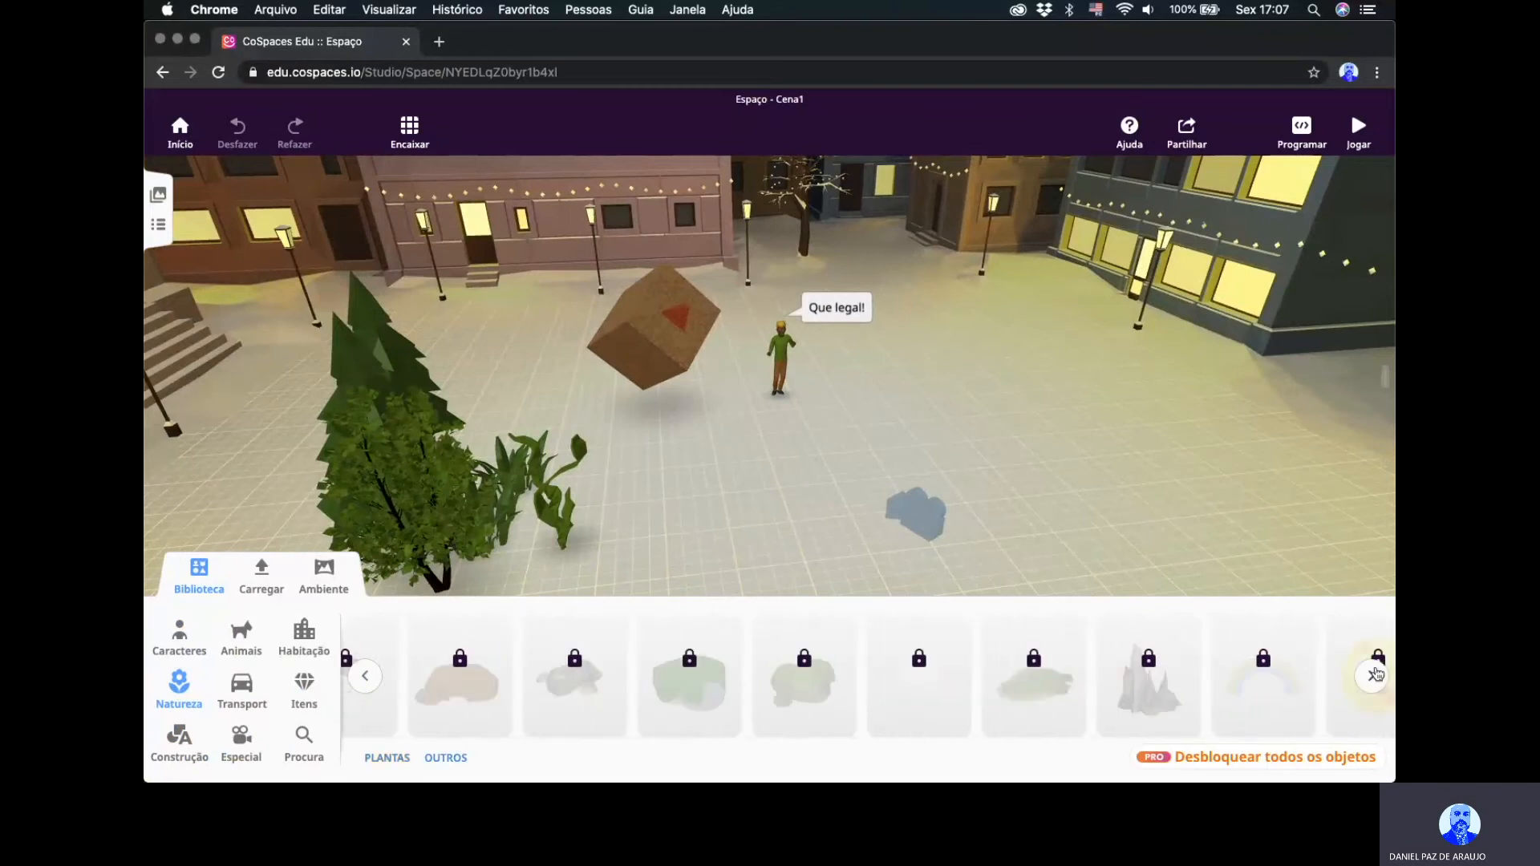
{"action": "left_click", "coordinate": [1374, 676]}
{"action": "left_click", "coordinate": [1374, 675]}
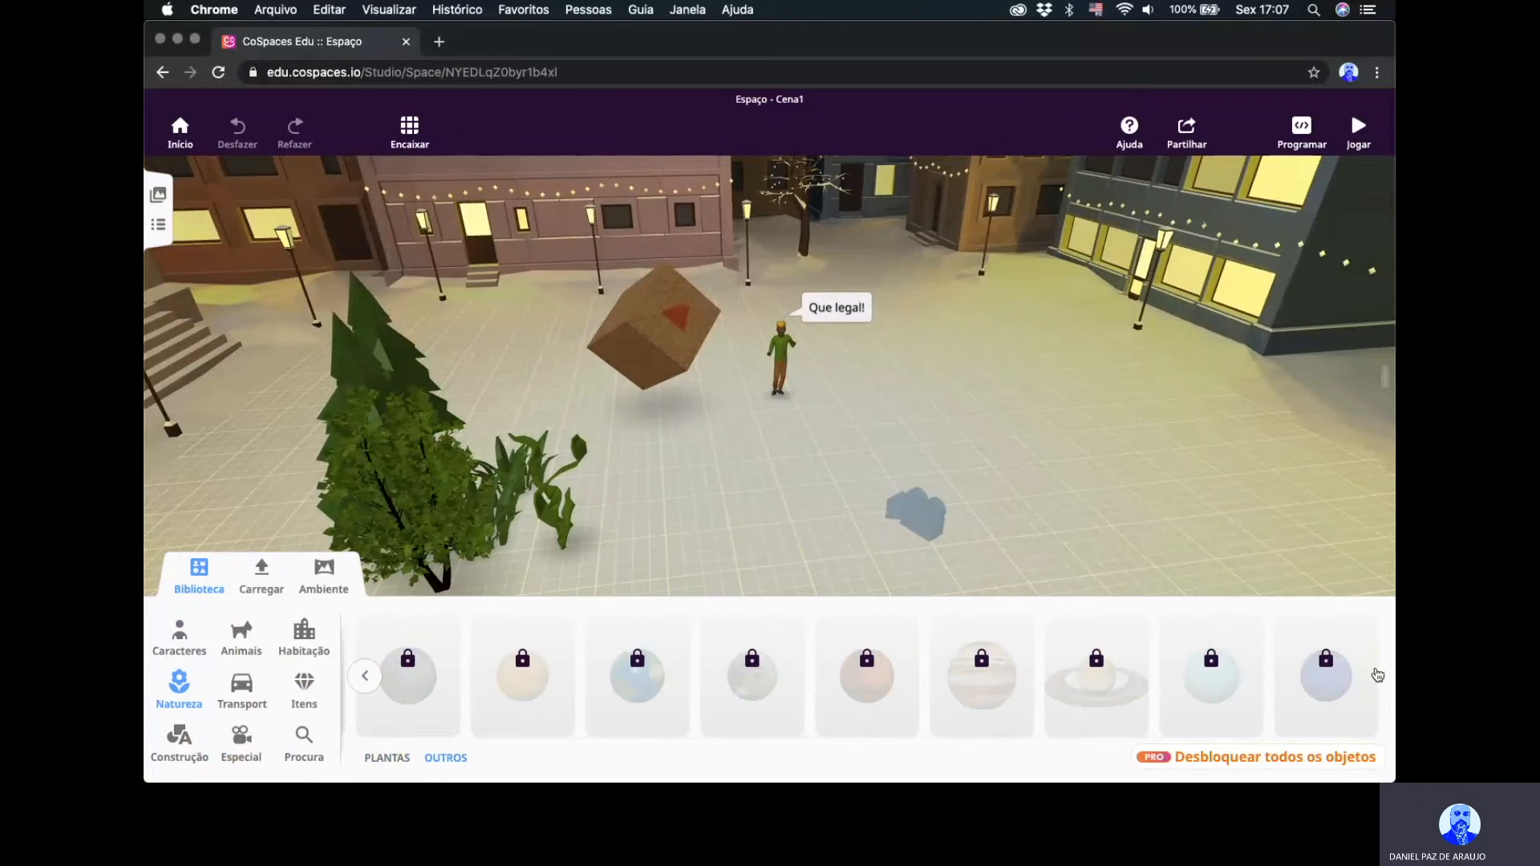
{"action": "left_click", "coordinate": [367, 679]}
{"action": "left_click", "coordinate": [371, 684]}
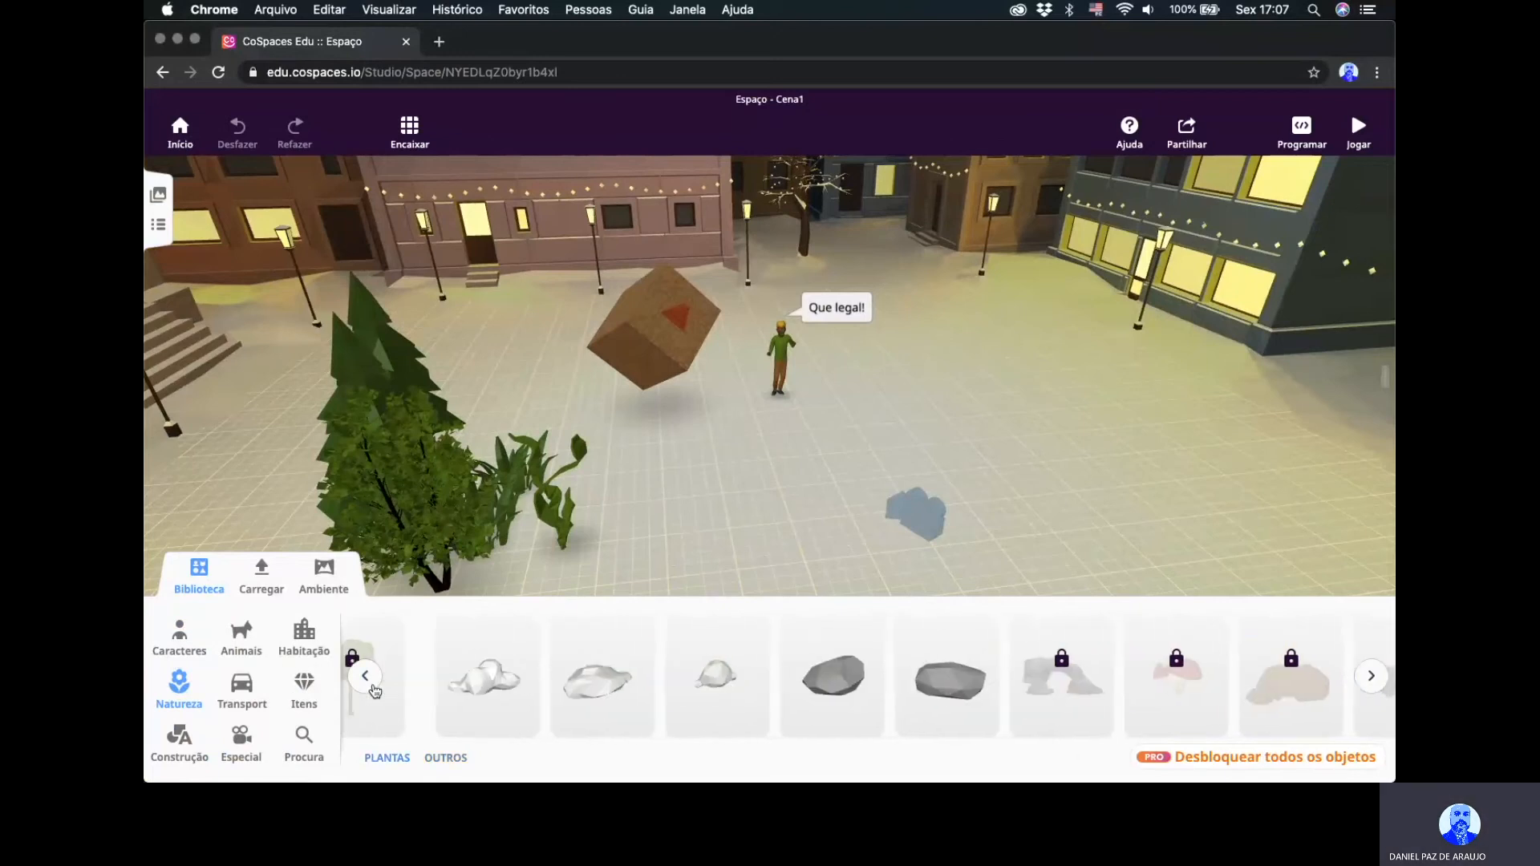
{"action": "left_click_drag", "start_coordinate": [492, 695], "coordinate": [783, 506]}
{"action": "left_click_drag", "start_coordinate": [794, 422], "coordinate": [782, 128]}
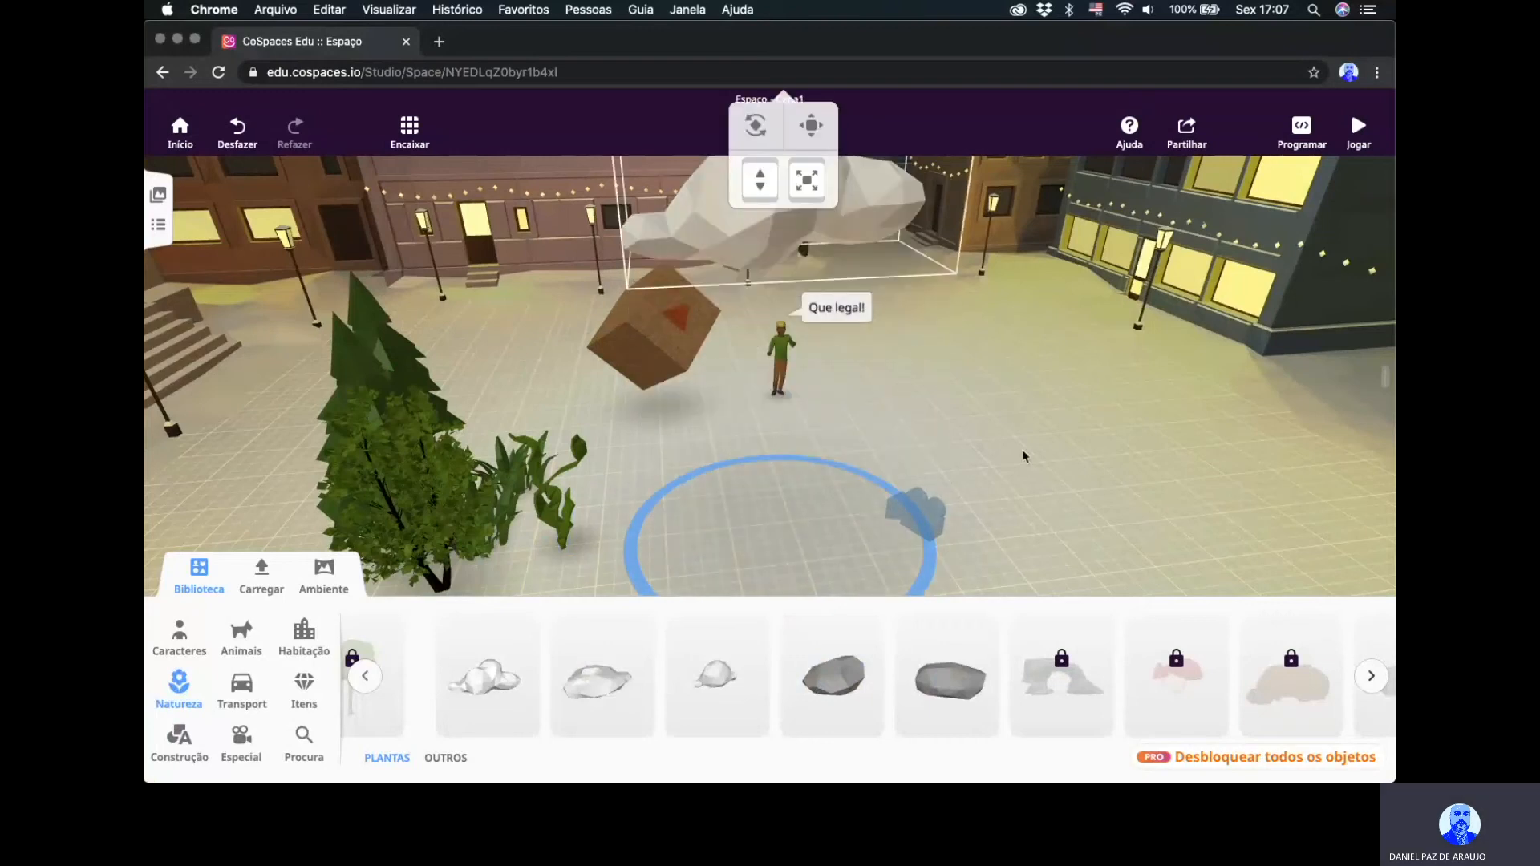
Play the scene to view the cloud above the man, look around, and return to the editor.
{"action": "left_click_drag", "start_coordinate": [1024, 456], "coordinate": [903, 441]}
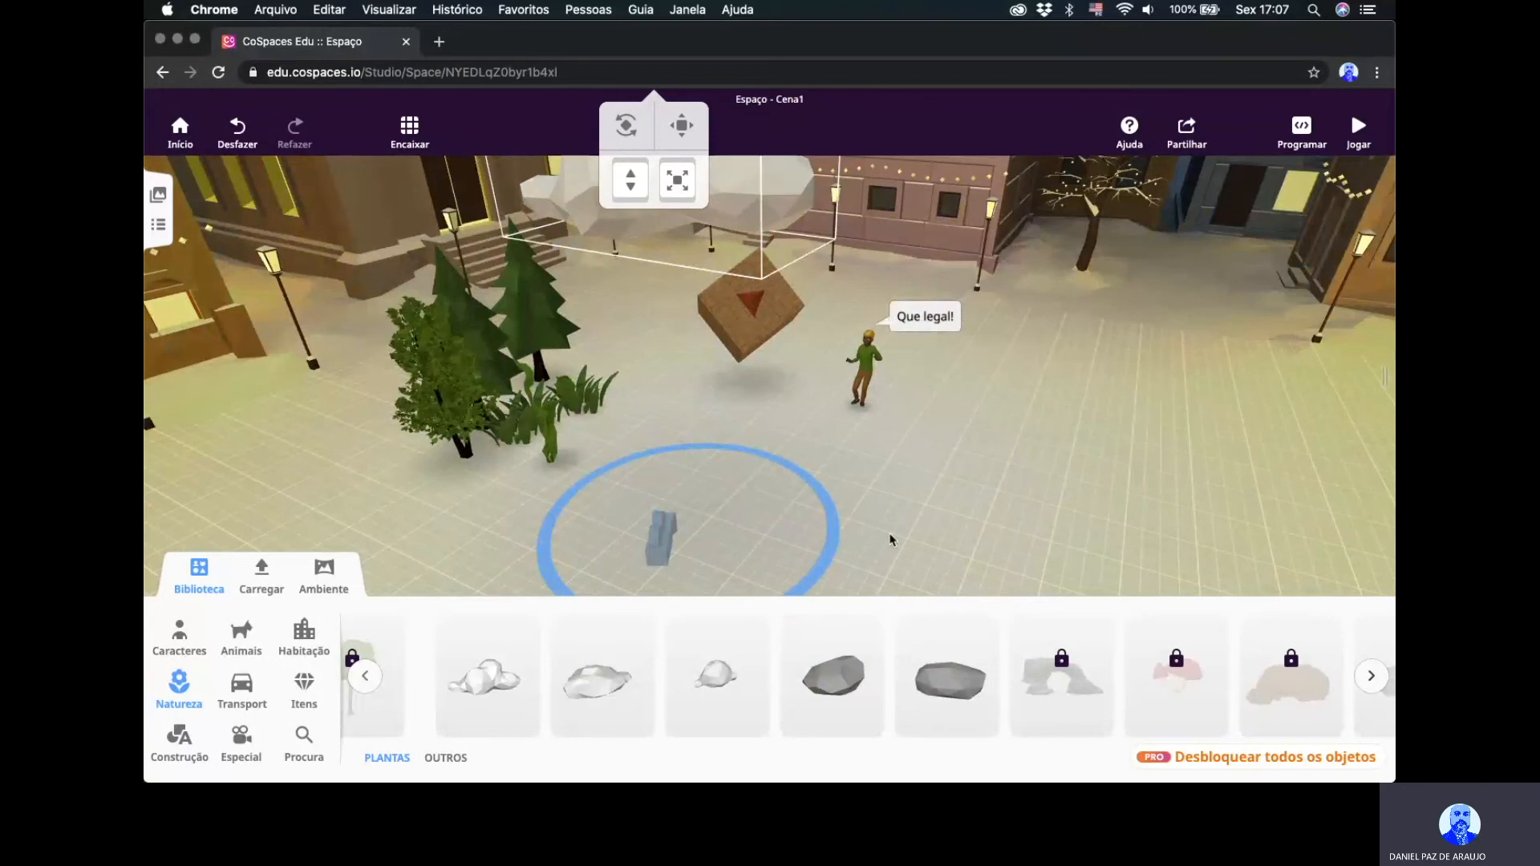
{"action": "left_click_drag", "start_coordinate": [887, 532], "coordinate": [1030, 505]}
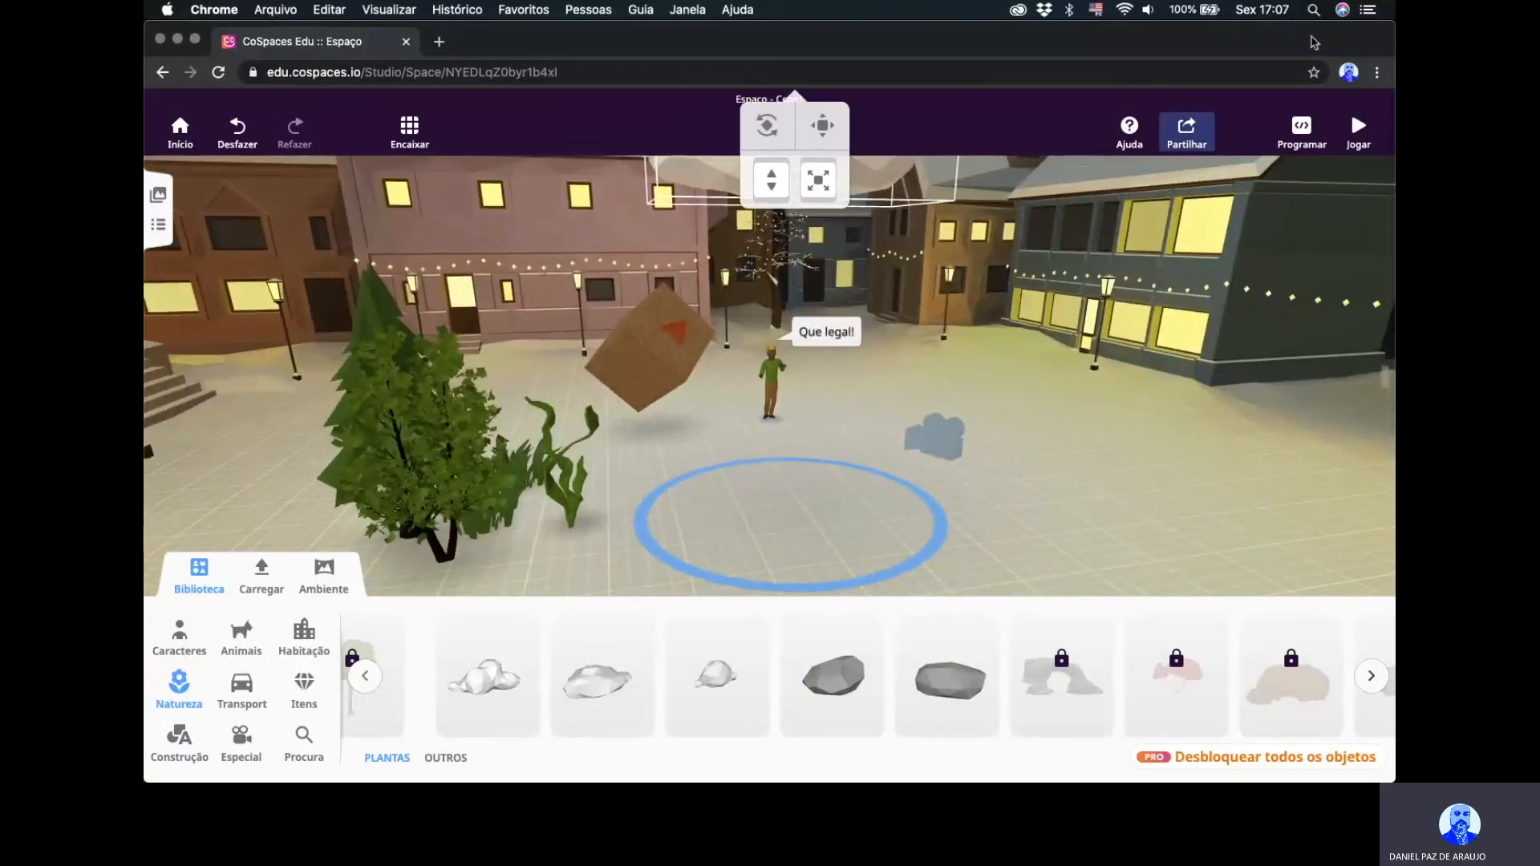
{"action": "left_click", "coordinate": [1379, 144]}
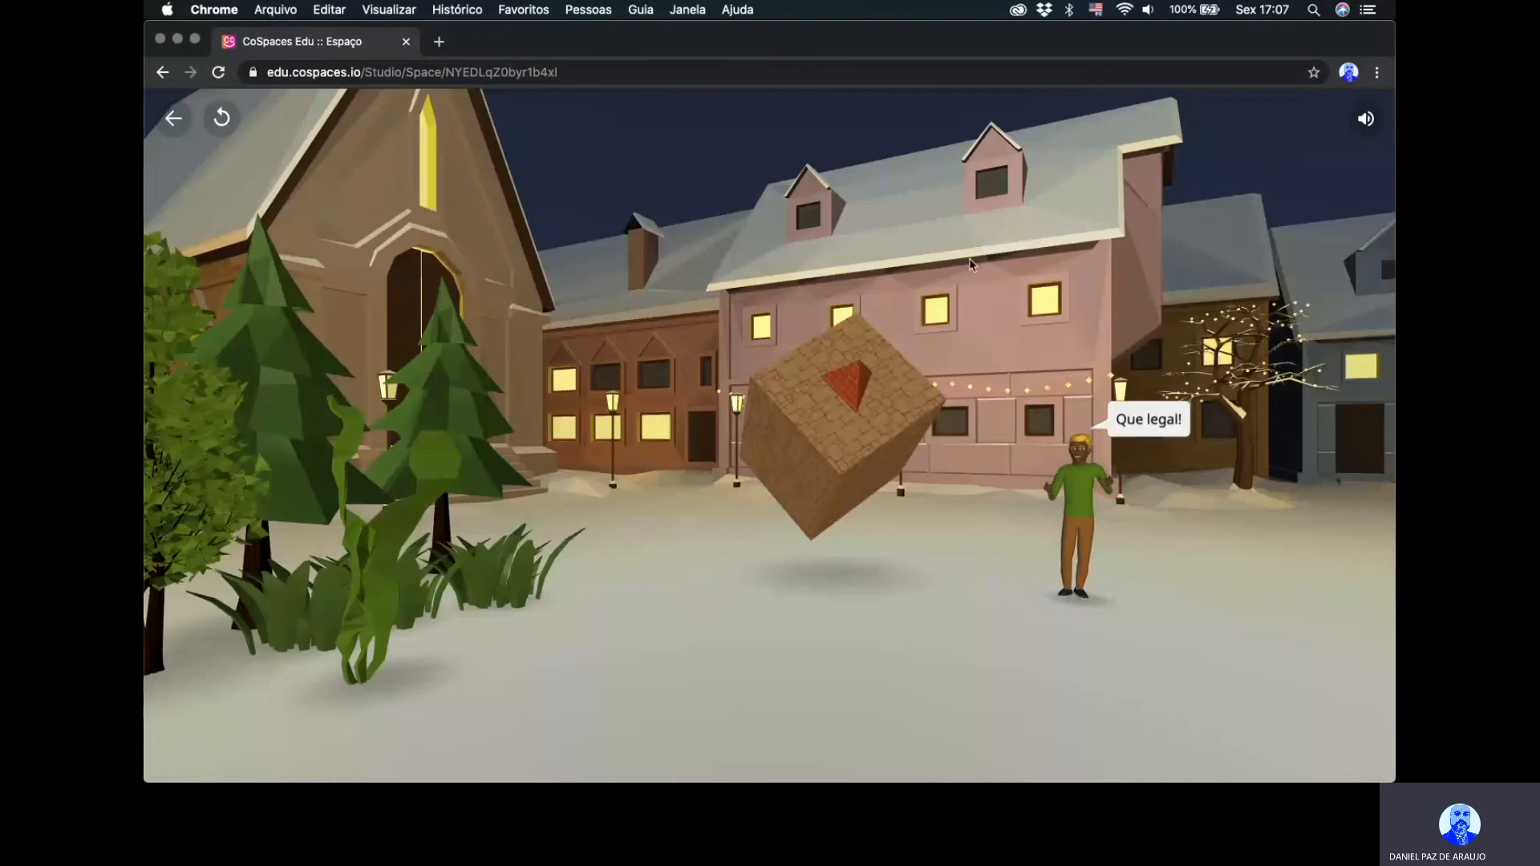
{"action": "left_click_drag", "start_coordinate": [971, 265], "coordinate": [1063, 217]}
{"action": "left_click", "coordinate": [221, 118]}
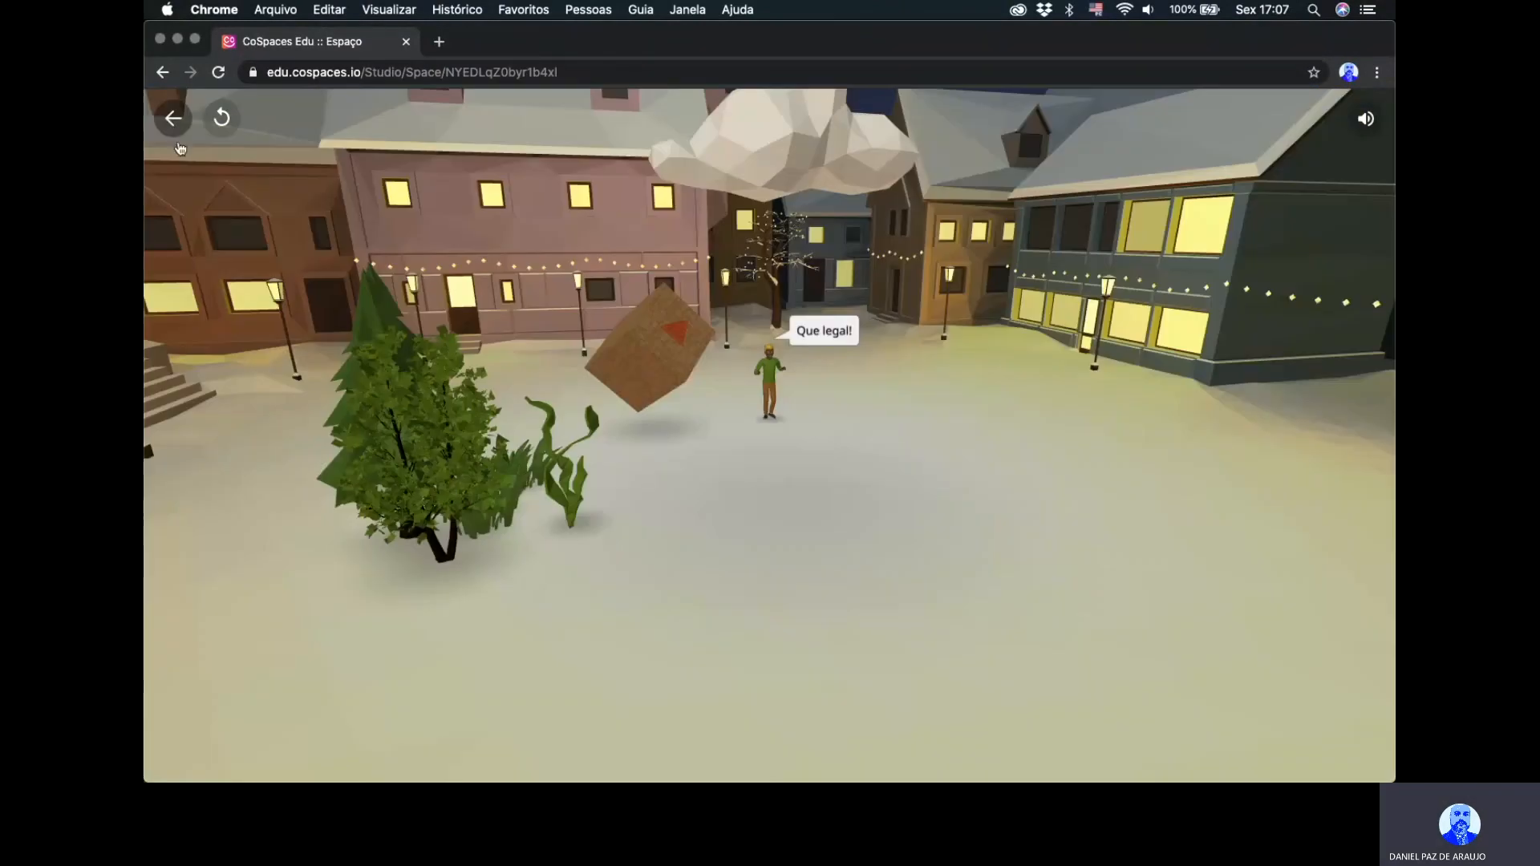
{"action": "left_click", "coordinate": [174, 126]}
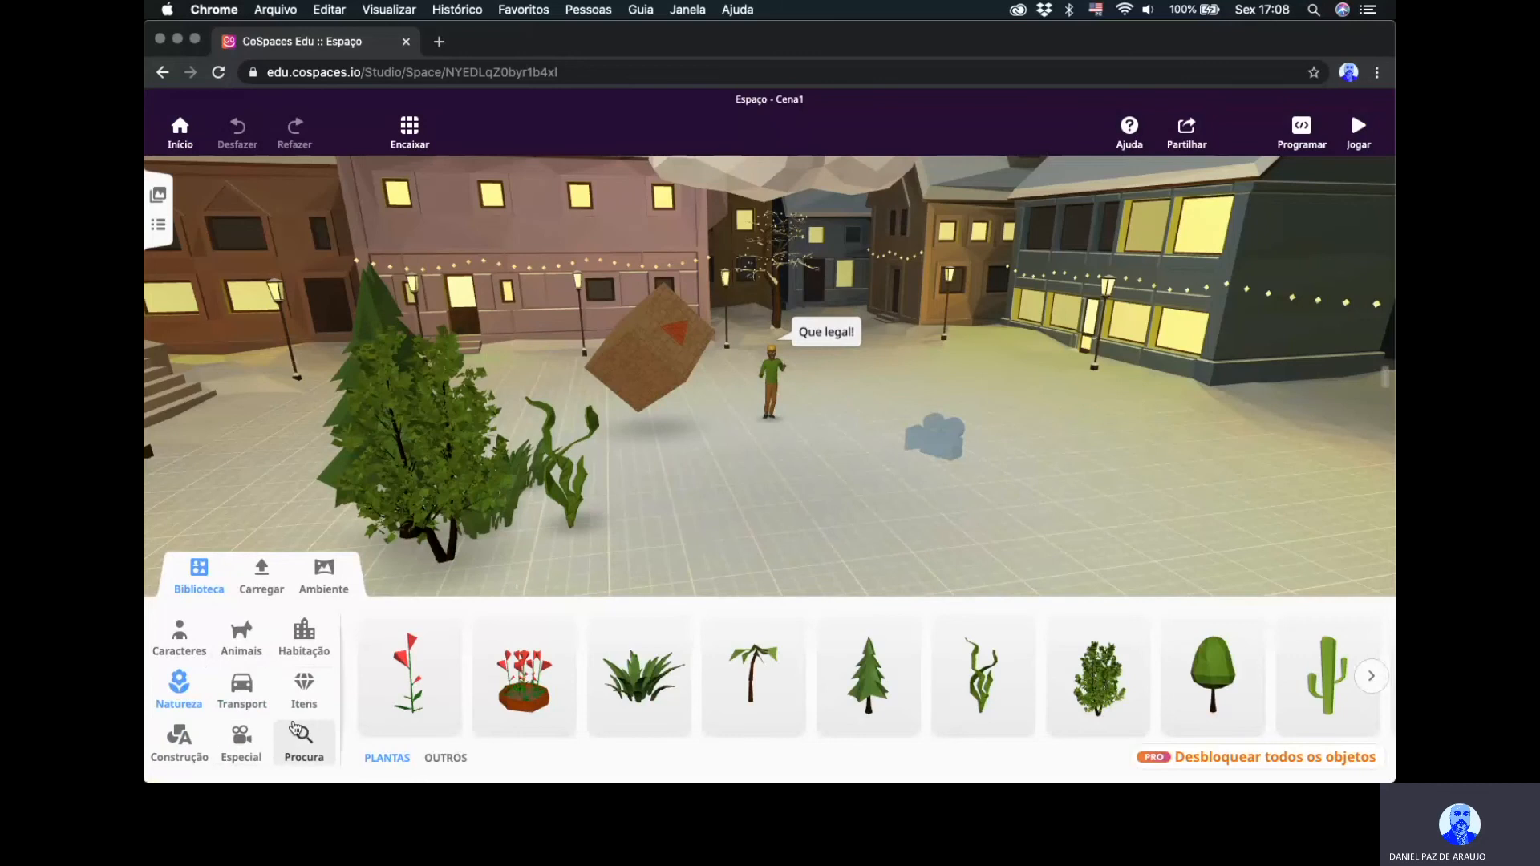
Add the blue house from the library's Habitação city objects to the square near the camera and enlarge it to building size.
{"action": "left_click", "coordinate": [324, 574]}
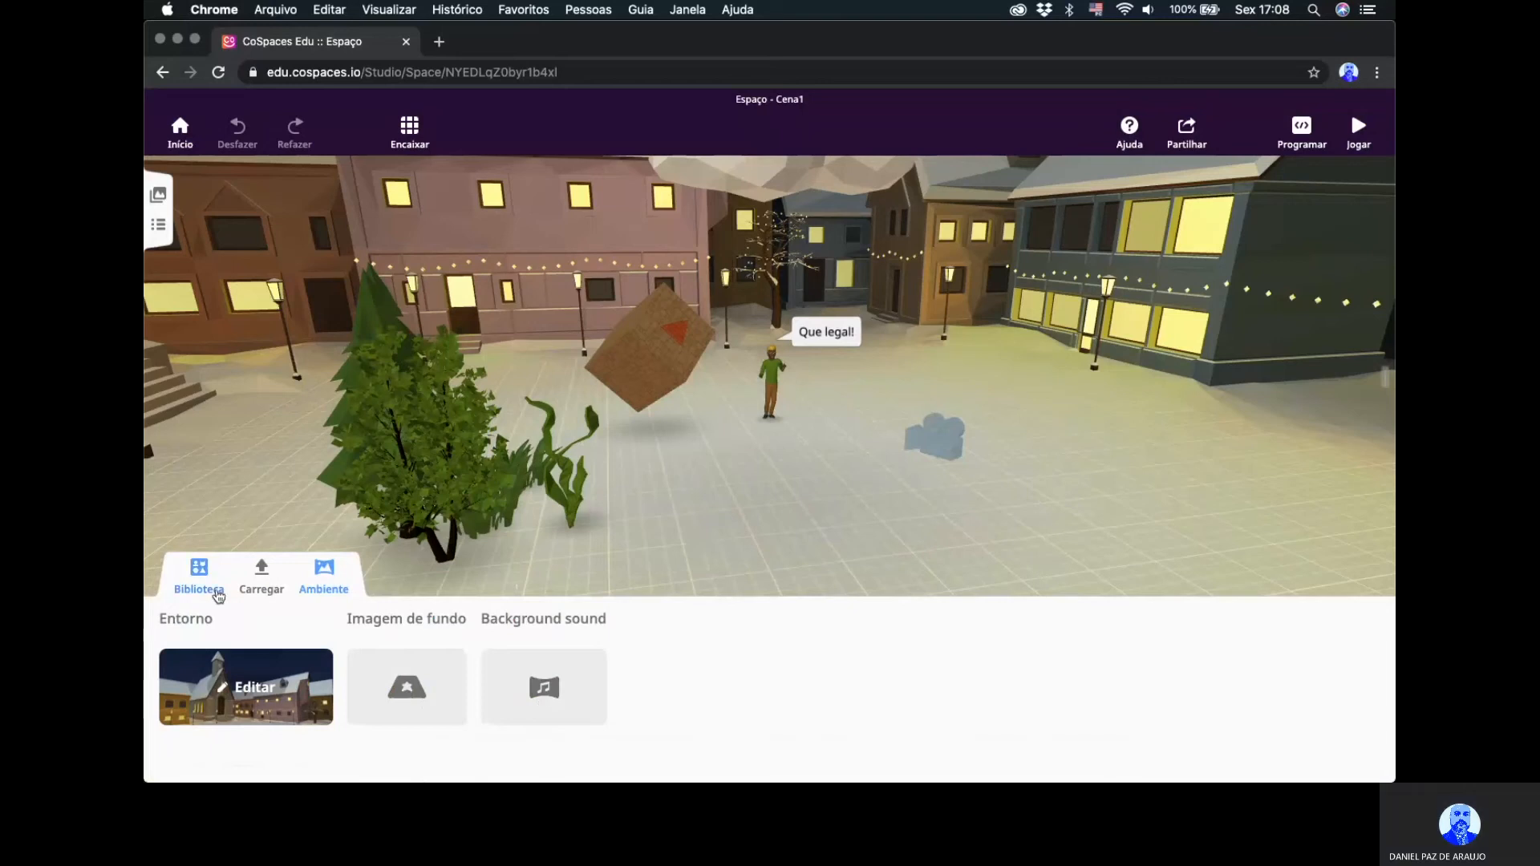
{"action": "left_click", "coordinate": [203, 568]}
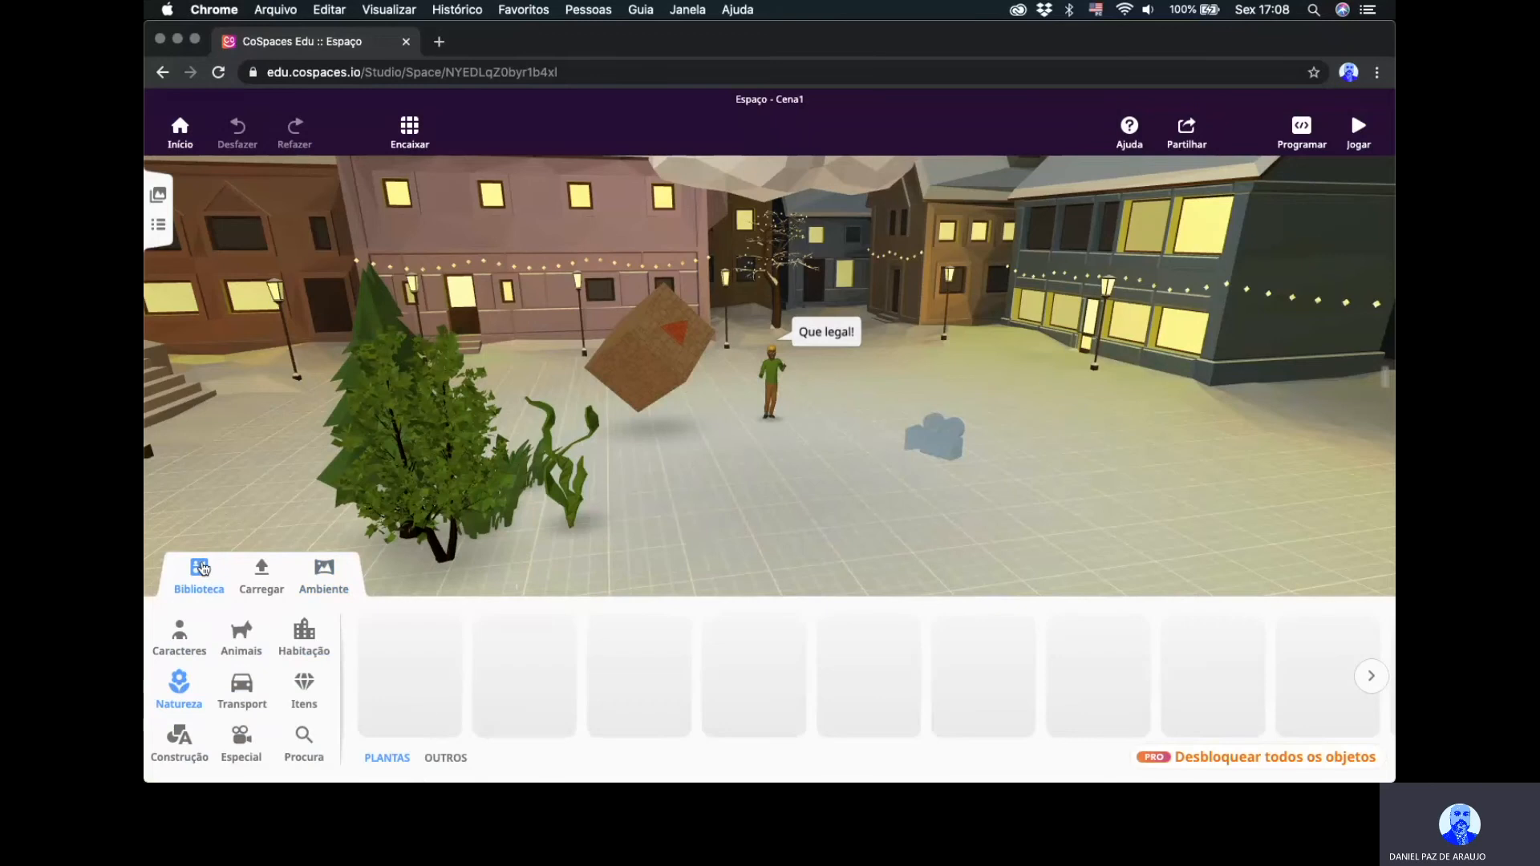
{"action": "left_click", "coordinate": [305, 651]}
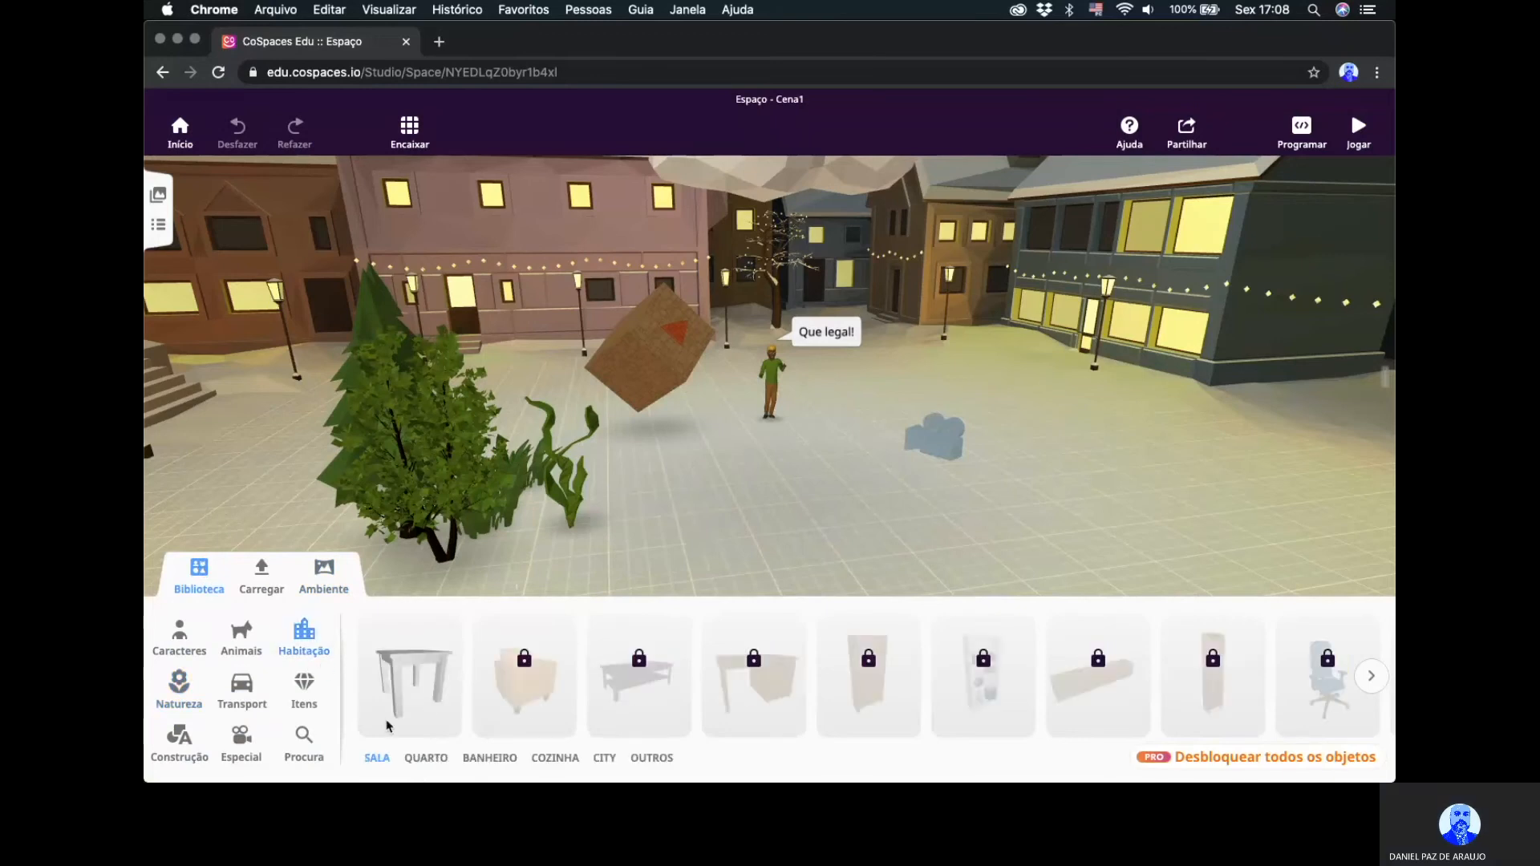
{"action": "left_click", "coordinate": [1373, 688]}
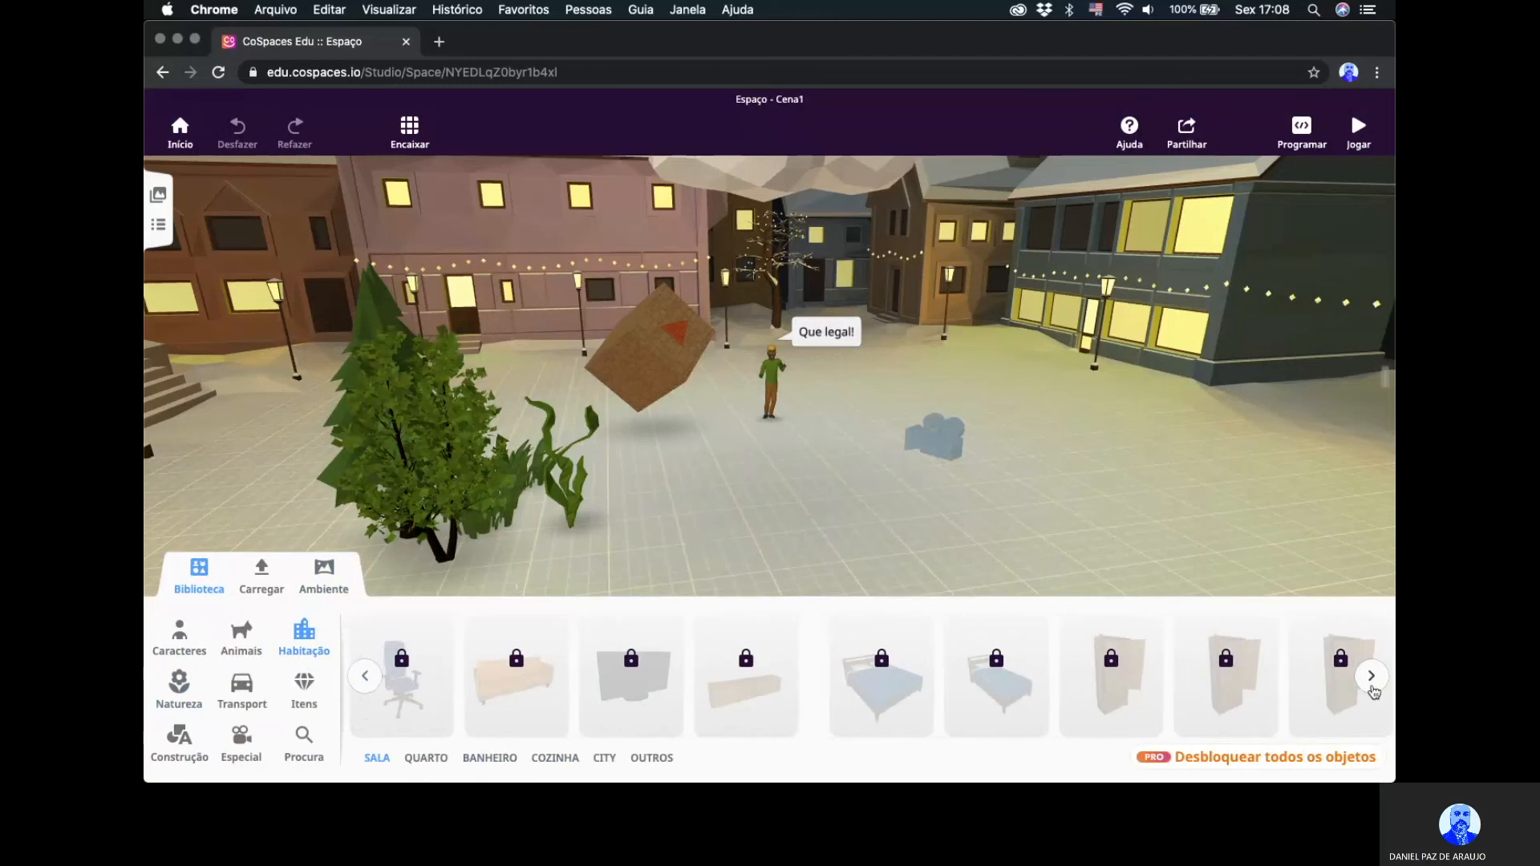
{"action": "left_click", "coordinate": [1373, 690]}
{"action": "left_click", "coordinate": [1373, 690]}
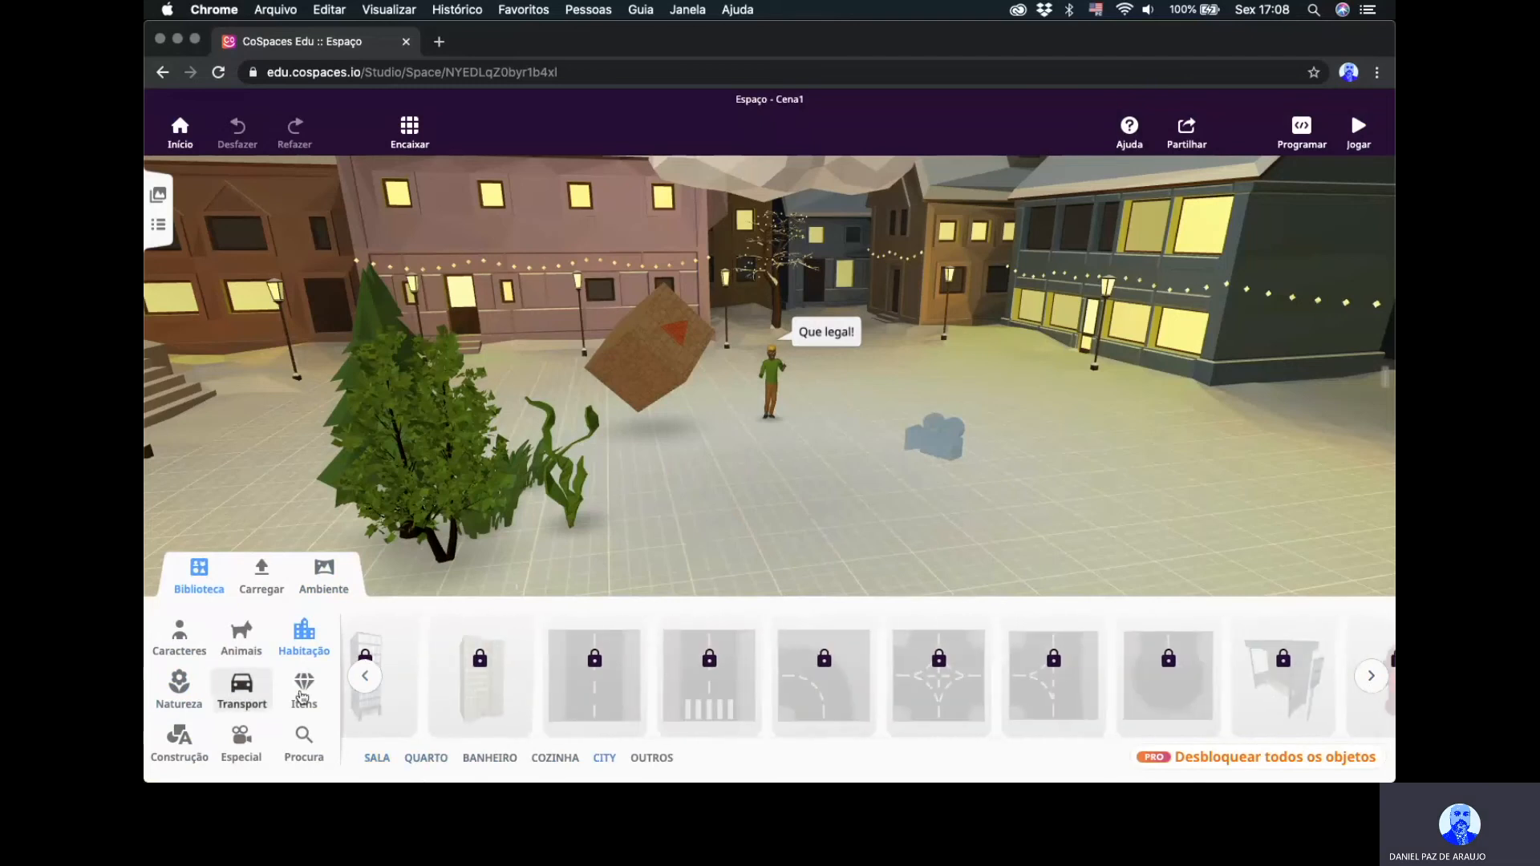
{"action": "left_click", "coordinate": [364, 679]}
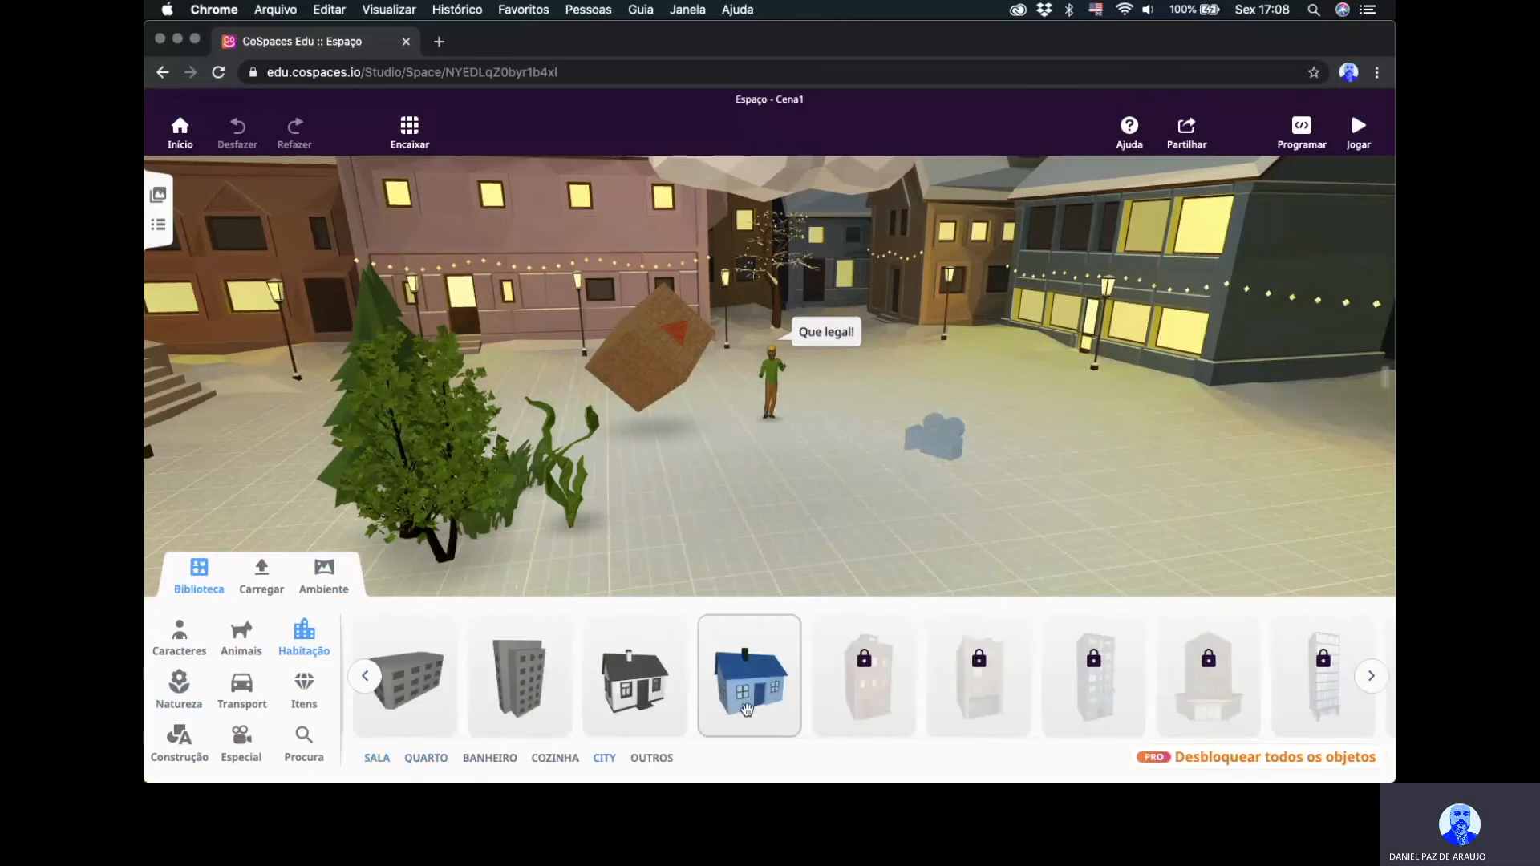
{"action": "left_click_drag", "start_coordinate": [746, 702], "coordinate": [1099, 485]}
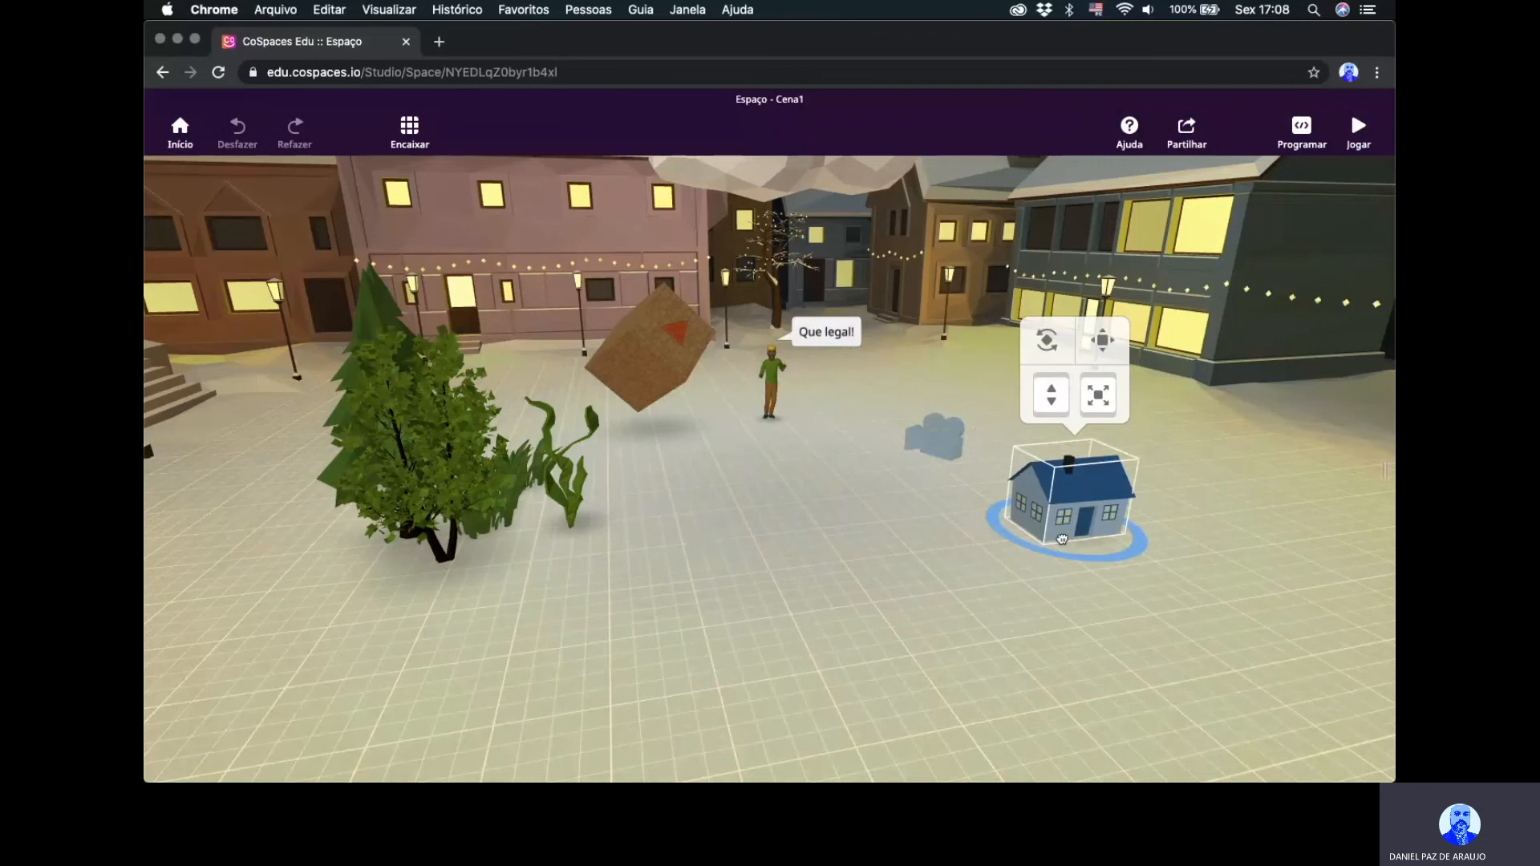
{"action": "left_click_drag", "start_coordinate": [1091, 409], "coordinate": [1079, 223]}
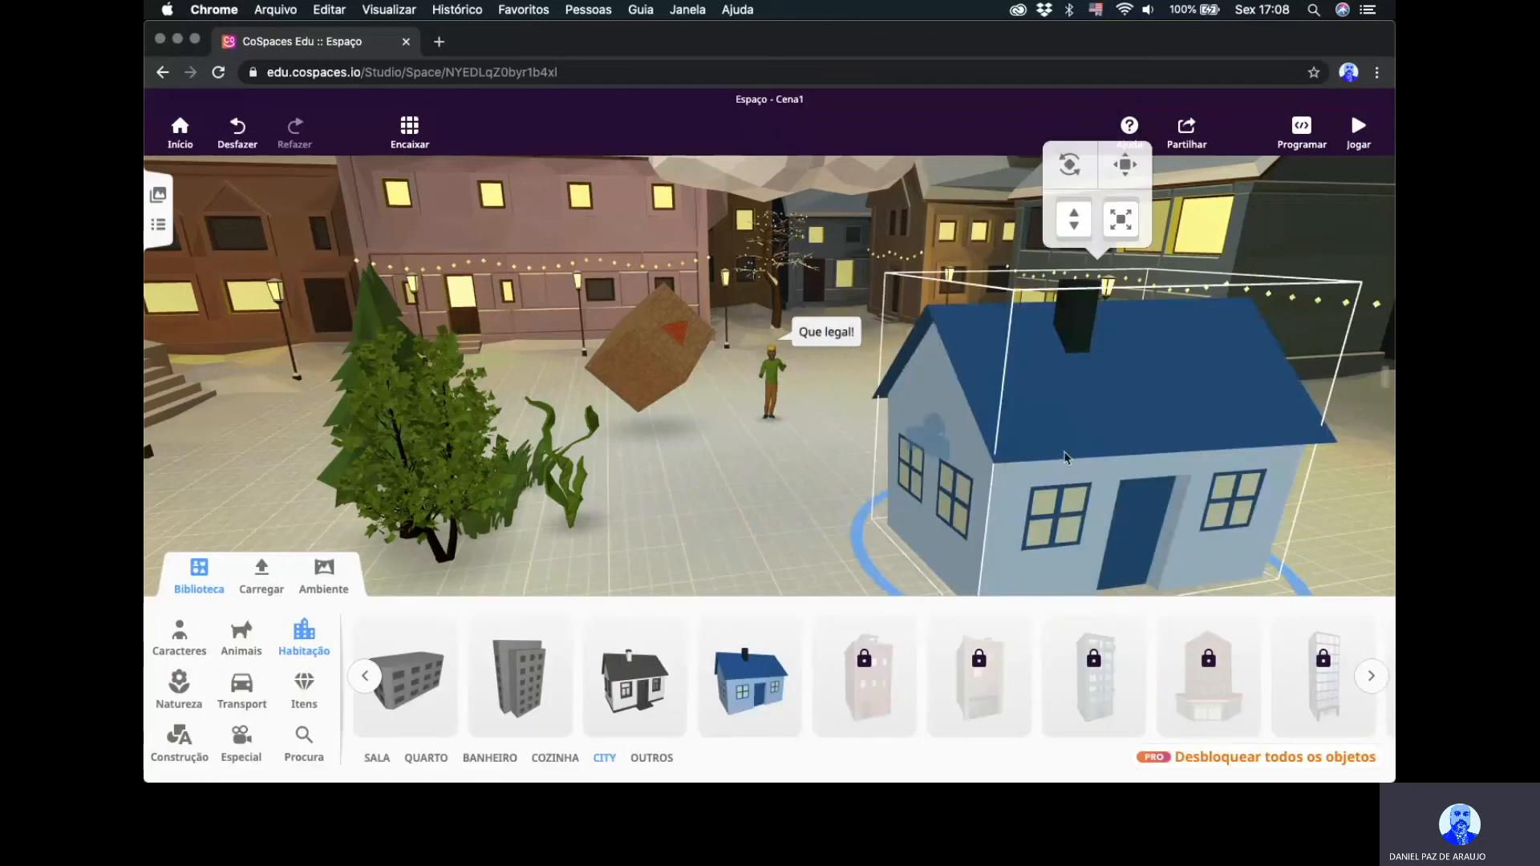
Rotate the blue house so its door faces the square and place it beside the man.
{"action": "left_click_drag", "start_coordinate": [1091, 454], "coordinate": [1201, 410]}
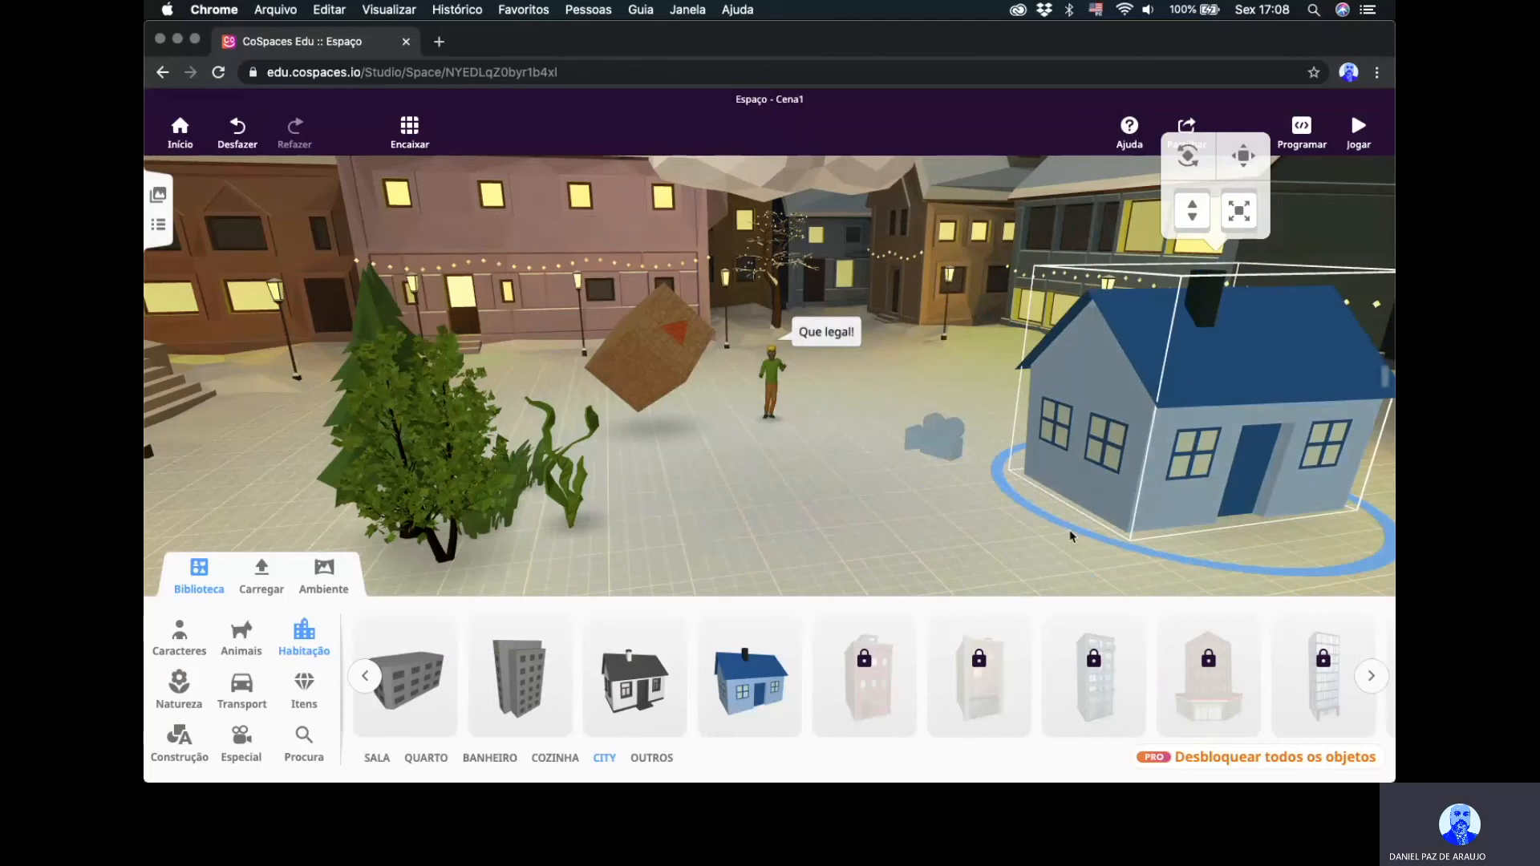
{"action": "left_click_drag", "start_coordinate": [1071, 528], "coordinate": [967, 376]}
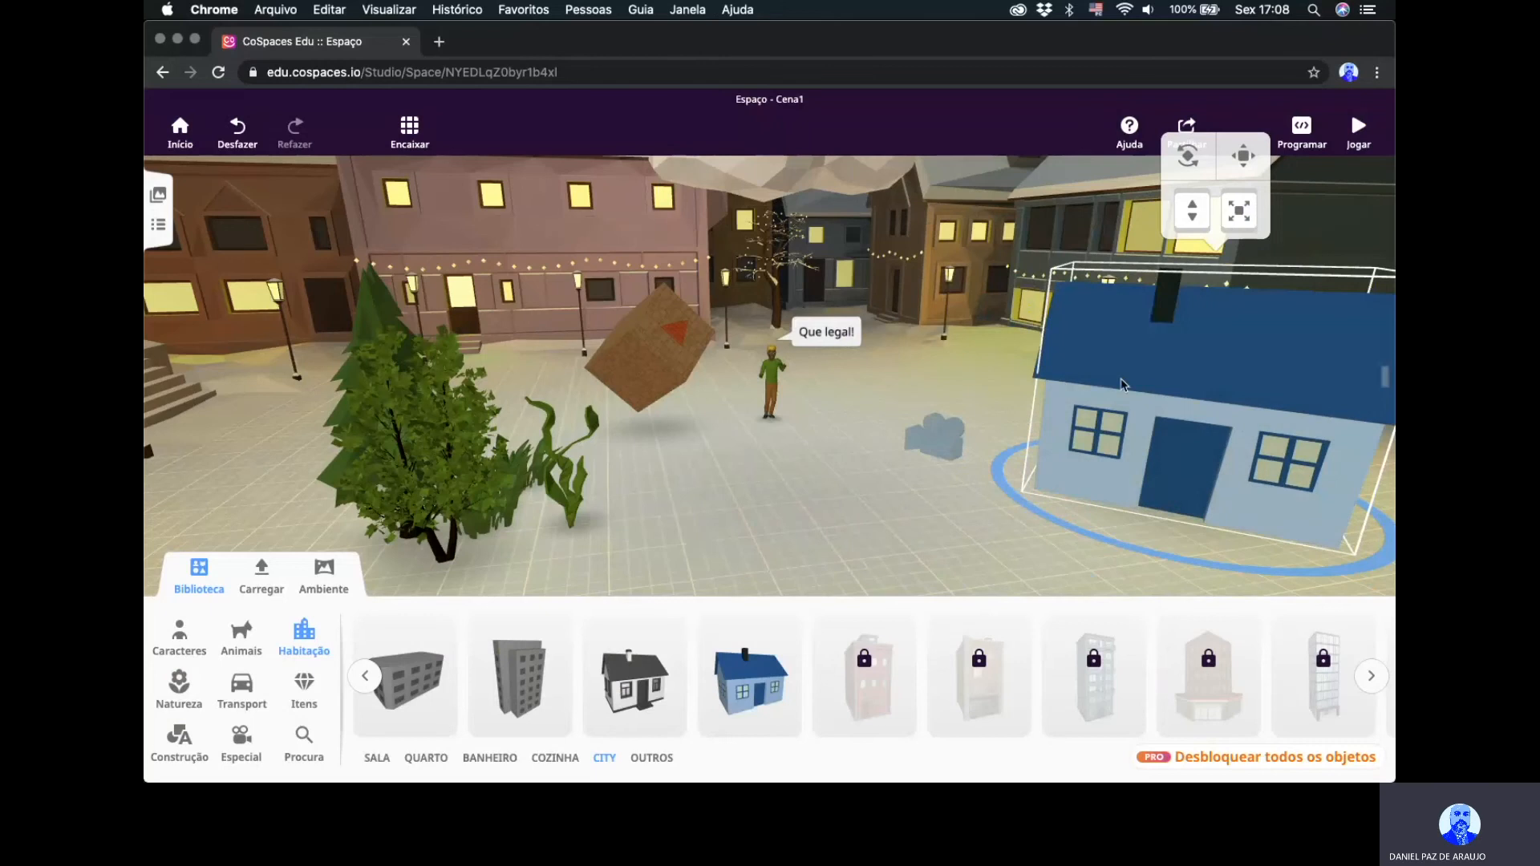
{"action": "left_click_drag", "start_coordinate": [1179, 433], "coordinate": [899, 321]}
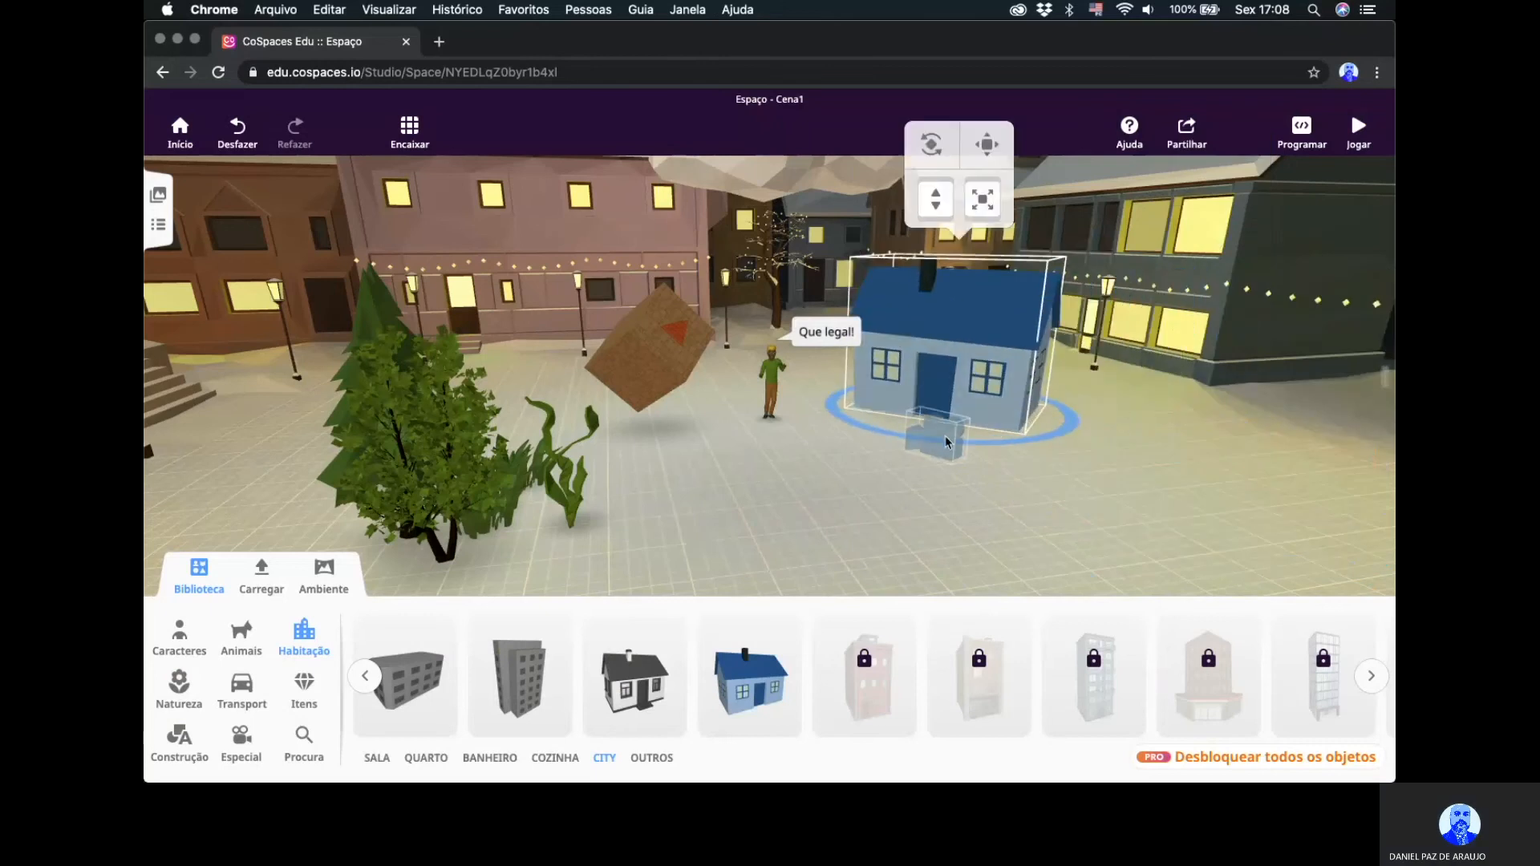
Move the camera slightly farther forward from the blue house and play the scene from its new position.
{"action": "left_click_drag", "start_coordinate": [935, 435], "coordinate": [906, 481]}
{"action": "scroll", "coordinate": [923, 551], "scroll_direction": "down", "scroll_amount": 5}
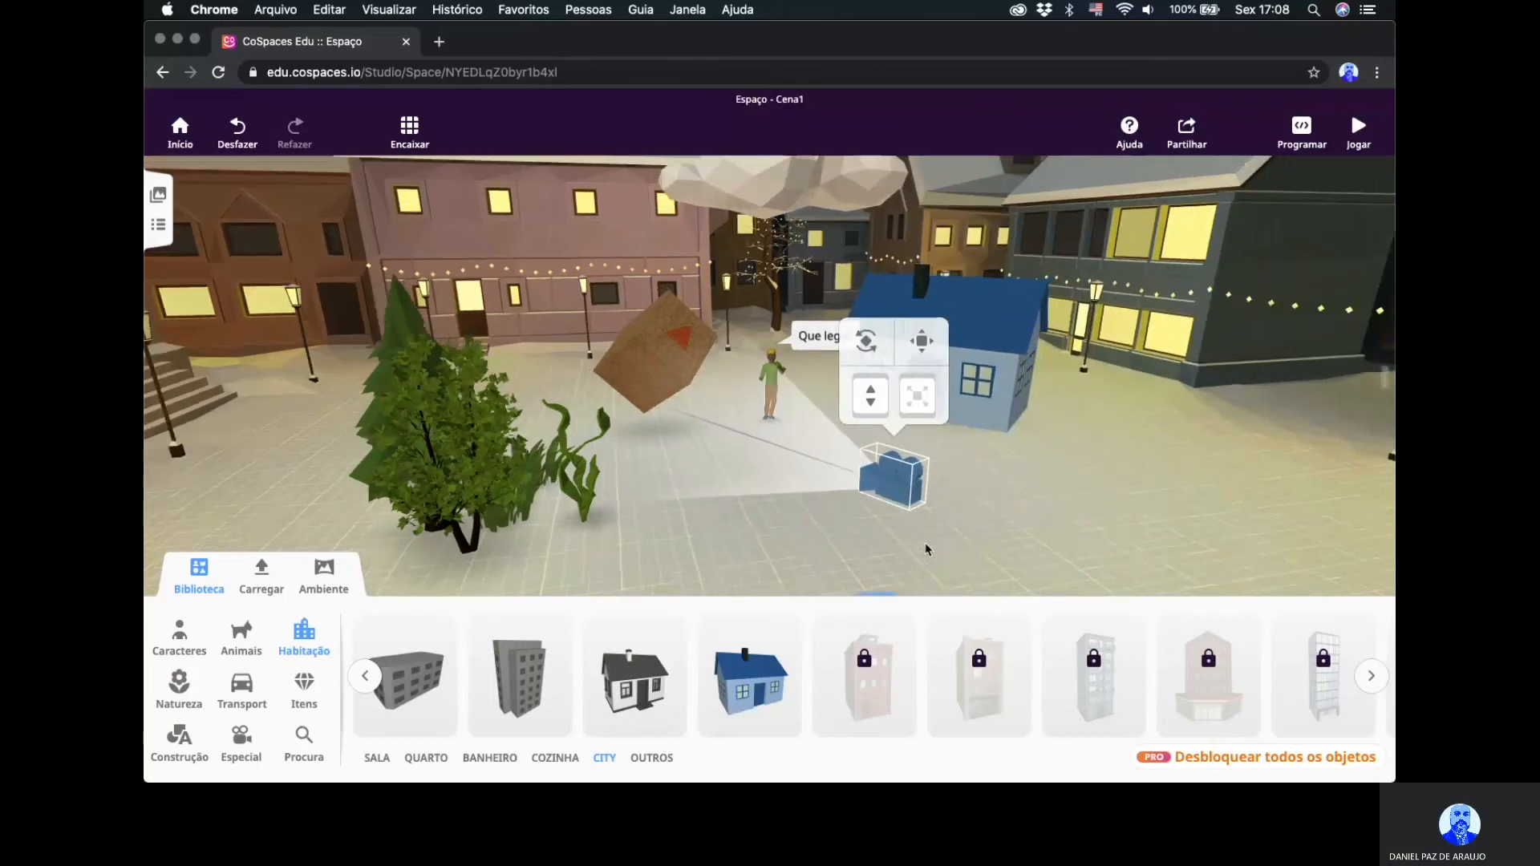
{"action": "mouse_move", "coordinate": [902, 577]}
{"action": "left_mouse_down"}
{"action": "mouse_move", "coordinate": [918, 600]}
{"action": "mouse_move", "coordinate": [887, 597]}
{"action": "left_mouse_up"}
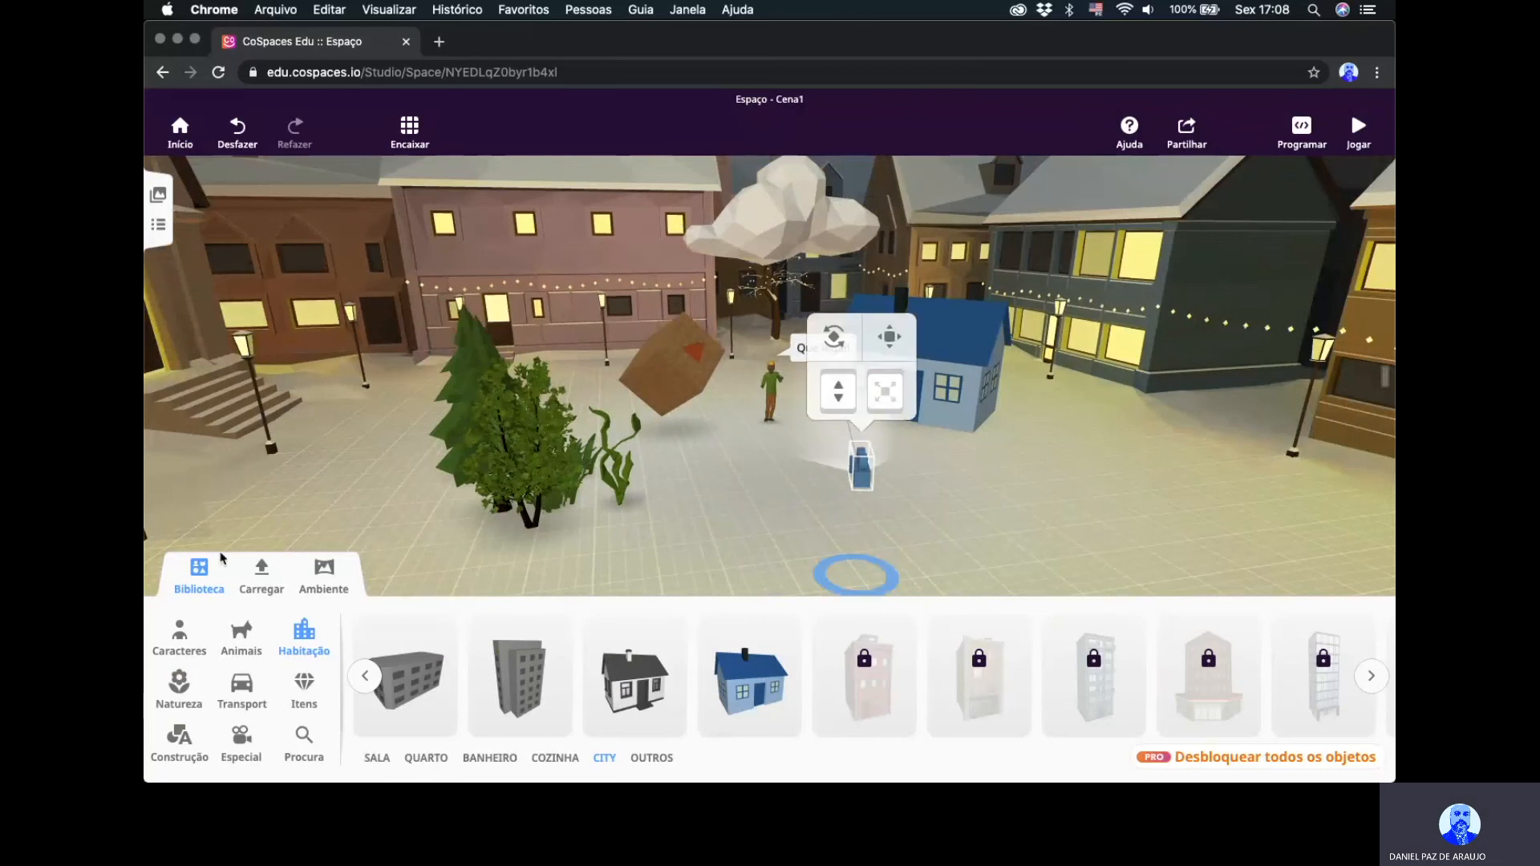
{"action": "left_click", "coordinate": [1358, 131]}
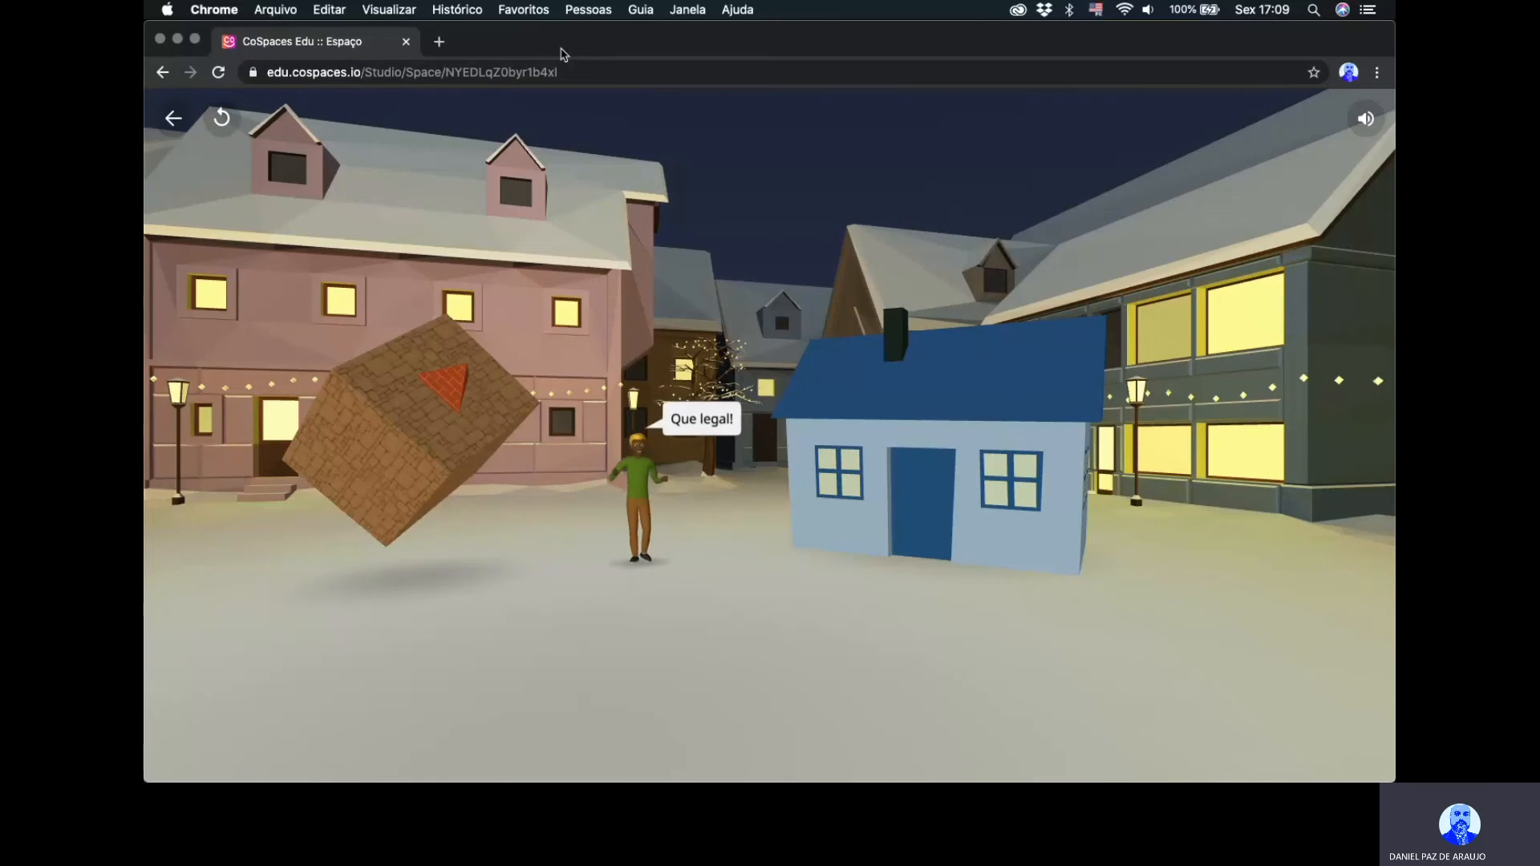
Open the shared space's link edu.cospaces.io/GYX-UYN in a new incognito window.
{"action": "key", "text": "super+shift+n"}
{"action": "type", "text": "v"}
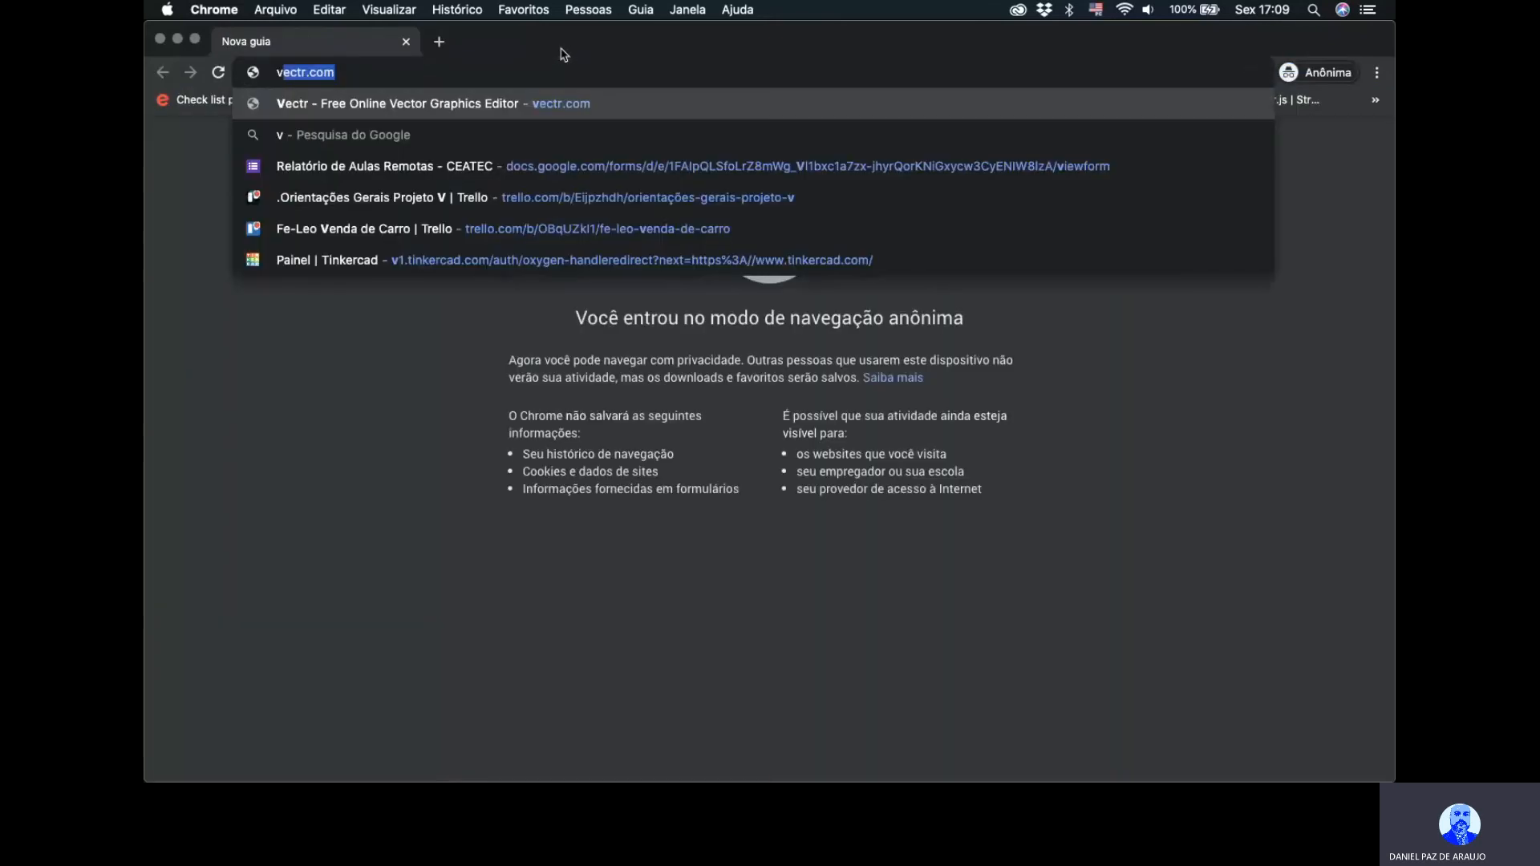
{"action": "key", "text": "BackSpace"}
{"action": "key", "text": "BackSpace"}
{"action": "type", "text": "https://edu.cospaces.io/GYX-UYN"}
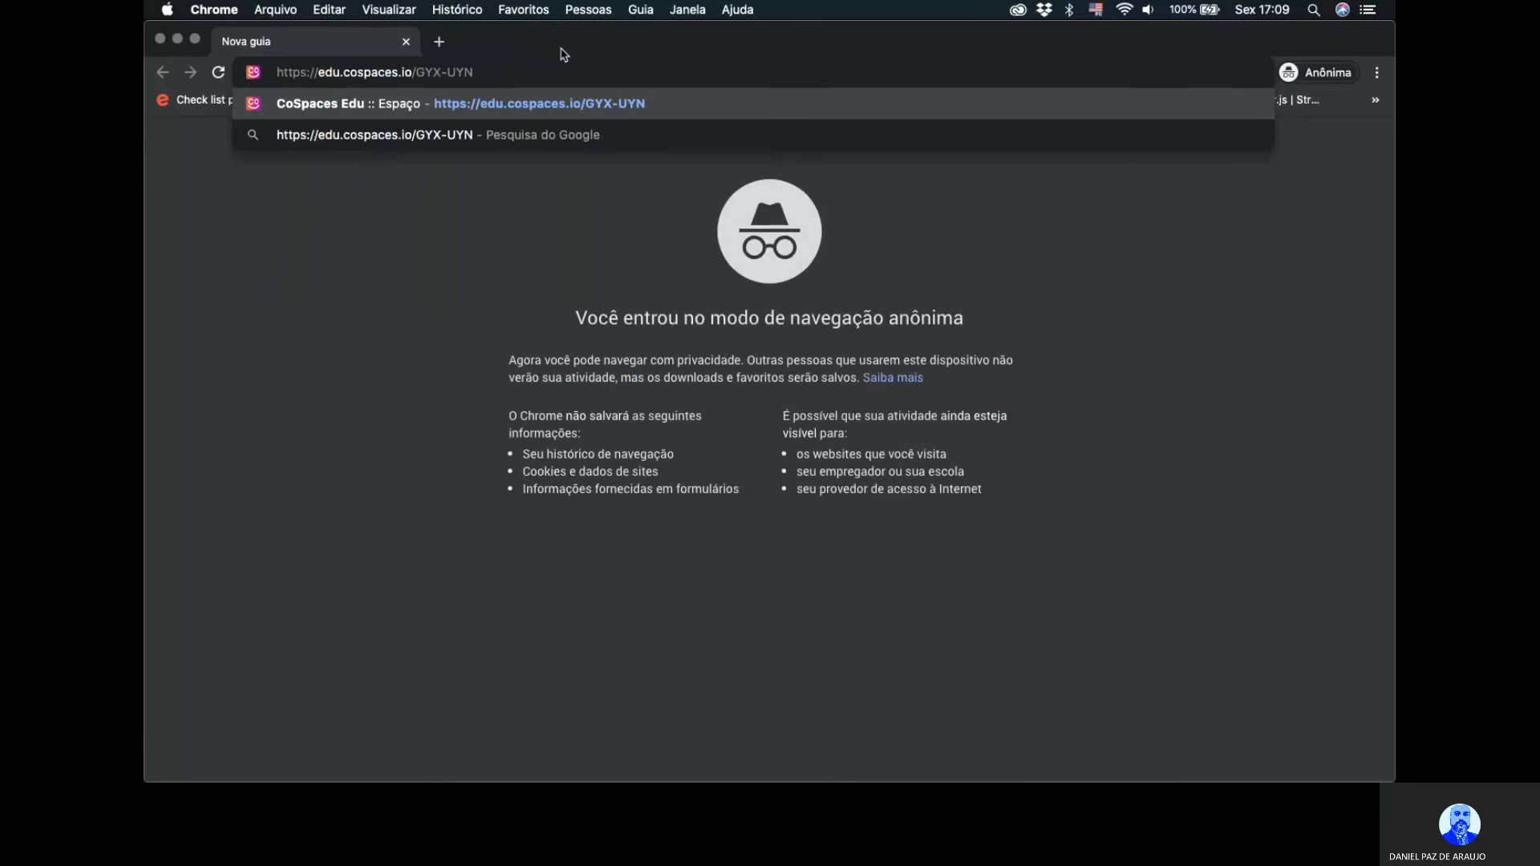
{"action": "key", "text": "Return"}
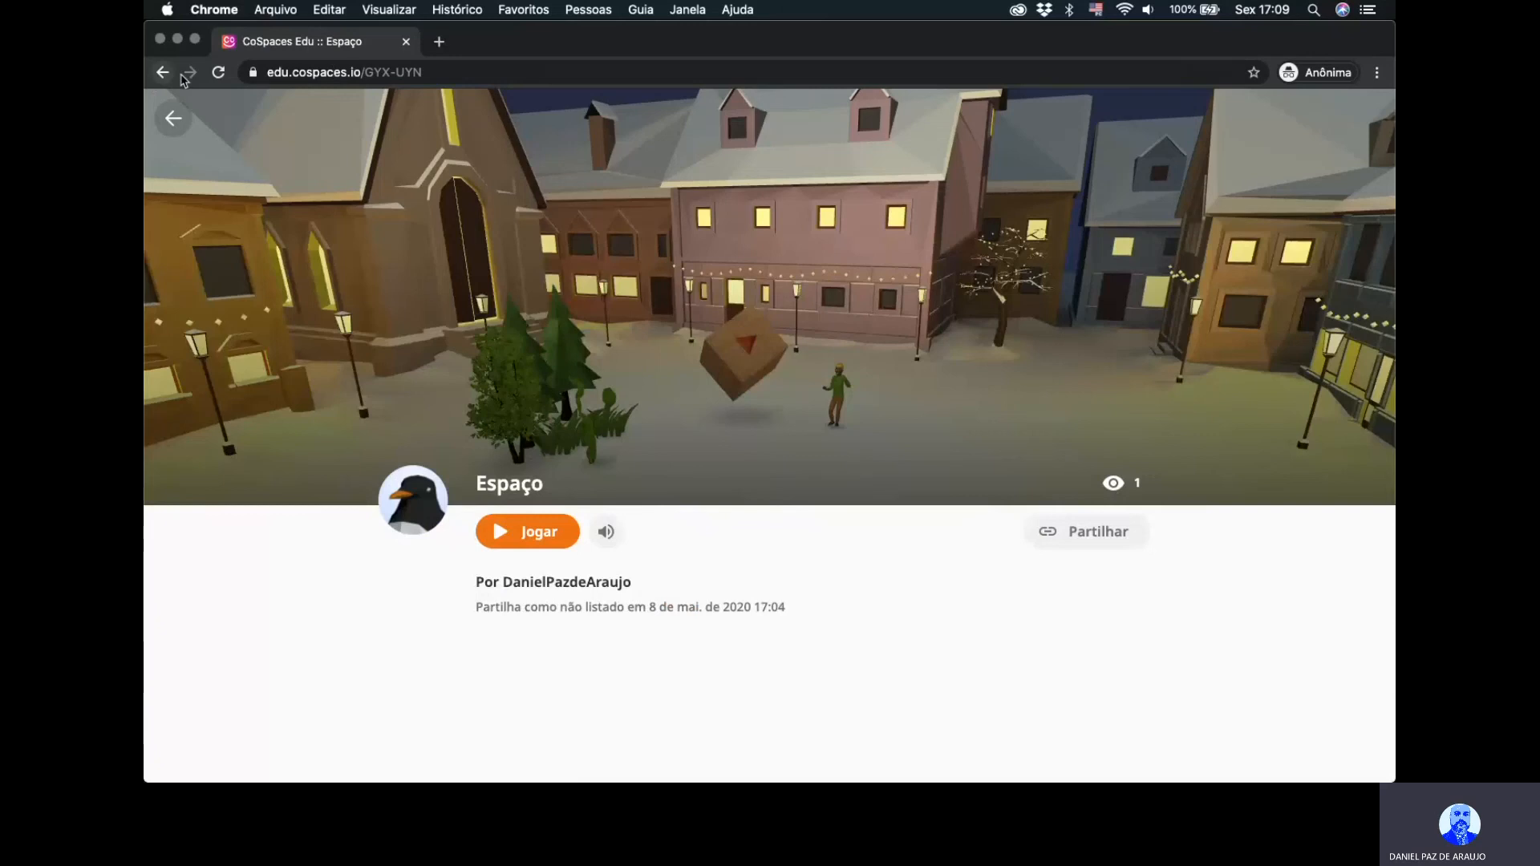
Return to the editor window, leave play mode and update the shared version of the space.
{"action": "left_click_drag", "start_coordinate": [505, 40], "coordinate": [555, 148]}
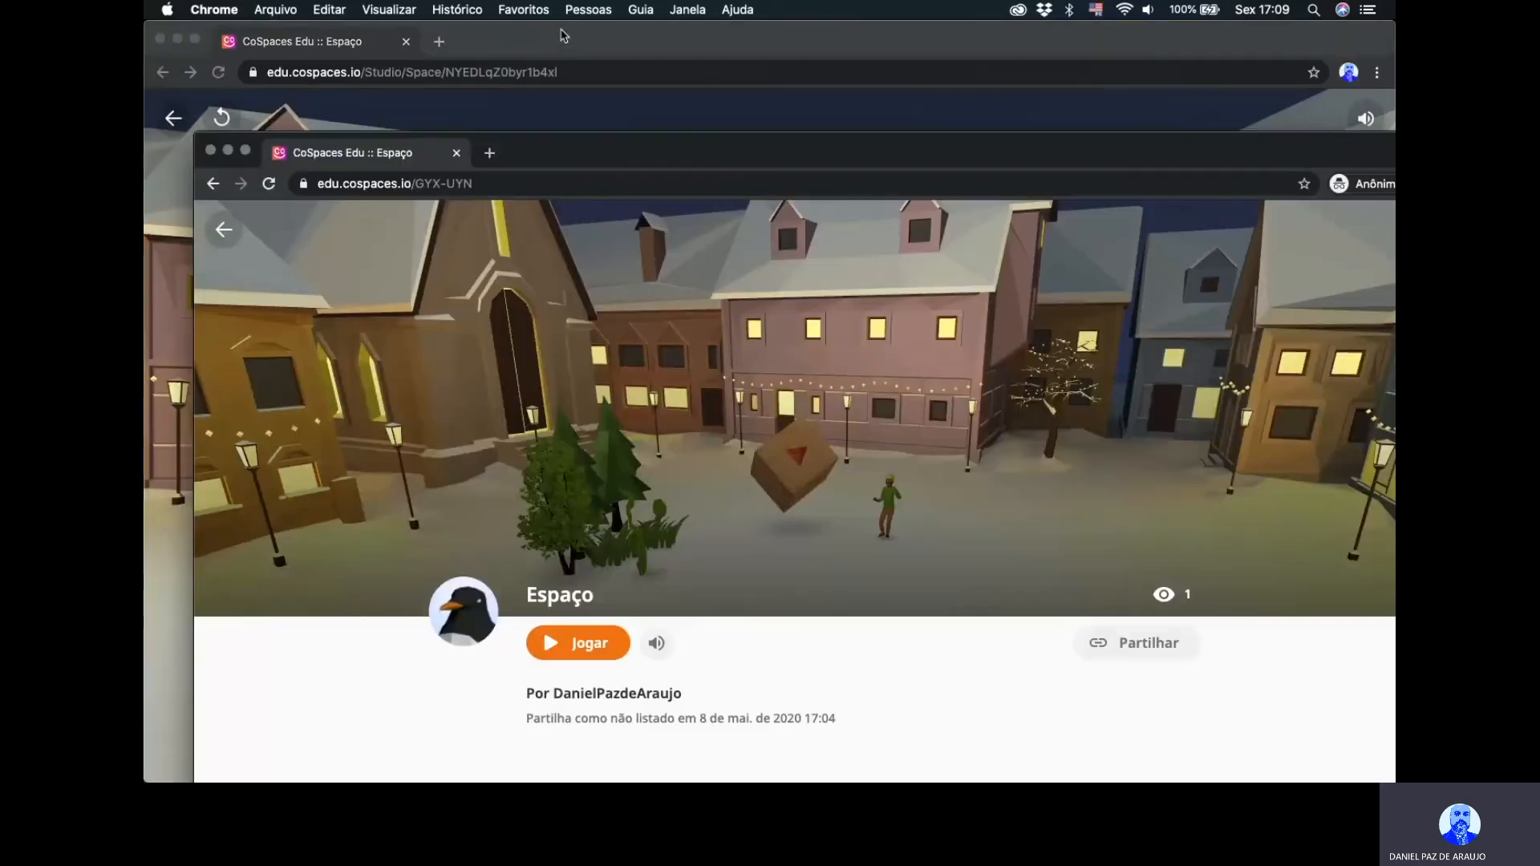
{"action": "left_click", "coordinate": [560, 39]}
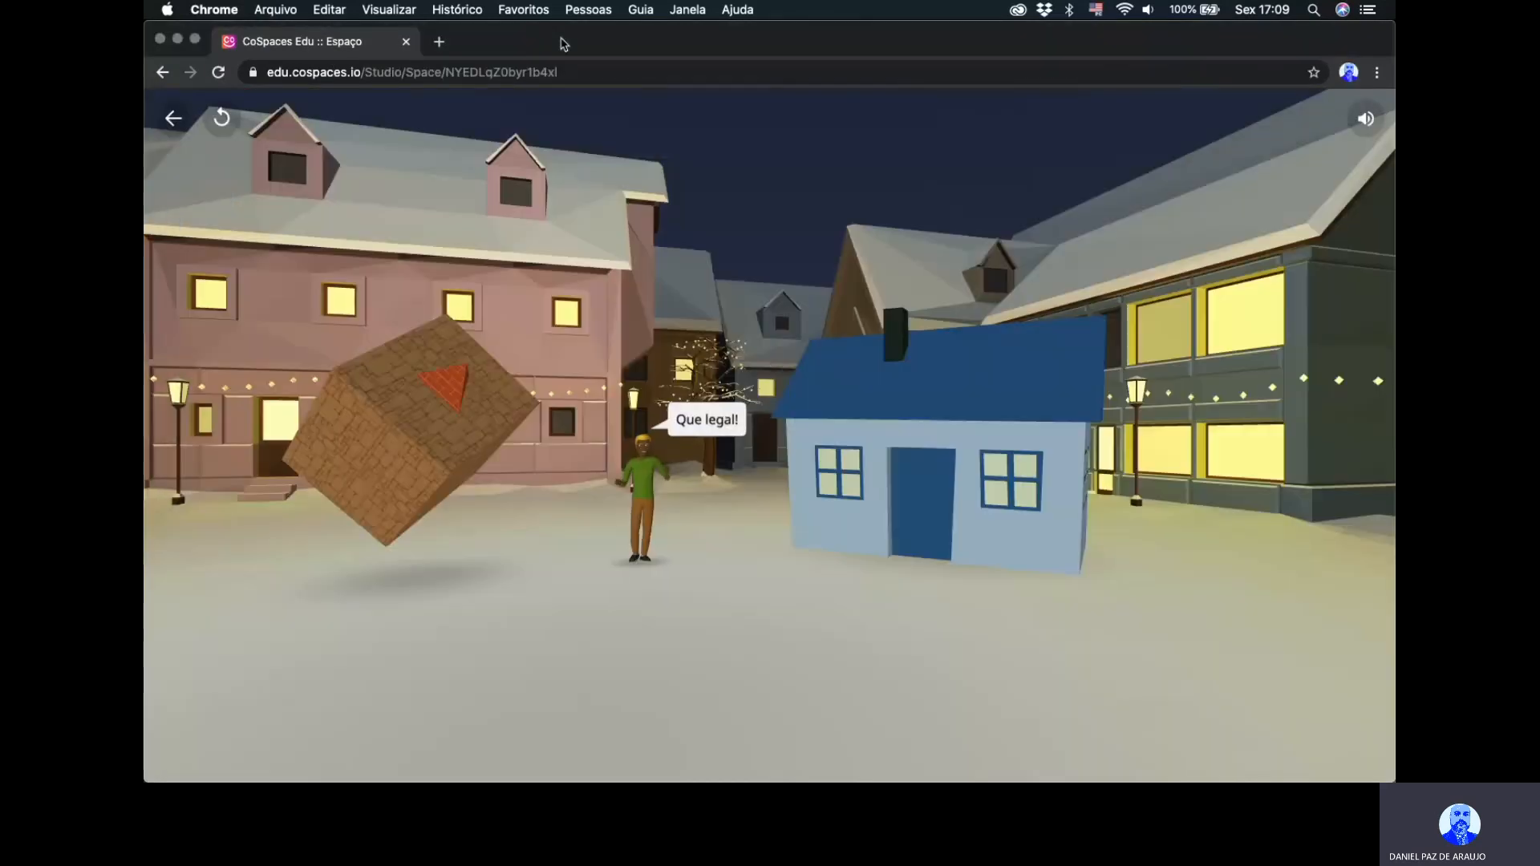
{"action": "left_click", "coordinate": [175, 120]}
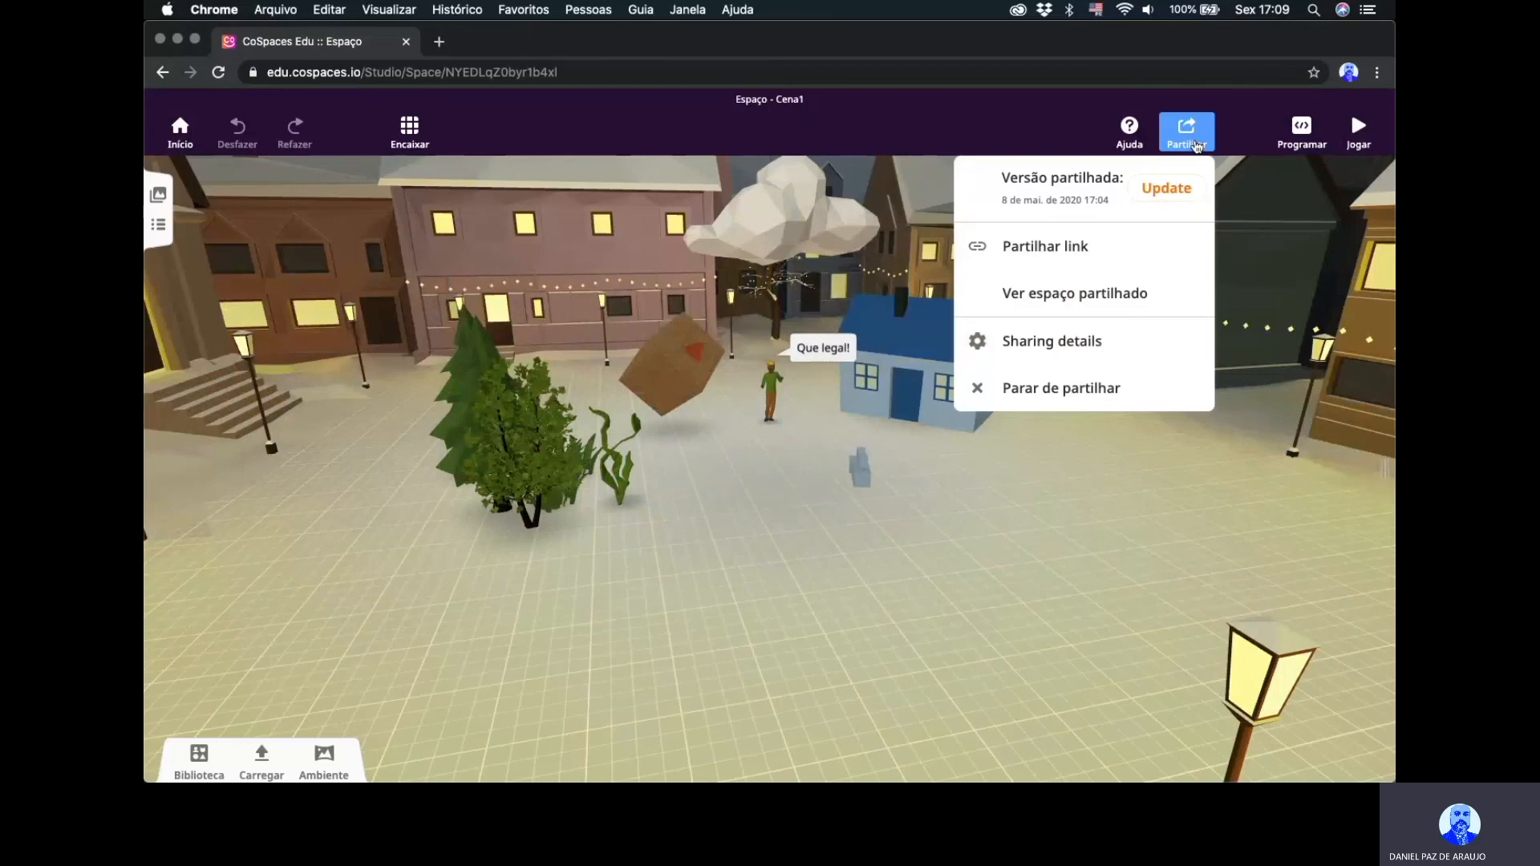
{"action": "left_click", "coordinate": [1182, 192]}
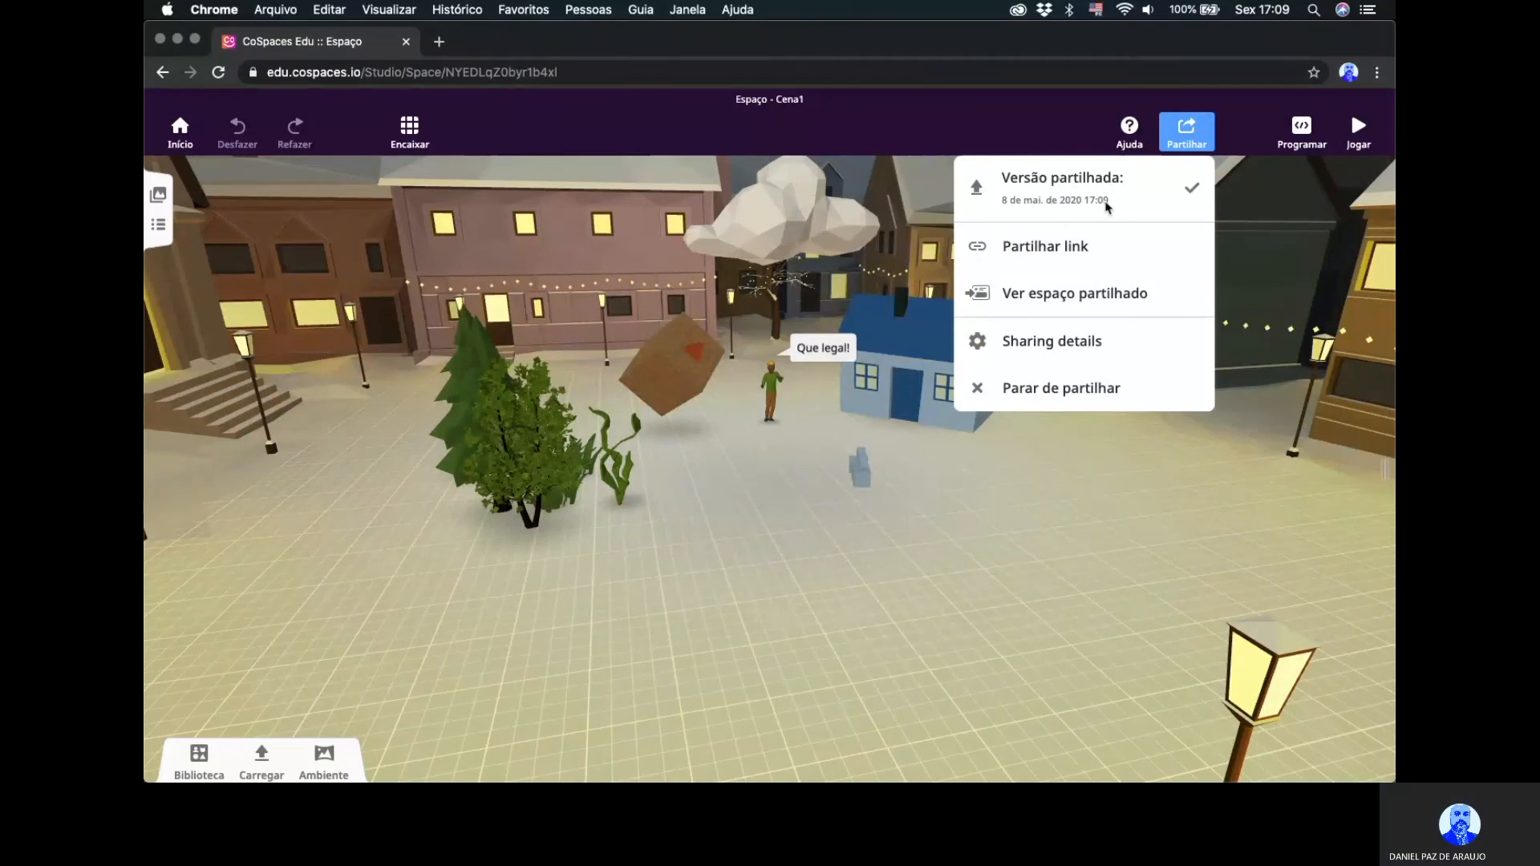
Bring the incognito window with the shared space forward, enlarge it and reload the page.
{"action": "left_click_drag", "start_coordinate": [645, 45], "coordinate": [512, 44]}
{"action": "left_click_drag", "start_coordinate": [1322, 157], "coordinate": [1236, 115]}
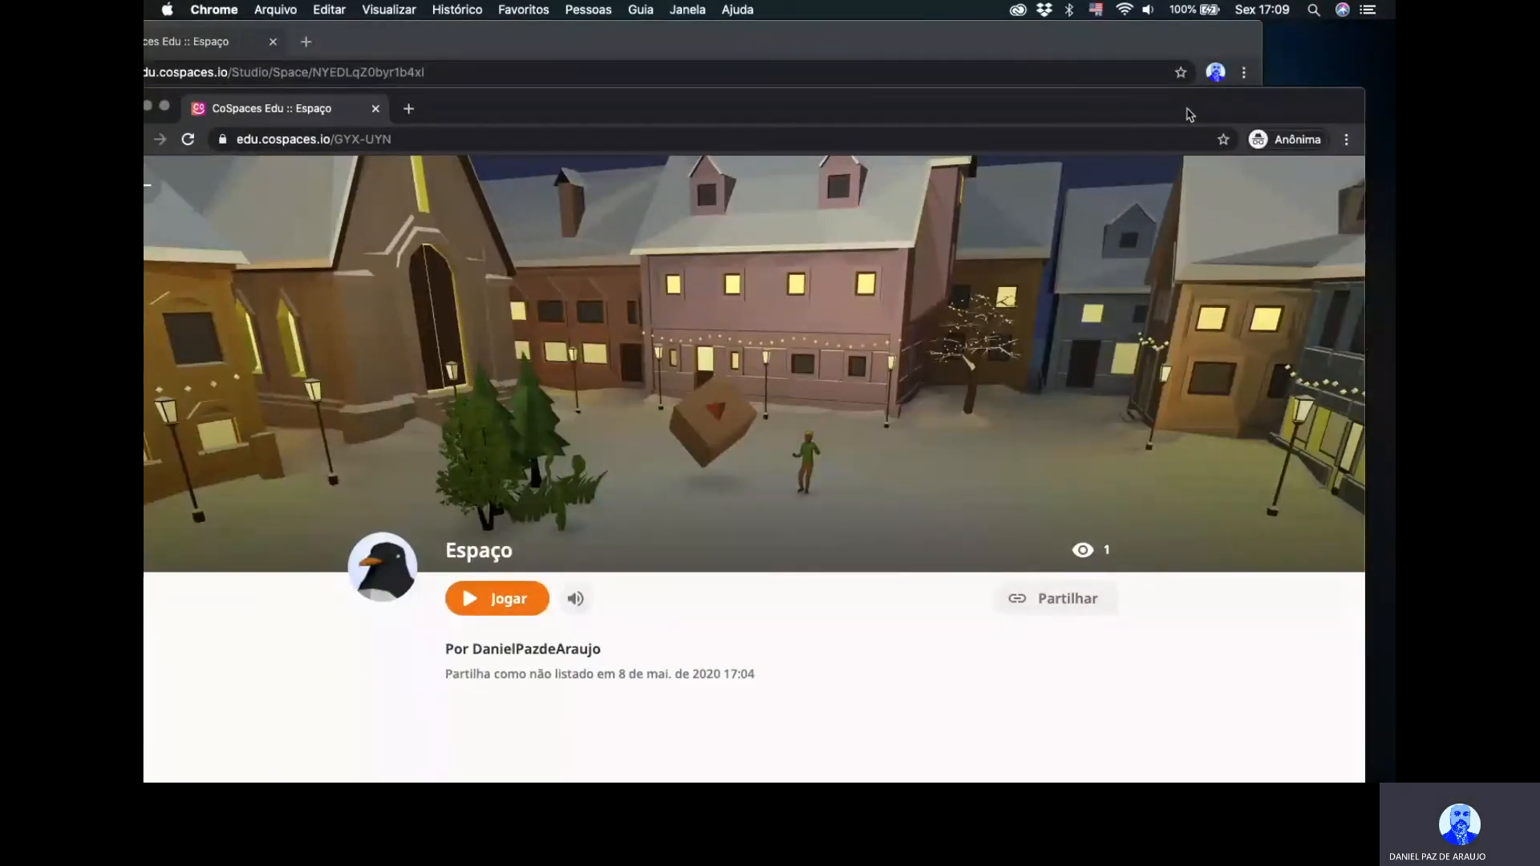
{"action": "double_click", "coordinate": [1186, 113]}
{"action": "left_click", "coordinate": [219, 73]}
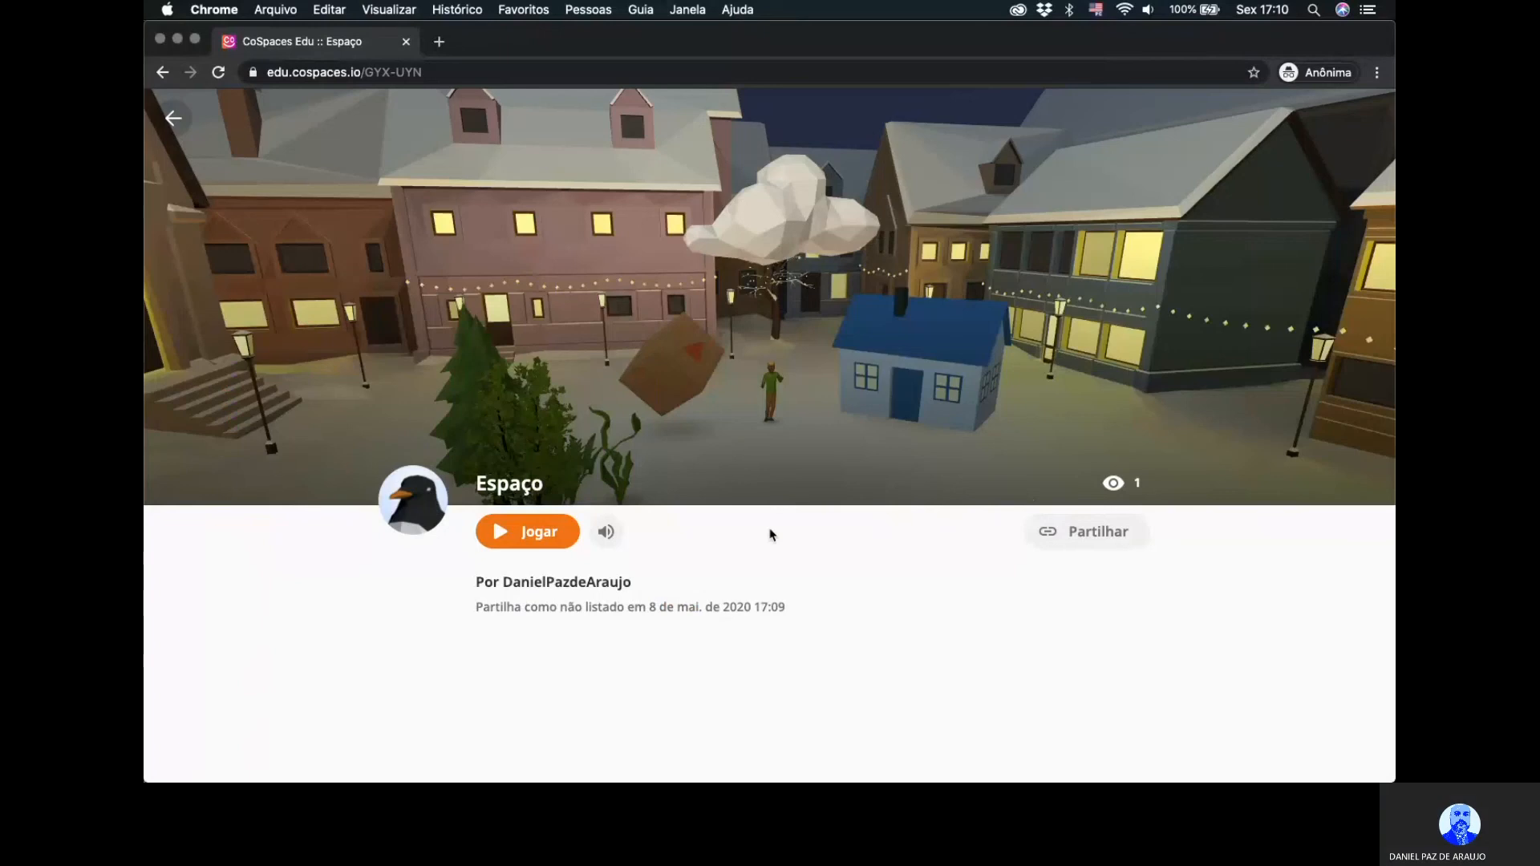
Play the updated shared space, look around the scene, and close the incognito window.
{"action": "left_click", "coordinate": [523, 532]}
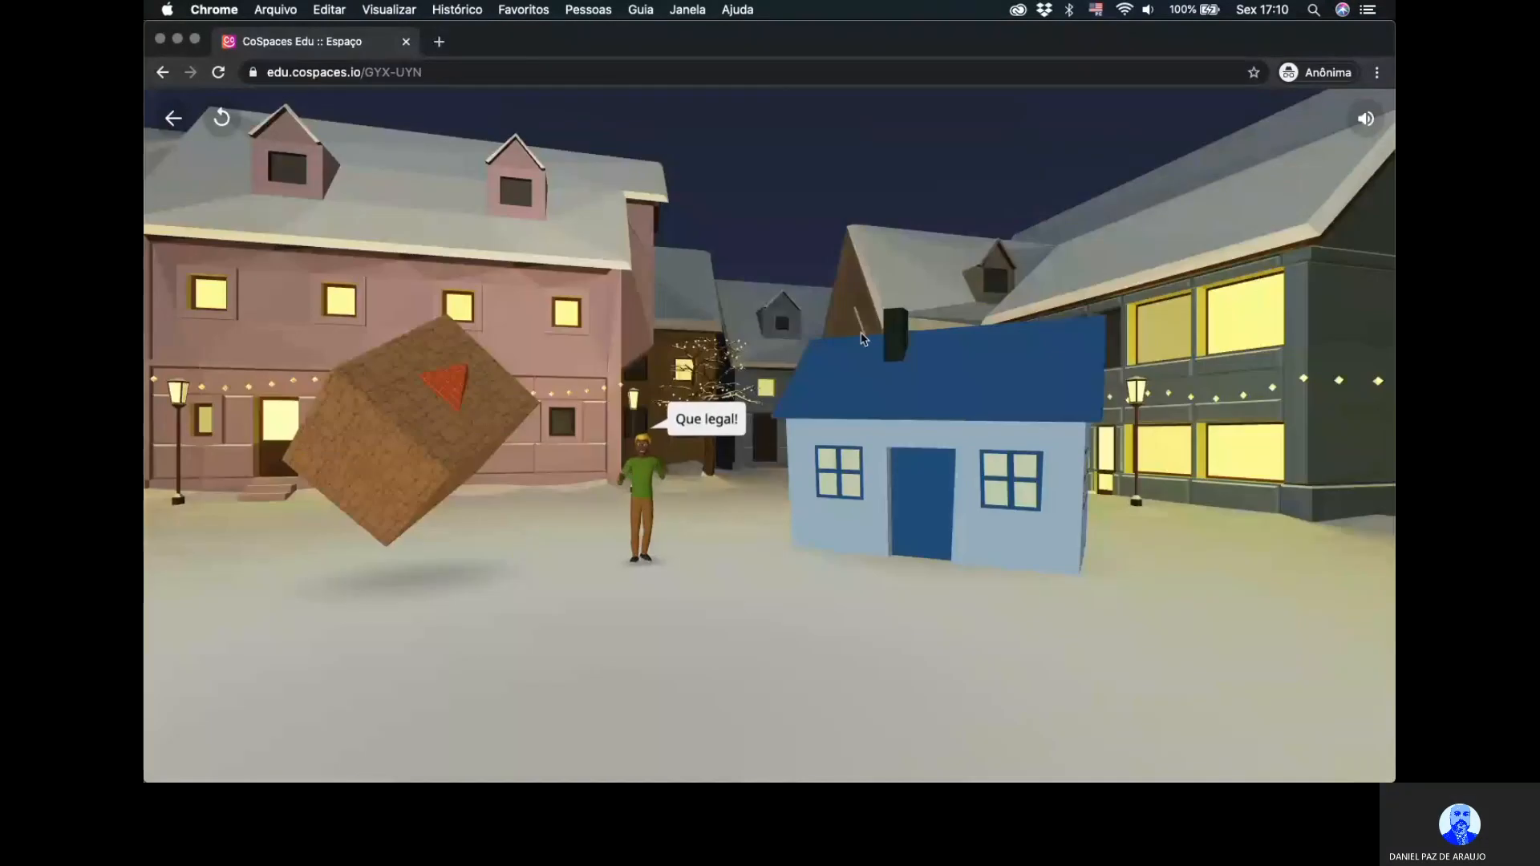
{"action": "left_click_drag", "start_coordinate": [838, 341], "coordinate": [772, 250]}
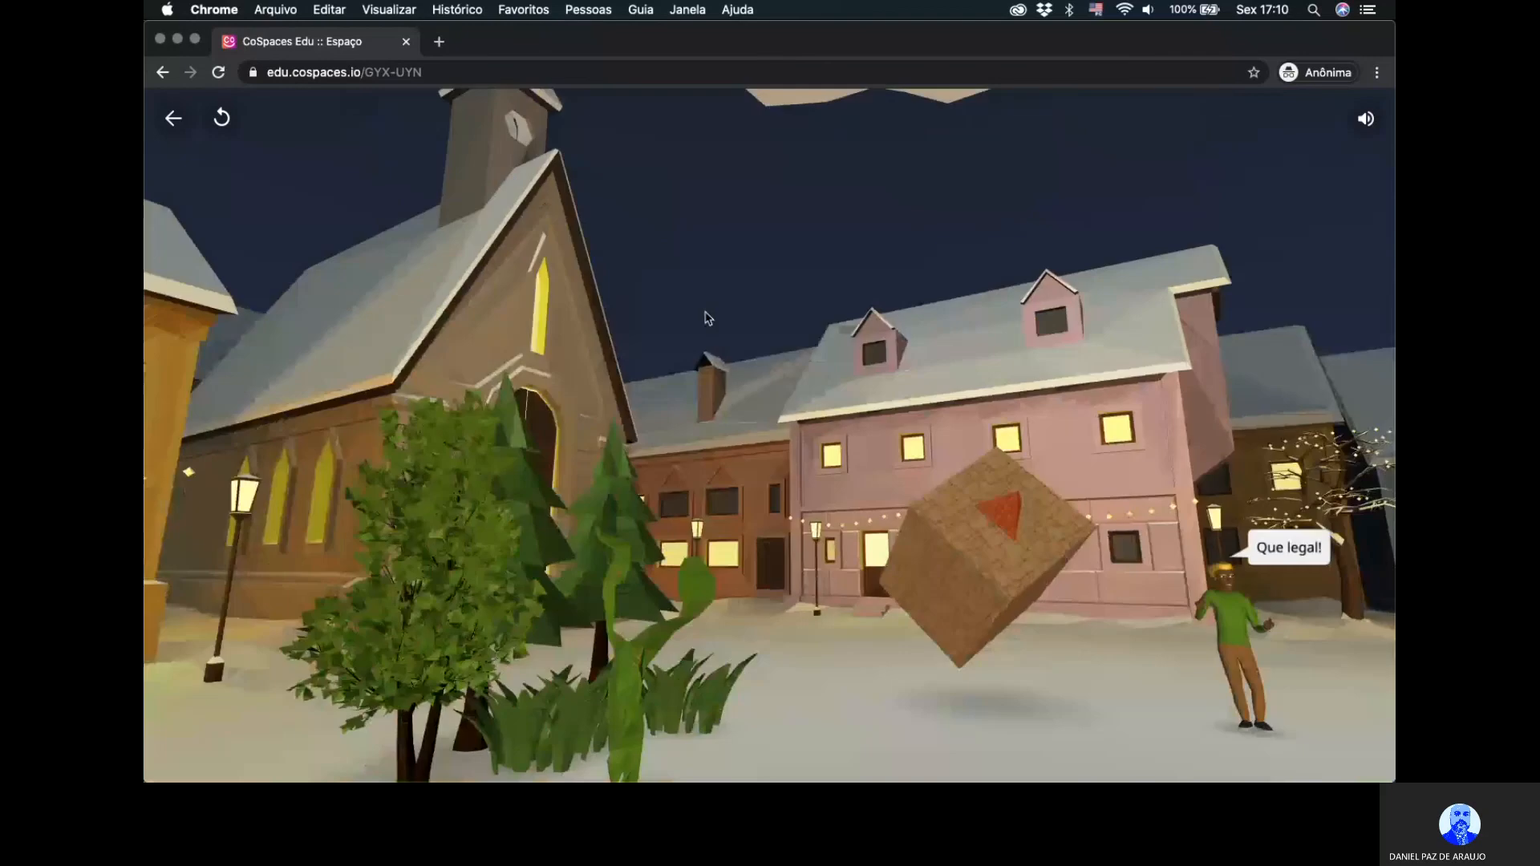
{"action": "left_click", "coordinate": [162, 72]}
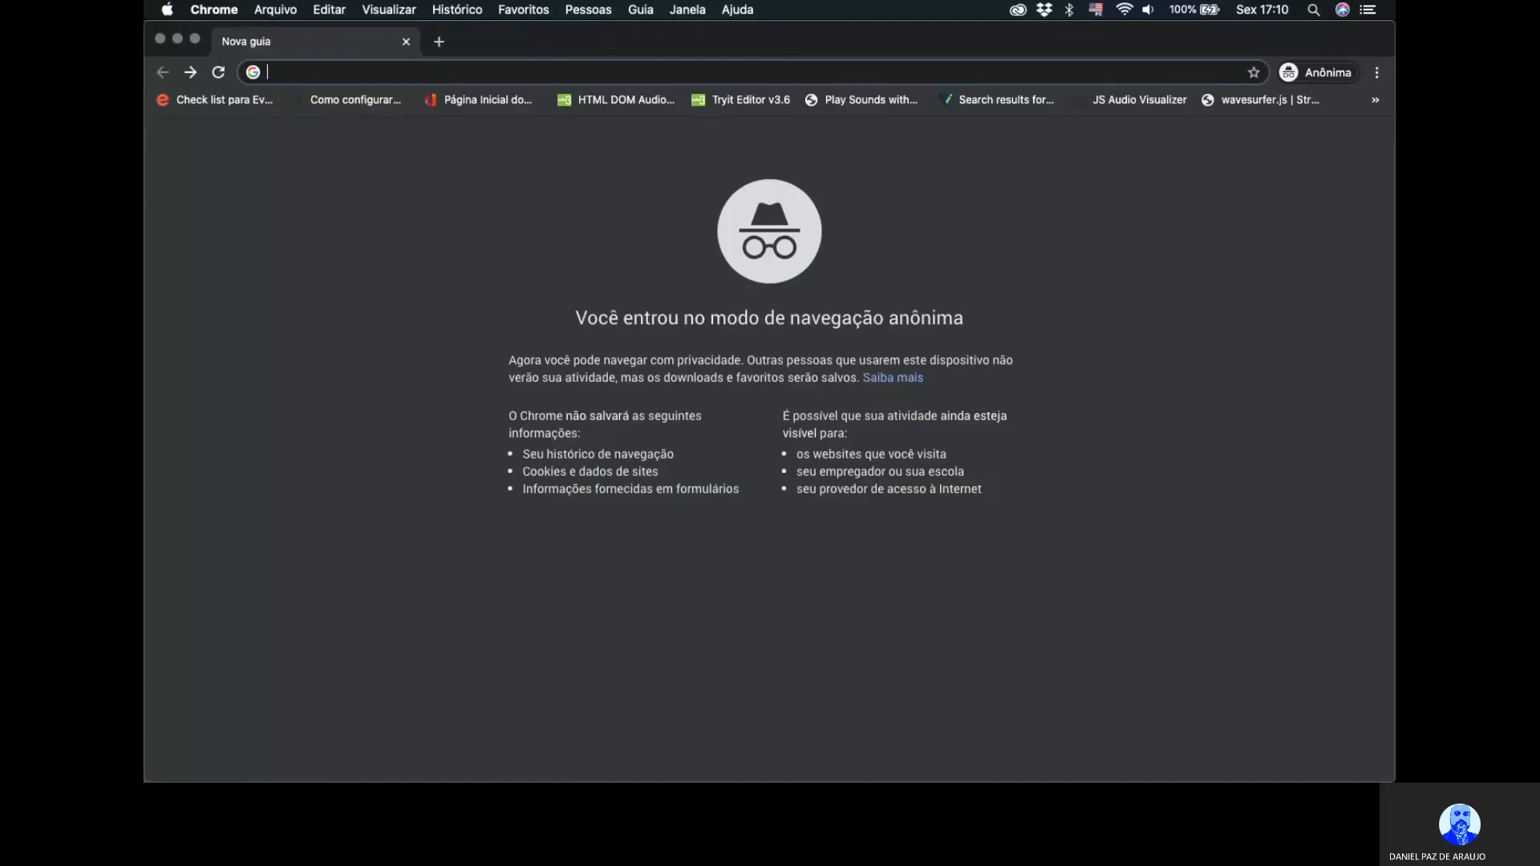
{"action": "left_click", "coordinate": [161, 39]}
Restore the editor window to full size and examine the scene around the man, blue house and camera from several angles.
{"action": "left_click", "coordinate": [854, 526]}
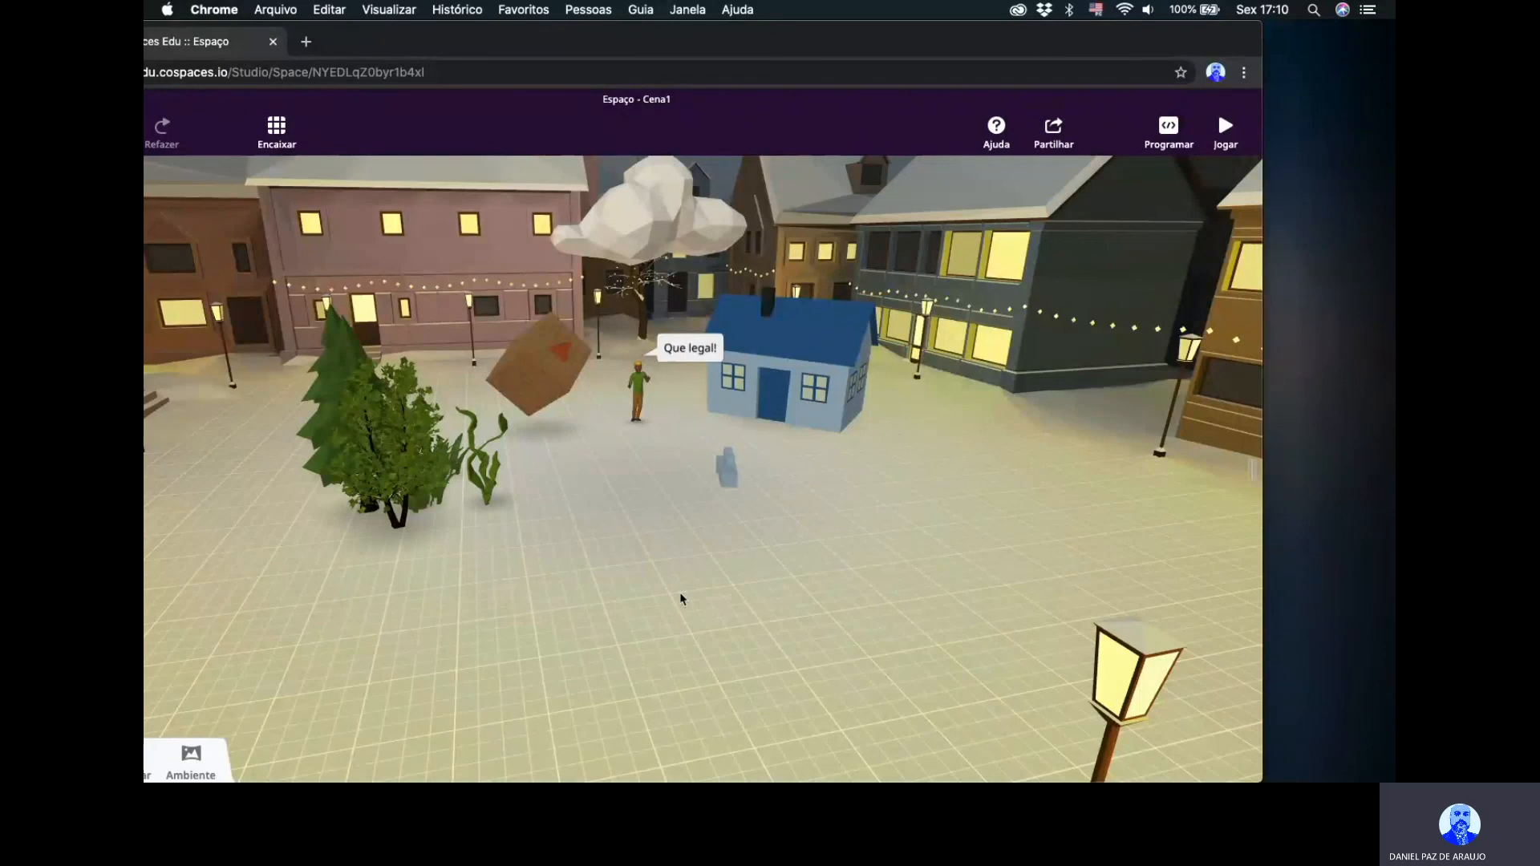
{"action": "scroll", "coordinate": [598, 482], "scroll_direction": "up", "scroll_amount": 5}
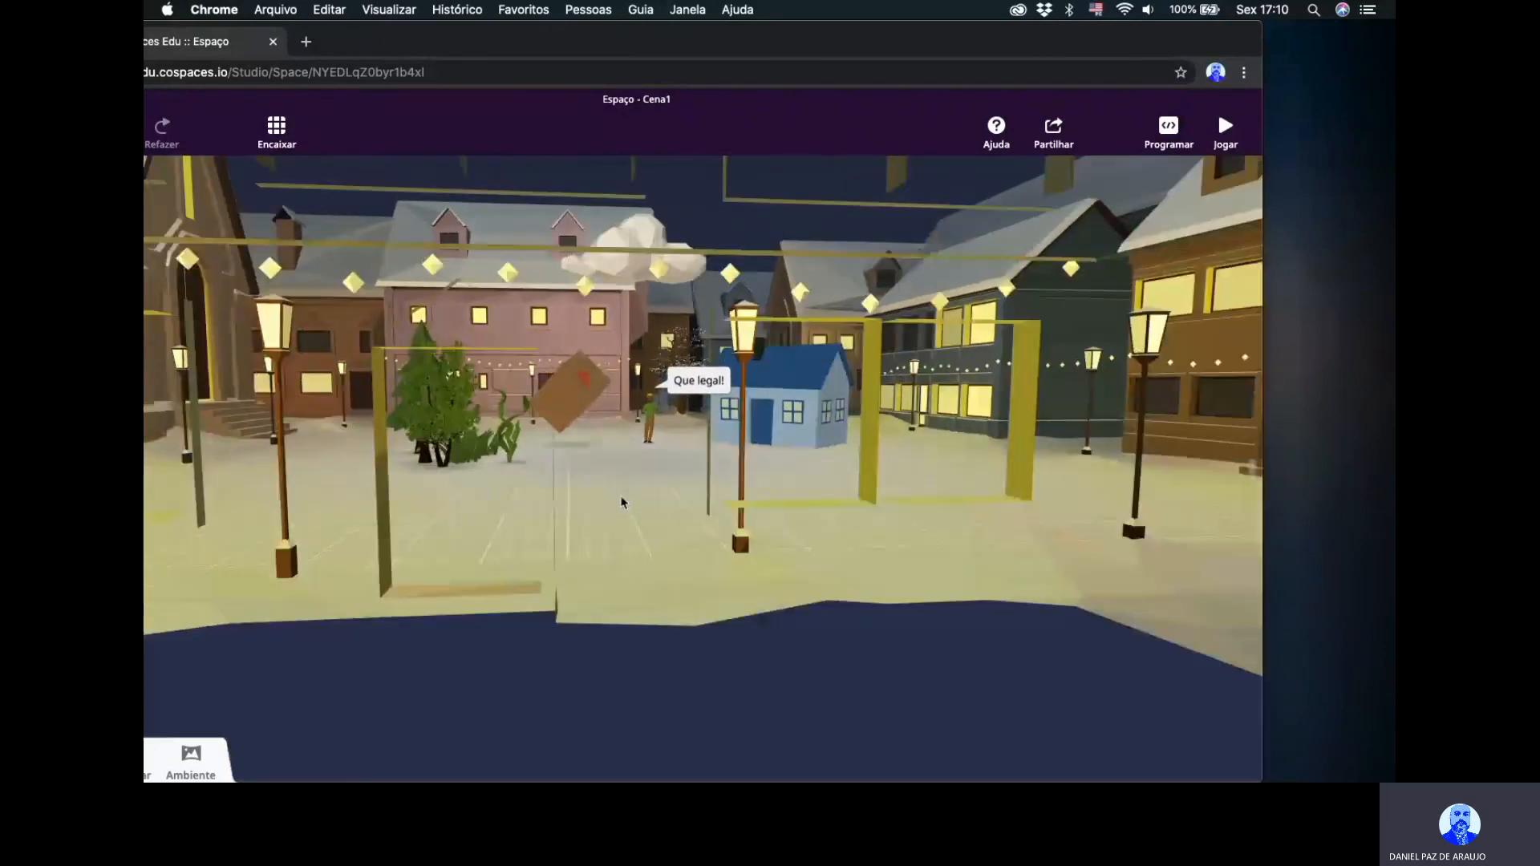
{"action": "scroll", "coordinate": [622, 503], "scroll_direction": "up", "scroll_amount": 5}
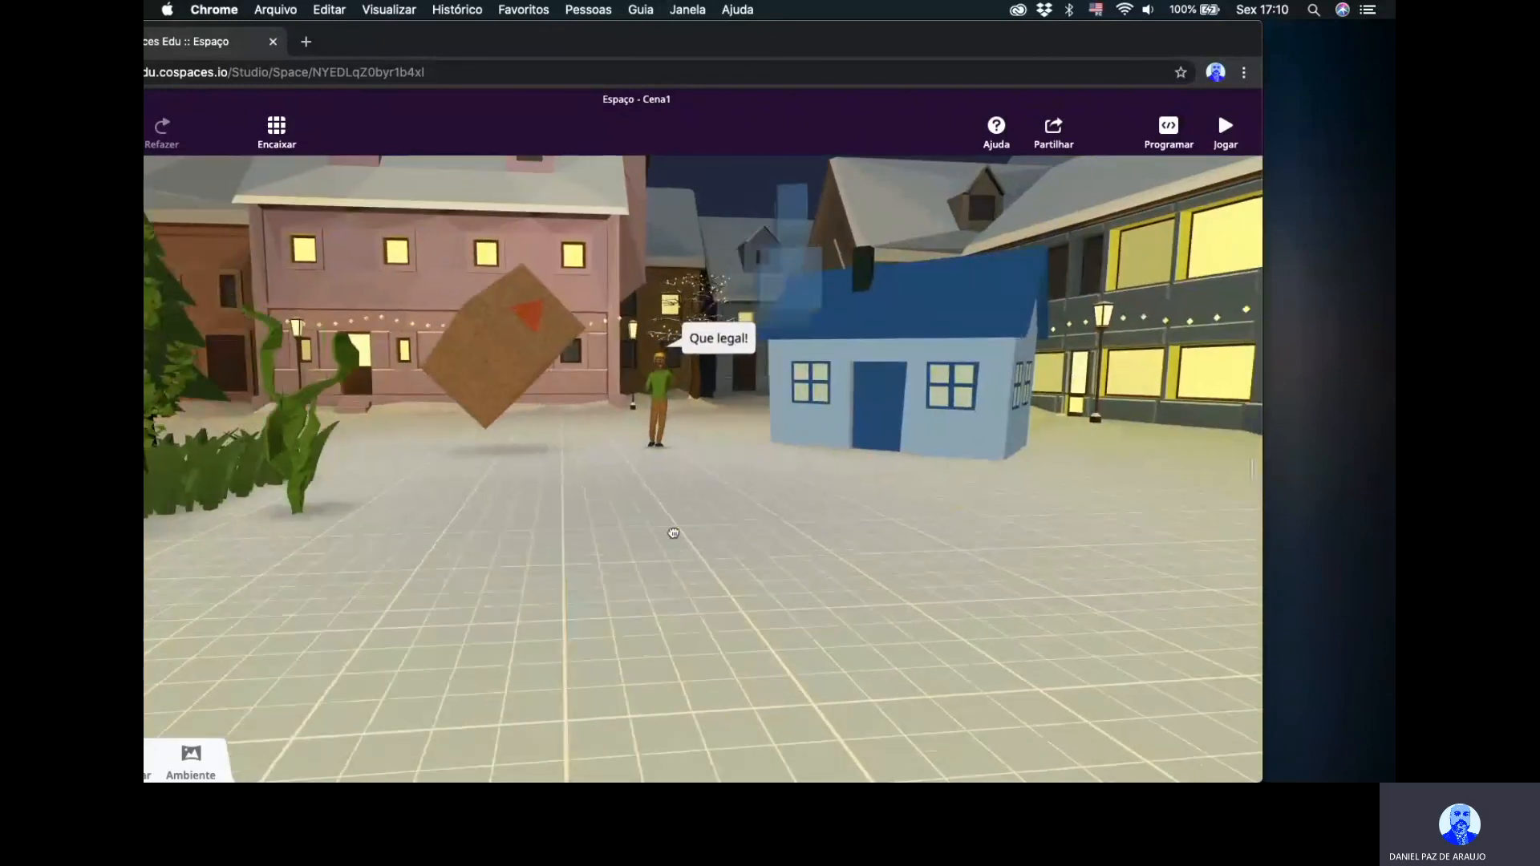
{"action": "left_click_drag", "start_coordinate": [673, 532], "coordinate": [640, 556]}
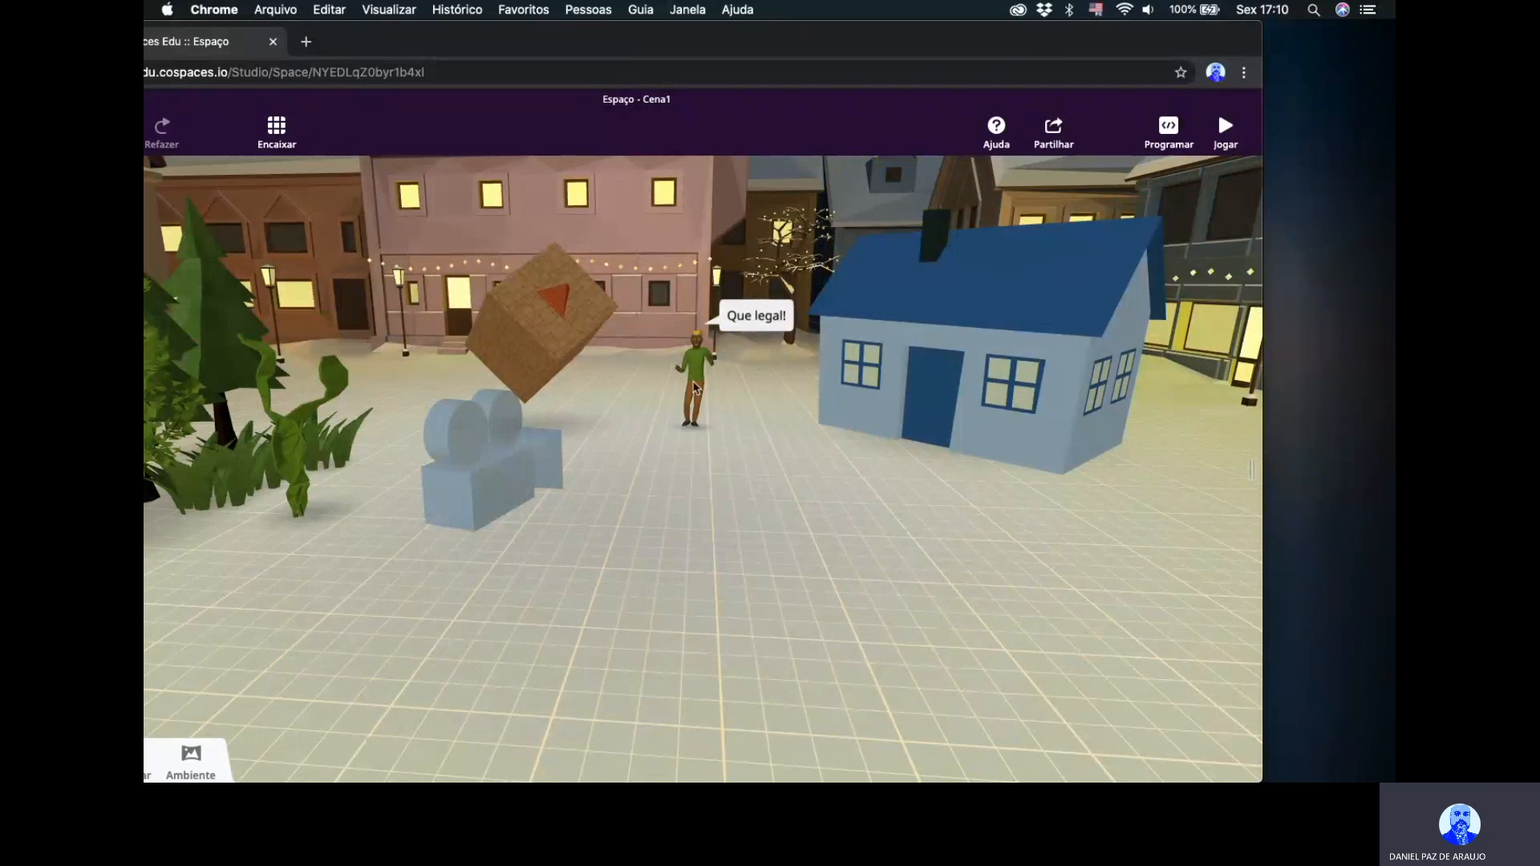
{"action": "left_click", "coordinate": [694, 385]}
{"action": "left_click", "coordinate": [754, 472]}
{"action": "left_click_drag", "start_coordinate": [592, 636], "coordinate": [662, 632]}
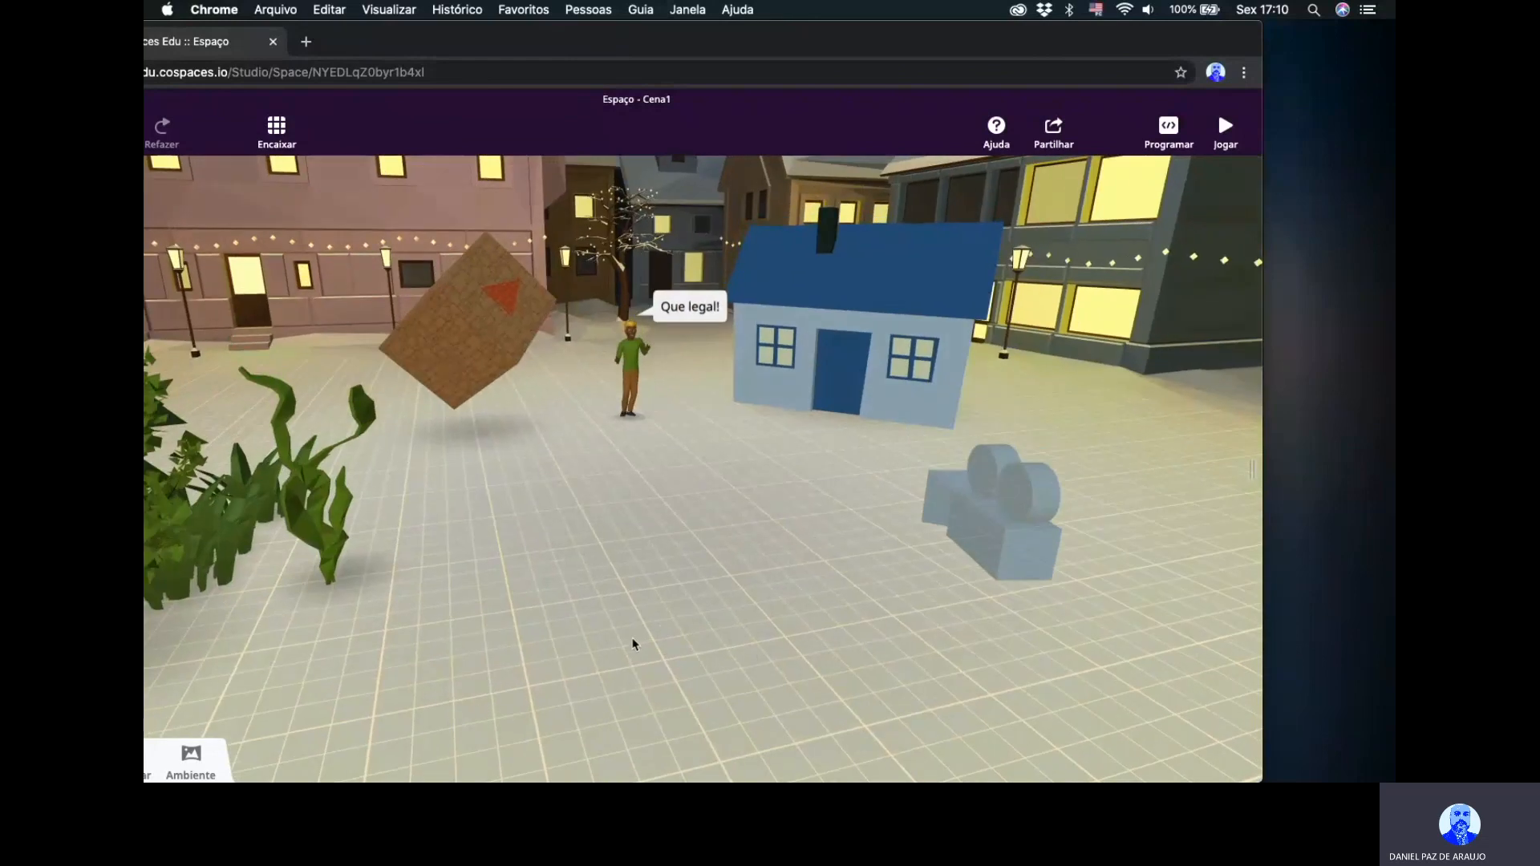
{"action": "left_click_drag", "start_coordinate": [929, 41], "coordinate": [932, 41]}
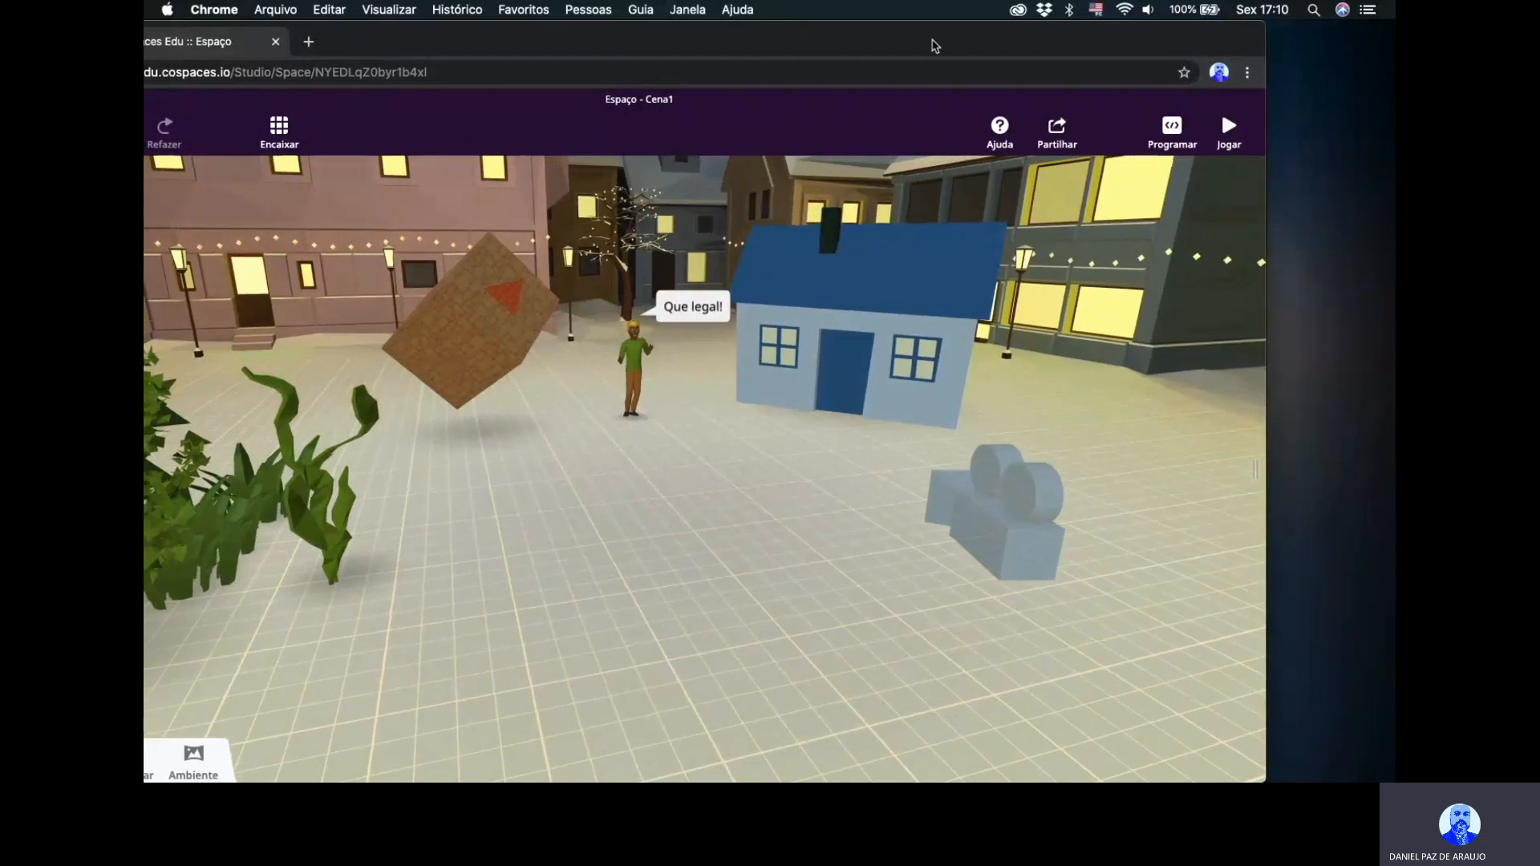
{"action": "double_click", "coordinate": [933, 41]}
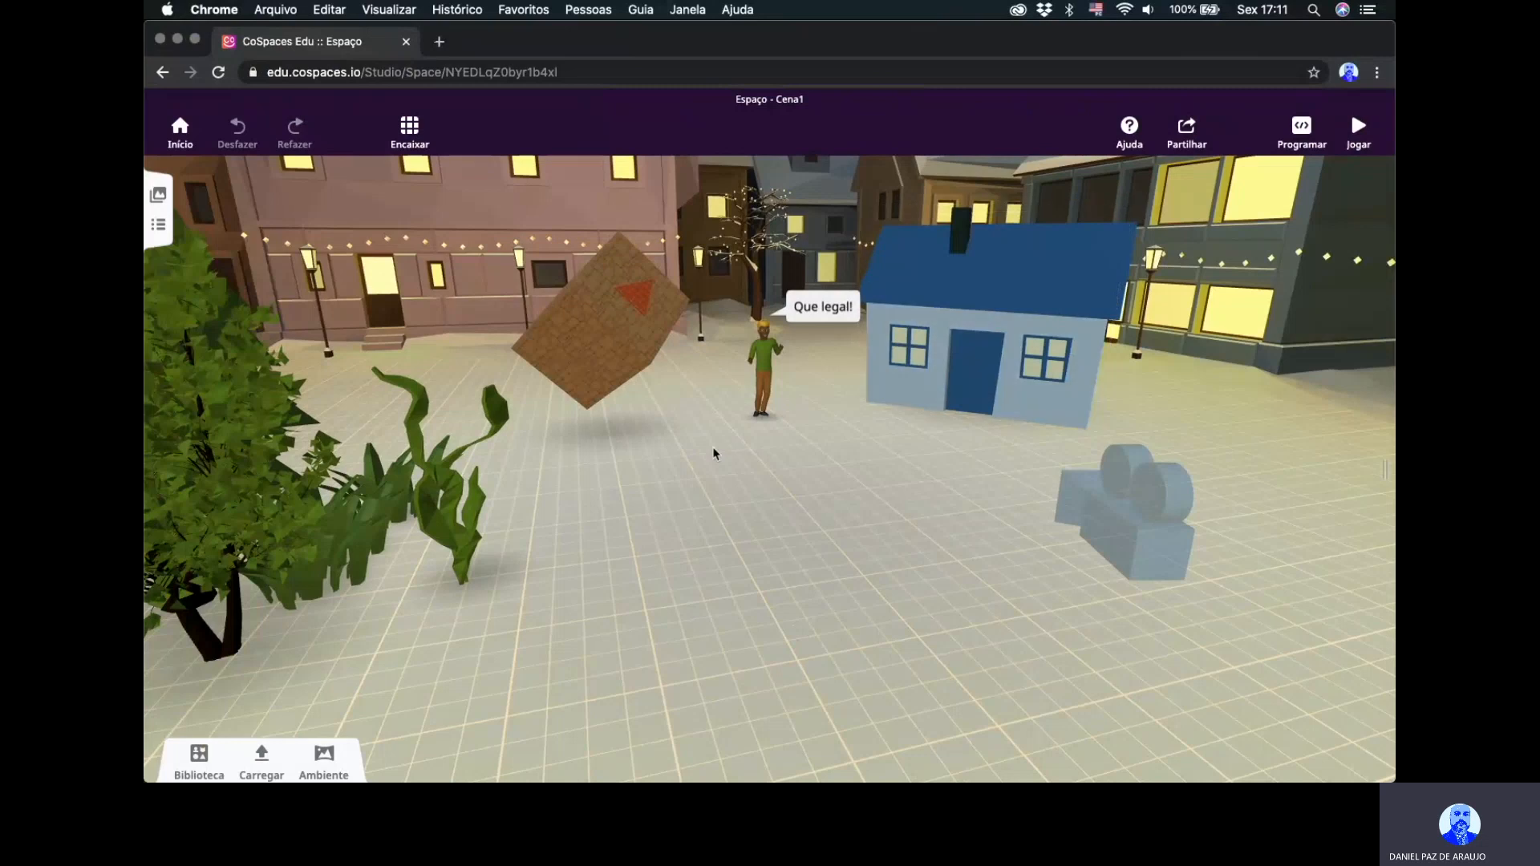
{"action": "left_click_drag", "start_coordinate": [712, 456], "coordinate": [641, 451]}
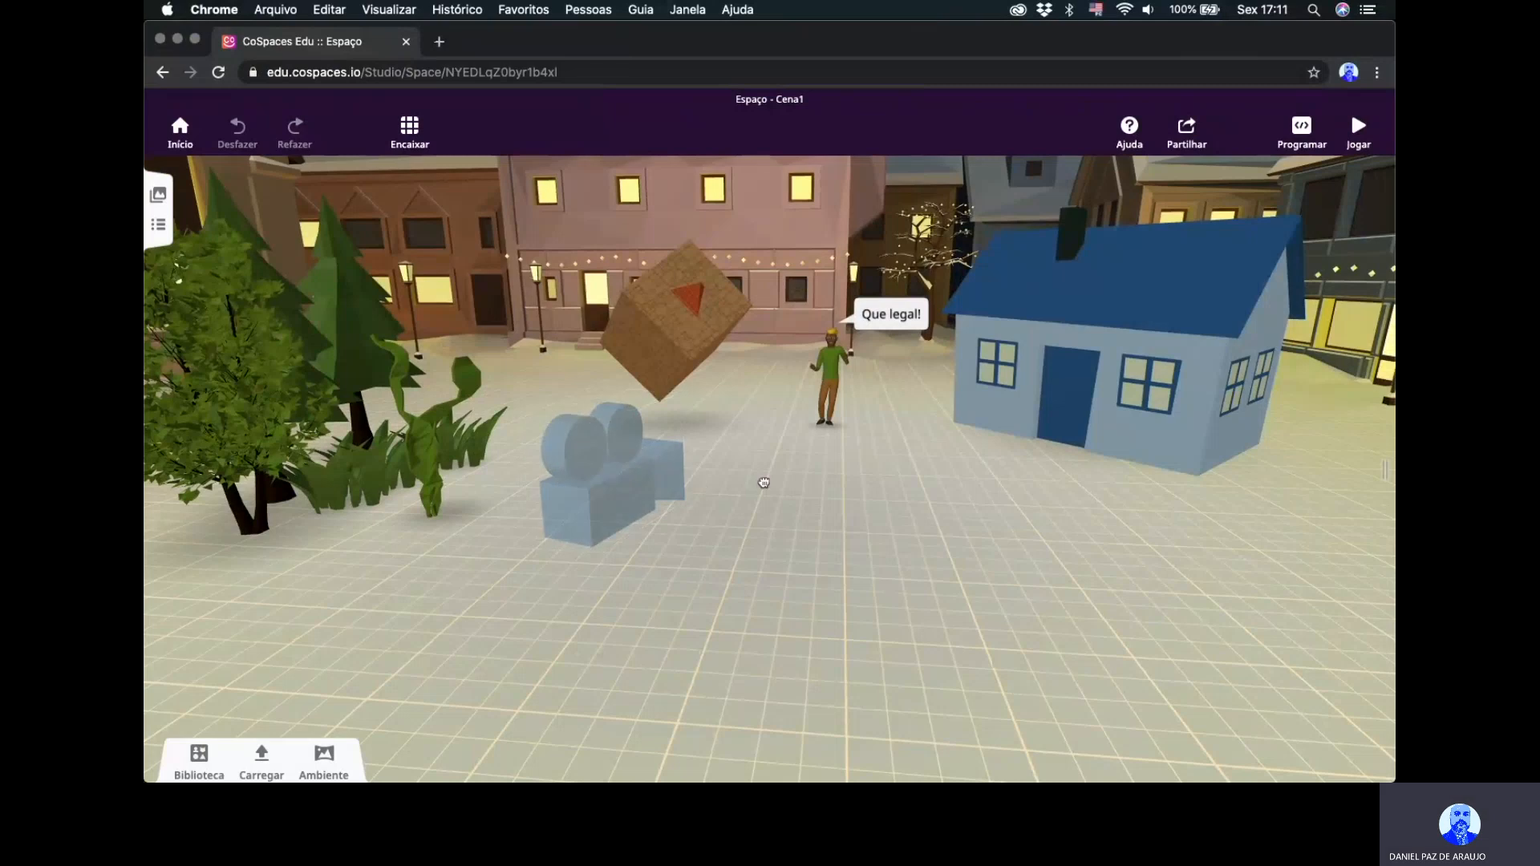
{"action": "left_click_drag", "start_coordinate": [760, 479], "coordinate": [824, 492]}
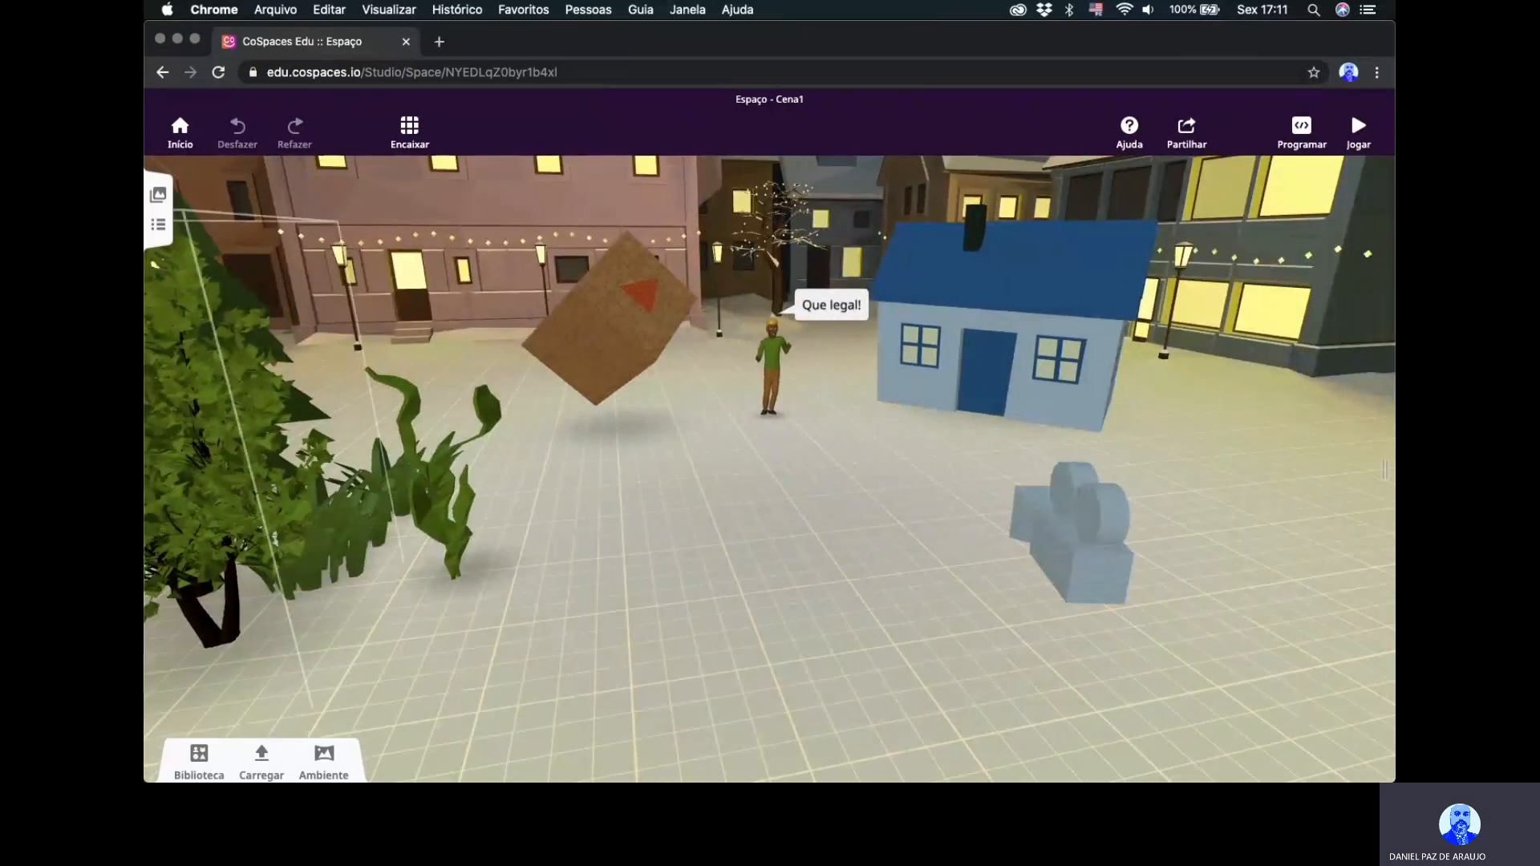